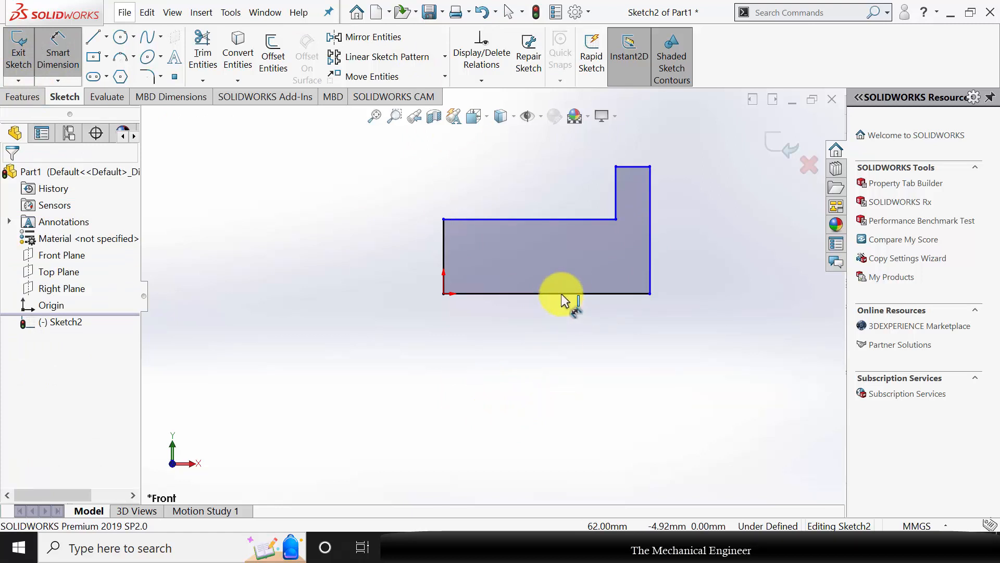
Dimension the L-shaped profile's bottom edge as 210/2 mm and its tall outer vertical edge as 75 mm.
click(561, 292)
click(552, 373)
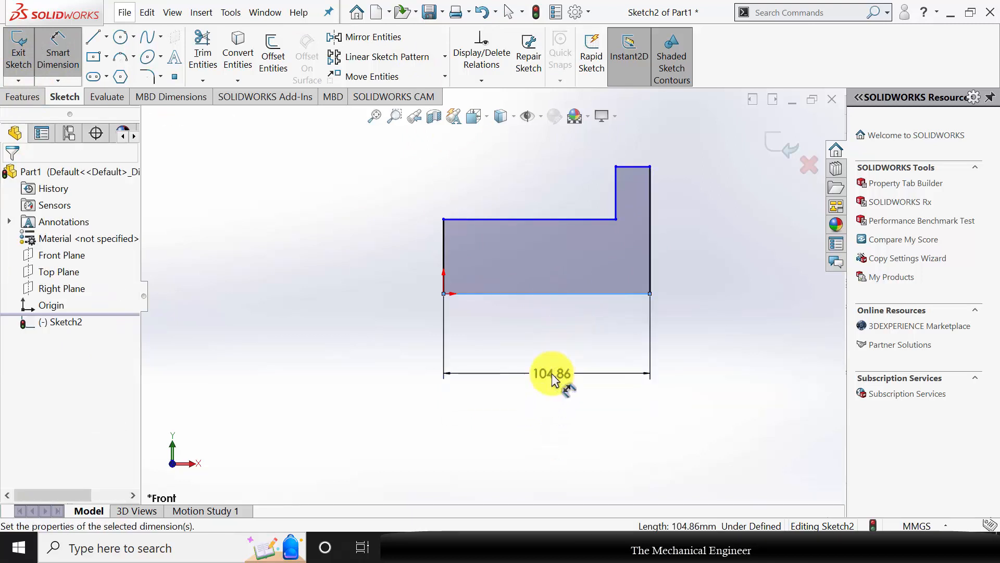
text(210/2)
key(Return)
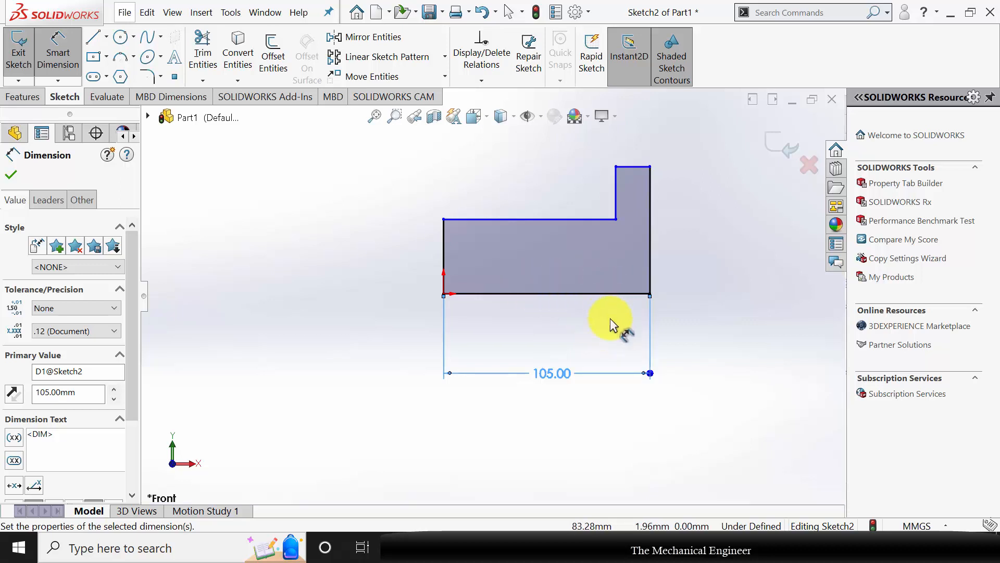
click(649, 224)
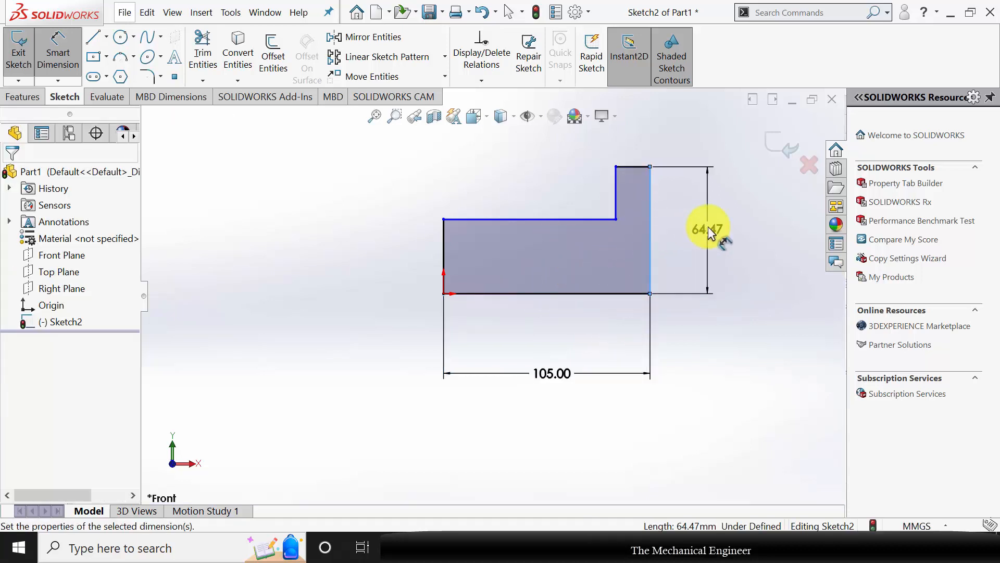
click(708, 230)
text(75)
key(Return)
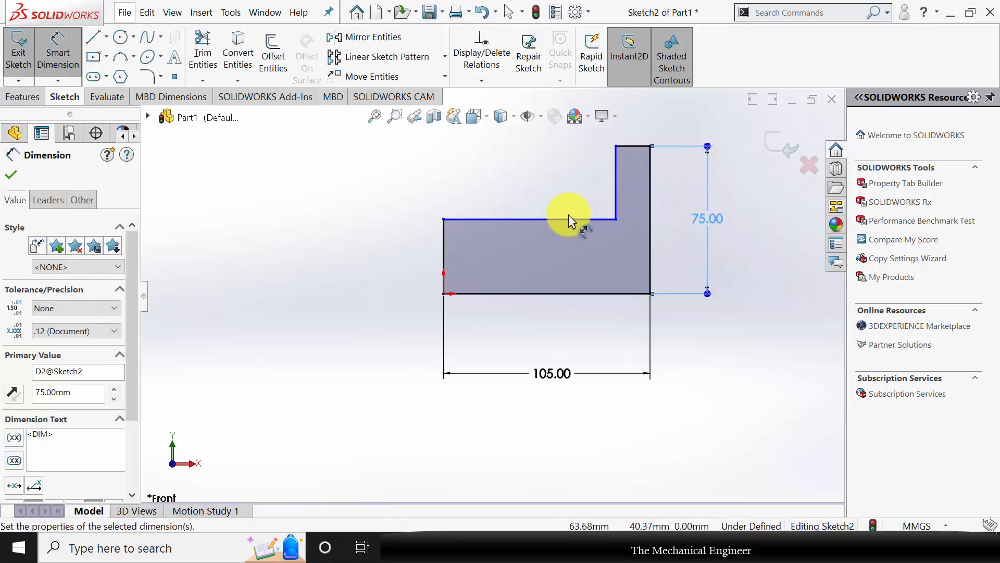
Dimension the short vertical edge at the origin as 76/2 mm and the short upper flange edge as 14 mm.
click(440, 258)
click(417, 240)
text(76)
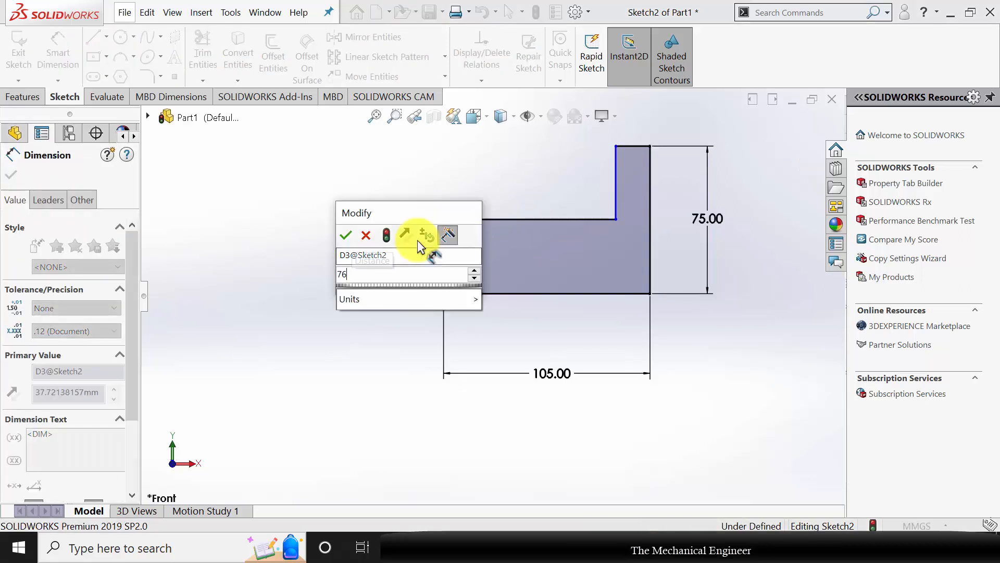
text(/2)
key(Return)
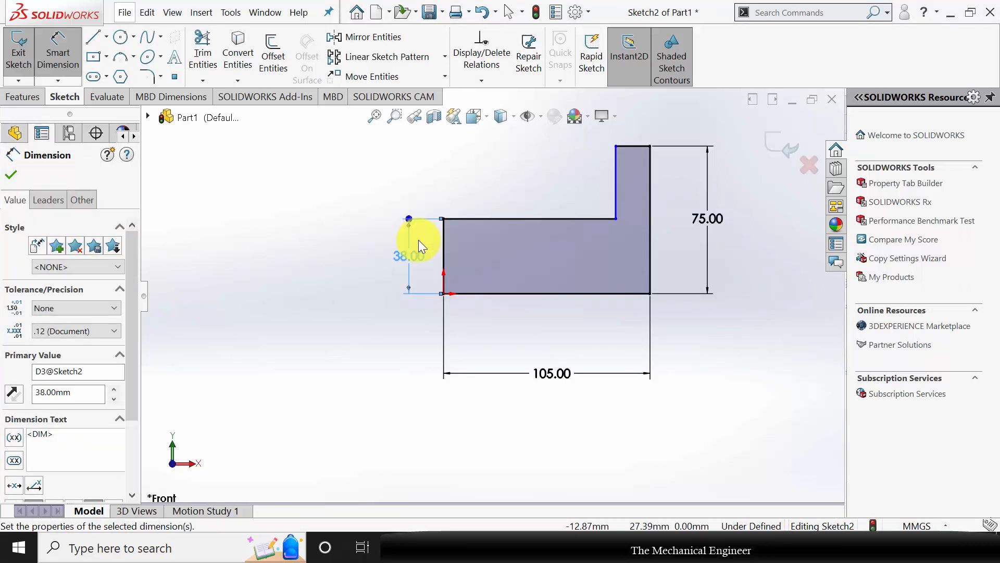
click(634, 148)
click(633, 133)
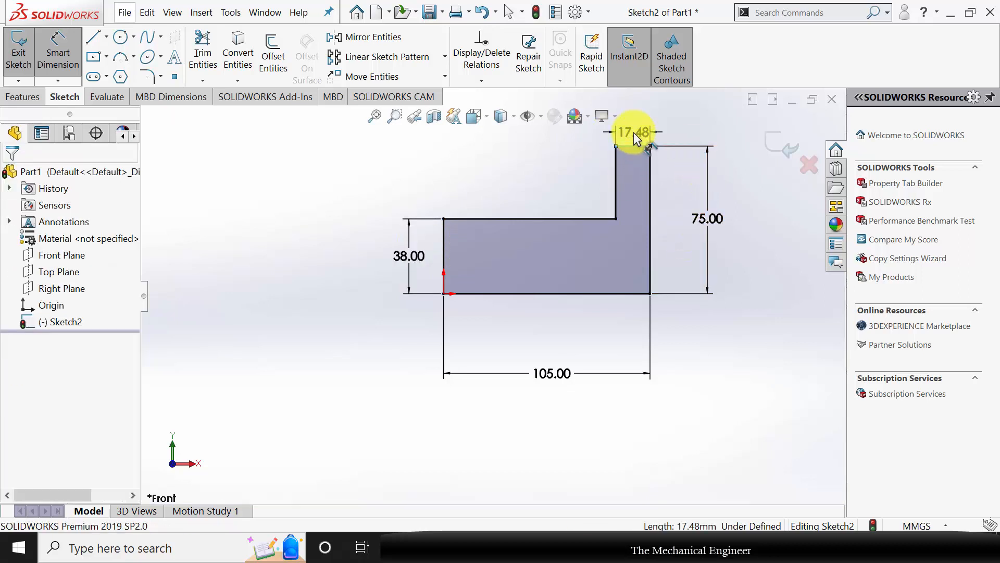
text(14)
key(Return)
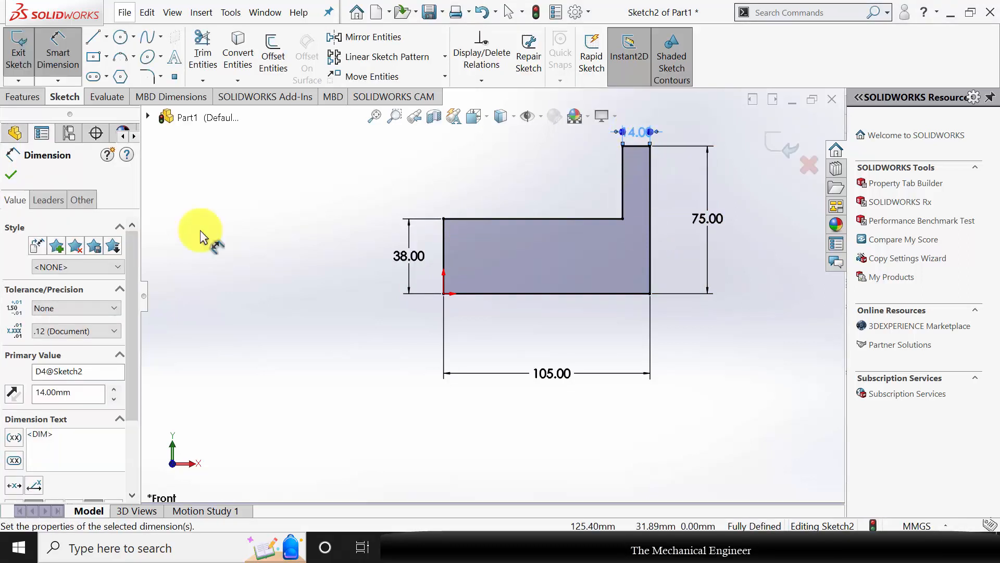
click(55, 67)
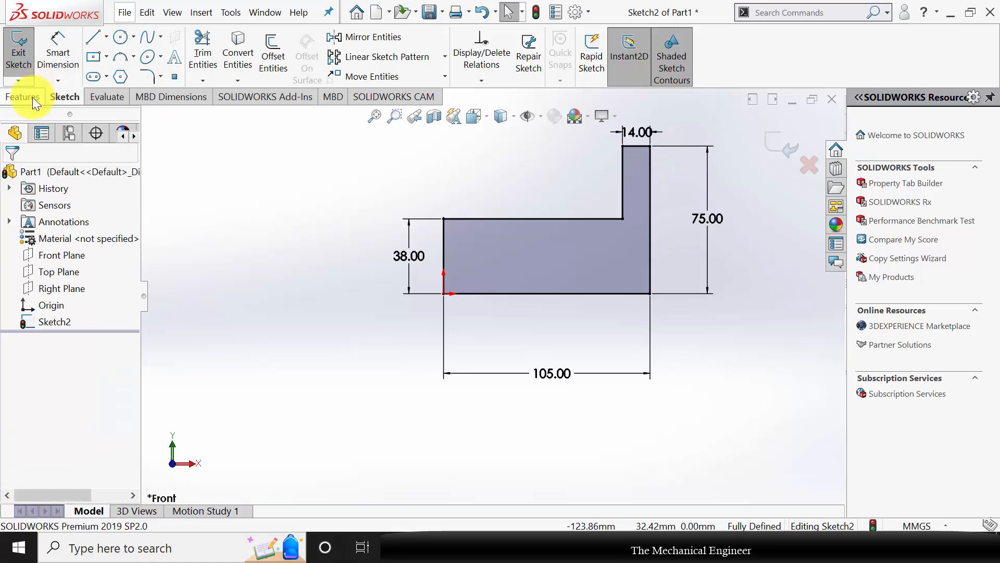
Mirror the whole profile about its vertical line at the origin, keeping the original as a copy.
click(359, 37)
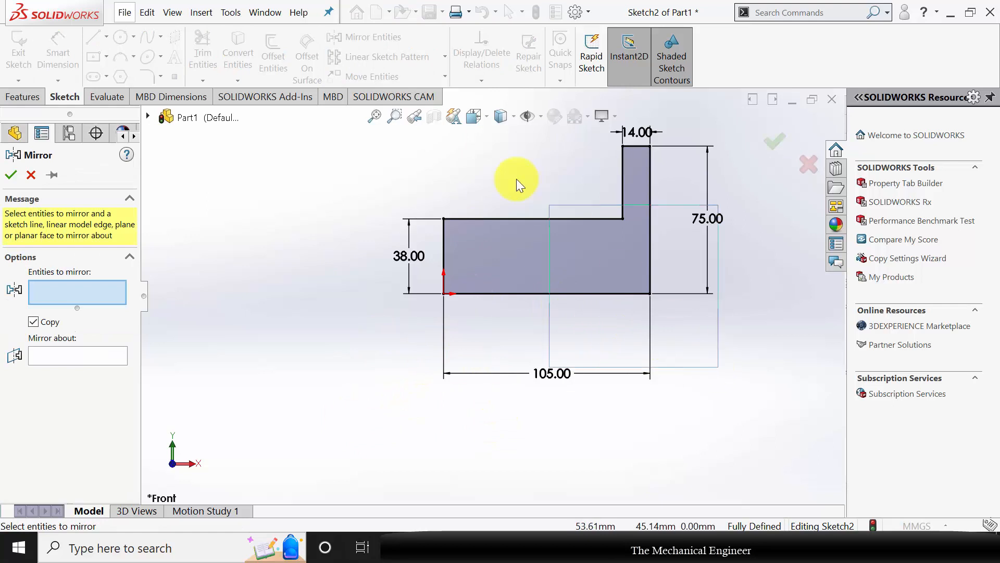
click(473, 241)
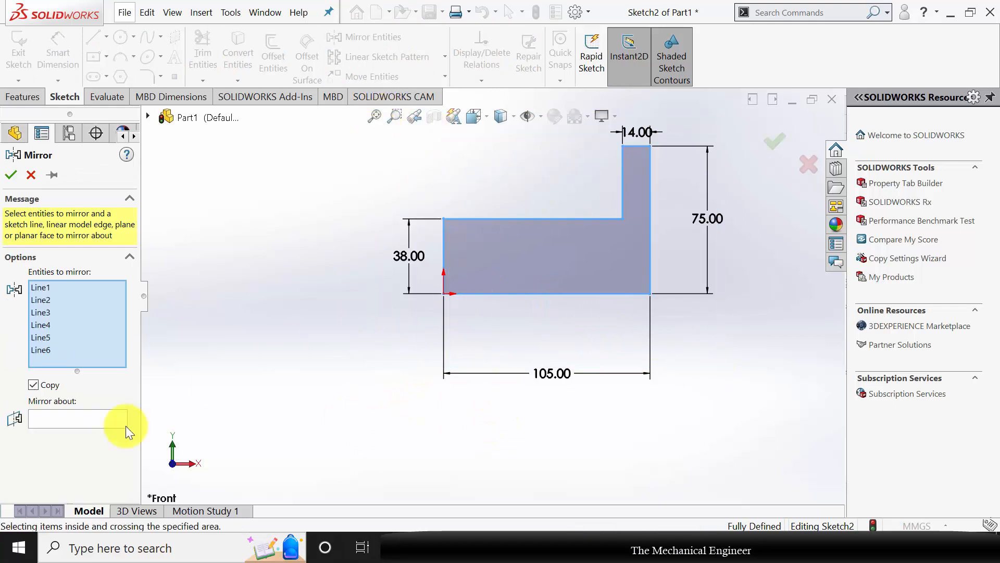
click(98, 416)
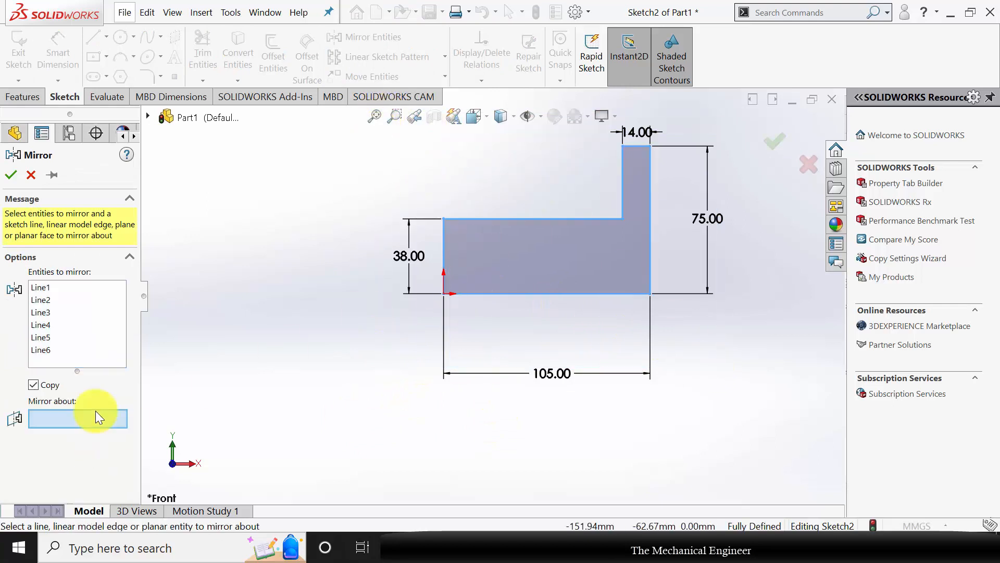
click(444, 249)
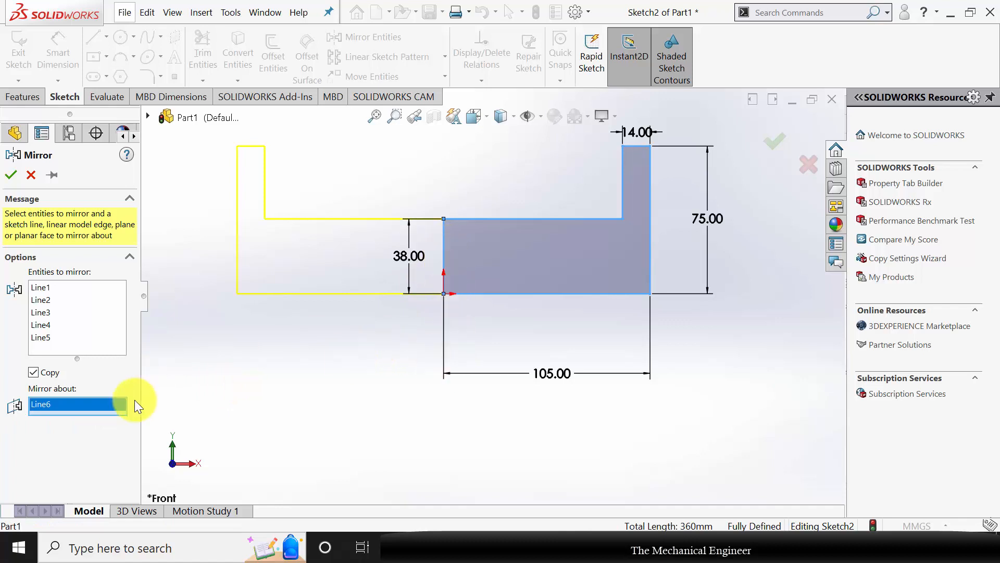
click(11, 176)
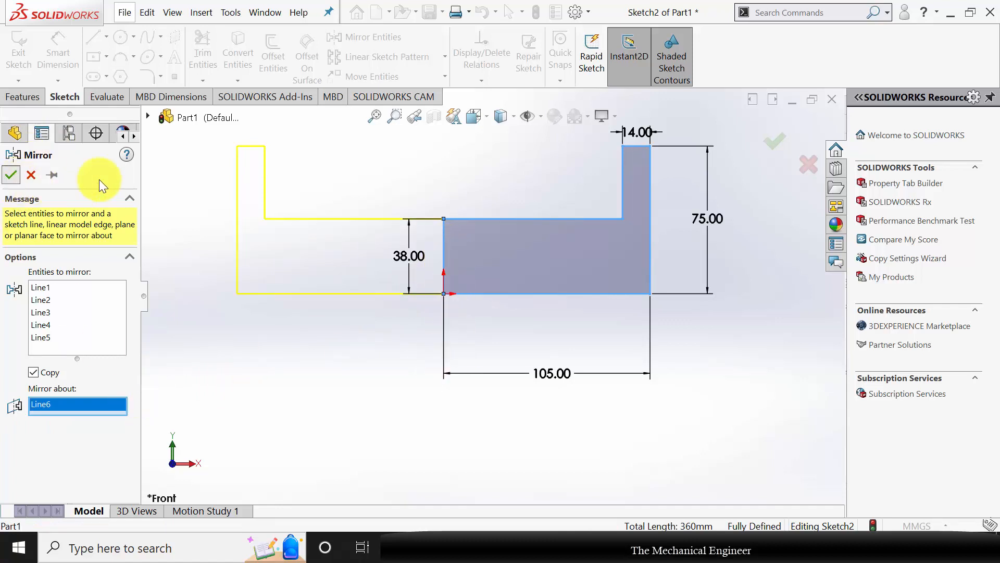
Convert the vertical mirror line at the origin into construction geometry.
click(444, 237)
click(32, 393)
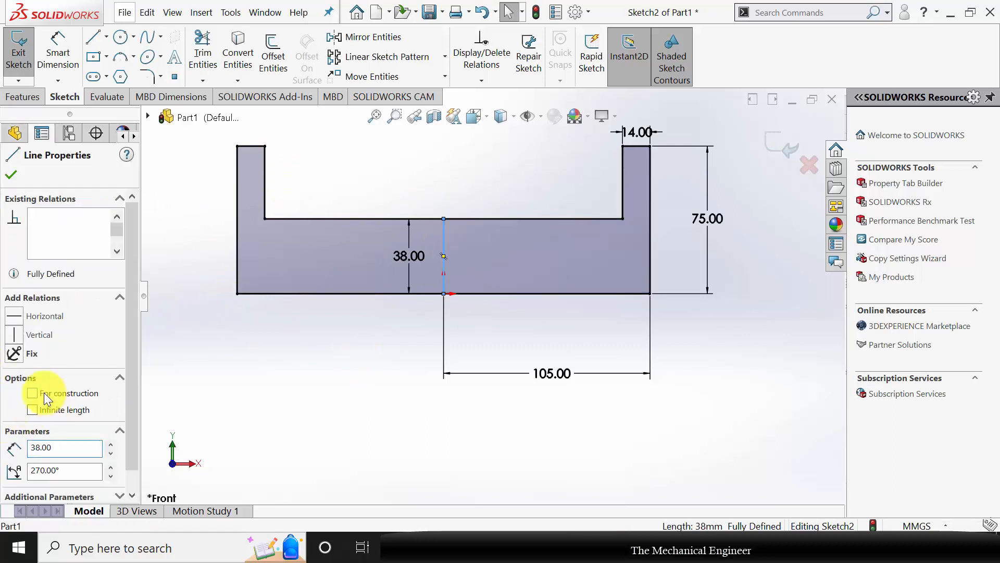
click(198, 309)
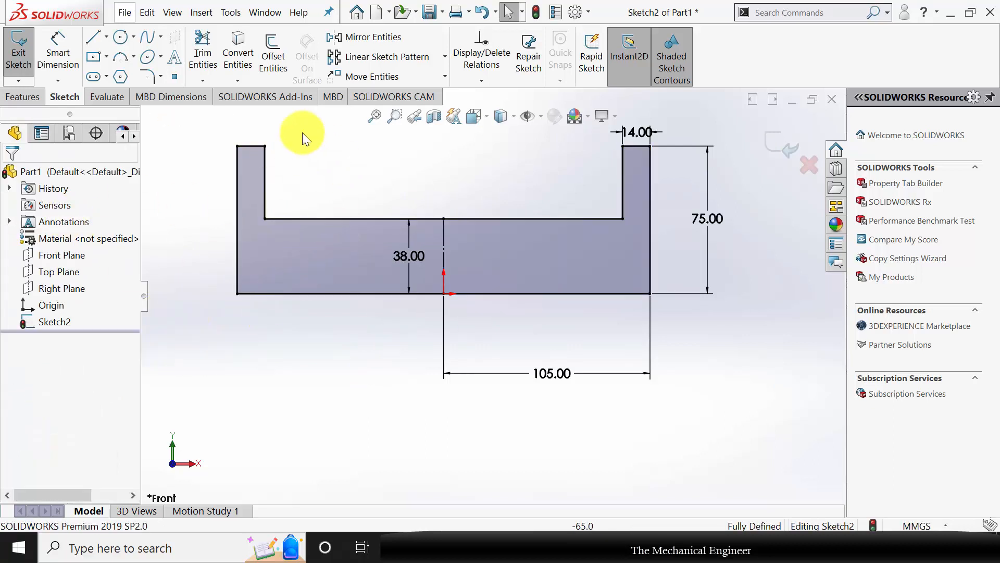
Revolve the mirrored profile 360 degrees about its long bottom edge with a Blind revolved boss.
click(25, 97)
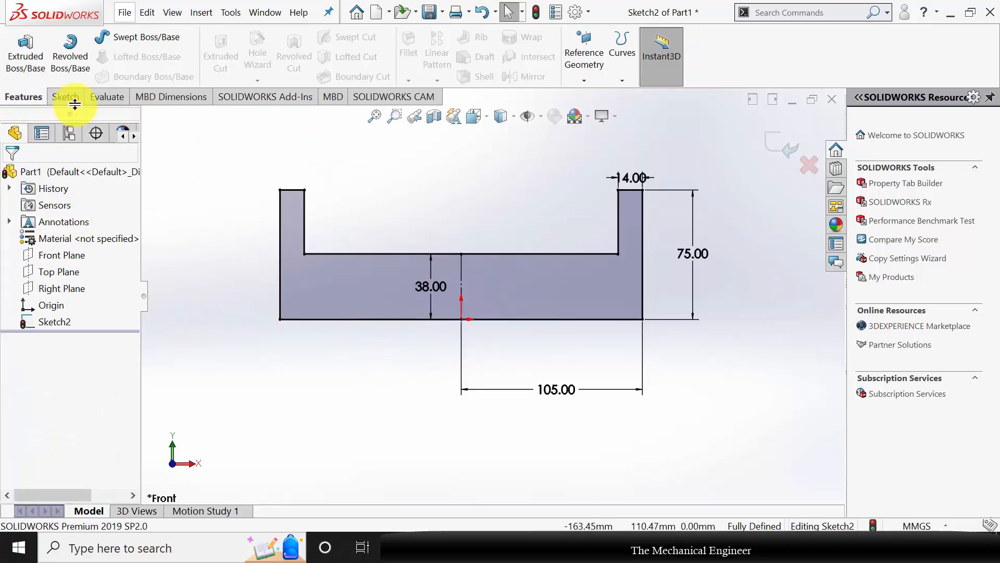
click(68, 58)
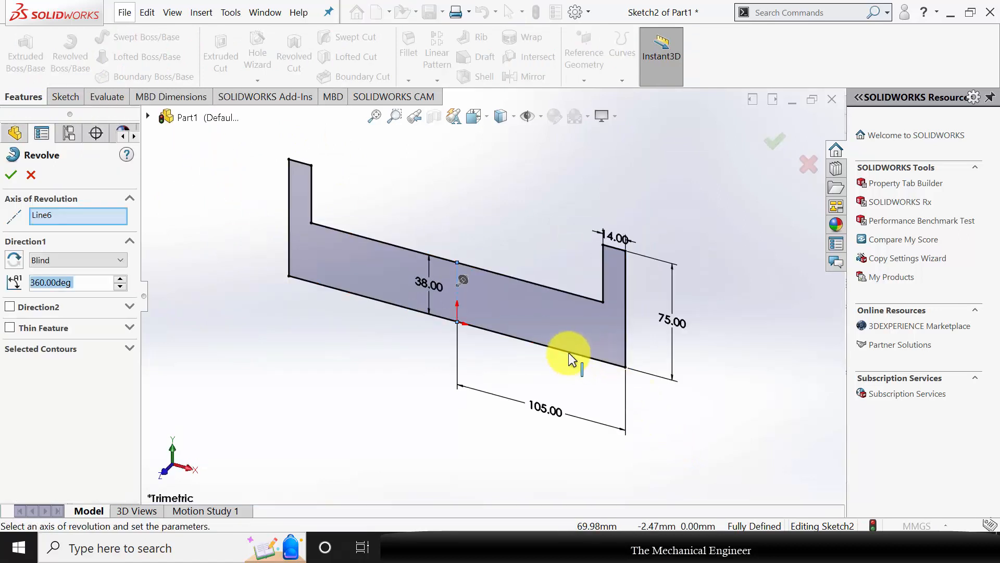
click(570, 352)
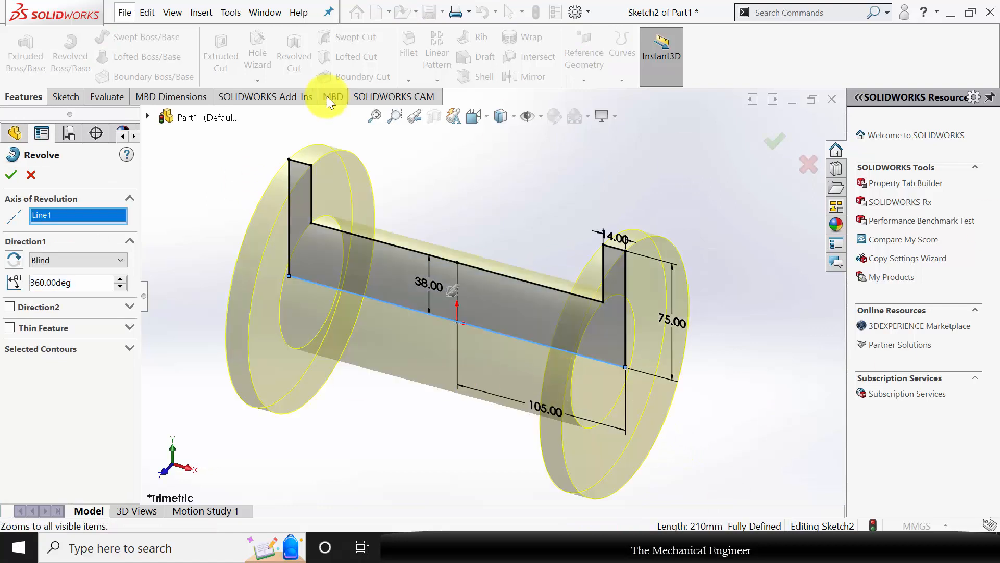
click(11, 174)
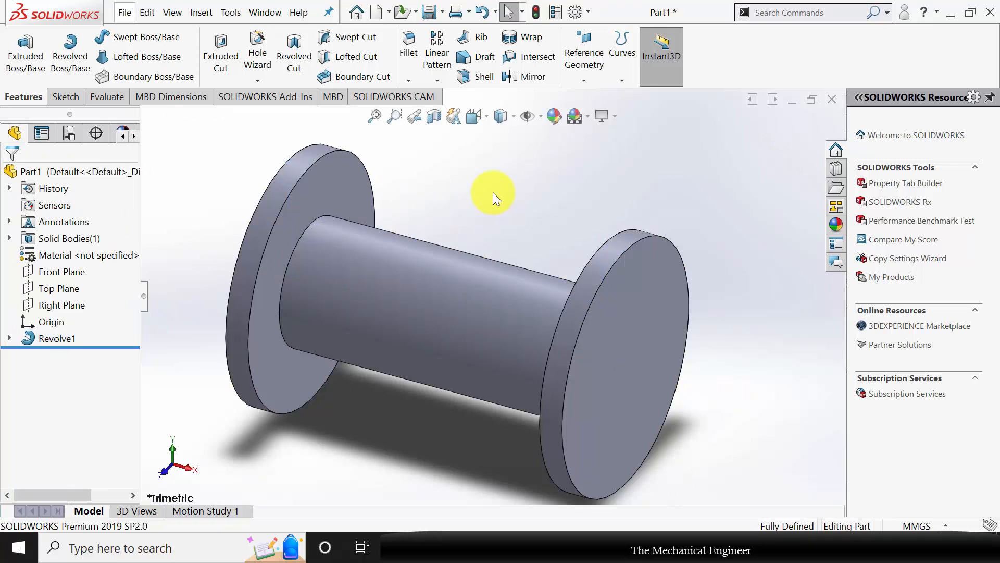
Create a reference plane offset 52 mm above the Top Plane.
click(584, 56)
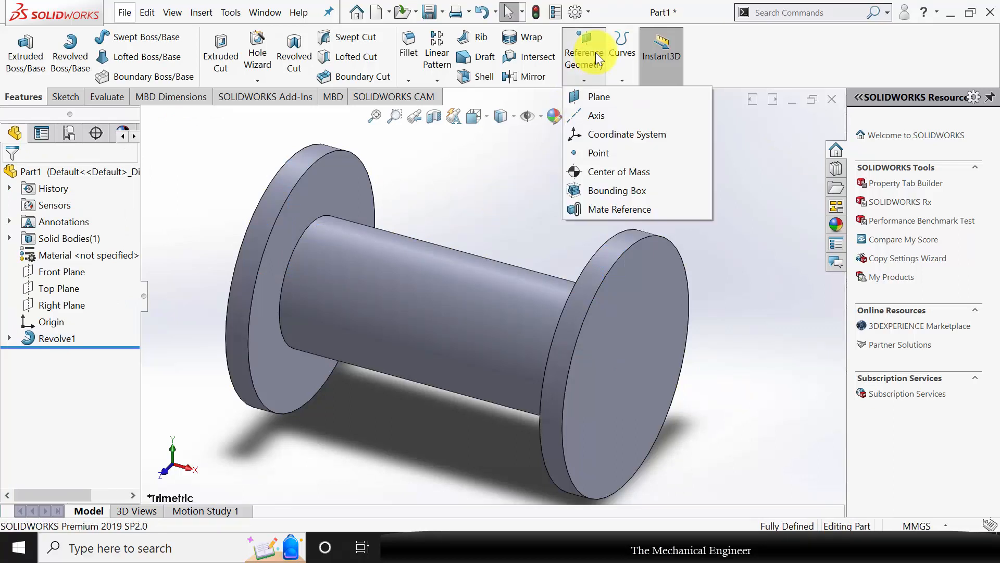
click(590, 96)
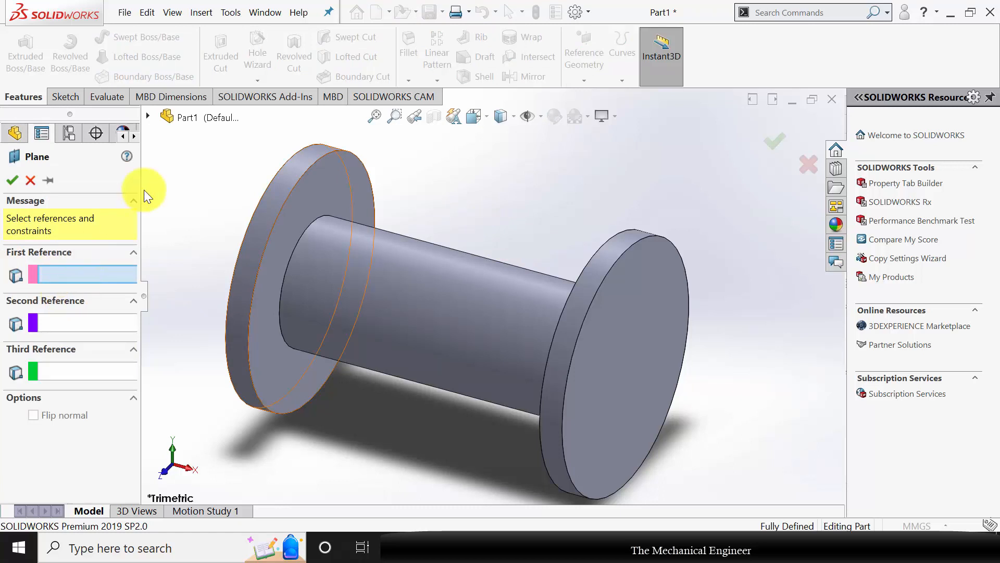
click(148, 117)
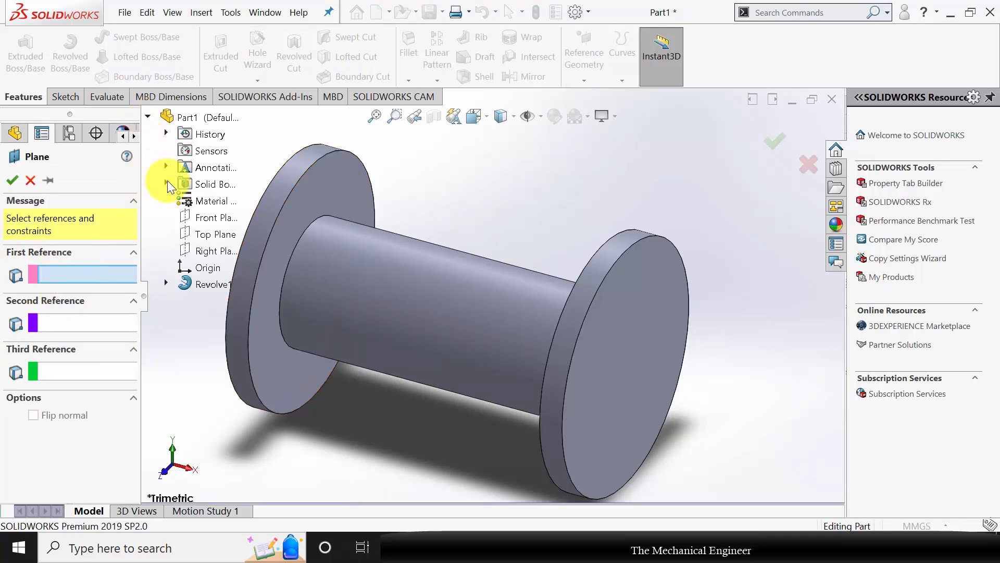
click(202, 236)
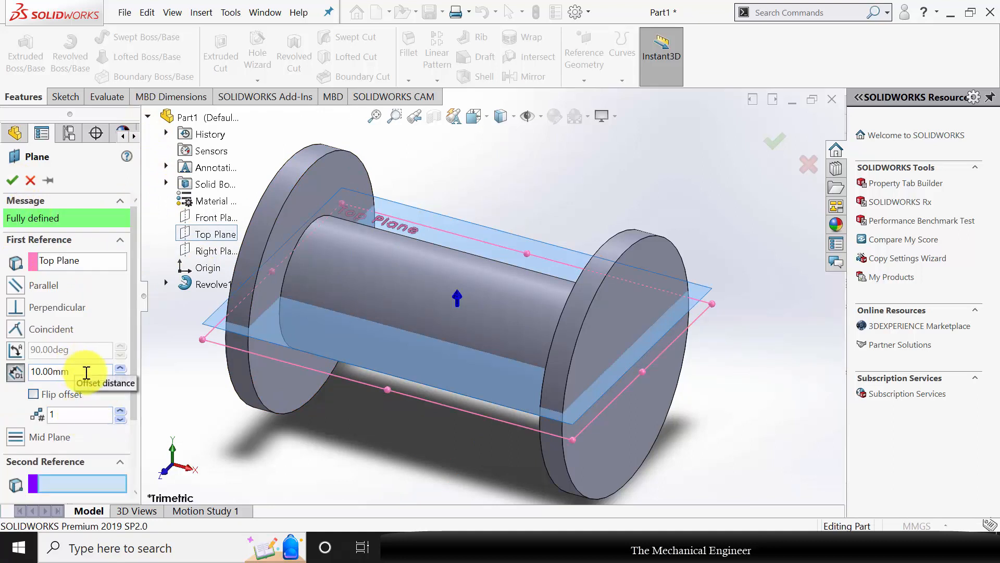
double_click(74, 370)
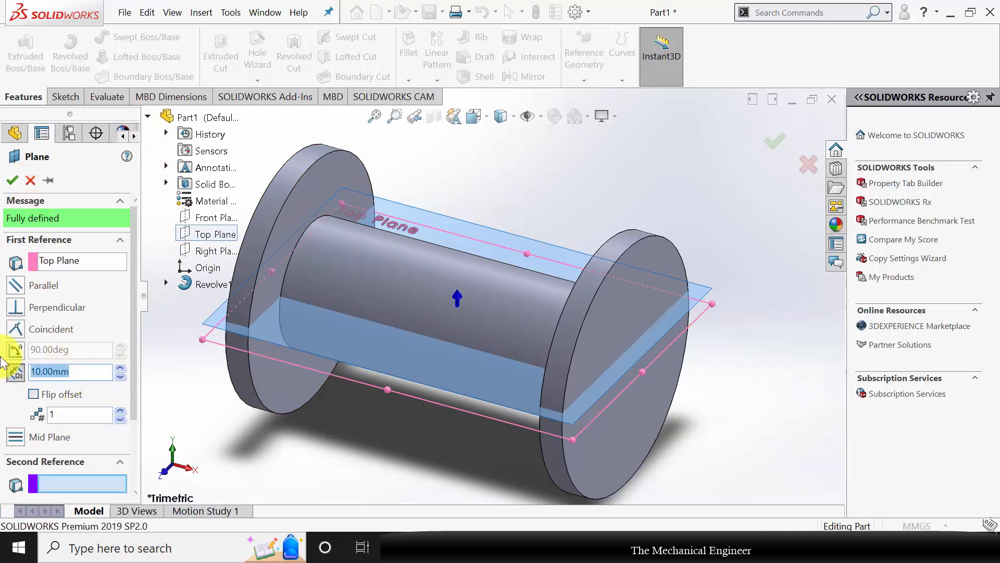
text(52)
key(Return)
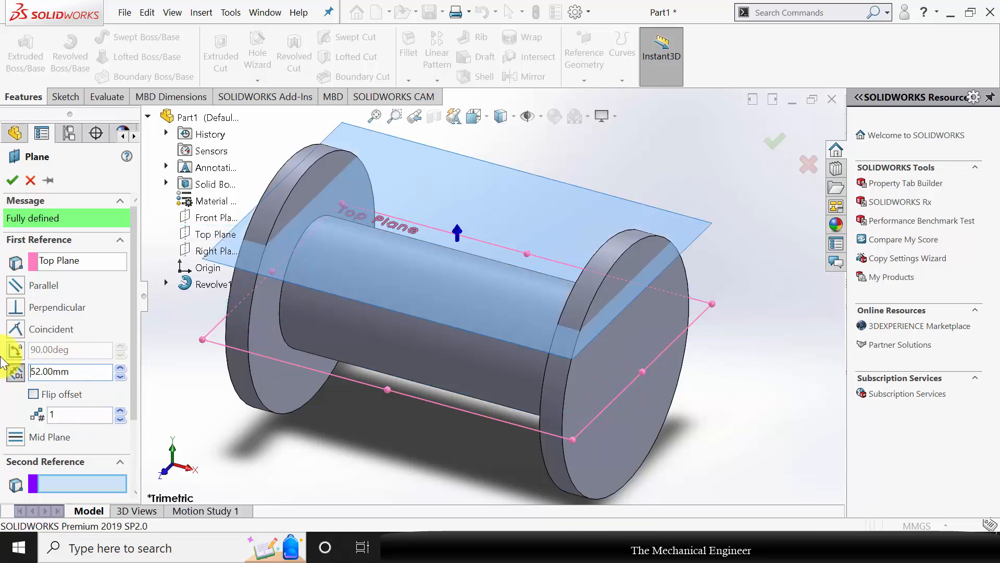
click(13, 178)
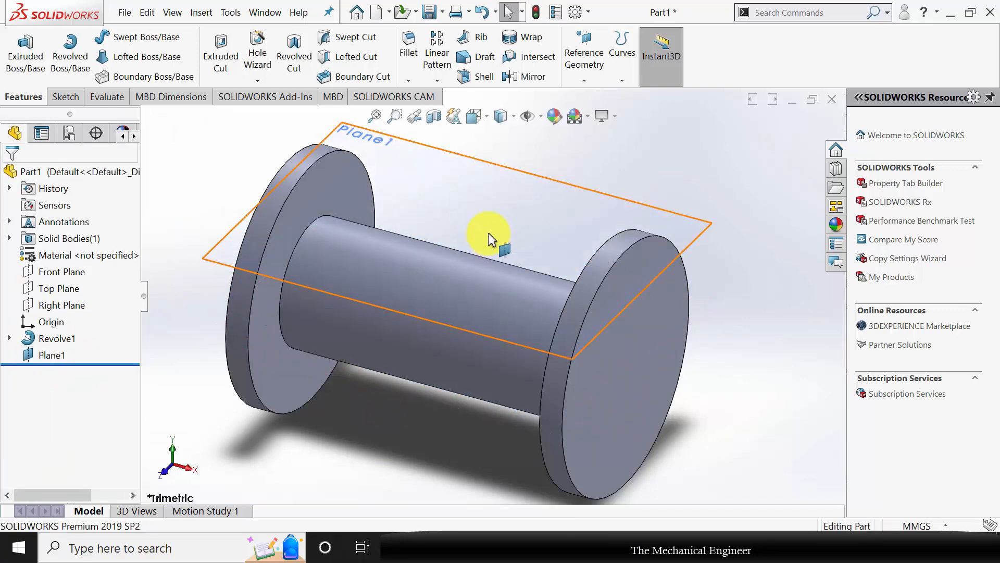
Start a sketch on the new offset plane and draw a center rectangle about 118 by 143 mm from the origin.
click(515, 225)
click(545, 198)
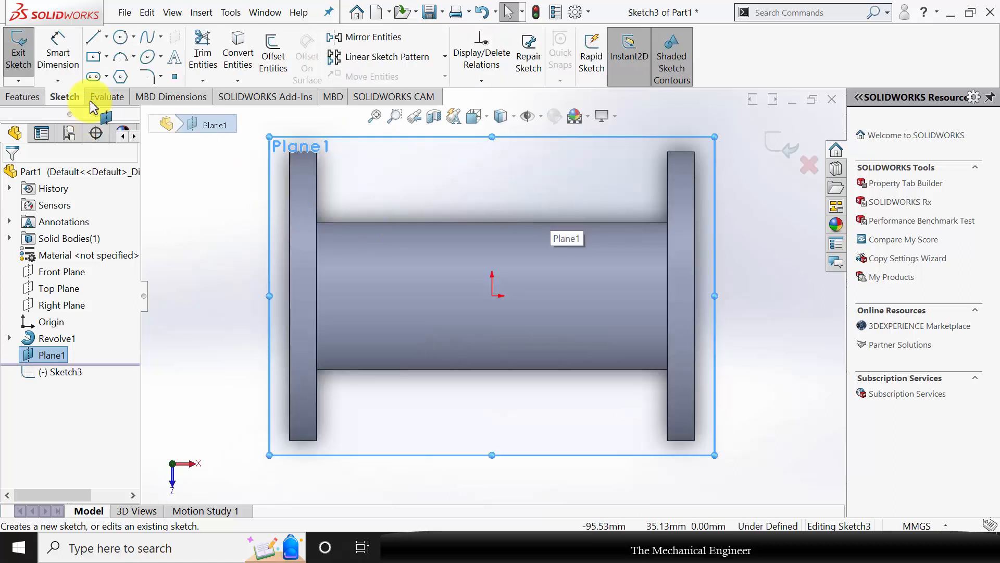
click(93, 56)
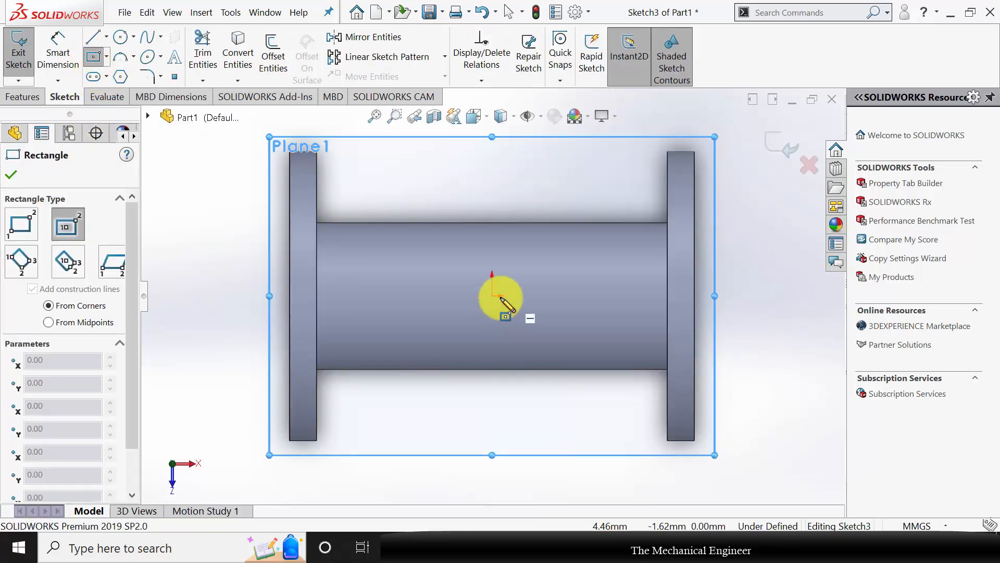
mouse_move(492, 295)
mouse_down()
mouse_move(598, 212)
mouse_move(606, 158)
mouse_up()
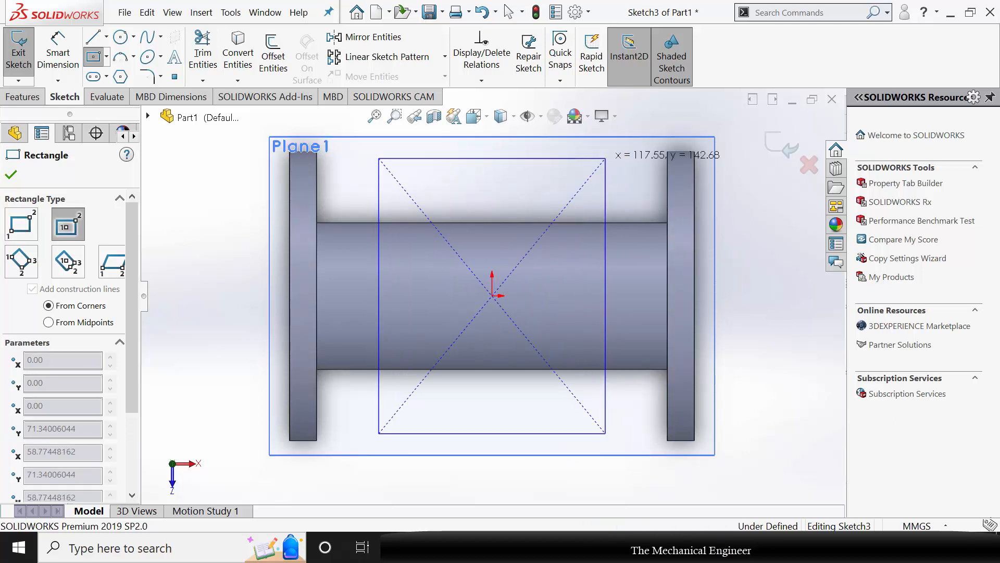
click(11, 175)
Dimension the center rectangle on the offset plane to 140 mm wide and 140 mm high.
click(58, 58)
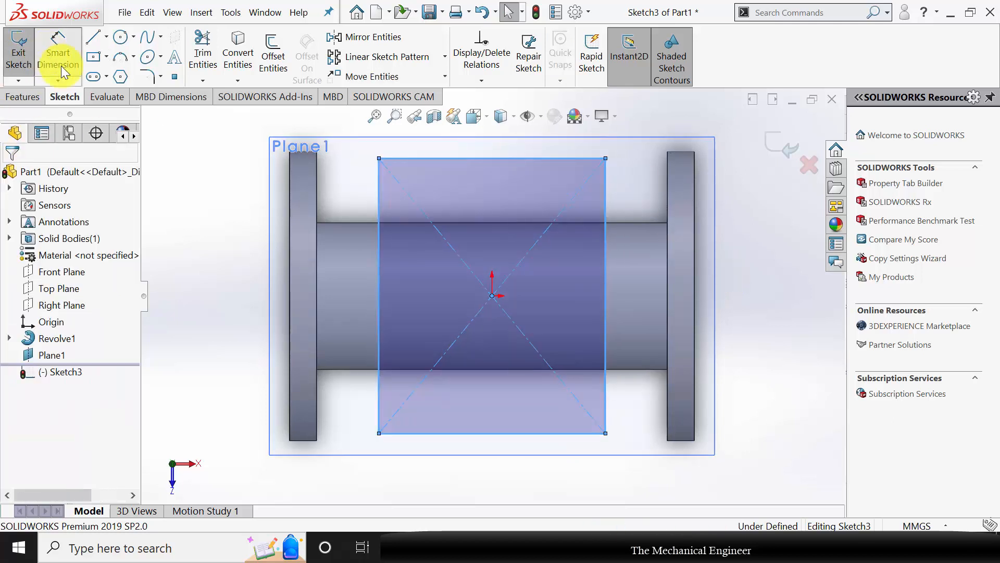
click(539, 432)
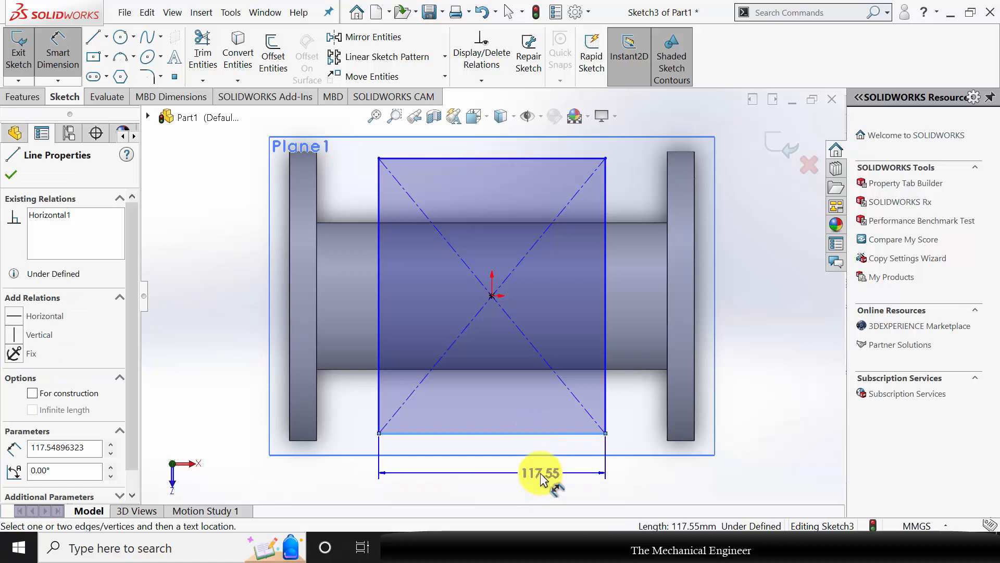
click(540, 479)
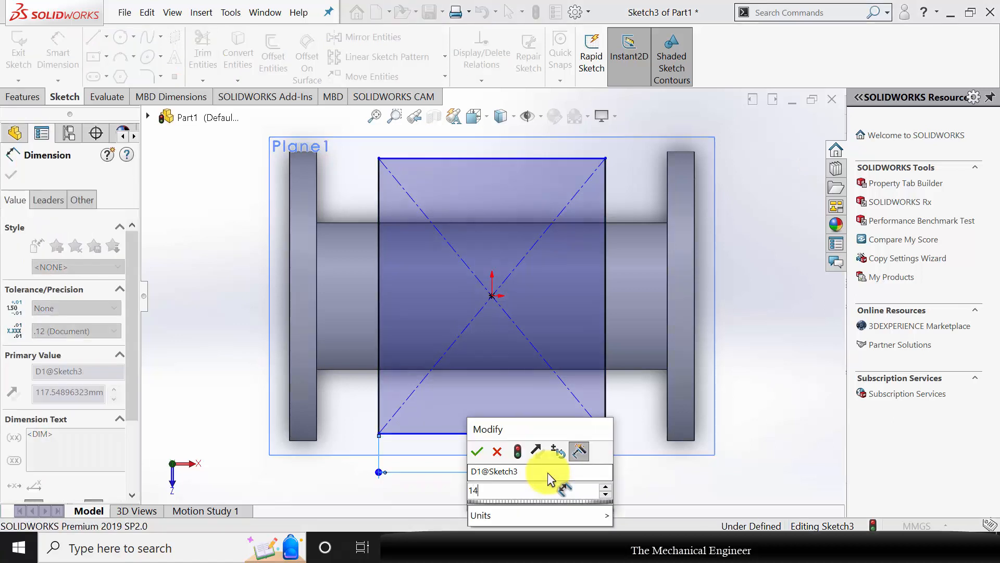
text(140)
key(Return)
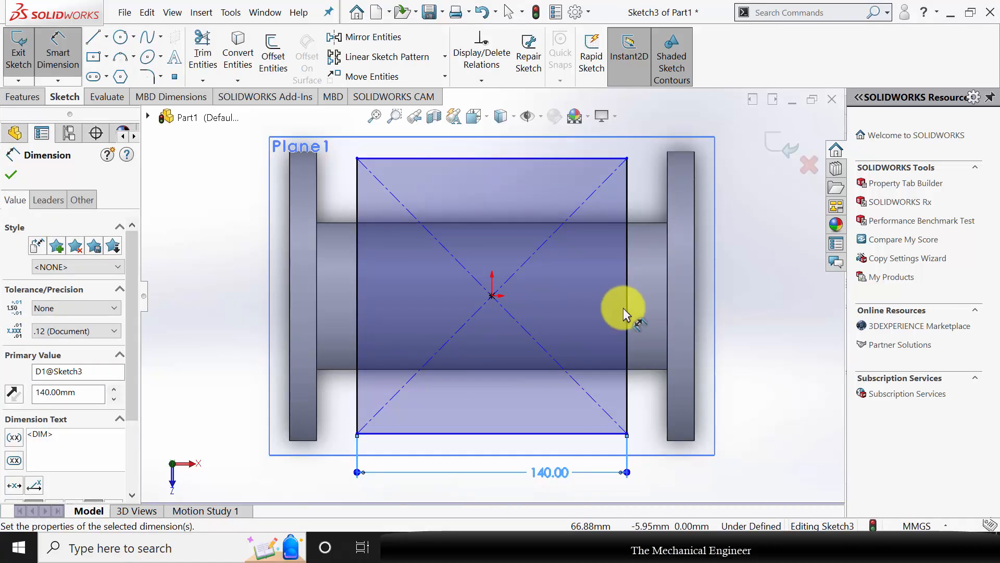
click(627, 304)
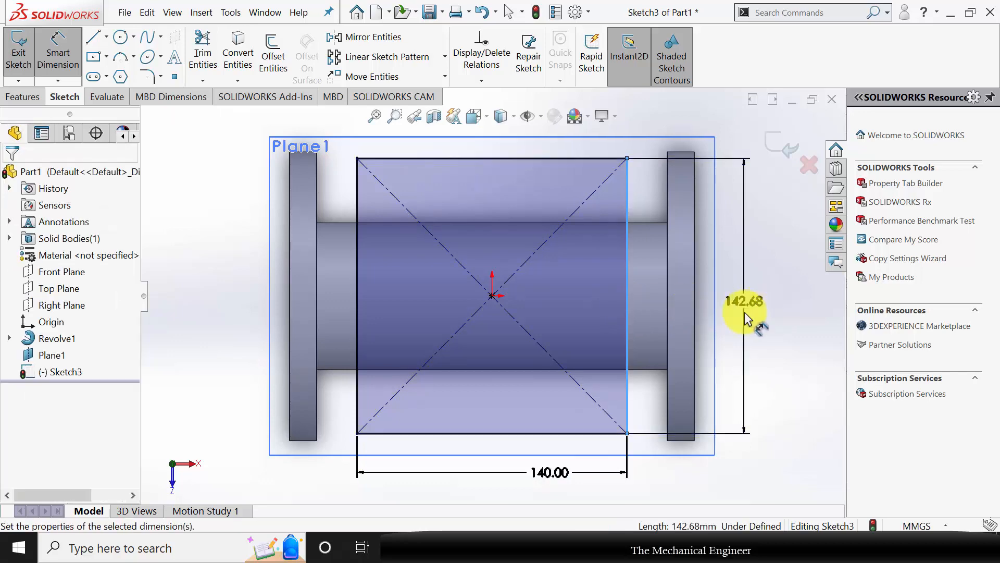
click(744, 312)
text(140)
key(Return)
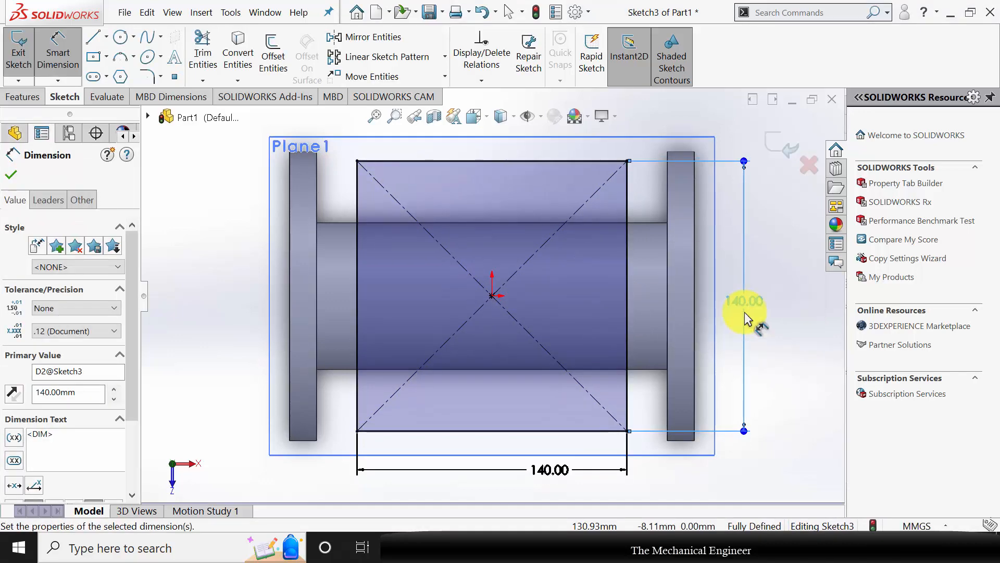
click(12, 176)
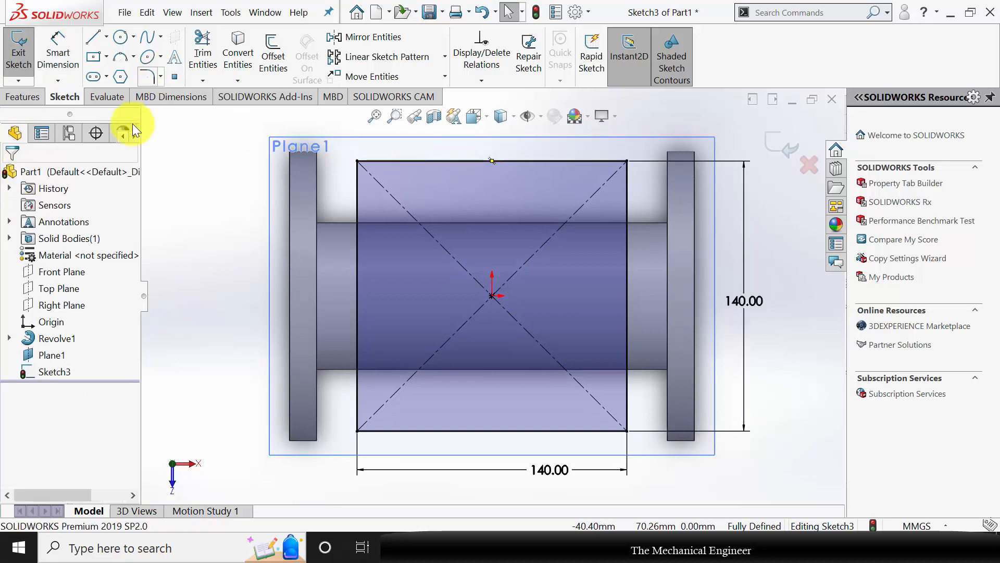
Round all four corners of the square with 20 mm sketch fillets, keeping constrained corners.
click(155, 77)
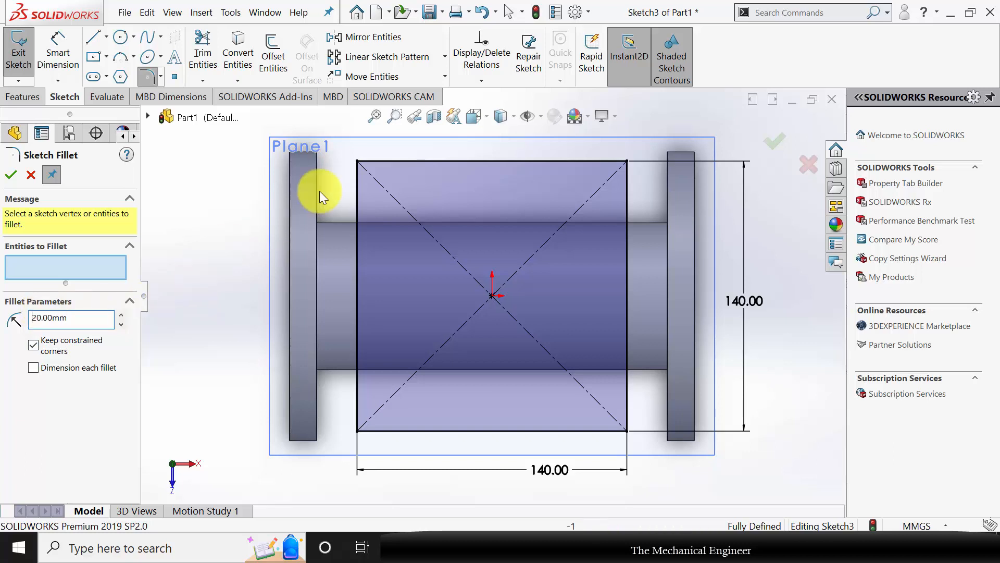
click(358, 161)
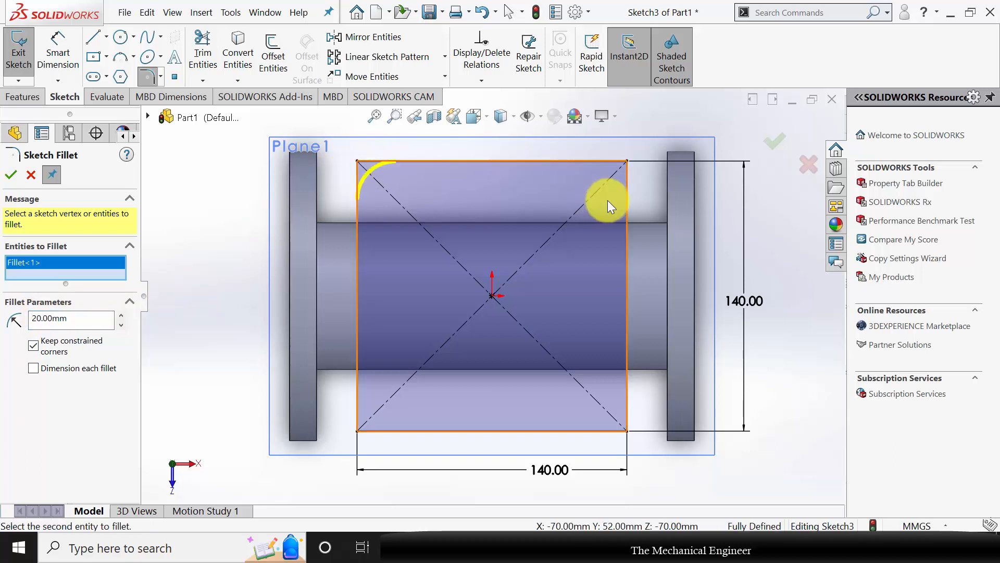
click(628, 161)
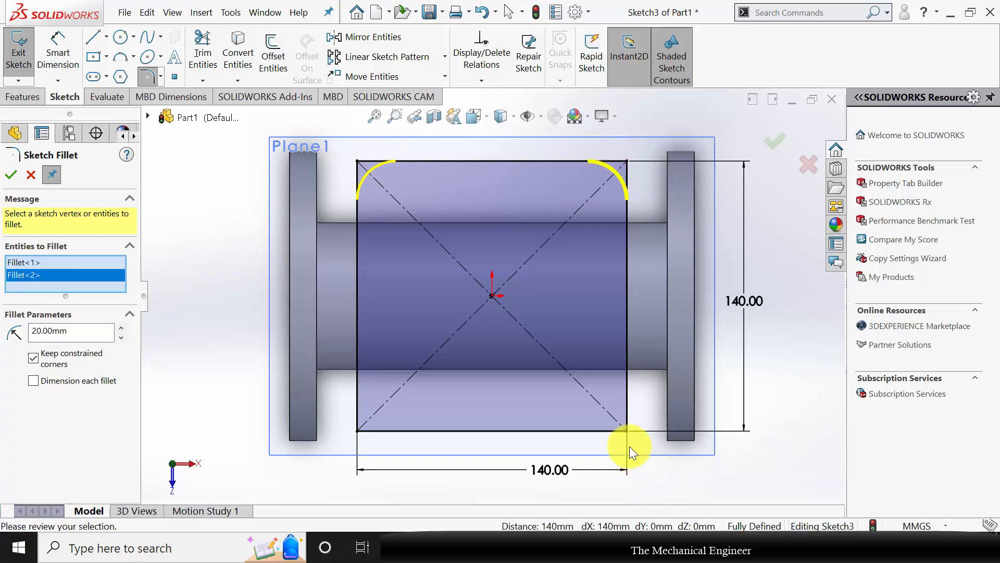
click(626, 431)
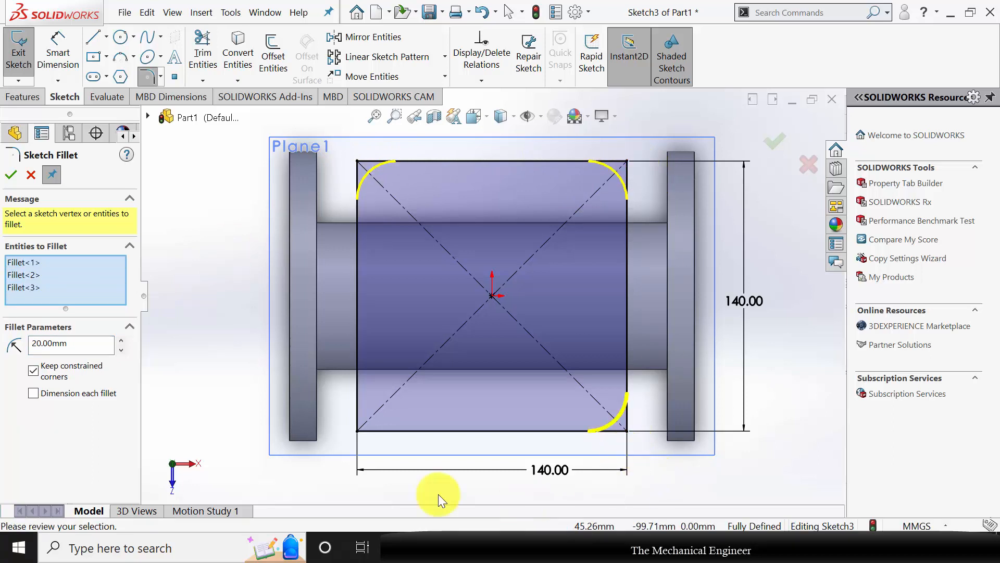
click(358, 430)
click(15, 177)
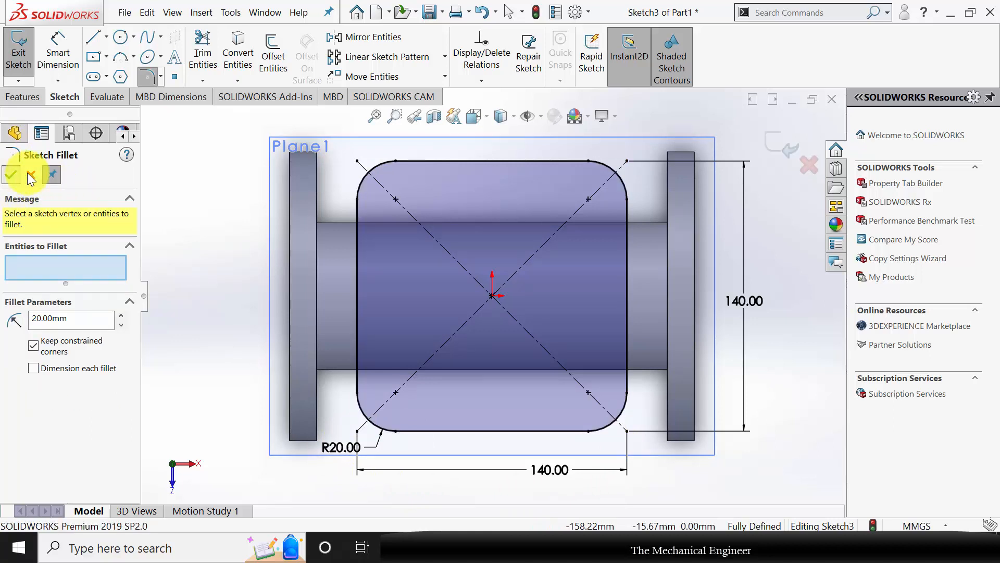
click(30, 175)
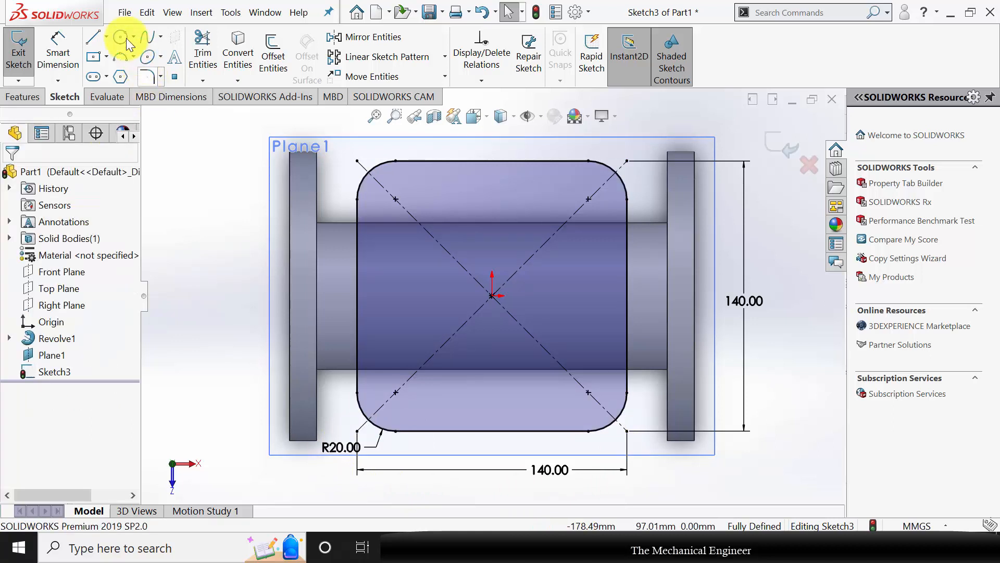
Draw a circle centered on the upper-left fillet's center point and set its diameter to 12 mm.
click(396, 198)
click(415, 200)
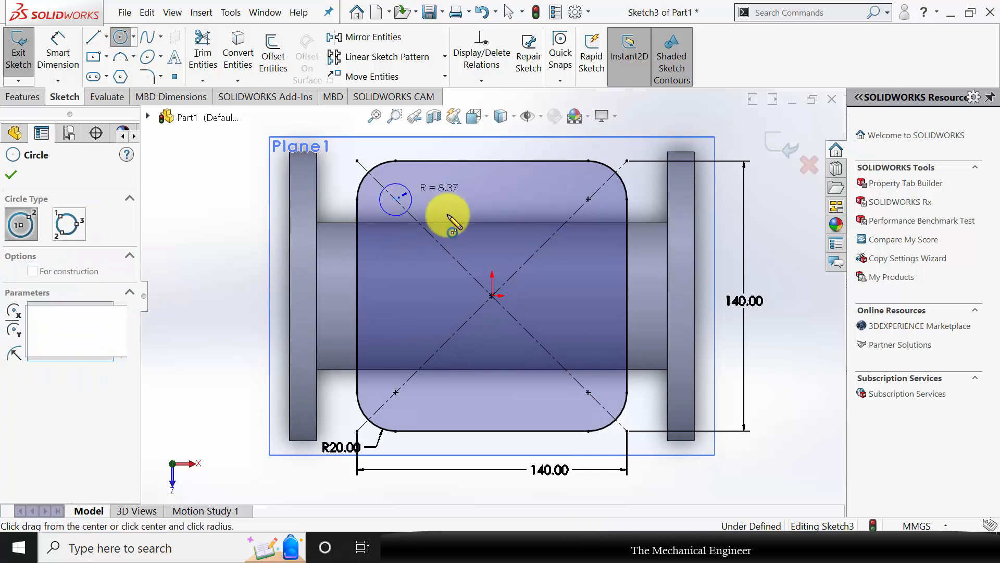
click(17, 177)
click(56, 53)
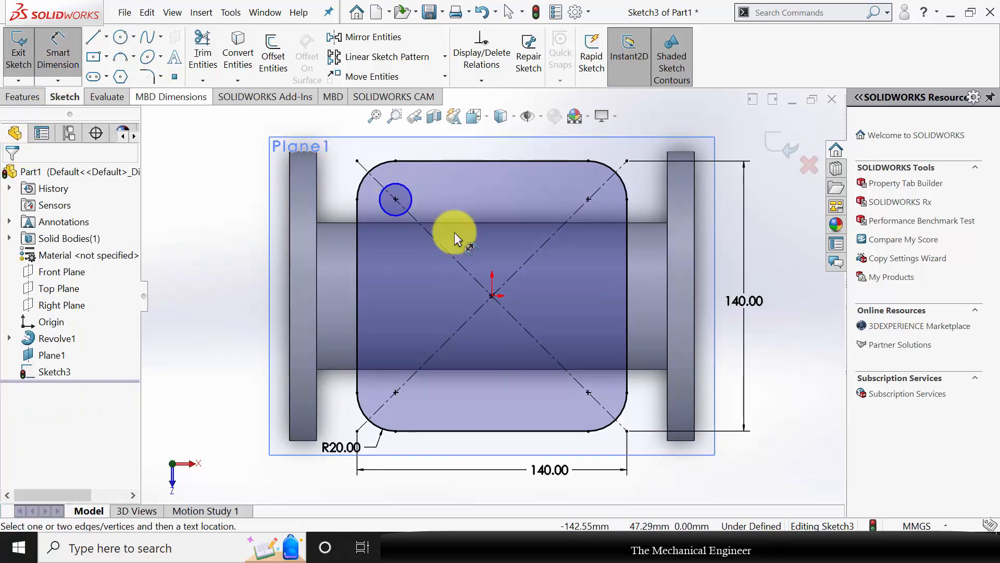
click(398, 215)
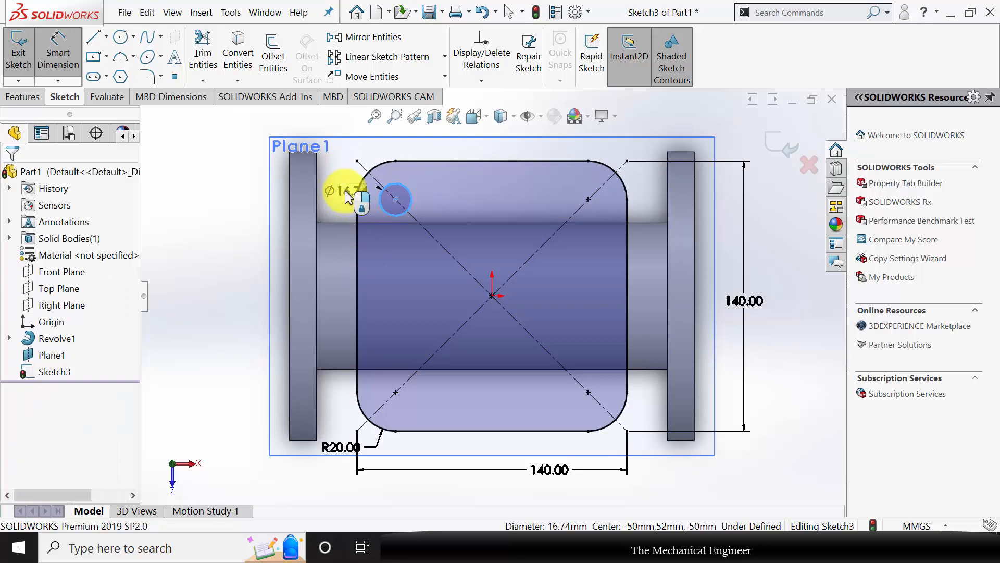
click(347, 196)
text(12)
key(Return)
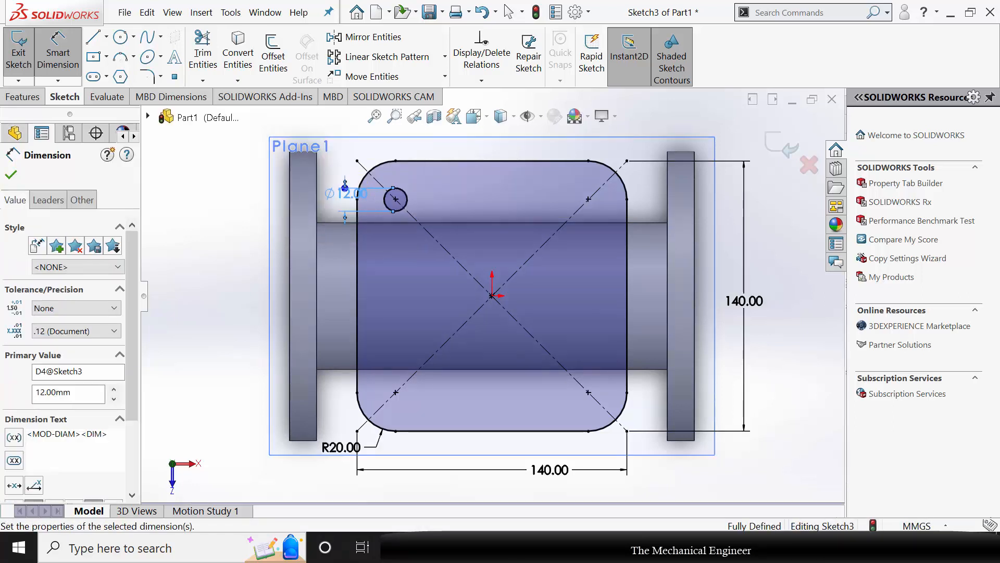
click(10, 174)
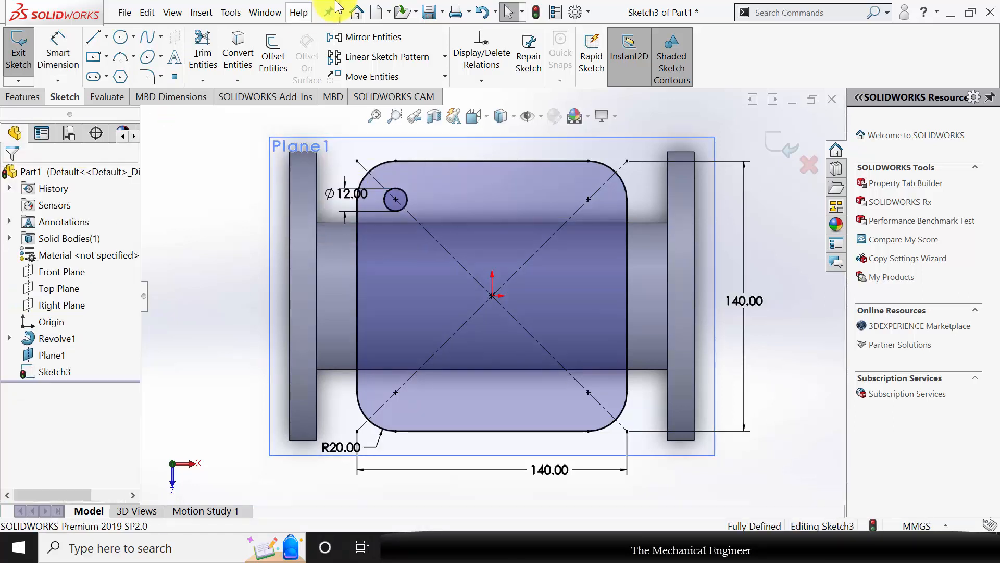
Create a circular sketch pattern of the 12 mm circle about the origin with 4 equally spaced instances over 360 degrees.
click(445, 57)
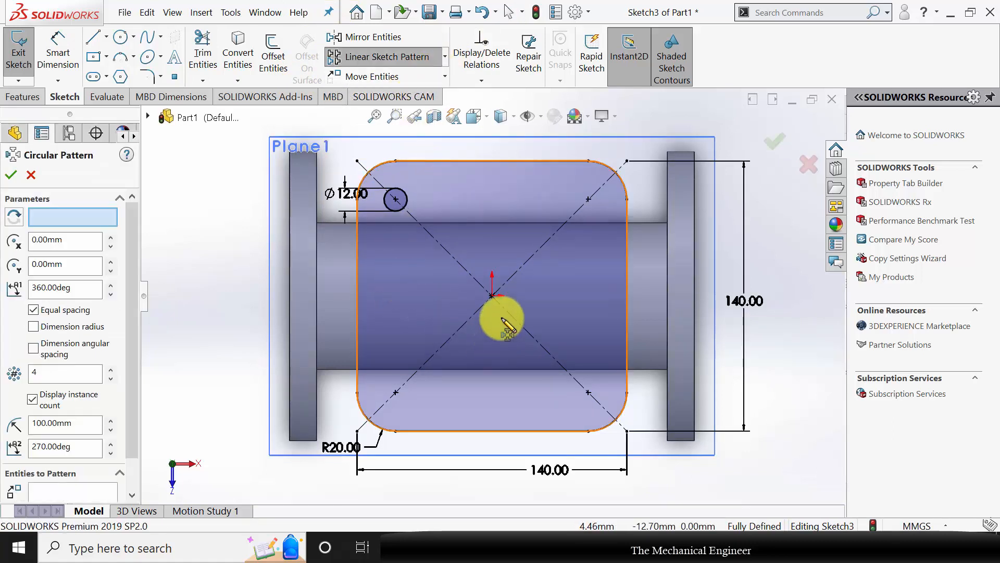
click(492, 296)
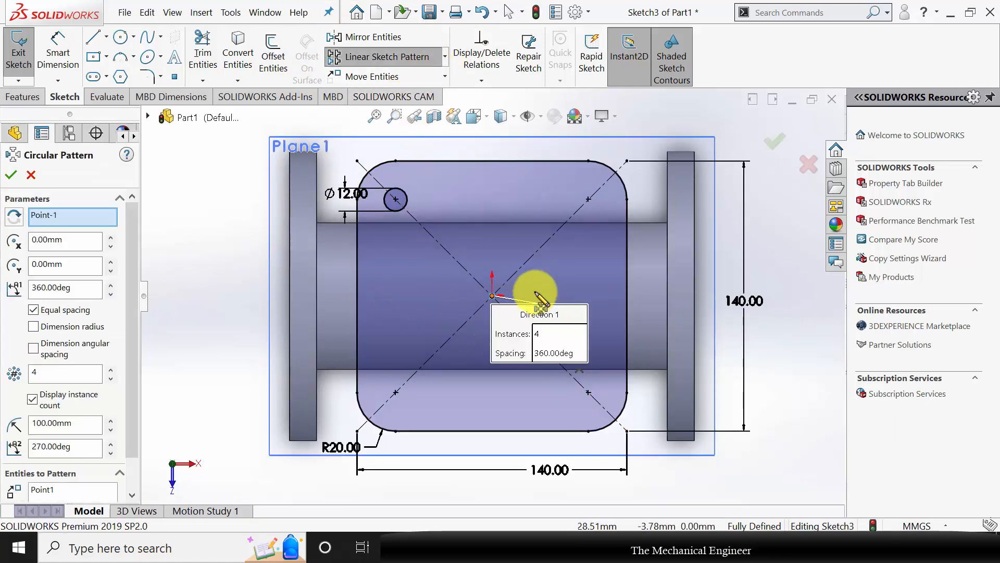
click(58, 488)
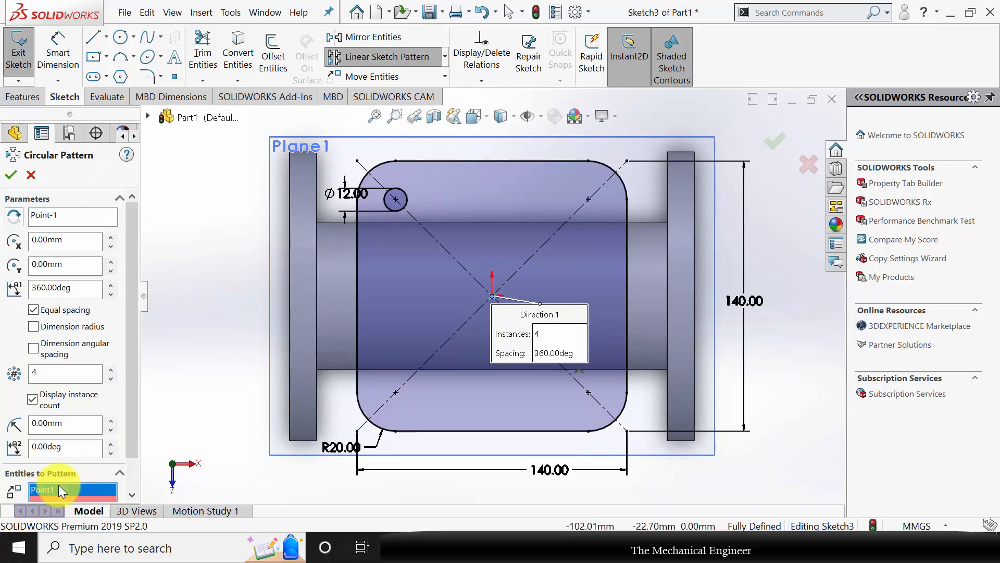
key(Delete)
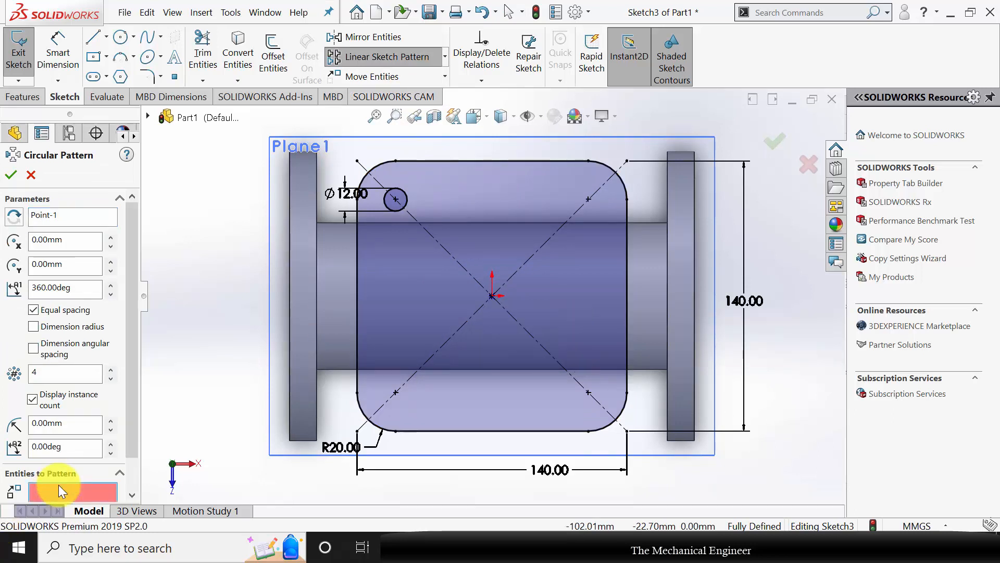
click(408, 203)
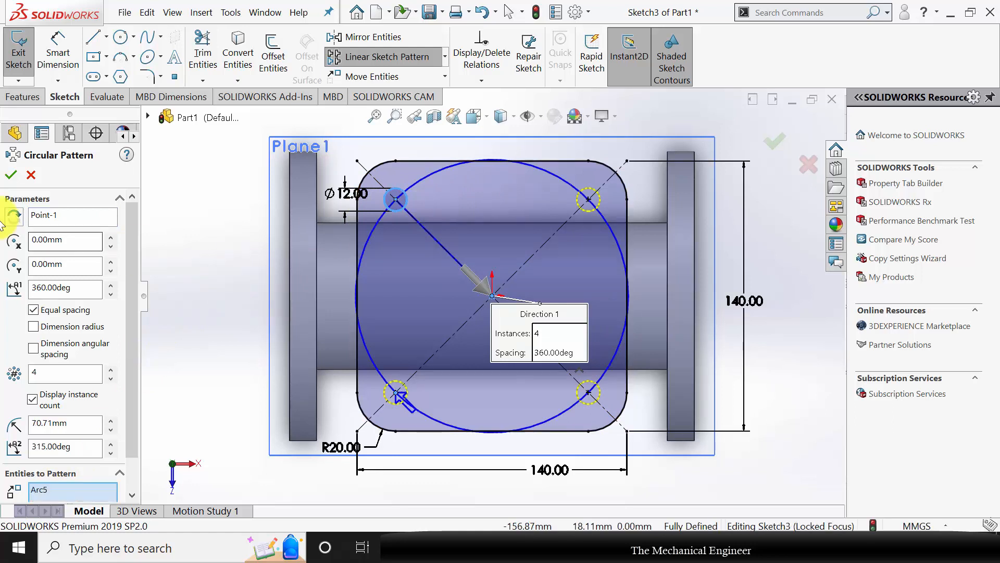
click(13, 175)
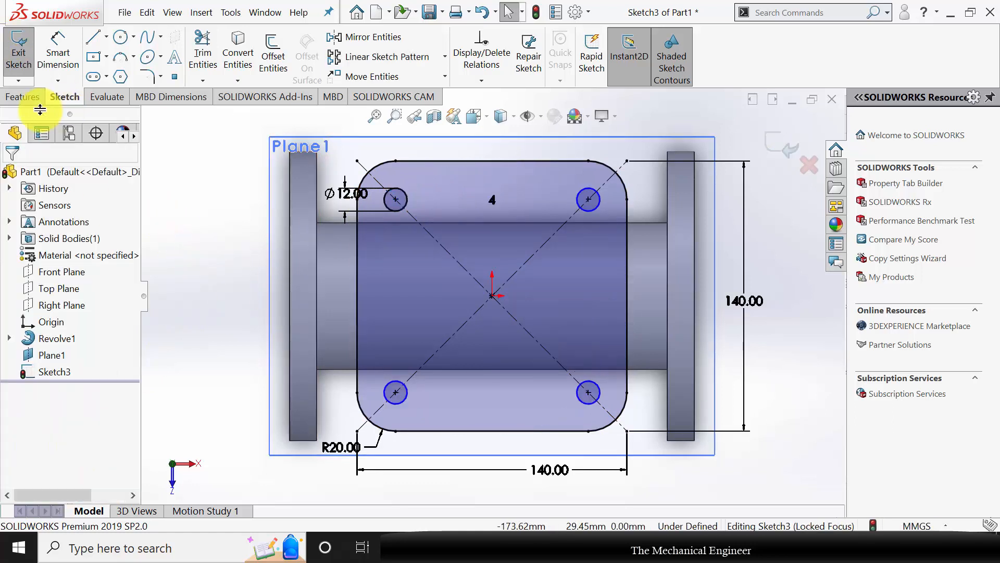
Extrude the rounded square profile with its four holes as a Blind boss 14 mm upward from the sketch plane.
click(22, 96)
click(36, 63)
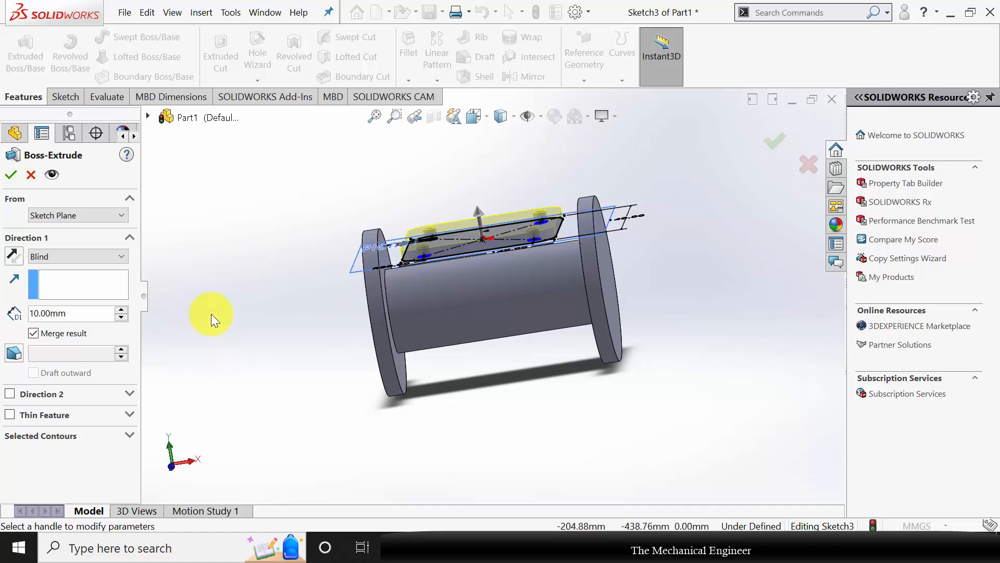
click(76, 307)
double_click(75, 308)
text(14)
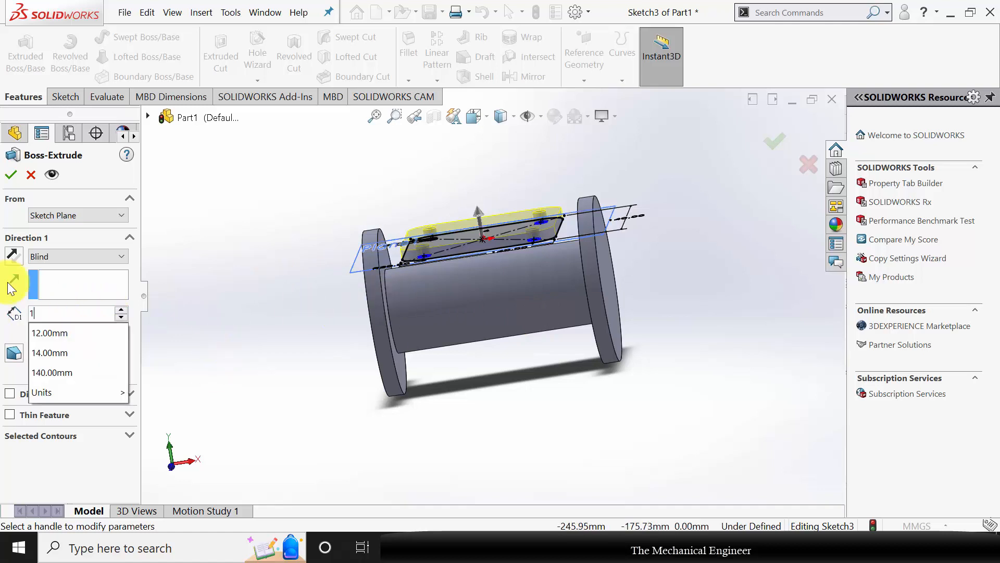
key(Return)
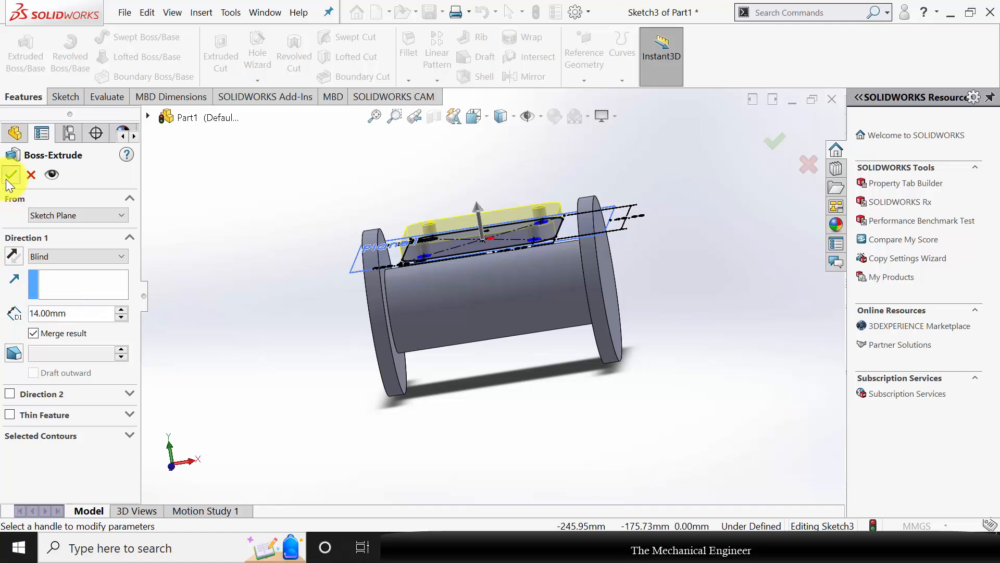
click(11, 175)
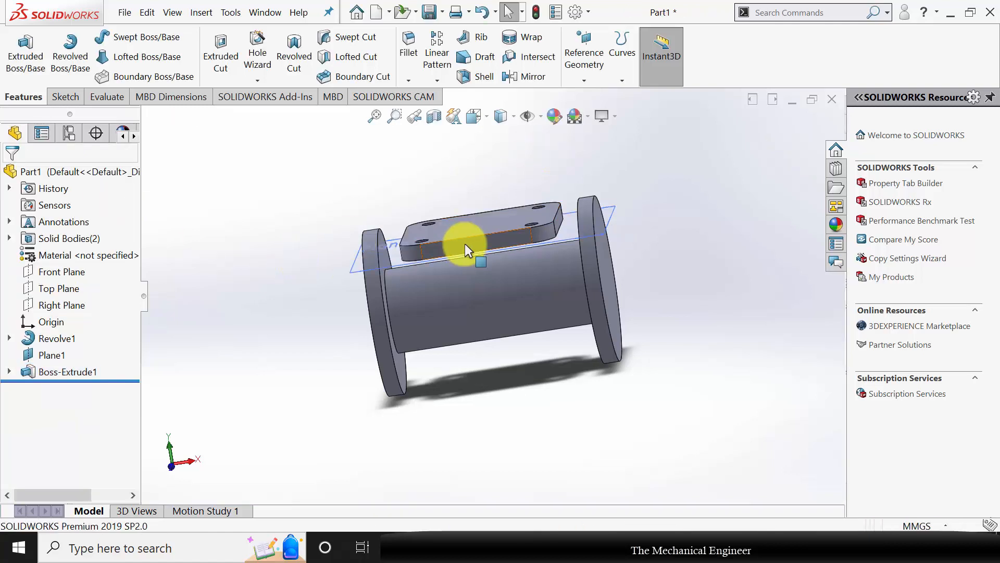
Start a sketch on the square plate's top face and draw a circle of about 45 mm radius centered on the origin.
click(471, 225)
click(469, 189)
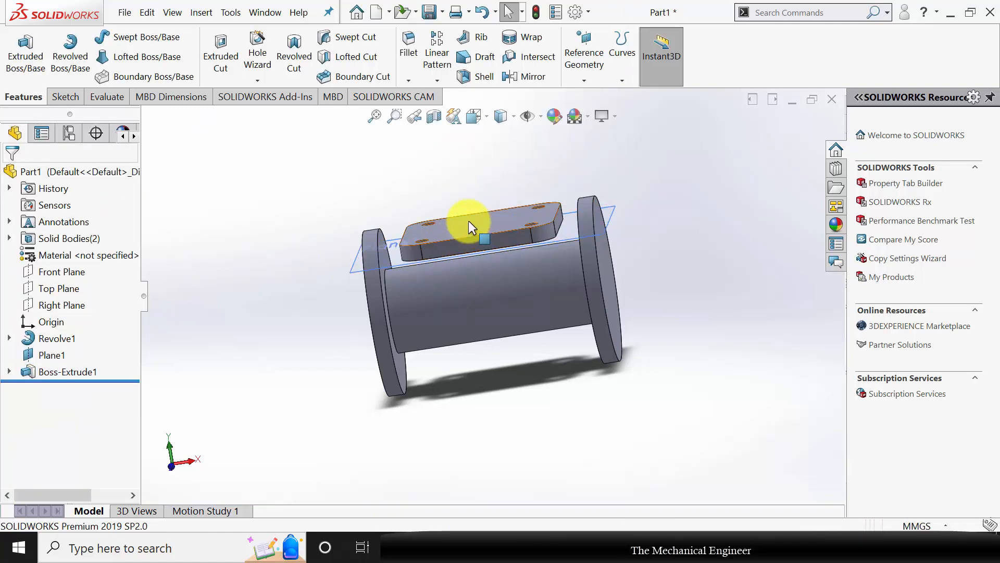
click(491, 211)
click(520, 191)
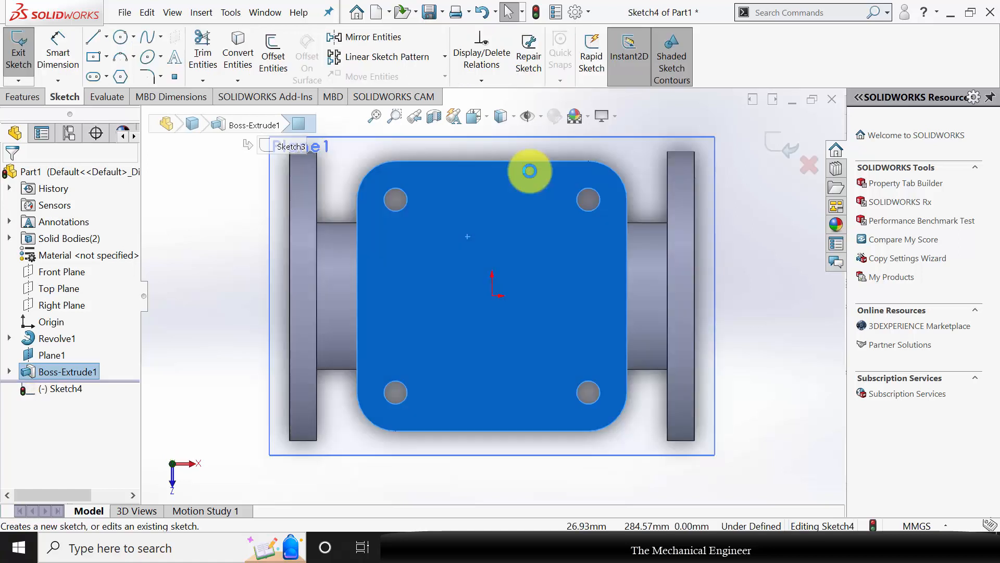
click(119, 39)
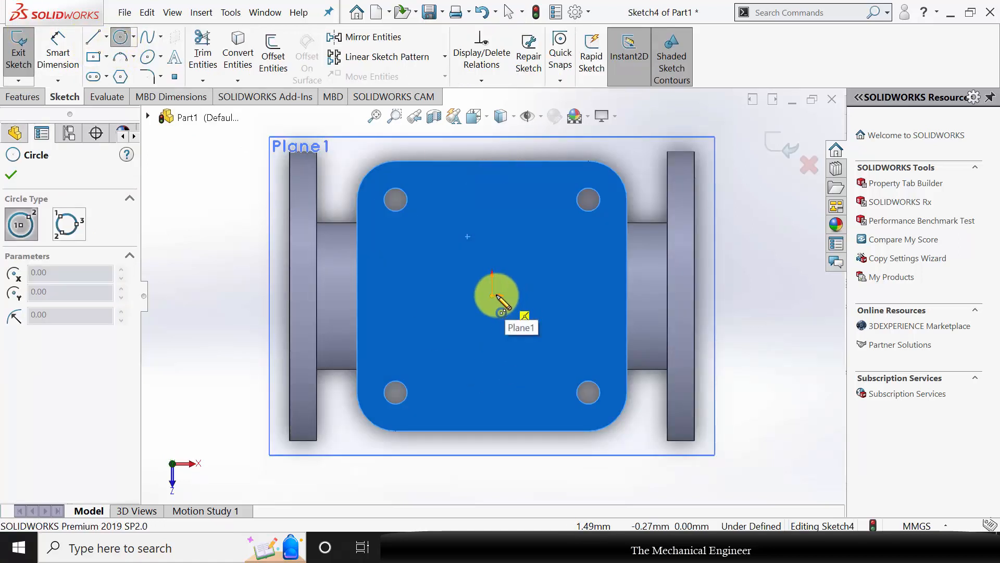
drag(495, 296, 546, 230)
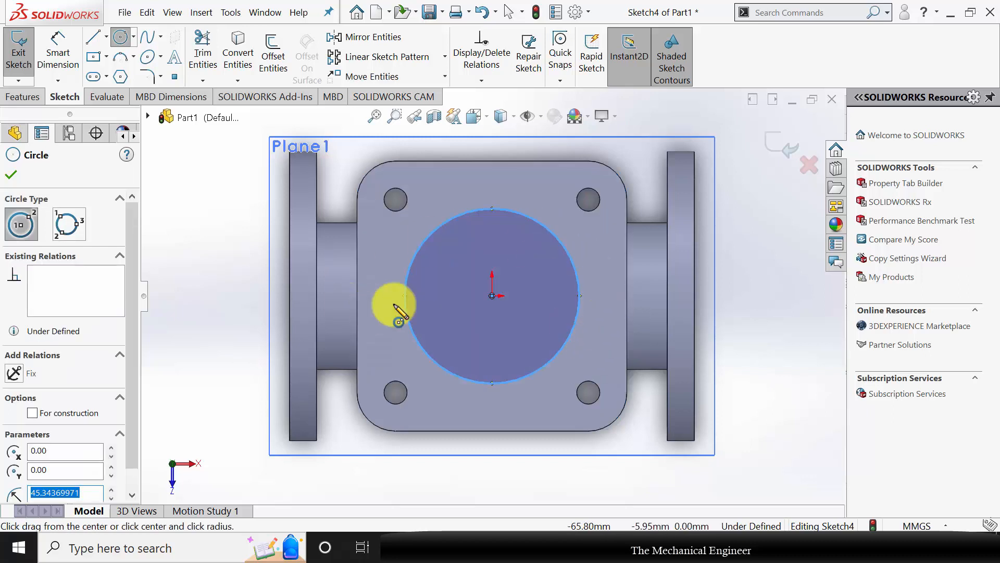
click(11, 173)
Dimension the origin-centered circle on the plate's top face with a diameter of 124 mm.
click(58, 52)
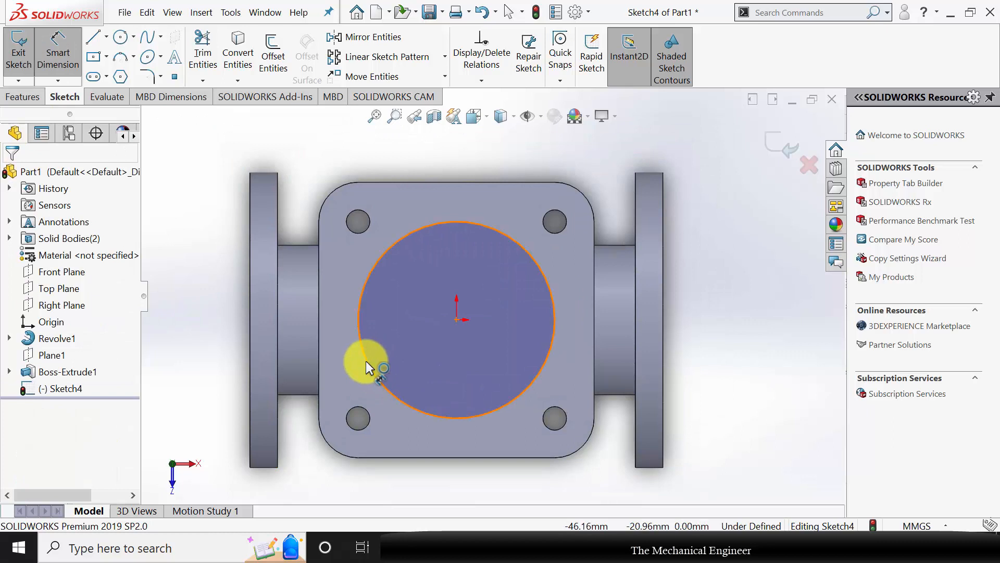
click(366, 360)
click(203, 308)
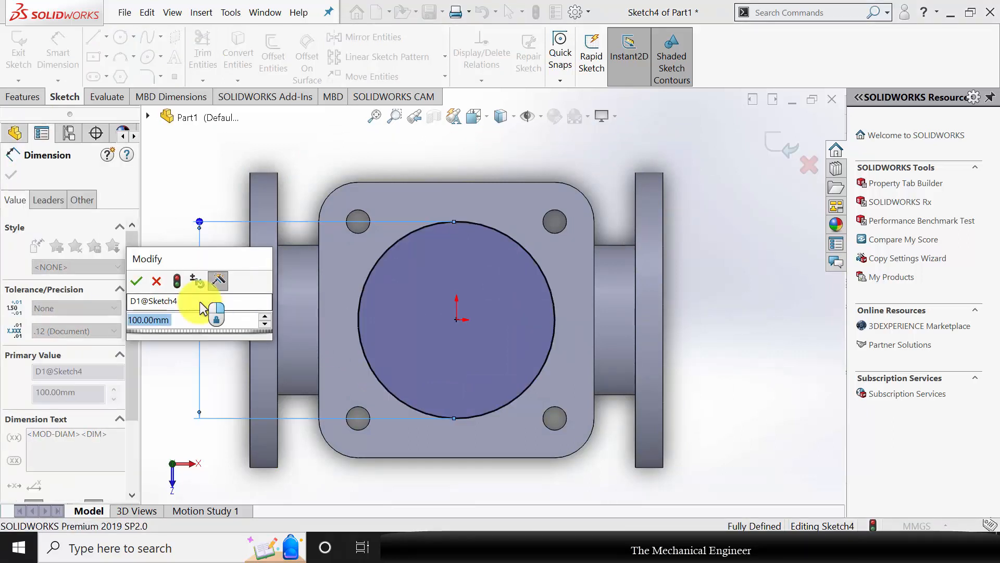
text(124)
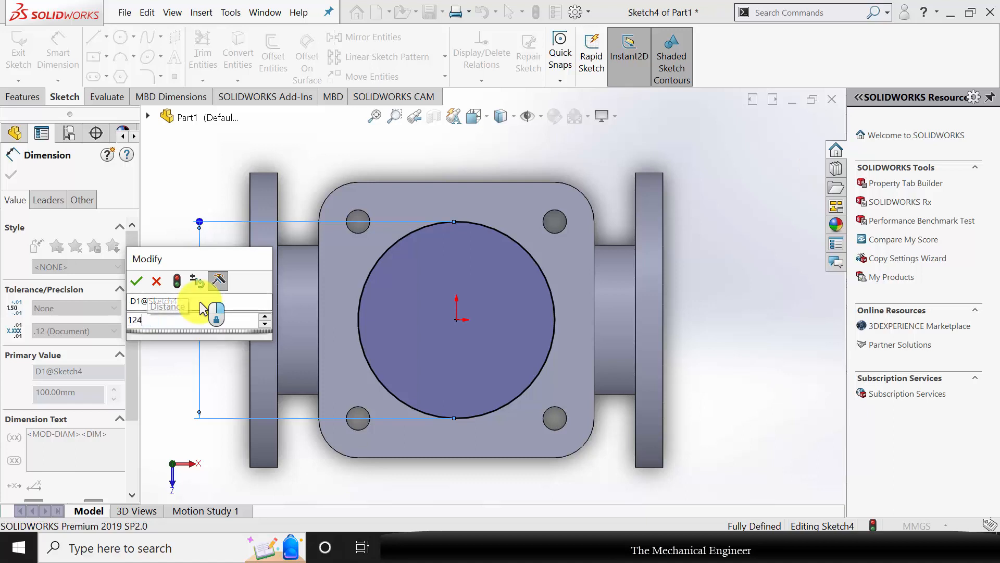
key(Return)
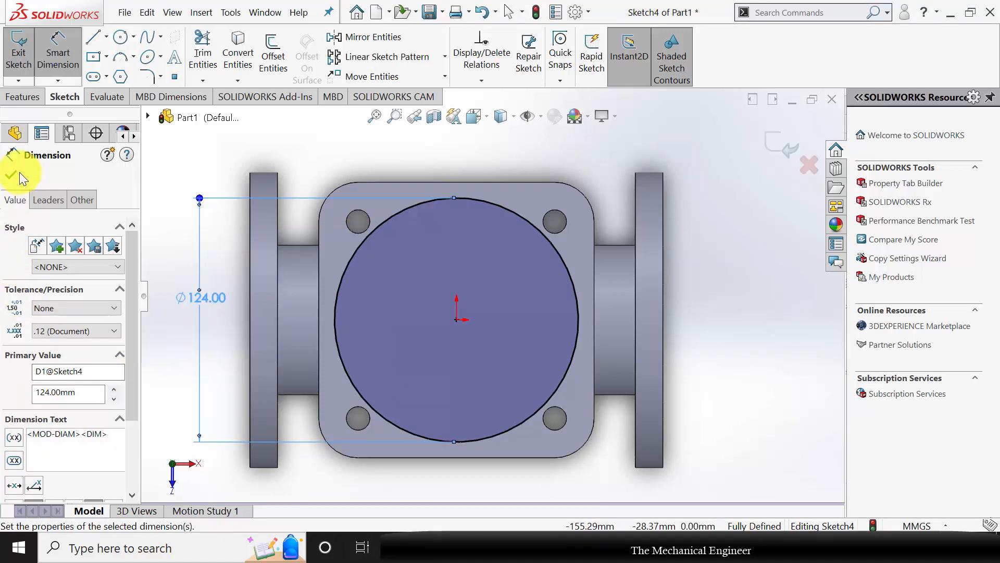
click(20, 173)
Cut the 124 mm circle into the plate as a Blind Extruded Cut 3 mm deep.
click(25, 99)
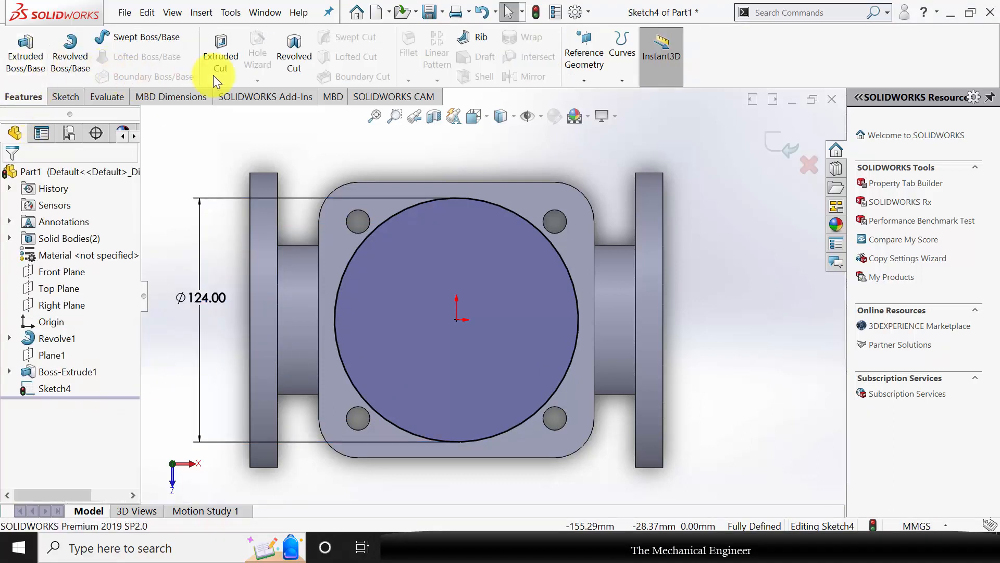
click(230, 73)
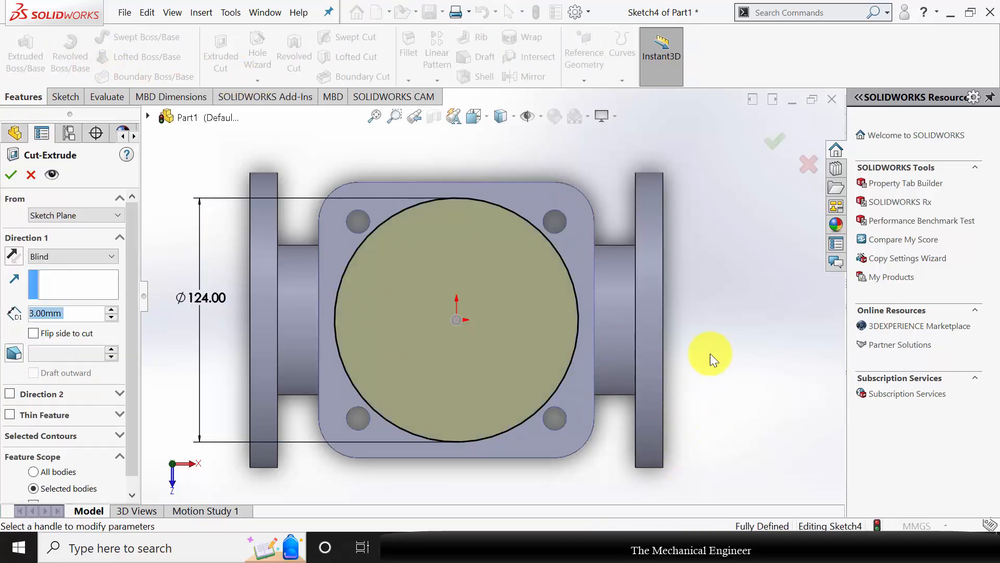
middle_drag(710, 358, 699, 241)
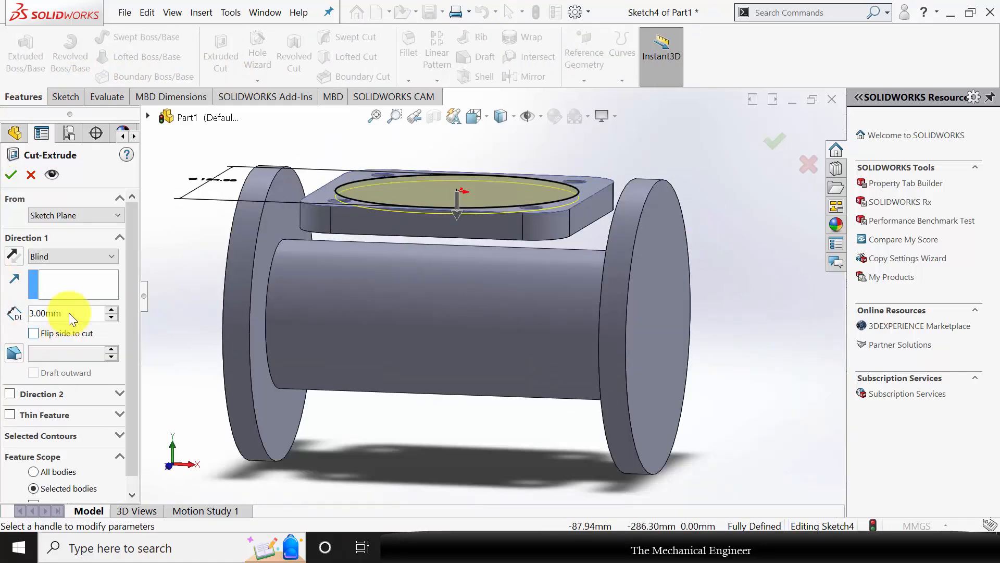
click(11, 175)
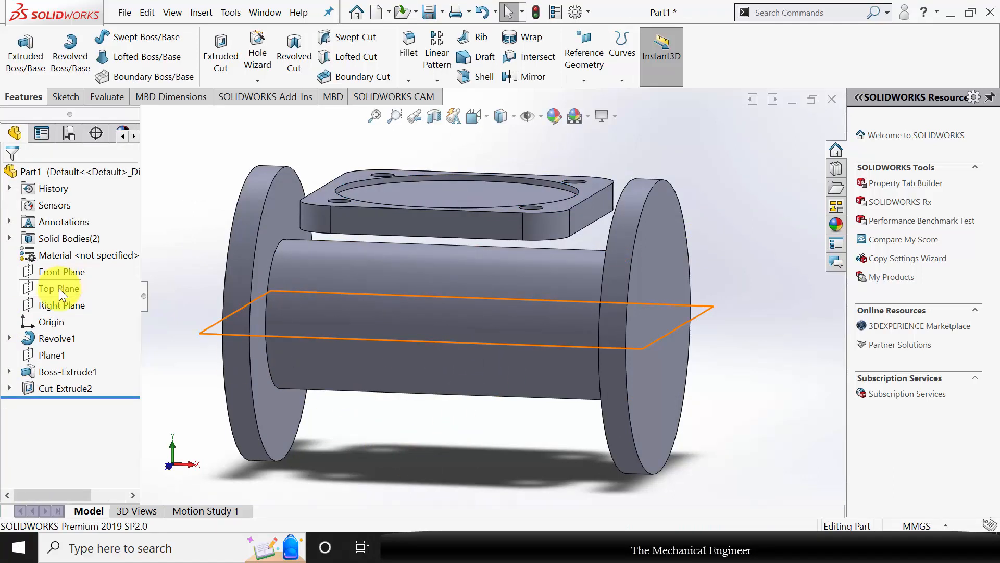
Start a sketch on the Front Plane and apply a planar section view through the Front Plane with 0 mm offset.
click(59, 270)
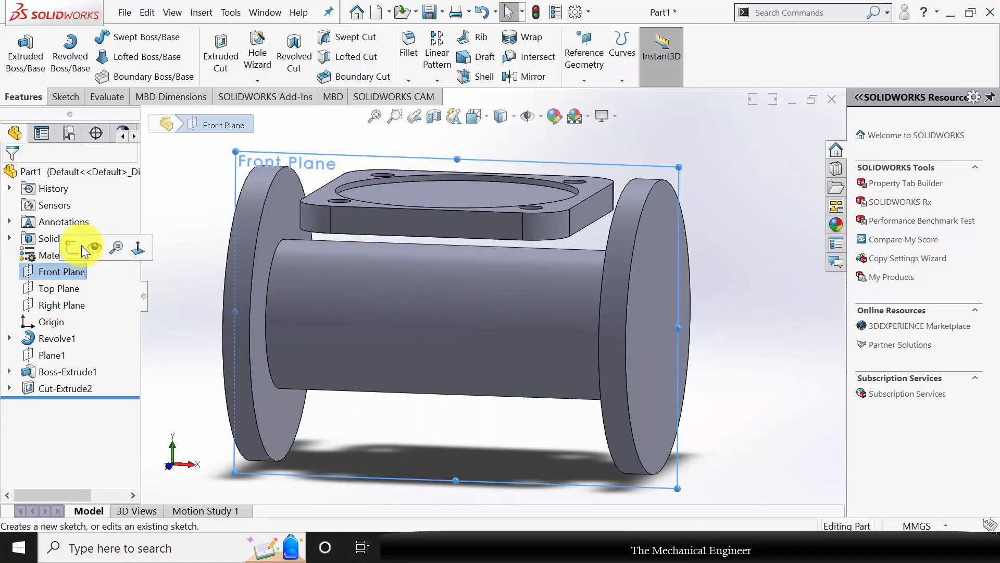
click(78, 243)
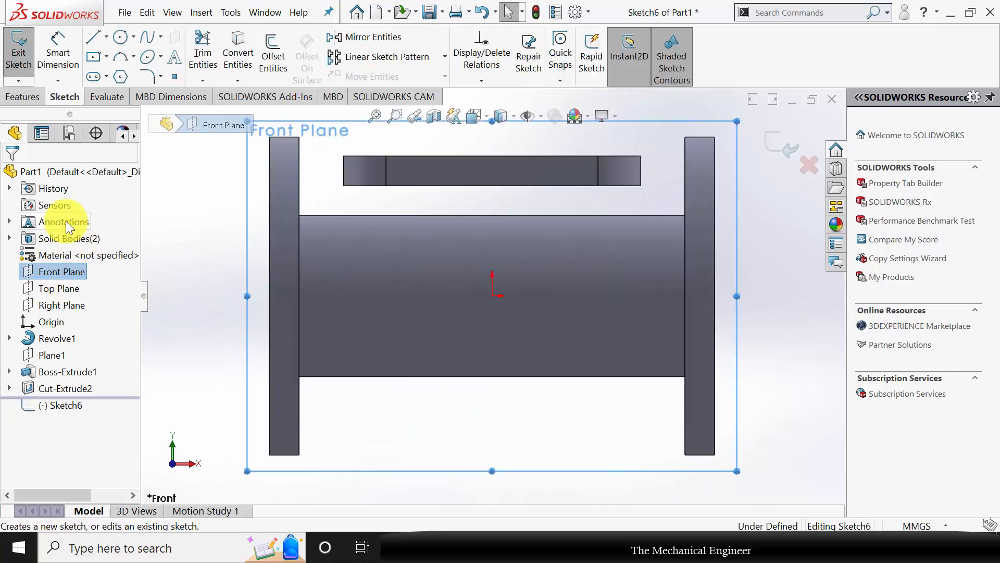
click(438, 115)
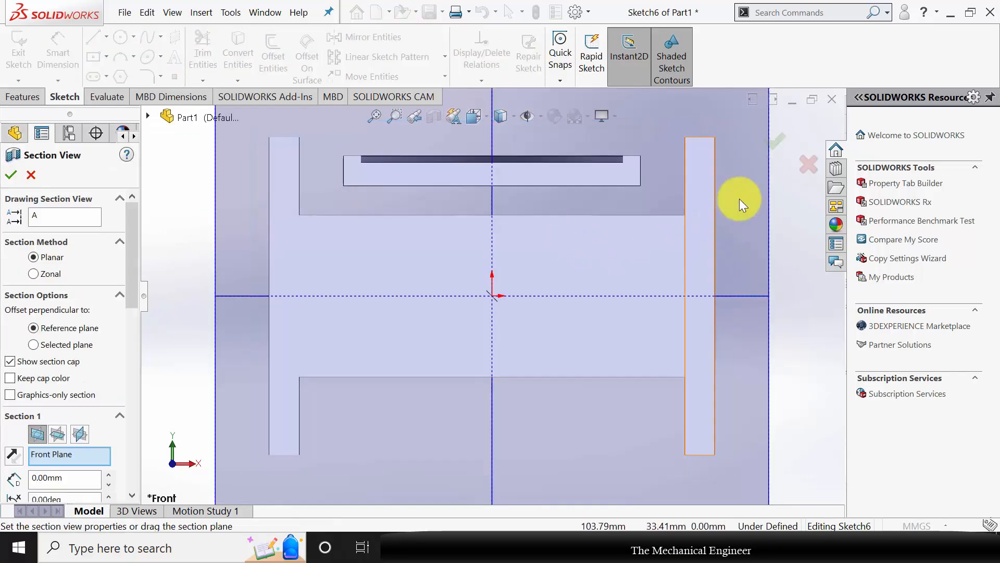
click(774, 139)
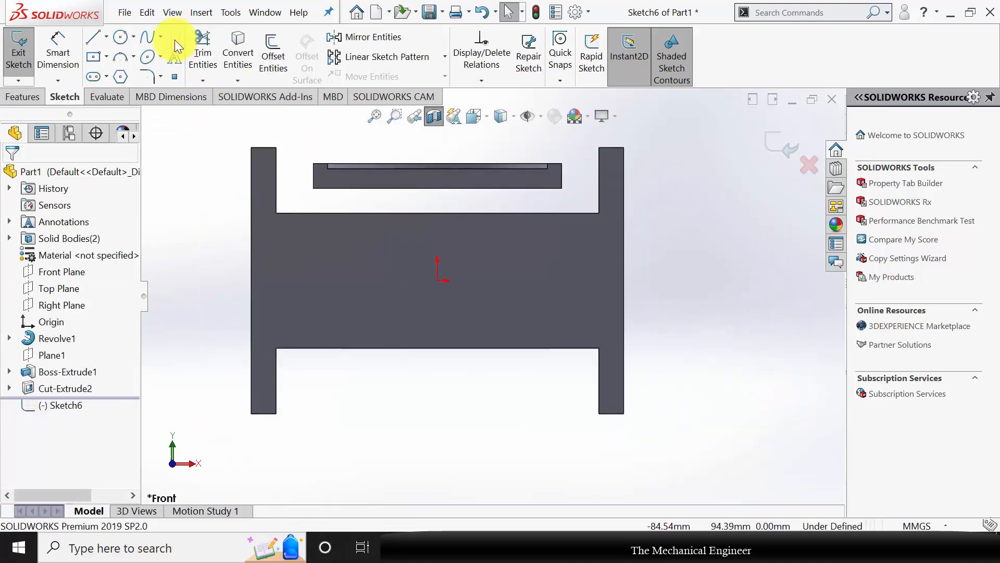
Draw a closed stepped, slanted half-profile from a bottom line about 44 mm long up to the plate's underside, closed by a vertical line through the origin.
click(94, 36)
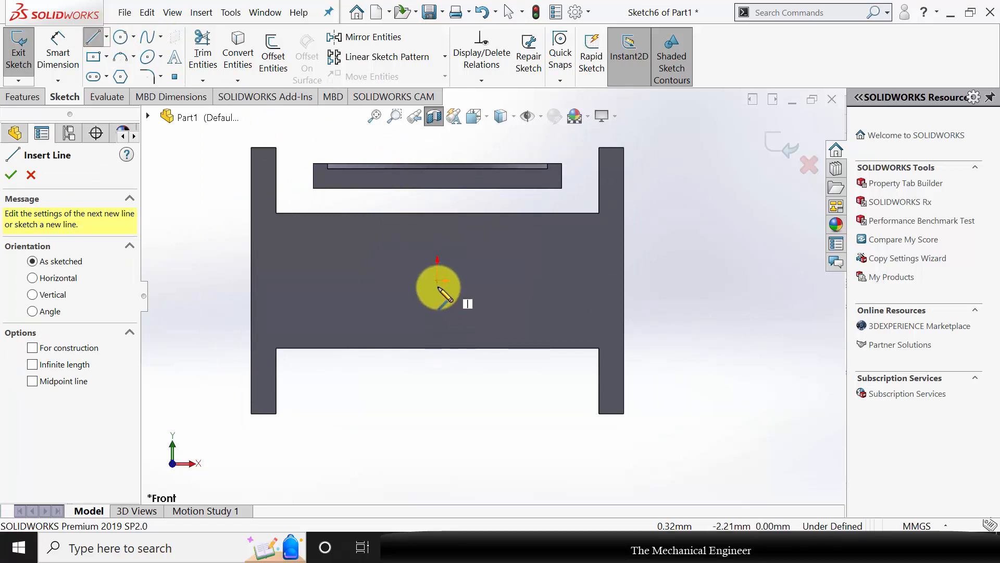
click(438, 441)
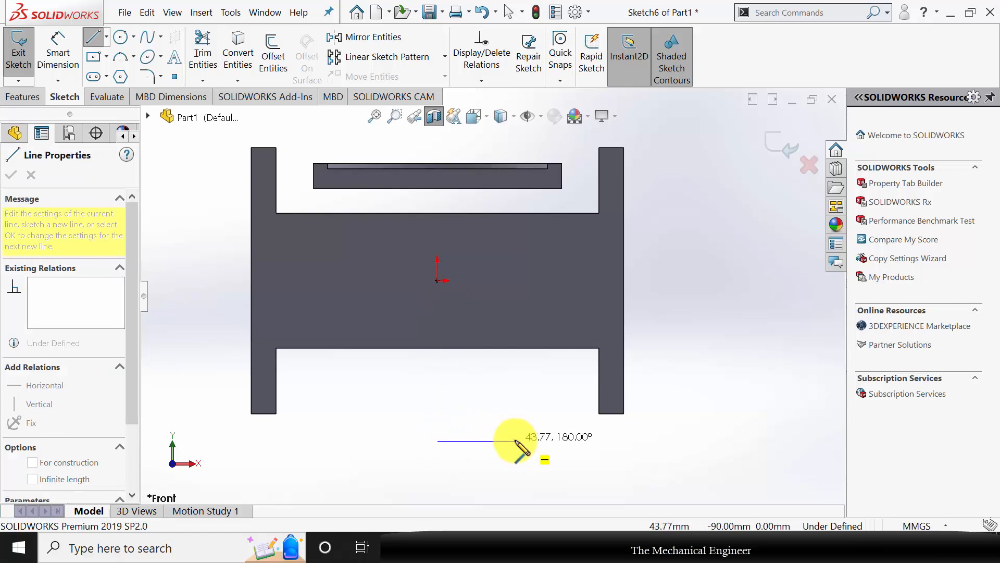
click(515, 441)
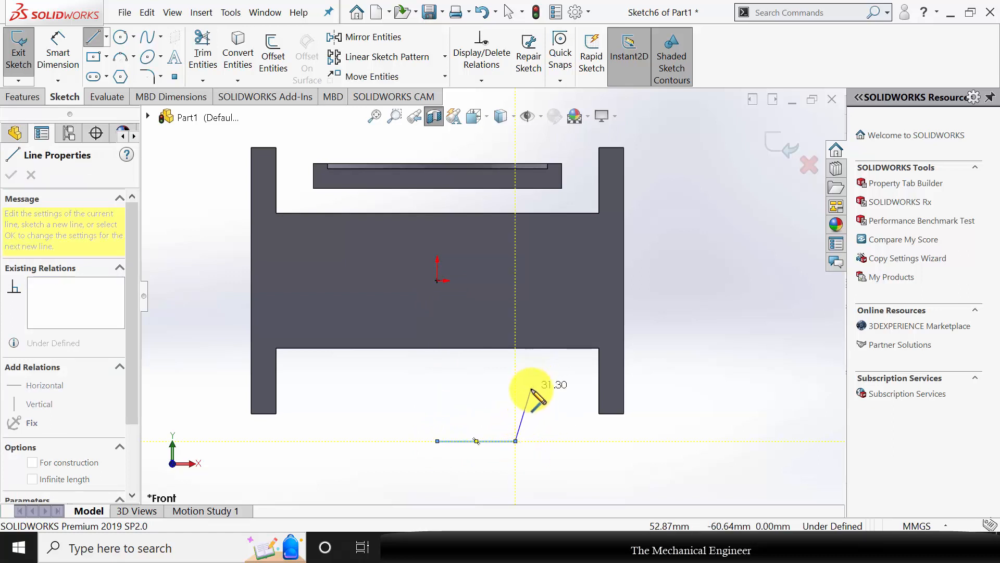
click(531, 388)
click(504, 389)
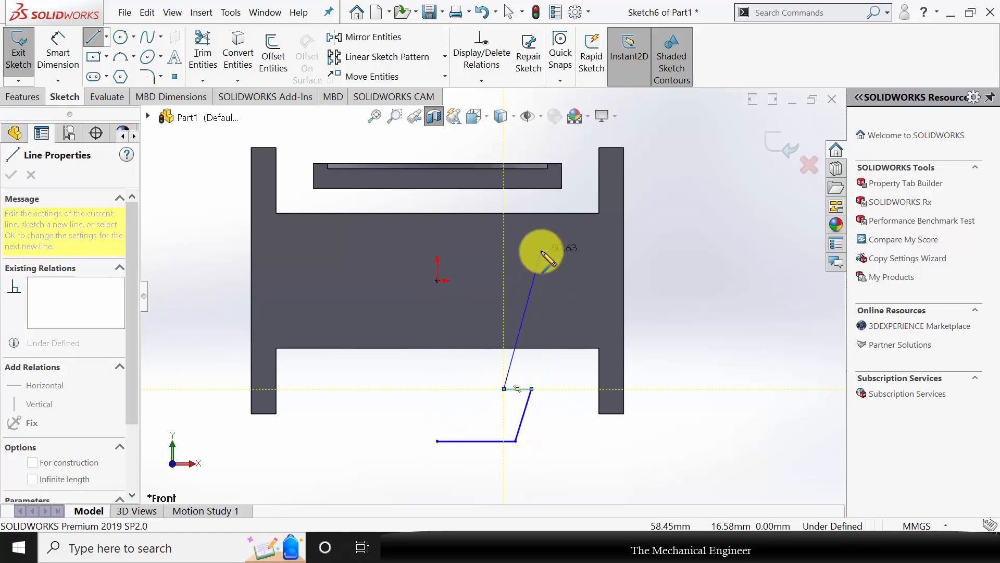
click(555, 188)
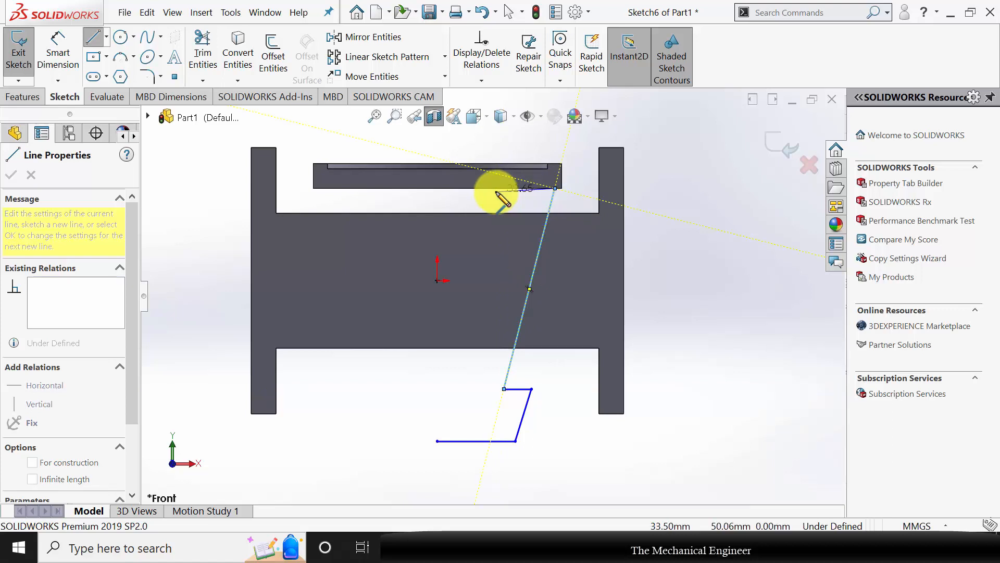
click(437, 188)
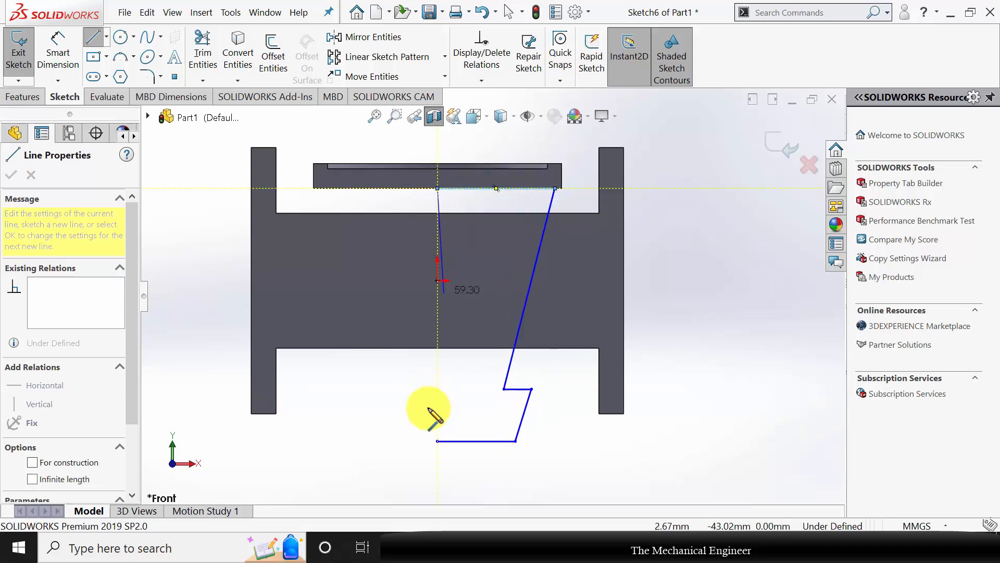
click(437, 441)
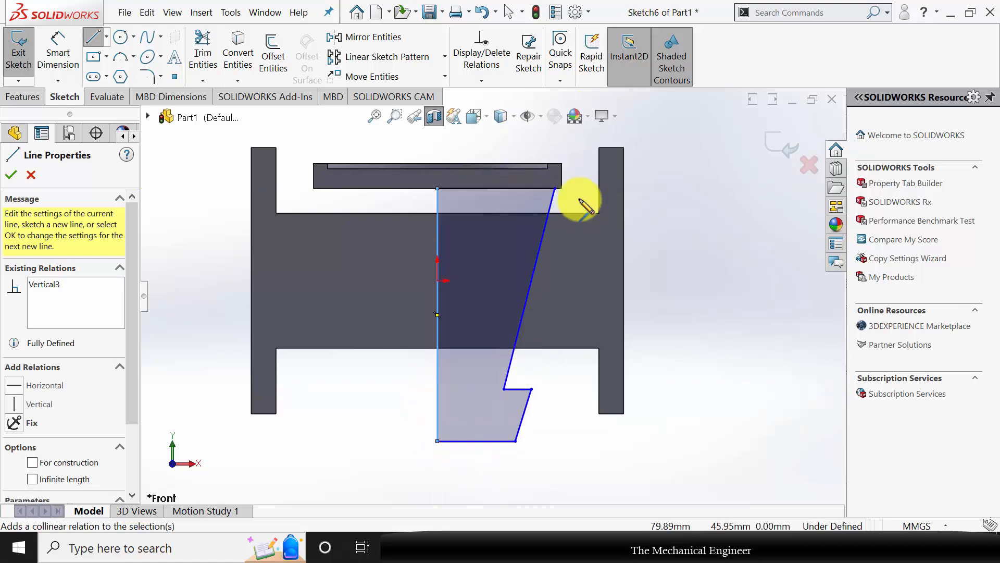
key(Escape)
Dimension the profile's bottom horizontal line to 43 mm.
scroll(502, 288, down, 2)
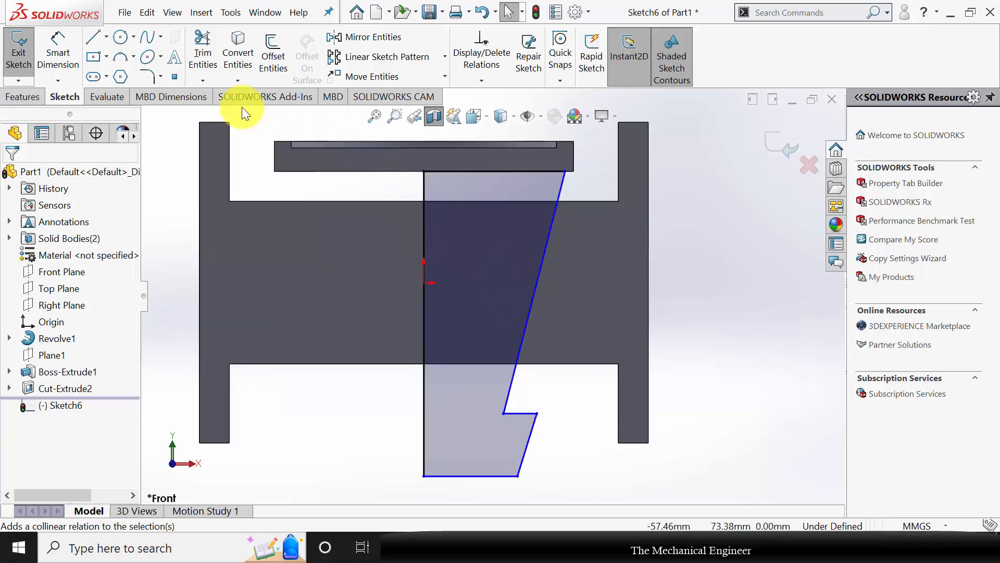
click(487, 475)
click(374, 457)
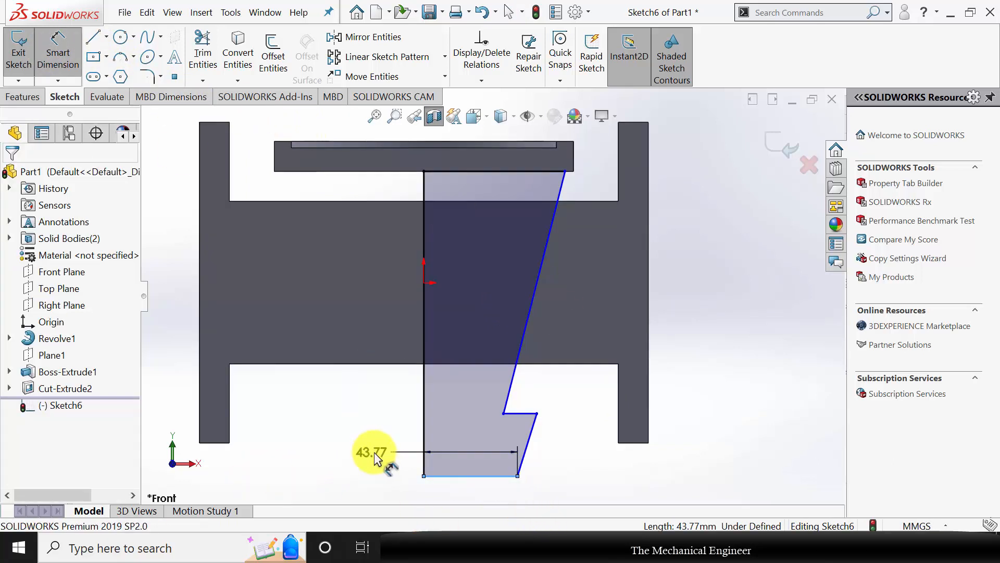
text(43)
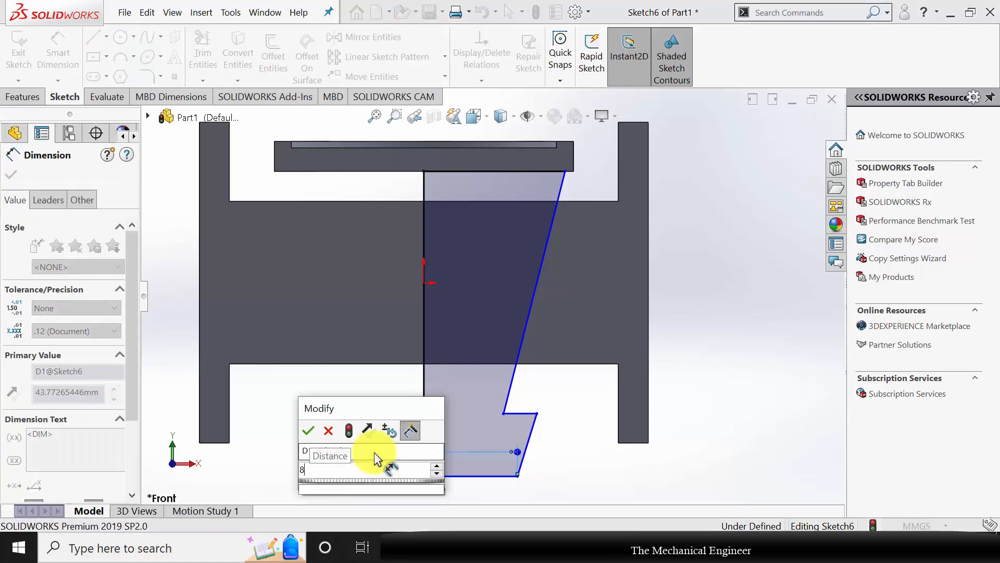
key(Return)
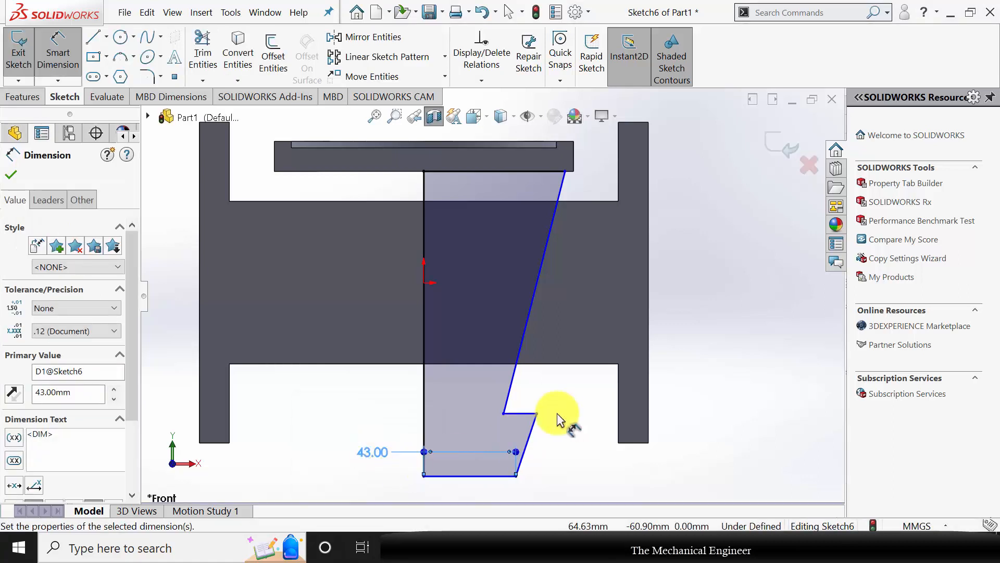
Dimension the horizontal distance from the vertical axis line to the step's outer corner as 98/2 mm.
click(537, 413)
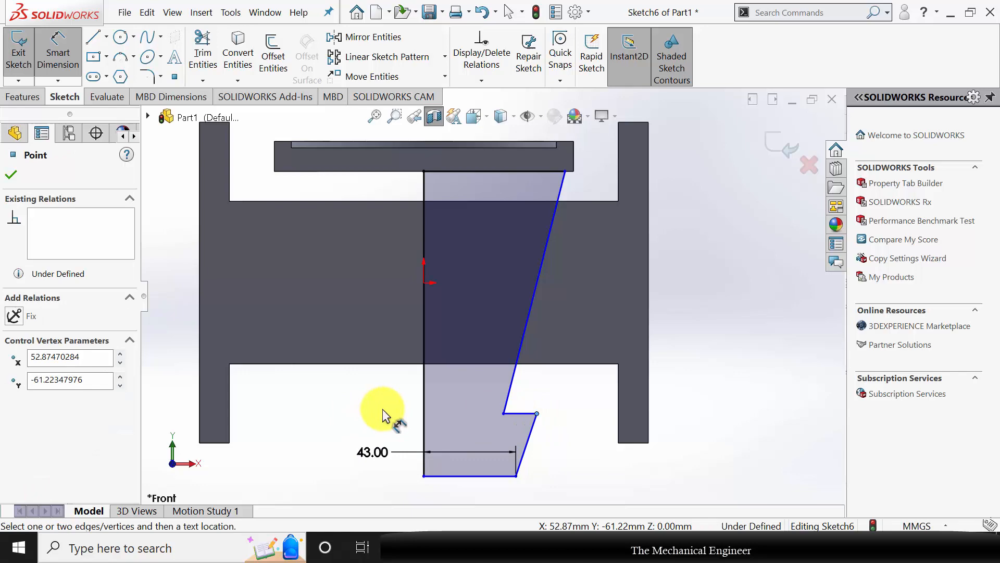
click(422, 381)
click(563, 454)
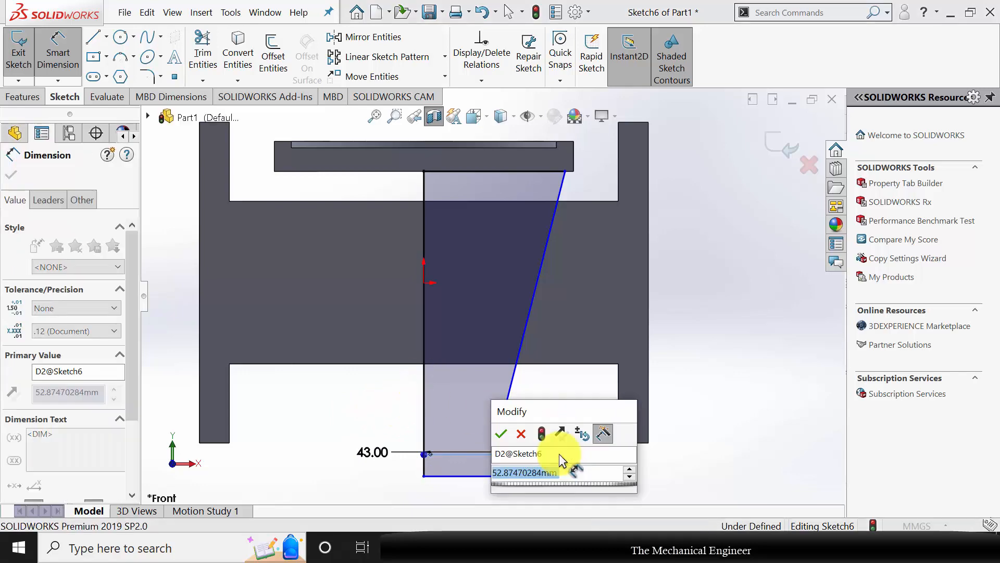
text(98/2)
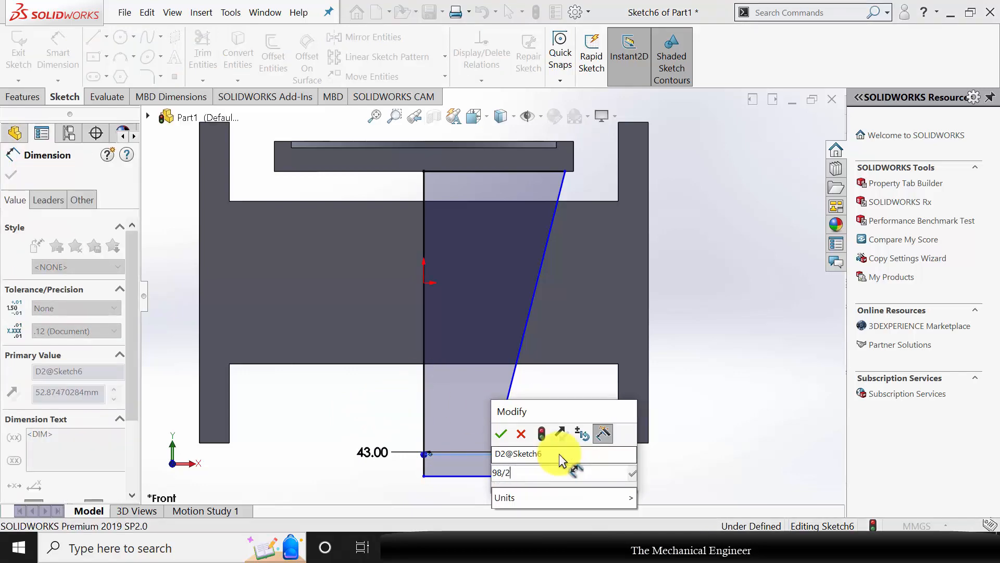
key(Return)
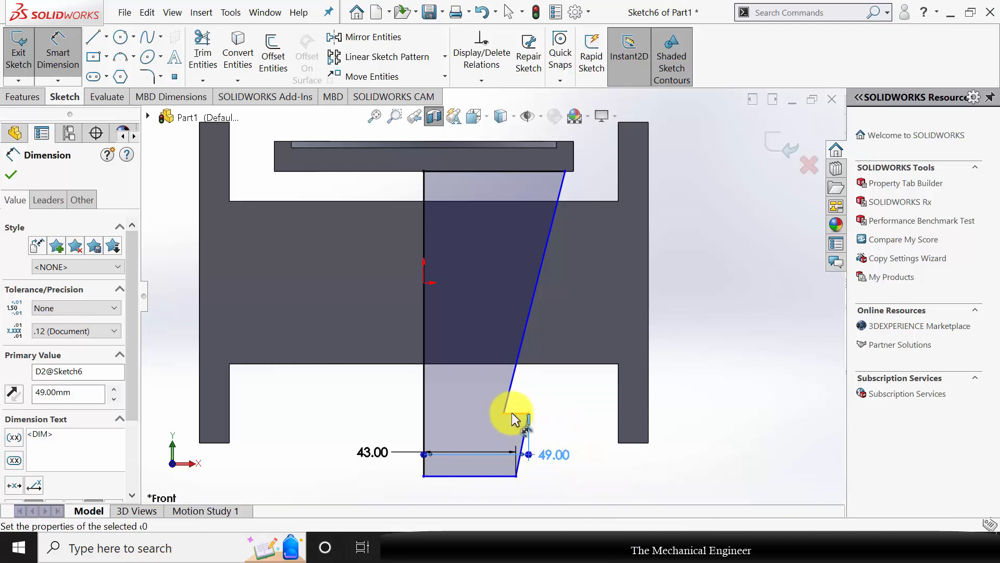
Set the vertical distance between the step's short horizontal line and the bottom line's outer endpoint to 25 mm.
click(516, 414)
click(516, 474)
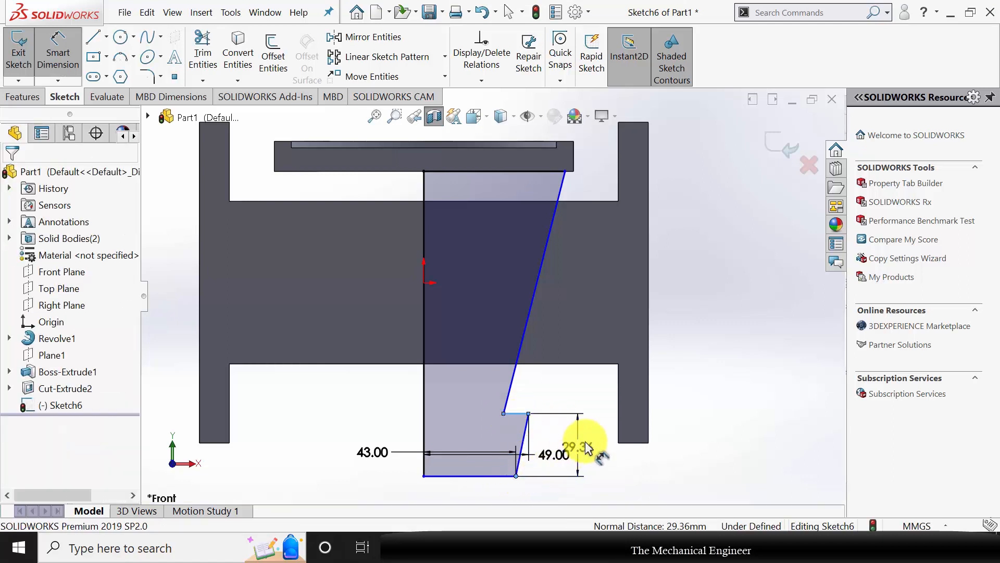
click(586, 447)
text(25)
key(Return)
key(z)
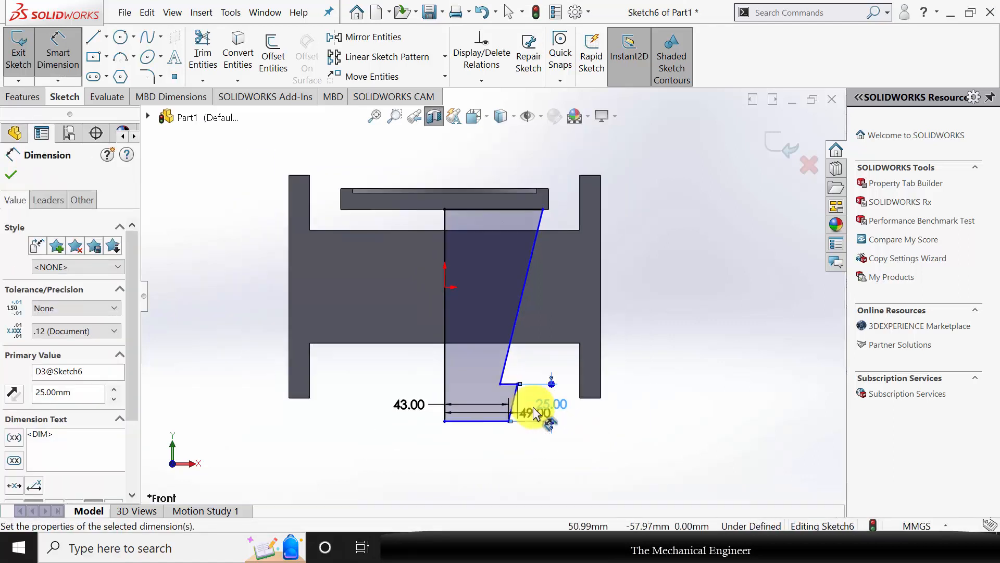
scroll(539, 235, down, 3)
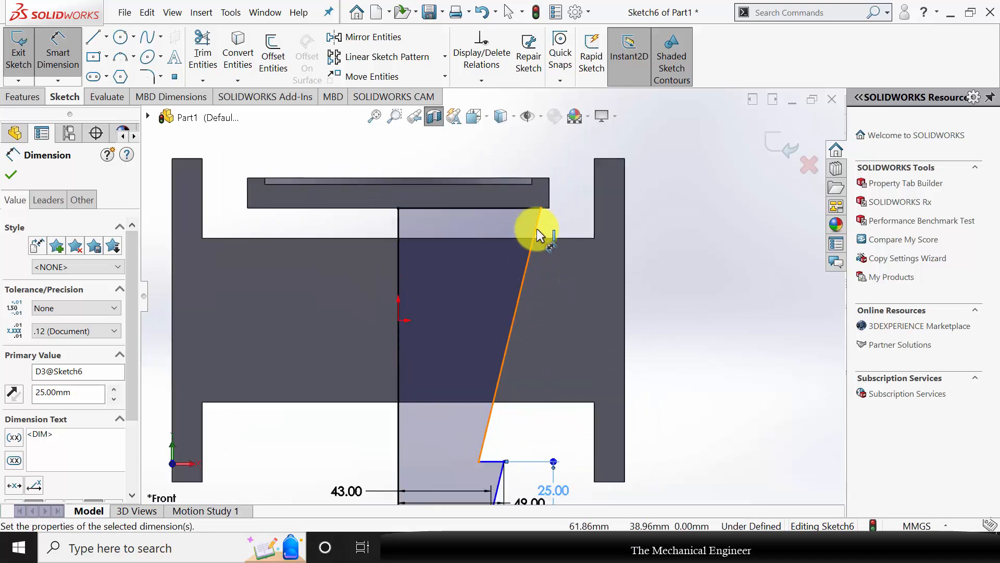
key(z)
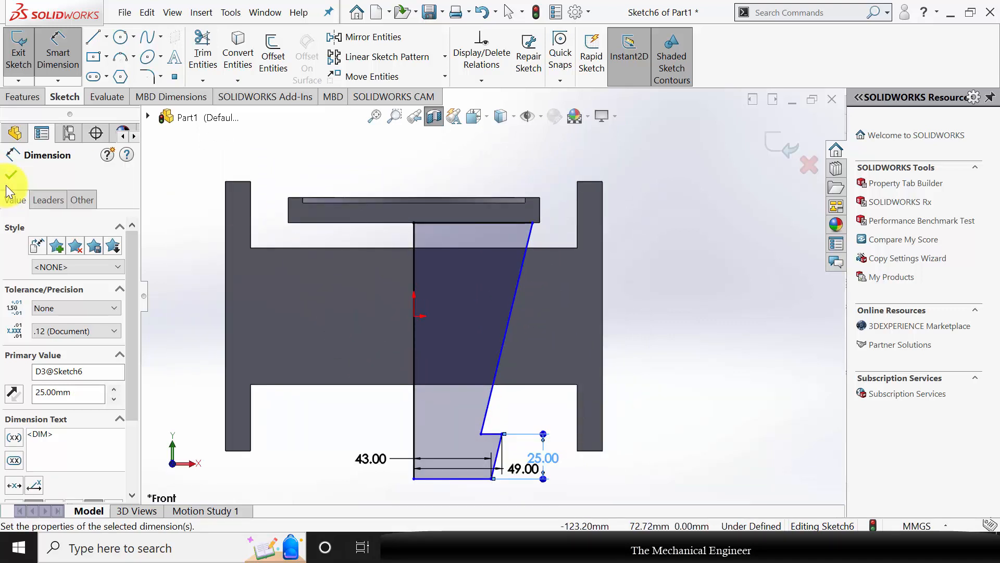
click(23, 179)
Draw a slanted centerline inside the profile, from the step's height up to the recess floor of the plate.
click(106, 36)
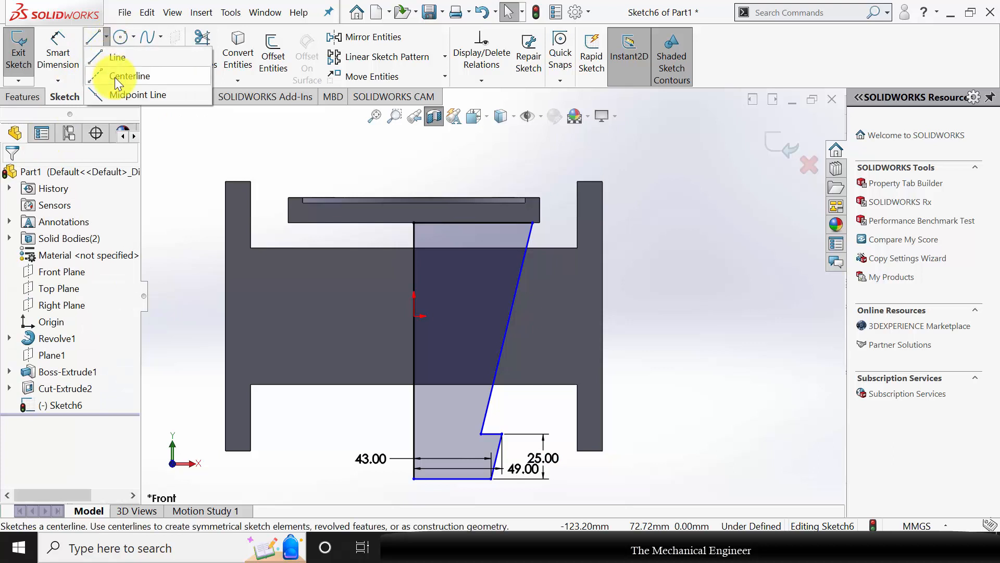
click(118, 81)
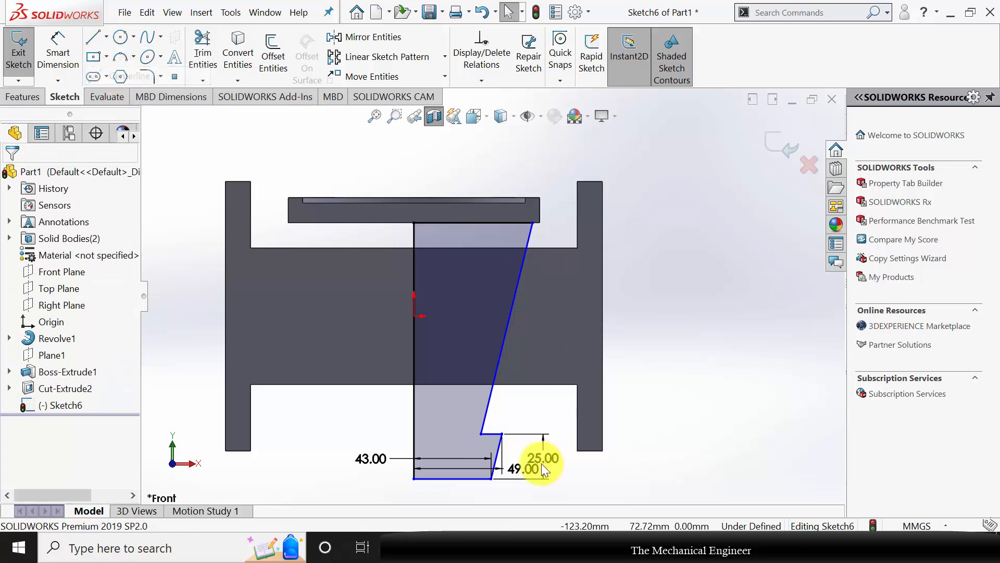
click(466, 433)
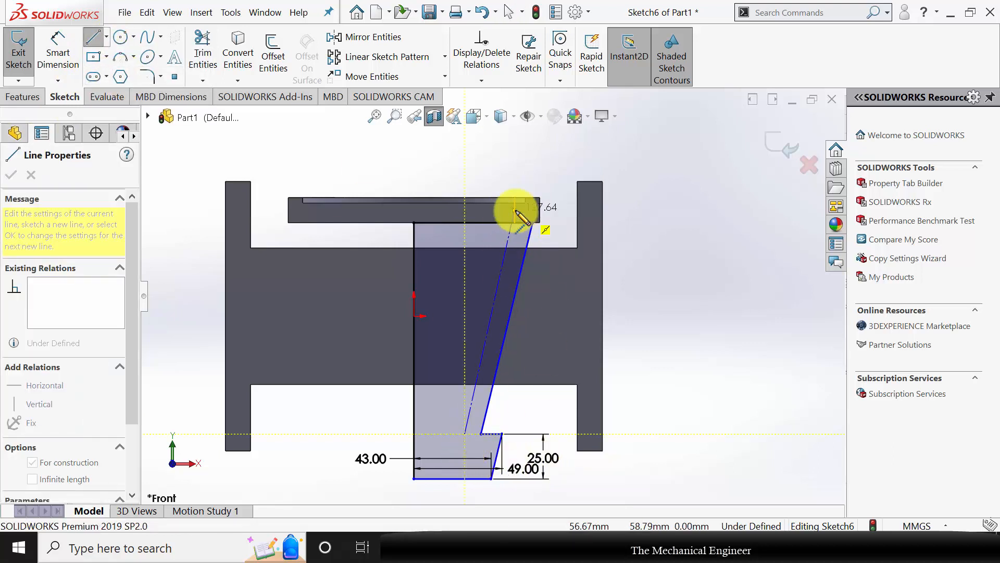
scroll(516, 216, down, 3)
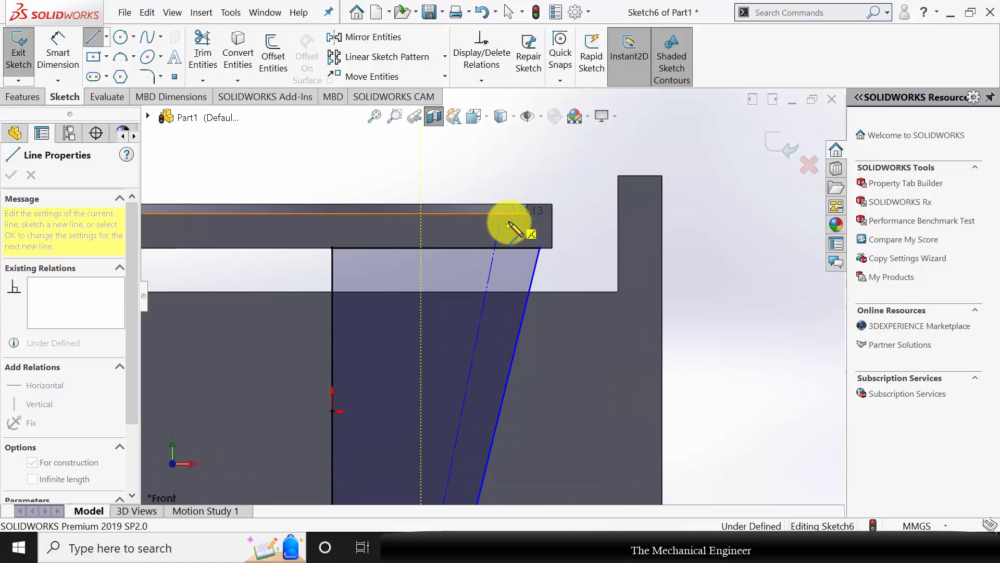
click(502, 214)
key(Escape)
scroll(572, 324, up, 4)
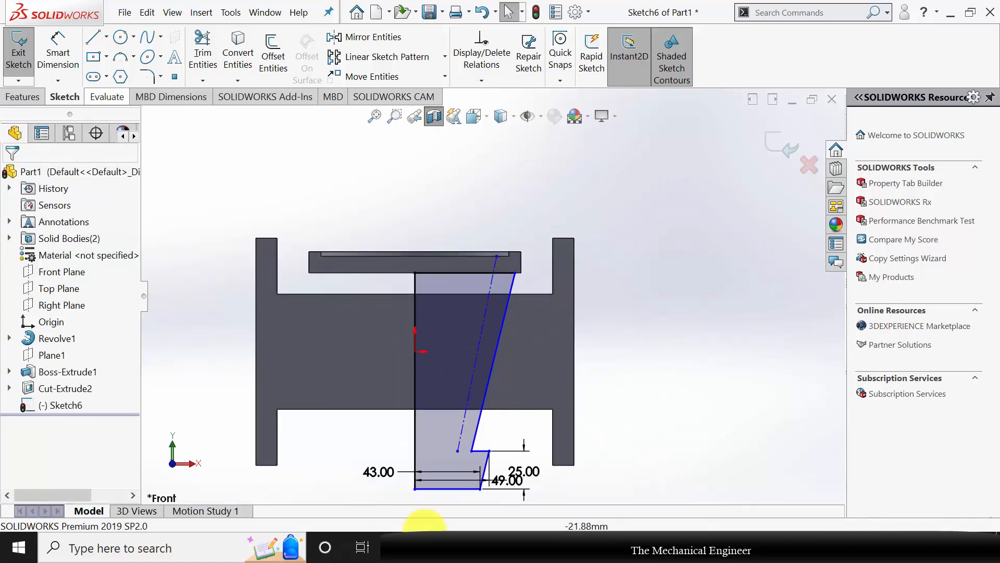
Add a Horizontal relation between the centerline's lower endpoint and the inner corner of the profile's step.
click(458, 451)
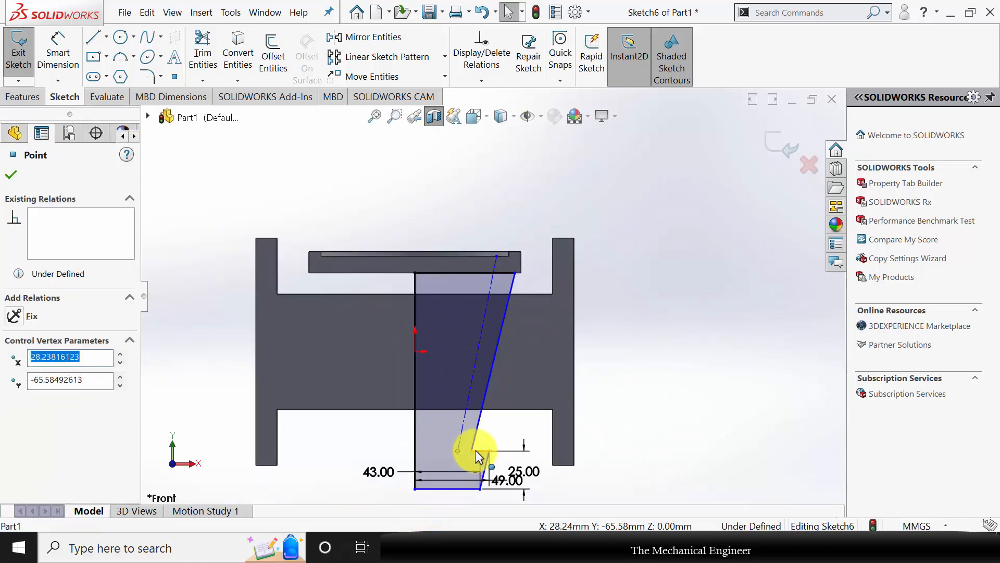
ctrl+click(471, 451)
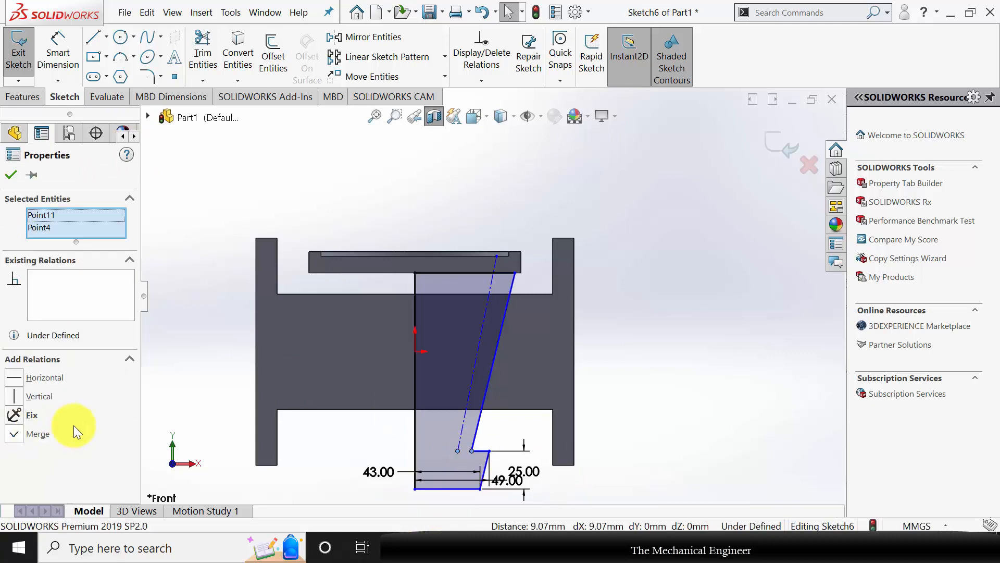
click(20, 377)
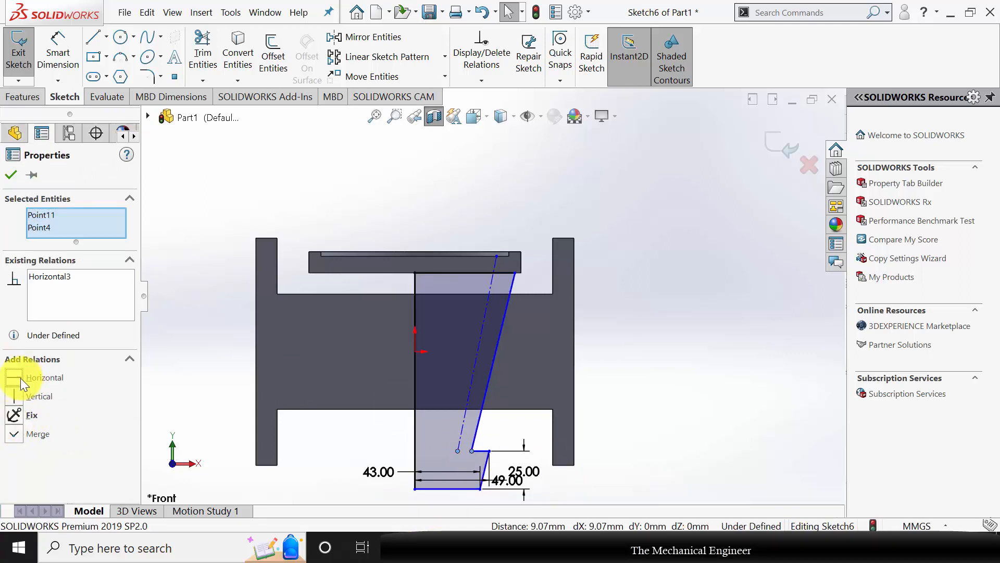
click(12, 175)
Dimension the horizontal distance from the vertical axis line to the centerline's upper endpoint as 50 mm.
click(58, 52)
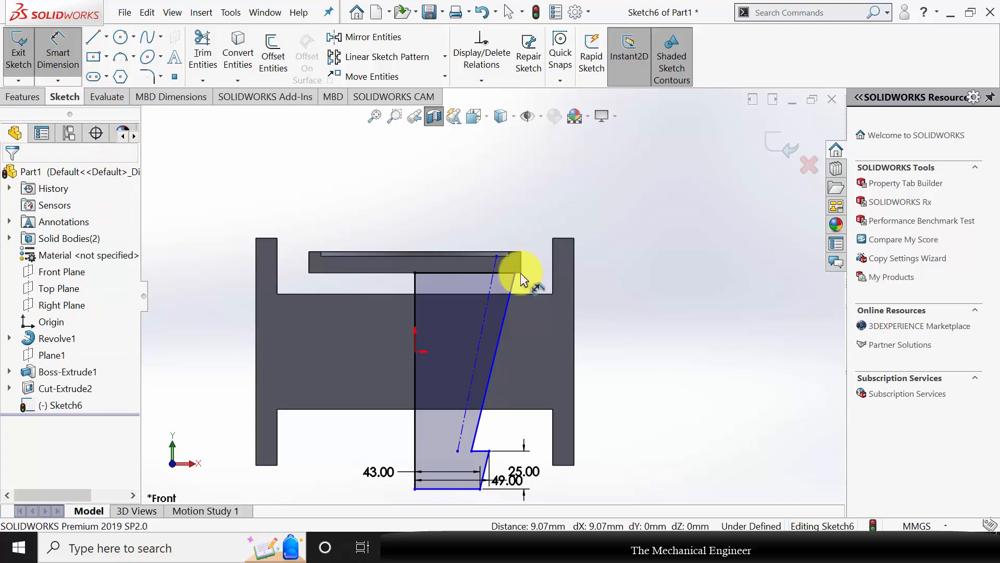
click(415, 292)
click(496, 257)
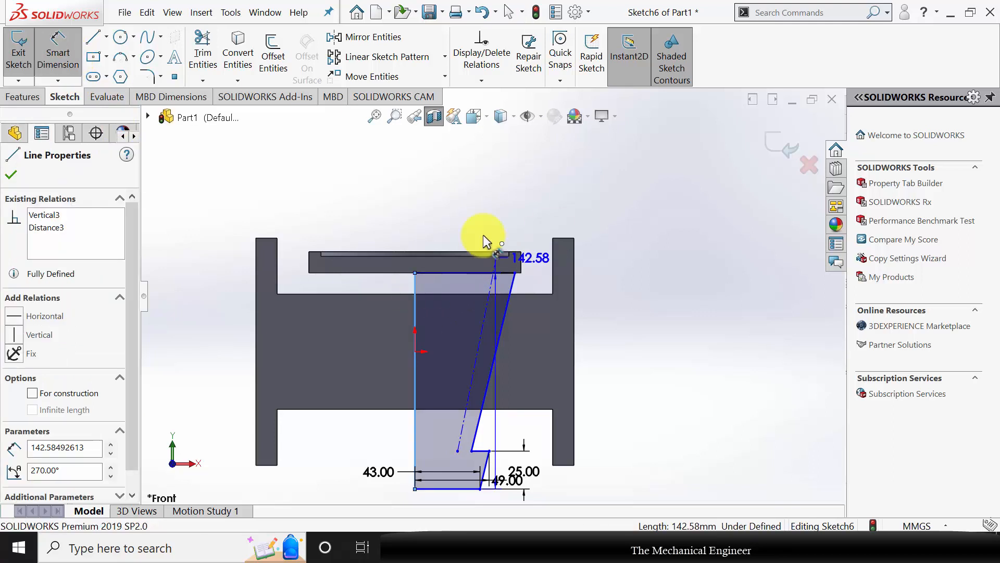
click(464, 208)
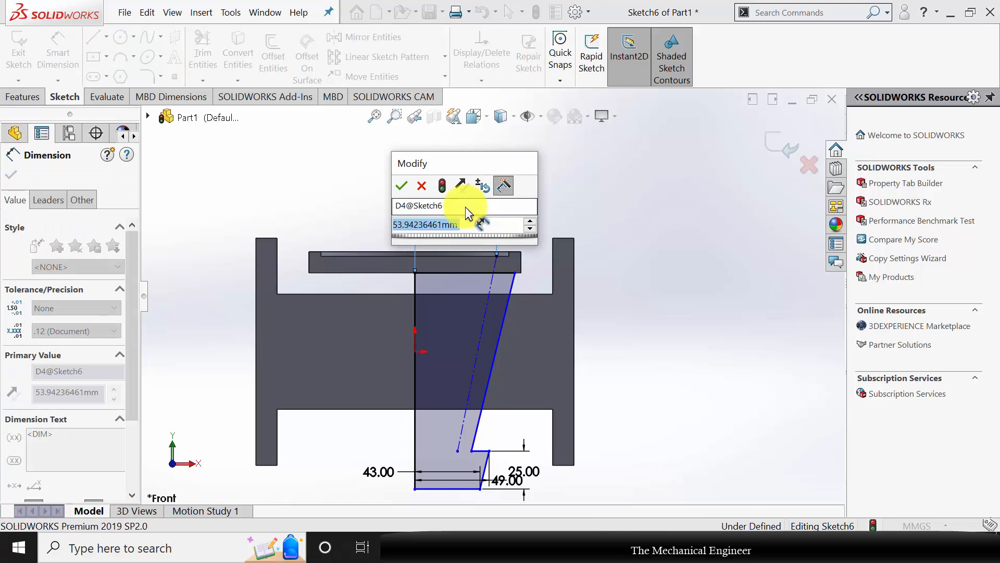
text(50)
key(Return)
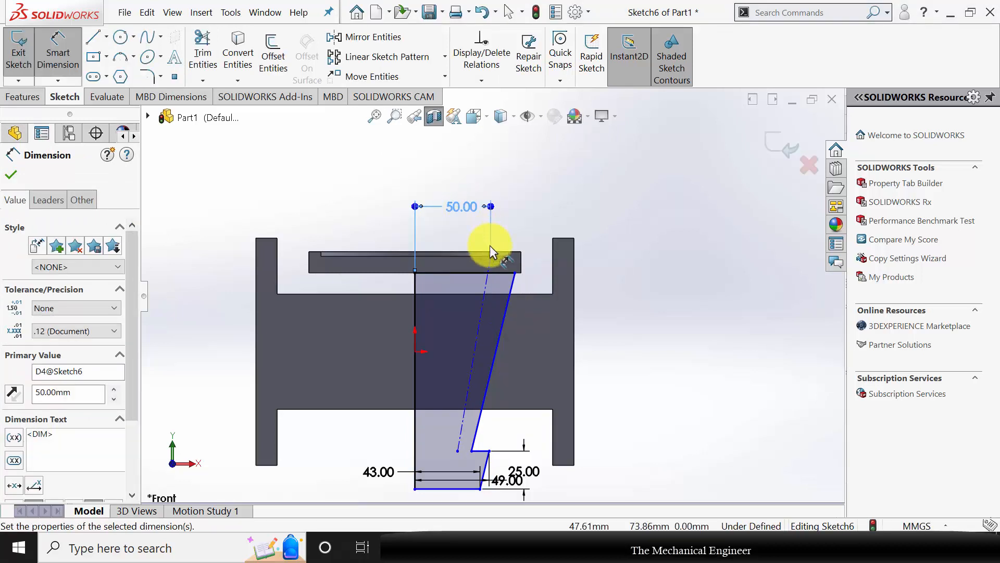
Dimension the horizontal distance from the vertical axis line to the centerline's lower endpoint as 66/2 mm.
click(457, 451)
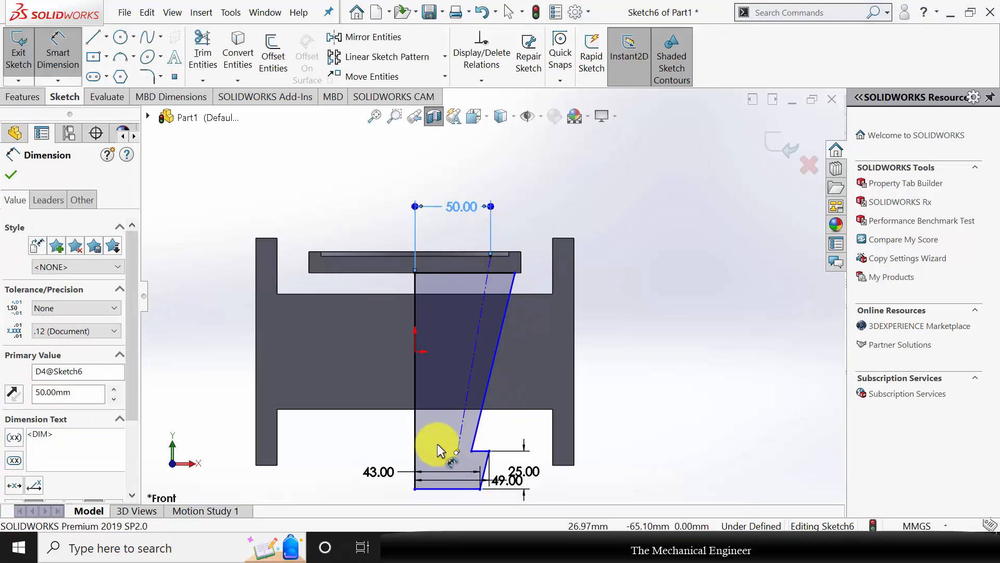
click(415, 435)
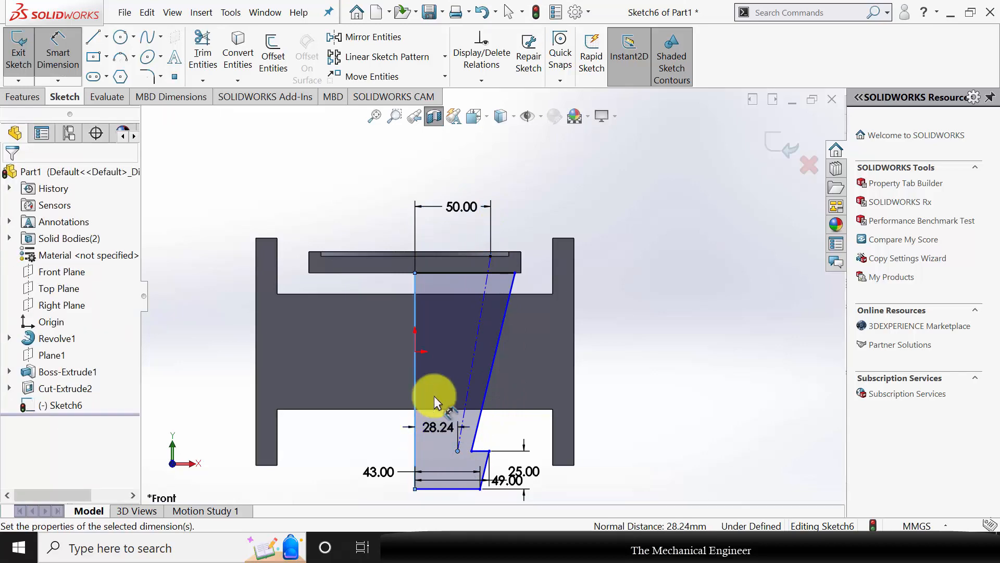
click(433, 396)
text(66/2)
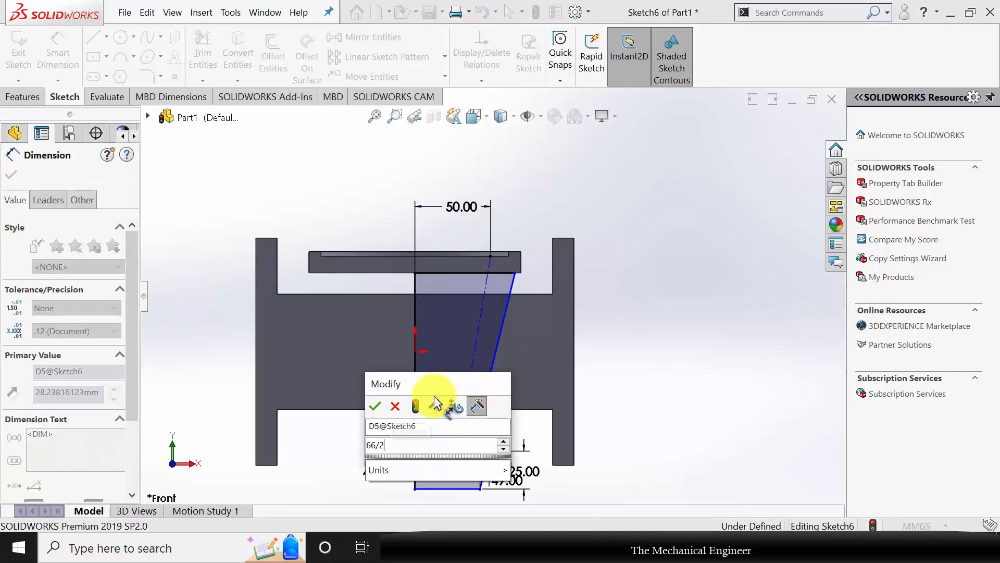
key(Return)
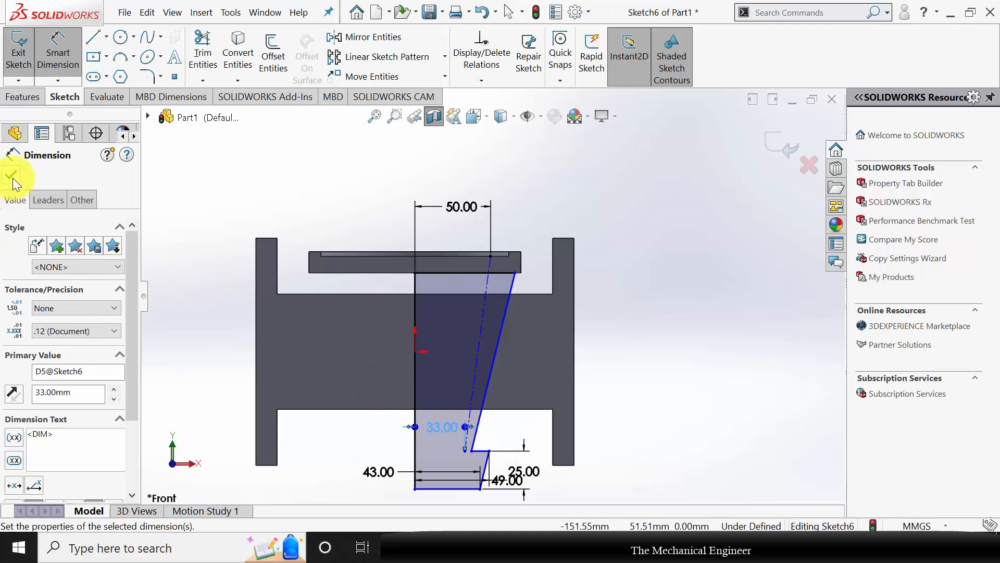
click(11, 175)
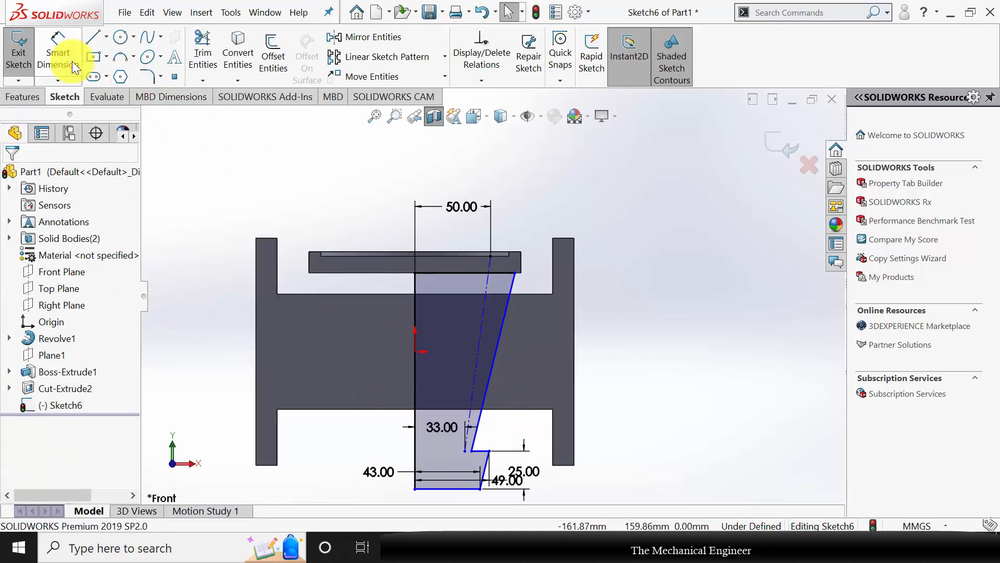
Make the profile's long slanted line parallel to the slanted centerline.
click(479, 362)
ctrl+click(485, 381)
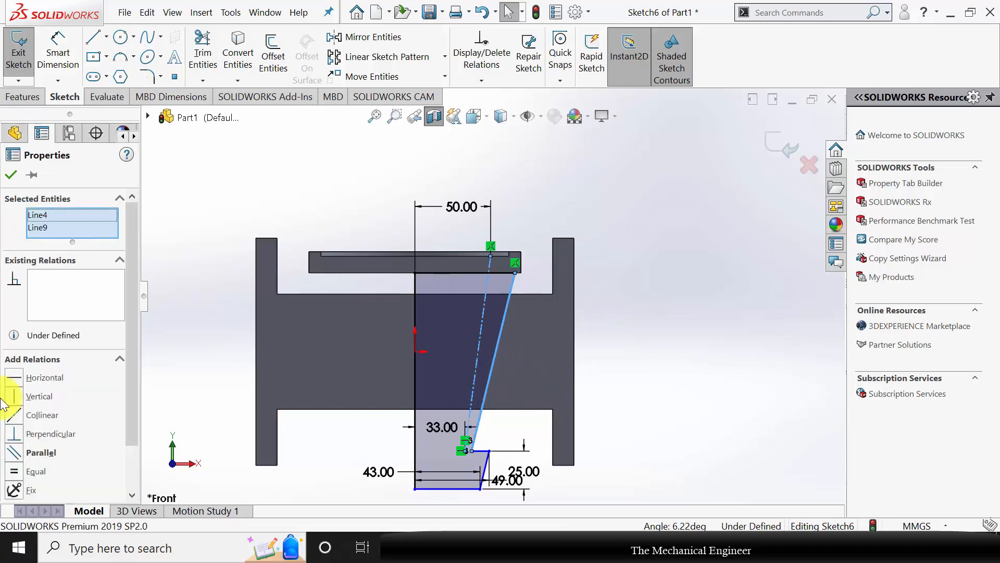
click(16, 458)
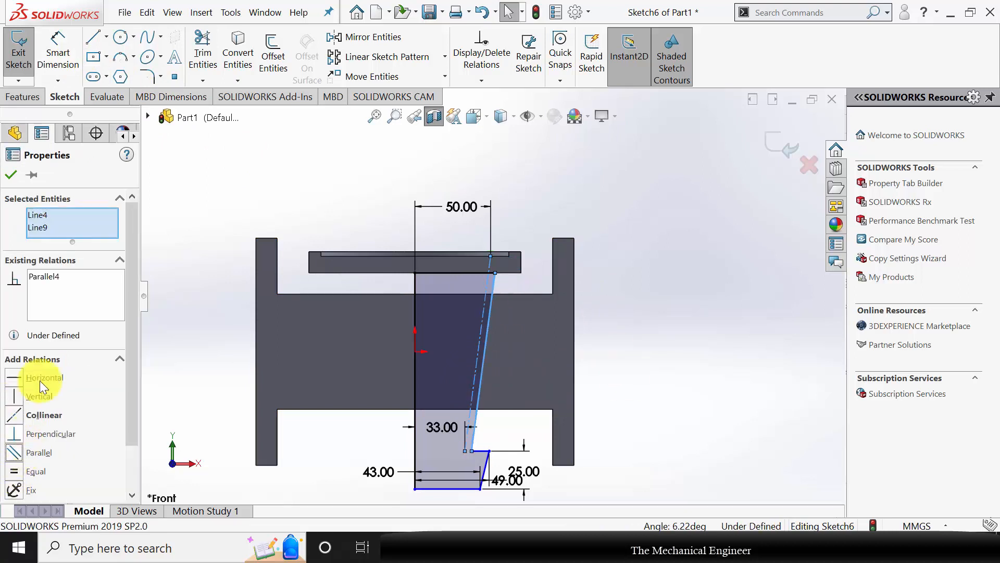
click(10, 175)
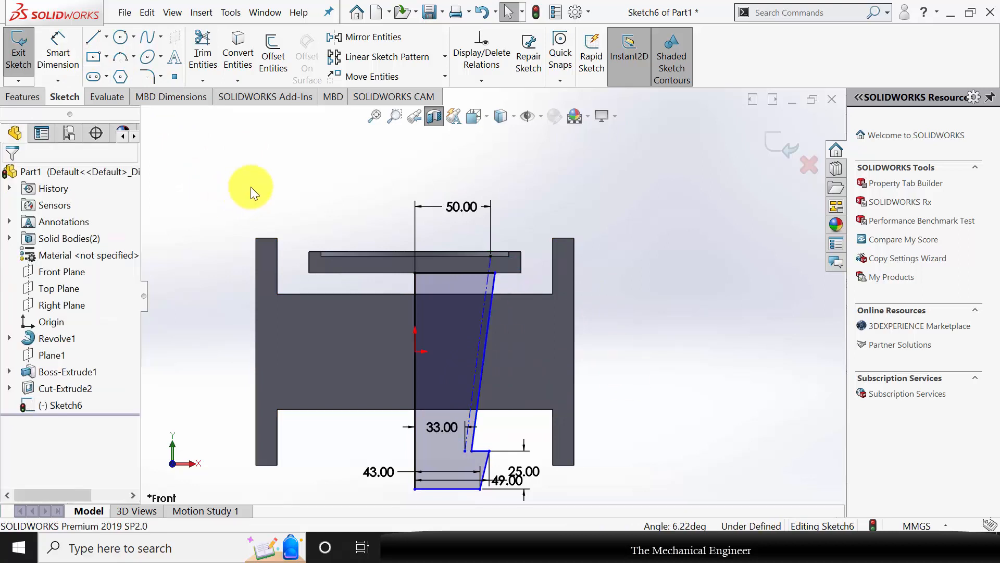
Set the distance between the slanted centerline and the profile's long slanted line to 10 mm.
click(77, 60)
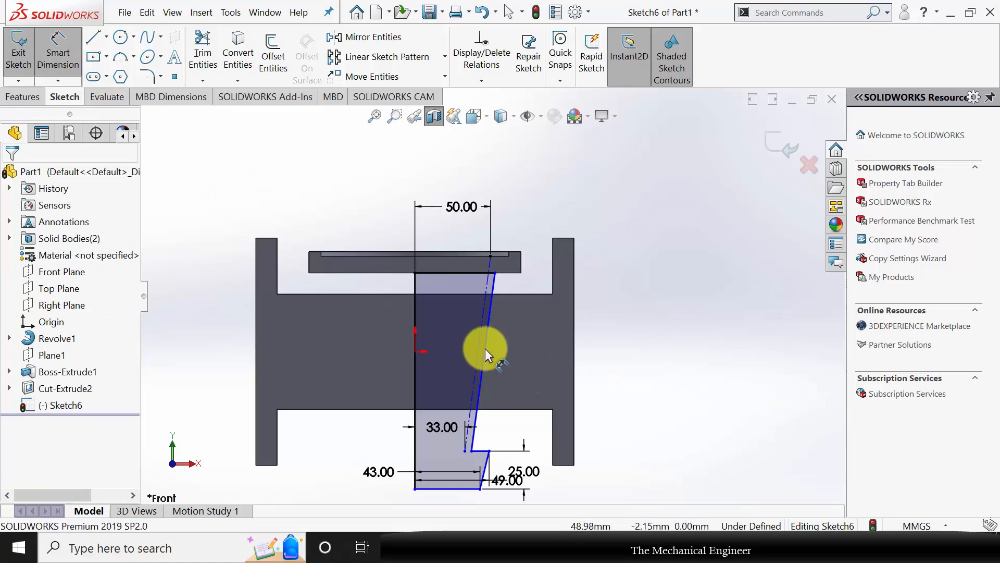
click(485, 348)
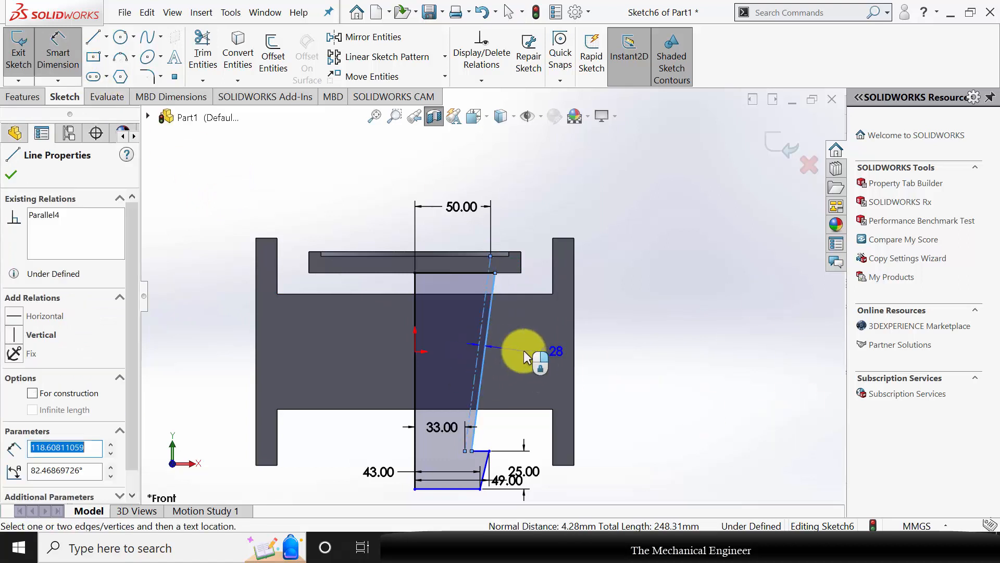
click(547, 351)
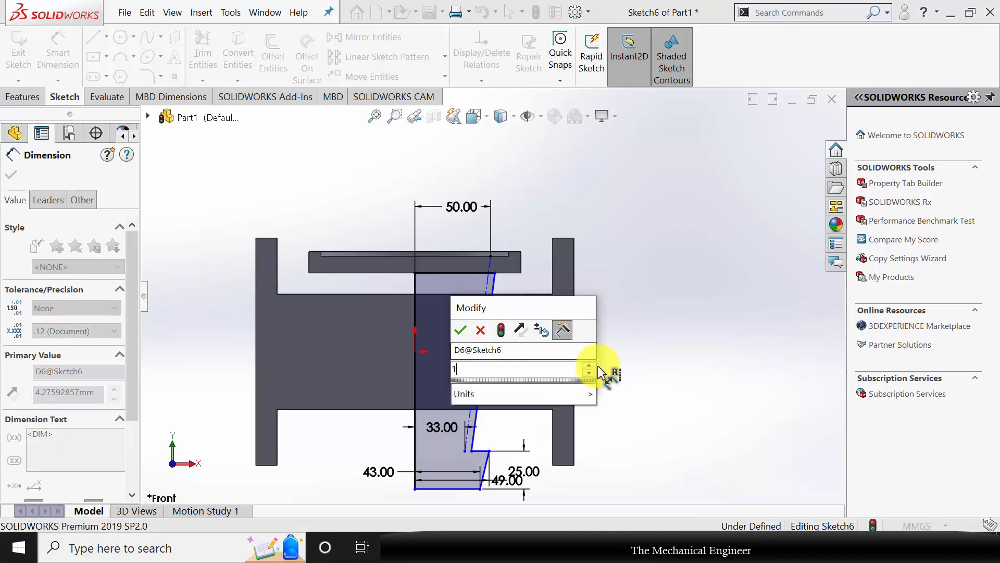
text(10)
key(Return)
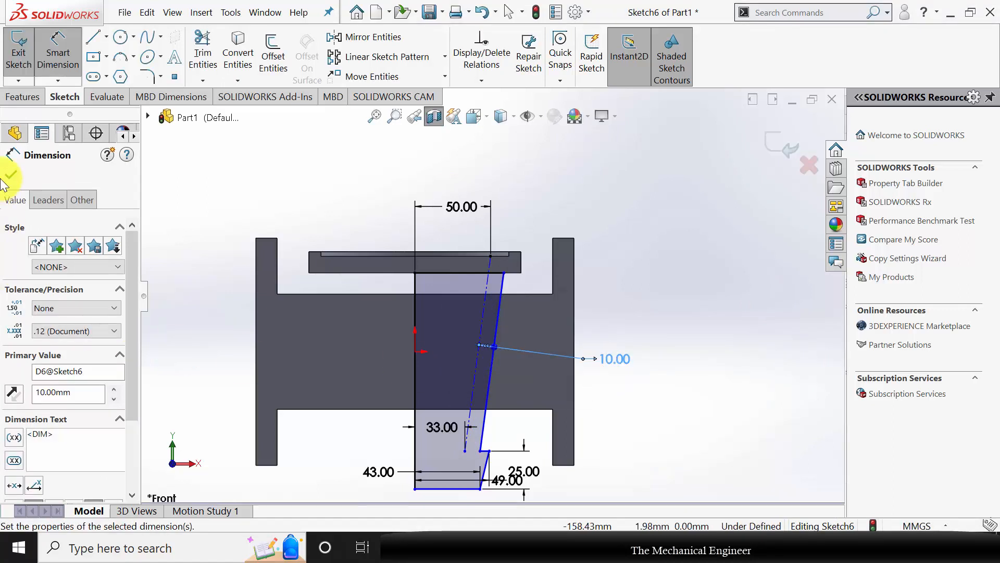
click(14, 176)
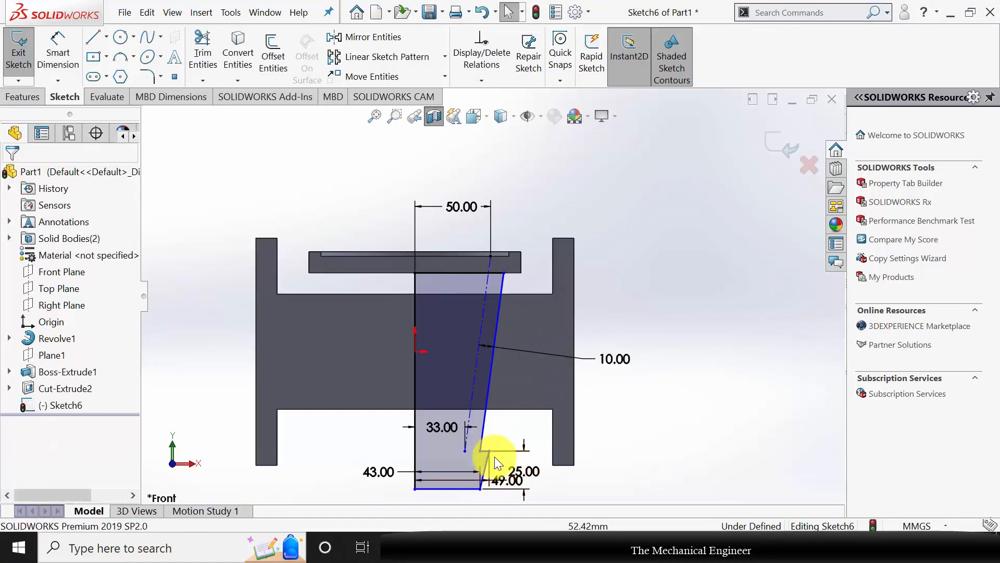
Dimension the vertical distance from the origin to the profile's bottom line as 50+25 mm.
scroll(482, 477, up, 1)
scroll(484, 434, down, 1)
scroll(484, 428, down, 1)
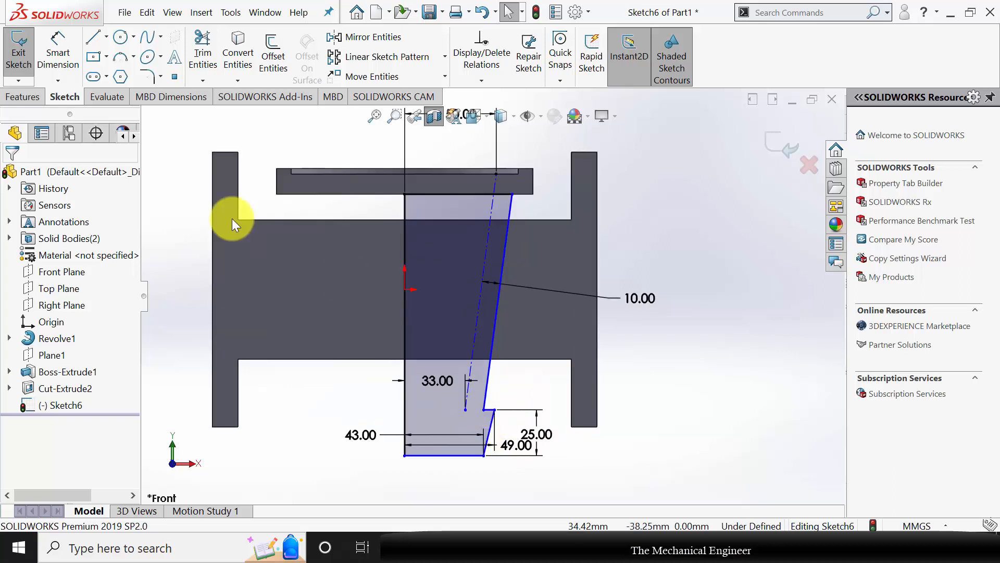
click(56, 50)
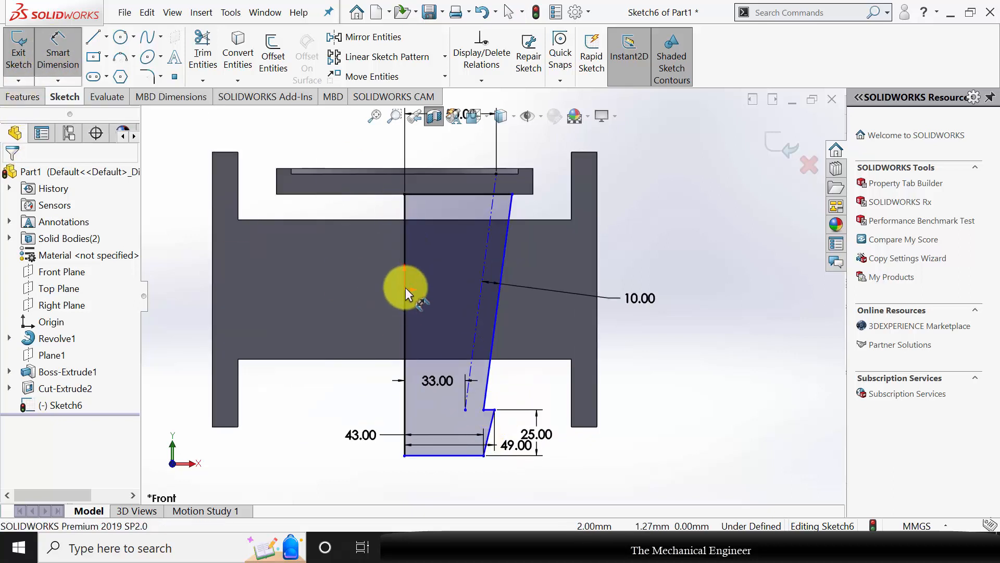
click(404, 289)
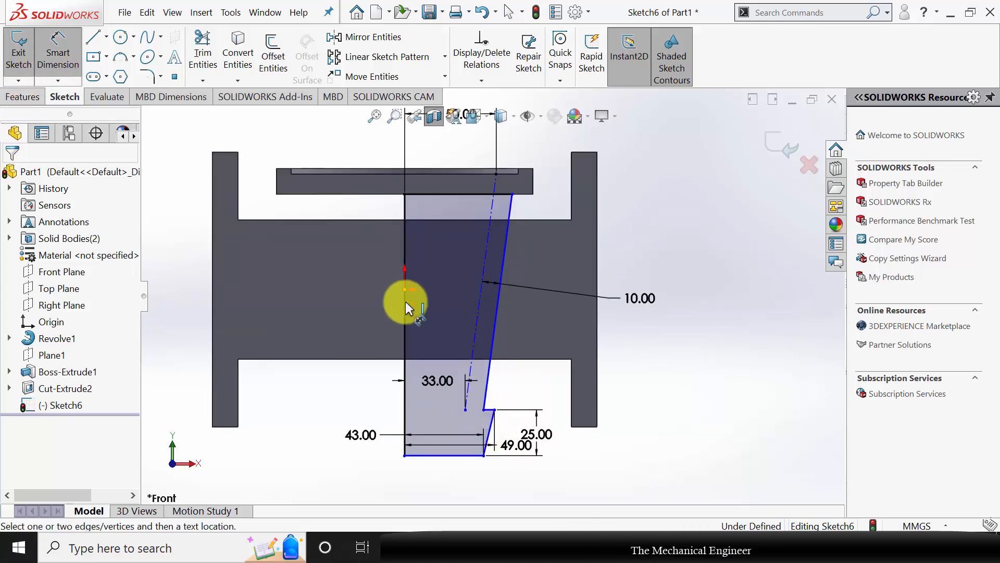
click(411, 454)
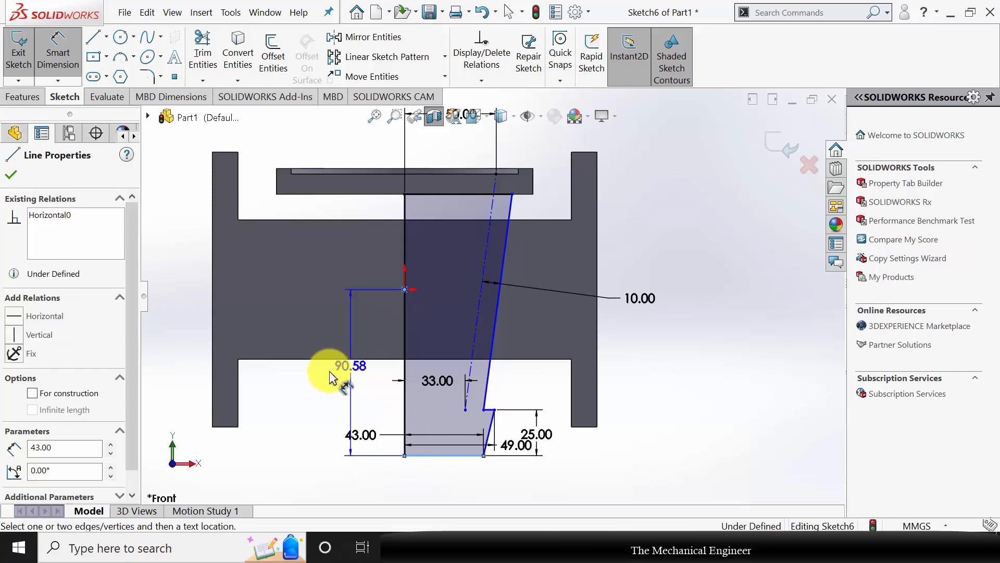
click(300, 379)
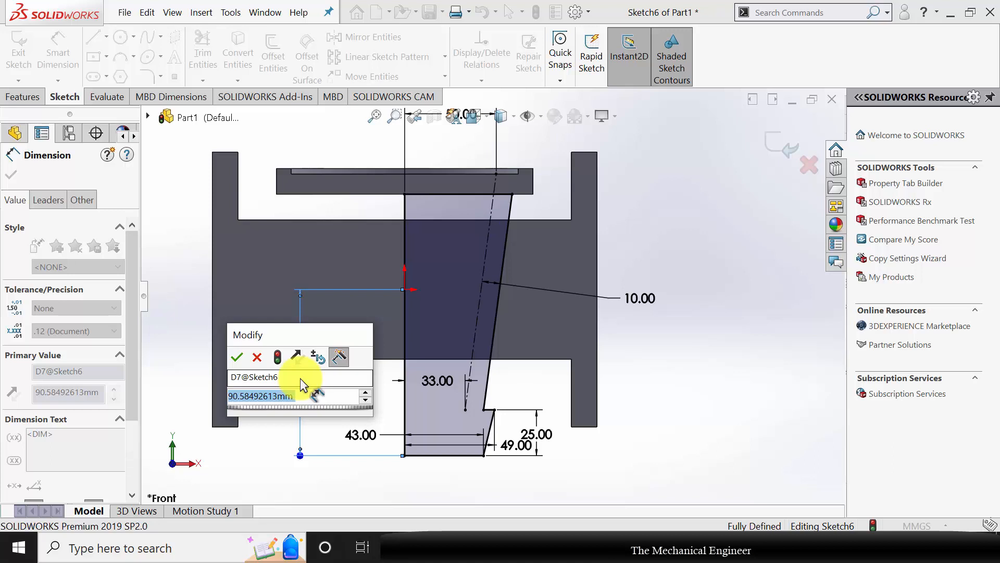
text(50+25)
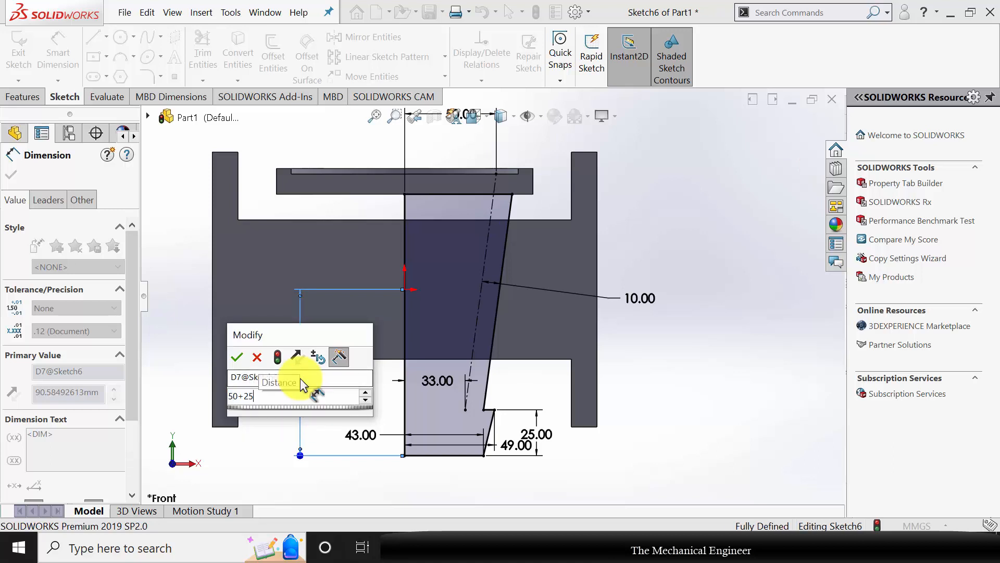
key(Return)
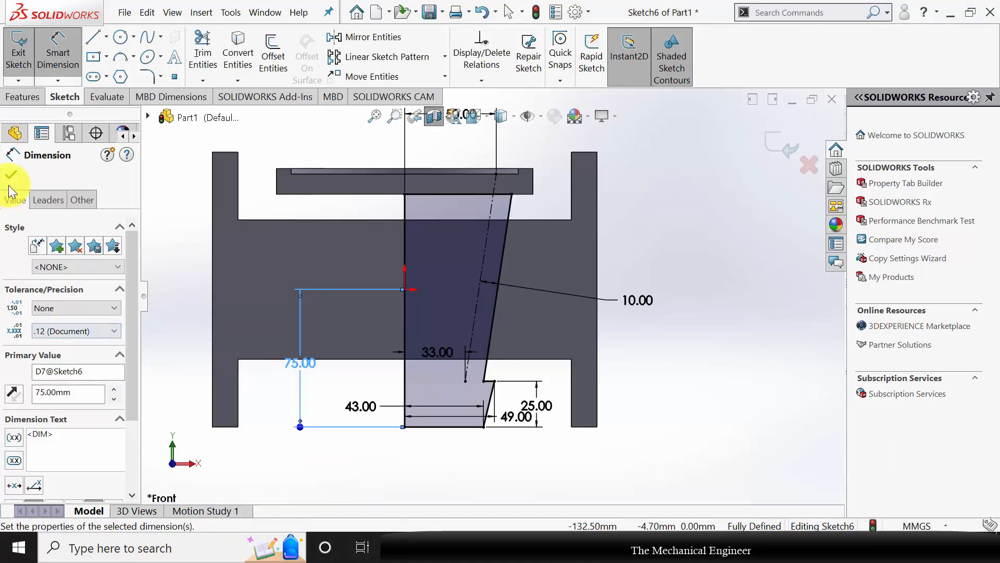
click(10, 180)
Revolve the tapered stepped profile 360 degrees about its vertical line on the central axis, with the result merged.
scroll(469, 313, up, 2)
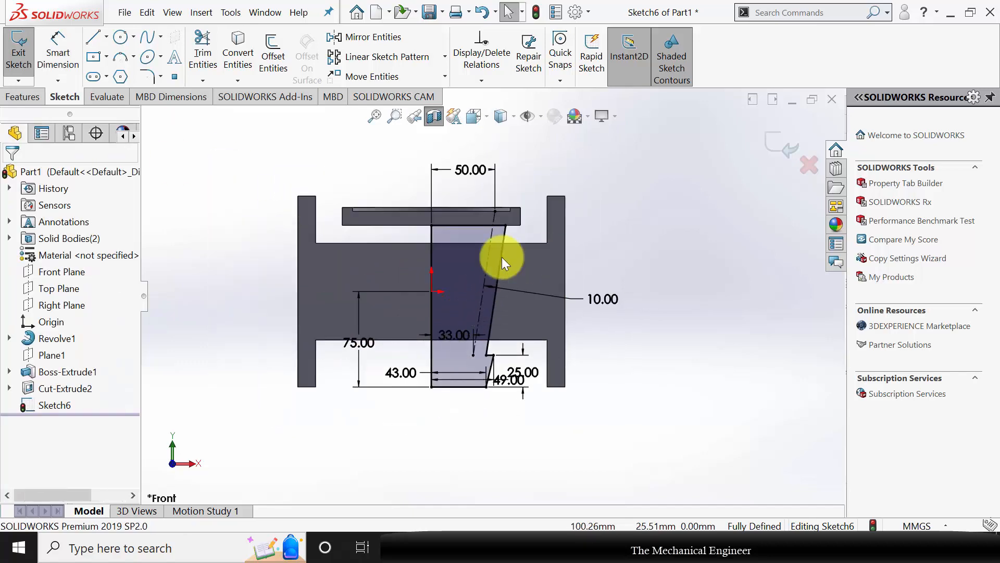
click(8, 104)
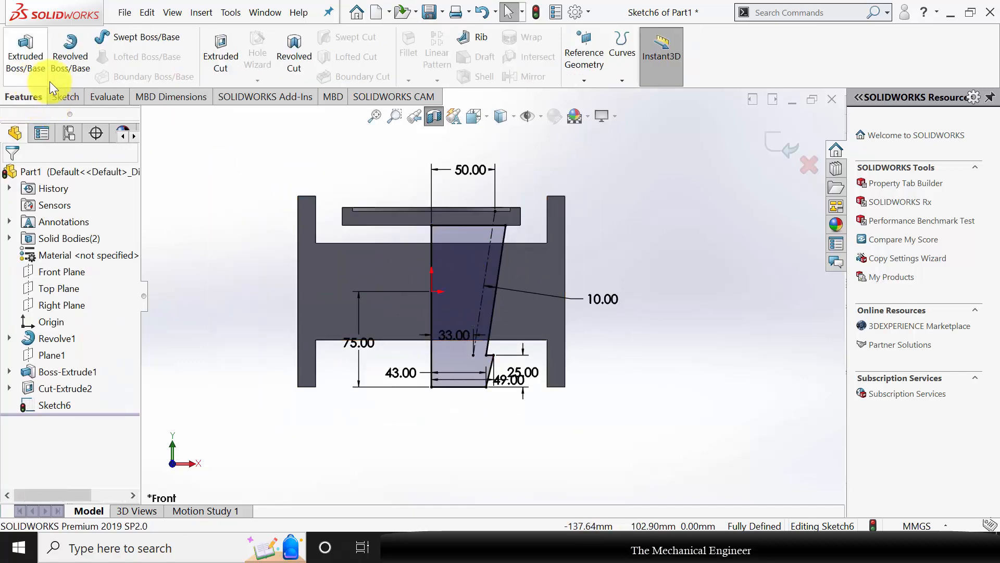
click(60, 74)
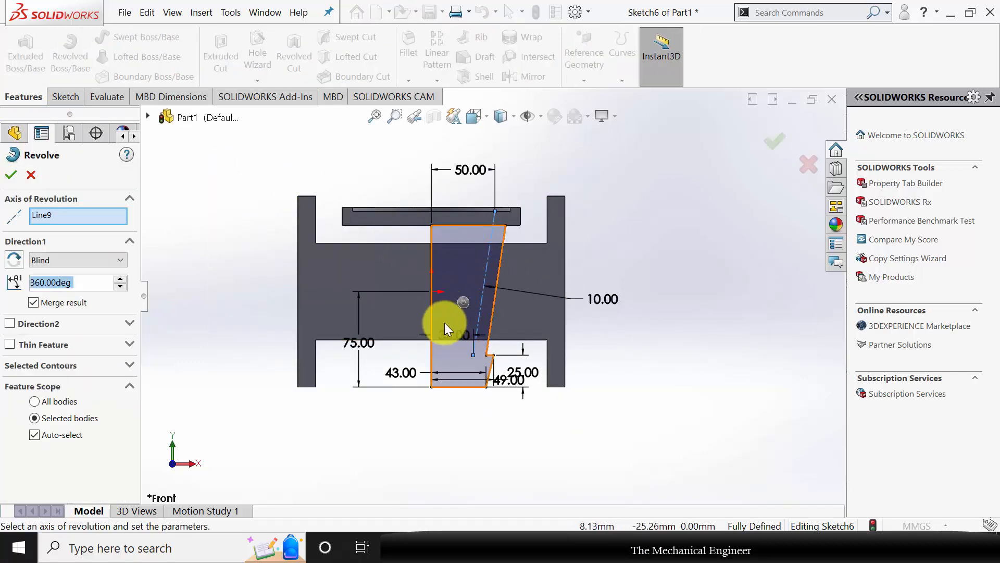
click(436, 356)
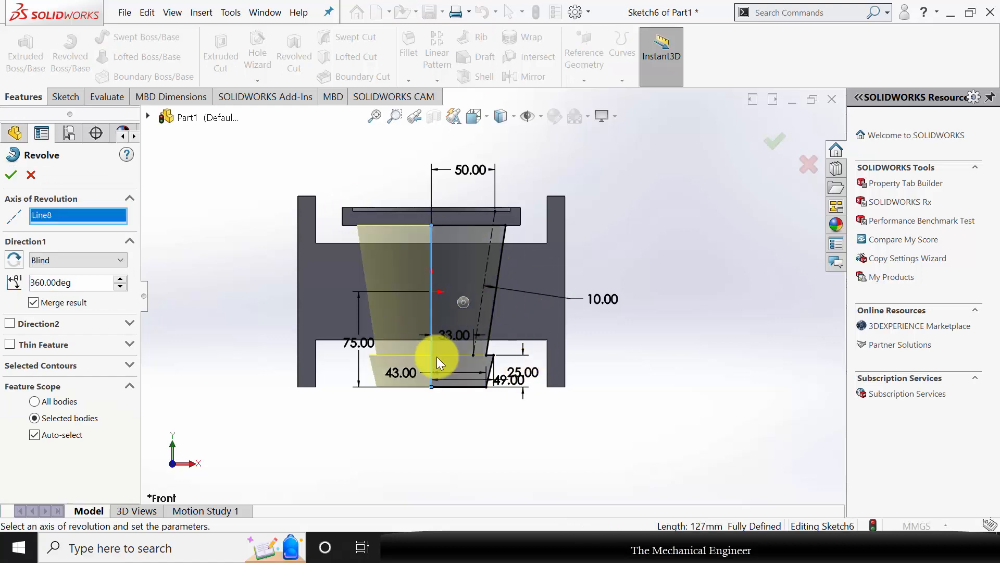
click(11, 176)
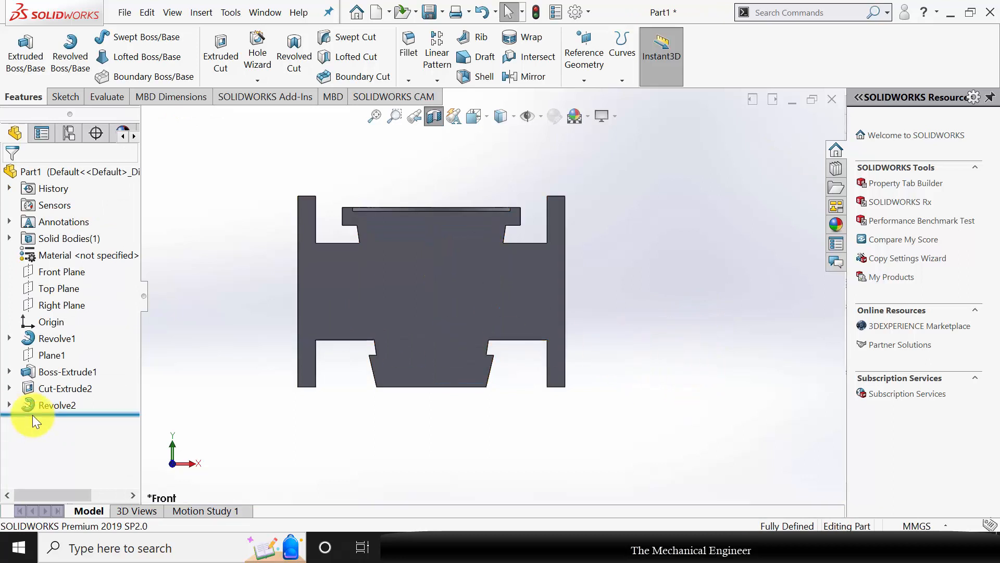
On the Front Plane, sketch a profile's lower end inside the central body: a bottom line from the central axis, a short vertical and an inward step.
click(439, 263)
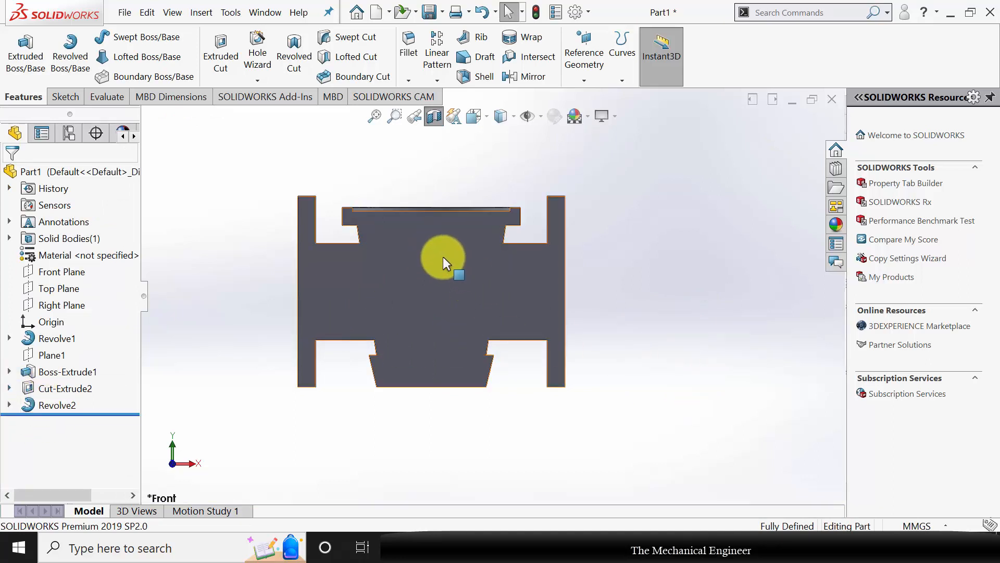
click(57, 272)
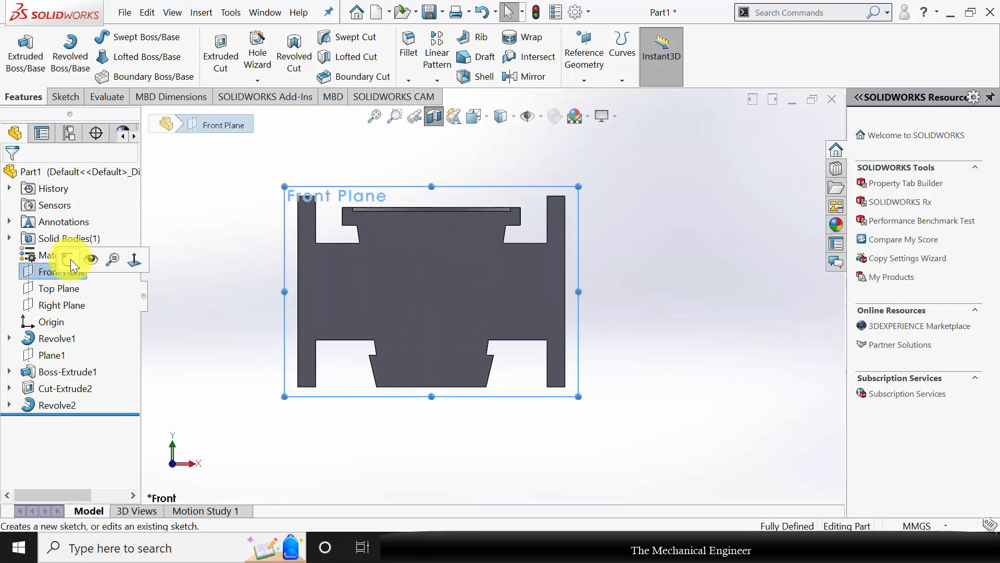
click(70, 258)
scroll(468, 359, down, 1)
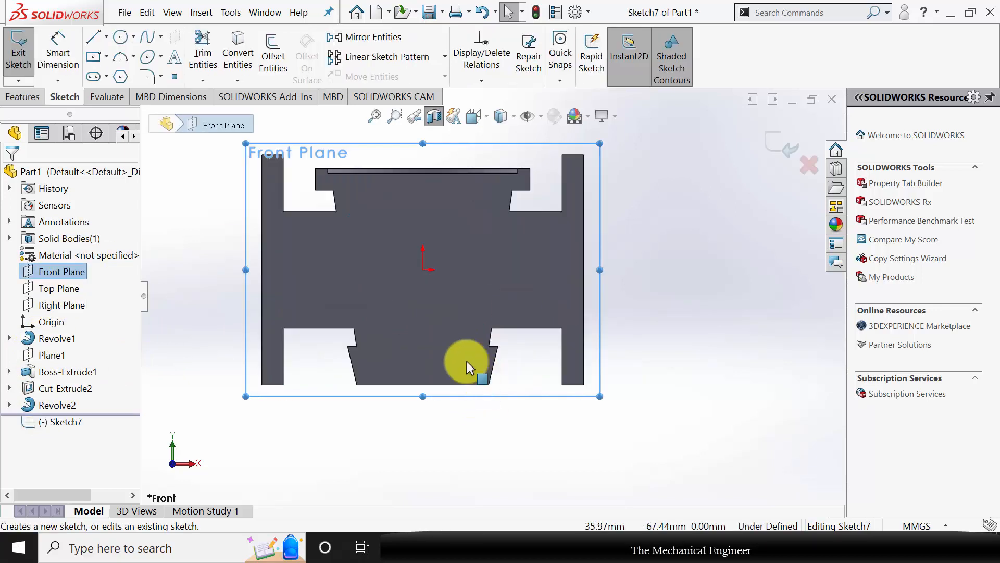
scroll(156, 143, down, 1)
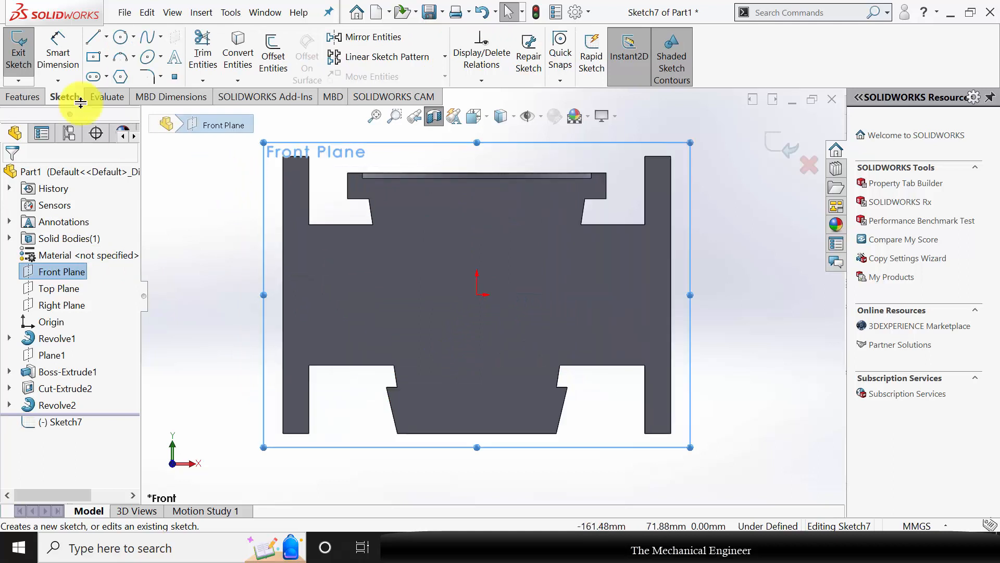
click(104, 40)
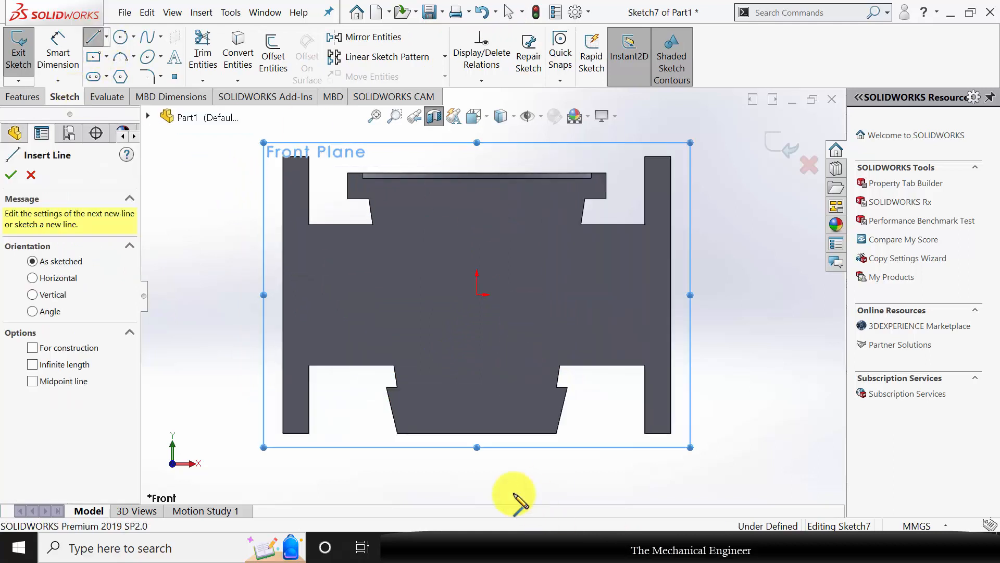
click(477, 418)
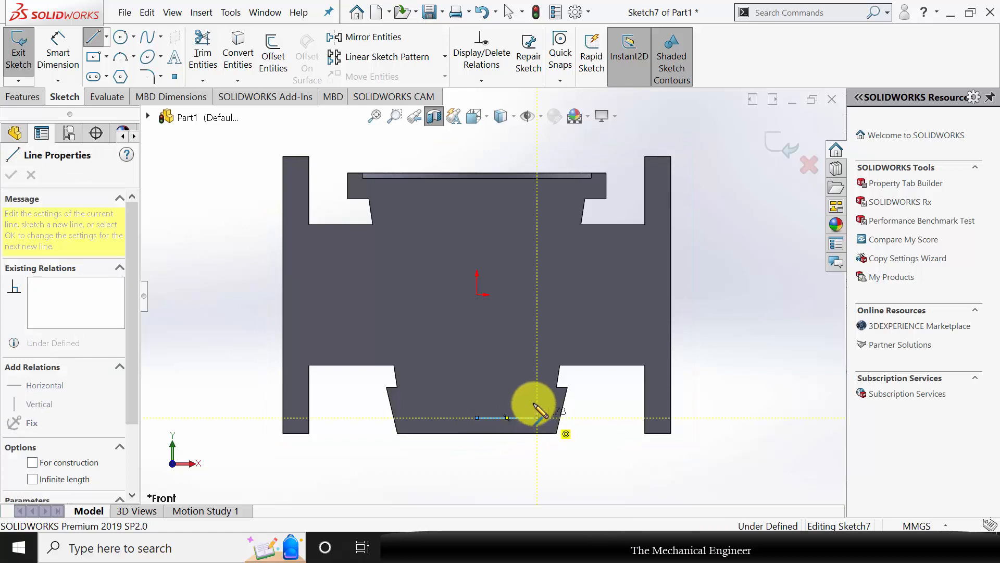
click(537, 417)
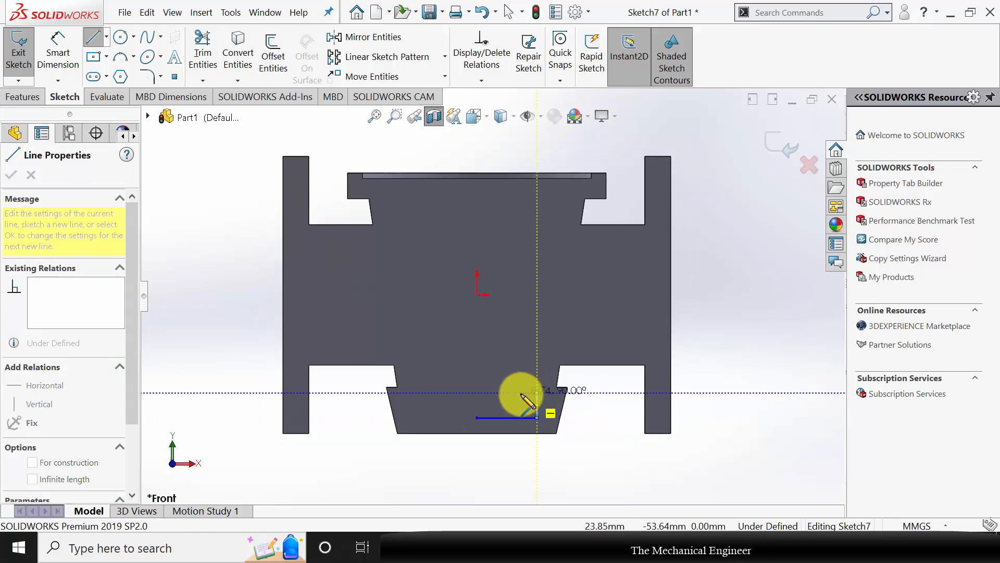
click(521, 393)
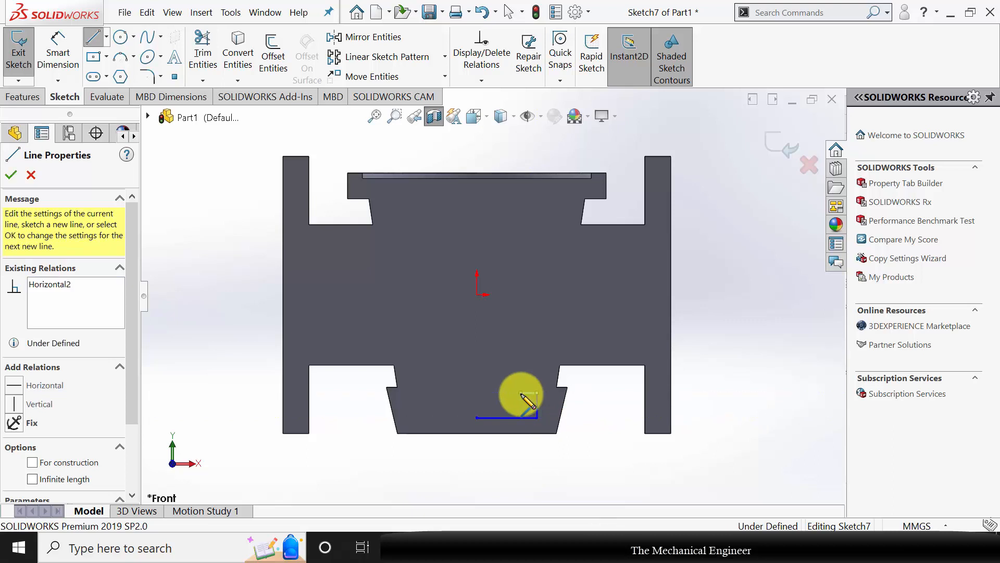
Close the profile with a slanted line up to the plate's recess floor, a horizontal line to the central axis and a vertical line down.
double_click(560, 178)
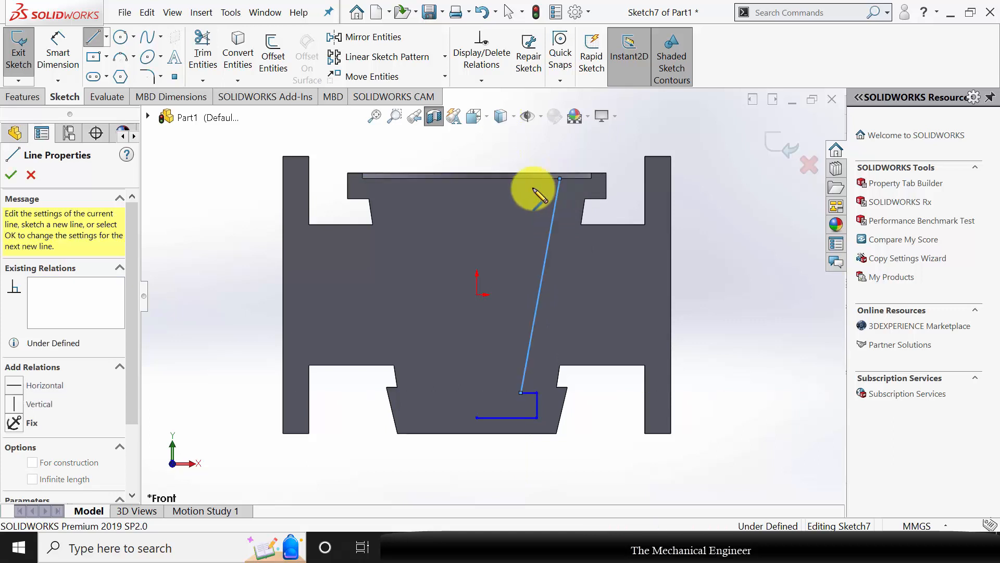
click(475, 180)
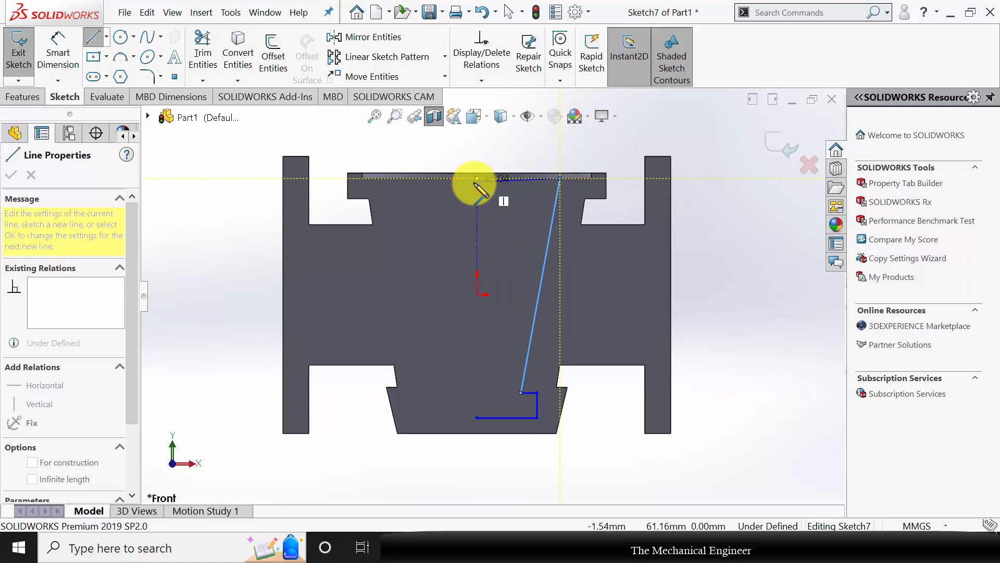
click(476, 179)
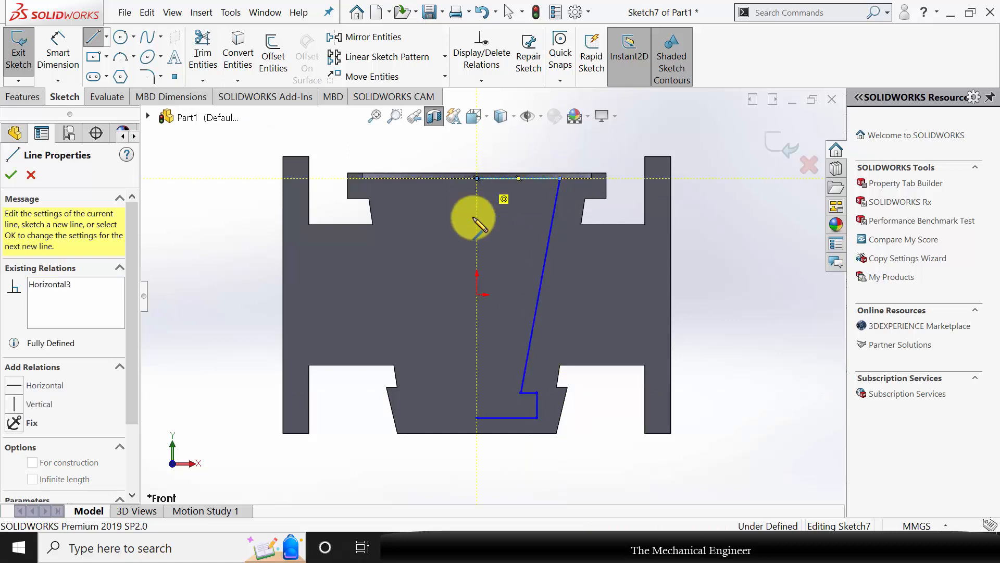
click(476, 417)
key(Escape)
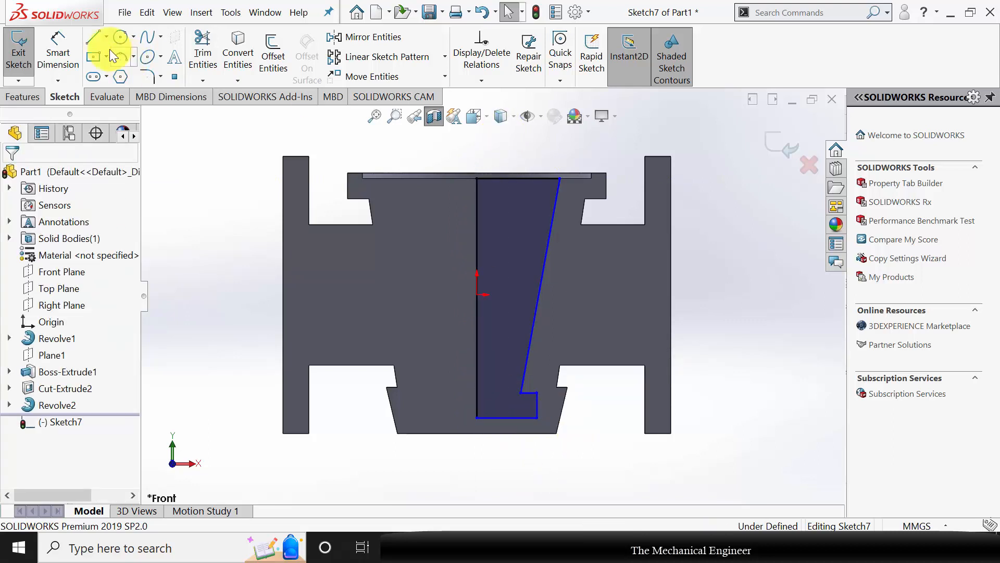
Dimension the horizontal distance from the vertical axis line to the slanted line's lower endpoint as 33 mm.
click(71, 67)
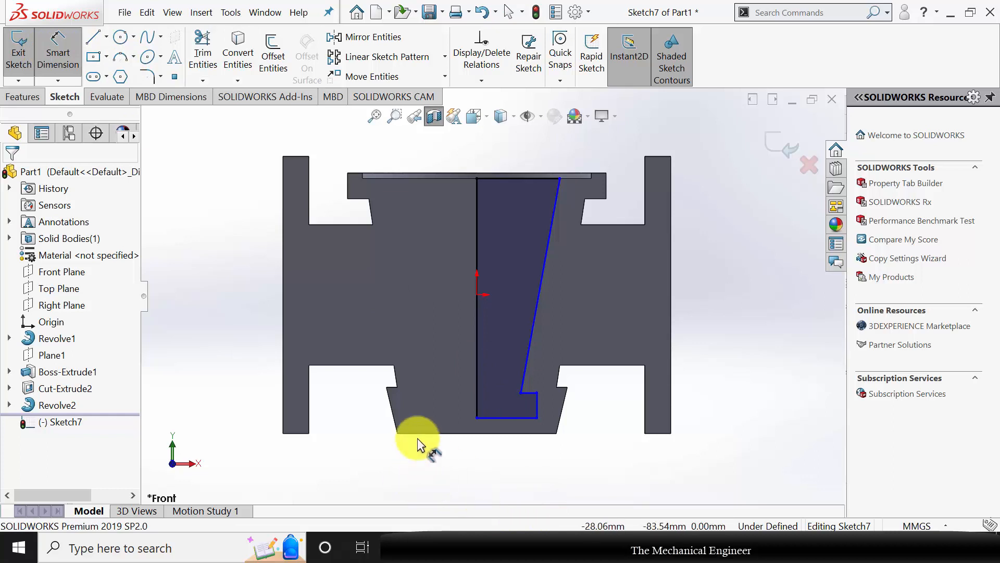
click(520, 392)
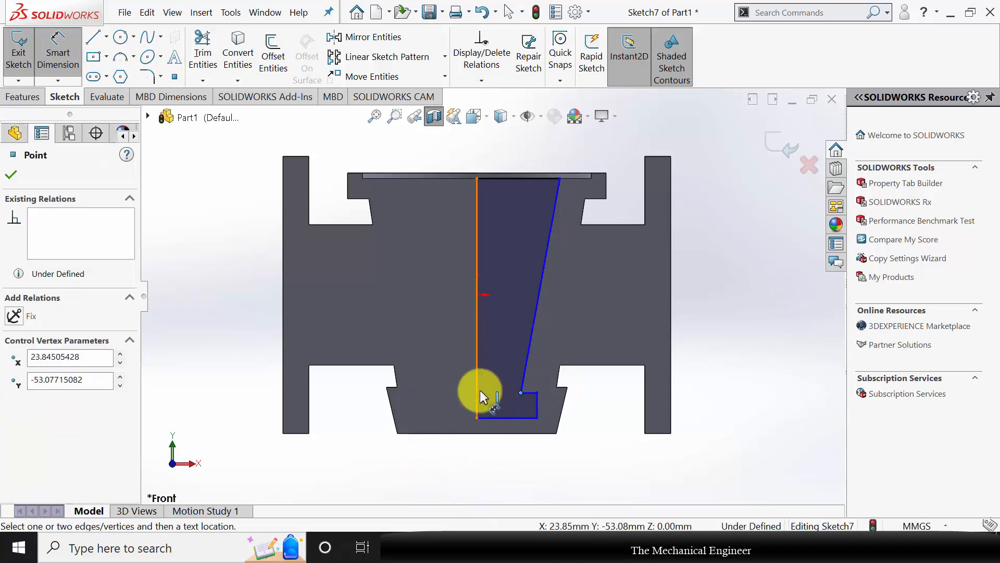
click(478, 389)
click(498, 483)
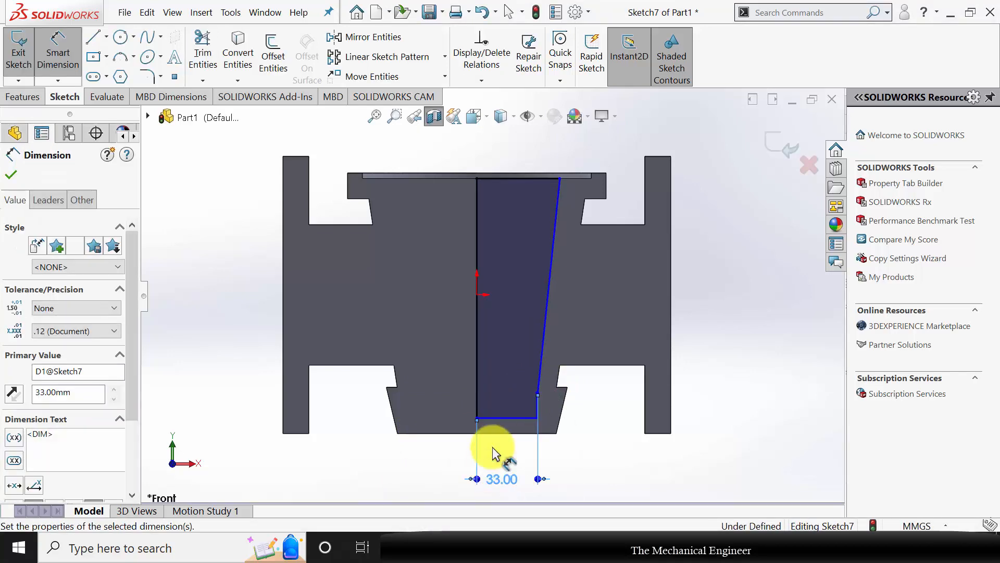
Move the profile's short lower vertical line outward so the step extends beyond the slanted line's lower endpoint.
scroll(594, 417, down, 4)
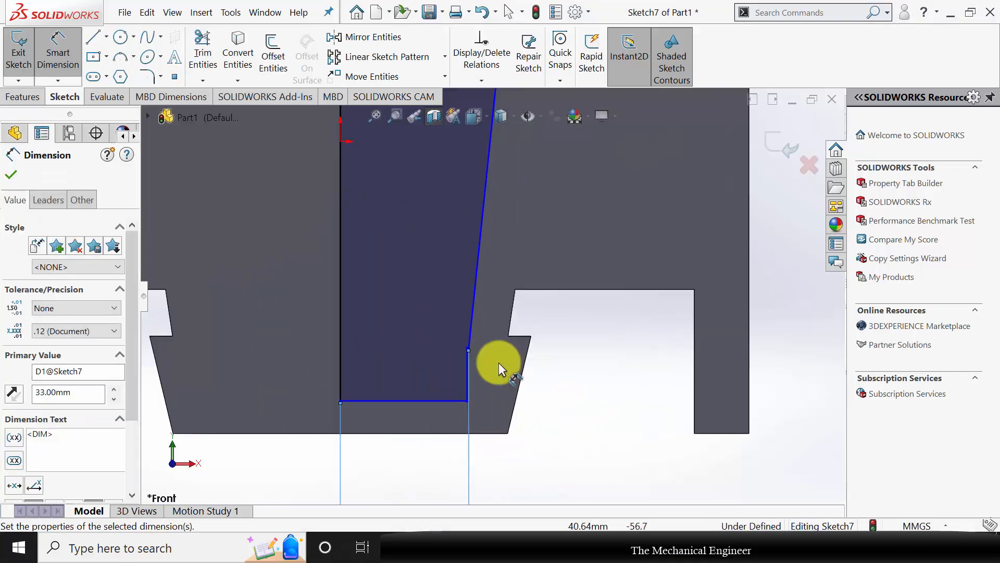
click(468, 369)
key(Escape)
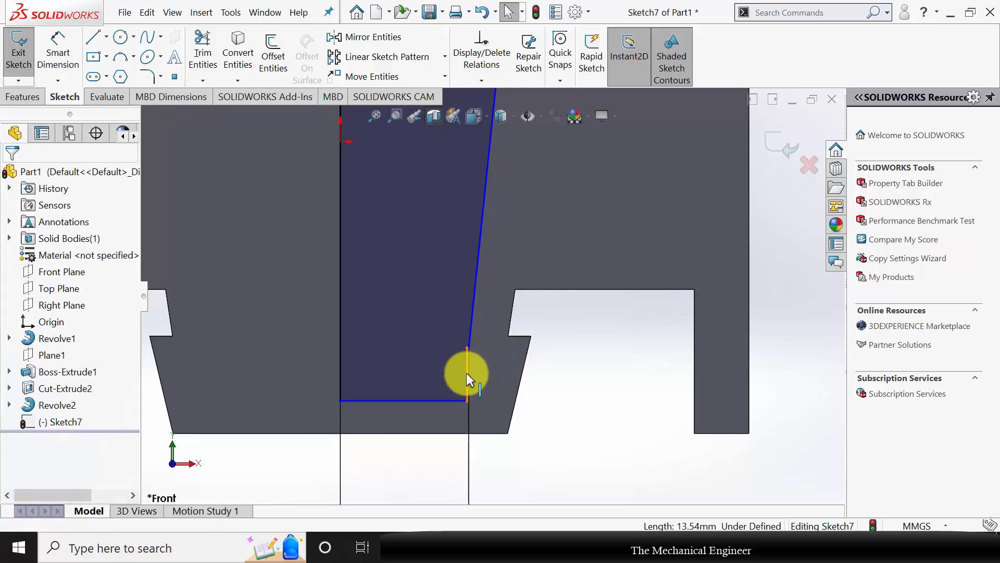
drag(466, 373, 499, 372)
click(564, 442)
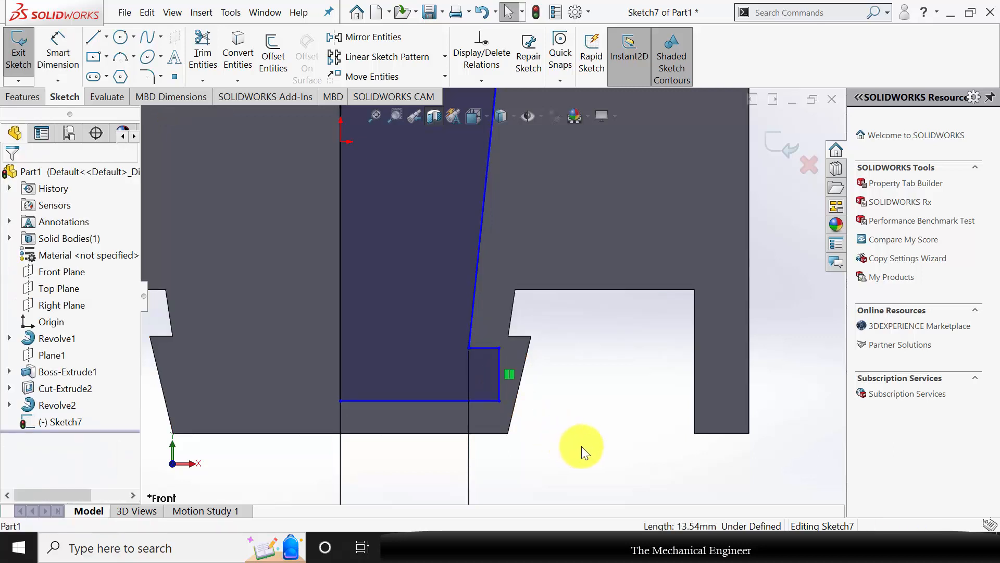
Dimension the short horizontal step line at the slanted line's lower end as 6.5 mm.
click(58, 51)
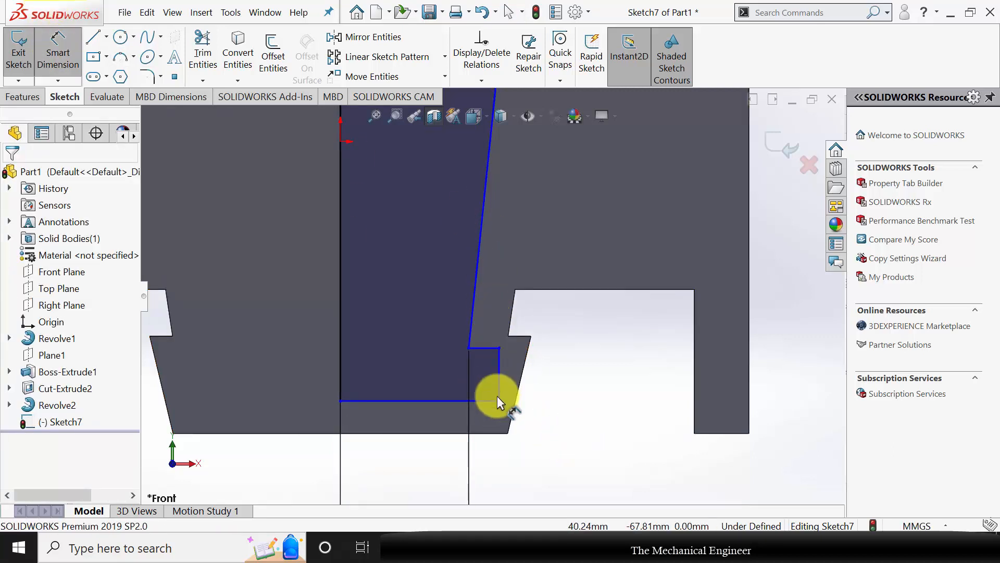
click(489, 349)
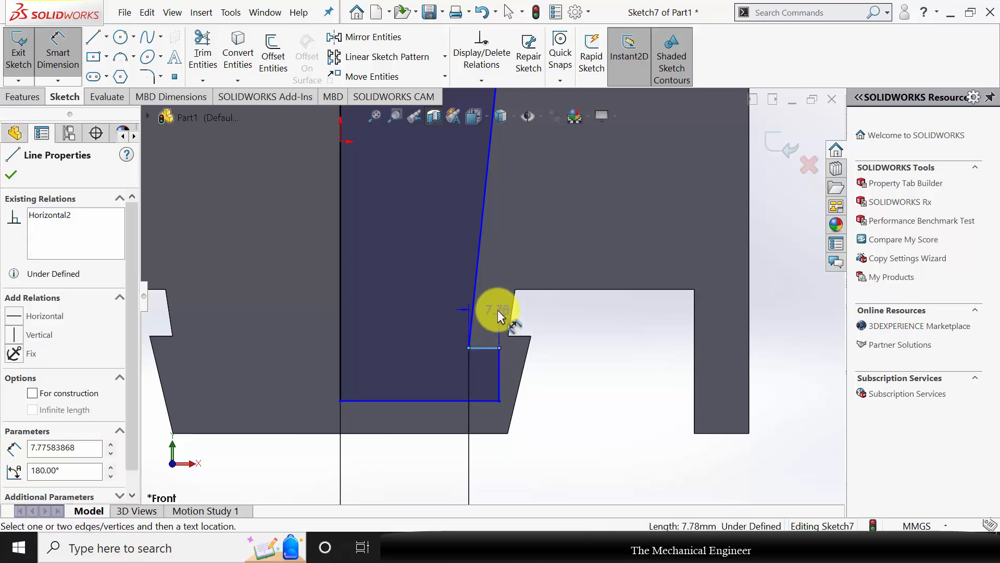
click(498, 310)
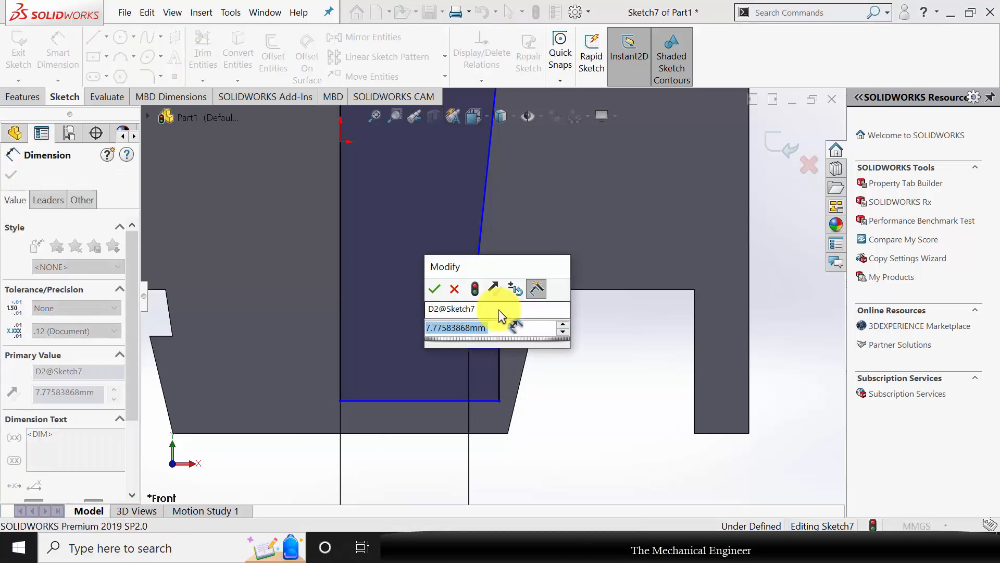
text(7.7)
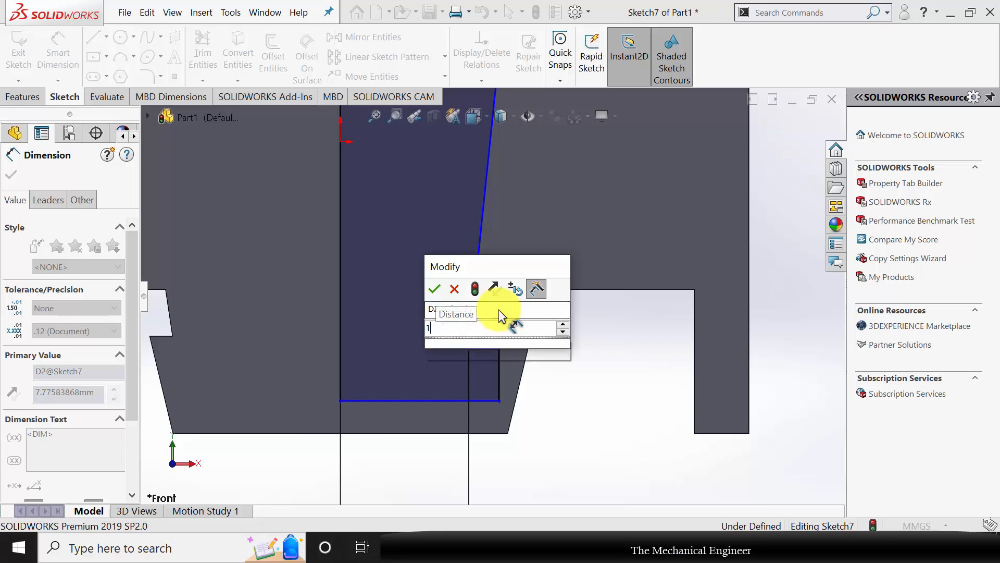
key(Return)
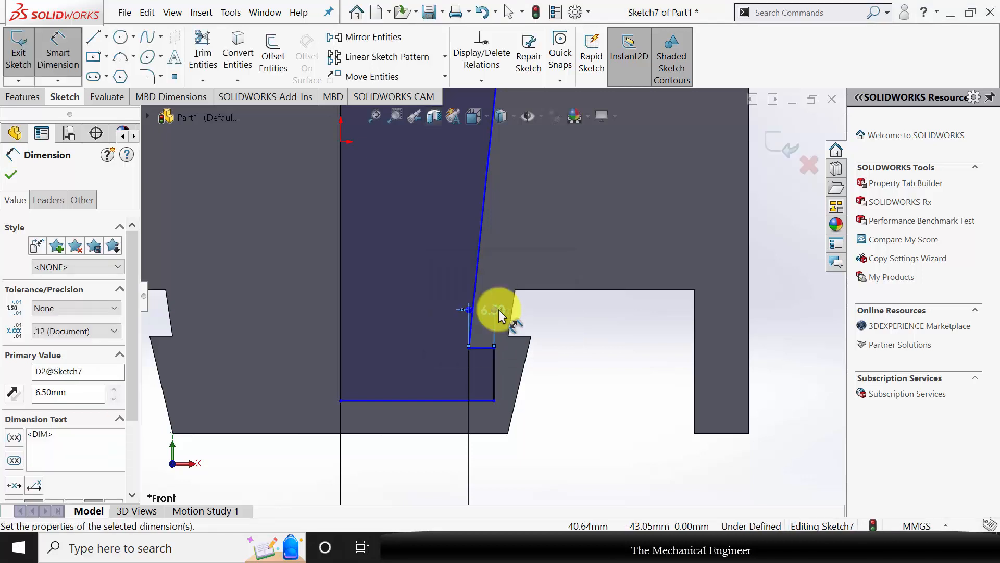
click(10, 176)
Dimension the horizontal distance from the vertical axis line to the slanted line's upper endpoint as 50 mm.
scroll(615, 333, up, 5)
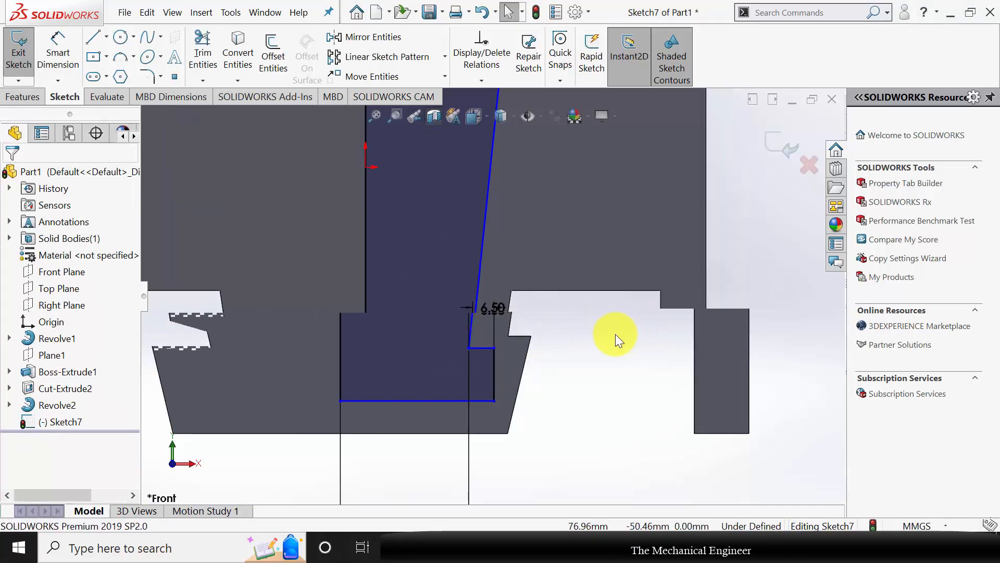
scroll(540, 172, down, 6)
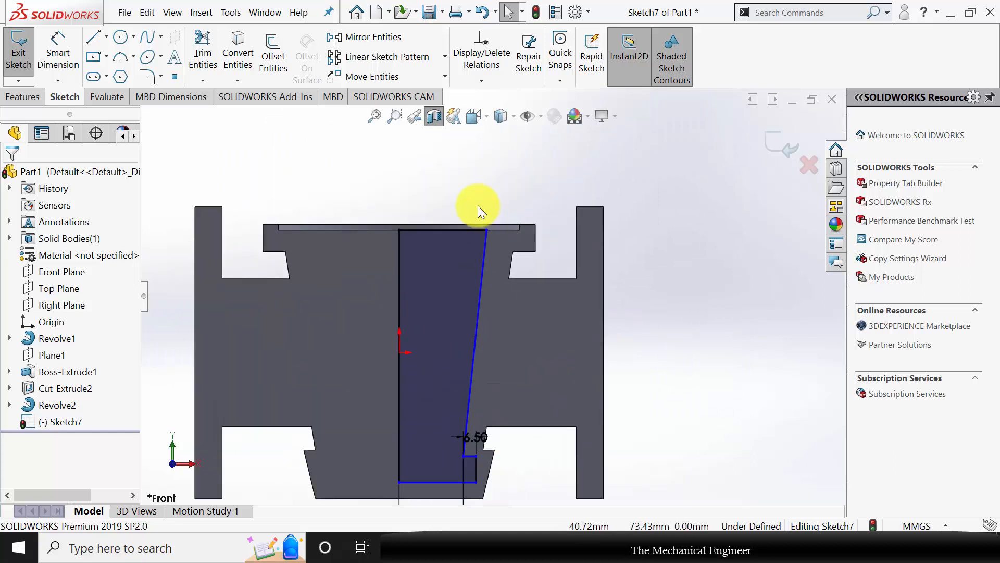
click(54, 62)
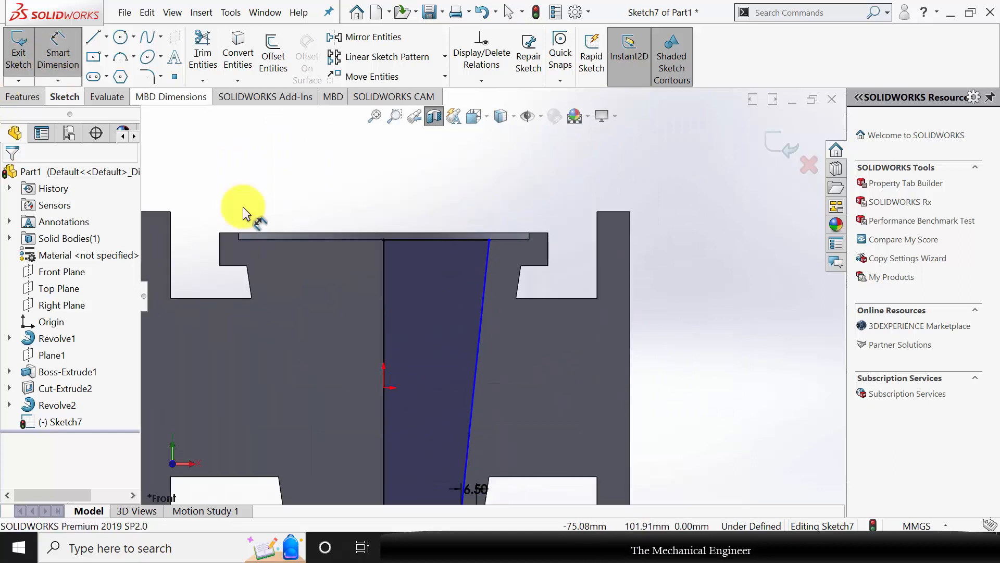
click(384, 264)
click(487, 241)
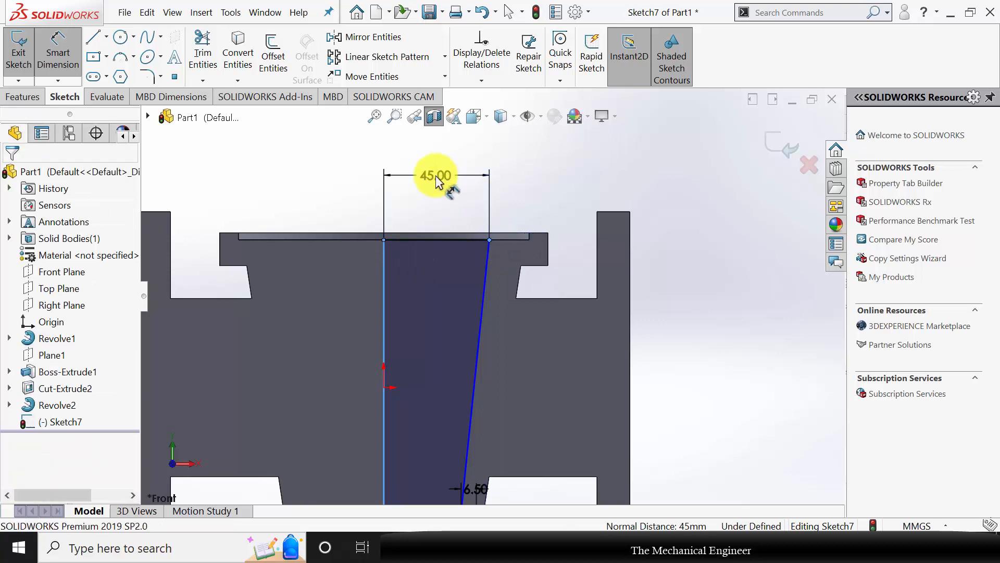
click(453, 188)
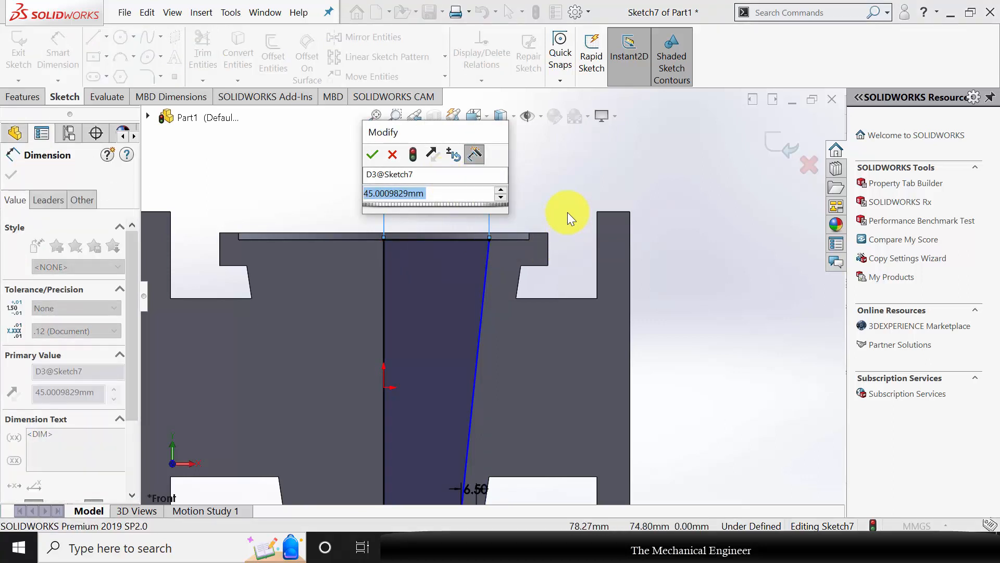
text(50)
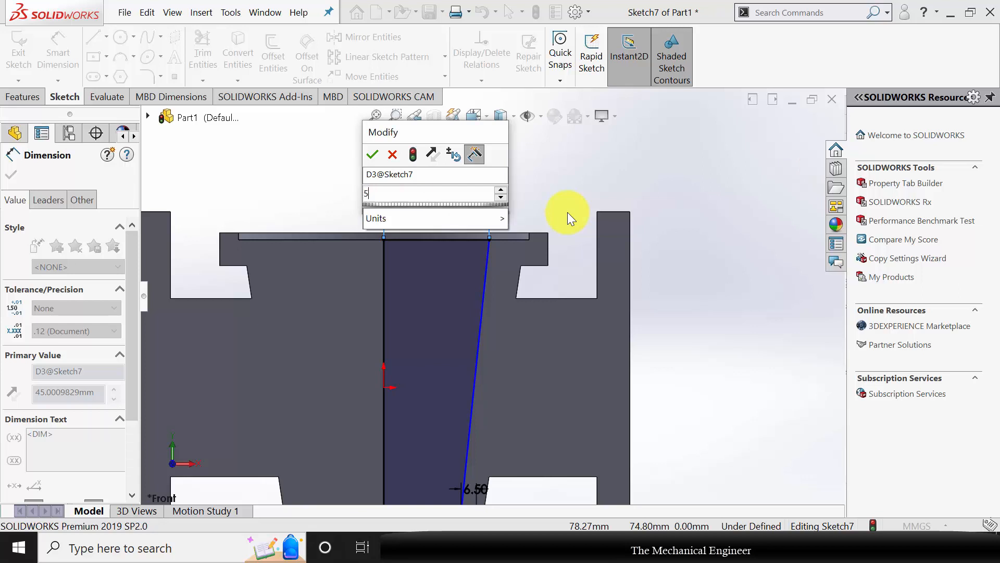
key(Return)
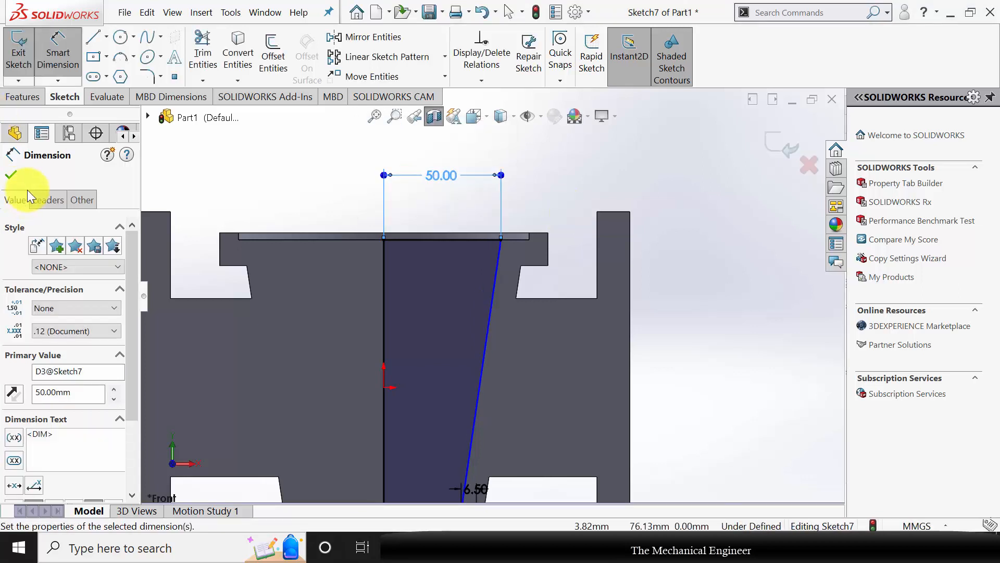
Dimension the vertical distance from the profile's short horizontal step line to the body's bottom edge as 25 mm.
scroll(547, 358, down, 5)
scroll(512, 373, up, 5)
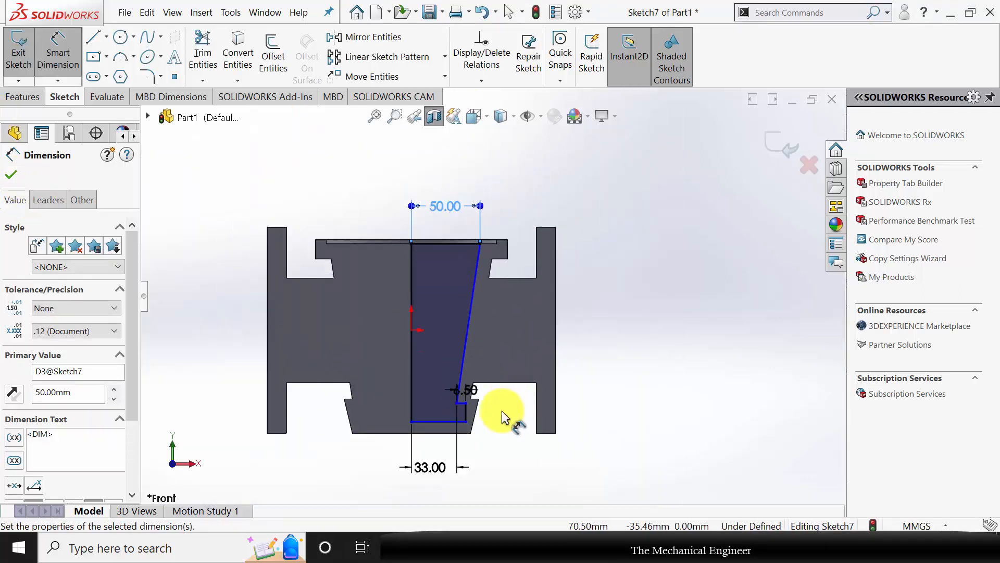
scroll(475, 403, down, 6)
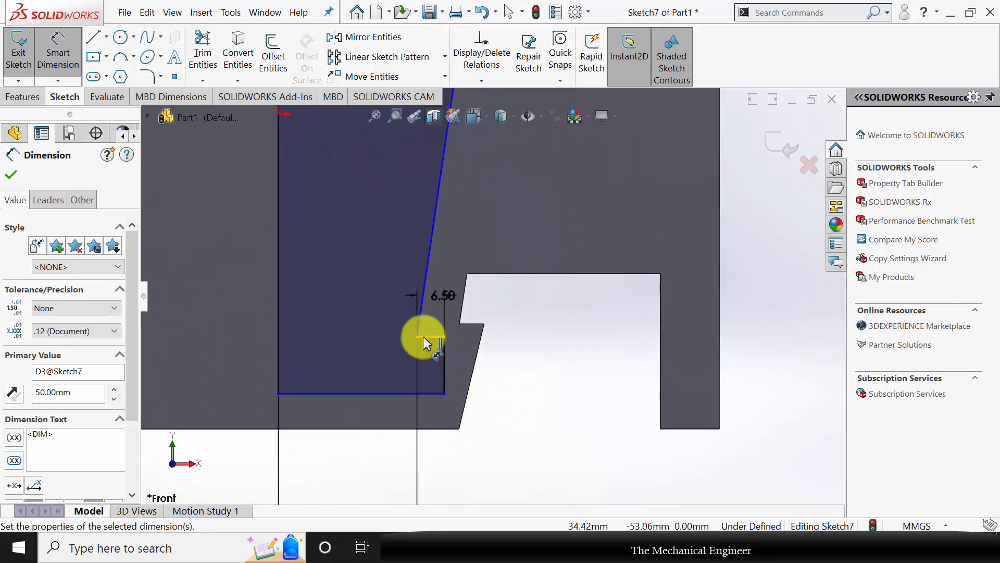
click(423, 336)
click(304, 428)
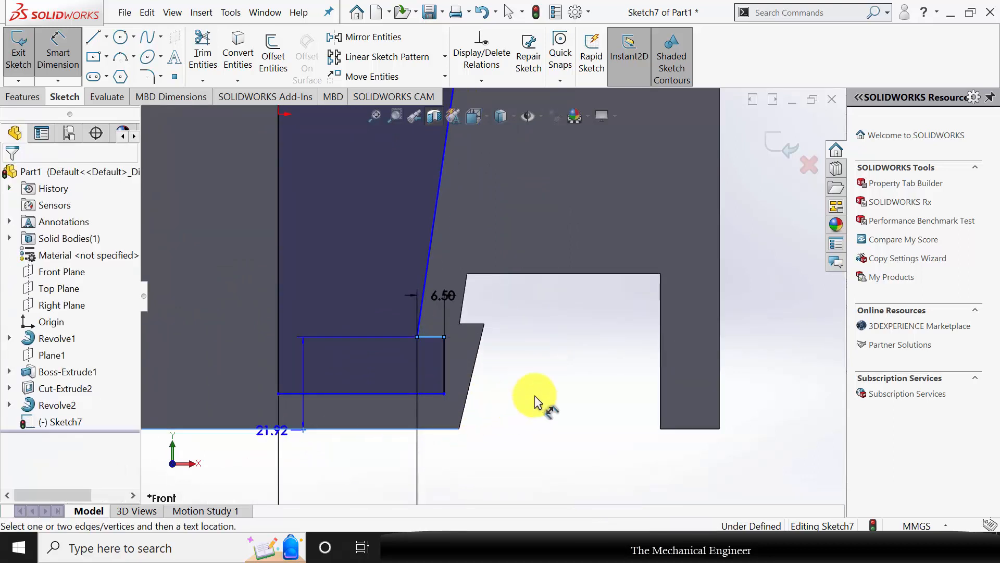
click(557, 383)
key(Return)
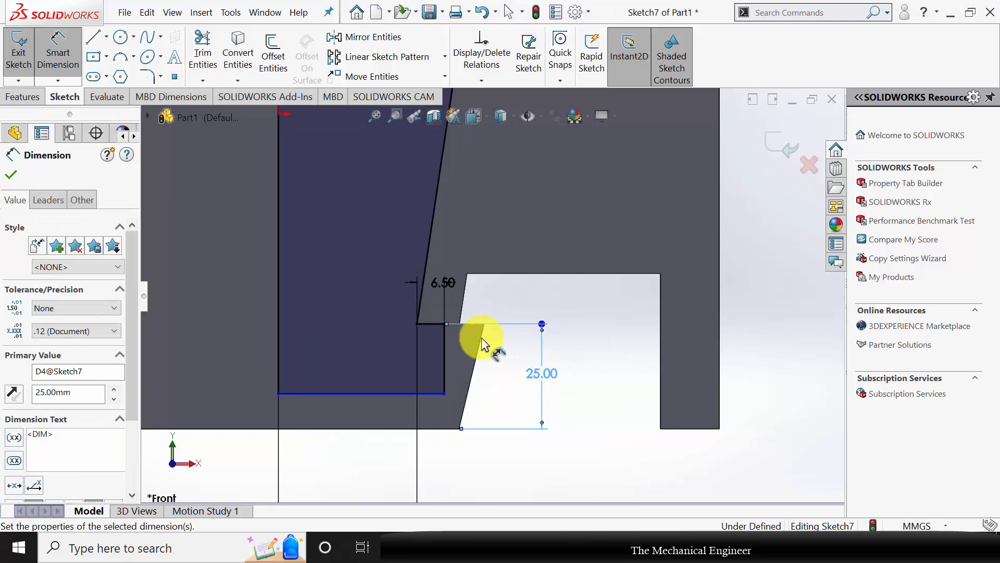
Dimension the short vertical line at the profile's lower outer end as 13 mm.
click(443, 356)
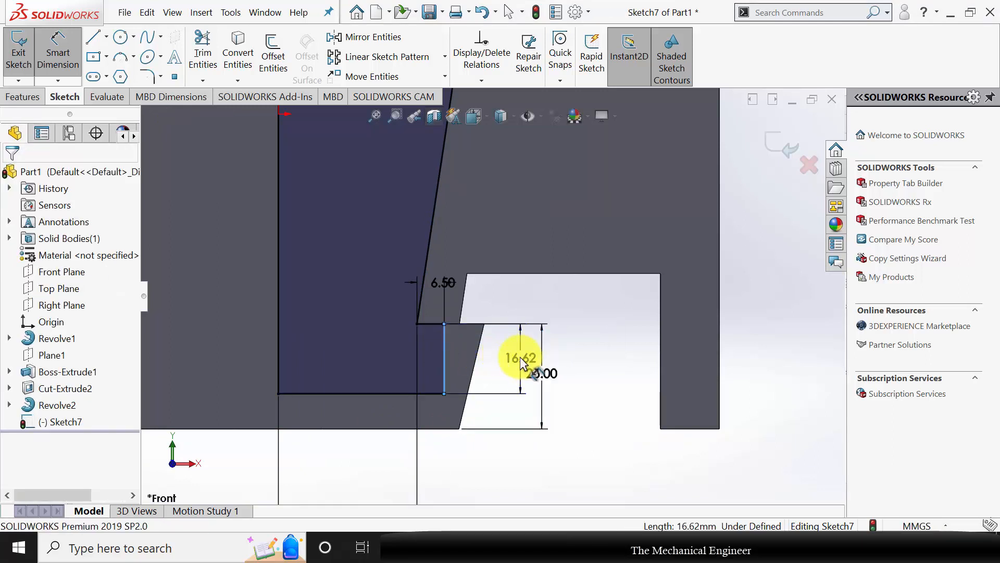
click(520, 357)
text(13)
key(Return)
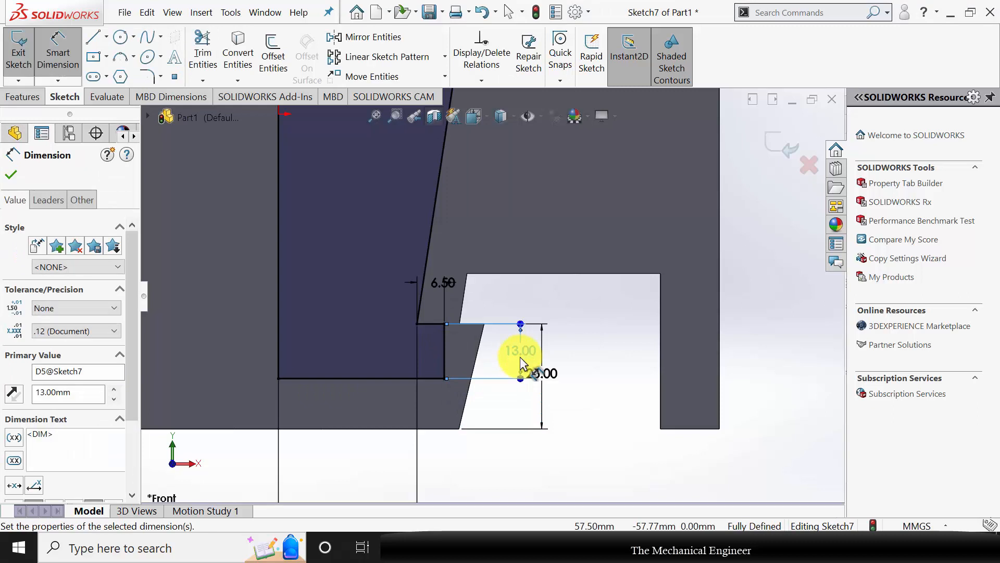
scroll(521, 363, up, 5)
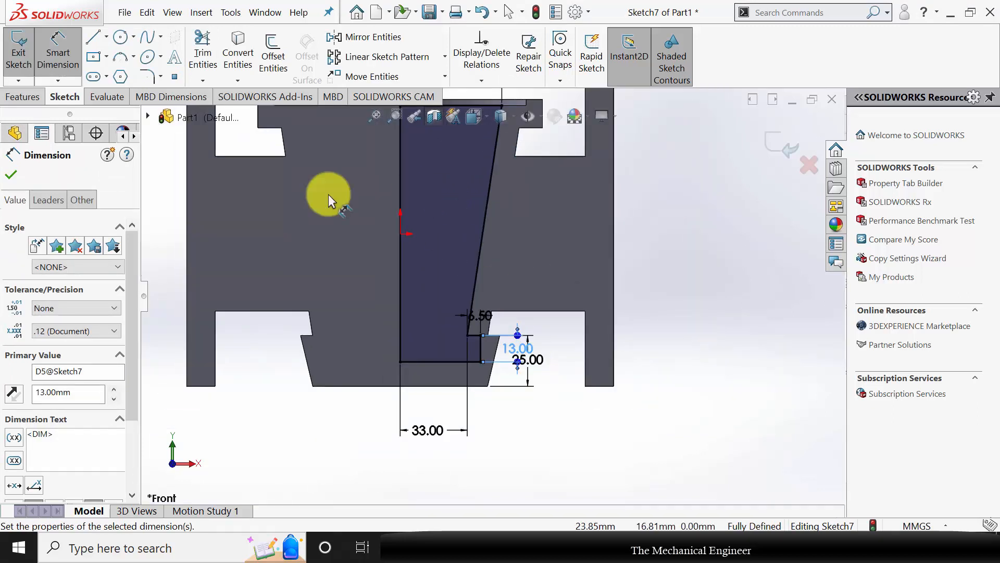
click(10, 177)
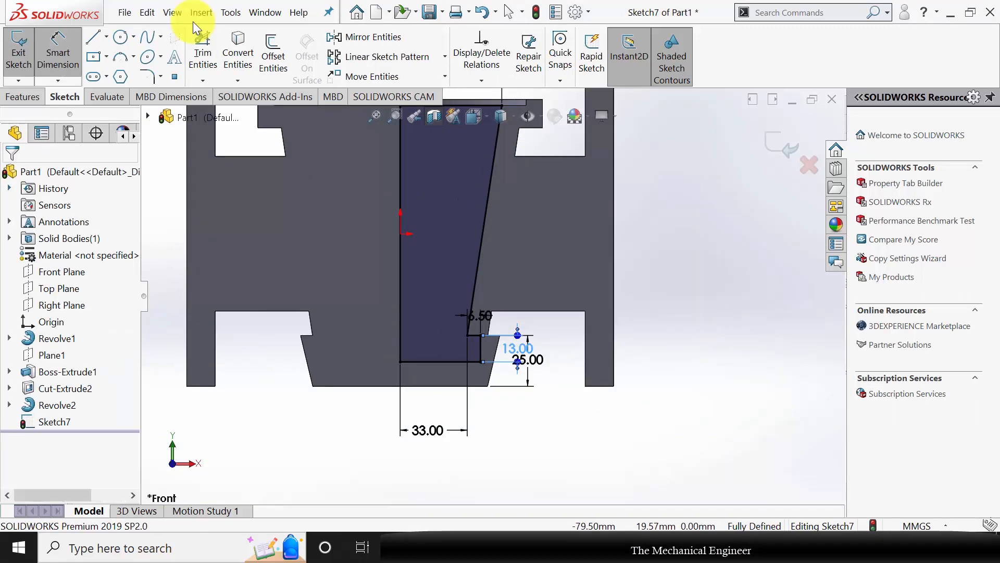
Round both outer corners of the profile's lower step with 6.4 mm sketch fillets.
click(146, 79)
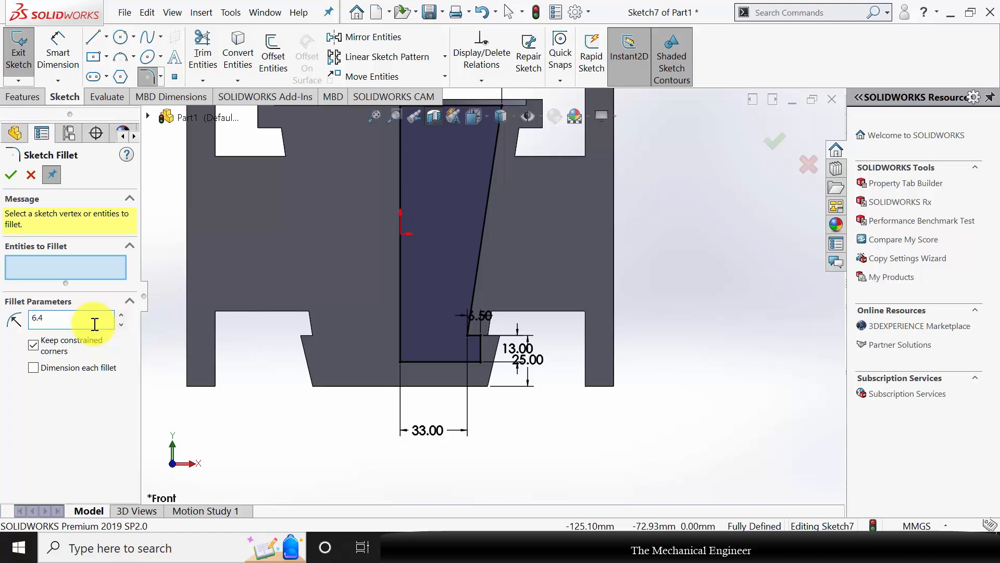
scroll(477, 326, down, 6)
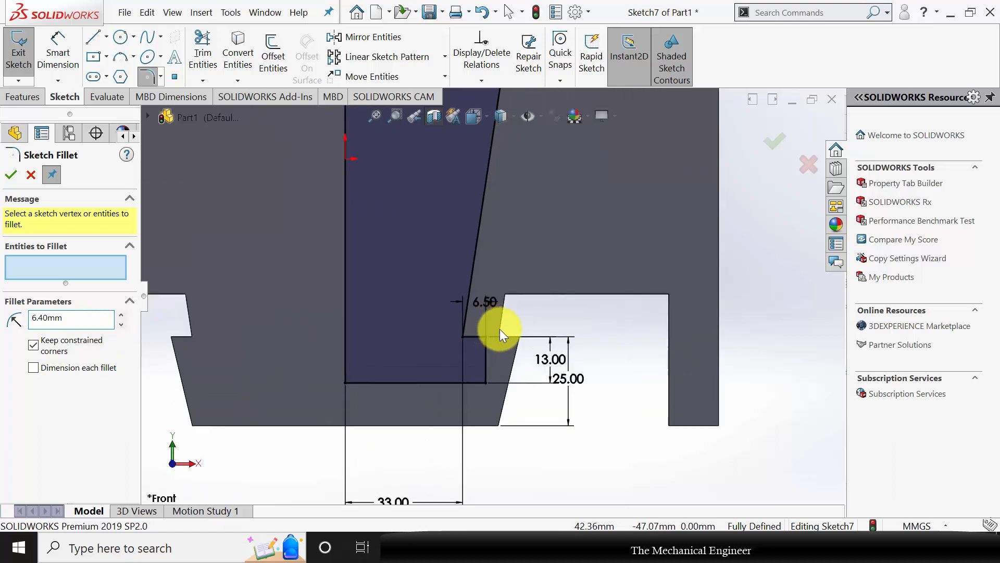
click(471, 340)
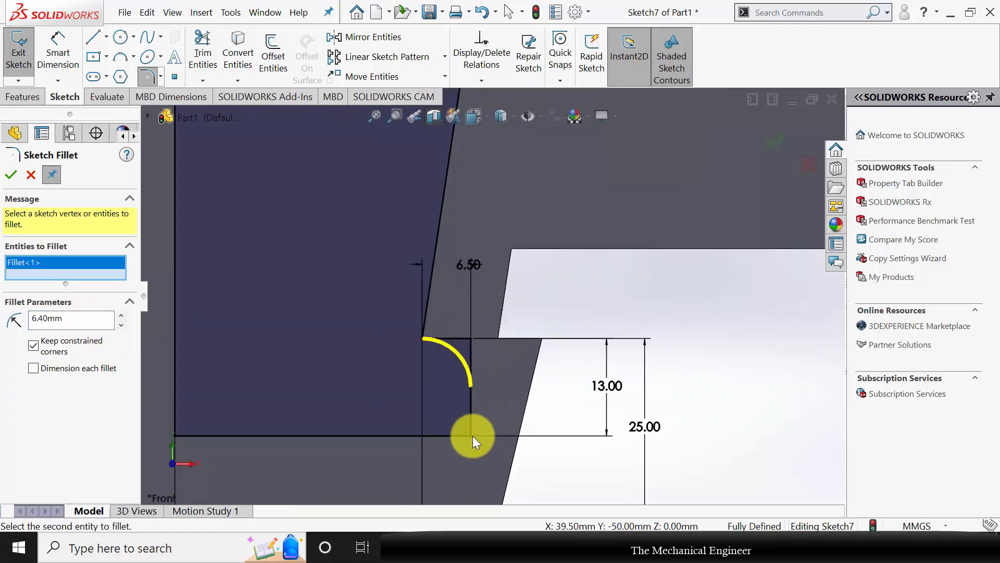
click(472, 434)
click(11, 175)
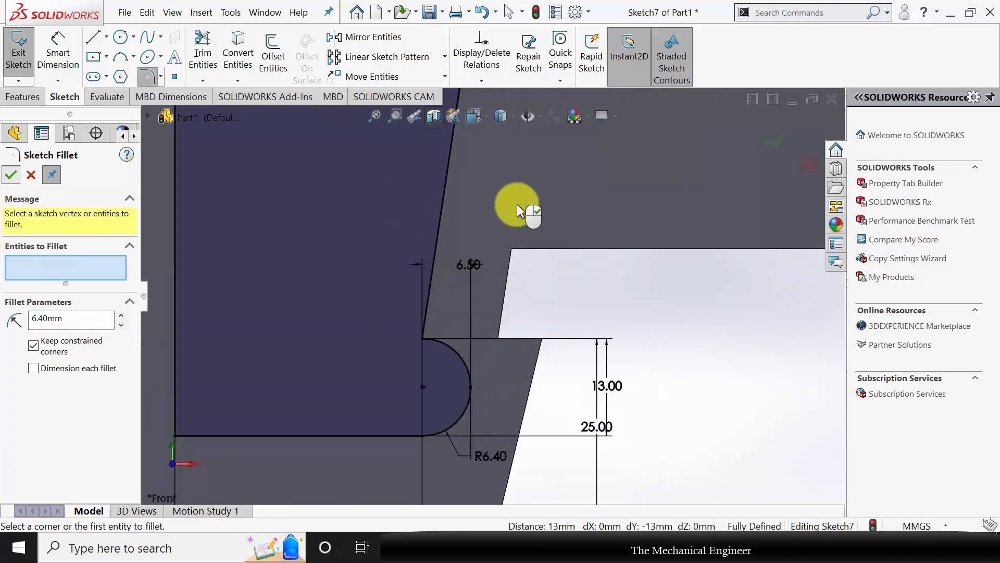
key(f)
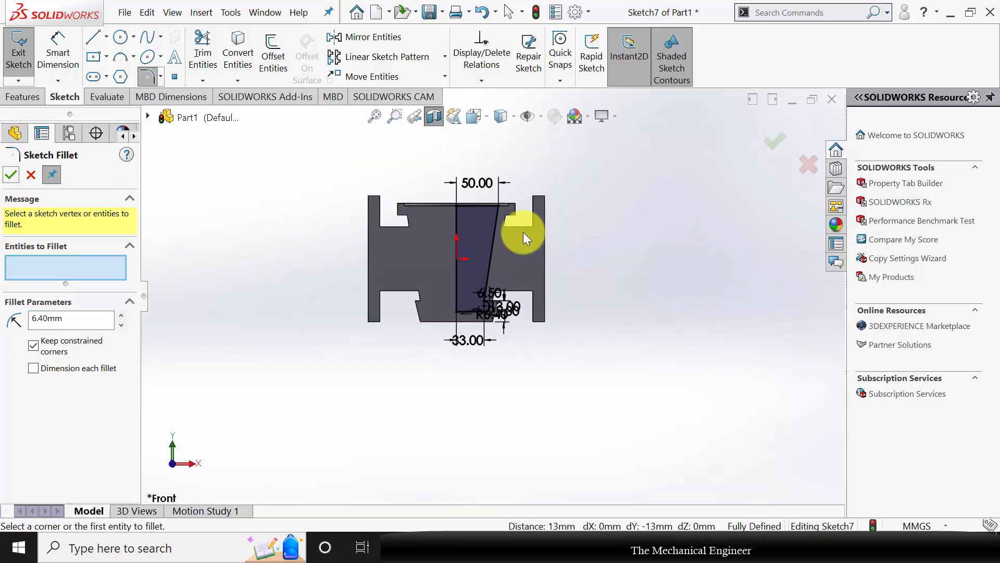
click(24, 97)
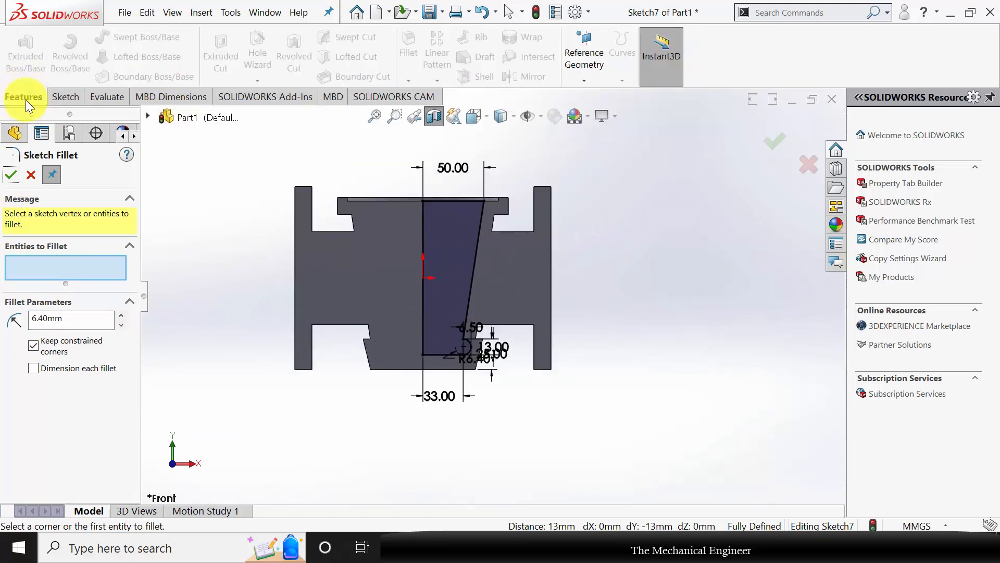
click(11, 175)
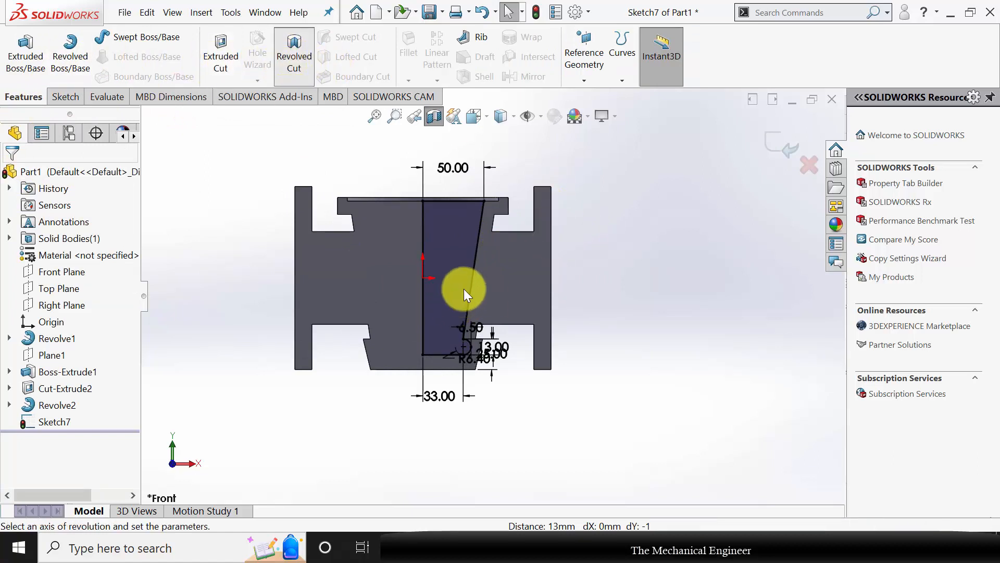
Cut the tapered cavity by revolving the profile 360 degrees about its vertical axis line, and turn off the section view.
click(424, 242)
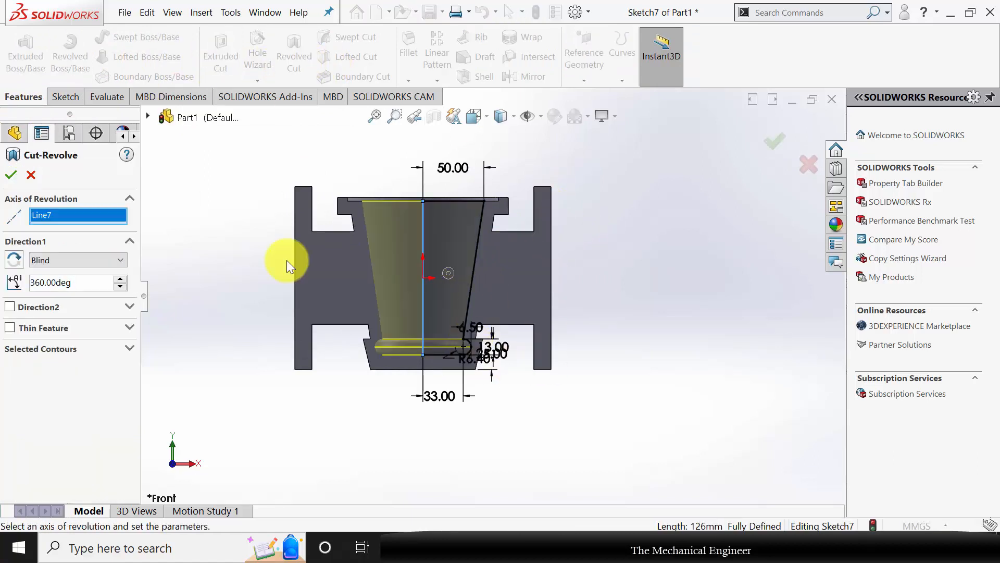
click(11, 175)
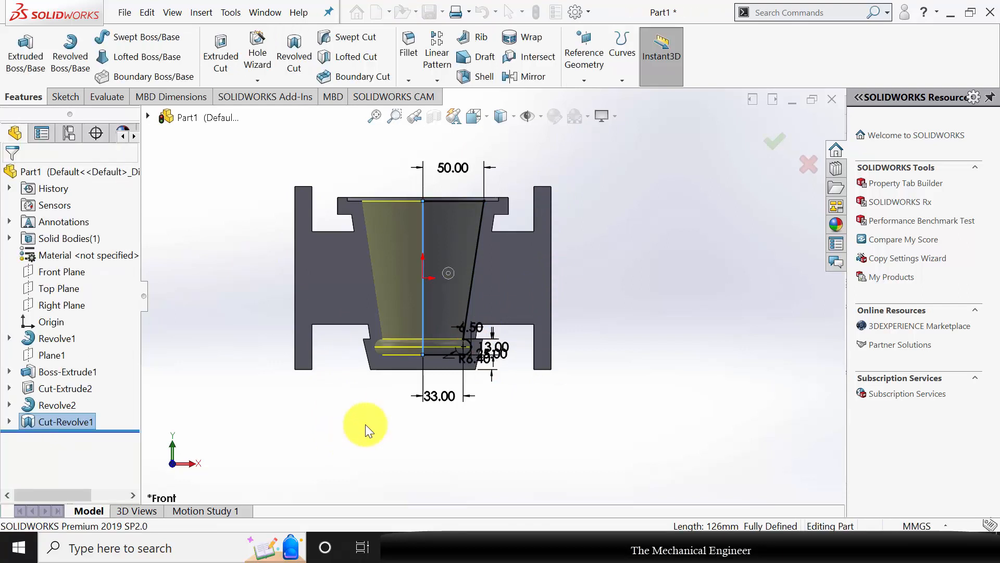
click(468, 395)
mouse_move(649, 307)
middle_down()
mouse_move(640, 364)
mouse_move(641, 315)
middle_up()
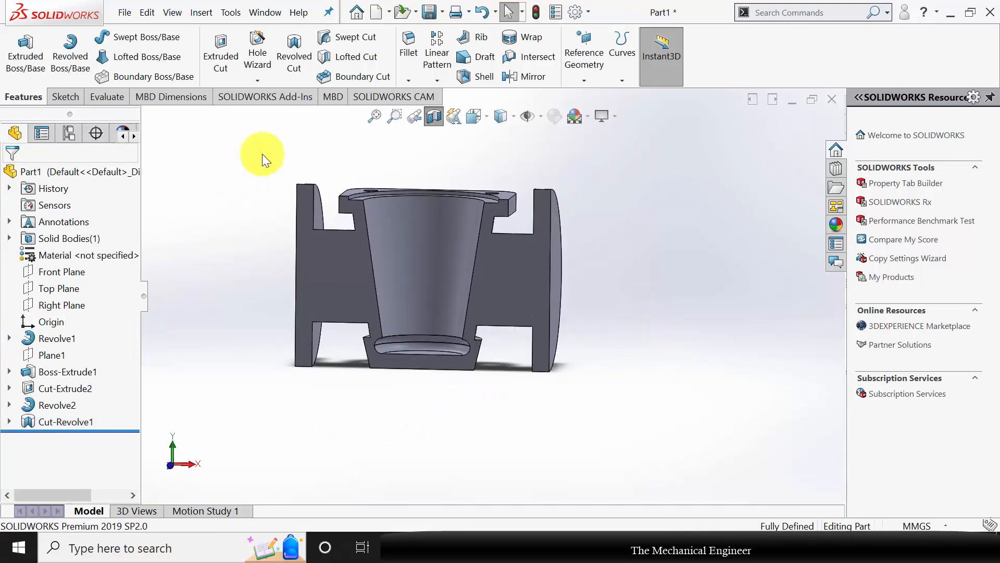
click(435, 114)
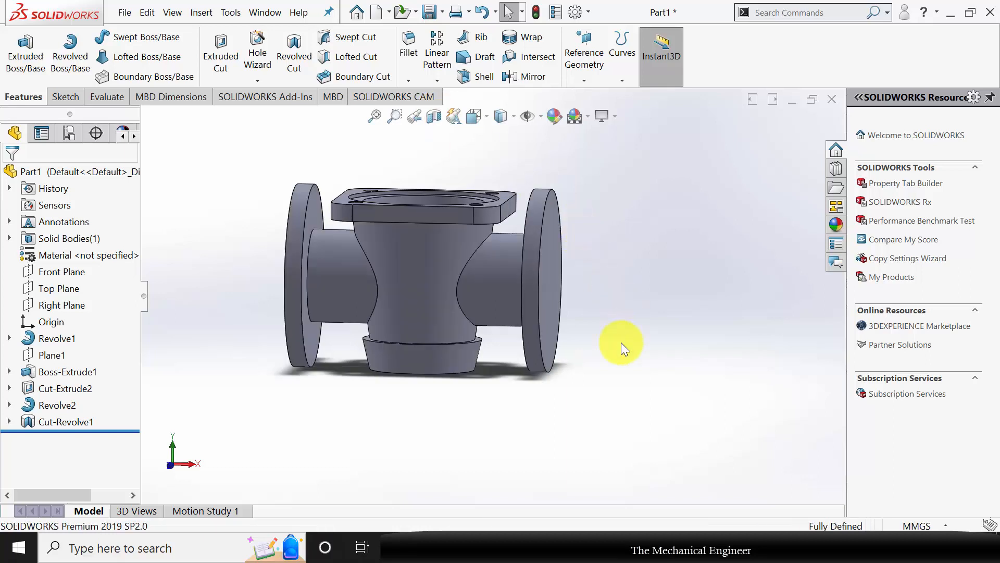
Start a sketch on the round side flange's outer face and draw an origin-centred circle about 48.6 mm in diameter.
middle_drag(621, 342, 476, 335)
click(340, 249)
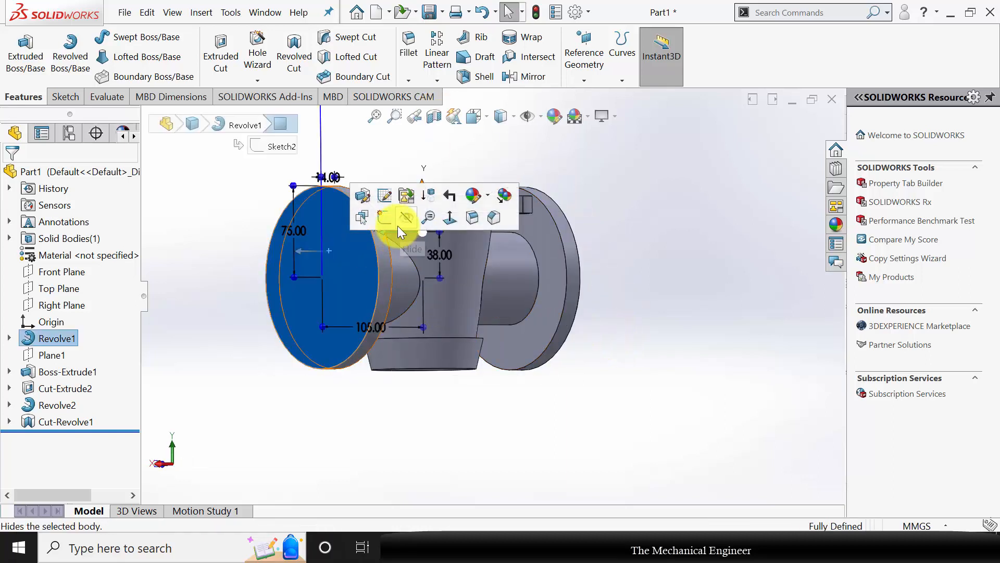
click(384, 218)
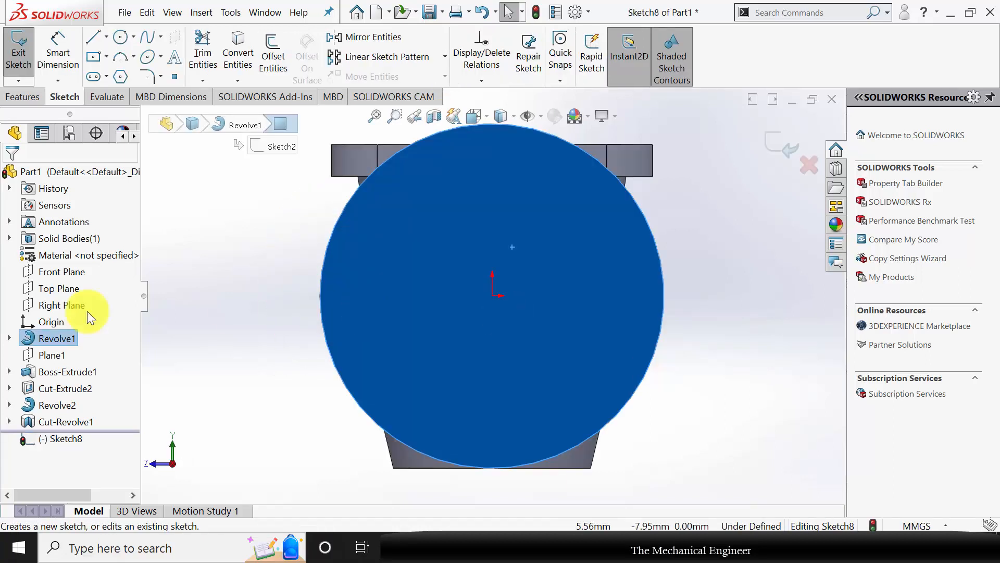
click(121, 36)
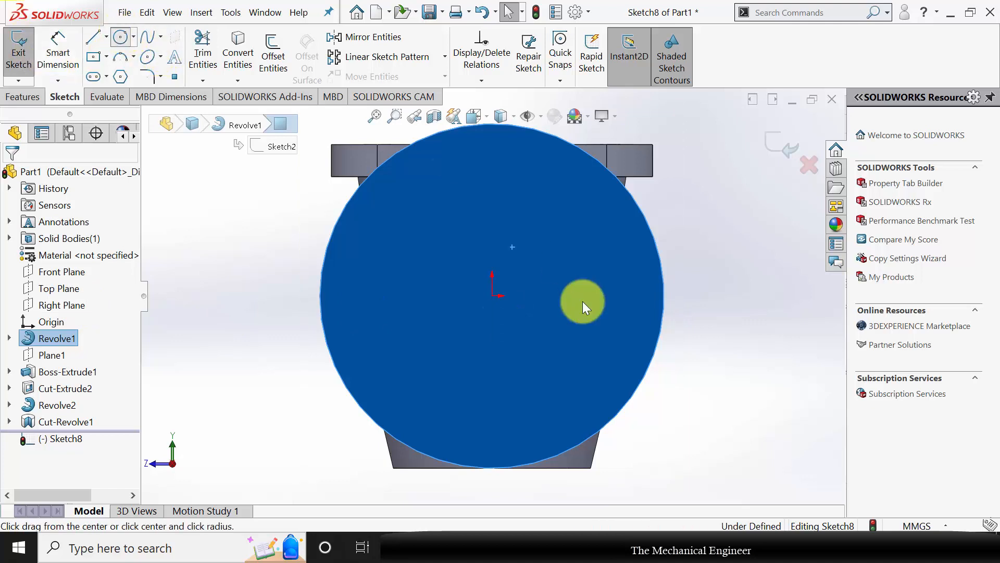
click(492, 296)
click(537, 262)
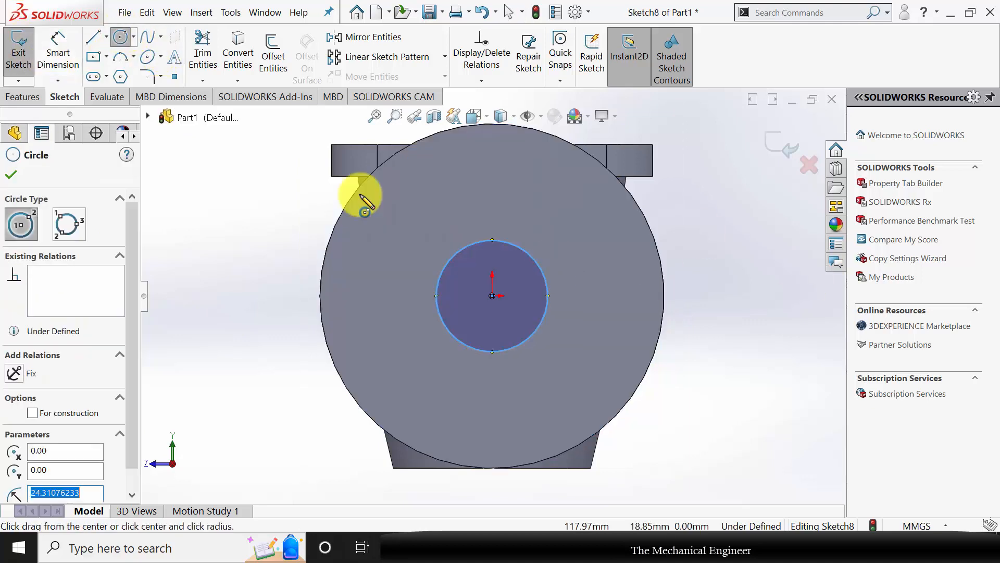
click(11, 175)
Dimension the circle's diameter on the flange face as 56 mm.
click(55, 58)
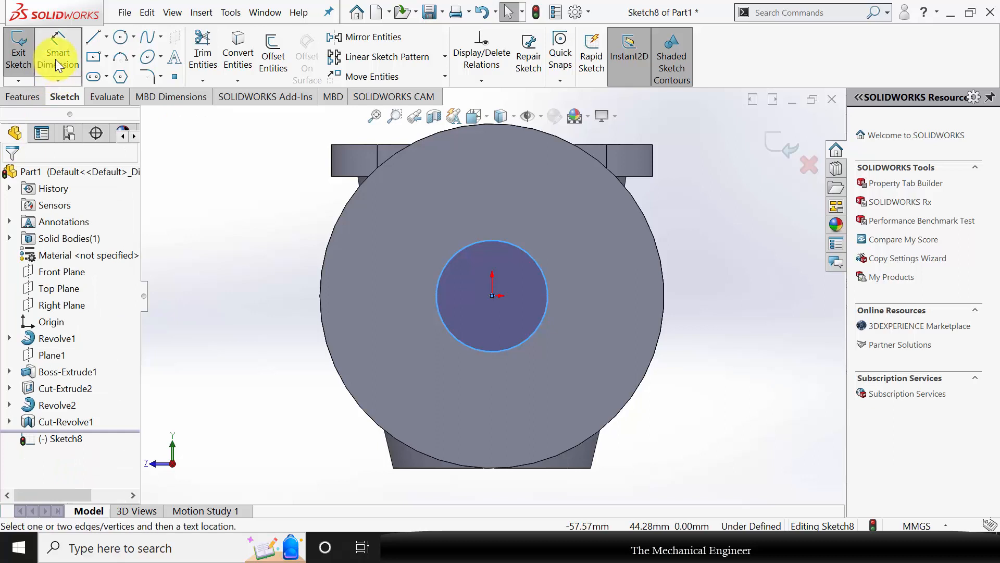
click(541, 327)
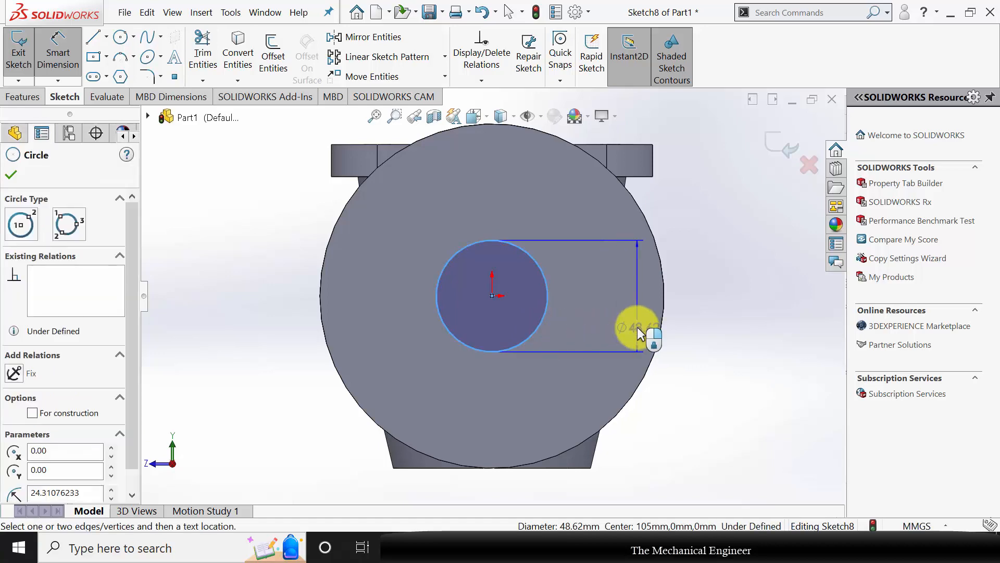
click(704, 313)
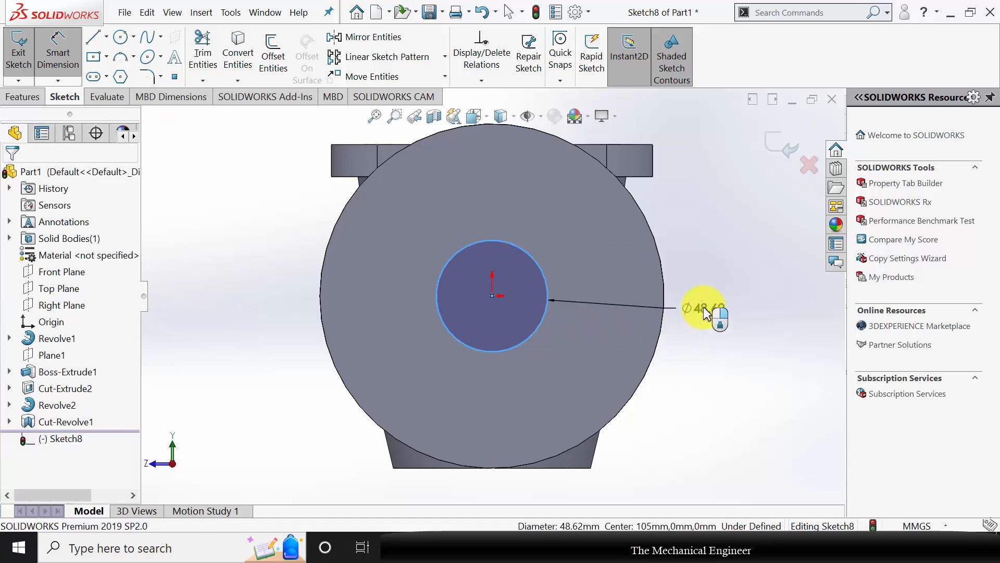
text(56)
key(Return)
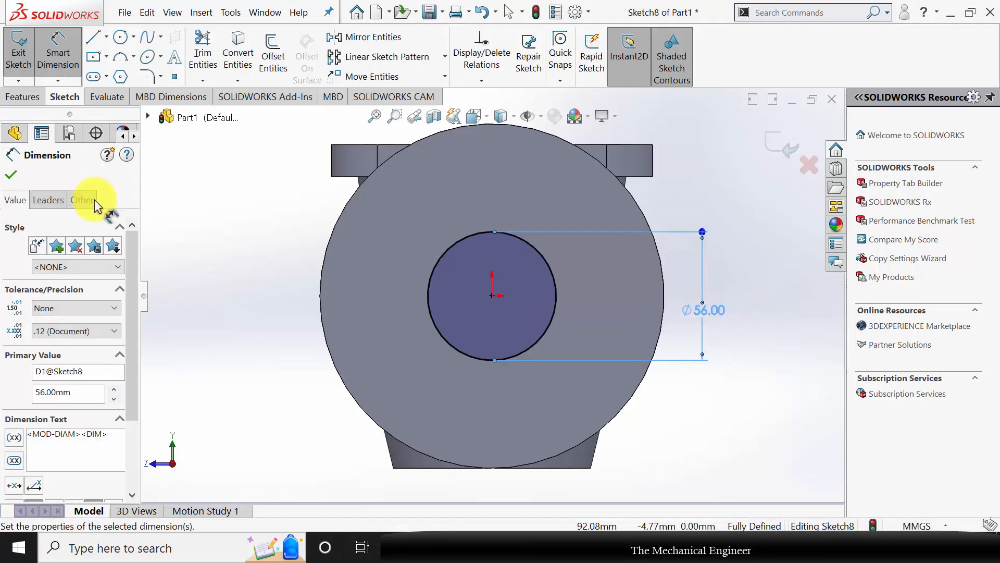
click(9, 178)
Extrude-cut the 56 mm circle with the Through All end condition to bore through both flanges.
click(21, 97)
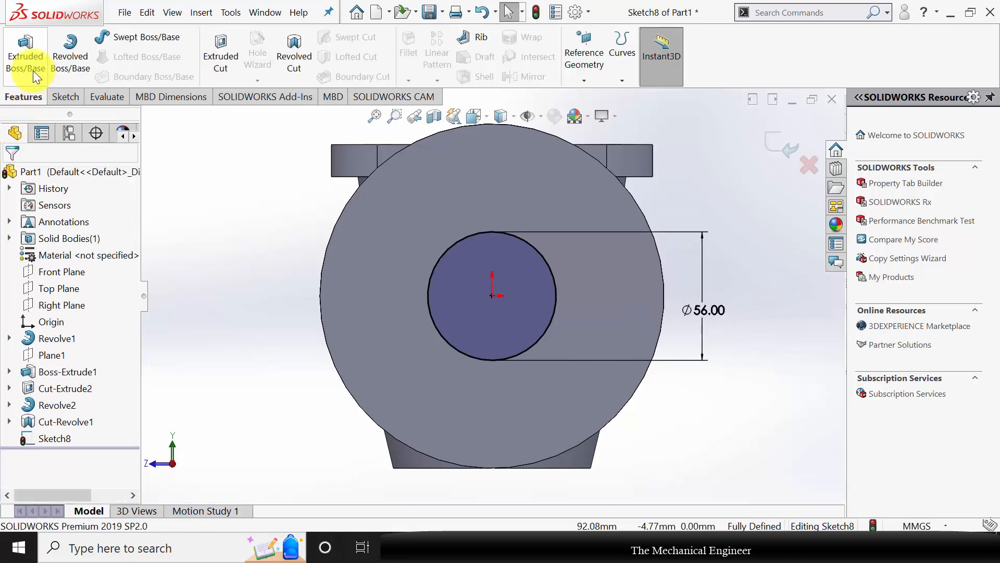
click(229, 59)
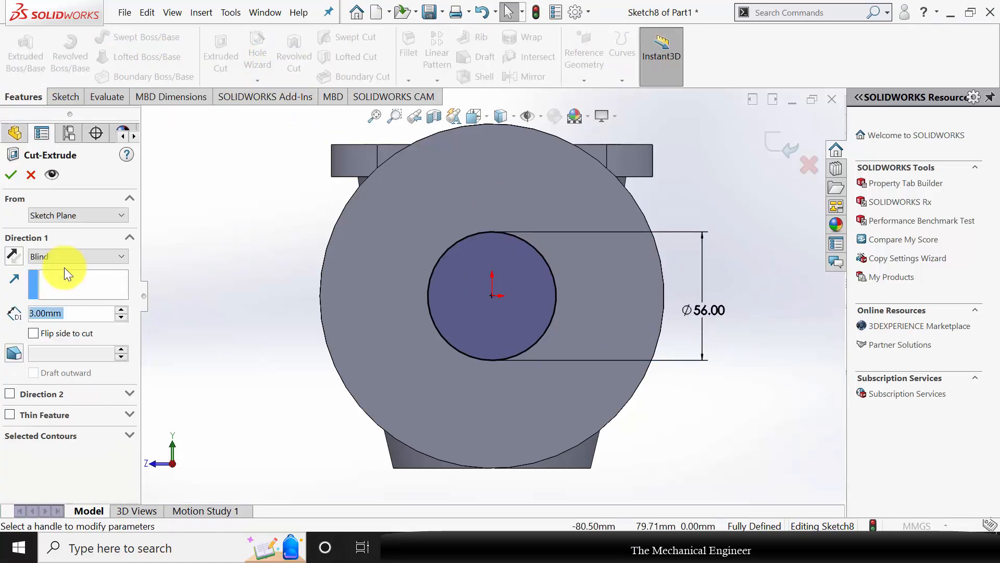
click(62, 259)
click(54, 282)
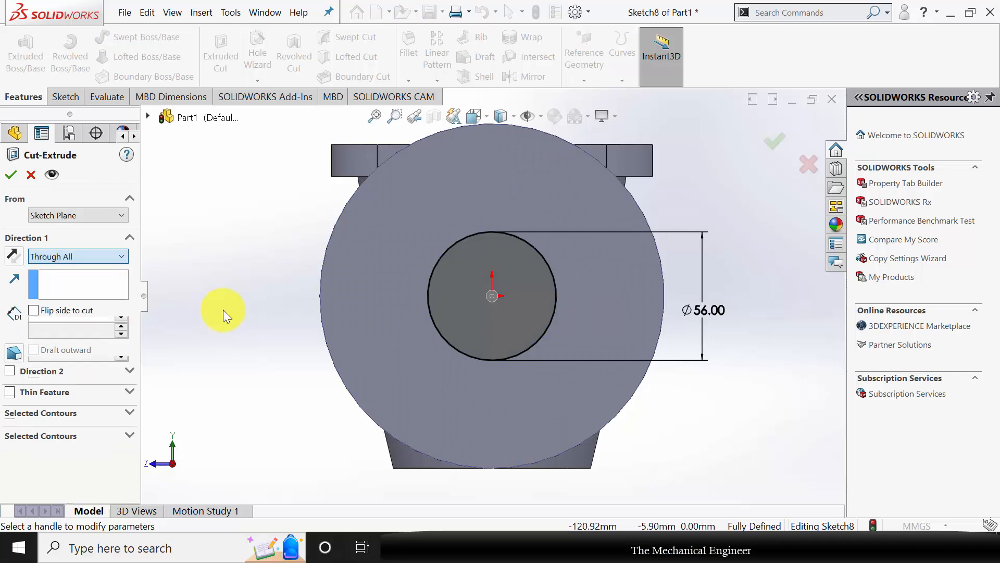
scroll(515, 353, up, 3)
middle_drag(516, 353, 582, 370)
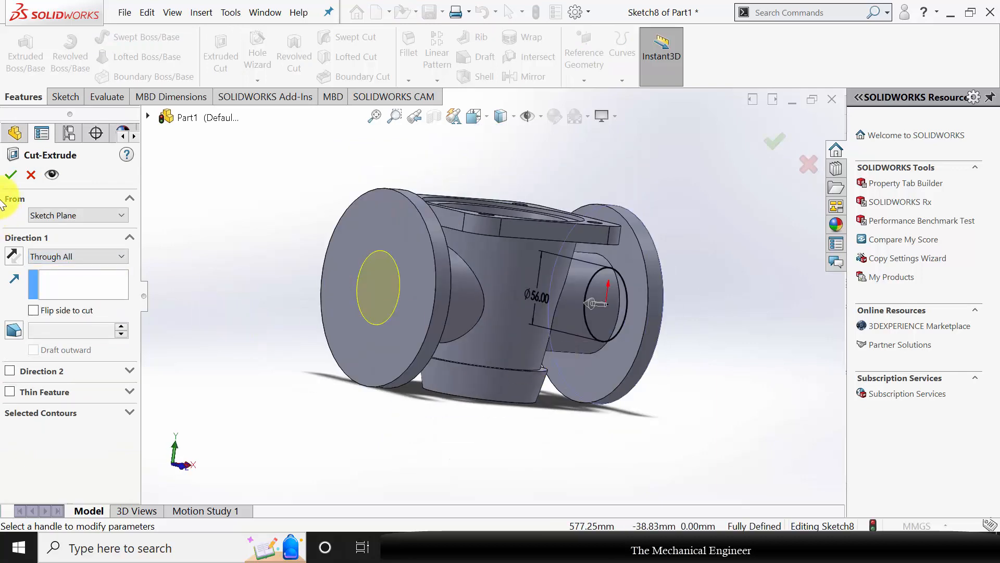
click(11, 175)
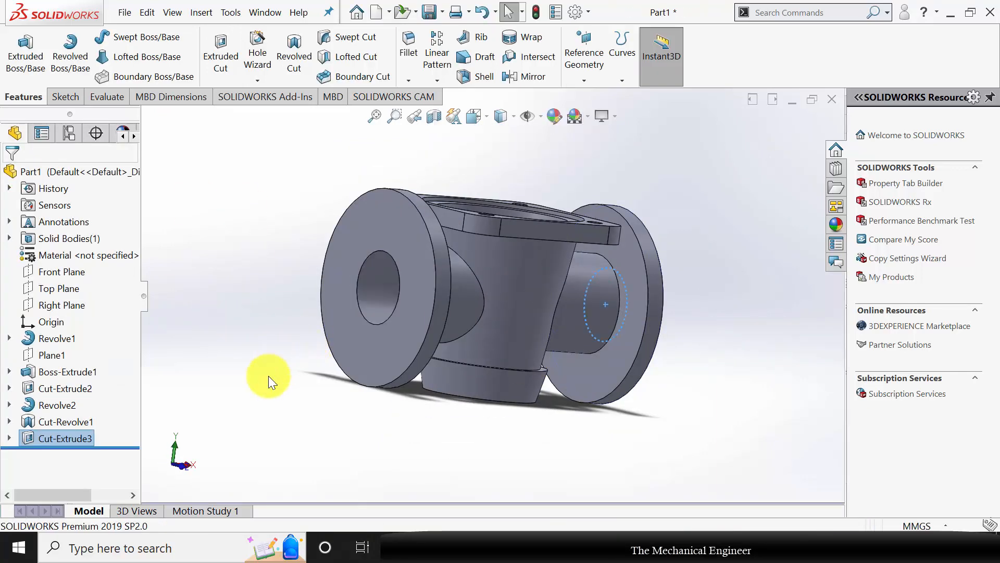
Start a sketch on the +X round flange's outer face and draw a circle about 14.8 mm in diameter directly above the bore.
middle_drag(408, 411, 263, 373)
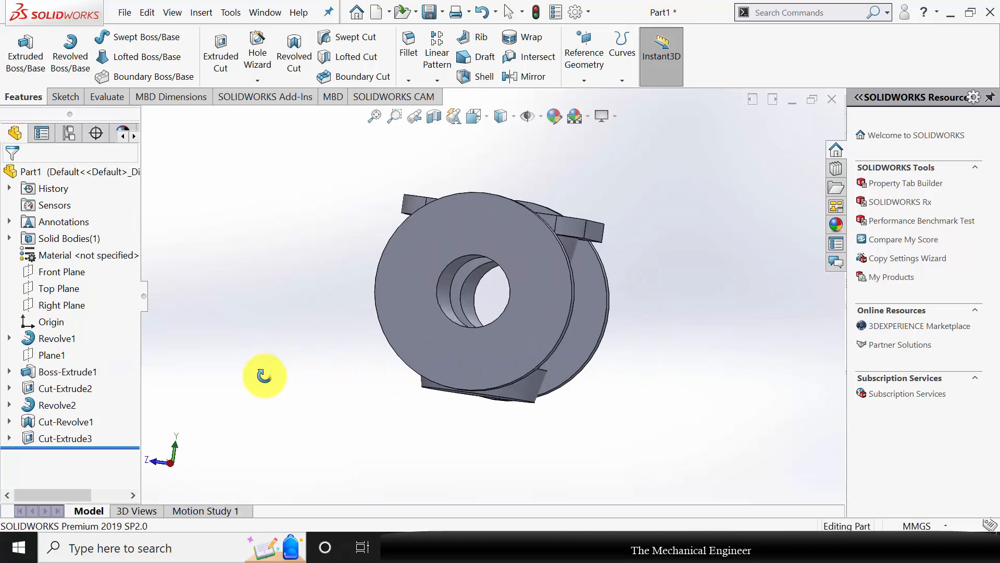
click(567, 236)
click(621, 204)
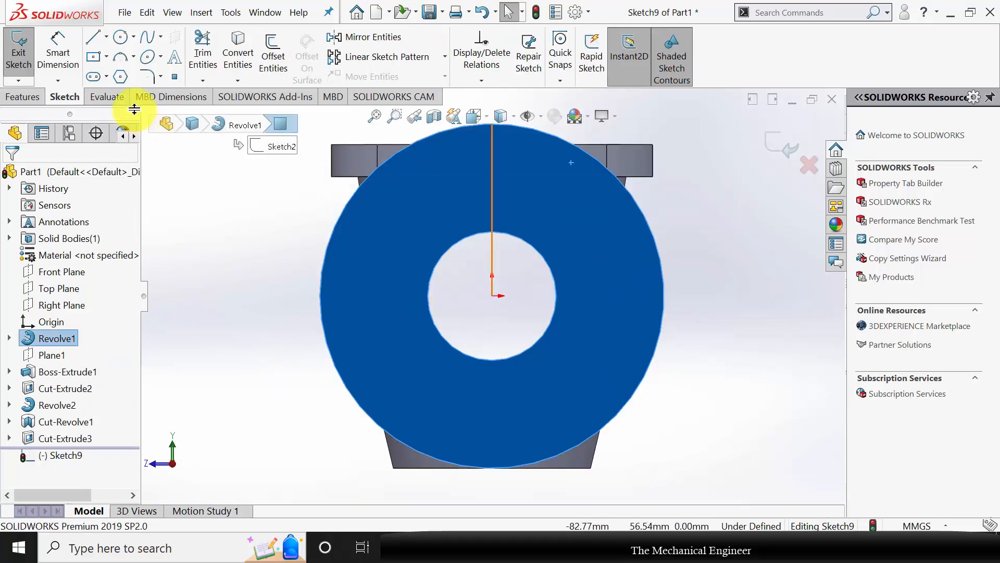
click(120, 37)
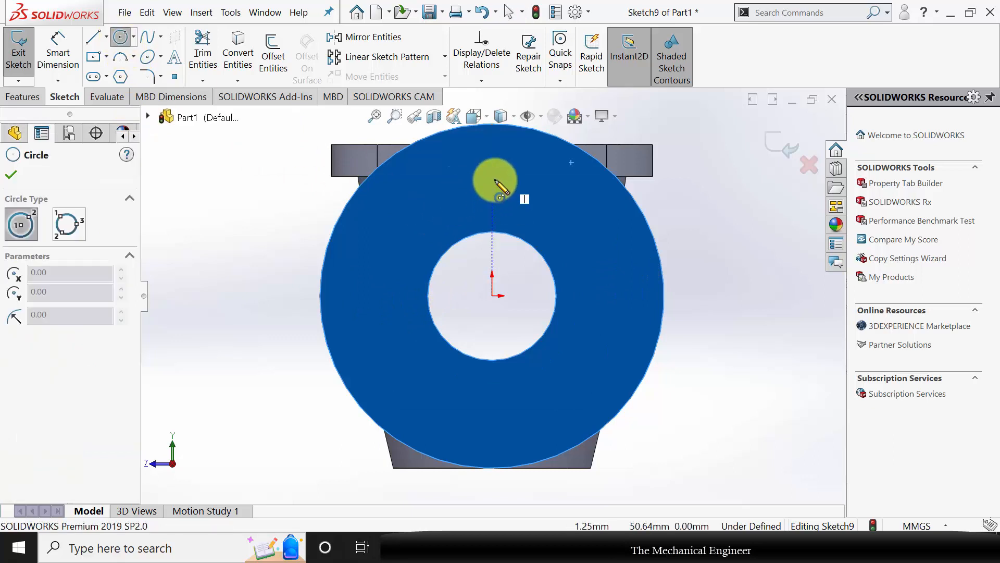
click(494, 179)
click(508, 183)
click(11, 176)
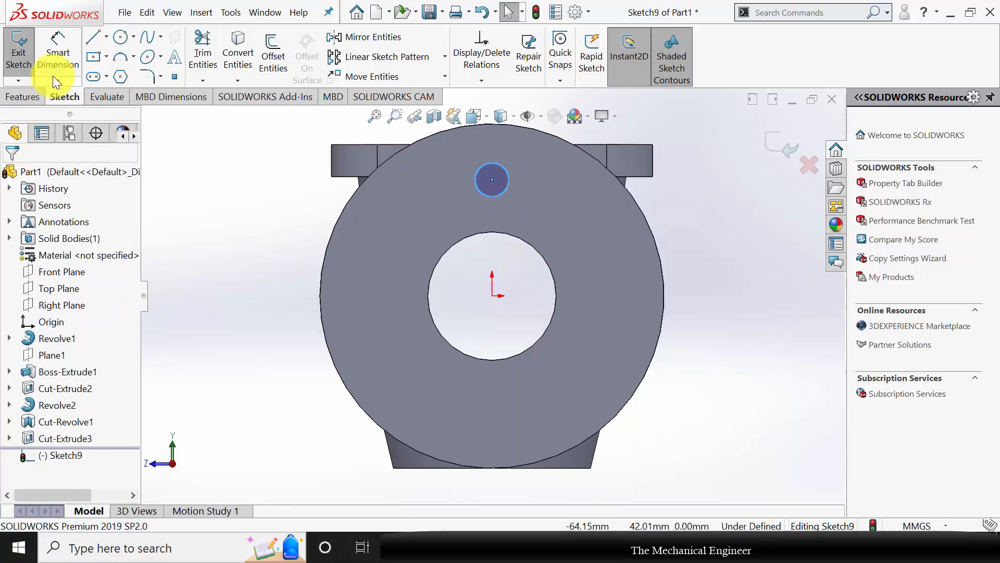
Dimension the small bolt-hole circle's diameter as 15 mm.
click(56, 66)
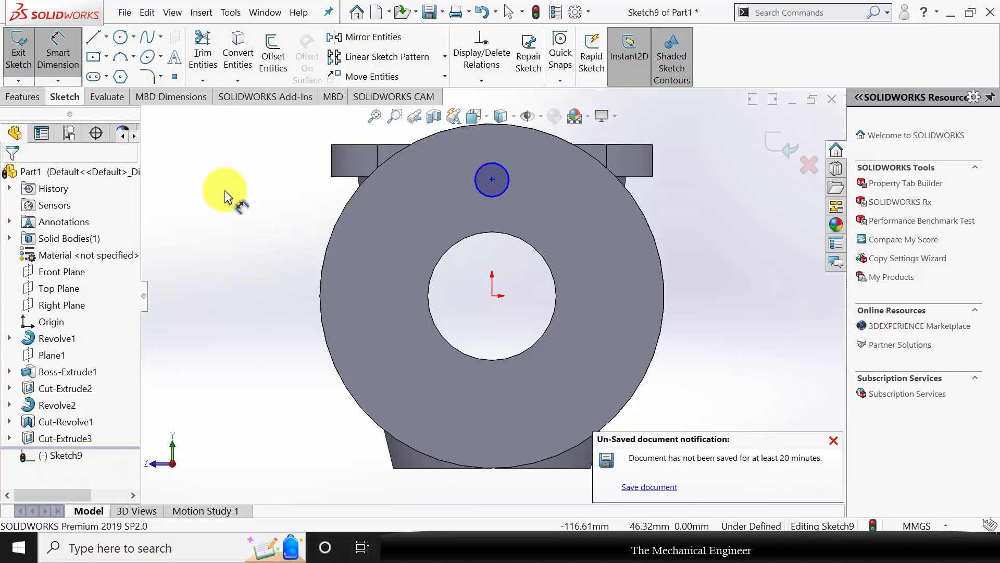
click(505, 192)
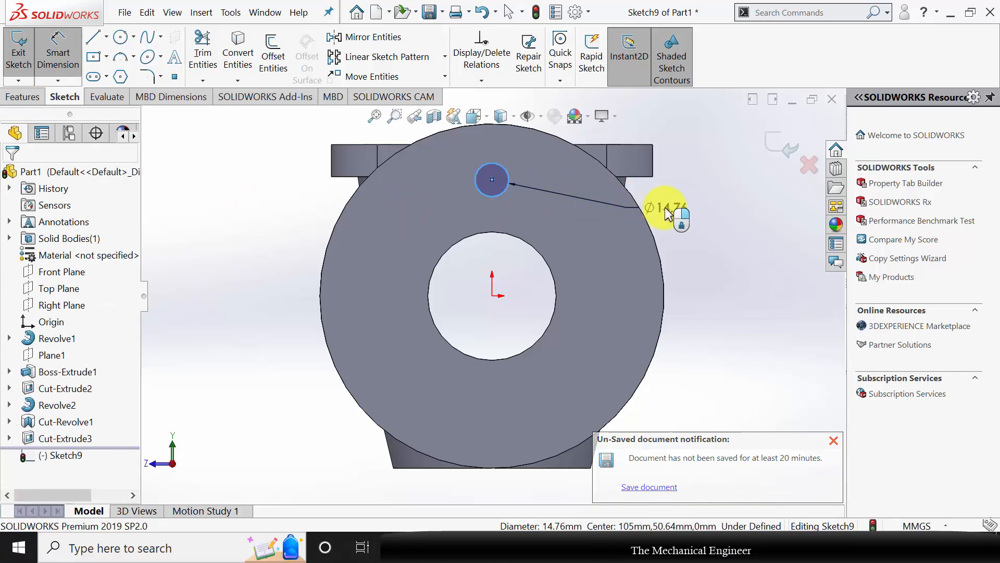
click(667, 213)
text(15)
key(Return)
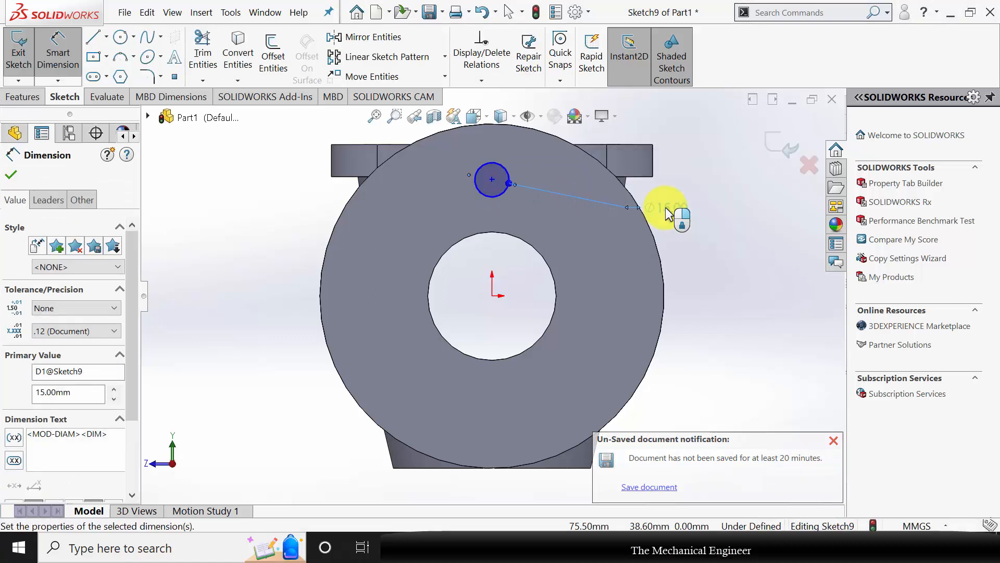
Dimension the vertical distance from the origin to the 15 mm circle's centre as 60 mm.
click(494, 179)
click(492, 296)
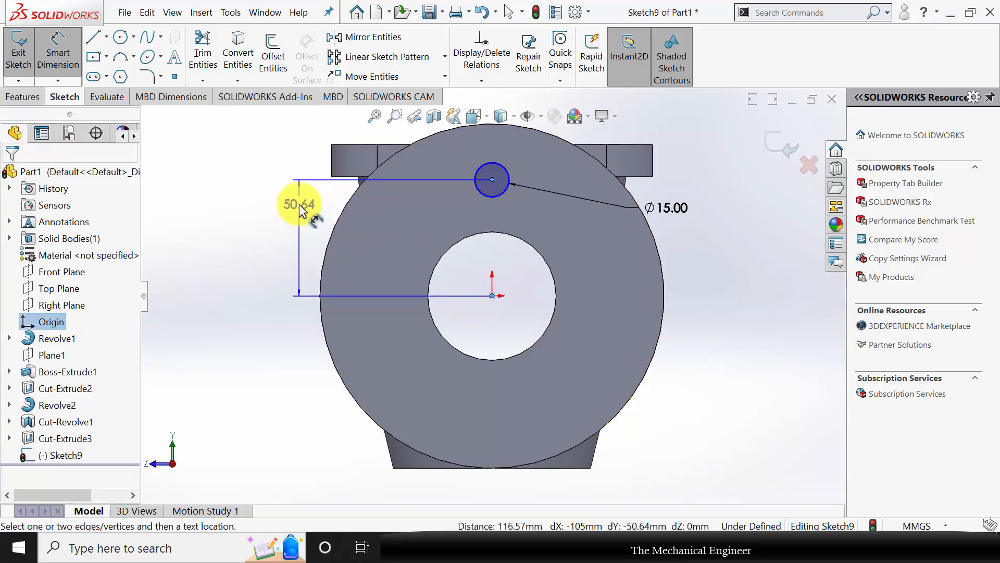
click(293, 211)
text(60)
key(Return)
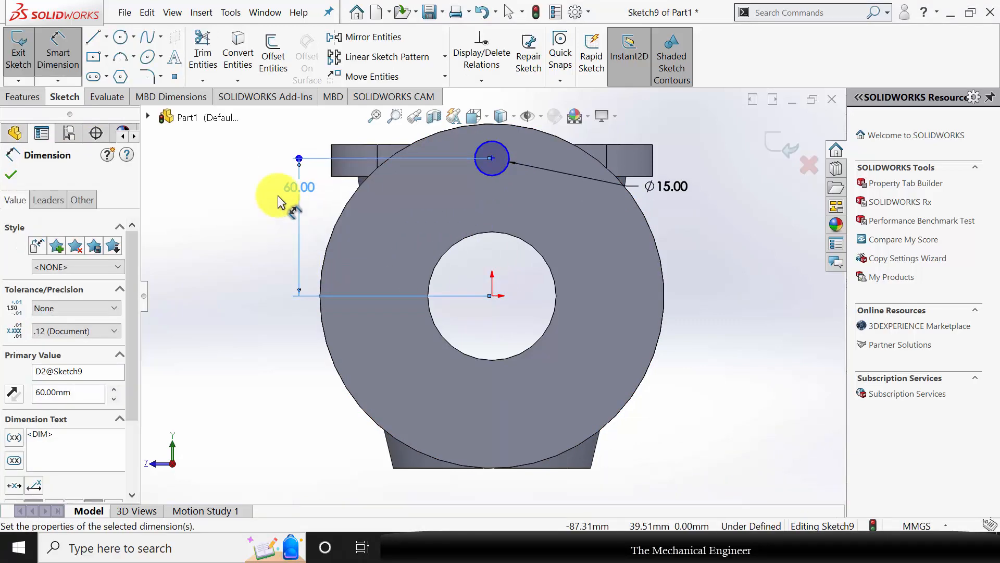
key(Escape)
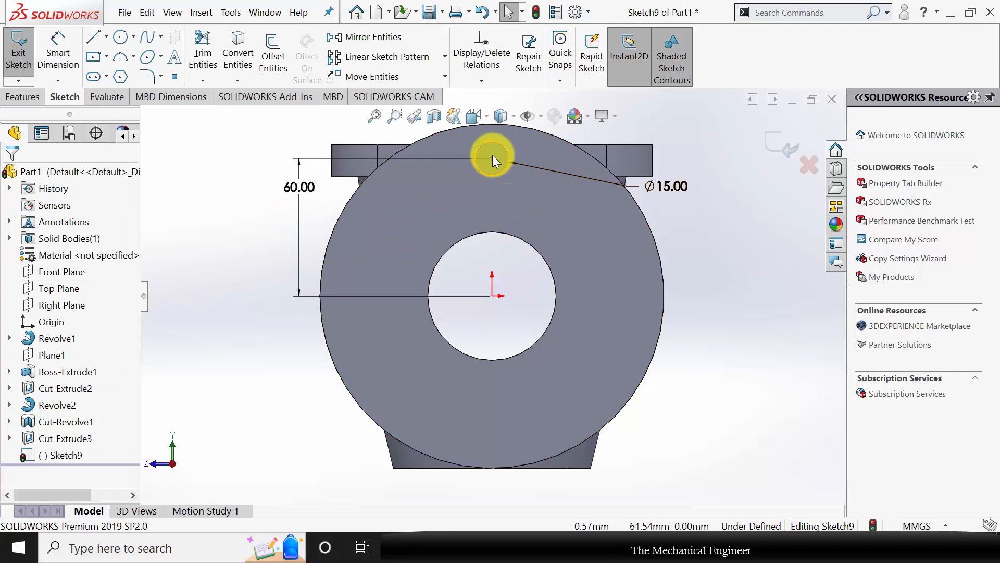
Add a Vertical relation between the 15 mm circle's centre and the origin.
click(489, 158)
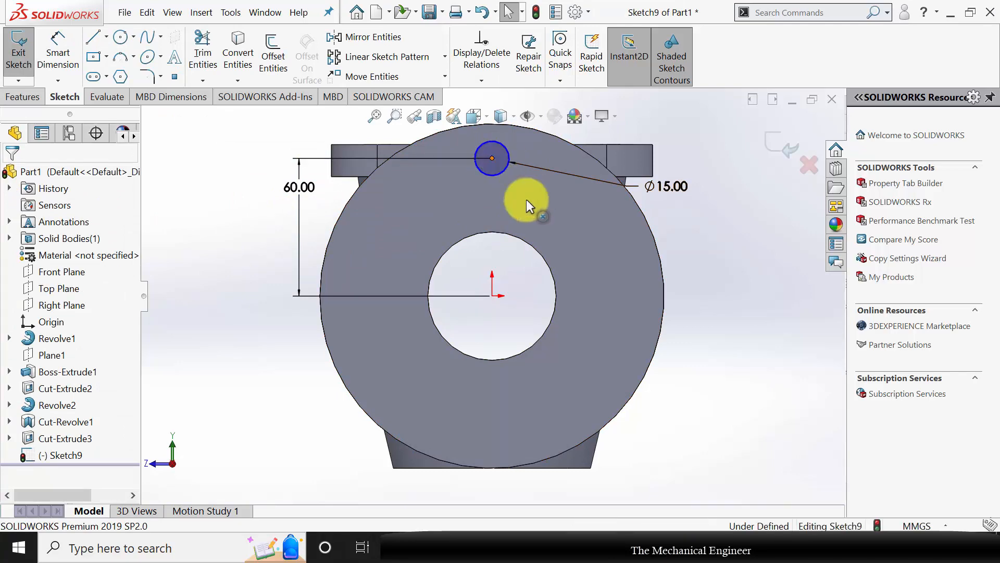
ctrl+click(492, 295)
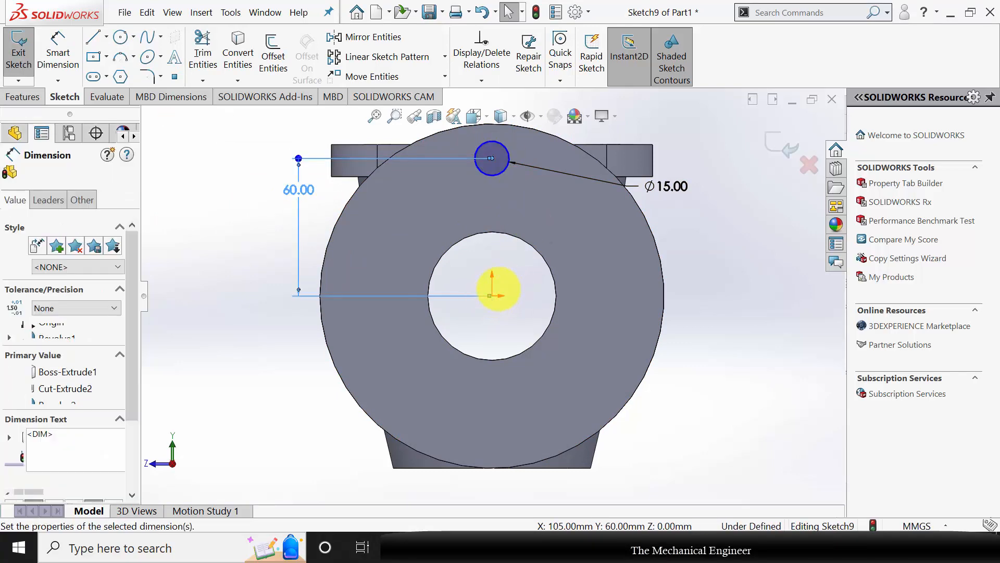
click(502, 288)
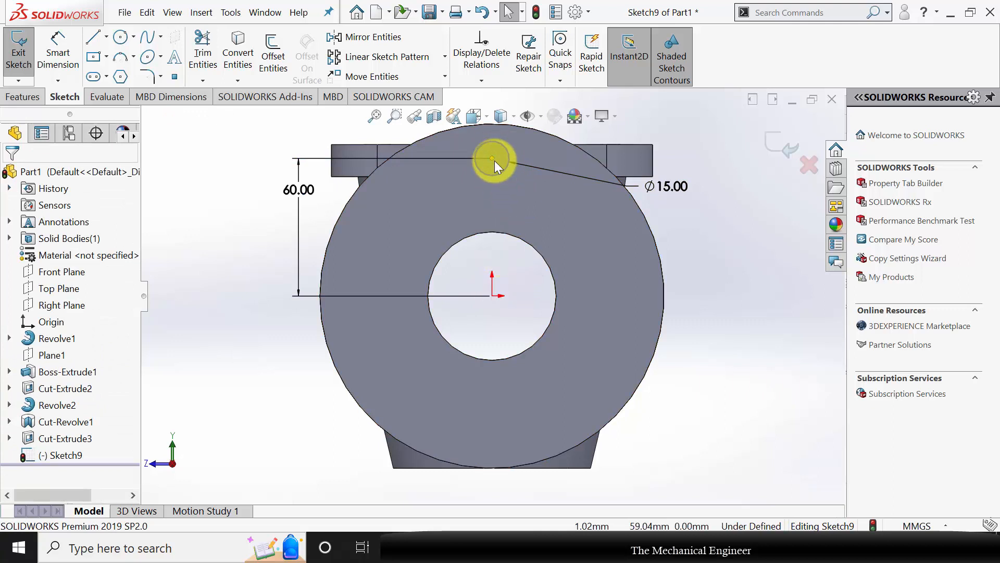
ctrl+click(494, 296)
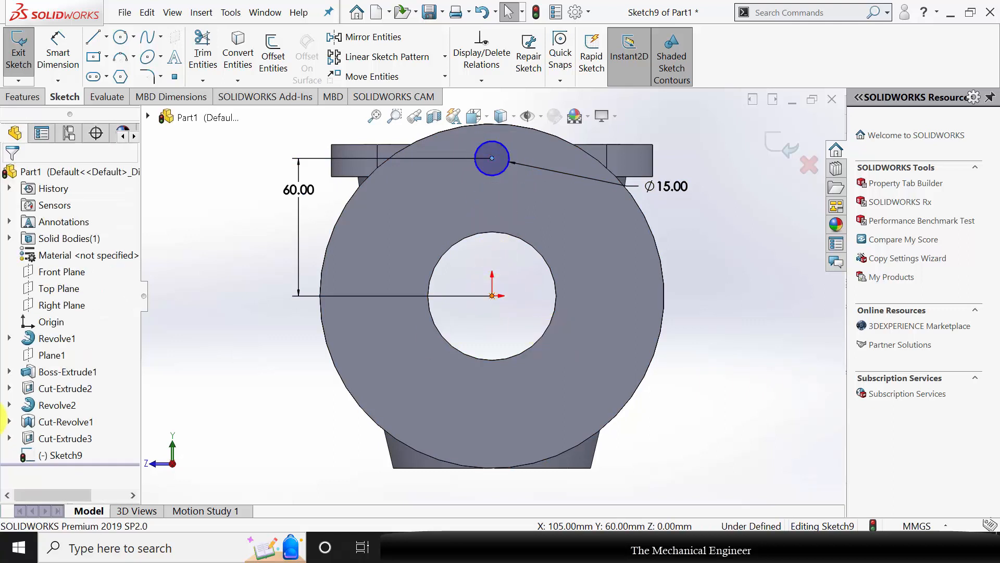
click(21, 392)
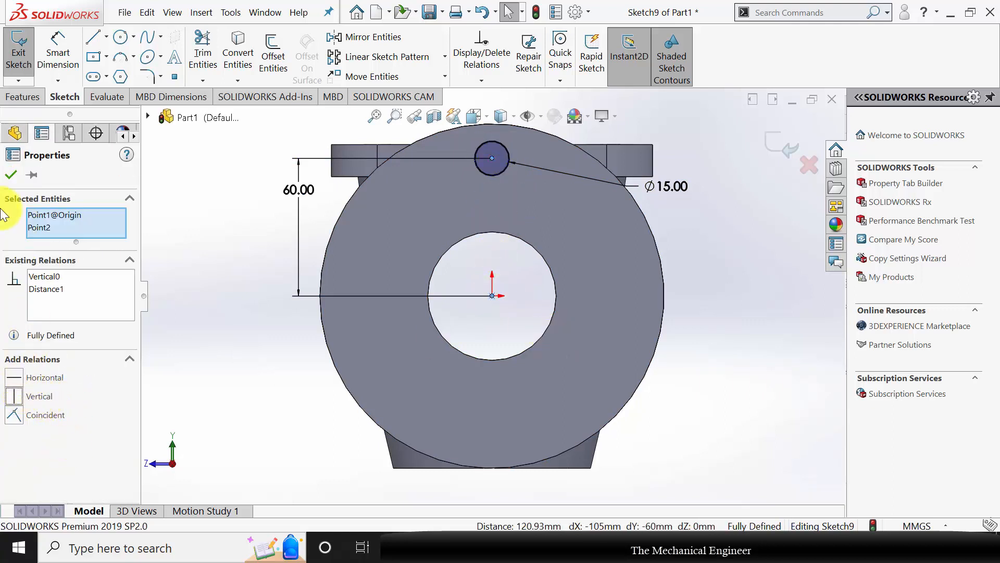
click(10, 175)
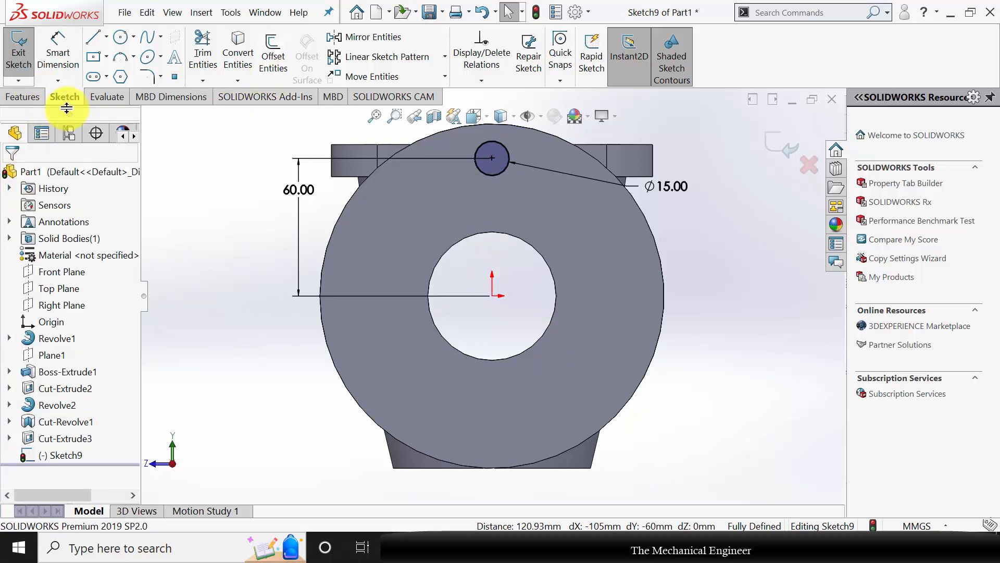
Pattern the 15 mm circle about the origin with a circular sketch pattern of 4 equally spaced instances over 360 degrees.
click(444, 59)
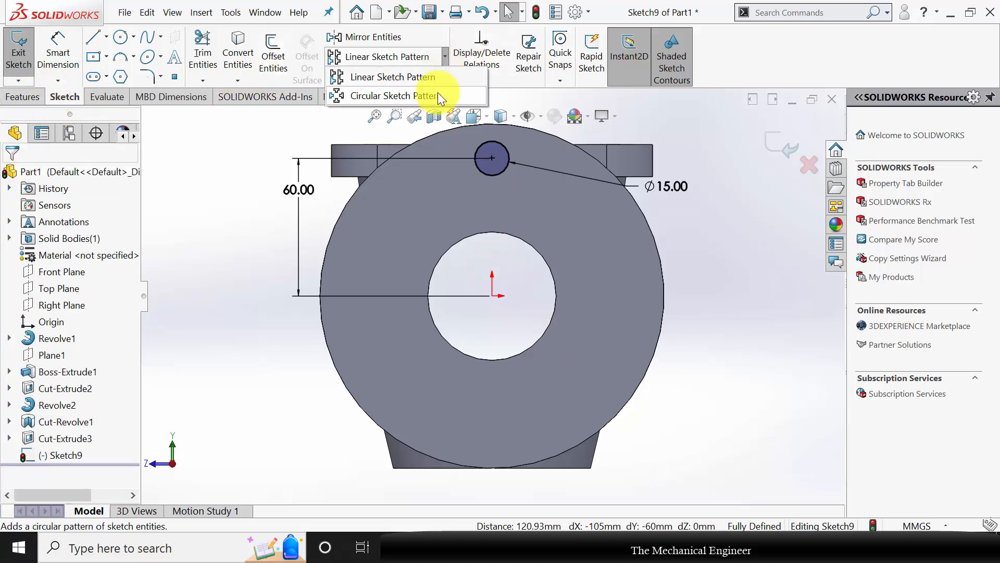
click(440, 95)
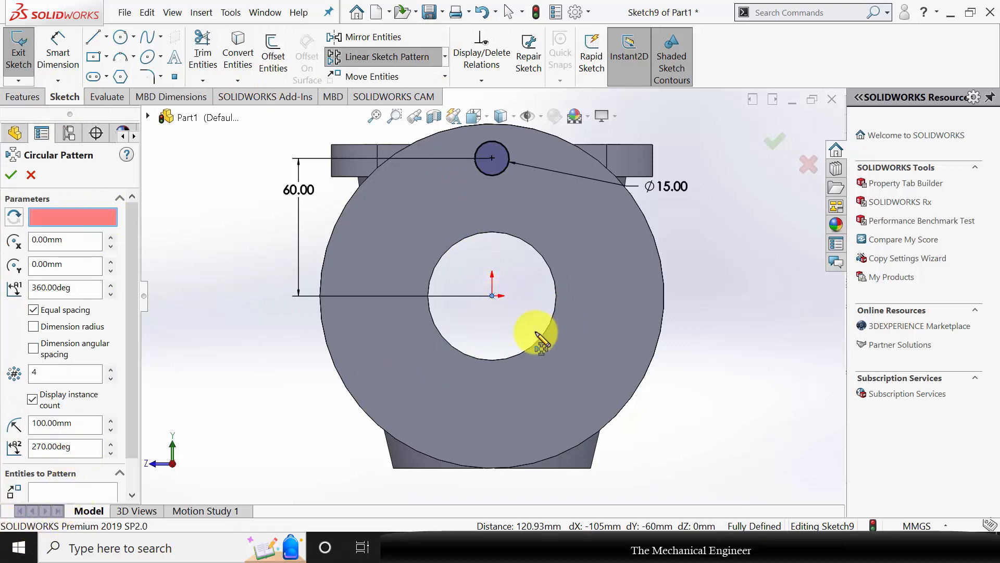
click(493, 296)
click(78, 490)
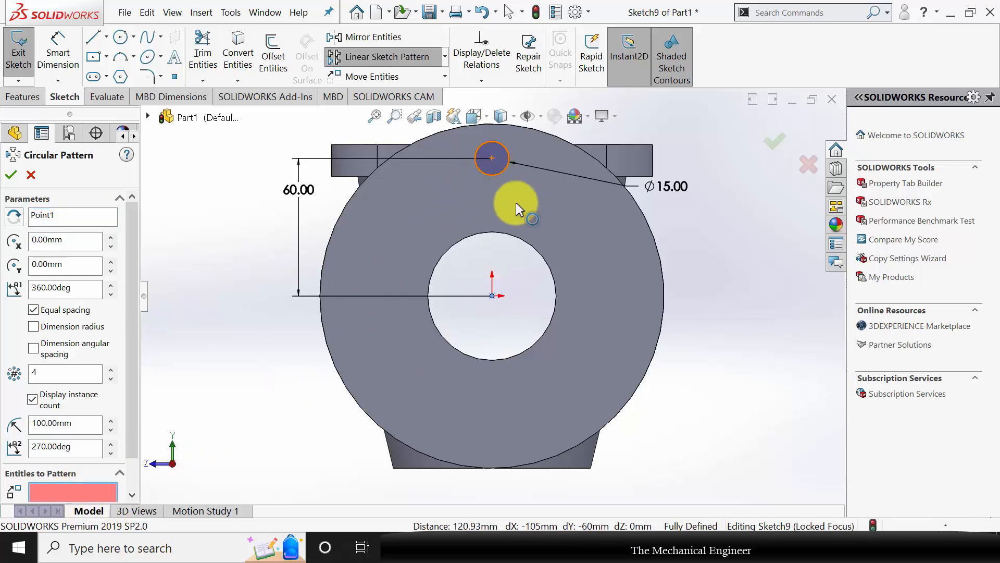
click(498, 168)
click(10, 175)
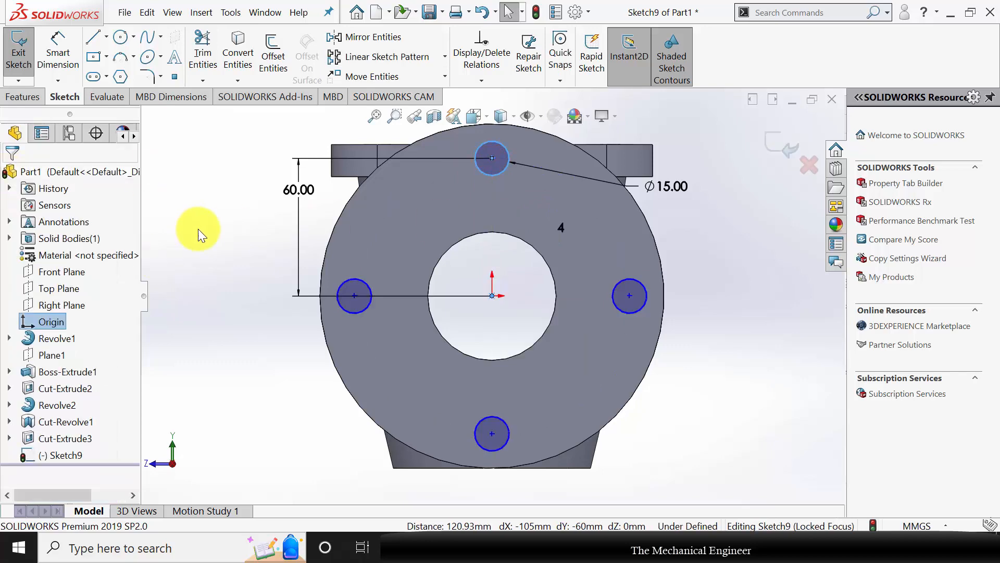
Extrude-cut the four bolt-hole circles with the Up To Surface end condition, ending at the same flange's inner face.
click(21, 97)
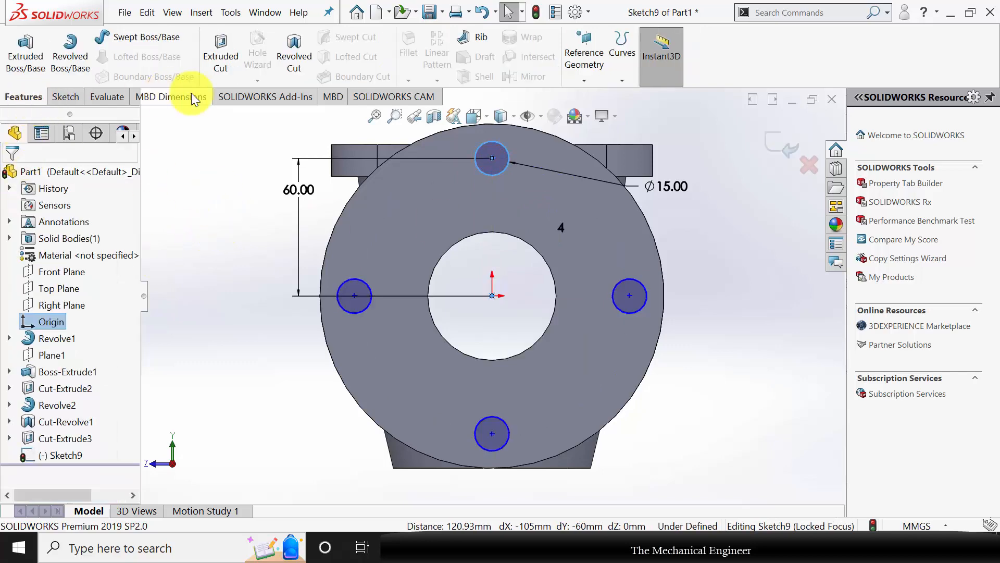
click(240, 54)
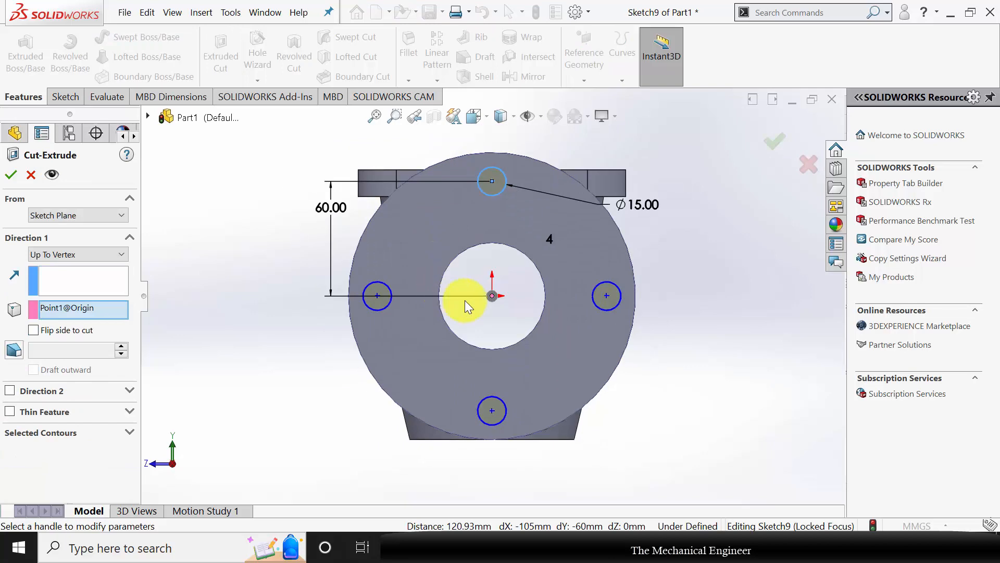
middle_drag(464, 300, 565, 333)
click(76, 257)
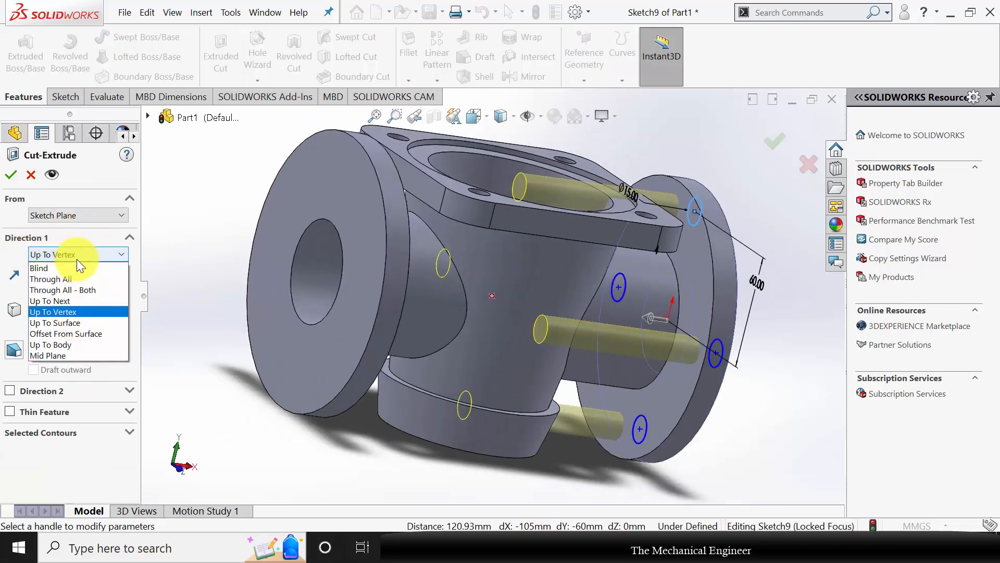
click(83, 323)
click(697, 282)
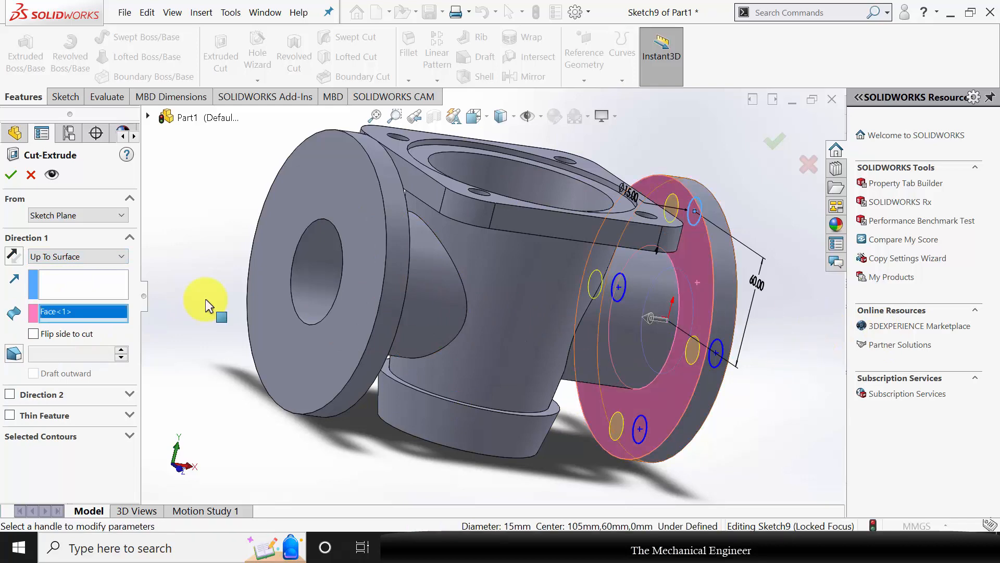
key(Return)
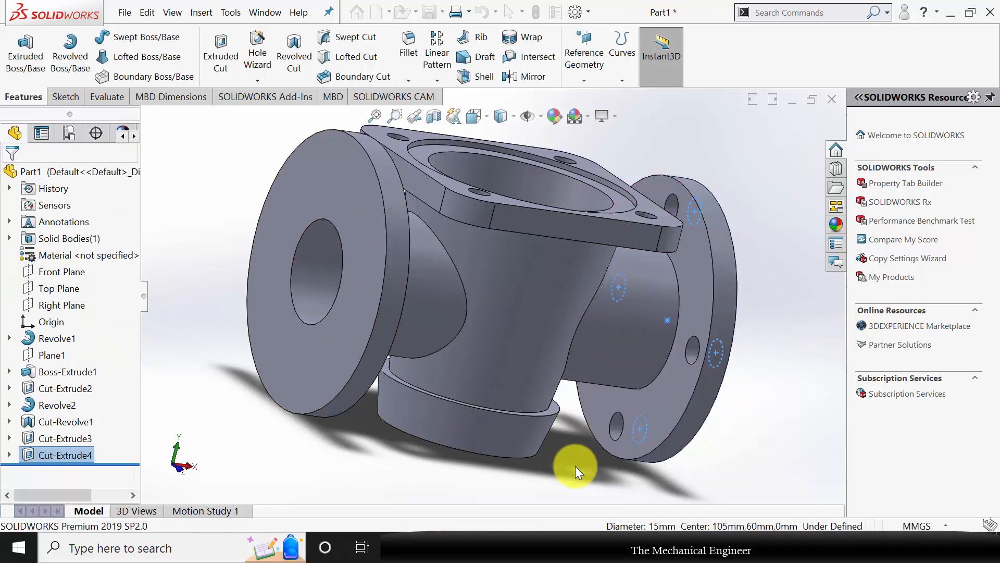
Start a sketch on the opposite round flange's outer face and draw a circle about 20.4 mm in diameter directly above the bore.
click(336, 197)
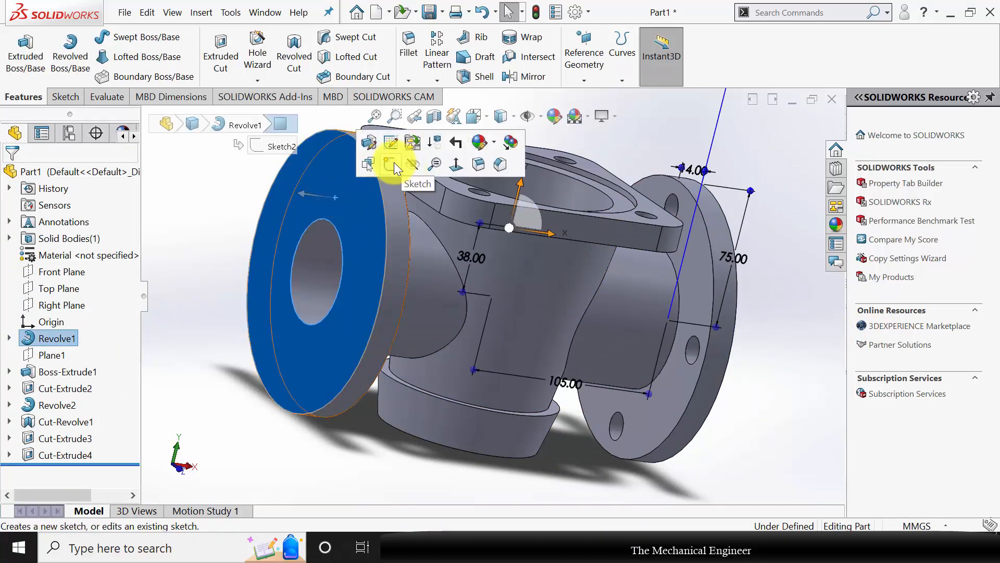
click(392, 164)
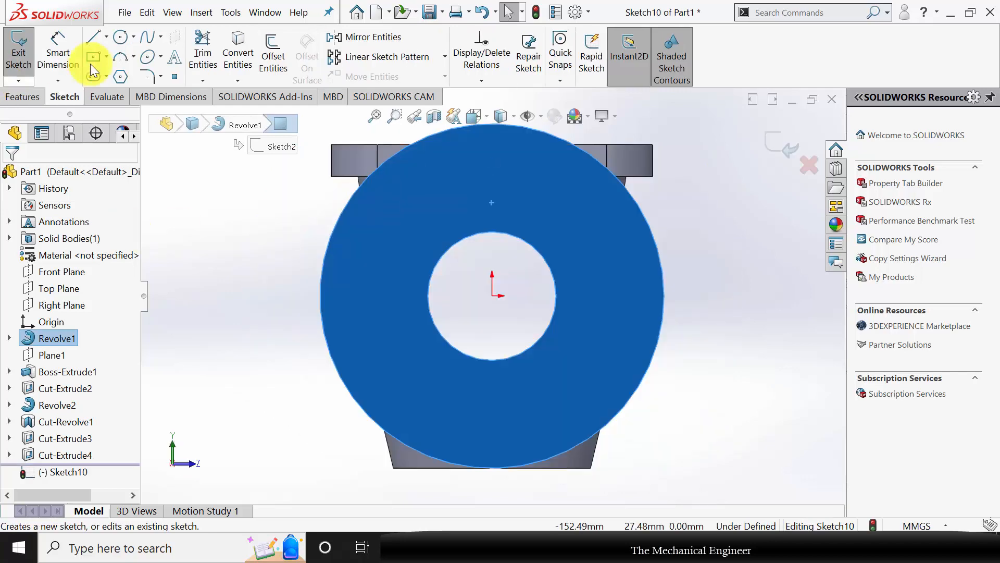
click(125, 37)
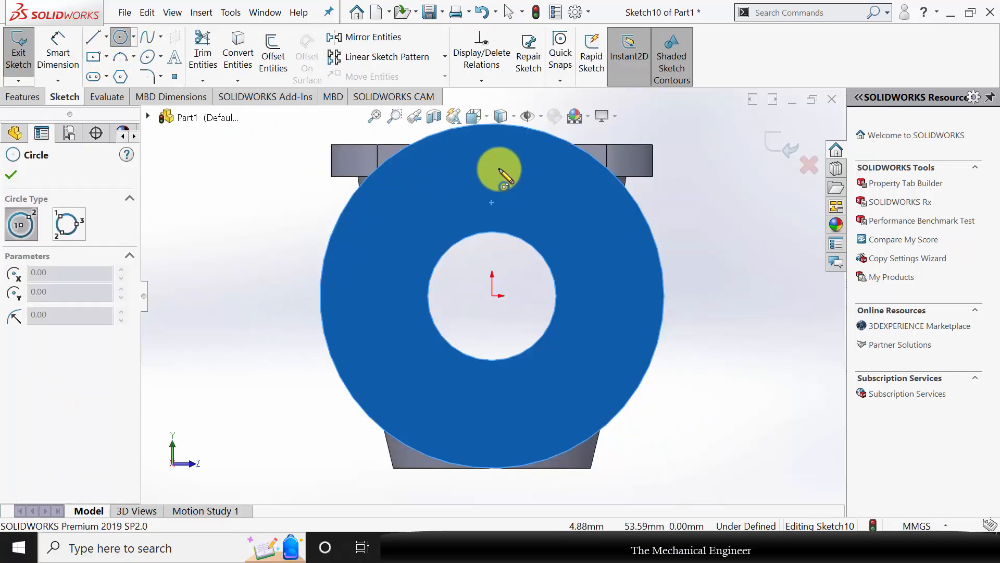
click(492, 162)
click(514, 177)
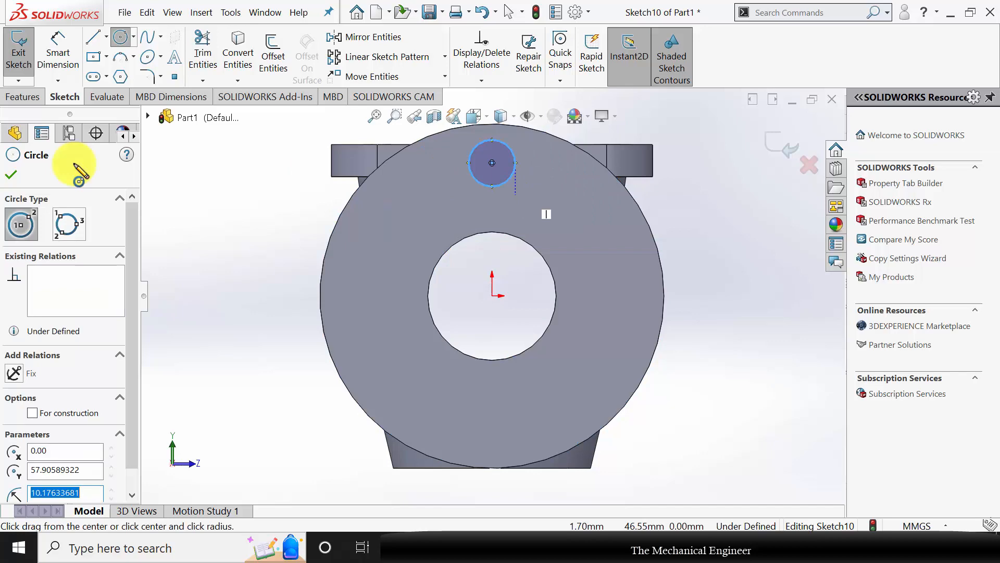
click(10, 174)
Set the diameter of the new circle on the opposite flange to 15 mm with a dimension.
click(58, 52)
click(480, 180)
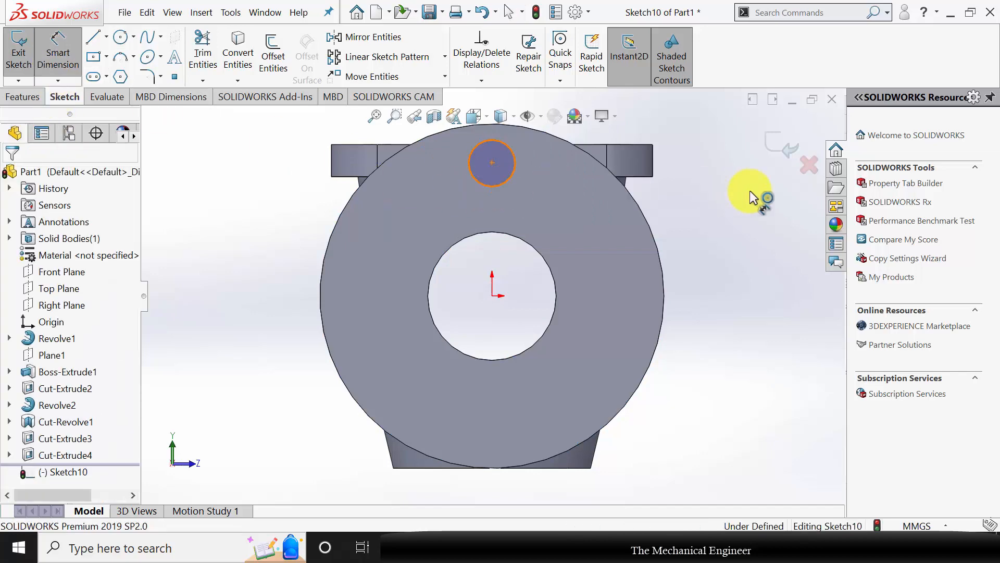
click(735, 200)
text(15)
key(Return)
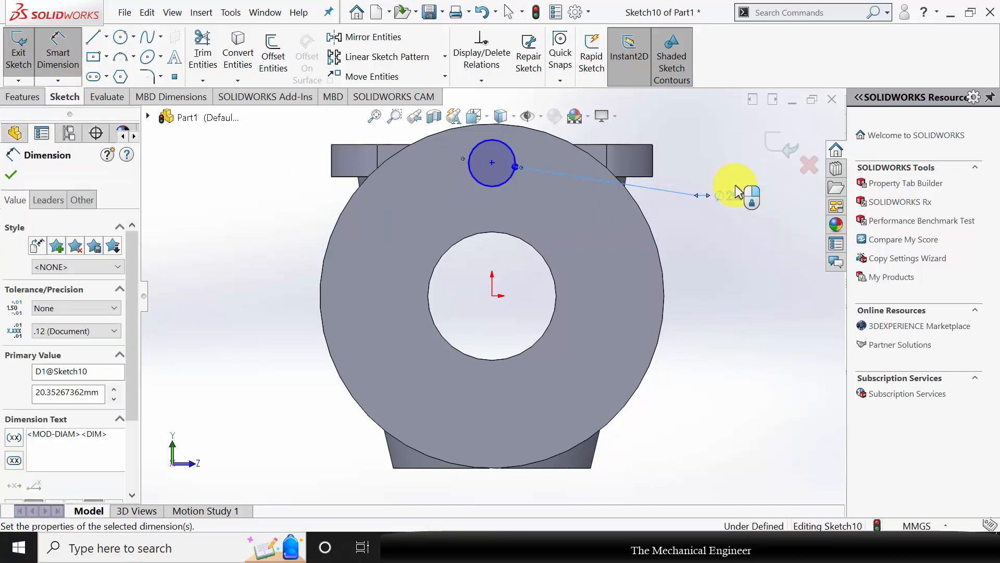
Dimension the vertical distance between the opposite flange's hole circle centre and the origin as 60 mm.
click(493, 162)
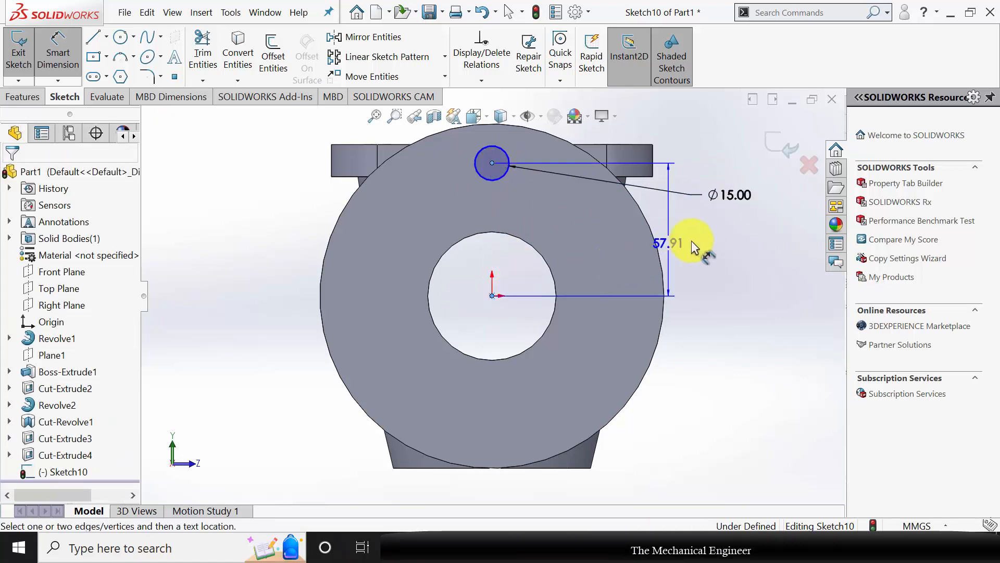
click(699, 240)
text(60)
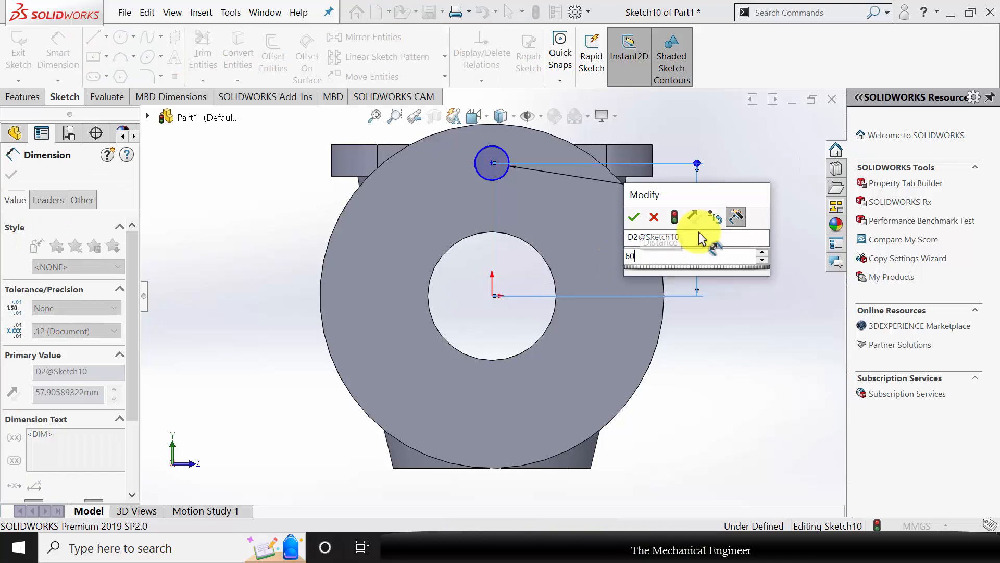
key(Return)
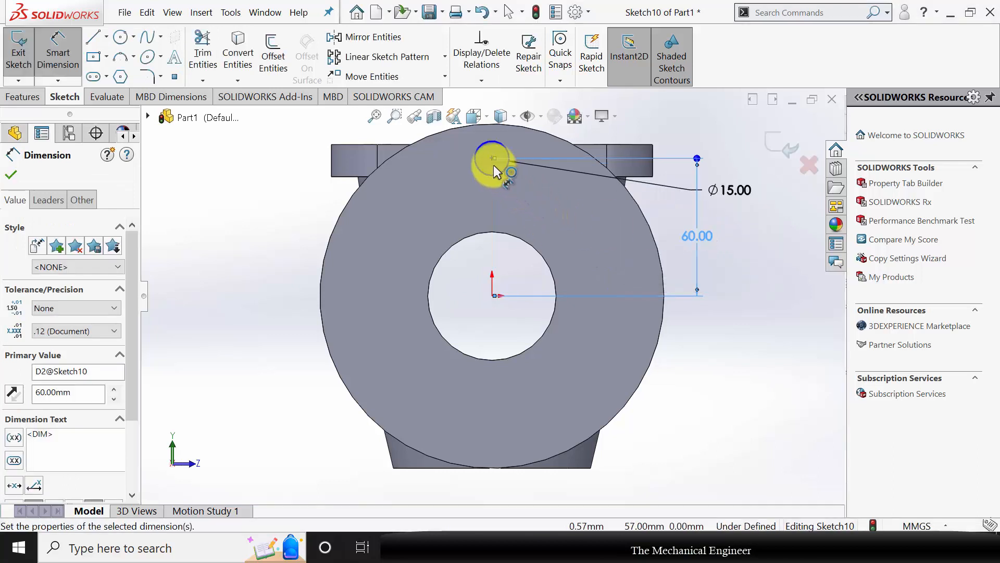
key(Escape)
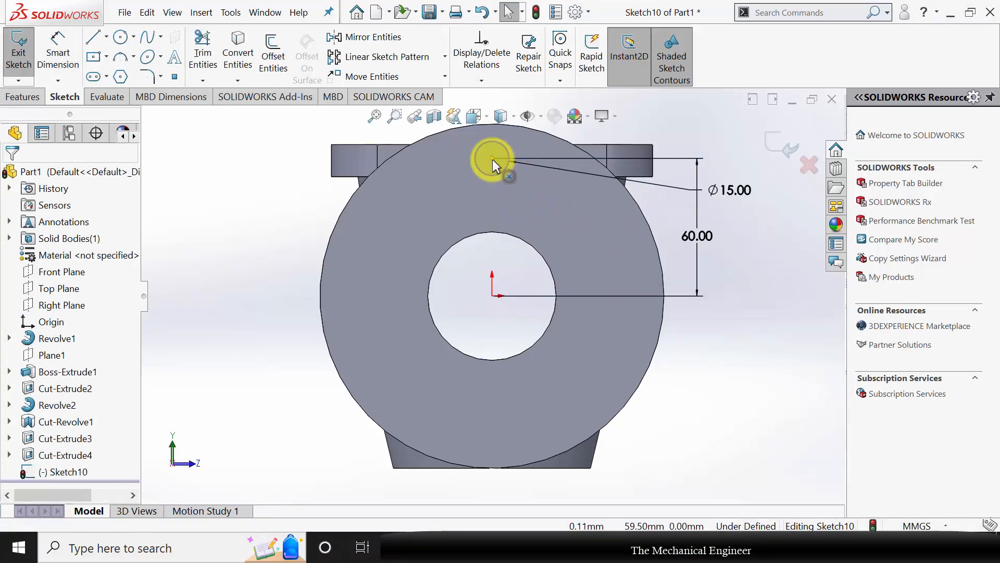
Add a vertical relation between the 15 mm circle's centre and the origin.
click(492, 159)
ctrl+click(492, 295)
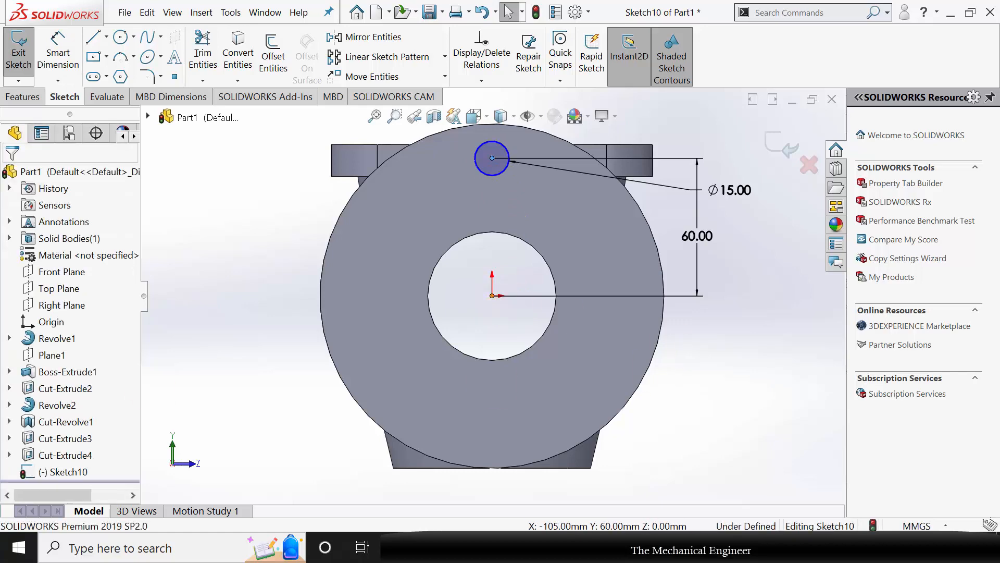
click(19, 396)
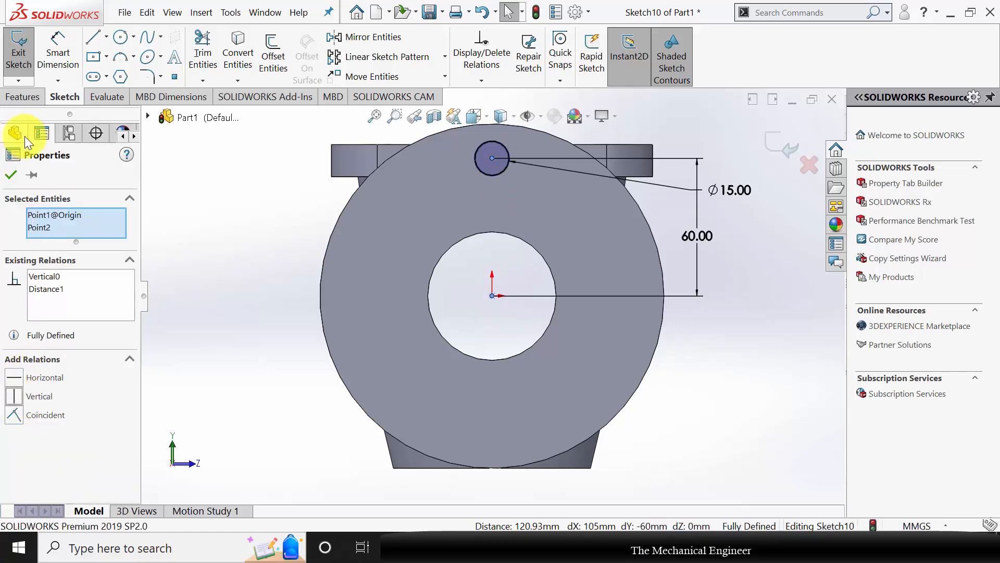
click(13, 175)
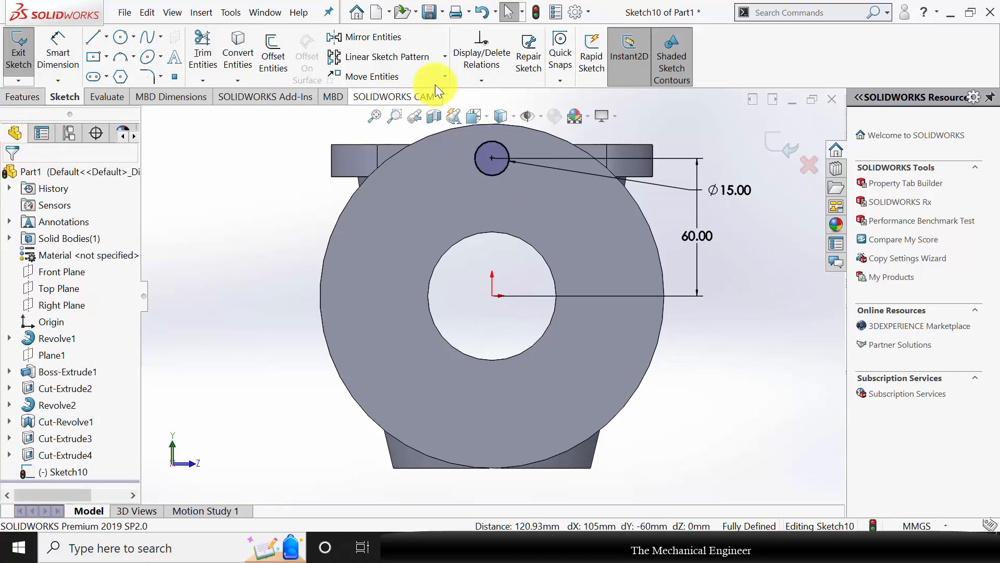
Create a circular sketch pattern of the 15 mm circle about the origin, with 4 equally spaced instances over 360 degrees.
click(444, 57)
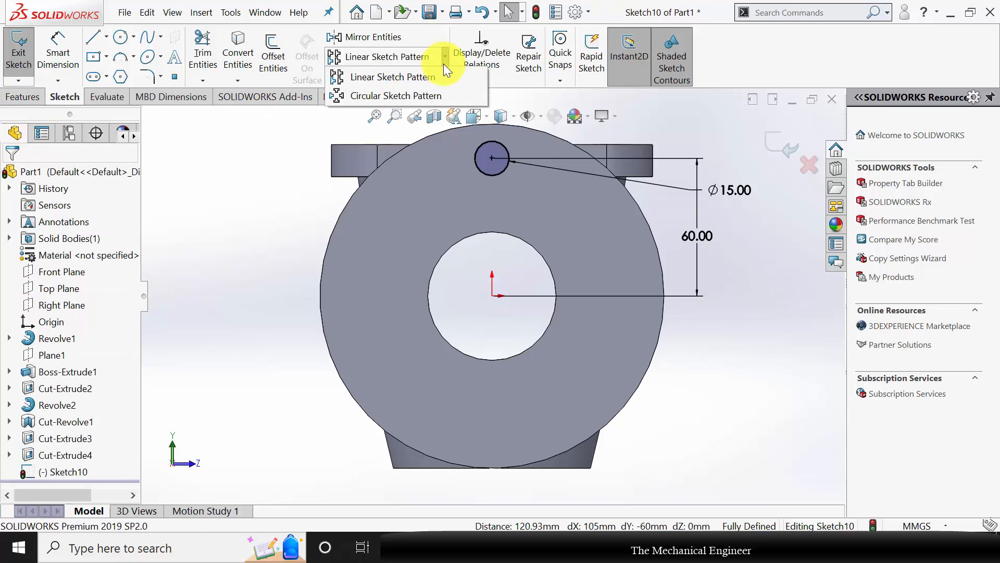
click(418, 97)
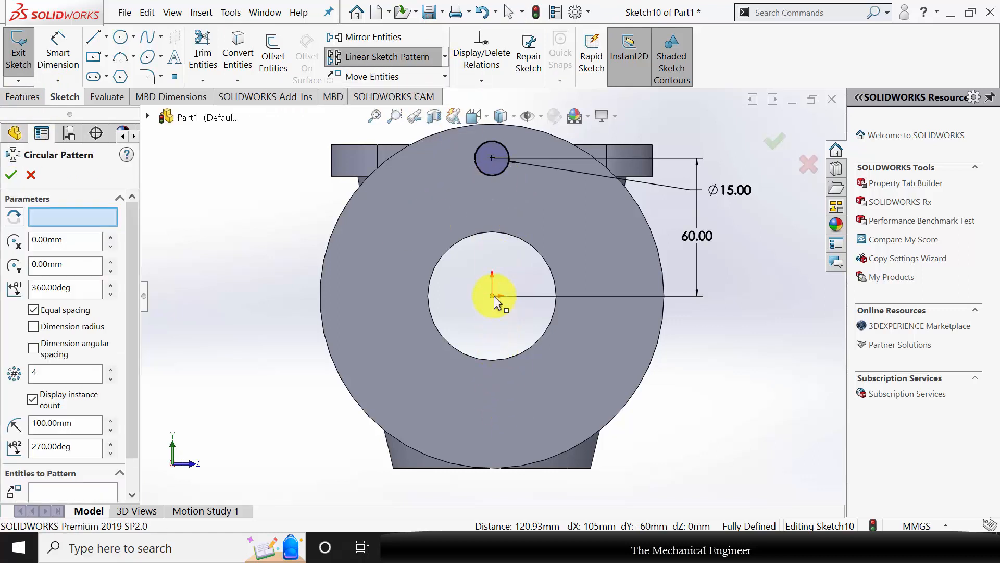
click(68, 217)
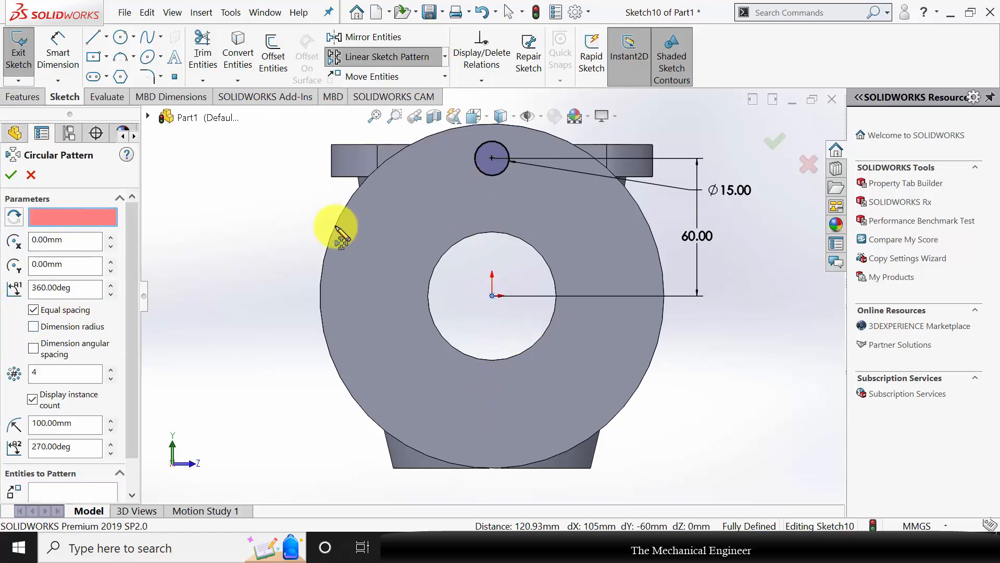
click(492, 295)
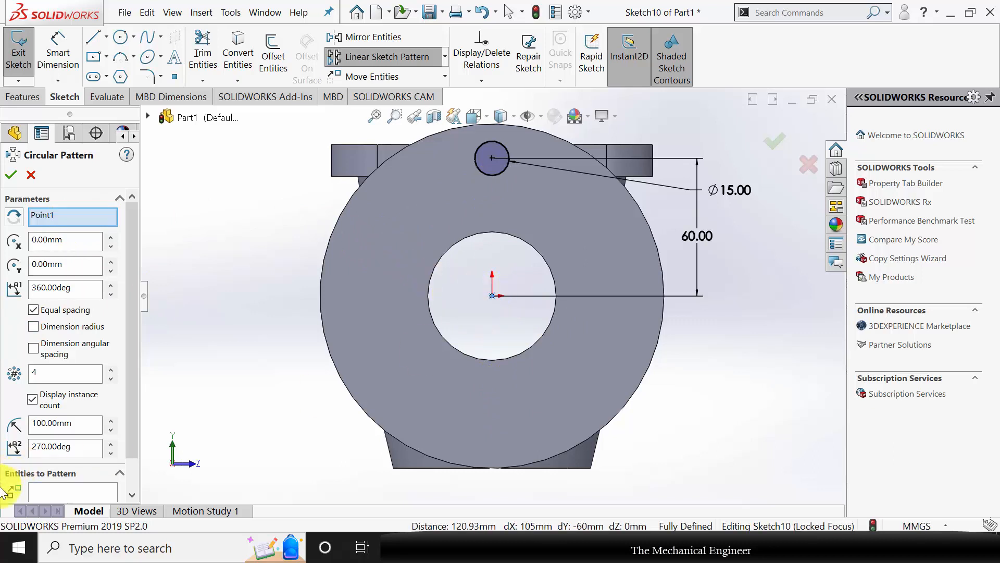
click(98, 491)
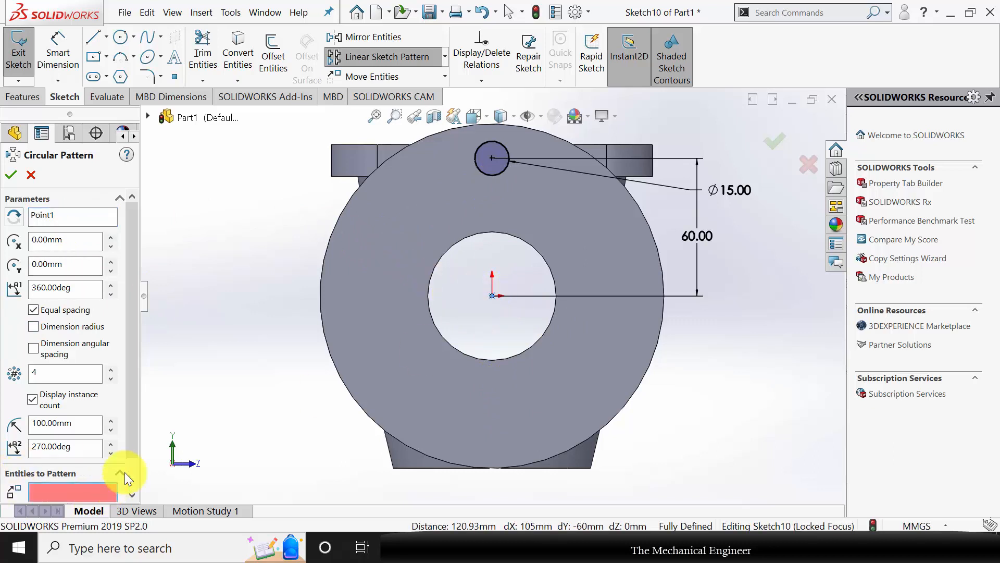
click(501, 175)
click(566, 252)
click(12, 176)
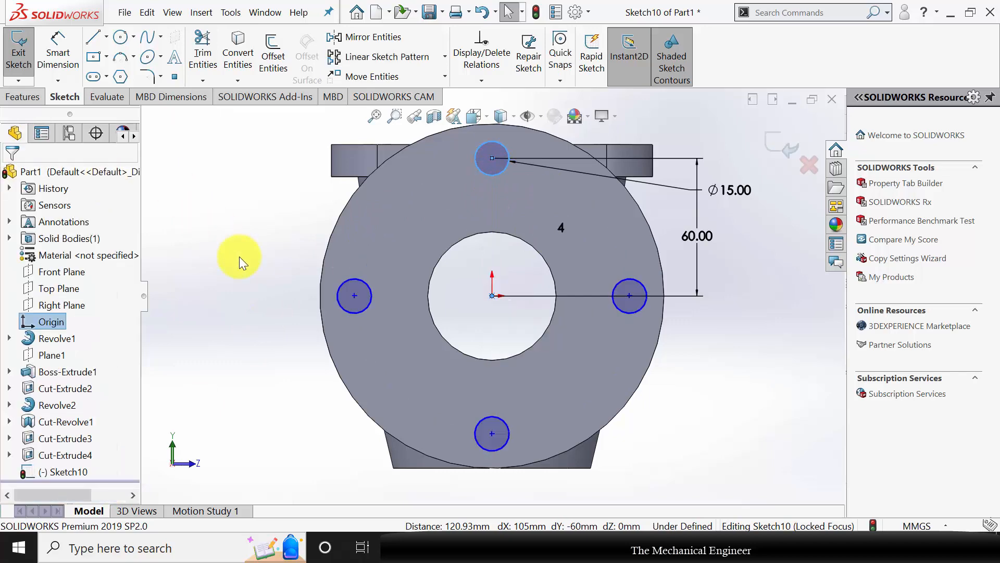
Extrude-cut the patterned circles with the Up To Surface end condition, ending at the inner face of the flange they are sketched on.
click(22, 96)
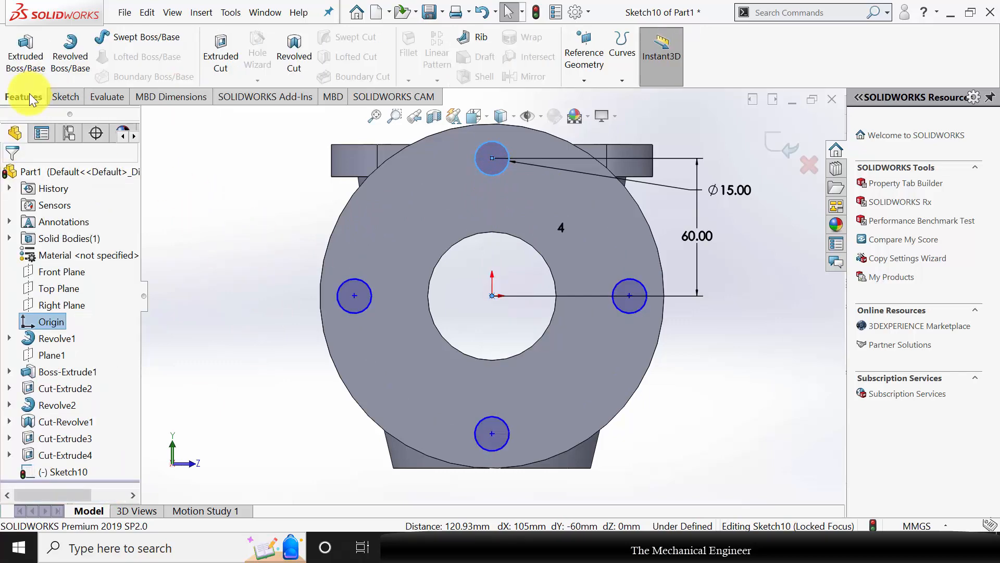
click(221, 59)
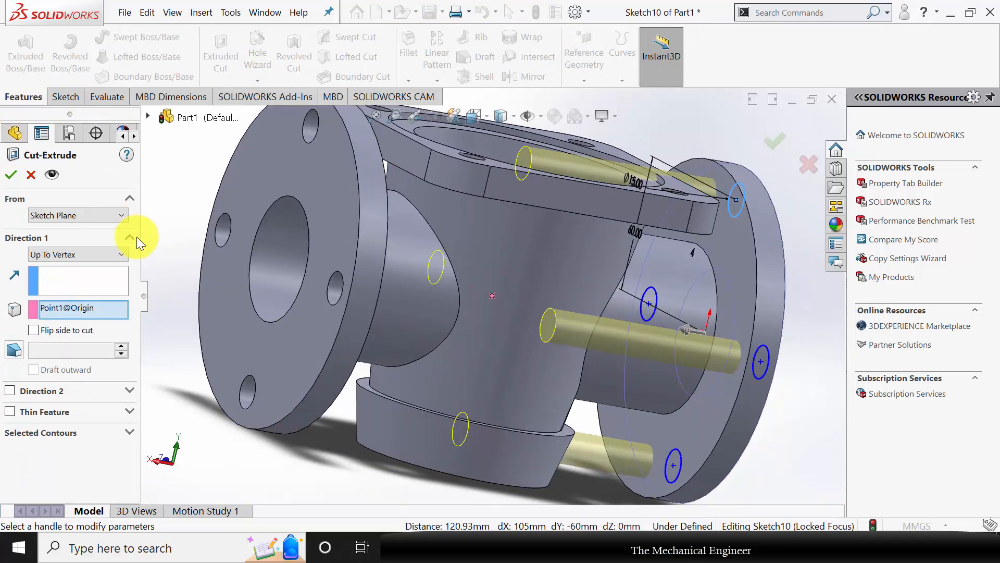
click(84, 254)
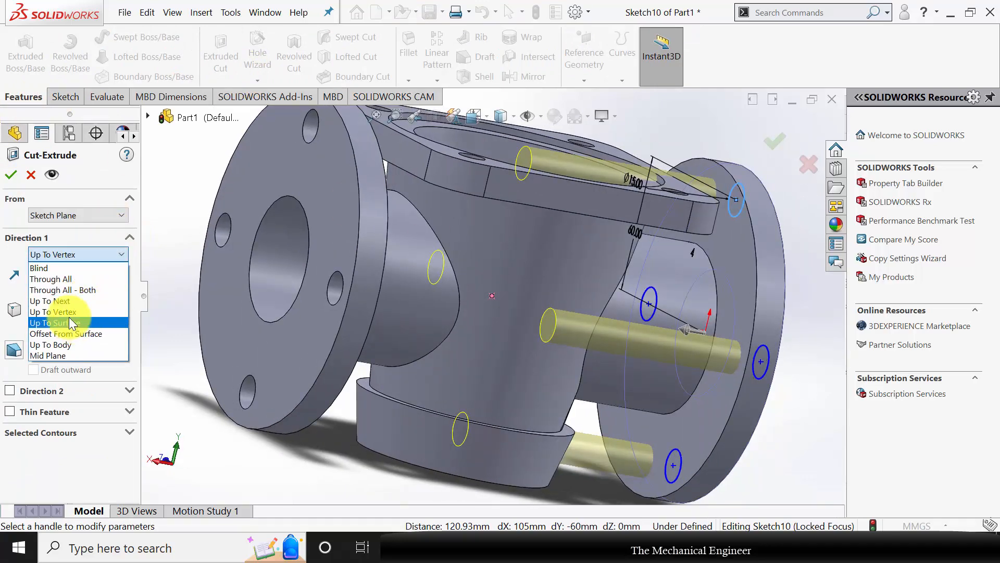
click(57, 315)
click(726, 242)
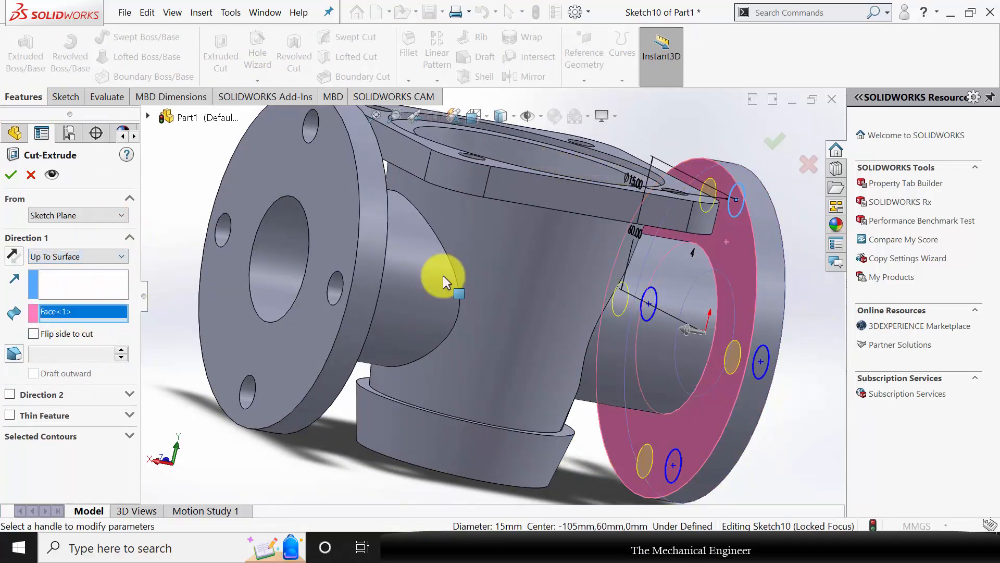
click(10, 174)
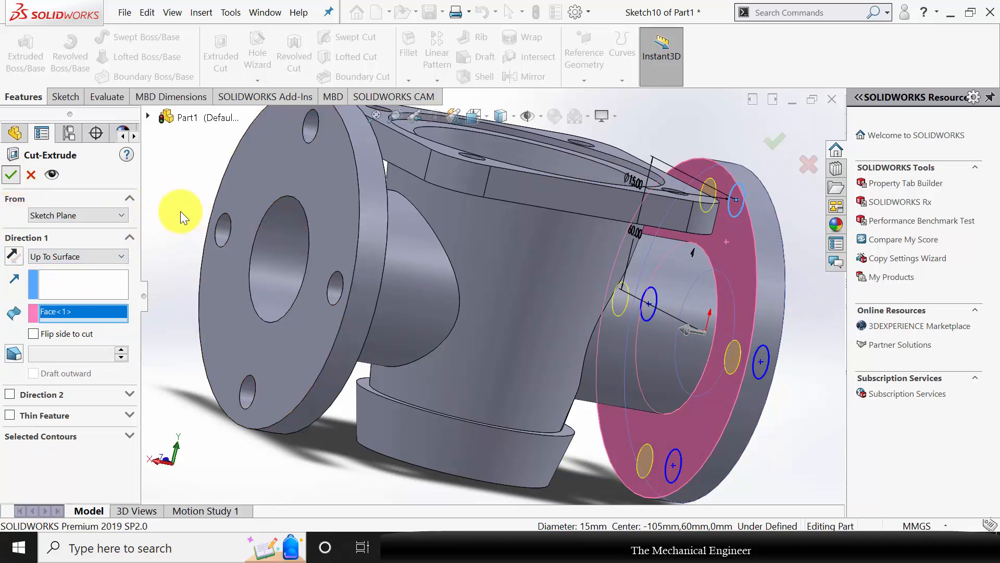
Apply a section view of the body on the Front Plane to expose the internal cavity and bore.
scroll(520, 312, up, 5)
middle_drag(520, 312, 510, 354)
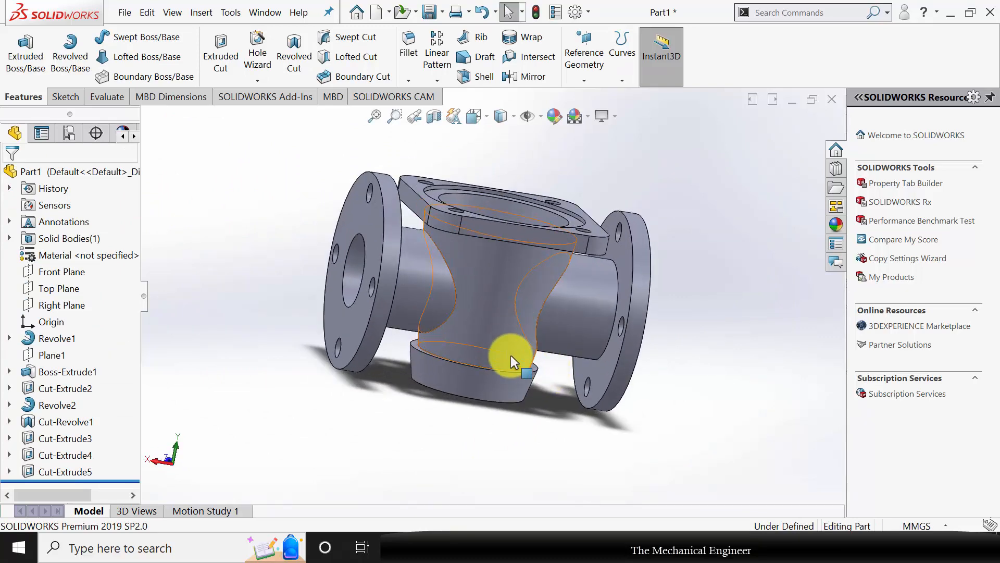
scroll(523, 374, down, 5)
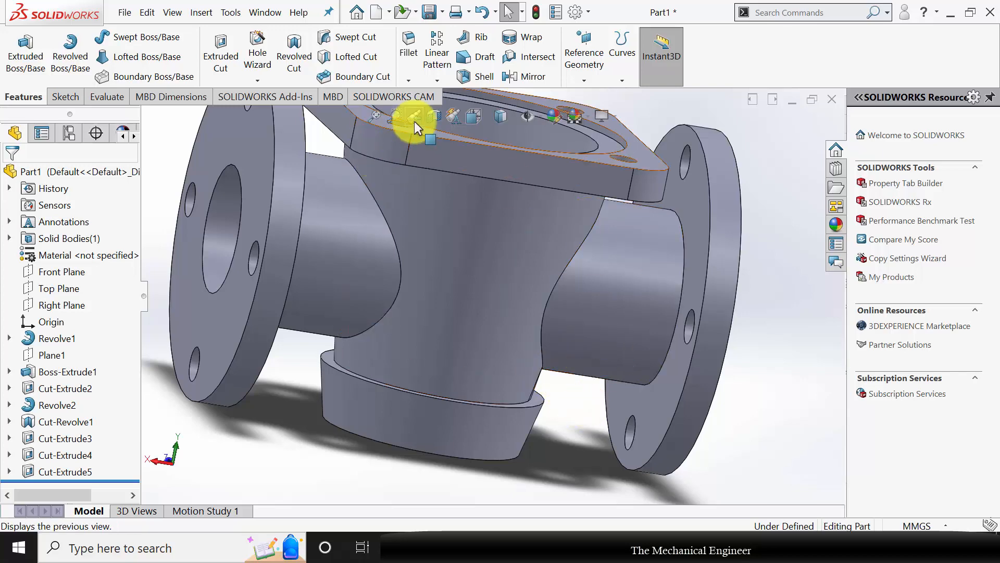
click(438, 114)
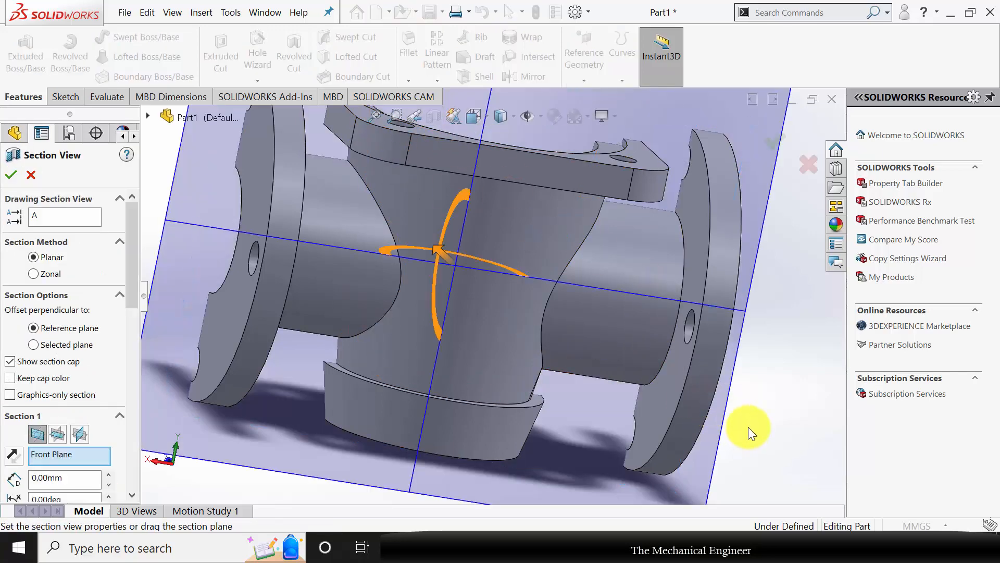
click(772, 140)
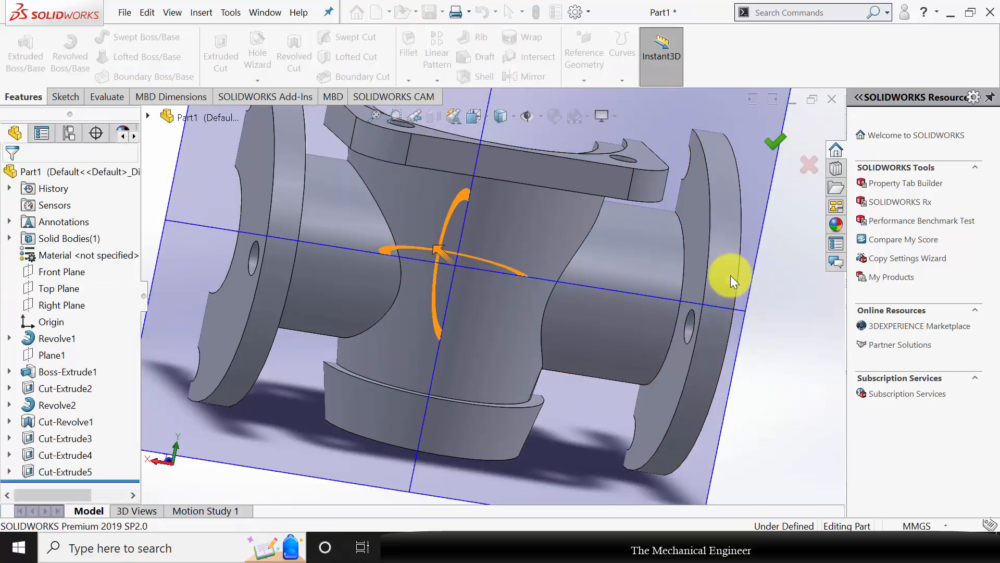
middle_drag(487, 330, 508, 371)
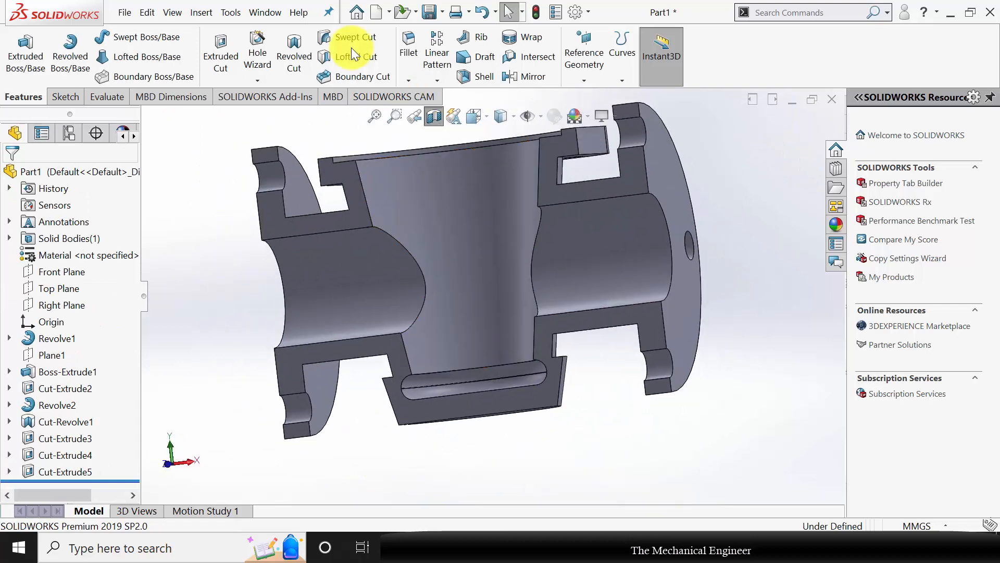
Fillet the two internal edges where the through bore meets the tapered cavity with a 16 mm radius.
click(414, 63)
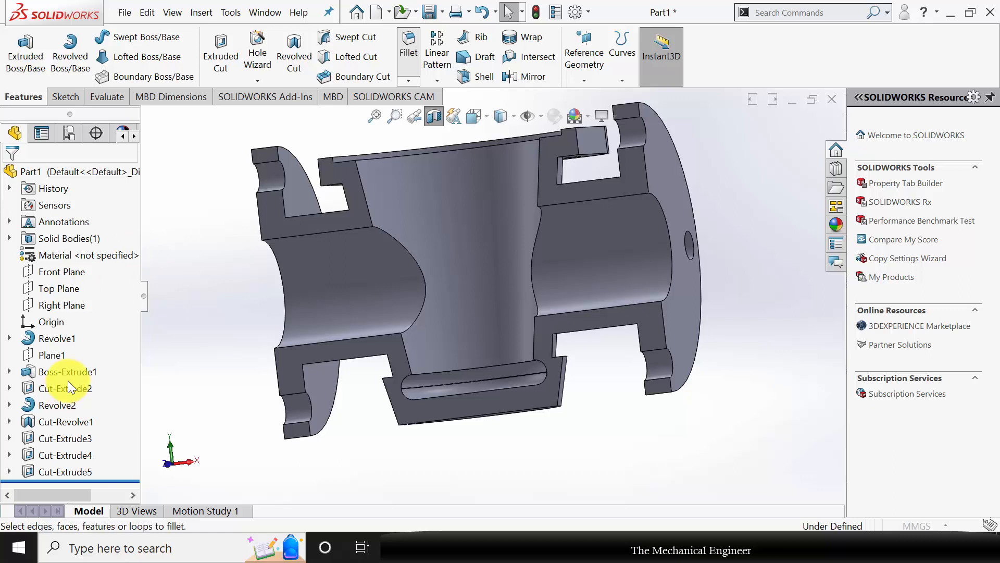
text(16)
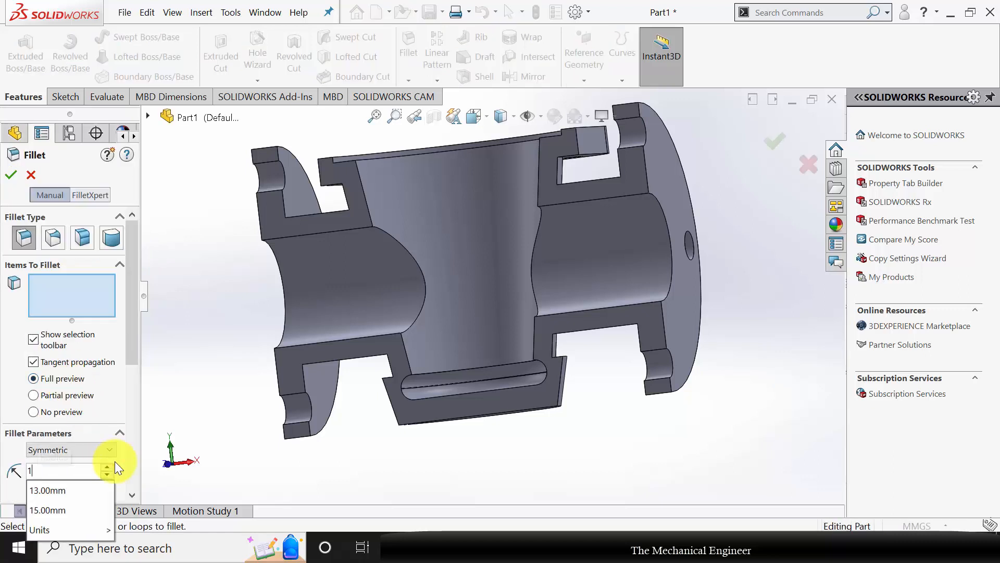
key(Return)
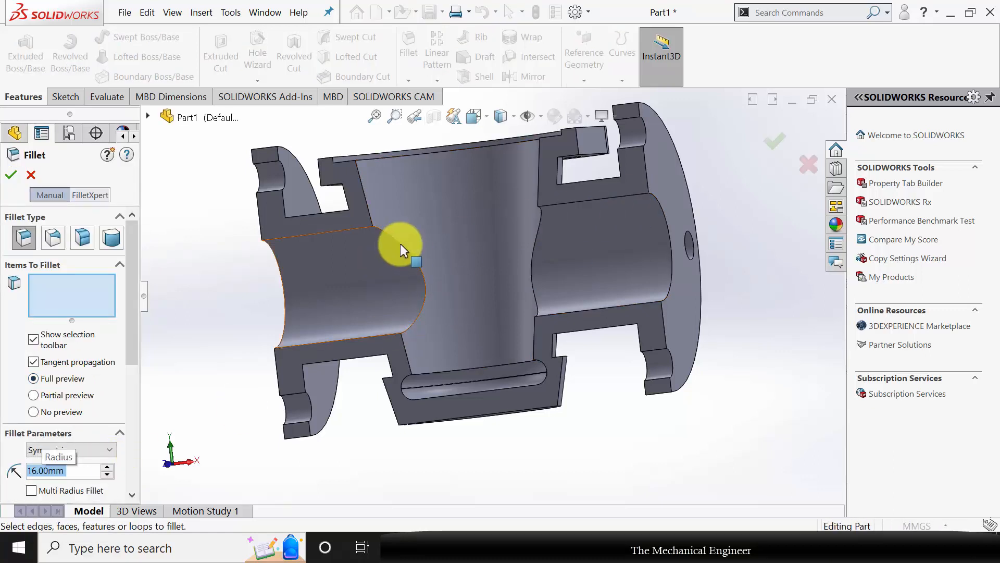
click(532, 241)
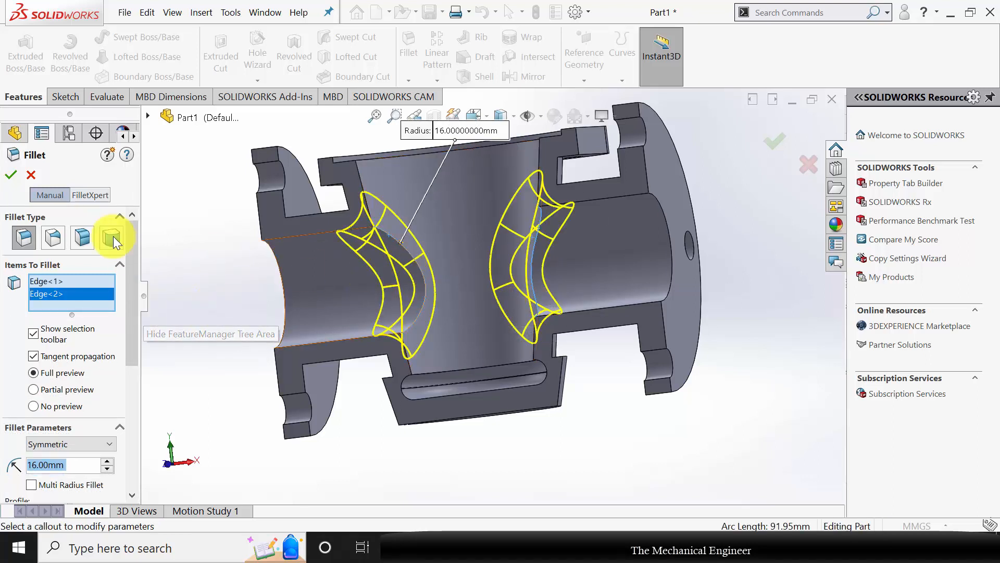
click(10, 174)
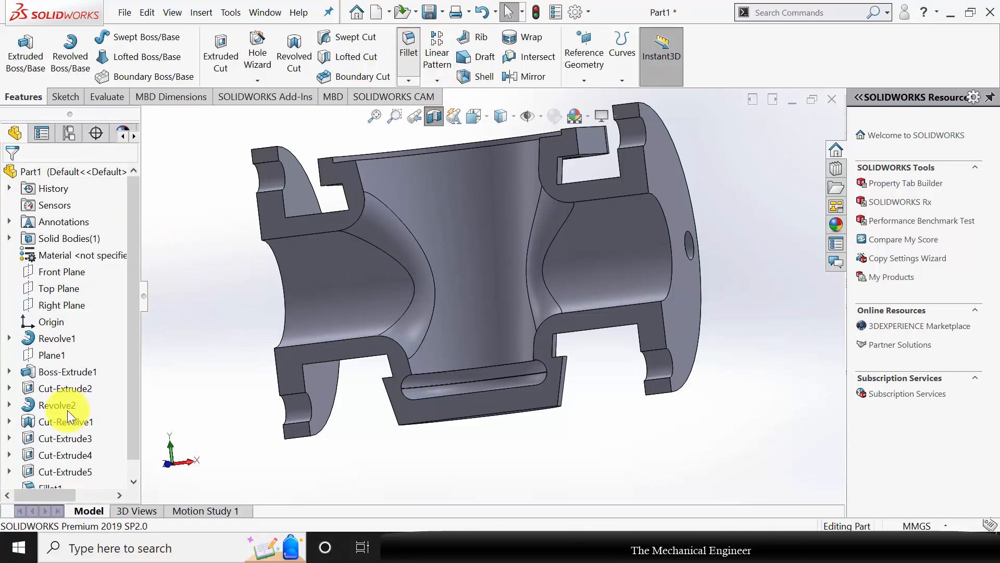
Start a 10 mm radius fillet on the two outer edges where the side pipes meet the tapered body.
key(Return)
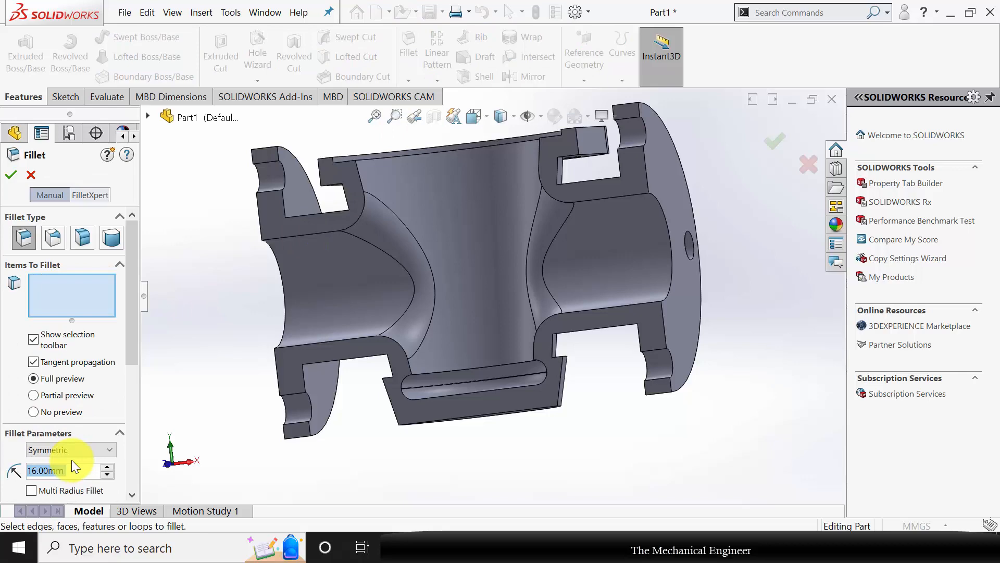
text(10)
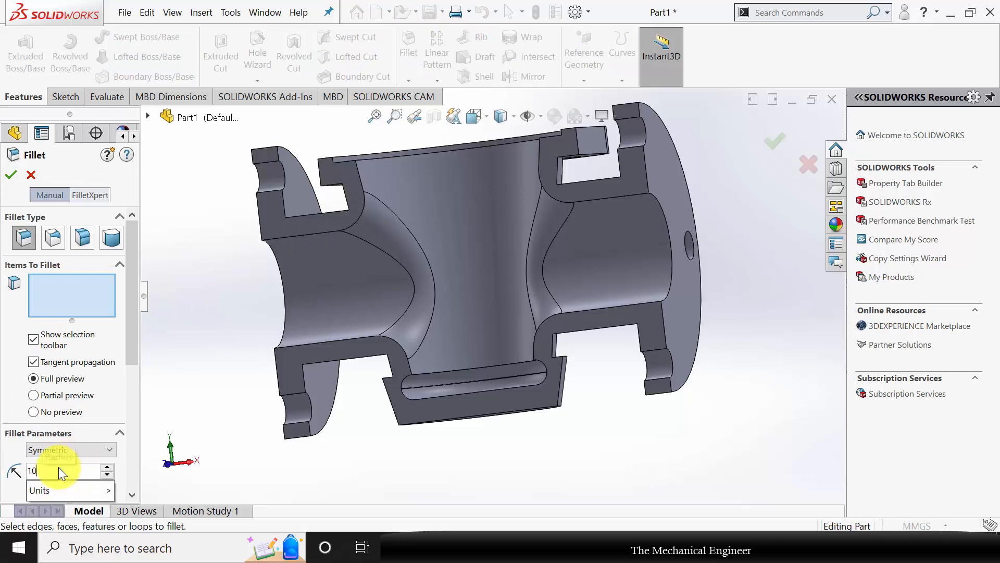
key(Return)
middle_drag(524, 449, 342, 466)
click(539, 270)
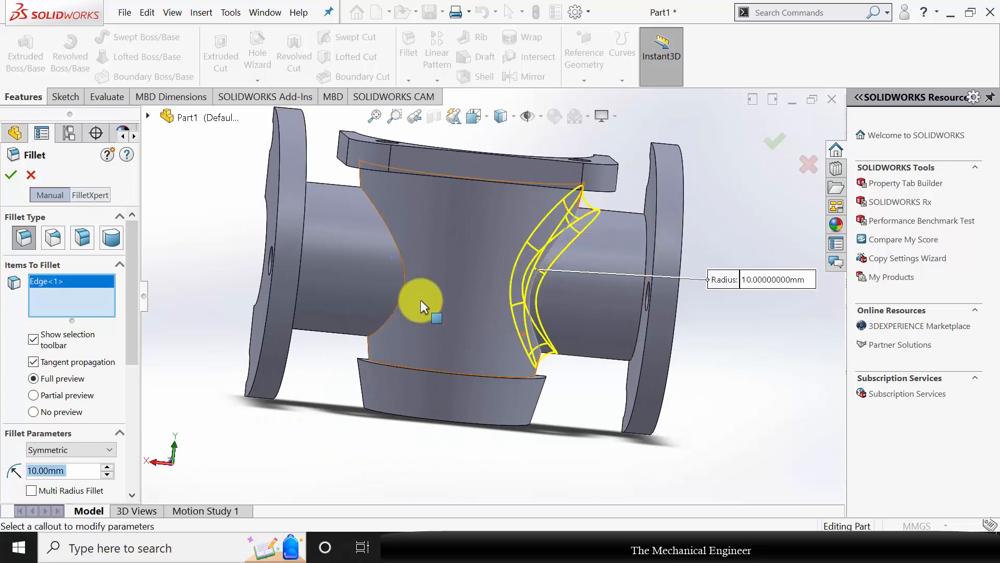
click(405, 275)
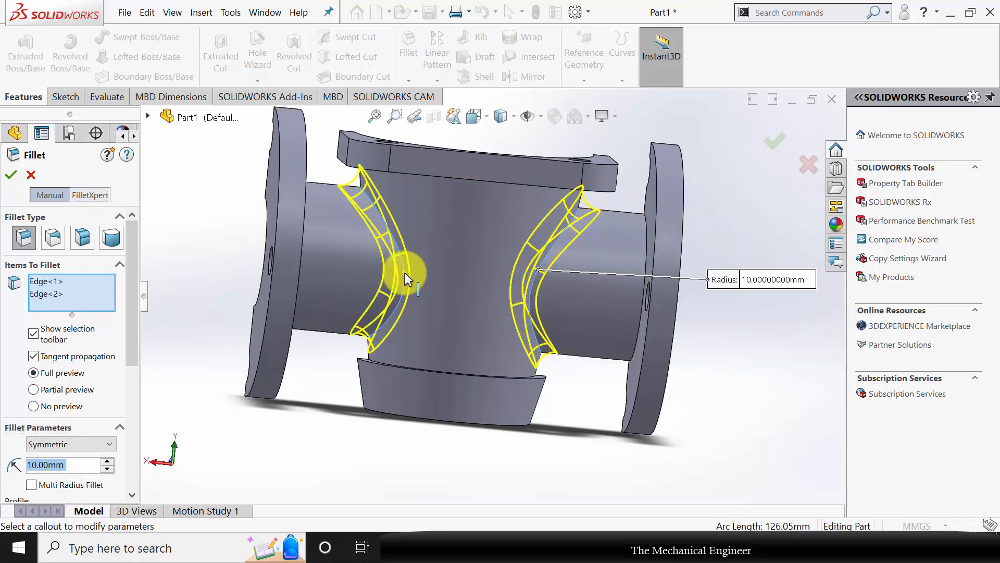
Add the two edges where the side pipes meet the inner faces of the round flanges to the 10 mm fillet.
middle_drag(270, 404, 634, 355)
click(318, 389)
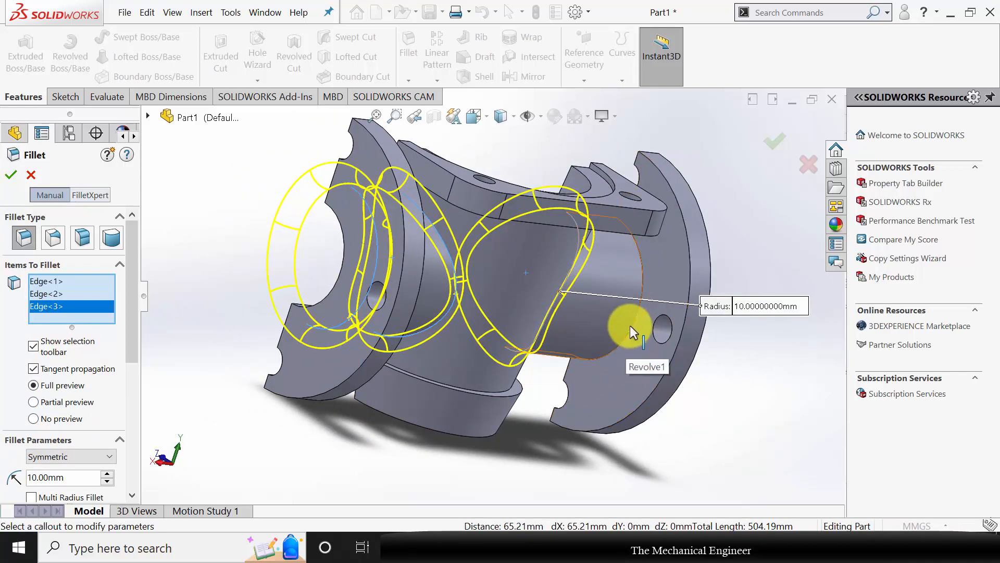
click(640, 314)
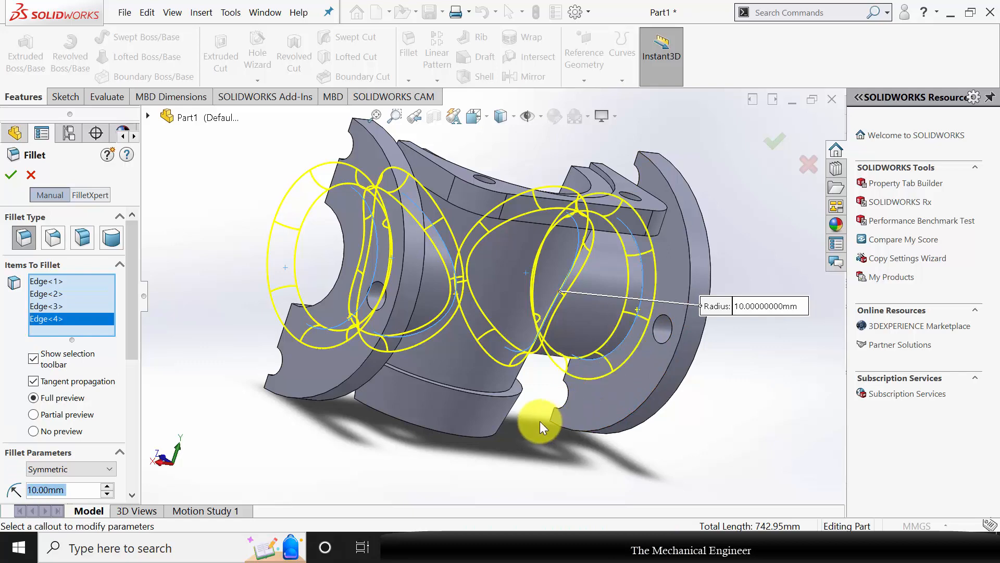
Add the edges where the tapered body meets the lower collar and the square flange to the 10 mm fillet and apply it.
middle_drag(543, 420, 494, 446)
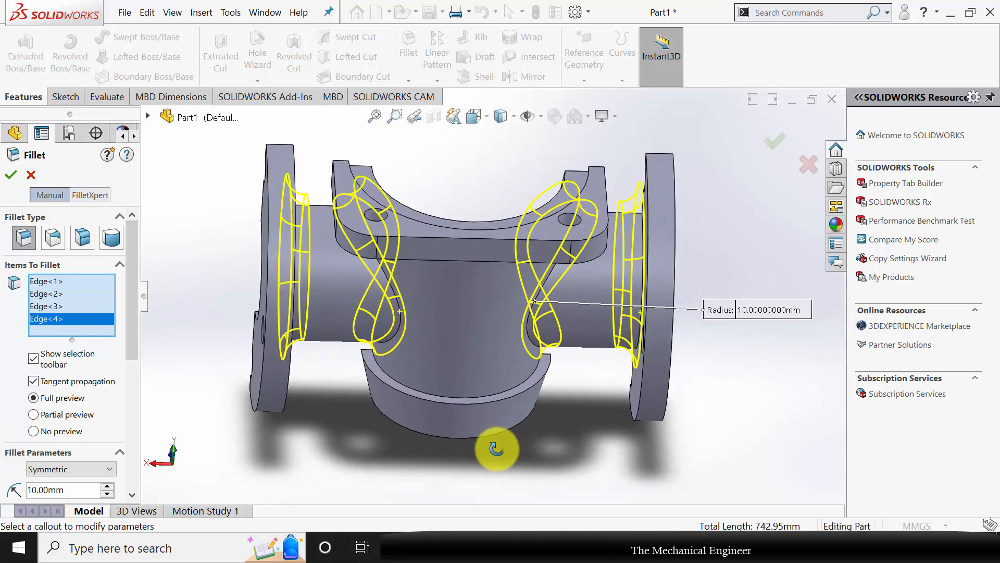
scroll(516, 399, down, 3)
click(505, 376)
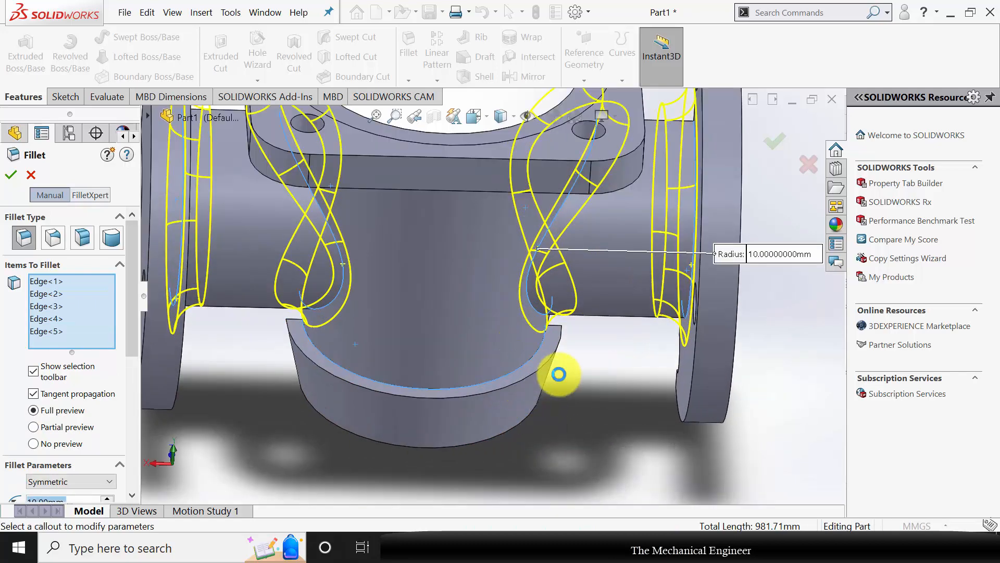
scroll(553, 422, up, 5)
middle_drag(558, 423, 509, 230)
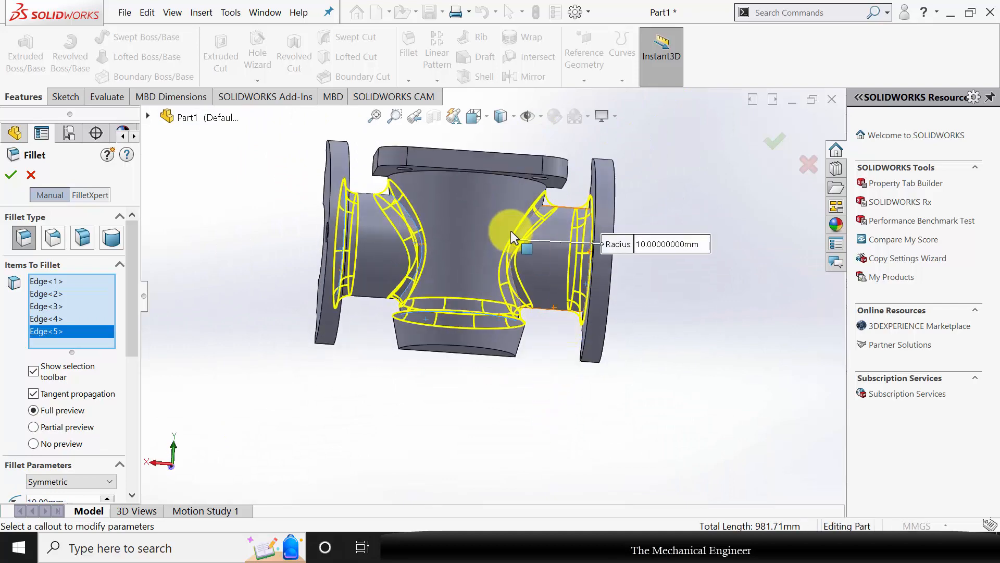
scroll(538, 217, down, 3)
click(526, 207)
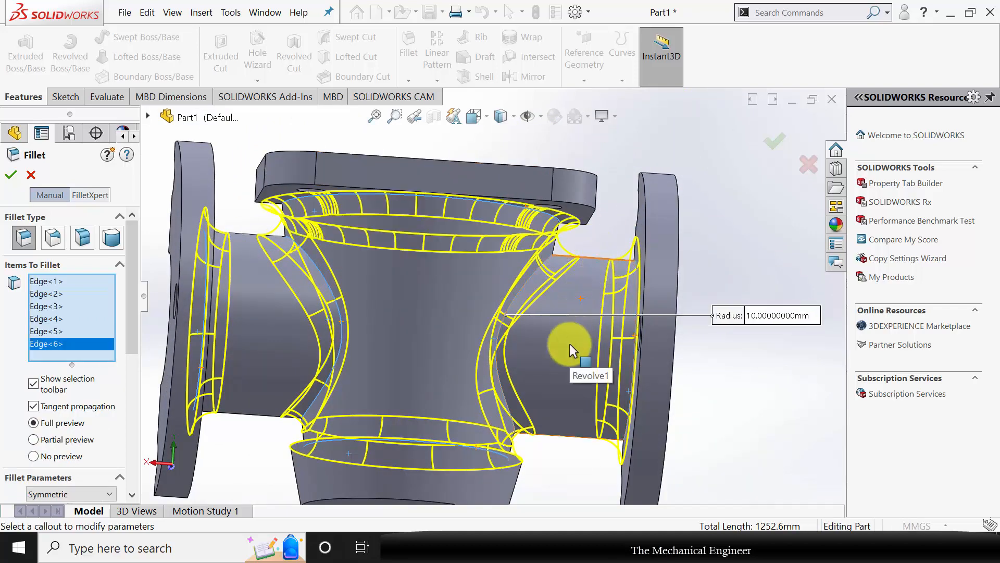
scroll(569, 343, up, 2)
scroll(537, 452, up, 1)
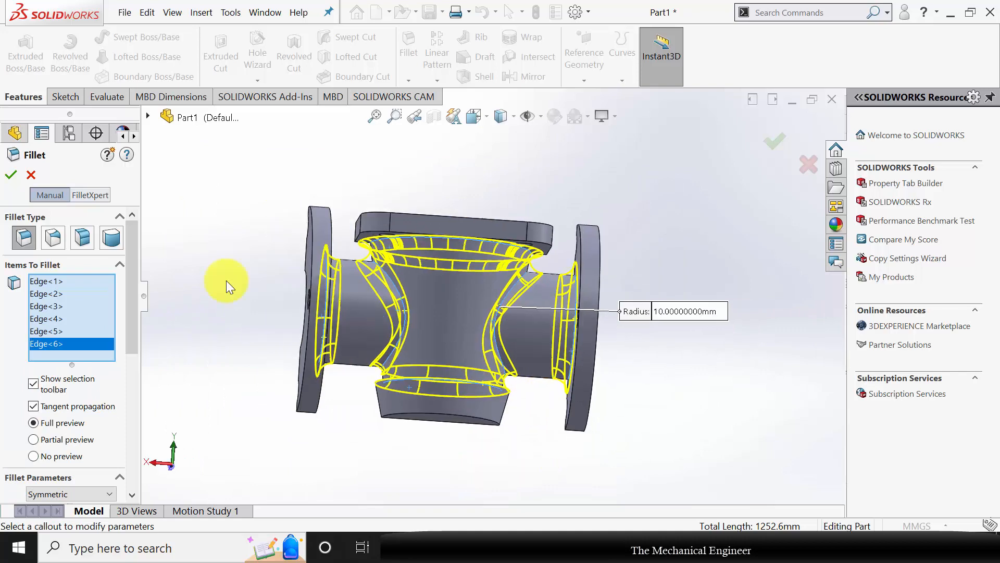
click(11, 178)
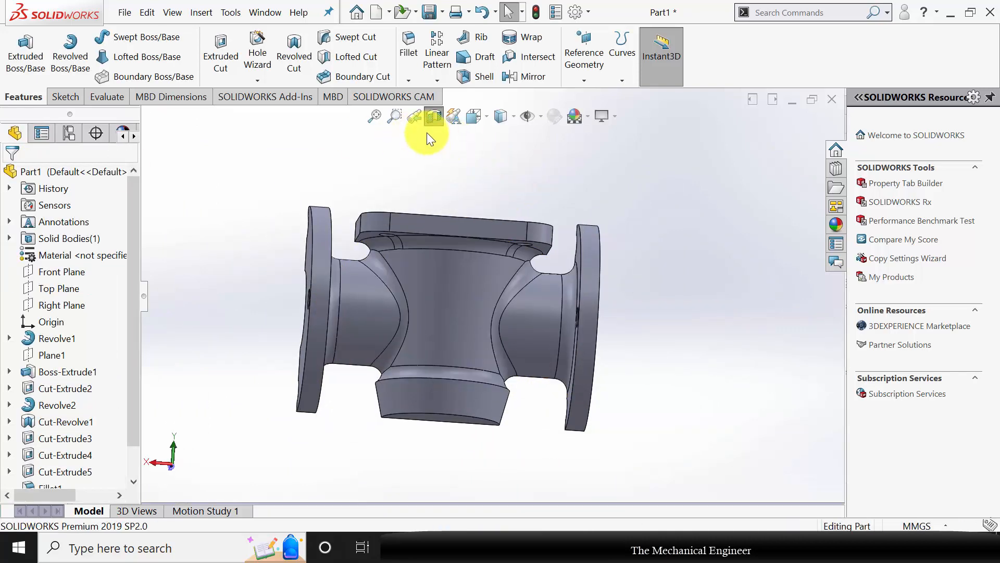
Turn off the section view and assign Brass as the material of the whole body.
middle_drag(599, 290, 834, 344)
middle_drag(661, 352, 693, 402)
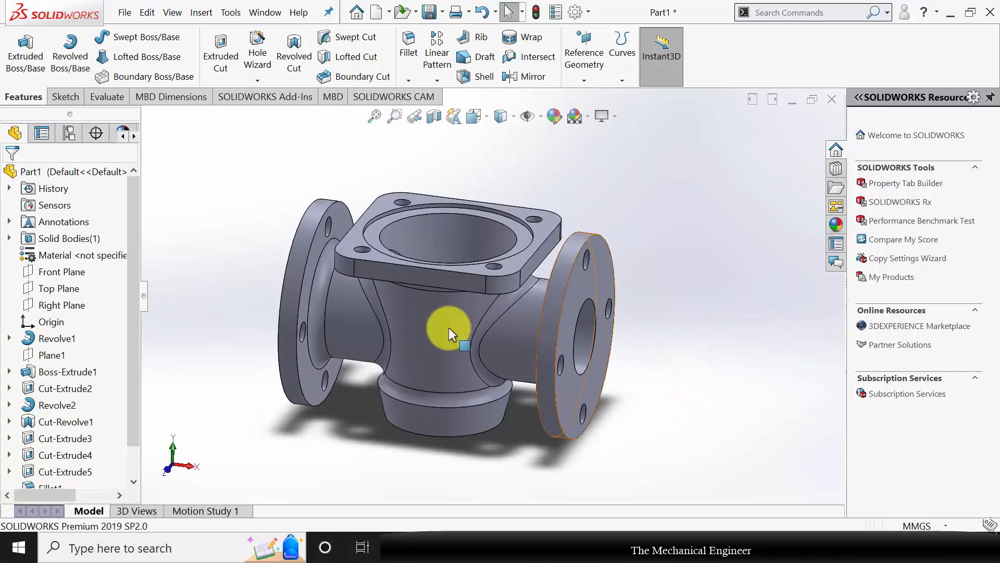
right_click(79, 257)
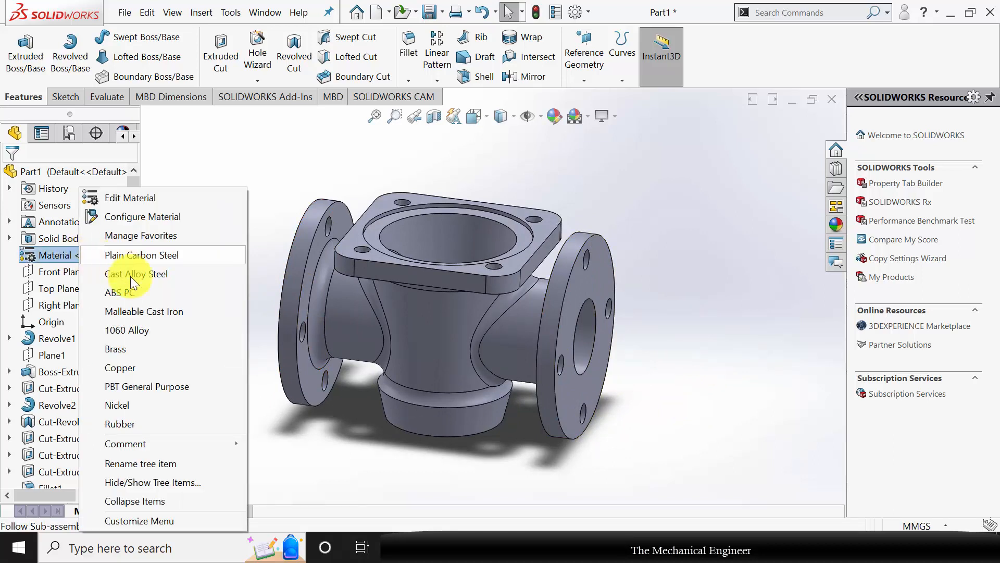
click(157, 349)
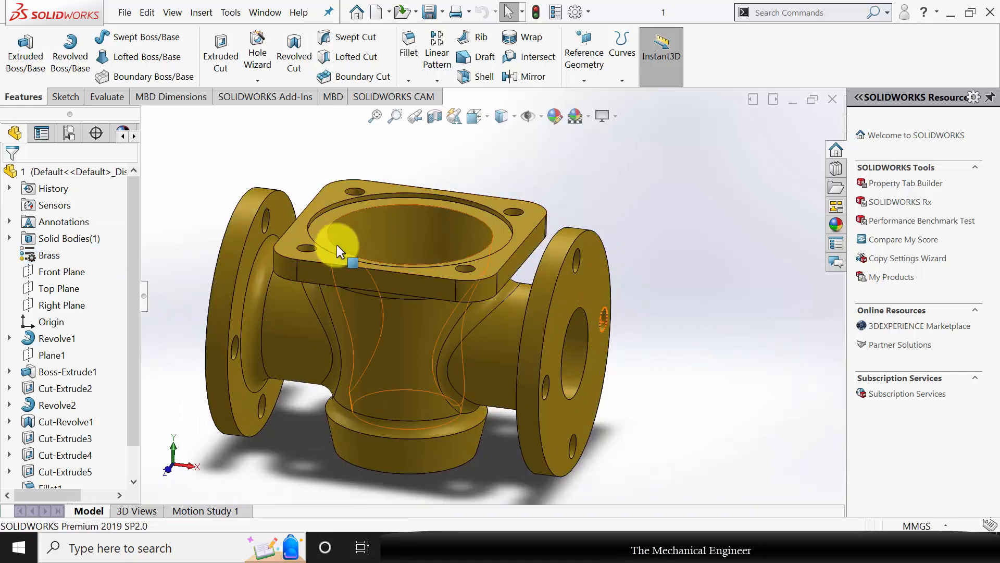
Start a Metric Die M12x1.5 thread on the top edge of one square-flange hole, ending Up To Selection at the flange's underside.
scroll(336, 245, down, 3)
click(260, 81)
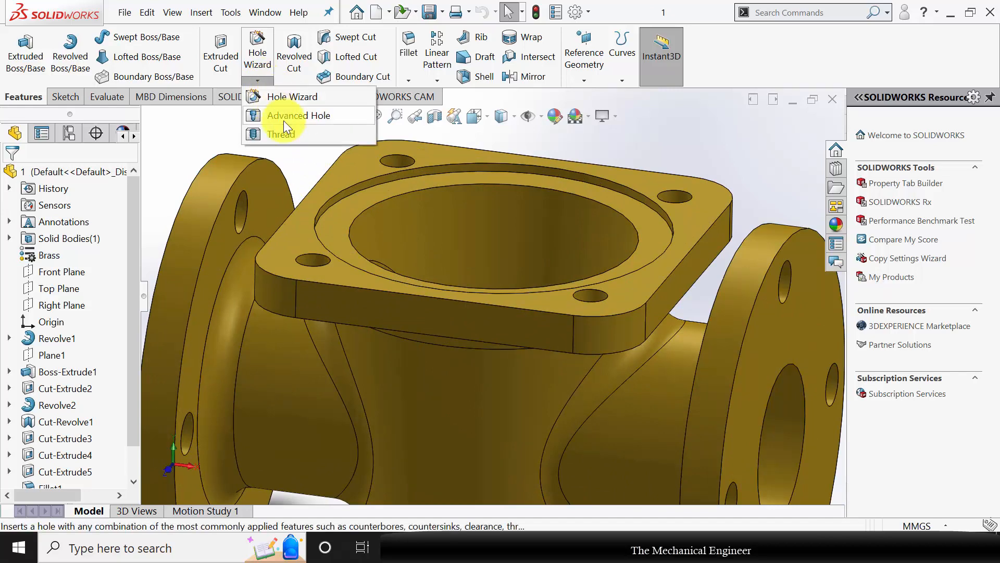
click(288, 128)
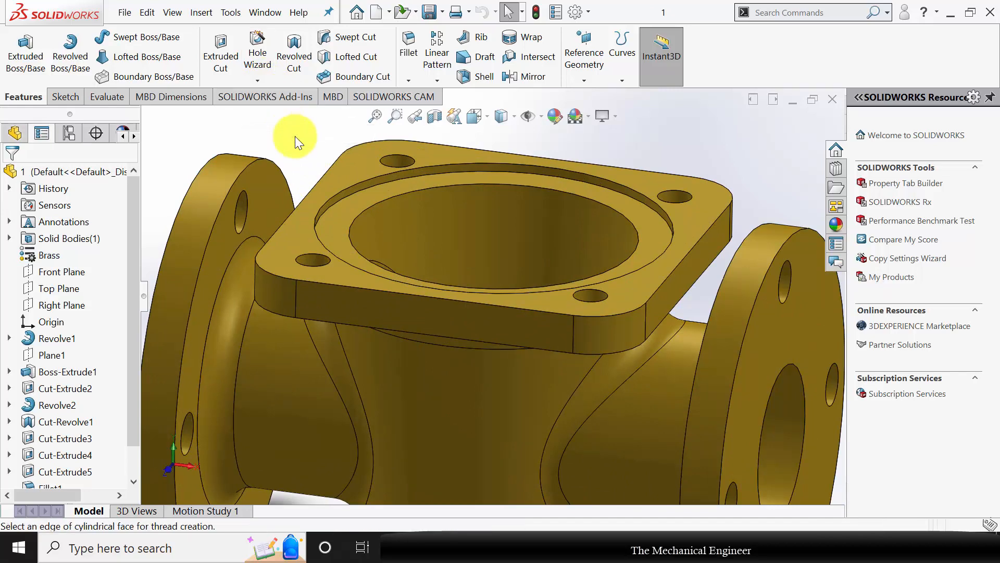
click(315, 253)
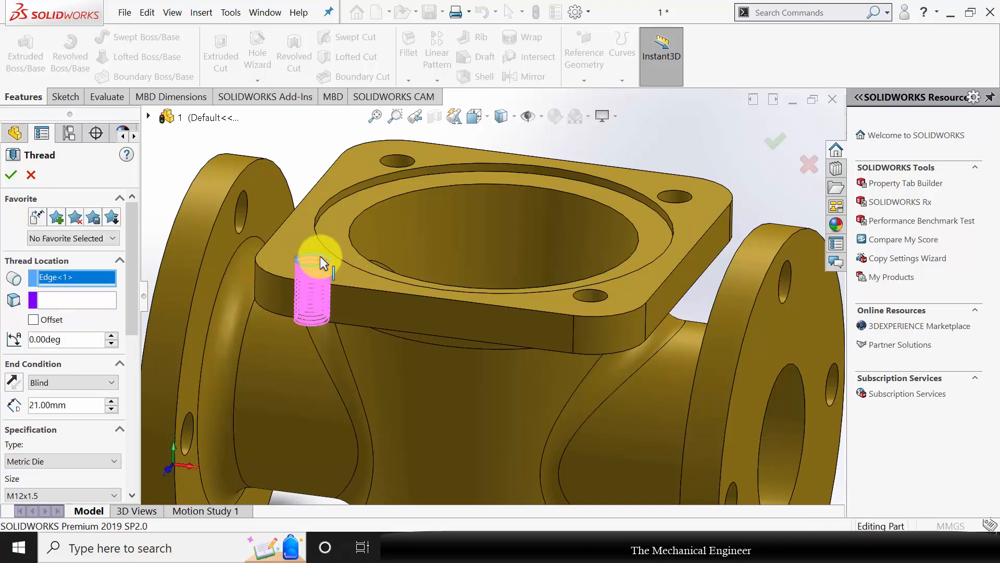
click(98, 382)
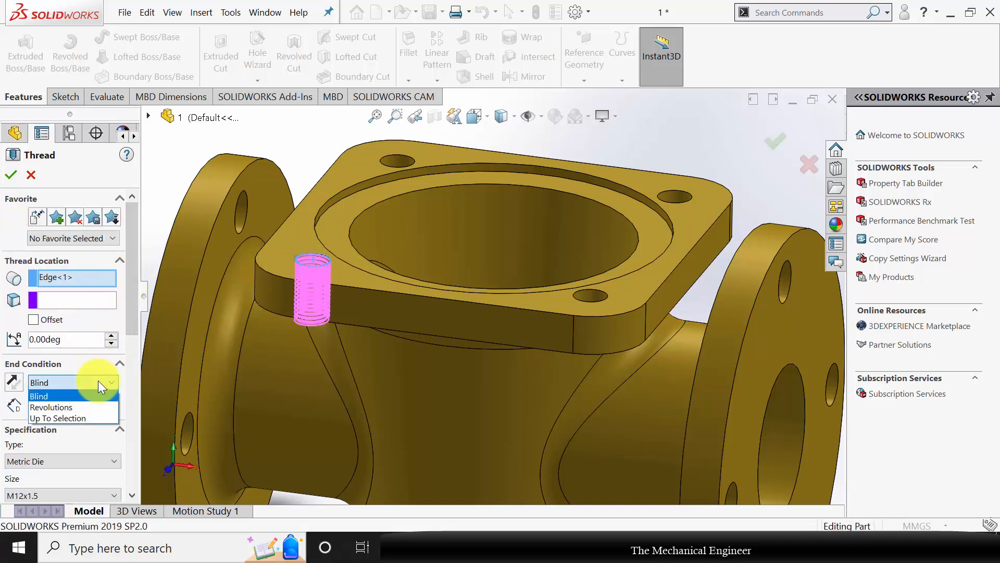
click(95, 417)
middle_drag(354, 374, 330, 279)
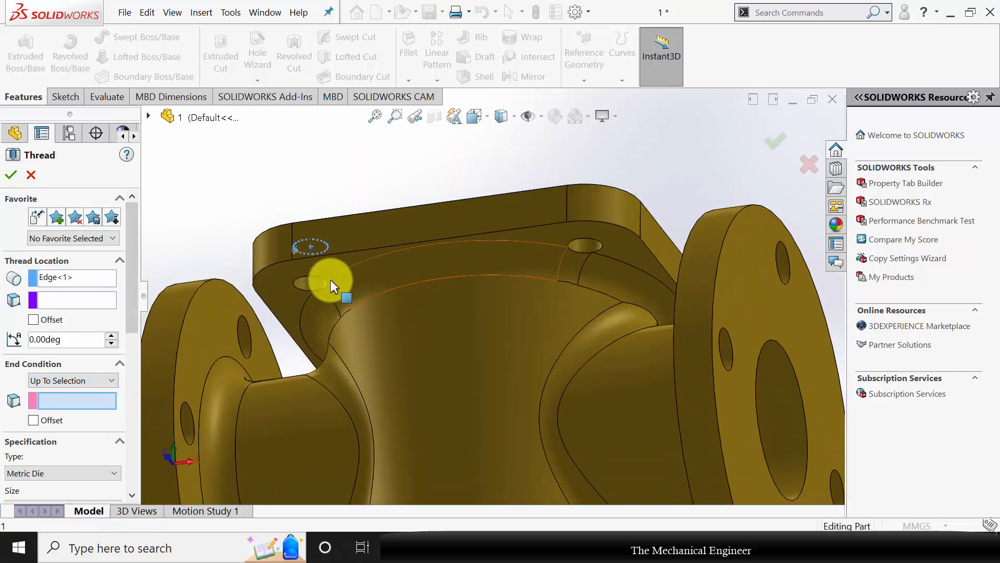
click(384, 256)
middle_drag(389, 196, 384, 235)
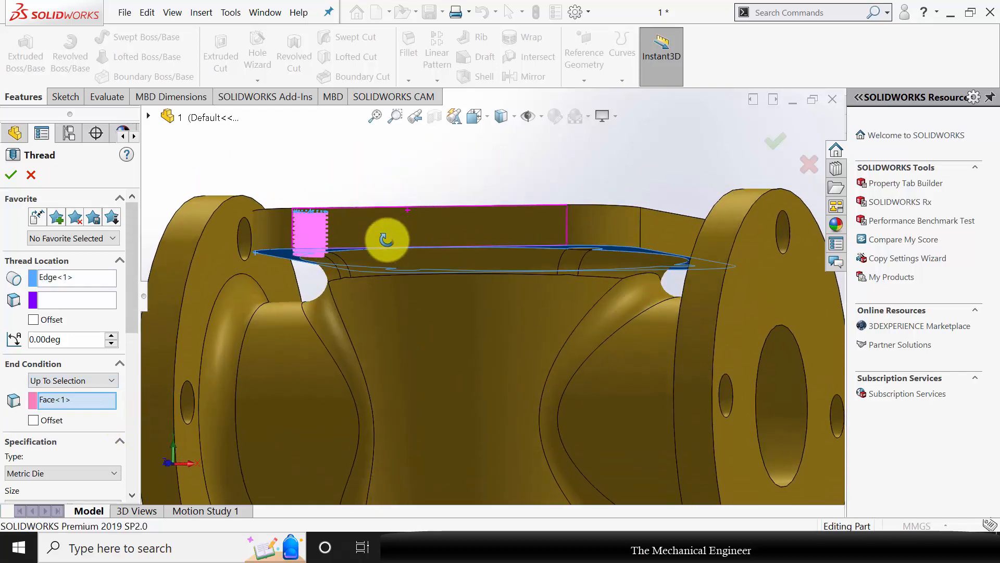
Trim the thread with its start and end faces, set the method to Extrude thread, and create it.
drag(131, 274, 141, 419)
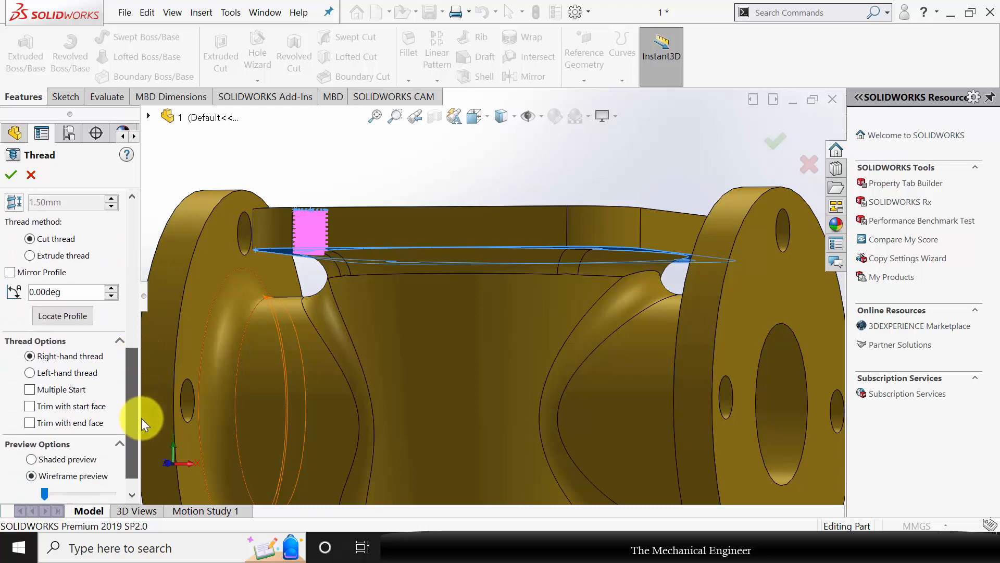
click(88, 405)
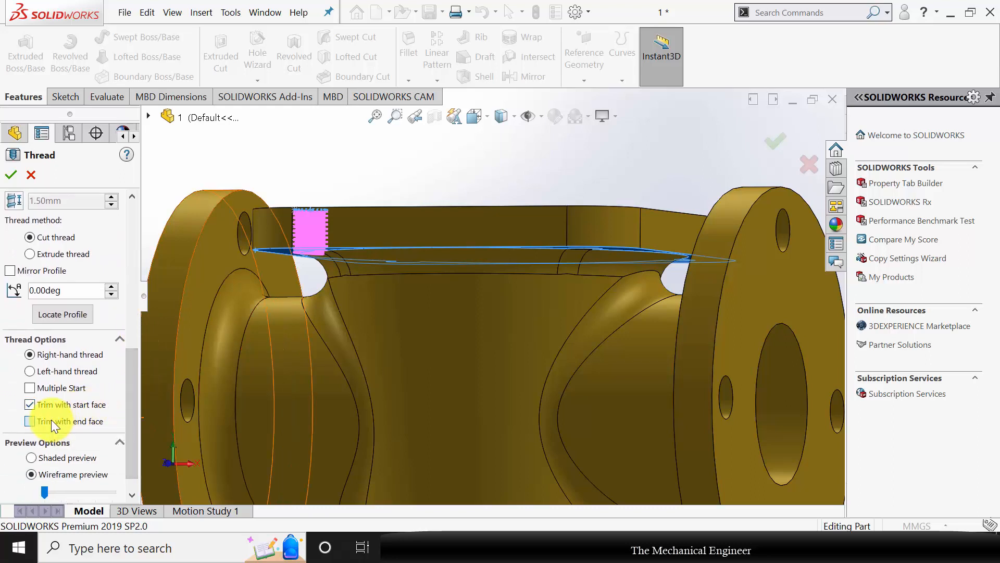
click(69, 254)
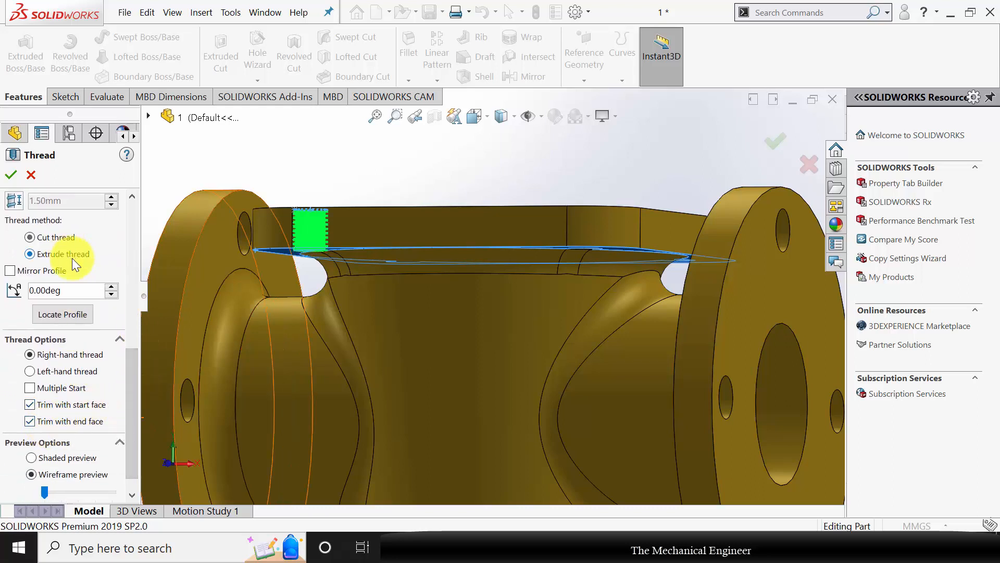
click(12, 176)
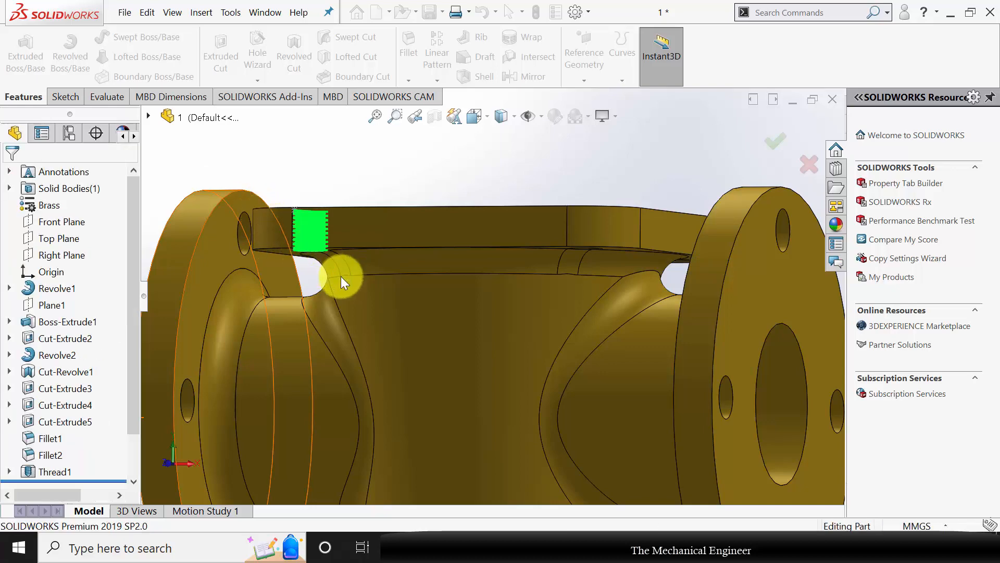
Circular-pattern the thread around the square flange's large circular edge with 4 equally spaced instances over 360°.
scroll(334, 286, up, 2)
middle_drag(369, 300, 372, 326)
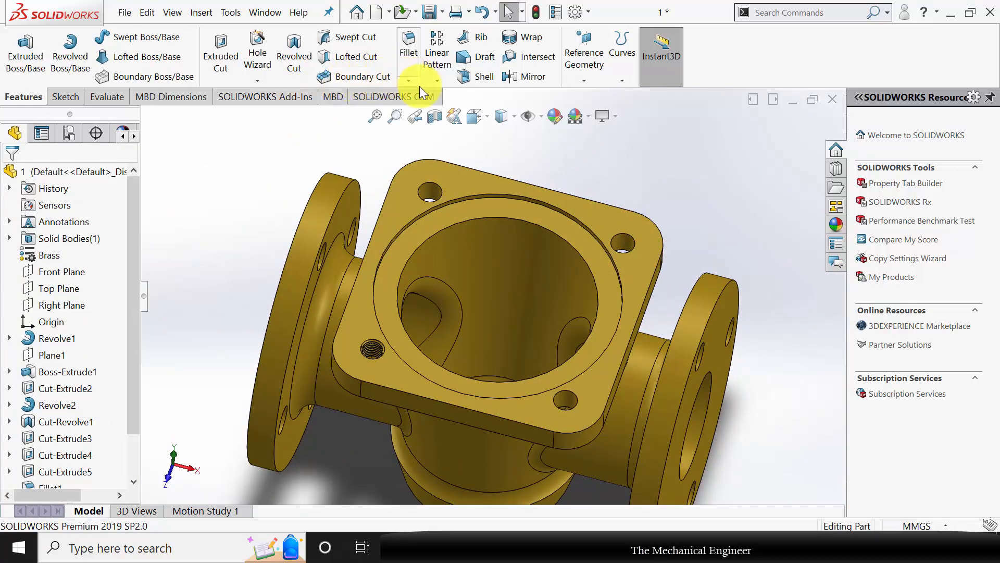
click(446, 82)
click(476, 116)
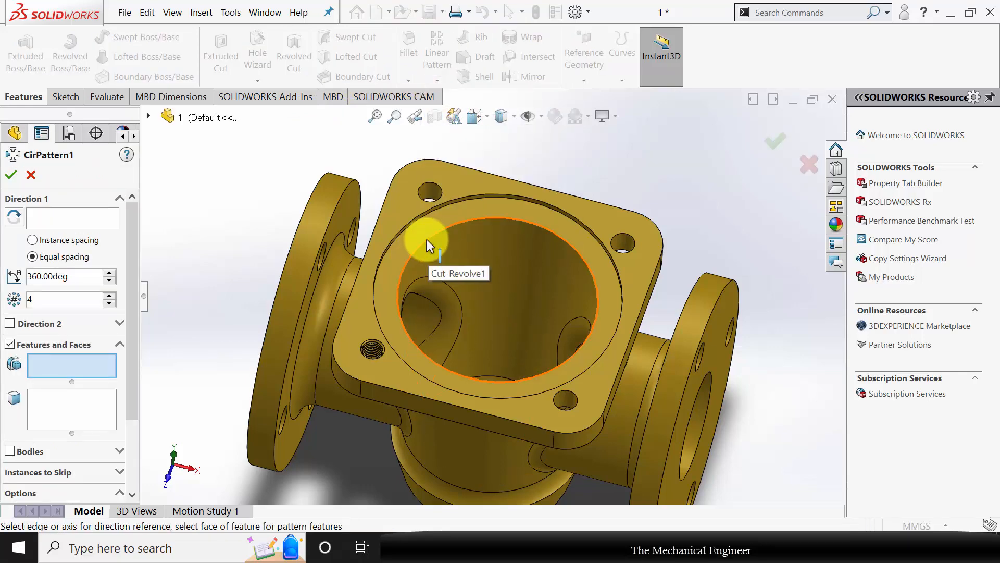
click(70, 214)
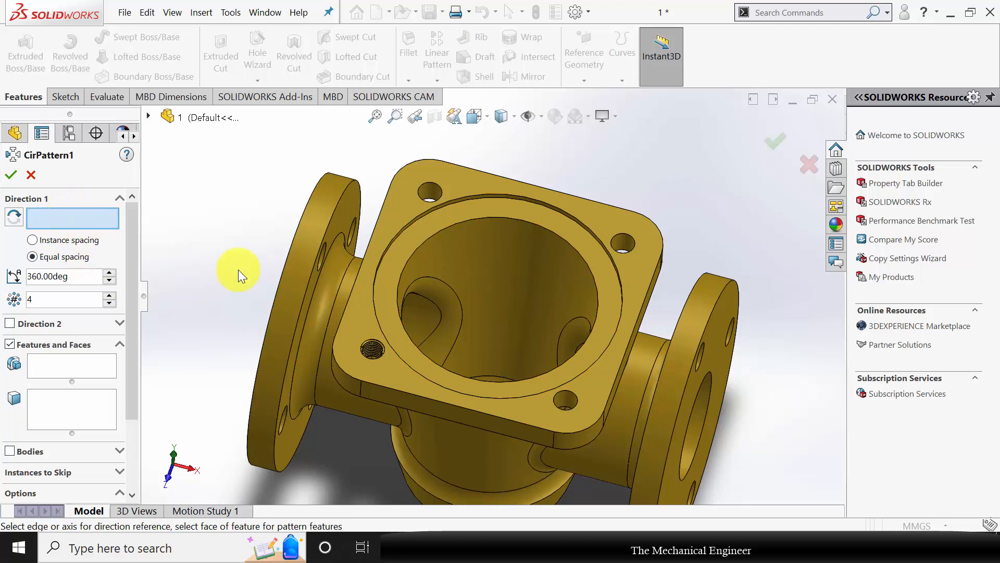
click(387, 249)
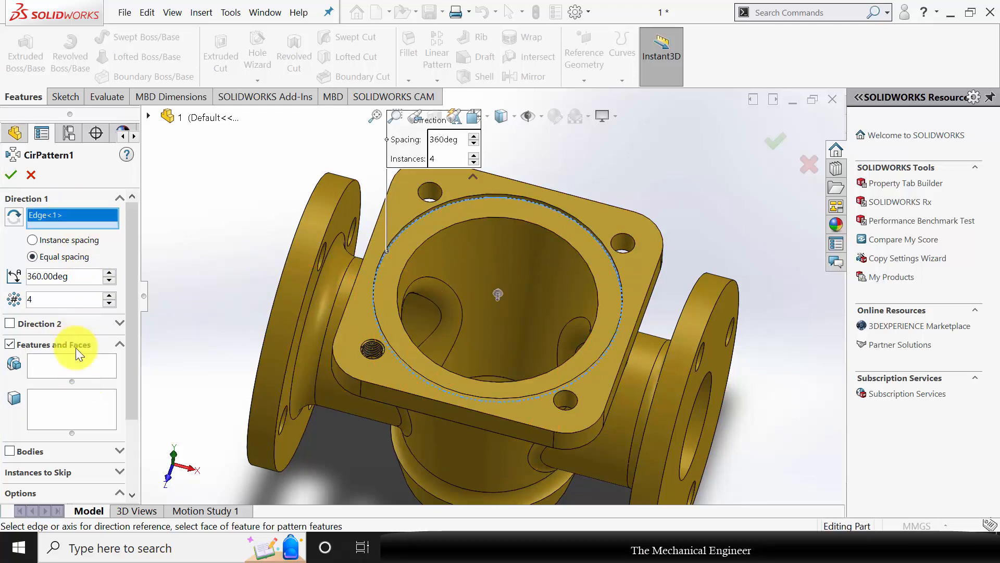
click(71, 367)
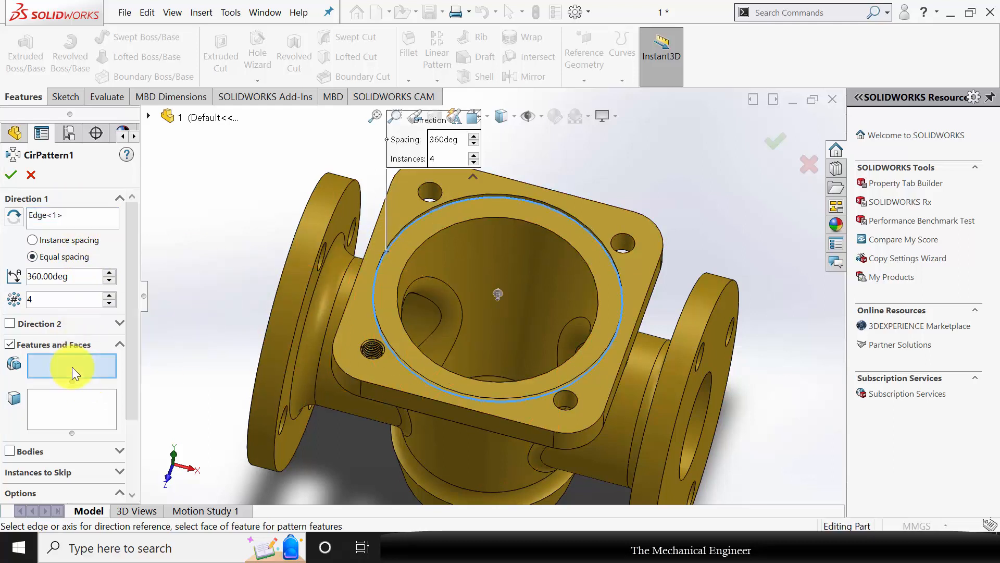
click(149, 116)
click(211, 468)
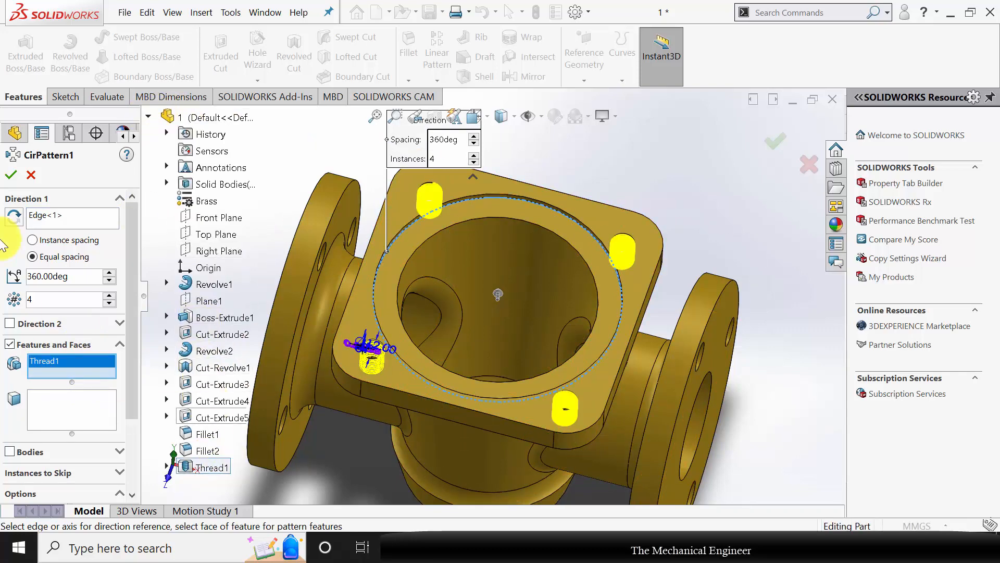
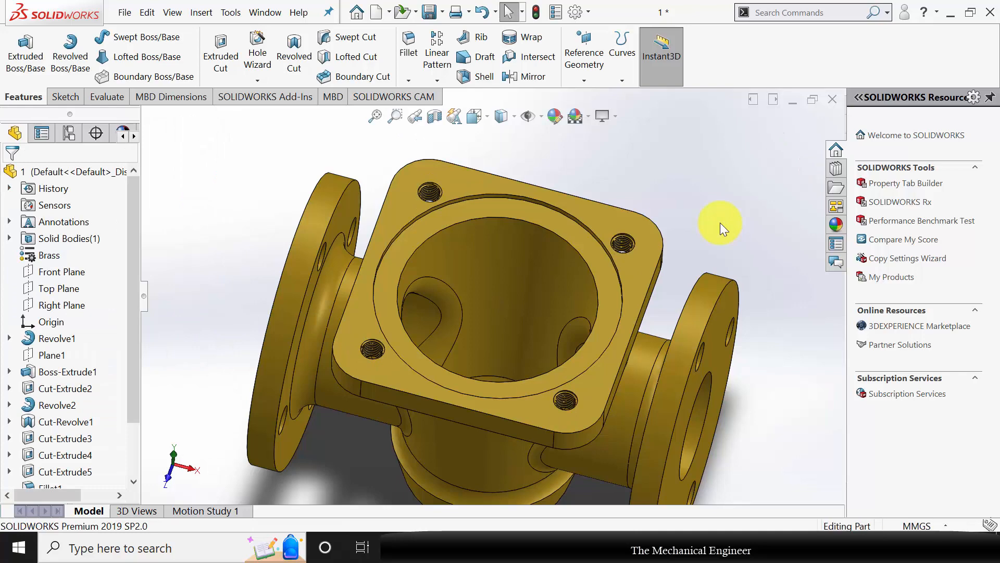
Save the valve body part as 1 in the Plug Valve folder.
key(ctrl+s)
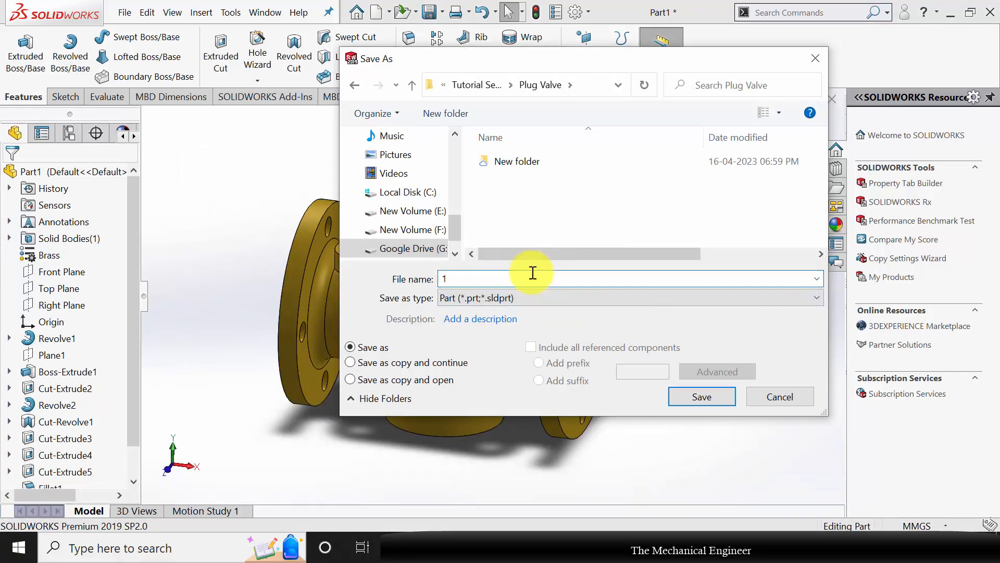
text(1)
key(Return)
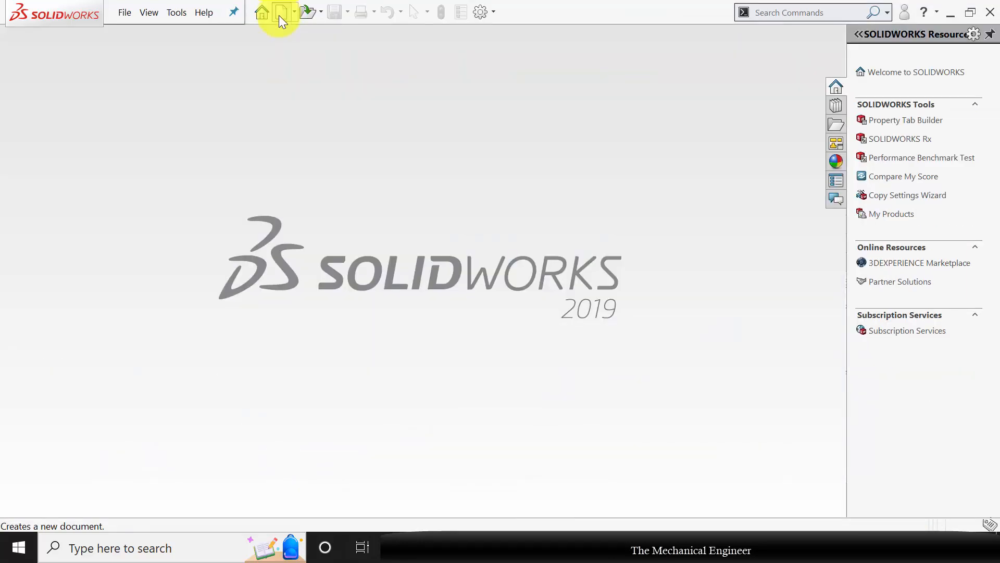
Create a new part document and start a sketch on the Front Plane.
click(279, 15)
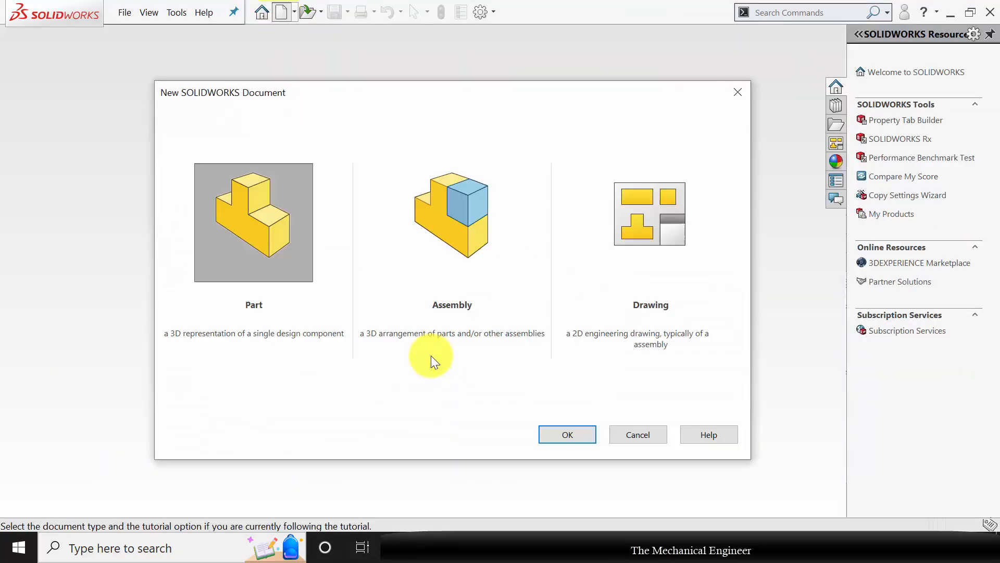
click(590, 436)
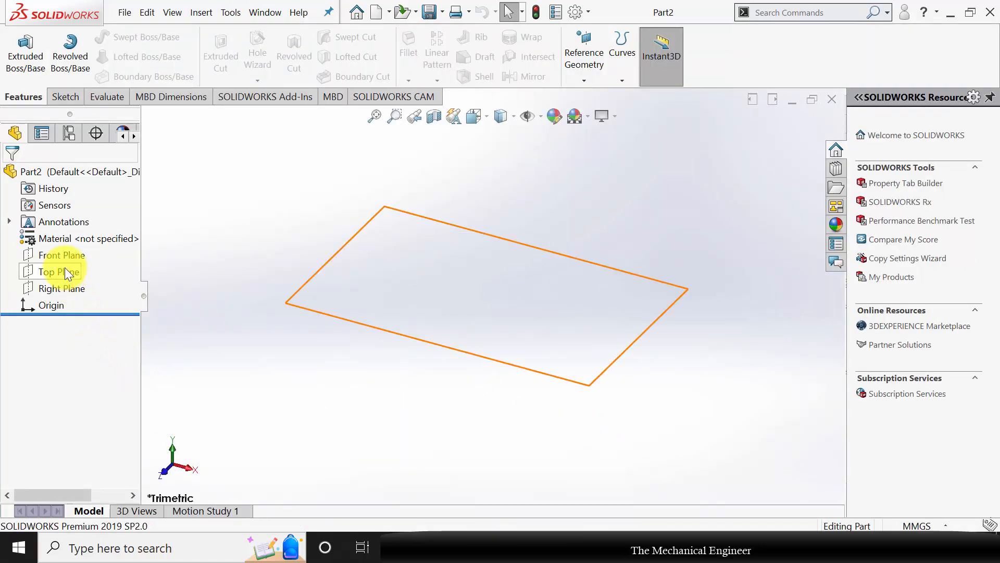
click(58, 256)
click(73, 241)
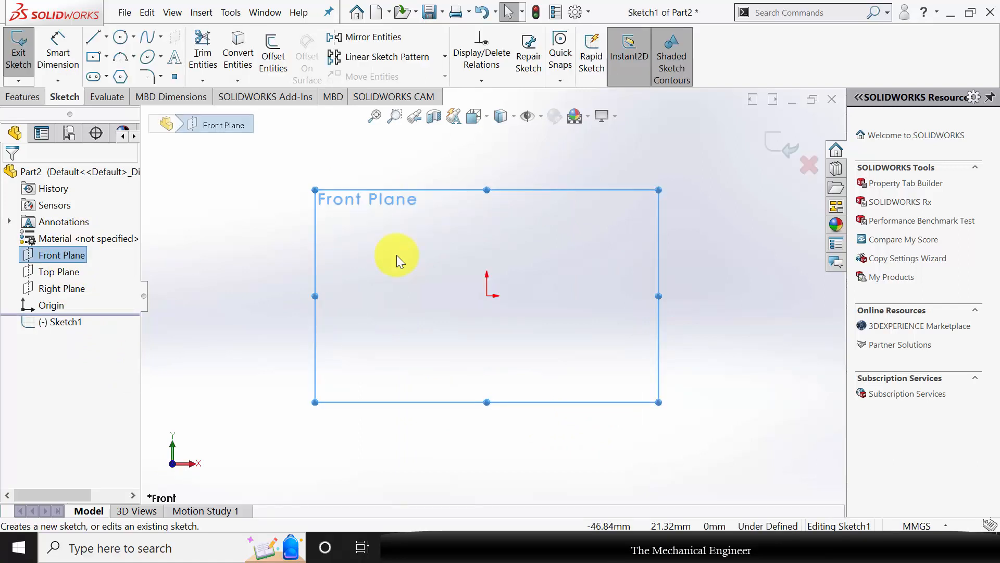
Draw the outer stepped profile from the origin, about 161 mm long, with a slanted shoulder, tapered top line and vertical end line at origin level.
key(l)
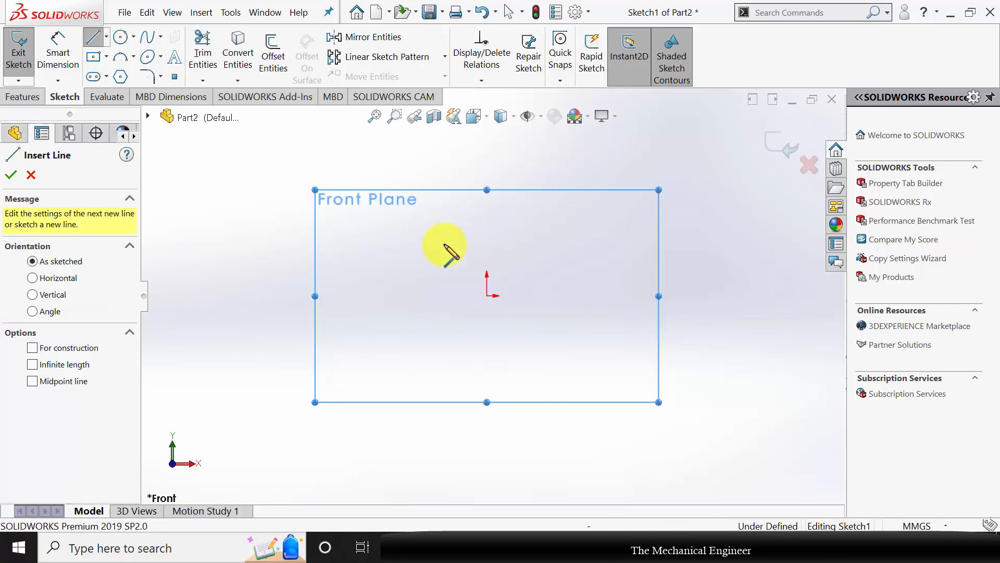
click(487, 295)
click(487, 256)
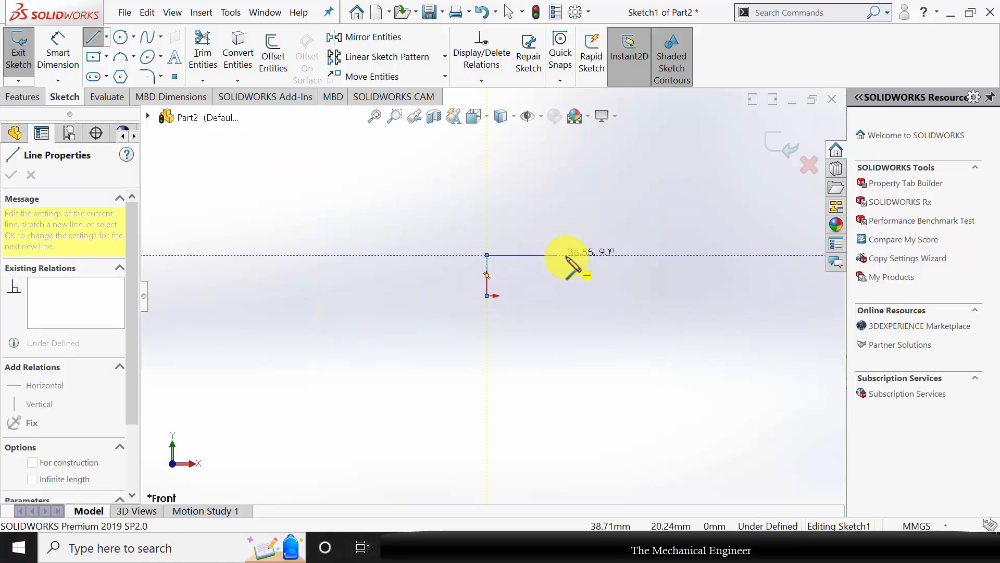
click(586, 255)
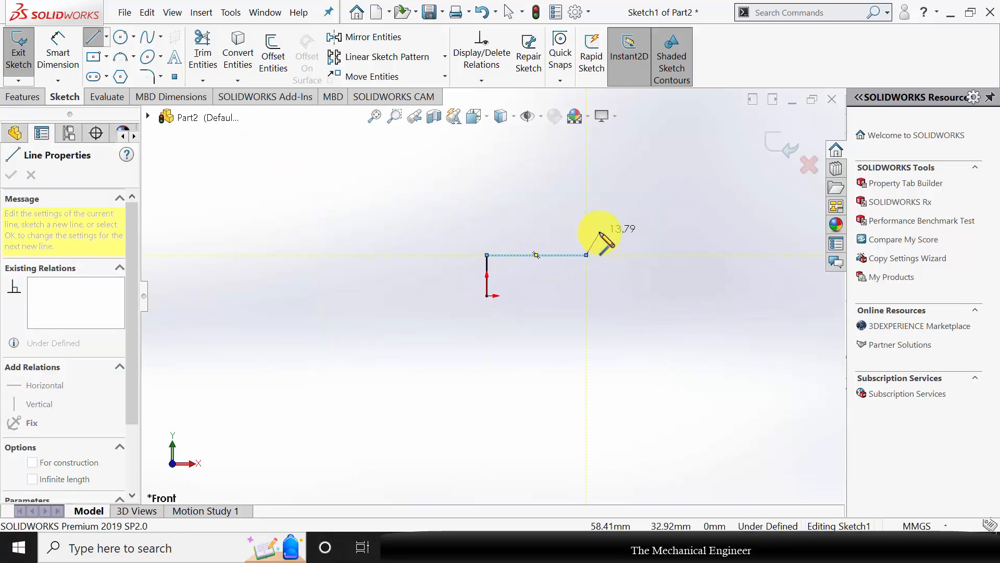
click(600, 232)
click(629, 232)
click(629, 179)
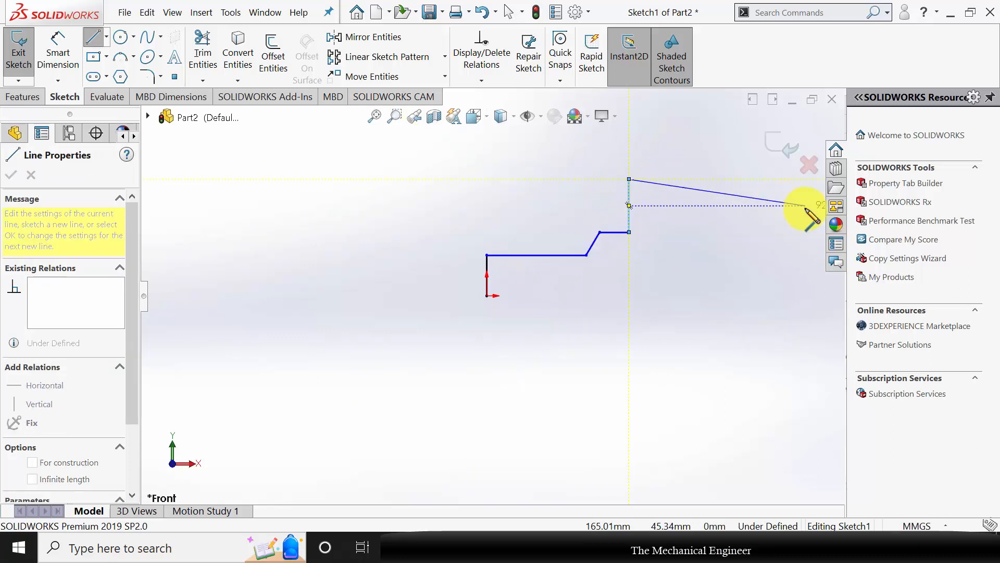
click(798, 211)
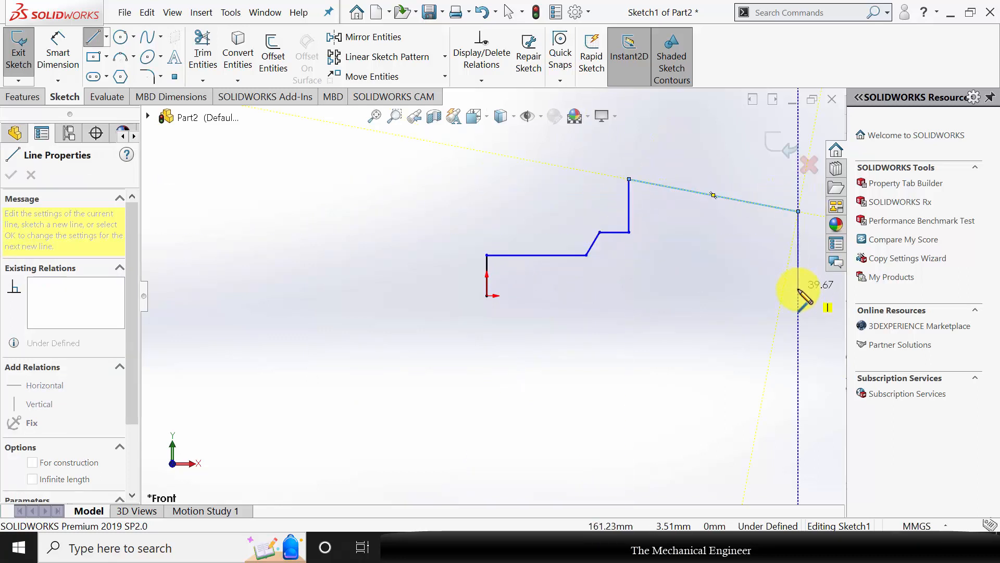
click(798, 296)
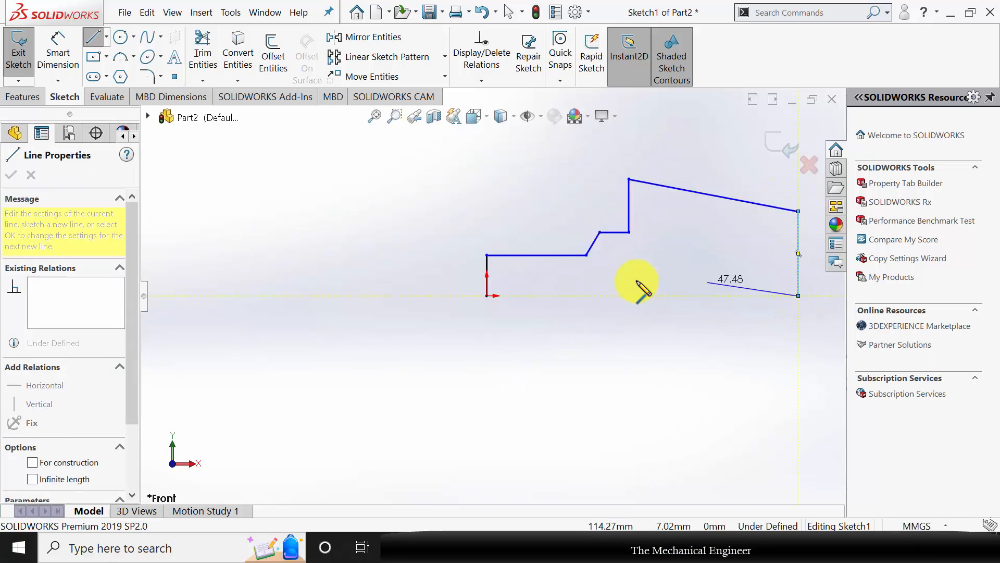
Draw the inner stepped wall lines back beneath the outer profile, following its taper and steps, and end the chain near the origin.
click(774, 295)
click(773, 227)
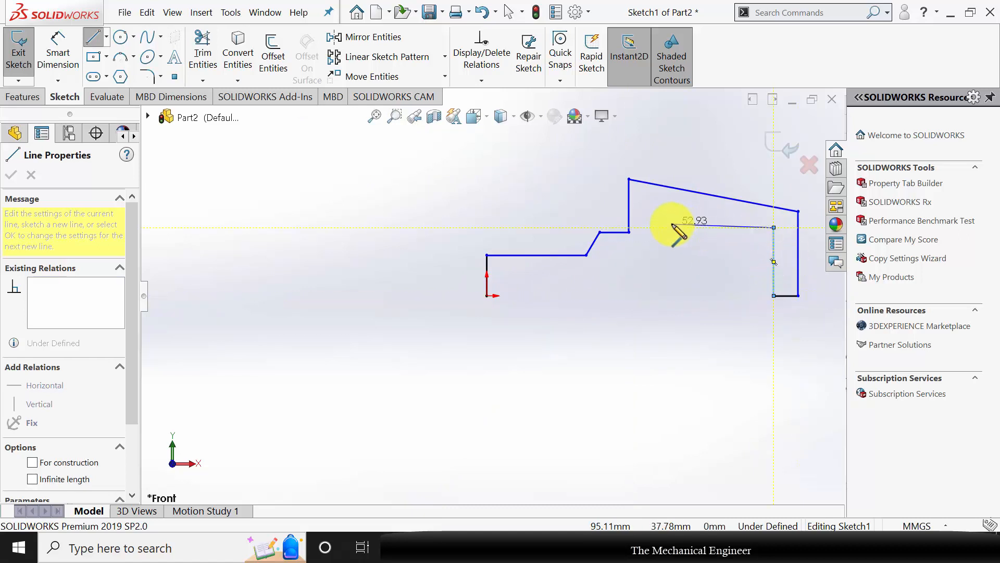
click(644, 203)
click(644, 248)
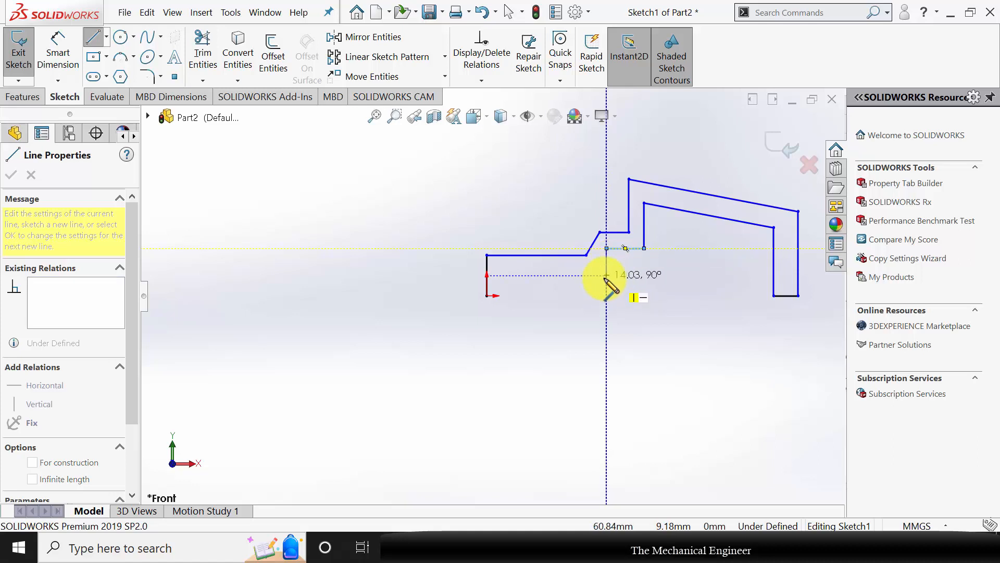
click(606, 271)
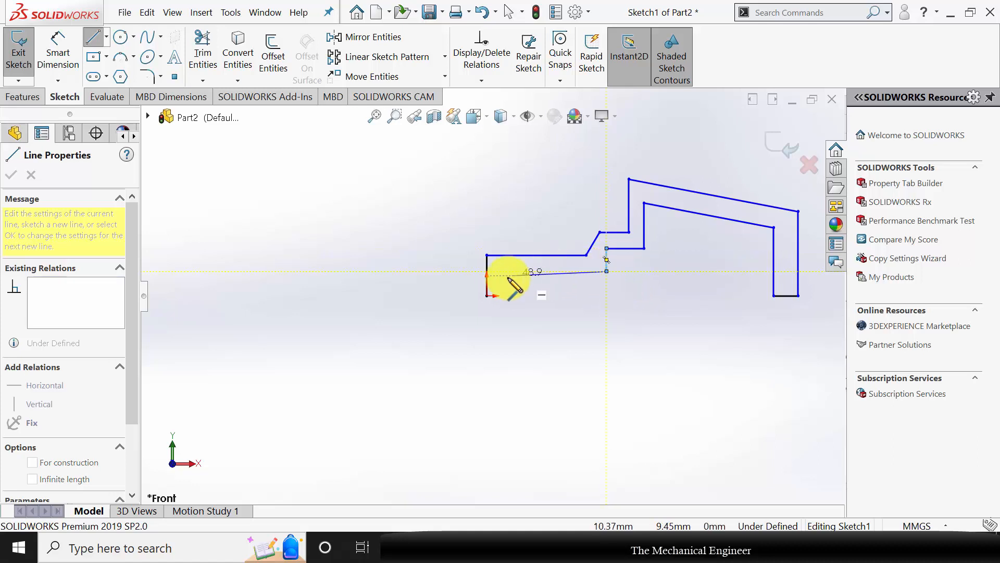
click(501, 271)
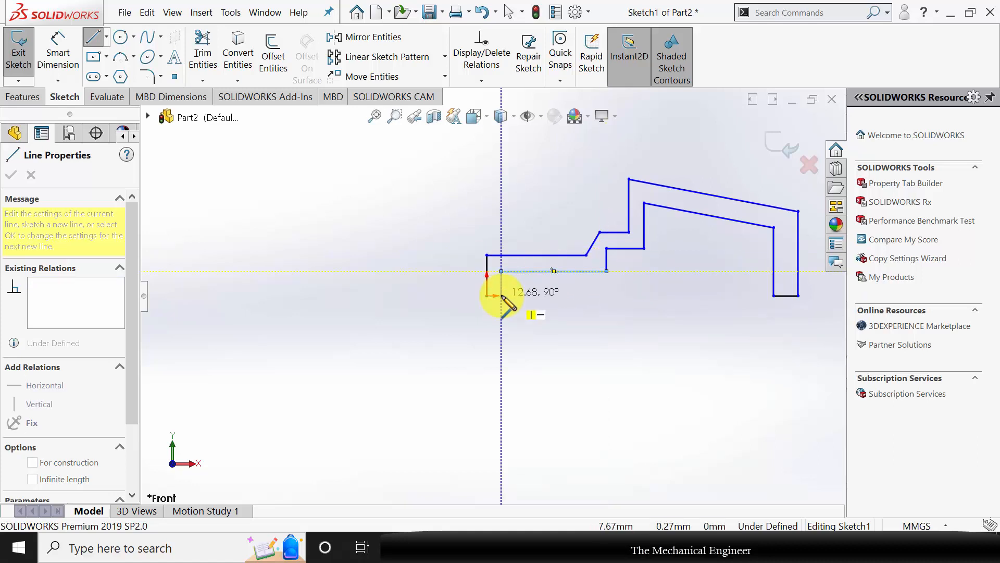
click(502, 295)
click(486, 295)
key(Escape)
Close the profile by moving the loose endpoint of the short bottom line onto the origin.
scroll(504, 292, down, 5)
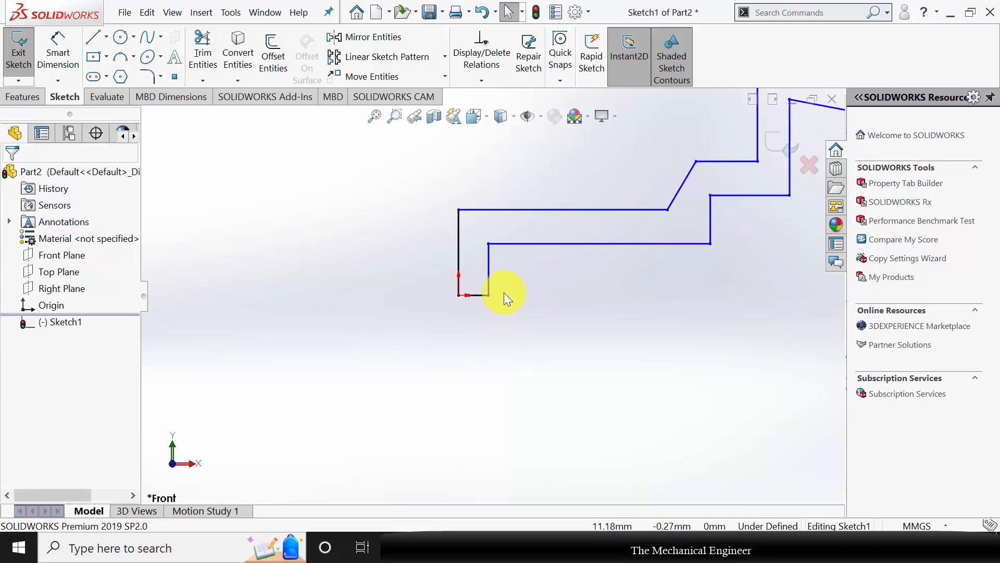
scroll(505, 292, down, 3)
click(411, 305)
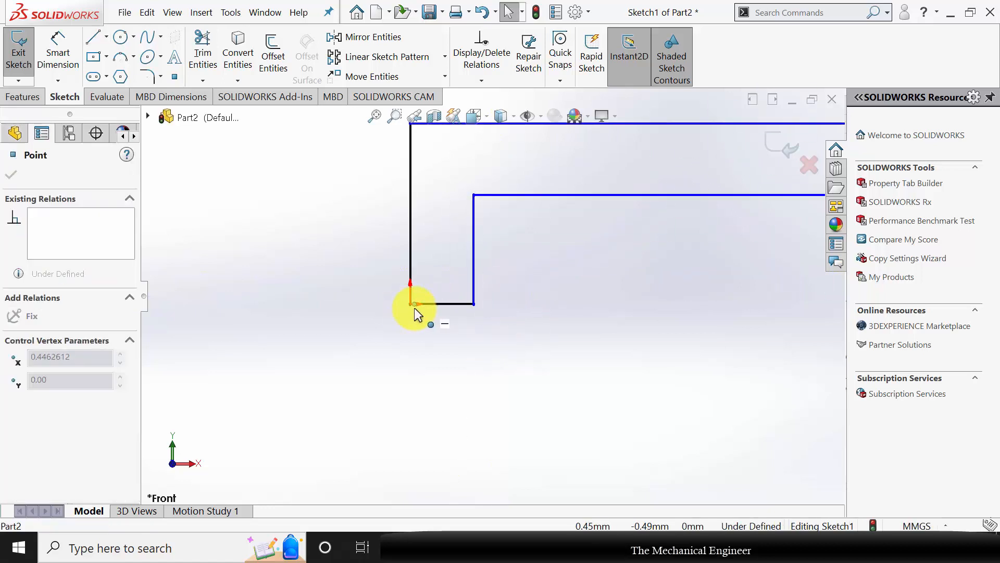
click(458, 337)
scroll(634, 277, up, 5)
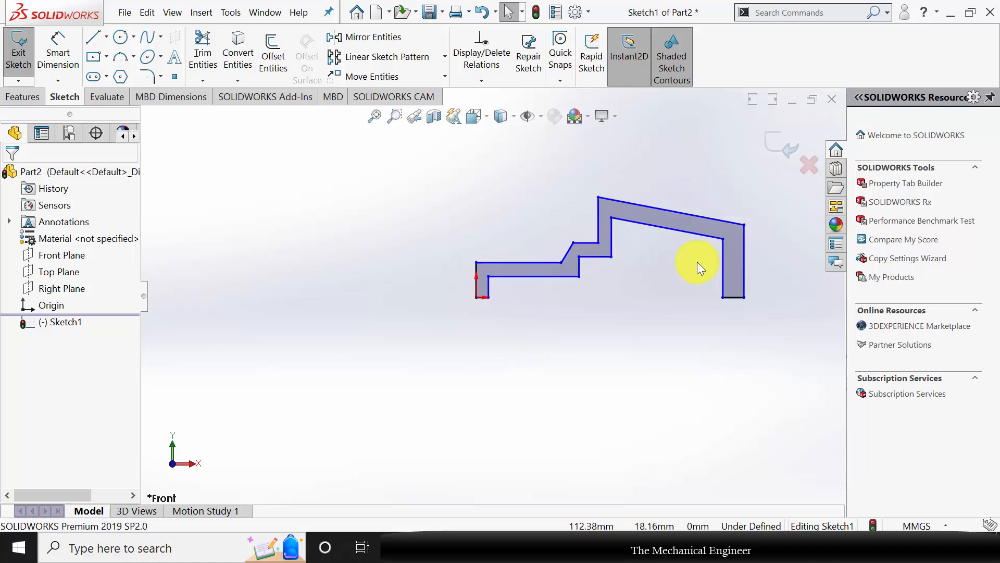
Dimension the profile's overall length between its two outermost vertical lines and set it to 229 mm.
scroll(703, 258, down, 1)
click(55, 44)
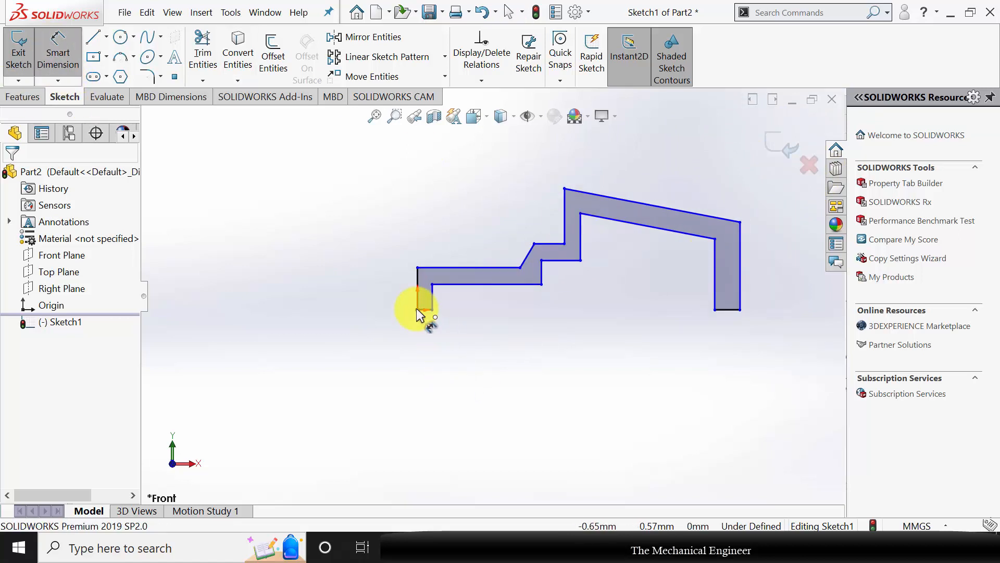
click(417, 292)
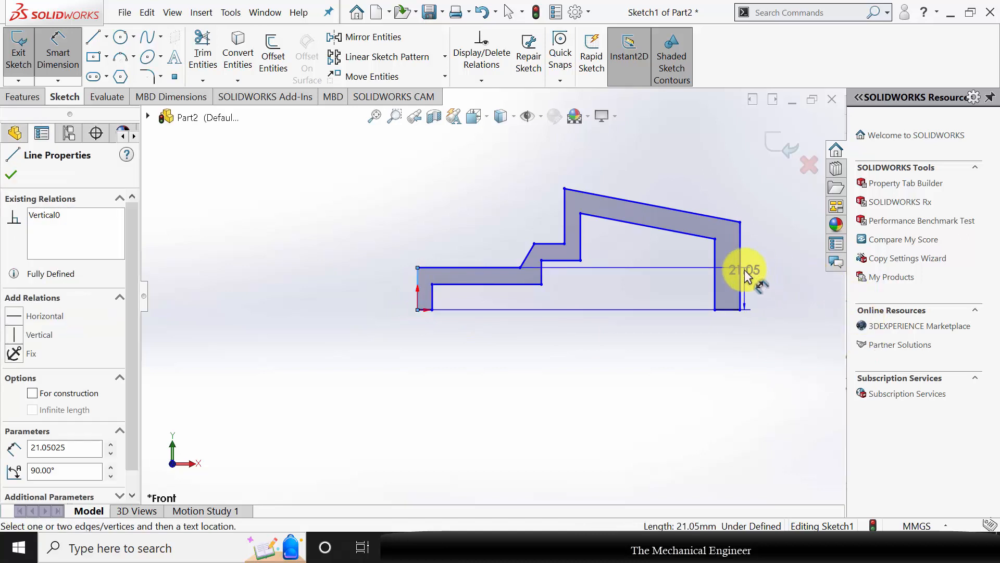
click(741, 294)
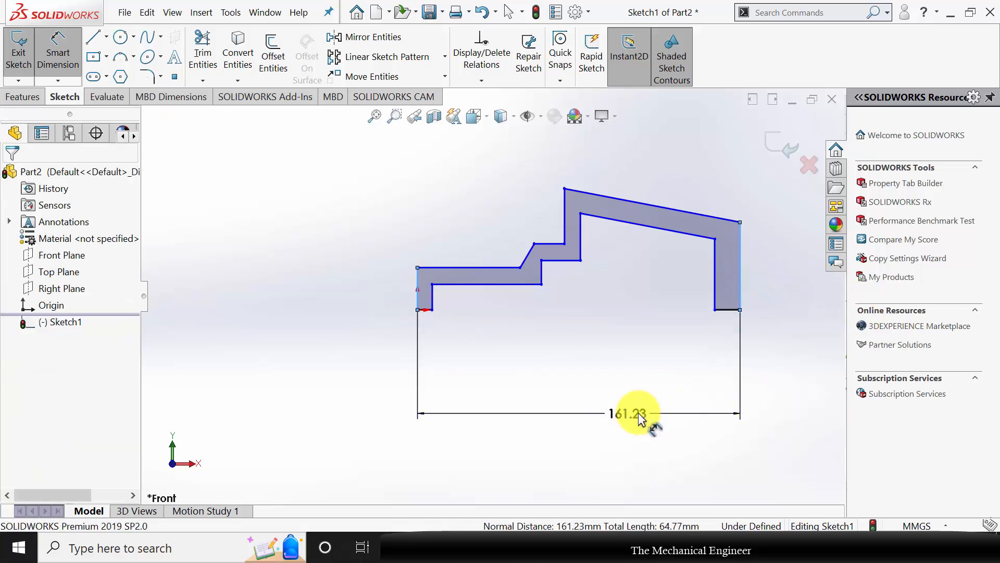
click(639, 413)
text(229)
key(Return)
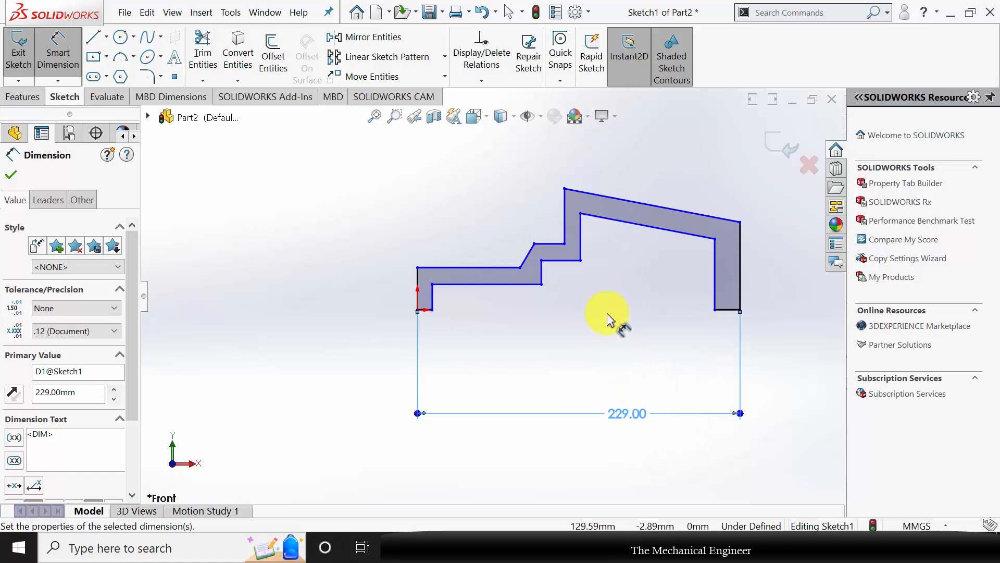
Change the profile's overall length dimension to 229-28 mm.
double_click(625, 414)
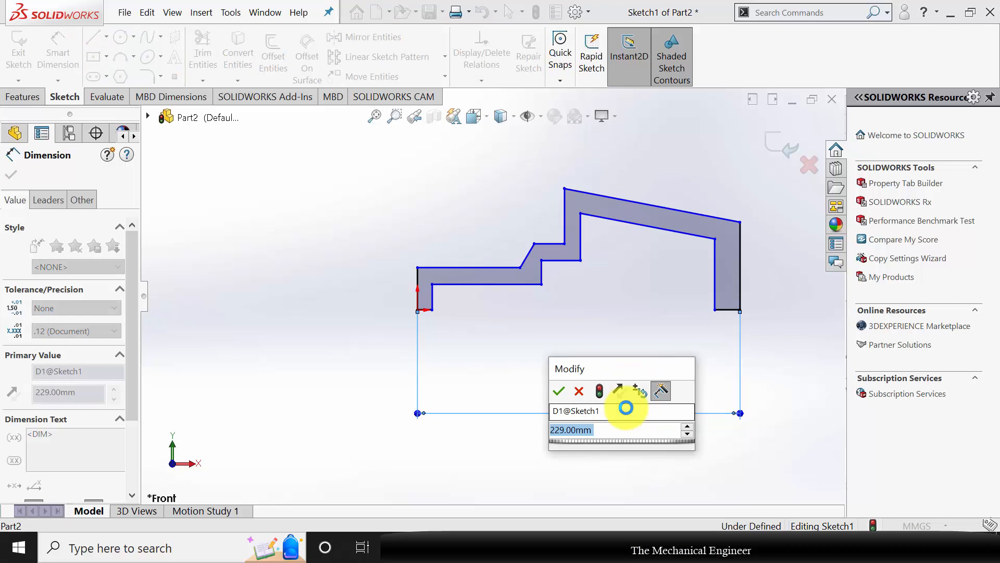
text(229-)
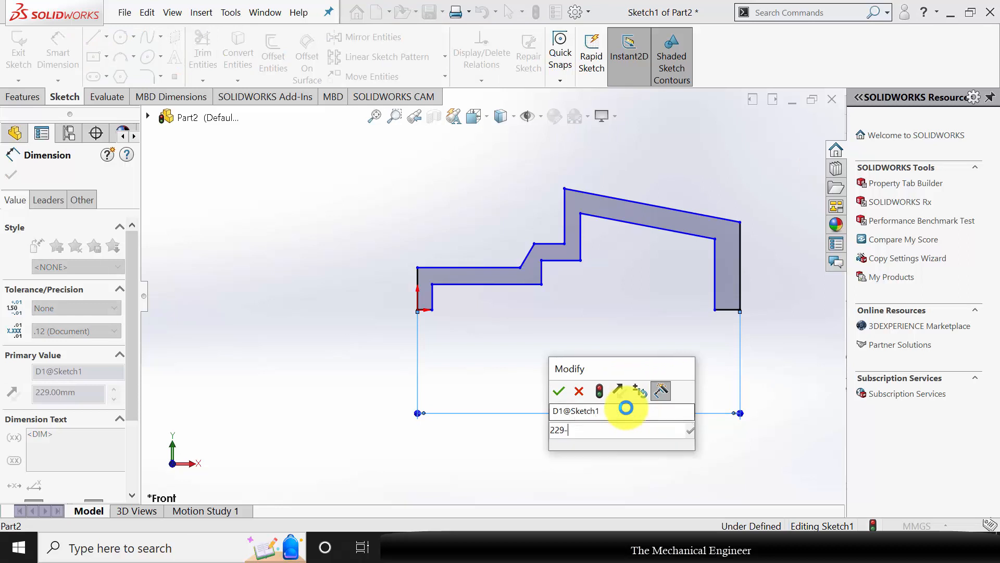
text(28)
key(Return)
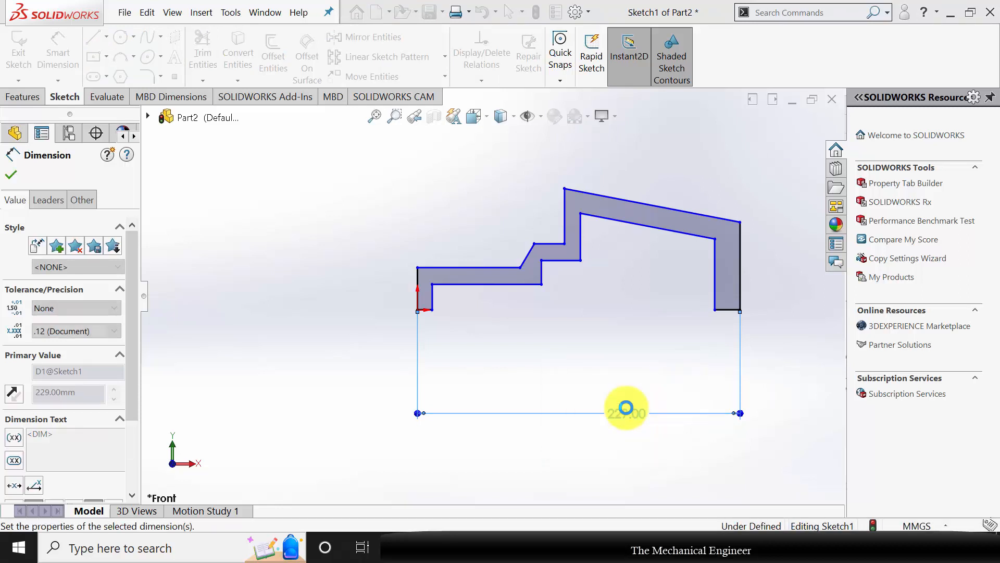
Check the plug drawing in PowerPoint, and back in SOLIDWORKS move the inner vertical line at the tapered end inside the outer end line.
key(alt+Tab)
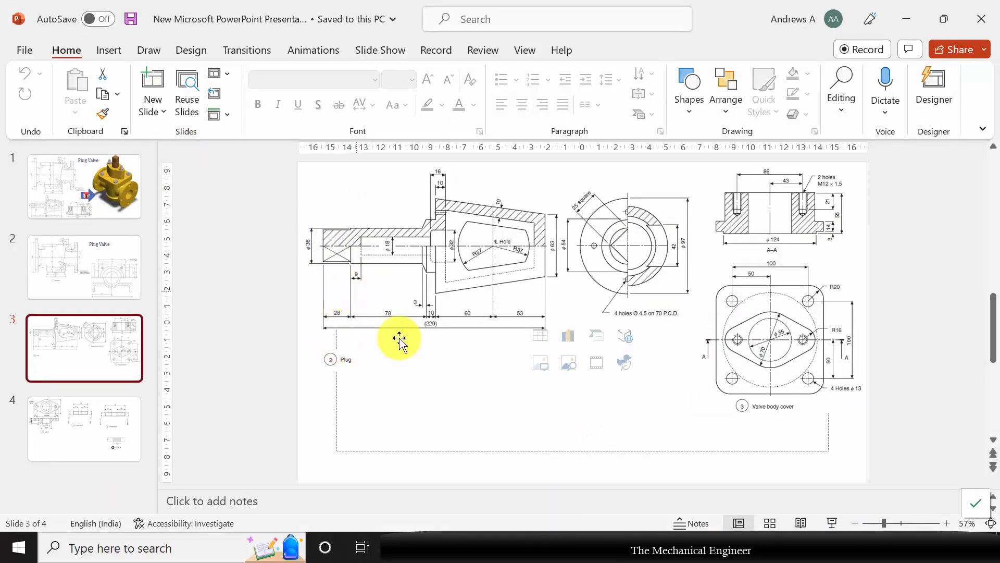
key(alt+Tab)
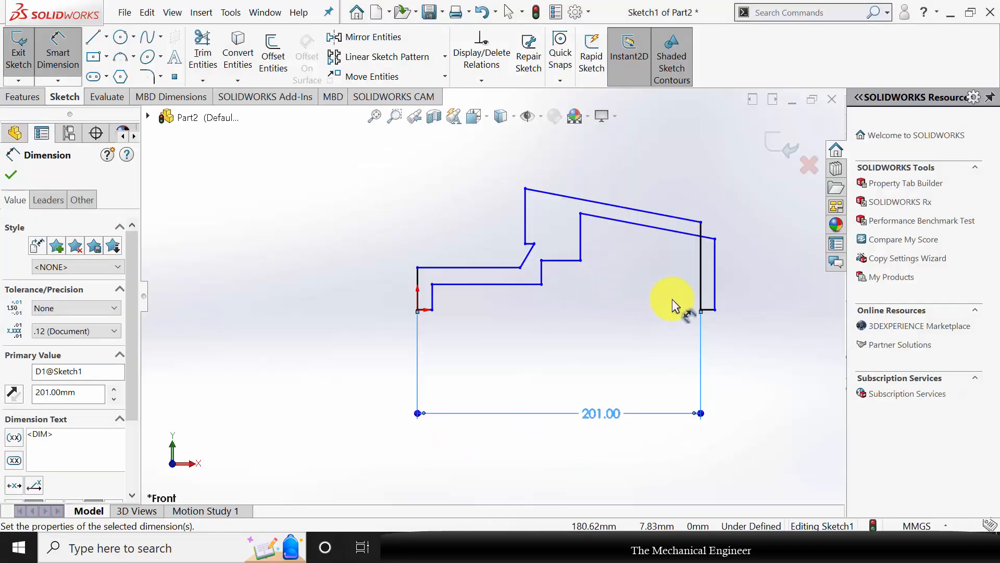
drag(715, 264, 684, 255)
click(765, 345)
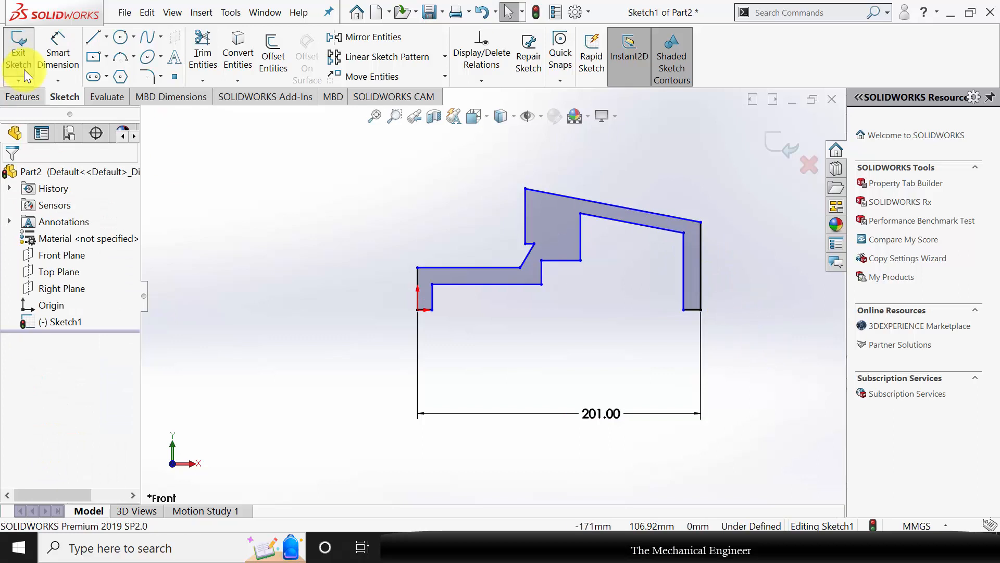
Dimension the short inner vertical line near the origin and set its length to 9 mm.
click(58, 52)
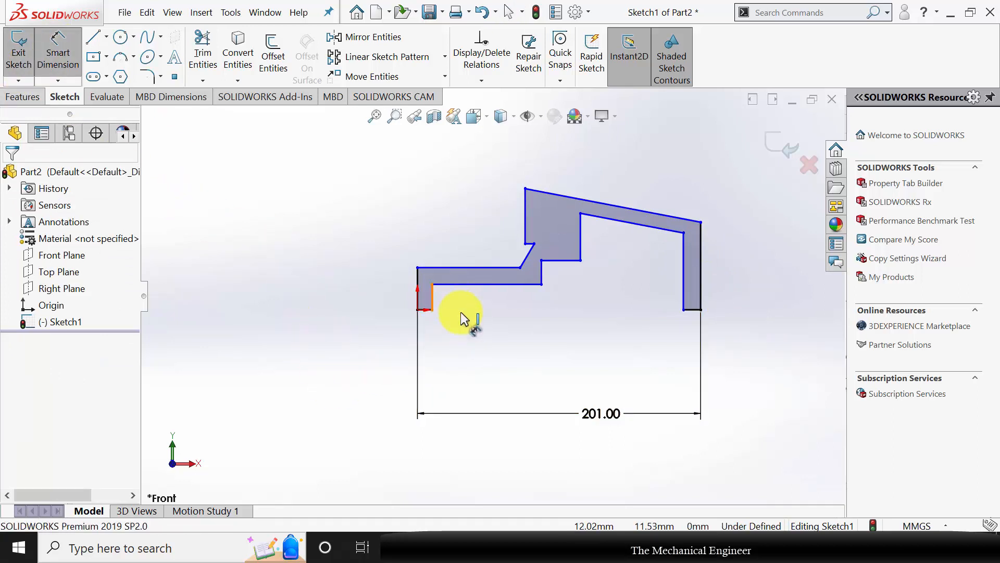
click(435, 299)
click(451, 324)
text(9)
key(Return)
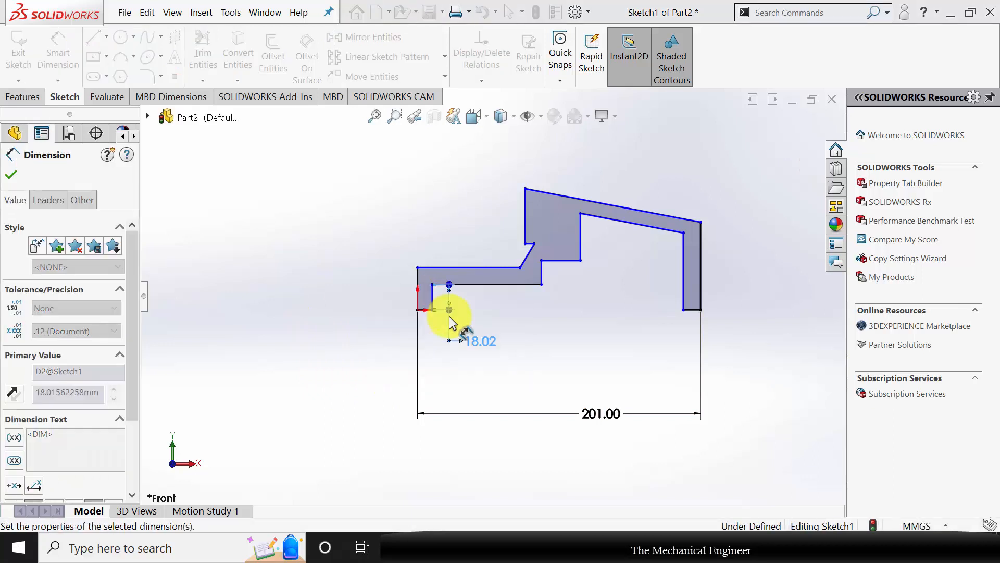
scroll(495, 279, up, 3)
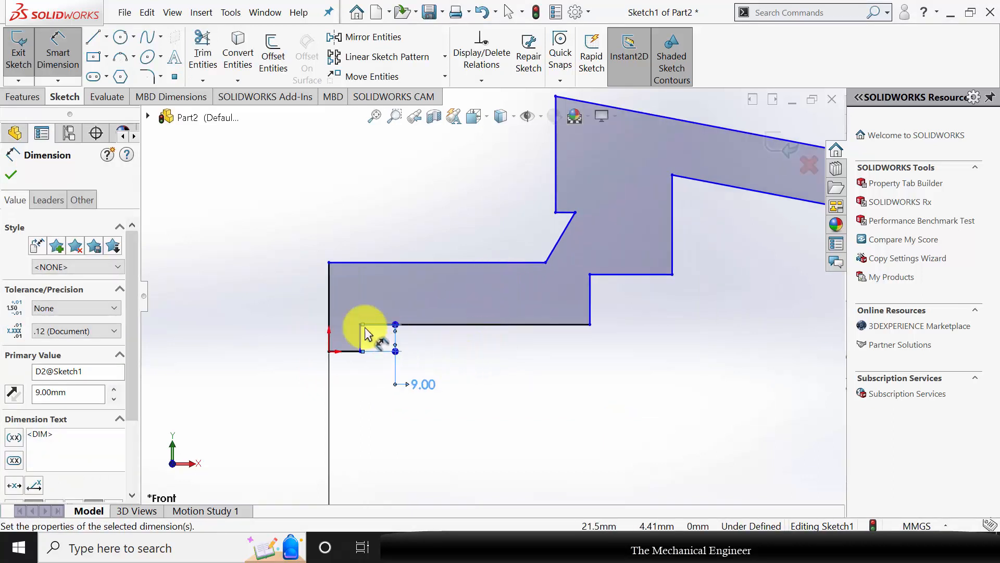
Dimension the vertical edge at the origin as 36/2 mm and the short horizontal base edge beside it as 9 mm.
click(329, 308)
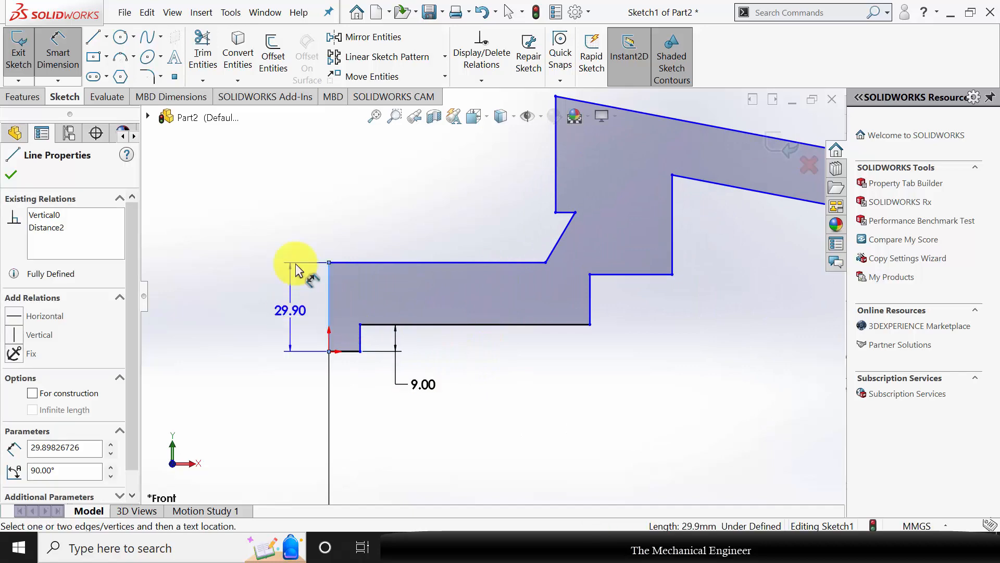
click(304, 220)
text(36/2)
key(Return)
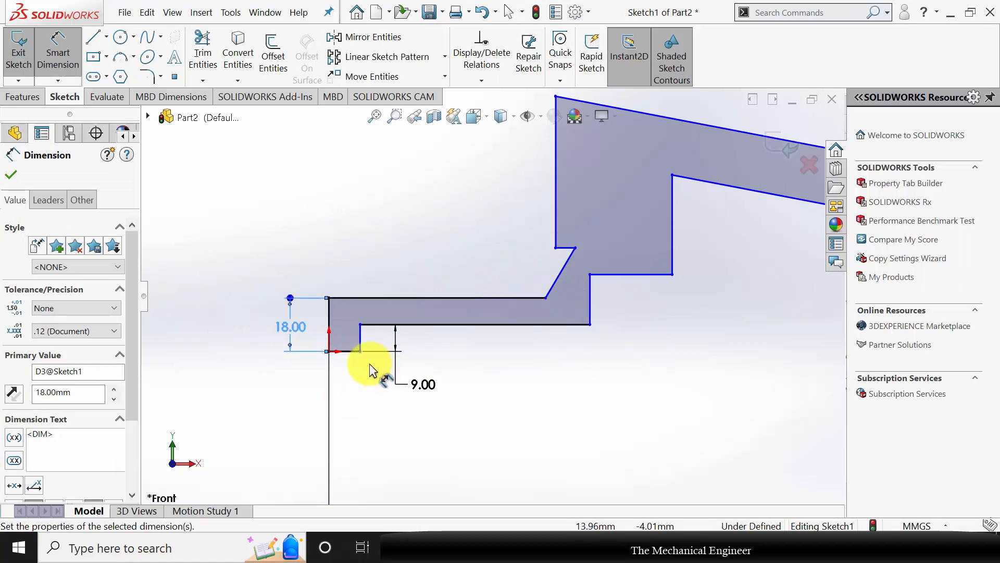
click(347, 350)
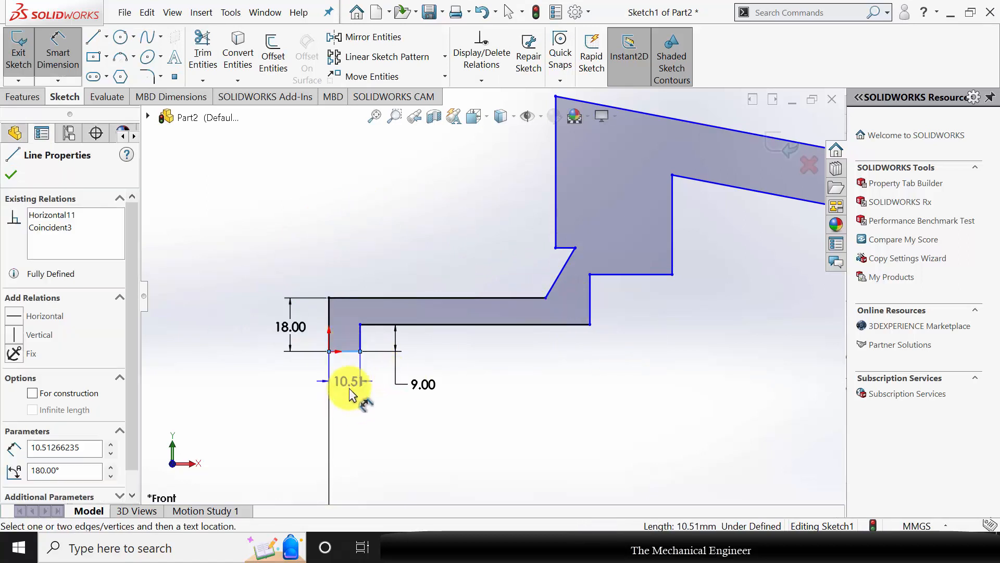
click(349, 402)
text(9)
key(Return)
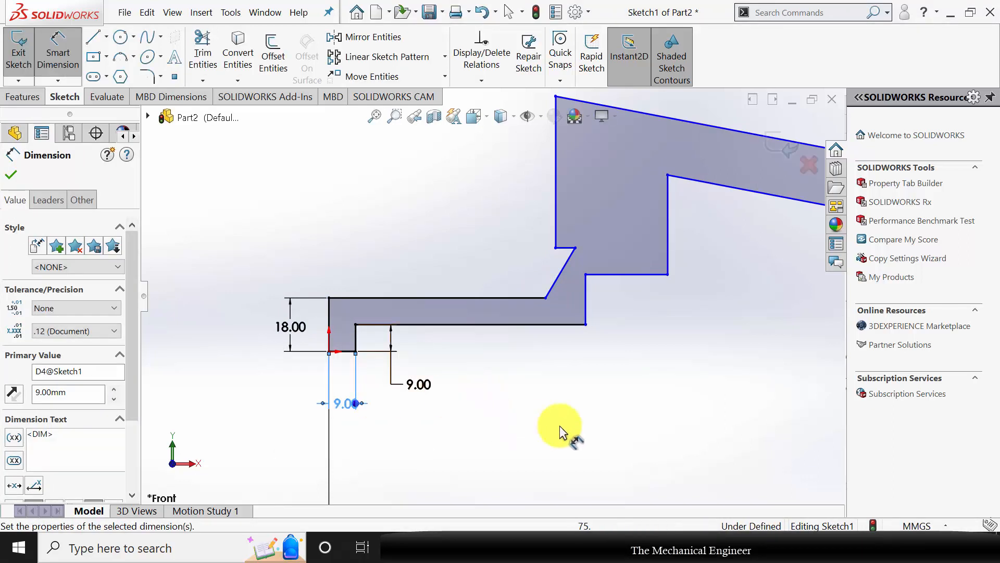
Dimension the height of the raised step's horizontal underside above the profile's base corner as 16 mm.
click(601, 274)
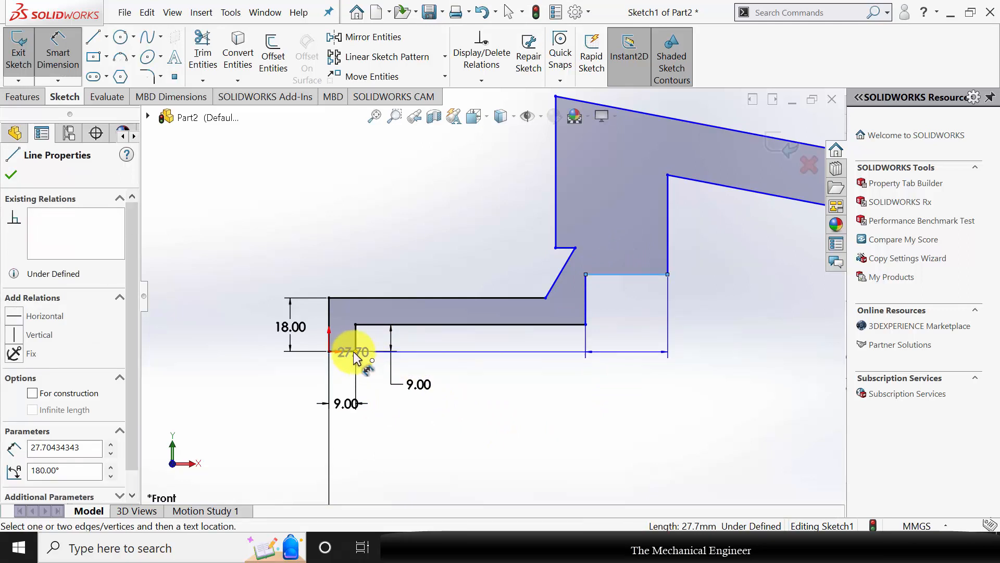
click(355, 351)
click(654, 323)
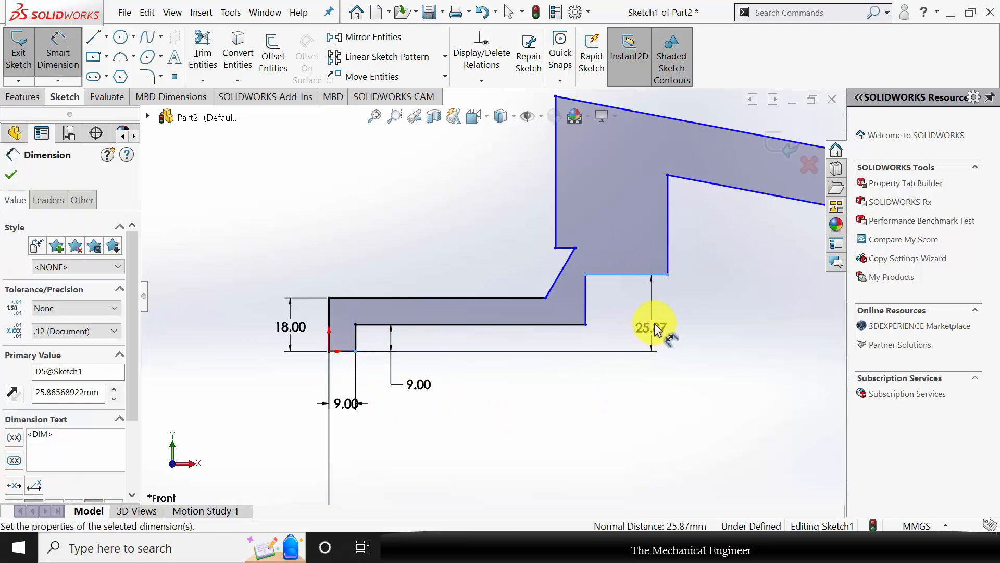
text(30)
key(Return)
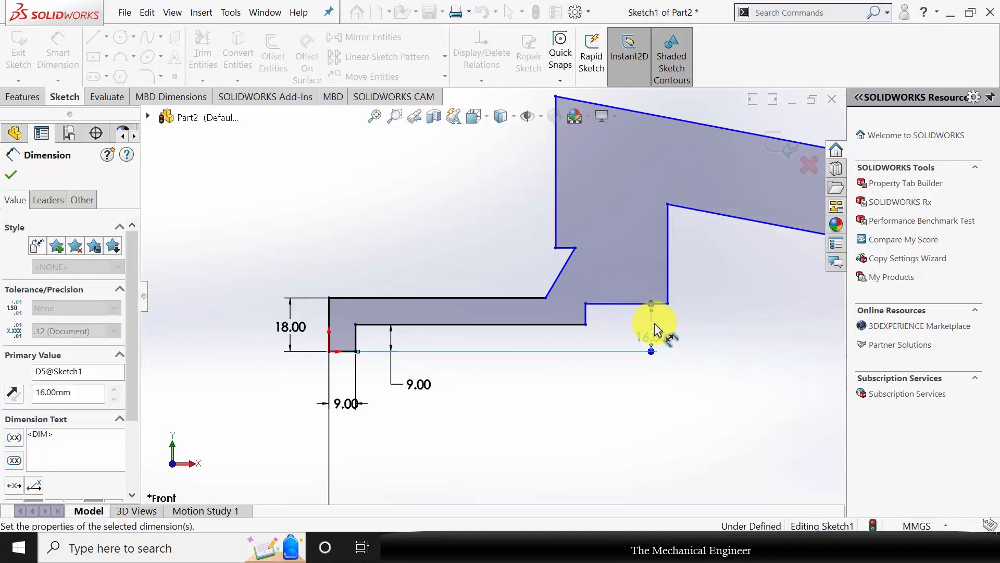
Set the horizontal distance between the slanted line's two endpoints to 3 mm.
scroll(629, 319, down, 1)
scroll(629, 322, down, 1)
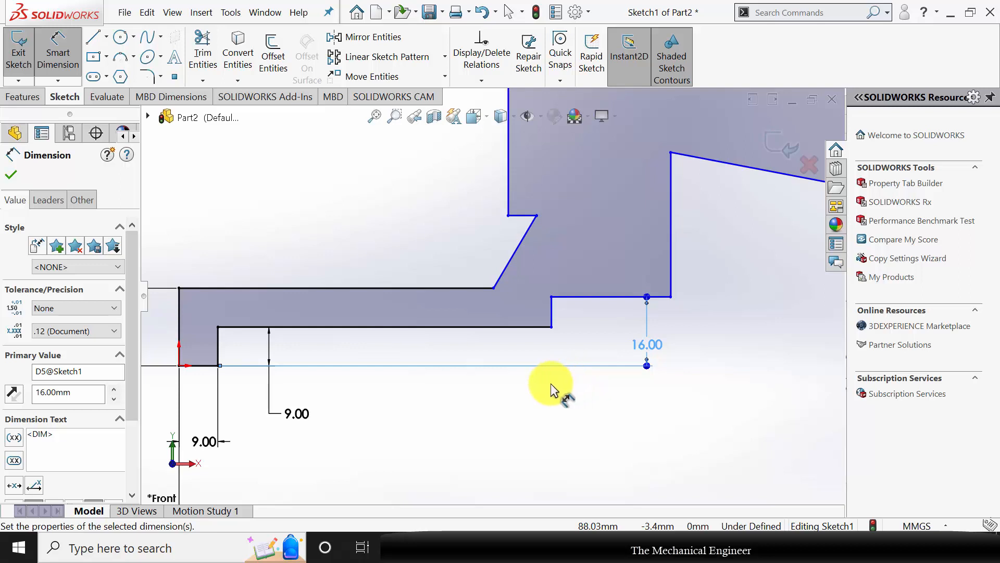
click(492, 287)
click(537, 215)
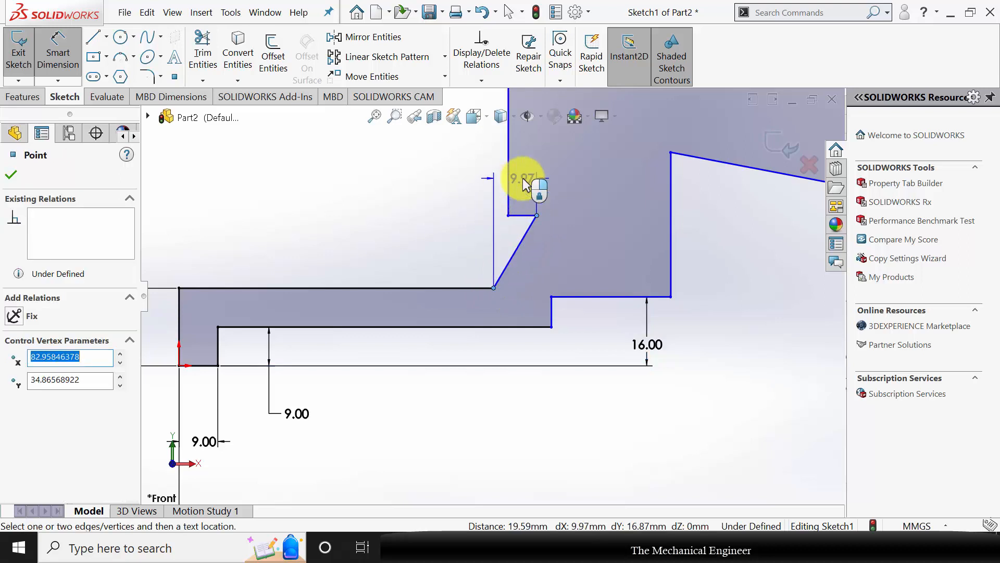
click(521, 178)
text(3)
key(Return)
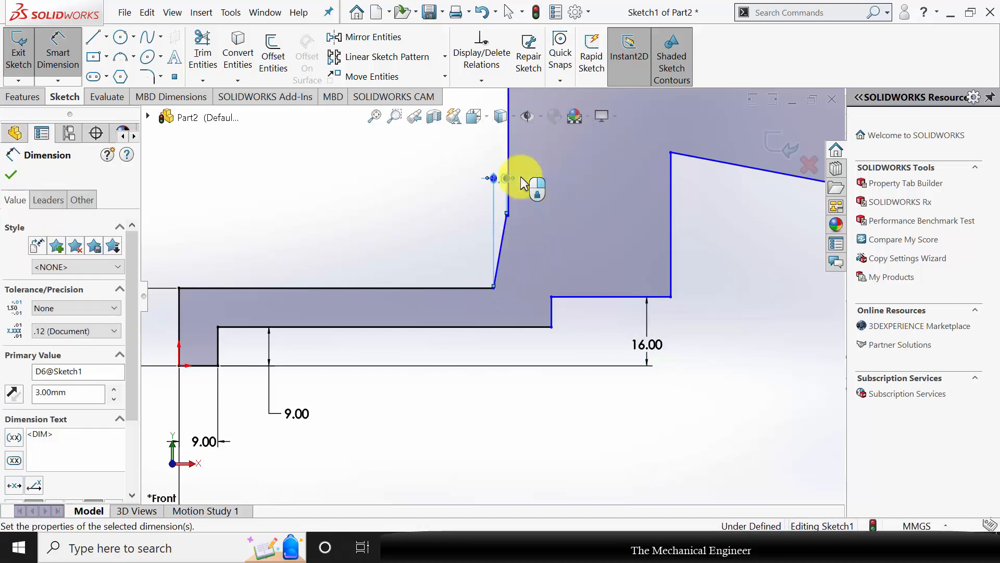
Dimension the length of the raised step's horizontal underside as 16 mm.
scroll(513, 225, up, 1)
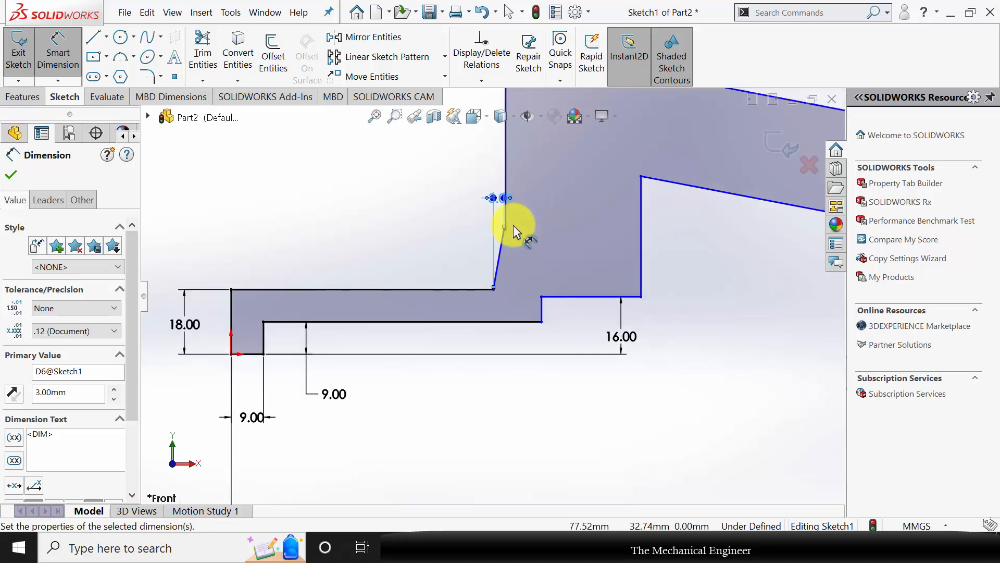
click(576, 298)
click(588, 408)
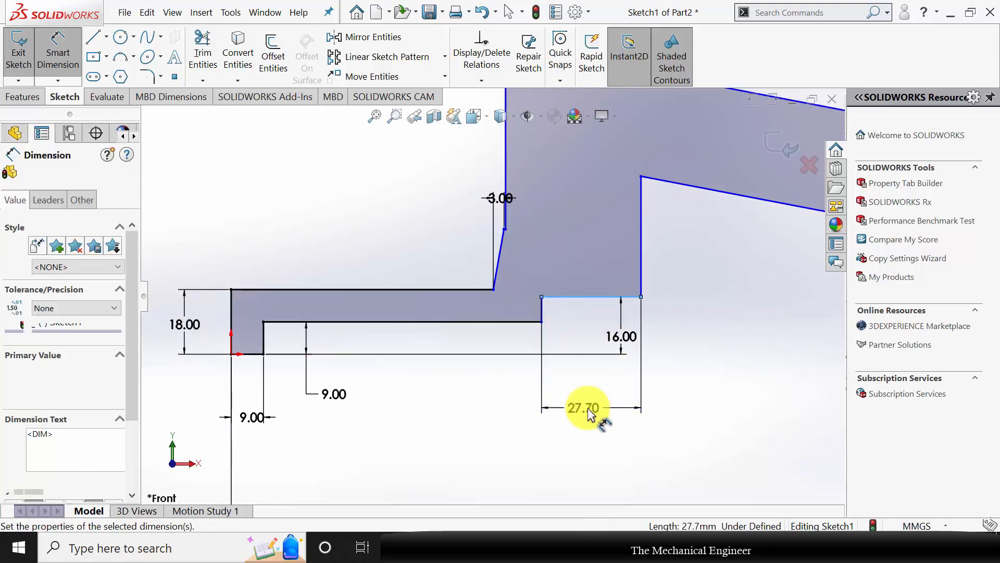
text(16)
key(Return)
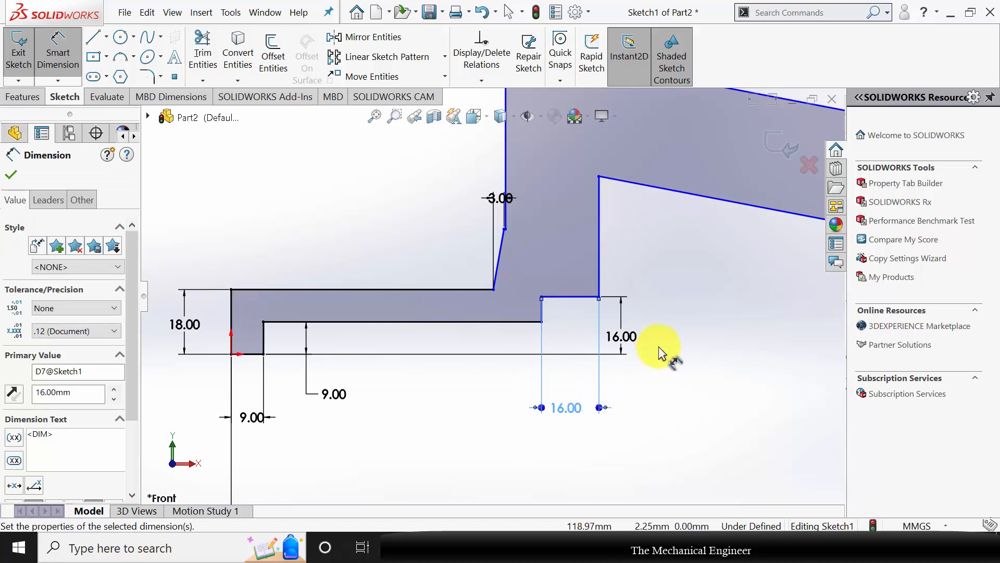
Dimension the thickness between the two tall vertical lines of the middle wall as 10 mm.
key(f)
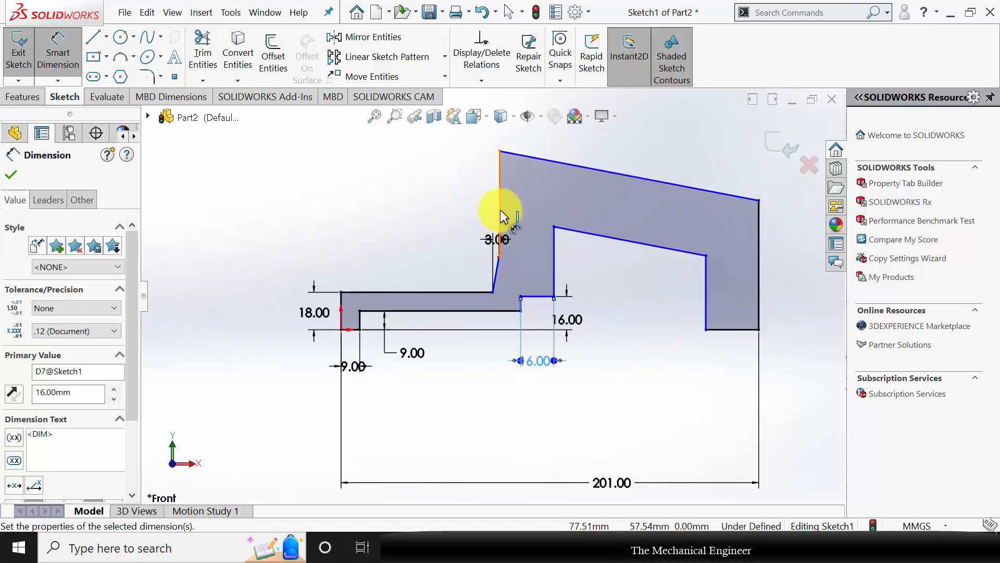
click(554, 247)
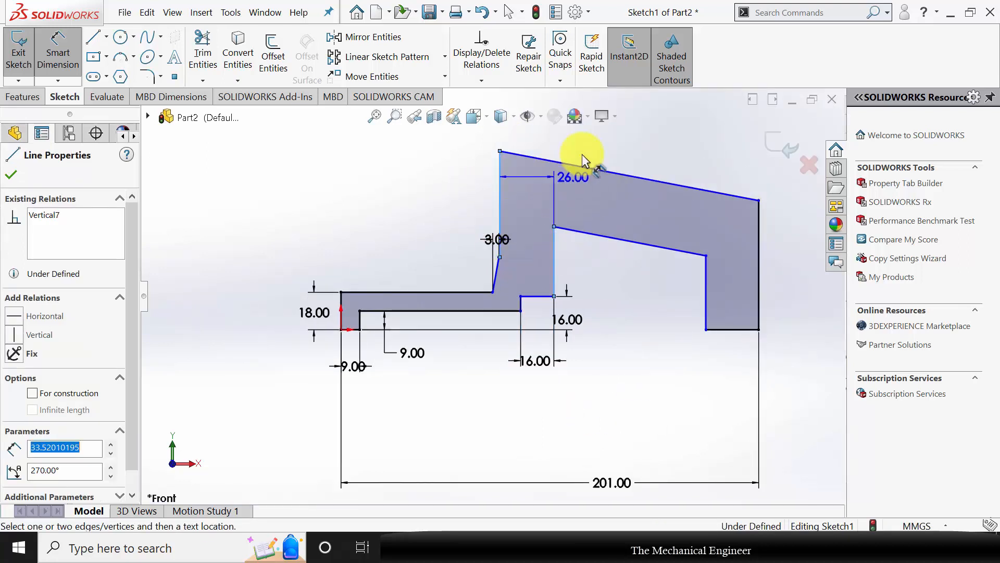
click(585, 138)
key(Return)
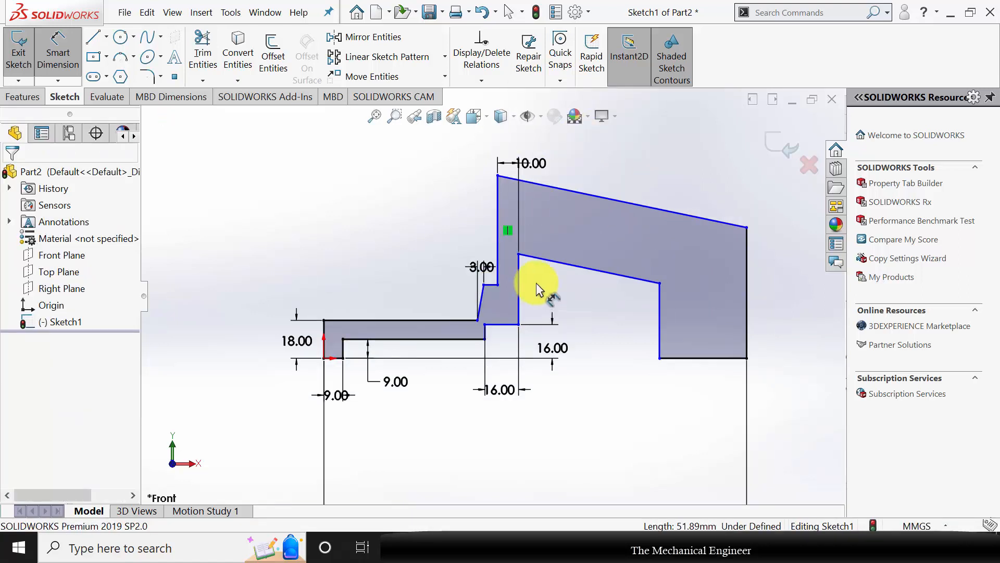
Set the horizontal distance from the slanted line's upper endpoint to the wall's outer vertical line to 10 mm.
click(499, 237)
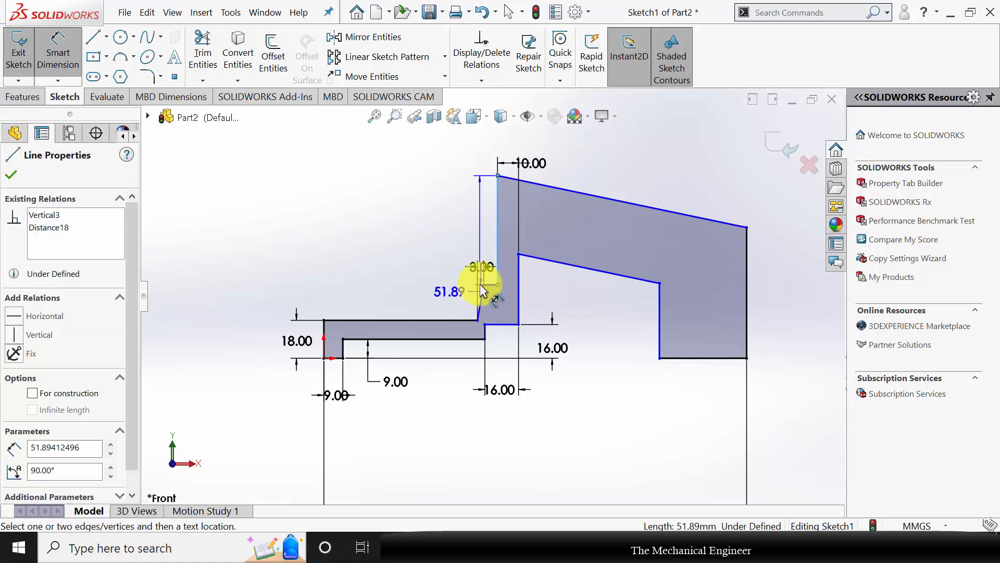
click(484, 284)
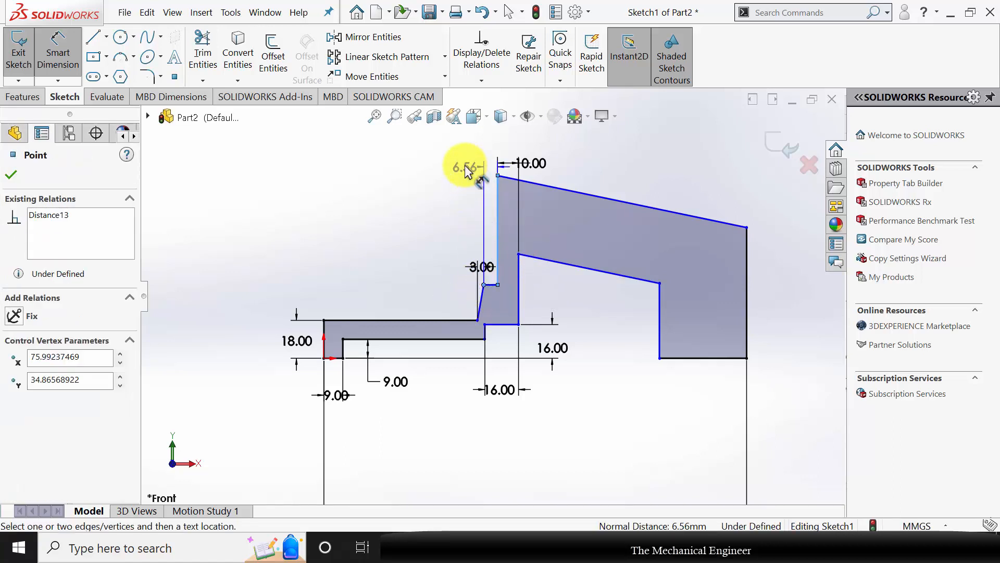
click(471, 164)
text(10)
key(Return)
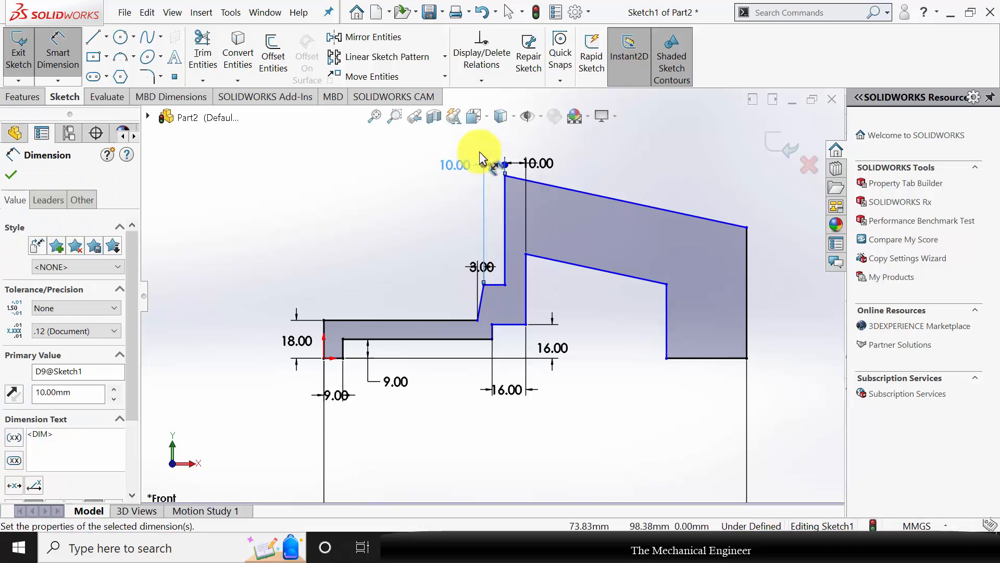
Dimension the horizontal distance from the origin to the slanted line's upper endpoint as 78 mm.
scroll(522, 344, down, 4)
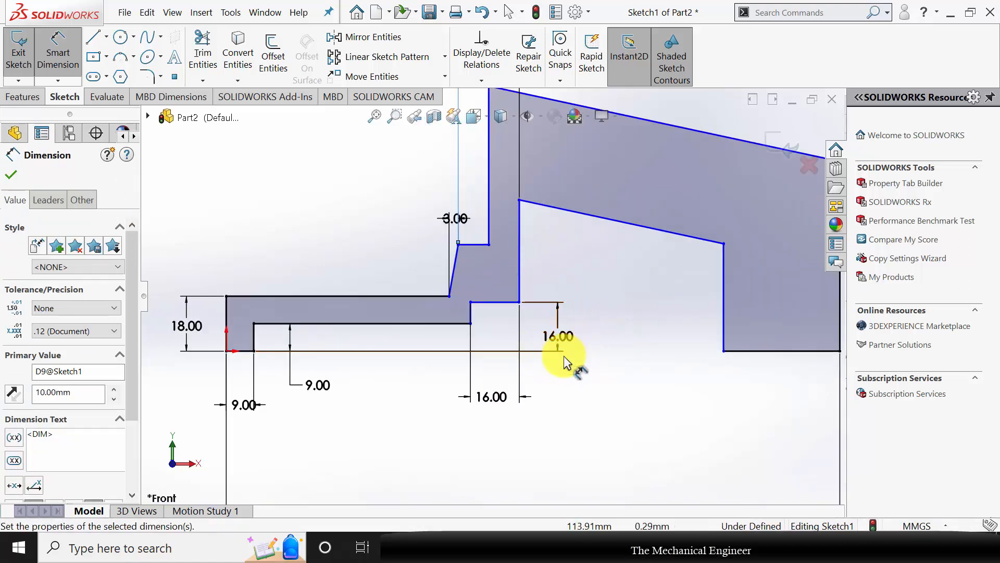
click(458, 246)
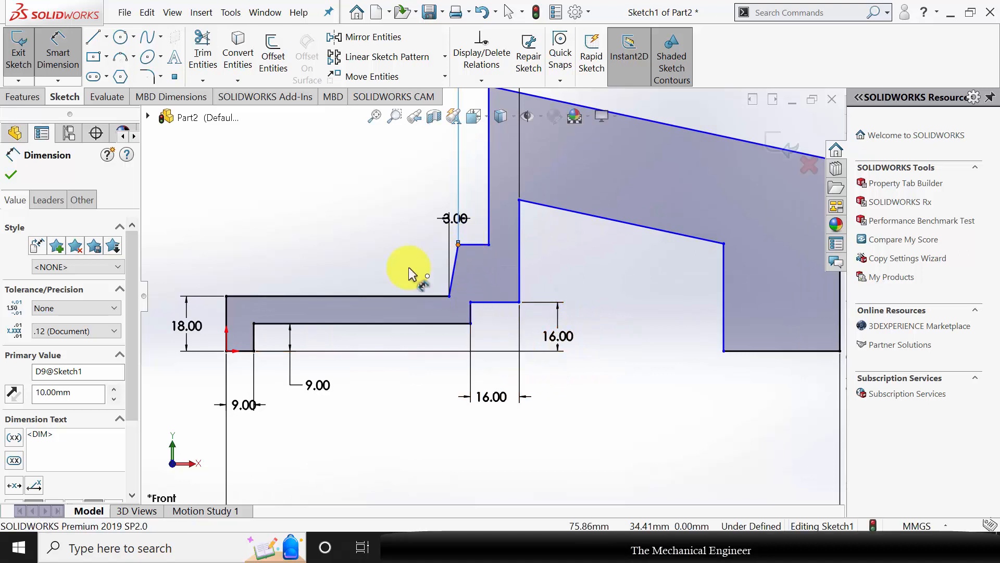
click(227, 352)
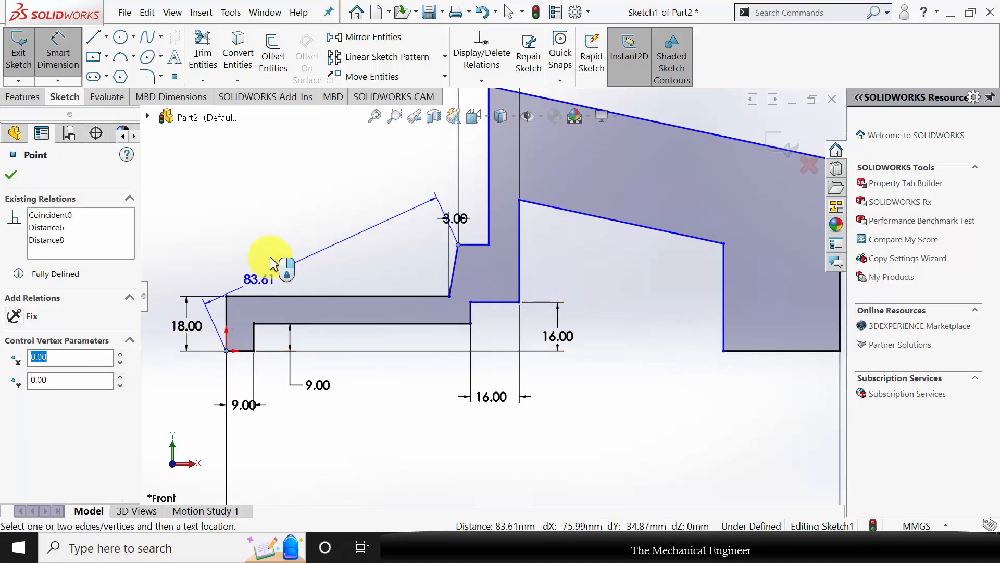
click(318, 179)
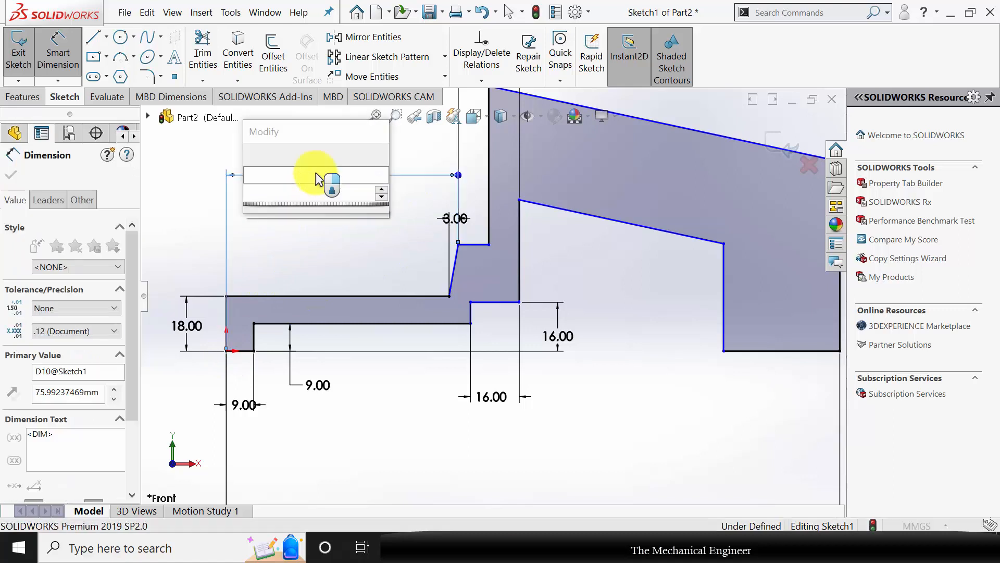
text(78)
key(Return)
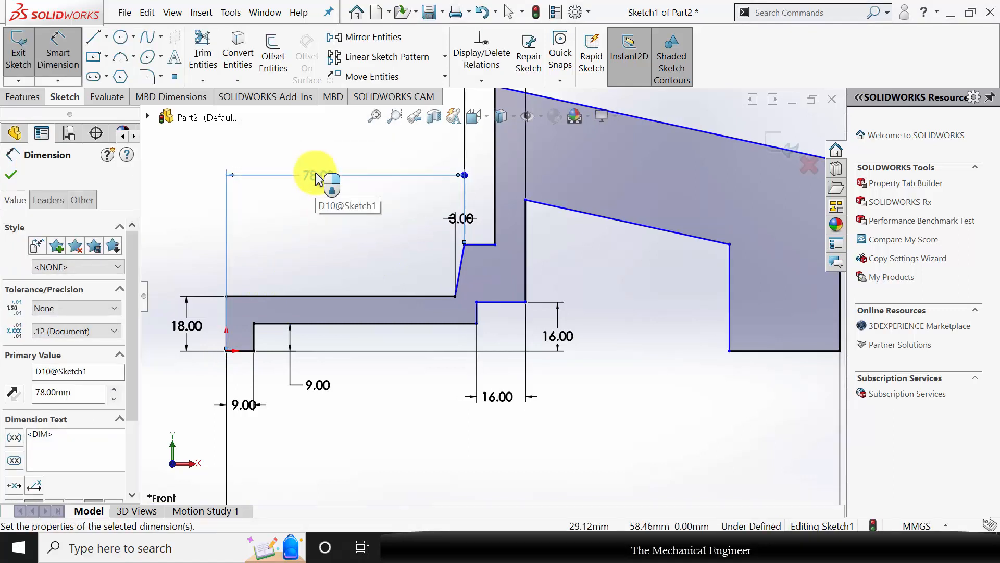
Dimension the thickness between the two parallel sloping lines as 10 mm.
scroll(613, 239, up, 1)
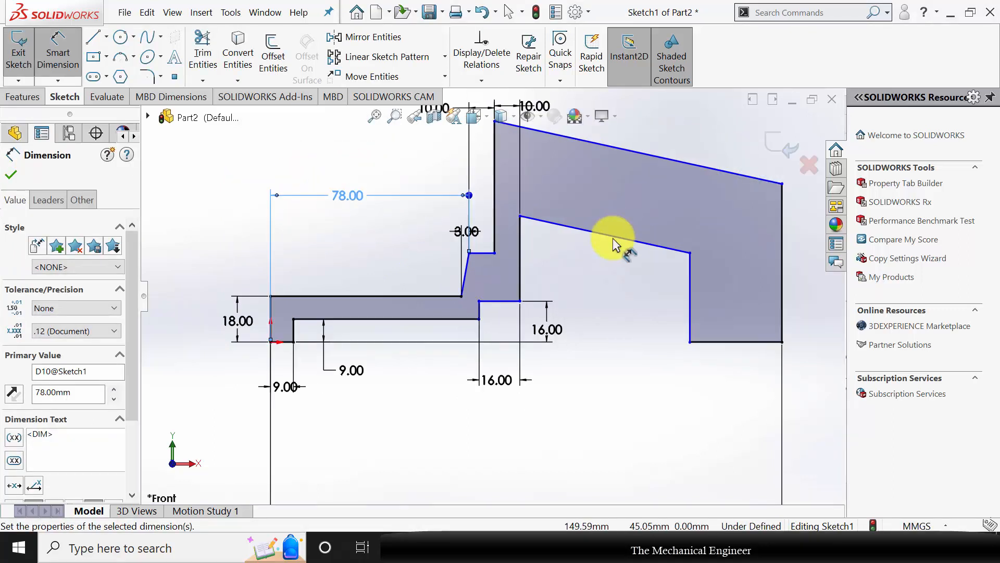
click(609, 227)
click(626, 149)
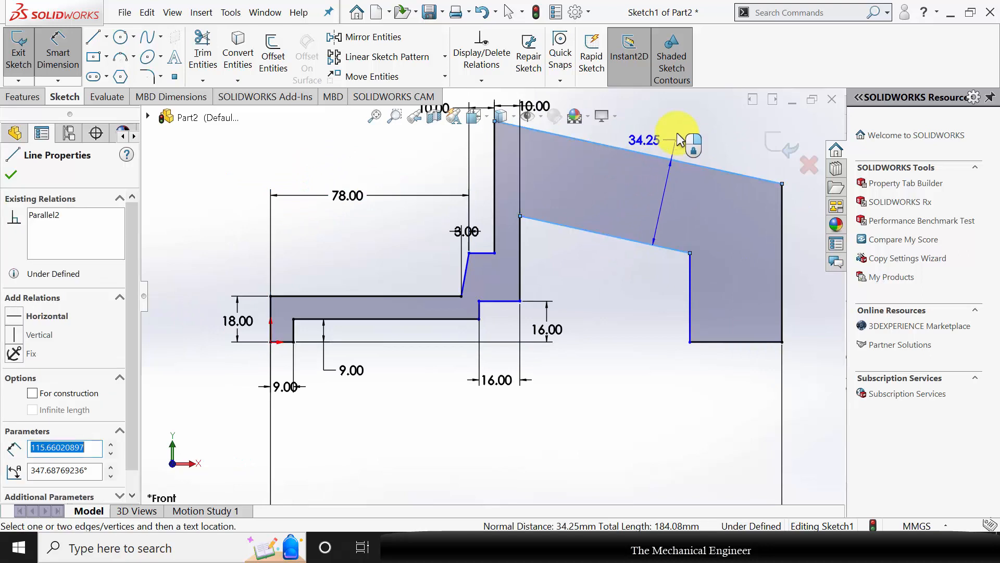
click(679, 122)
text(10)
key(Return)
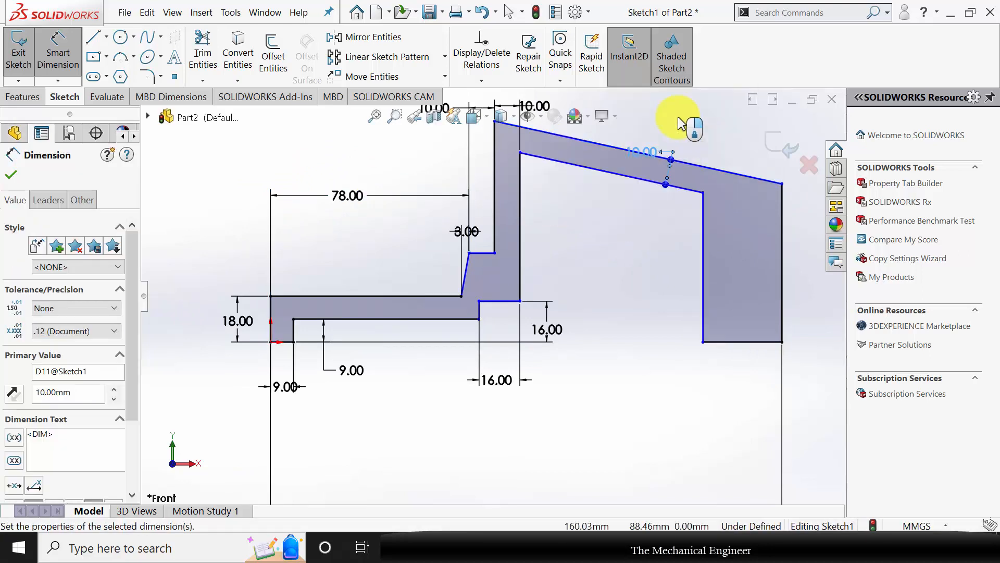
Dimension the vertical height from the origin to the profile's highest corner as 97/2 mm.
scroll(561, 259, up, 2)
click(494, 175)
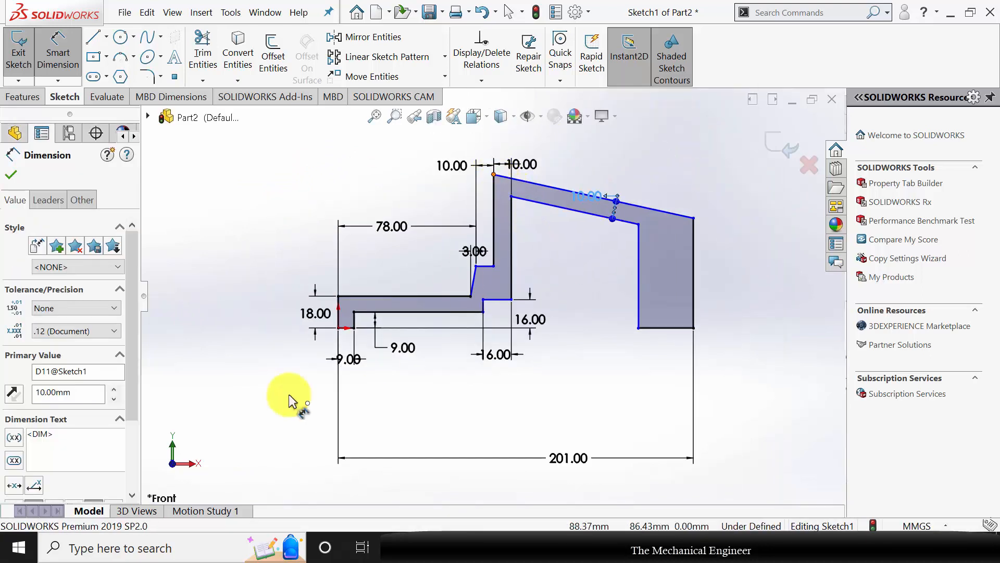
click(339, 328)
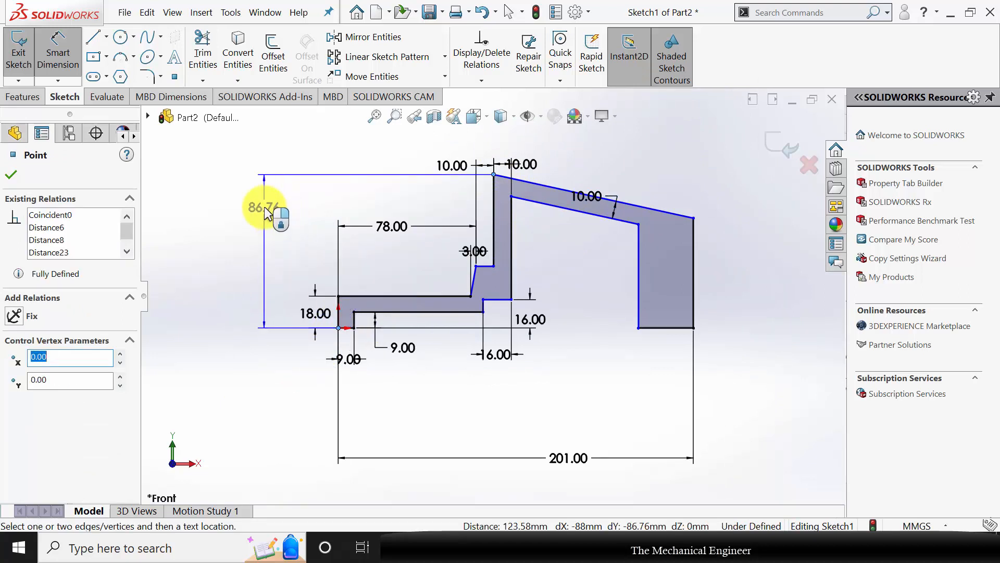
click(267, 212)
text(97)
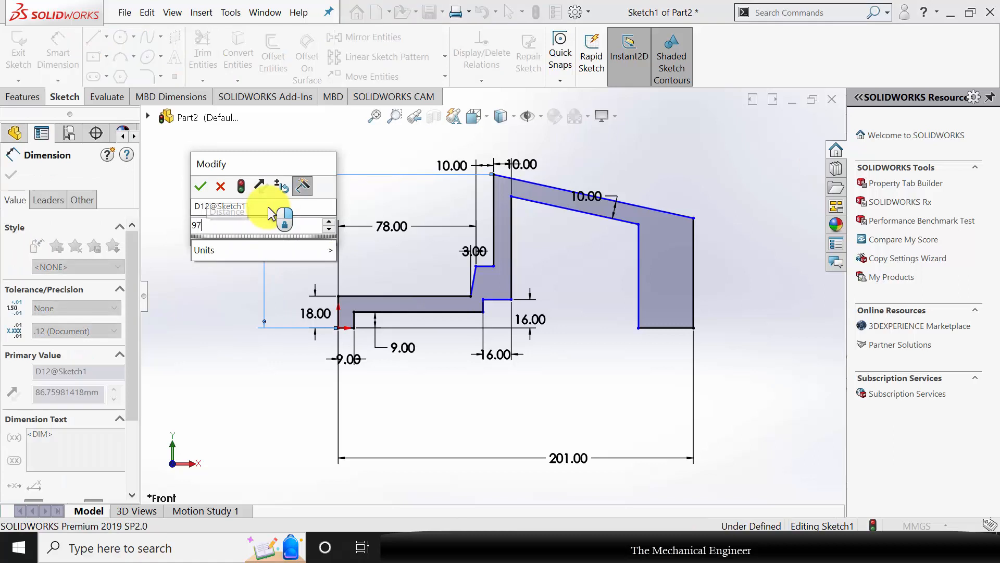
text(/2)
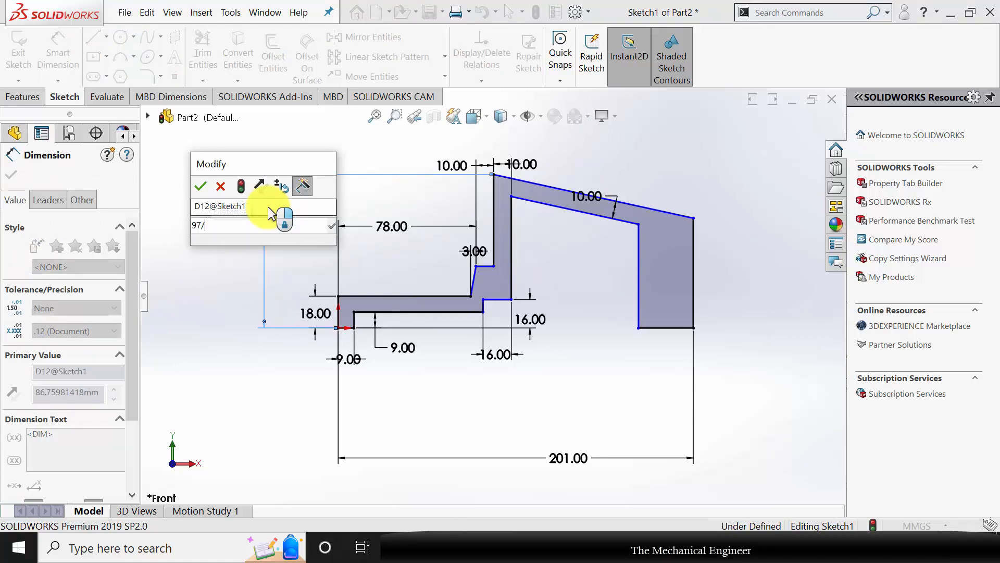
key(Return)
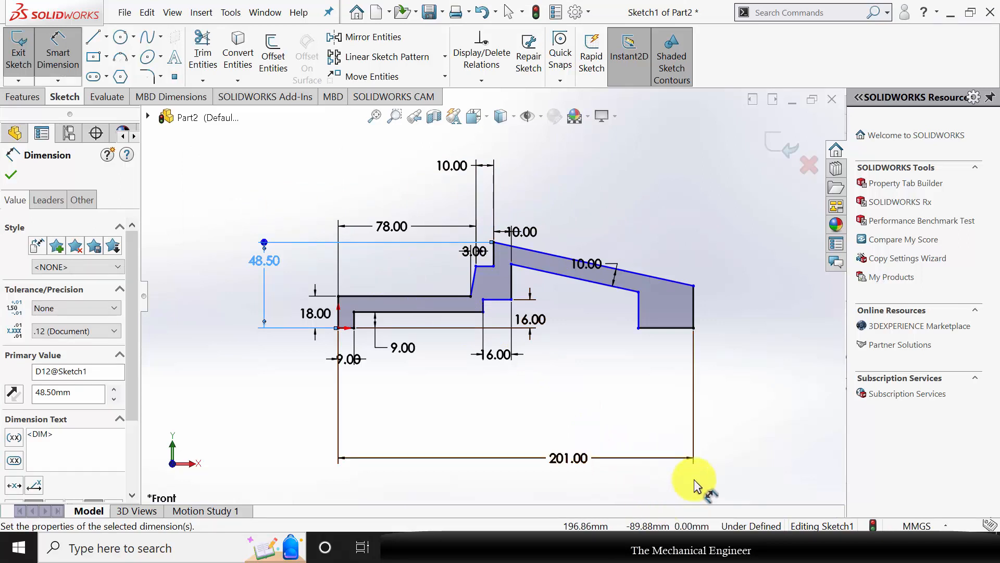
Dimension the bottom edge of the leg at the far end of the profile as 10 mm.
scroll(703, 453, down, 2)
click(637, 249)
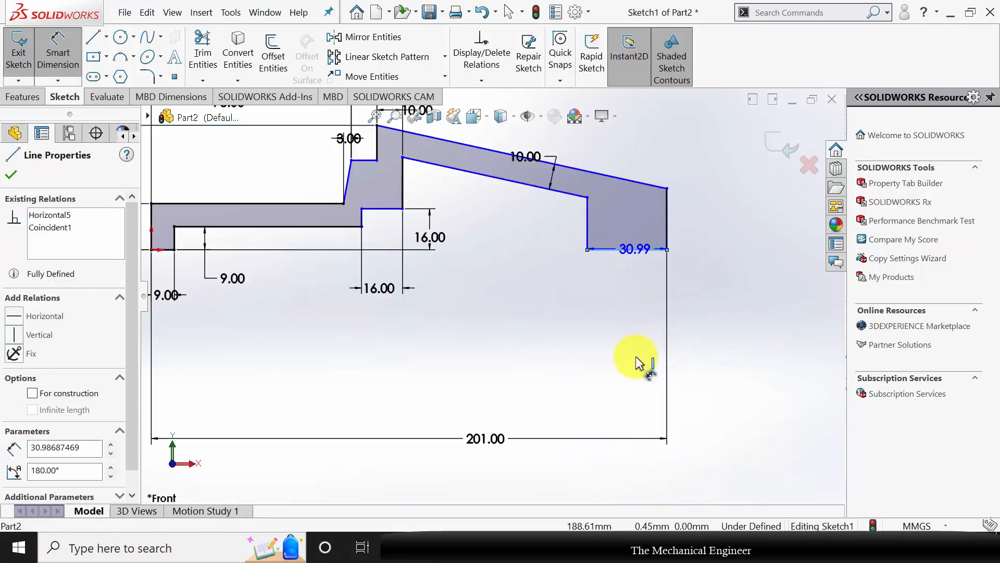
click(642, 354)
text(10)
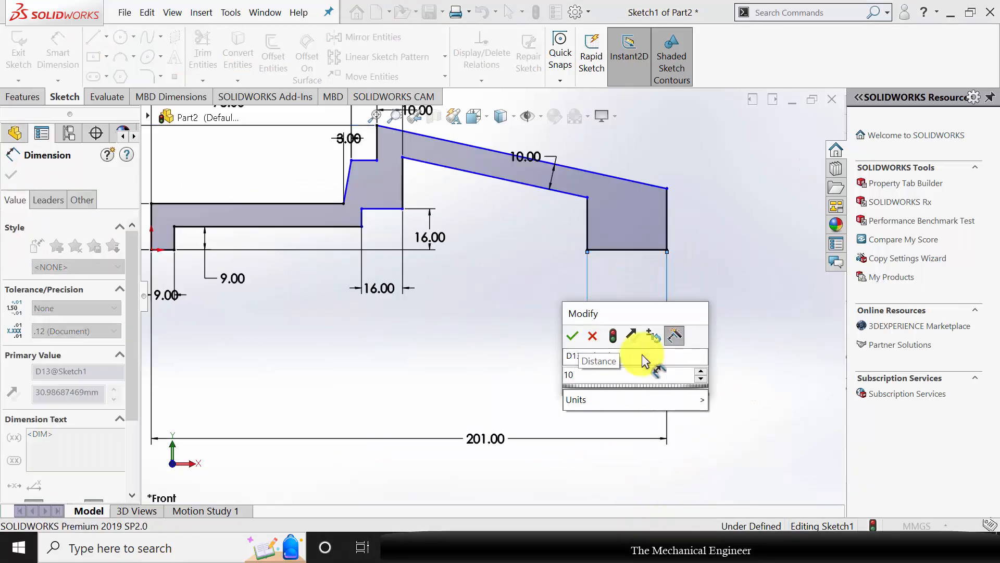
key(Return)
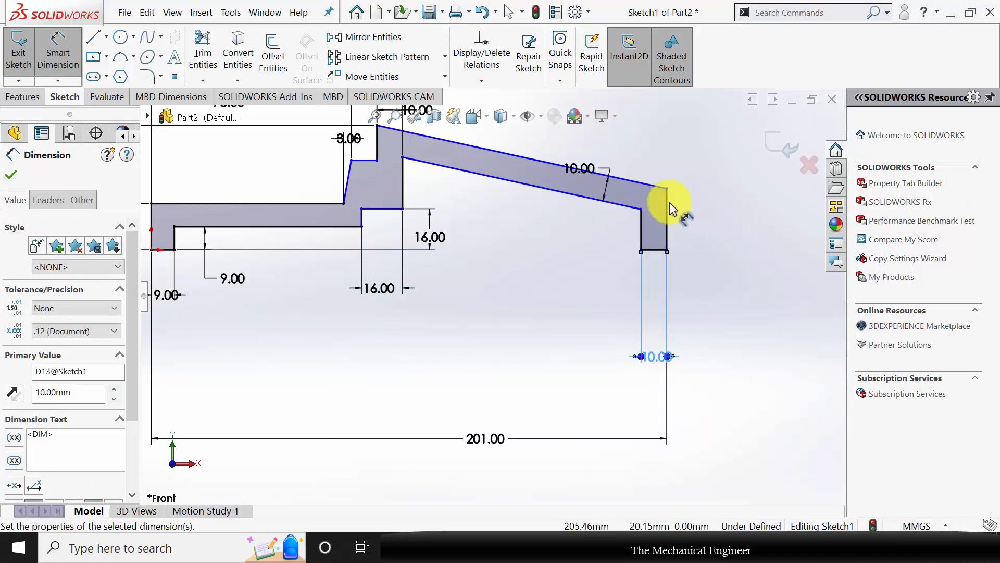
Dimension the height of the outer vertical edge at the profile's far end as 63/2 mm.
click(667, 209)
click(754, 262)
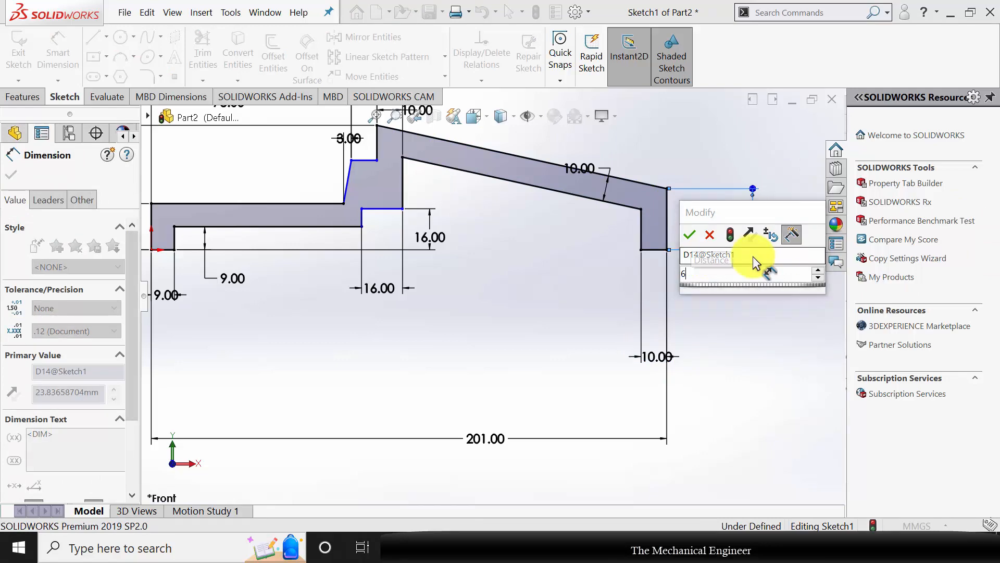
text(63/2)
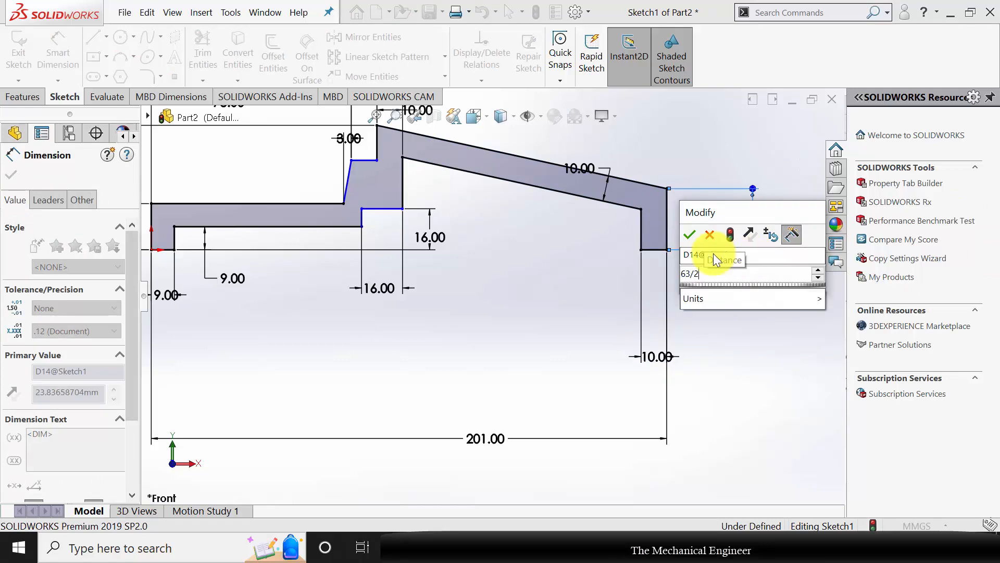
key(Return)
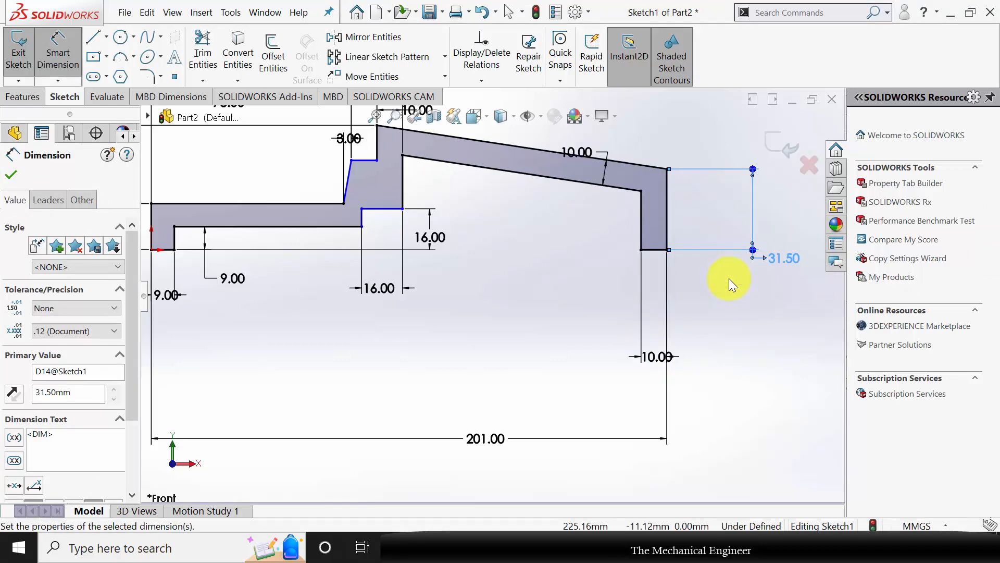
Test the free corner of the 16 mm step line on the profile's underside and give that line a Horizontal relation.
click(426, 245)
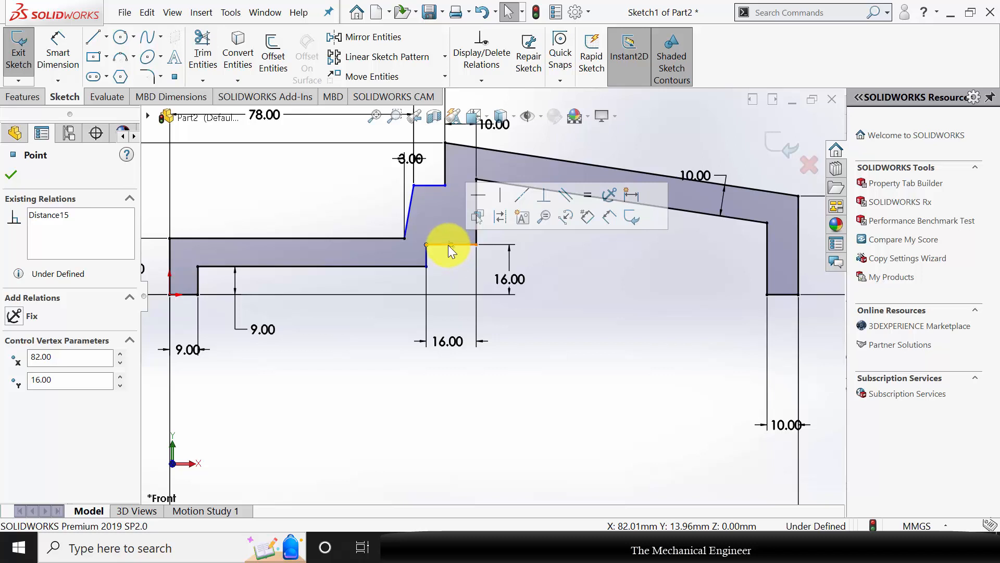
click(426, 244)
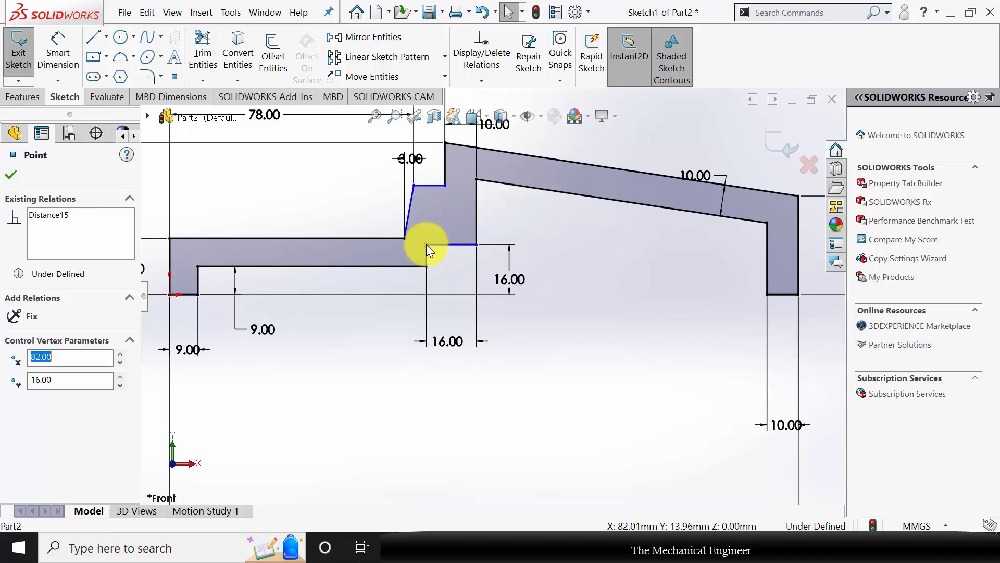
drag(426, 243, 480, 279)
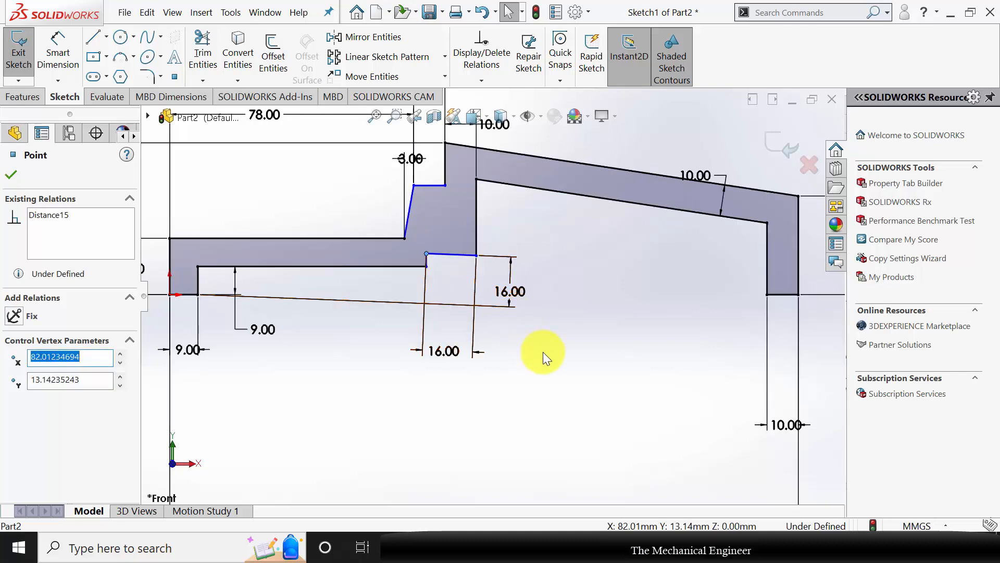
click(543, 352)
click(454, 256)
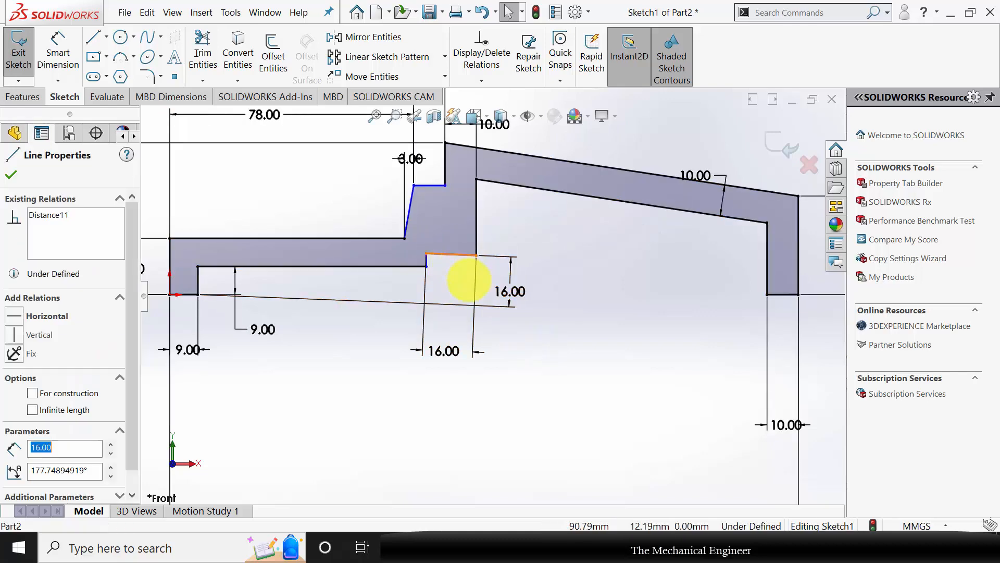
click(32, 321)
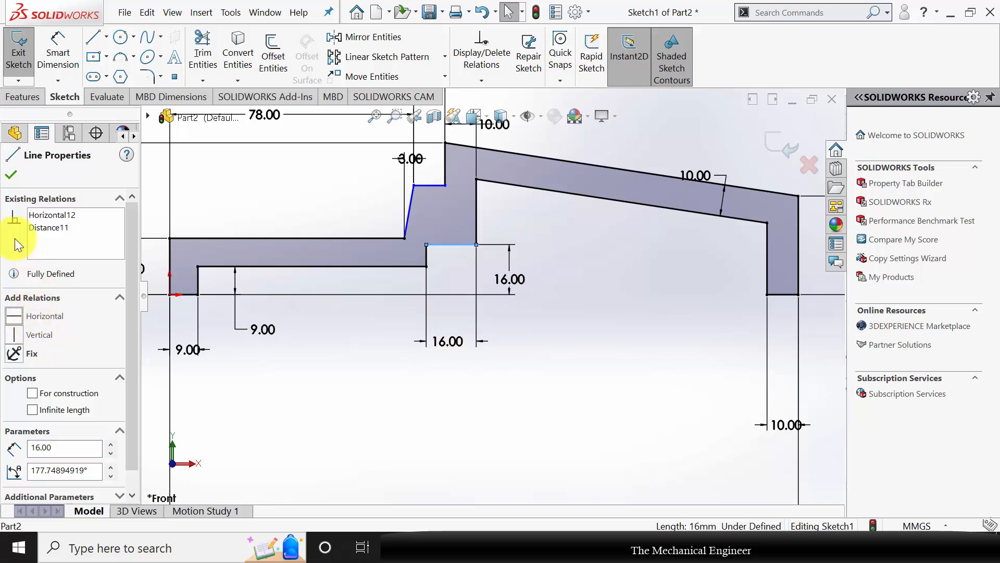
click(12, 174)
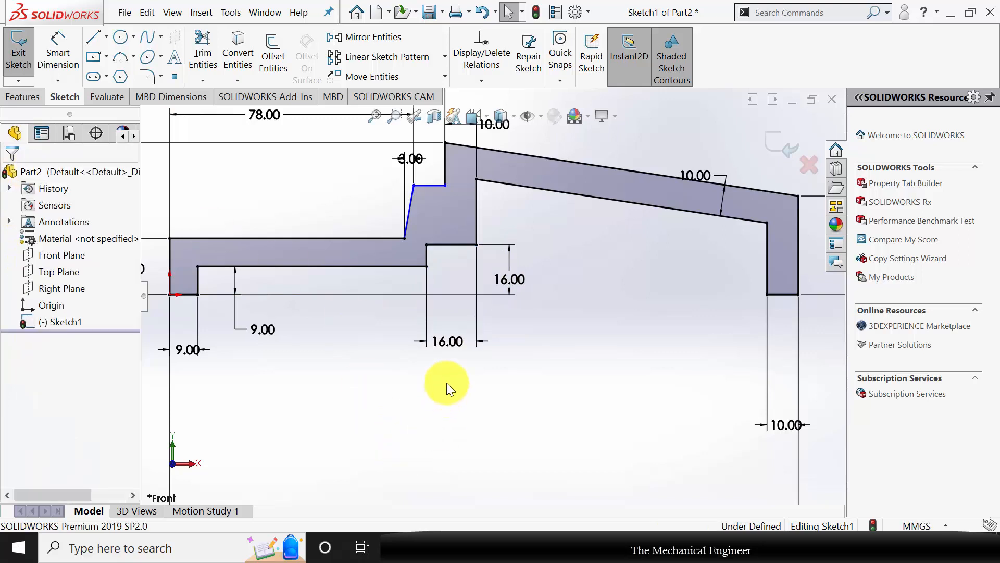
Dimension the vertical distance between the short upper ledge beside the slanted line and the underside step line as 10 mm.
scroll(429, 199, down, 5)
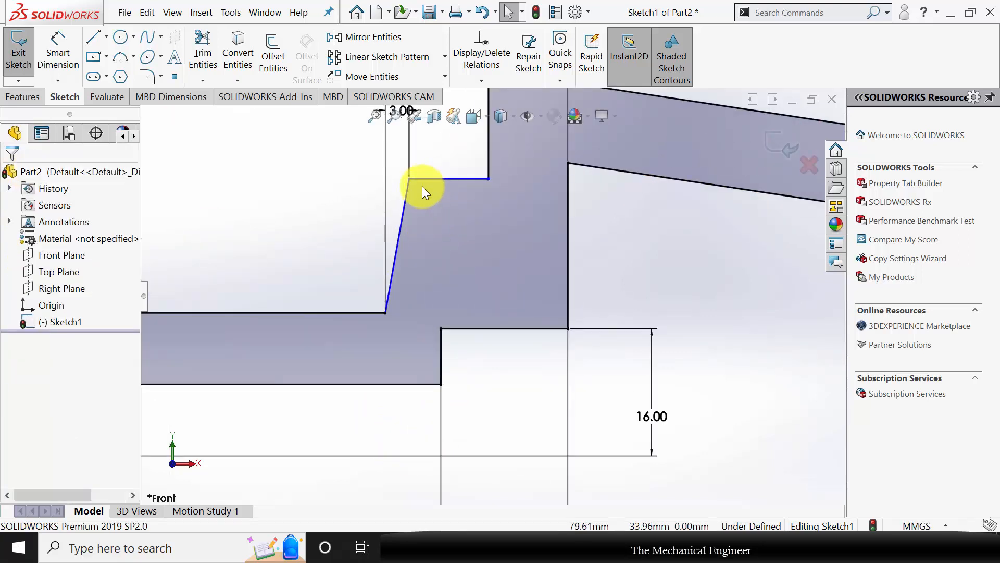
mouse_move(410, 178)
mouse_down()
mouse_move(425, 202)
mouse_move(424, 185)
mouse_up()
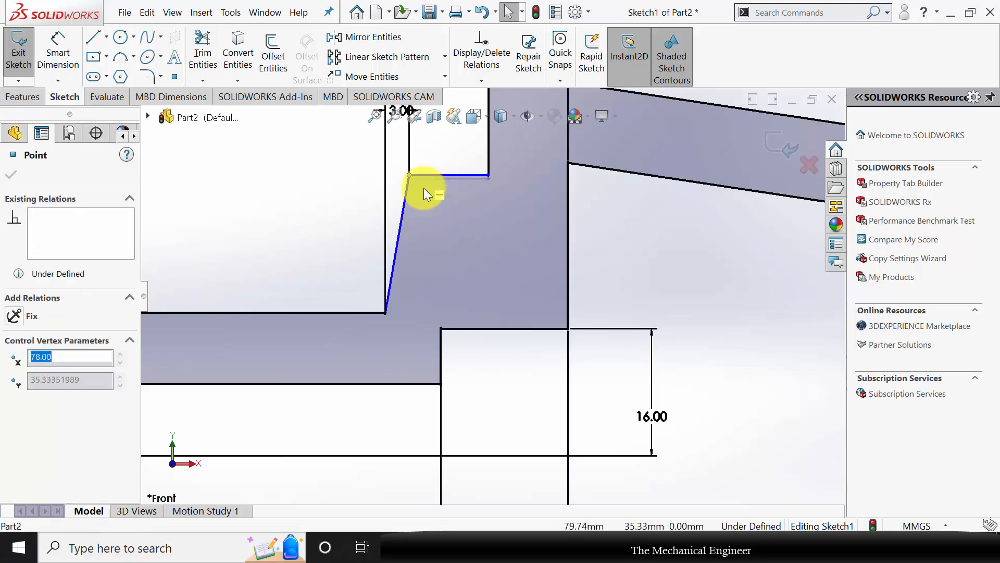
scroll(448, 286, up, 1)
scroll(448, 285, up, 2)
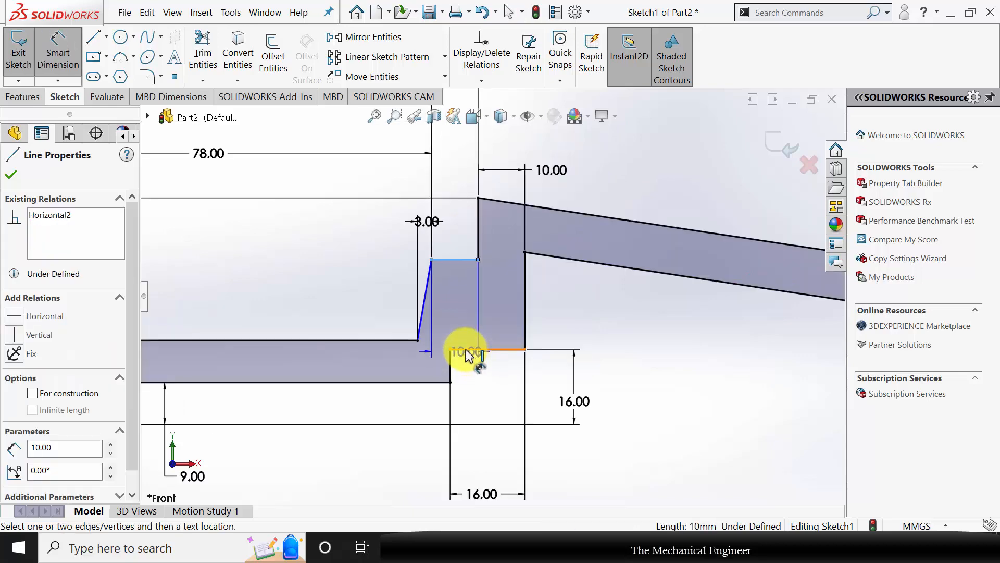
click(465, 349)
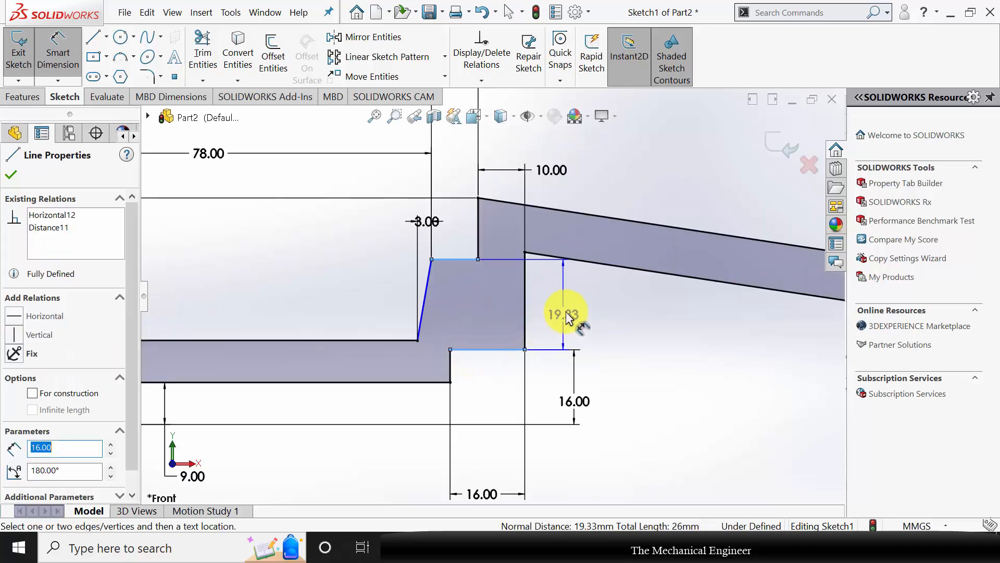
click(565, 312)
text(10)
key(Return)
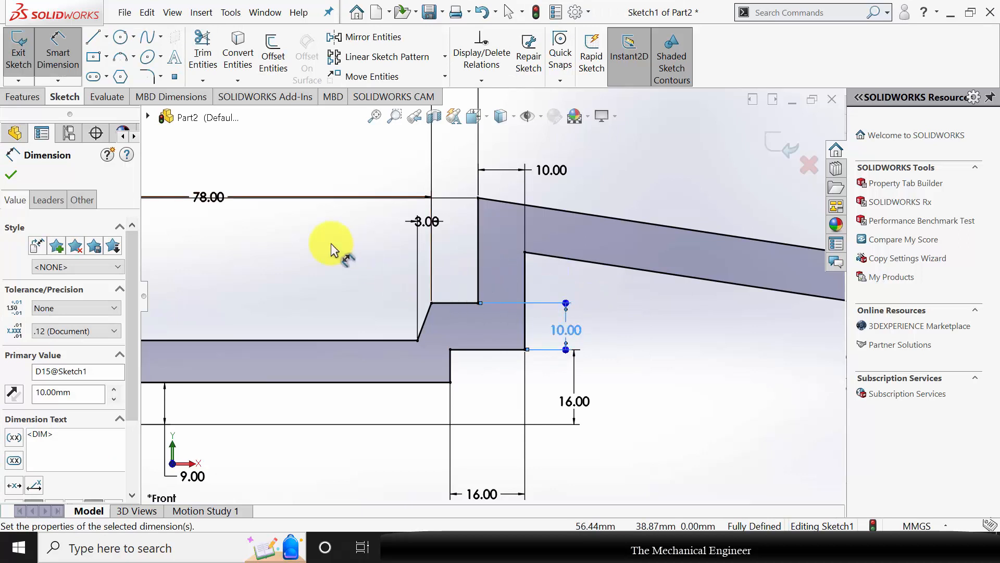
click(16, 176)
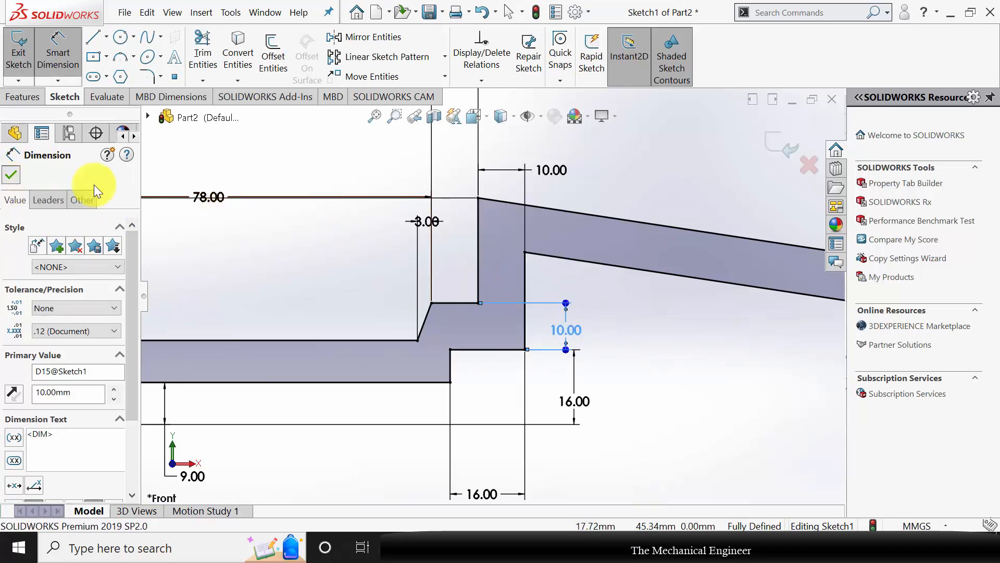
Add a 3 mm sketch fillet to the inner corner of the step on the profile's underside.
key(f)
scroll(542, 358, down, 2)
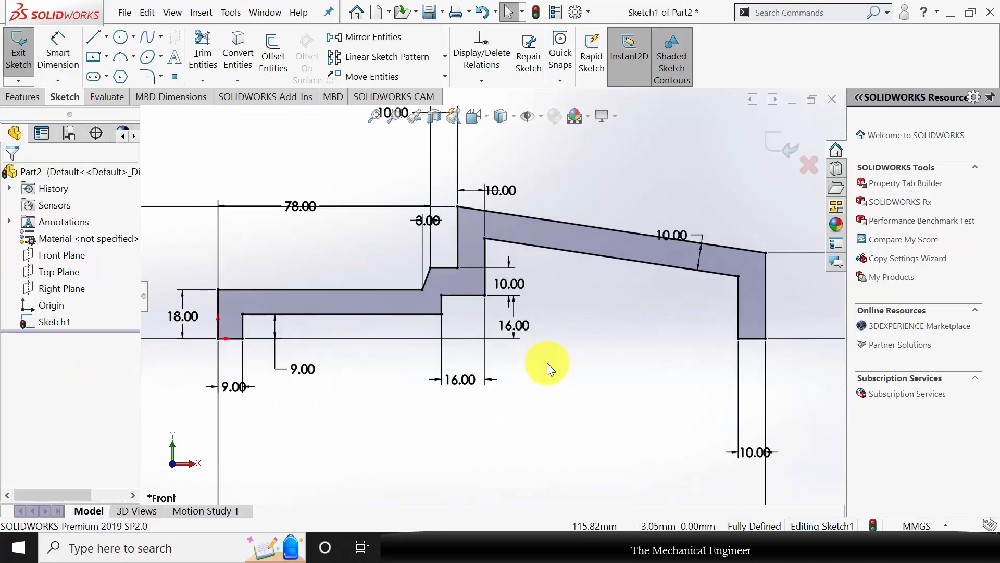
click(153, 74)
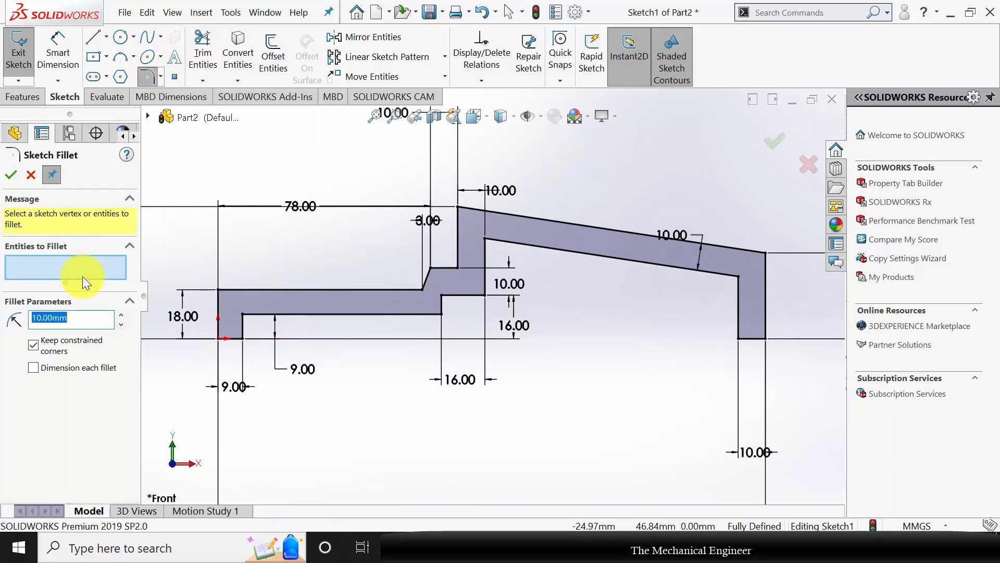
text(3)
key(Return)
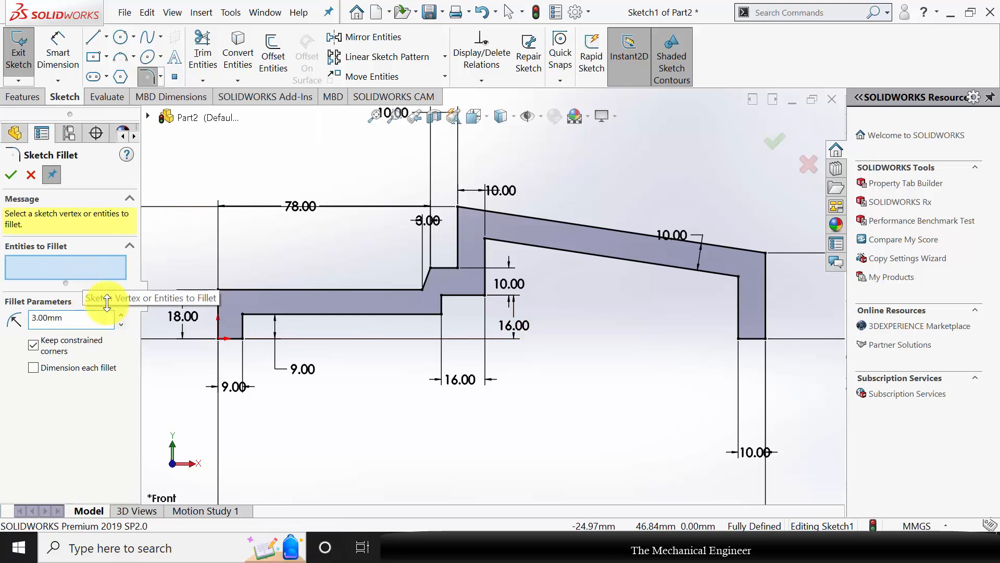
click(441, 295)
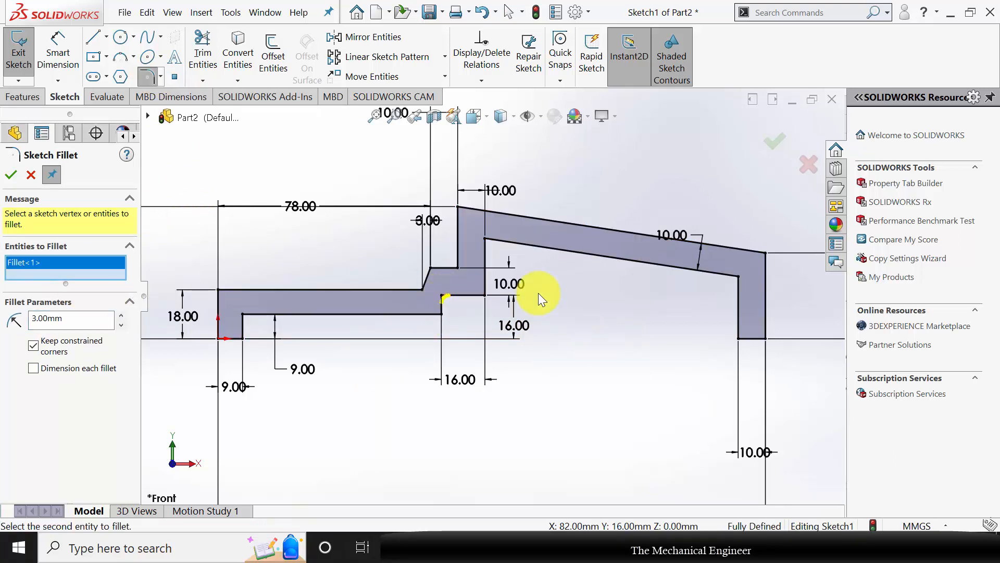
click(9, 176)
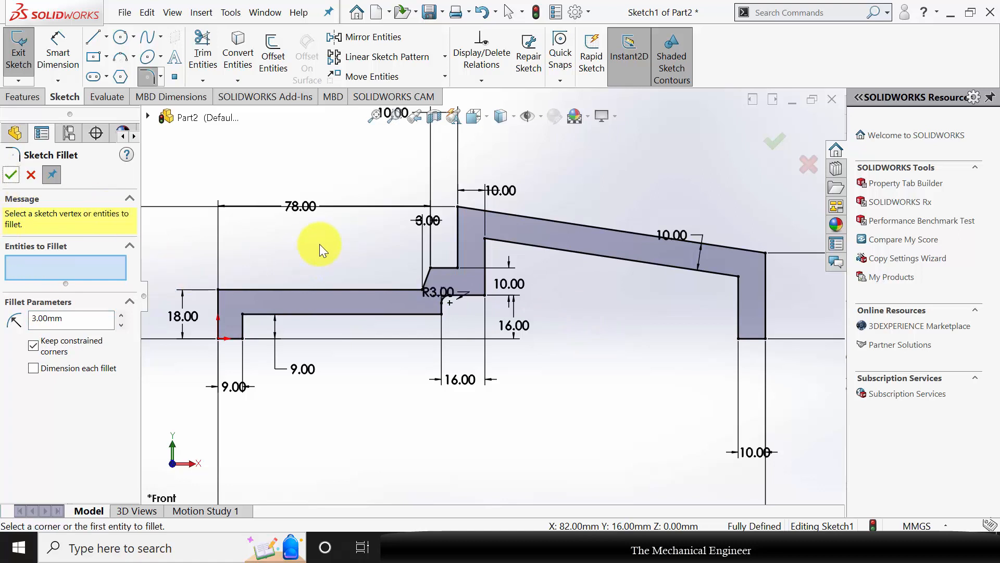
click(11, 175)
Revolve the profile 360 degrees about its short 9 mm bottom edge at the origin.
click(31, 96)
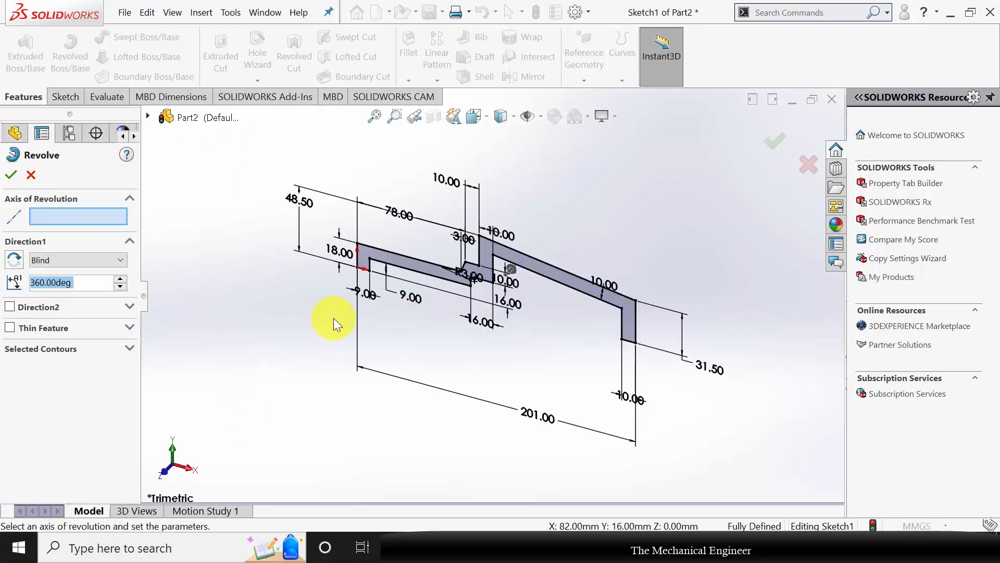
click(366, 268)
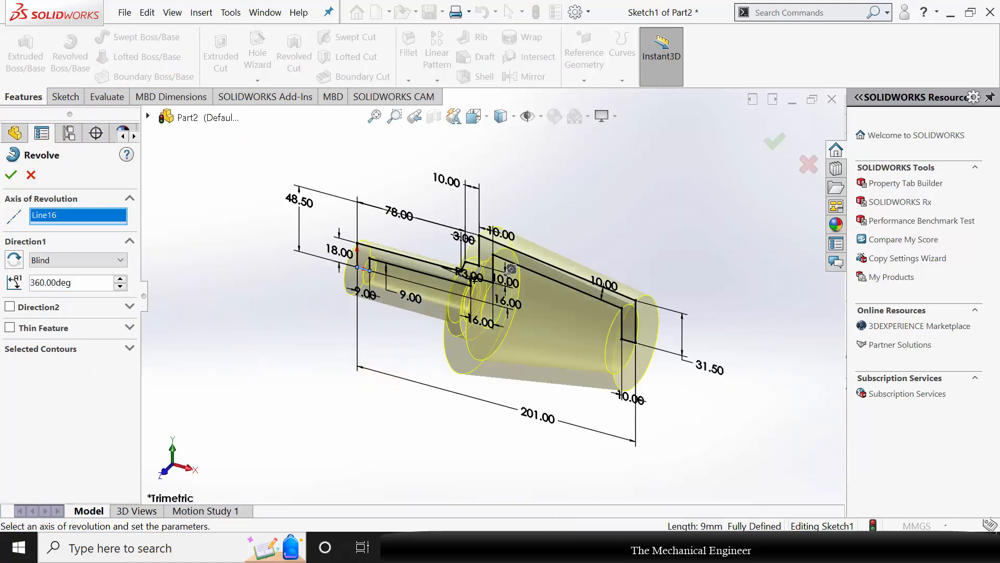
click(13, 175)
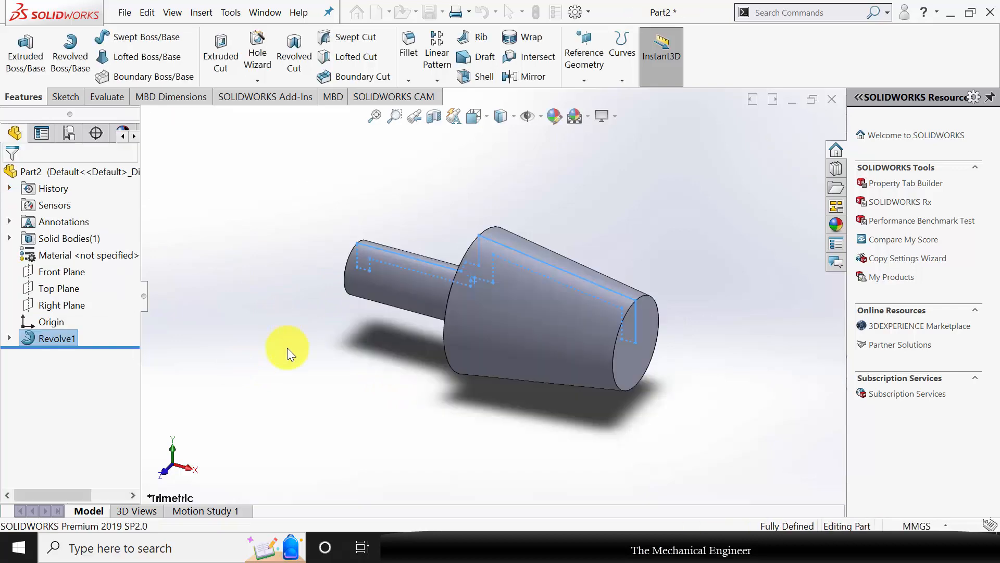
Start a sketch on the narrow shaft's end face and draw a center rectangle about 22 by 26 mm from the origin.
middle_drag(326, 345, 479, 326)
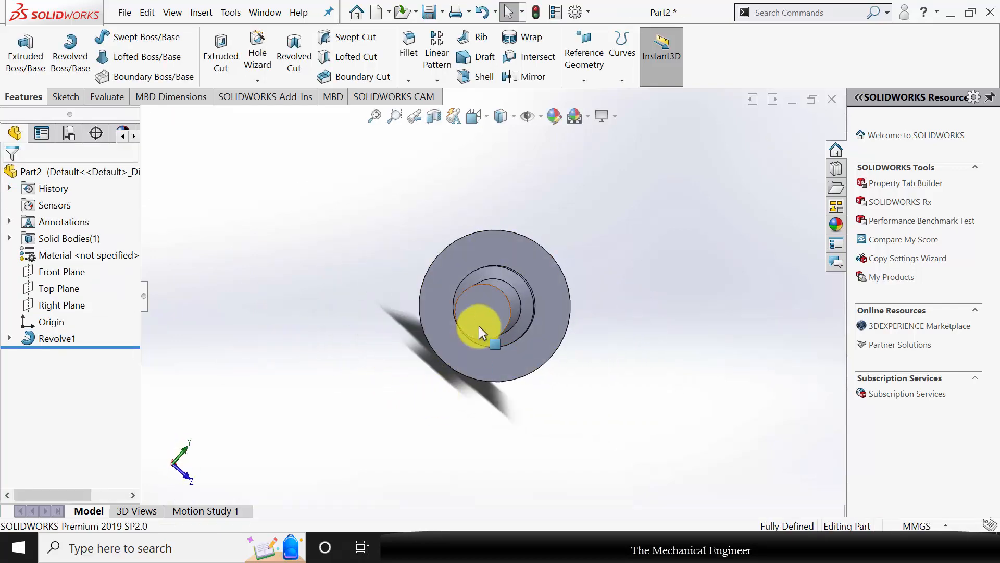
click(483, 311)
click(556, 277)
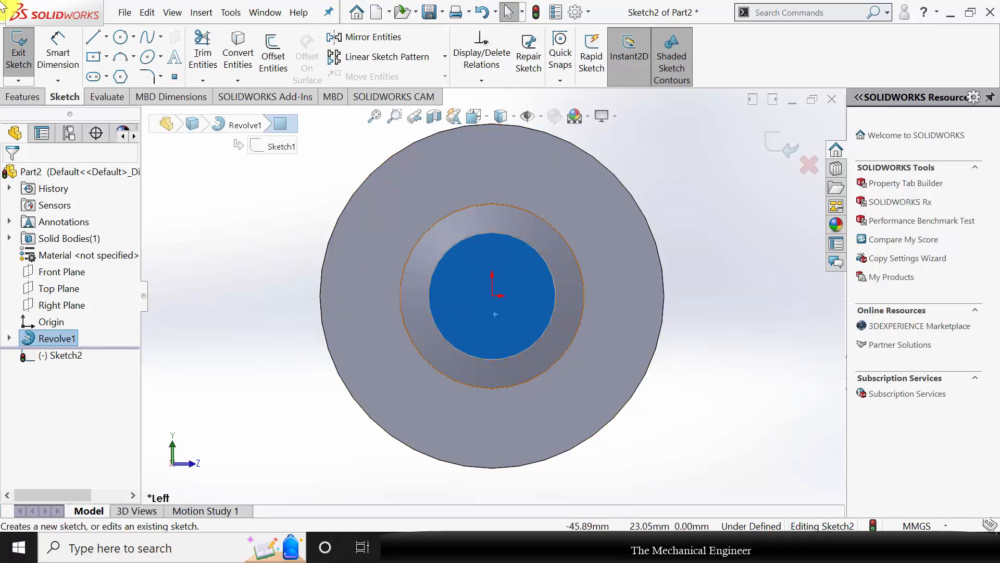
click(96, 55)
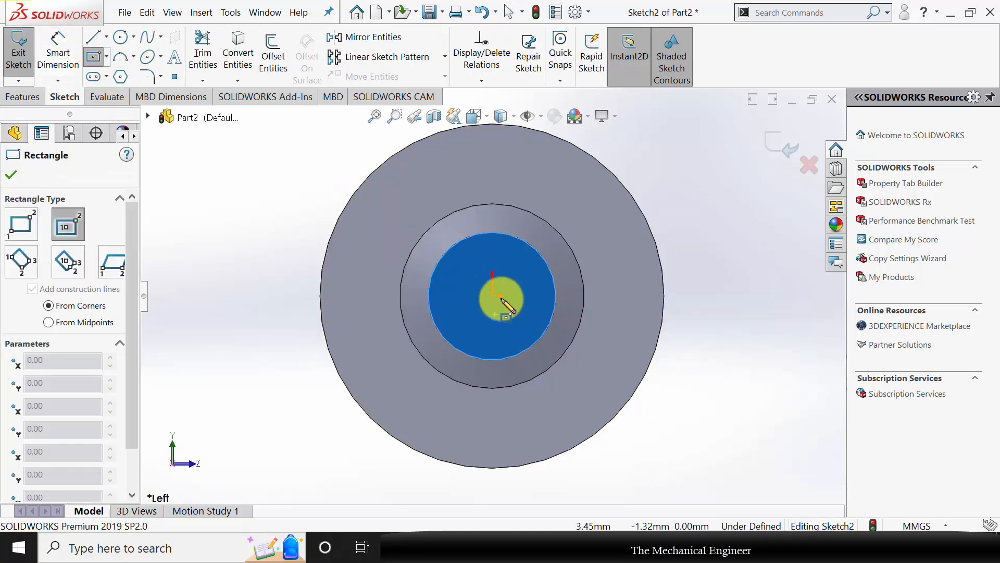
mouse_move(492, 295)
mouse_down()
mouse_move(528, 248)
mouse_move(540, 255)
mouse_up()
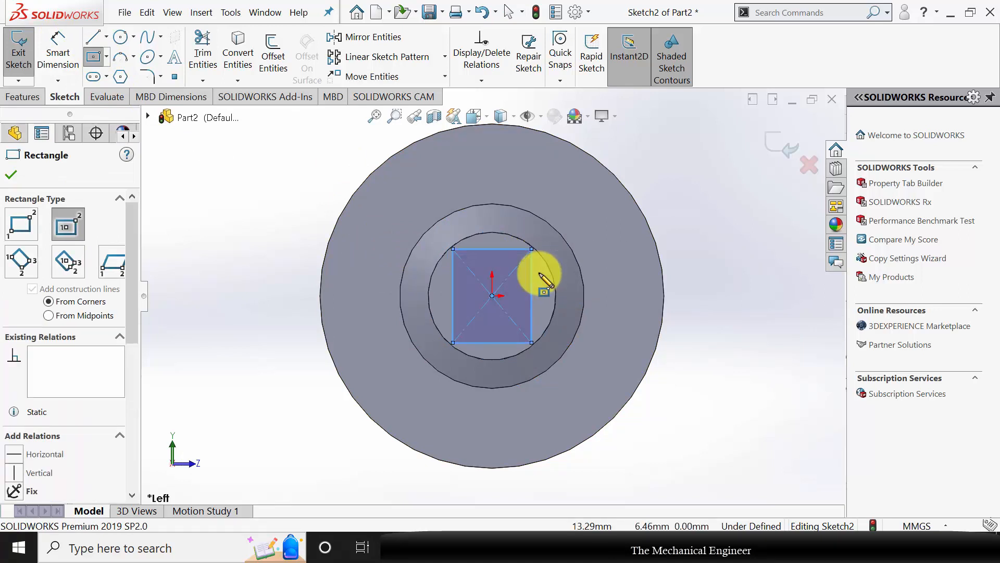
Dimension the rectangle's height and width as 25 mm each.
click(59, 45)
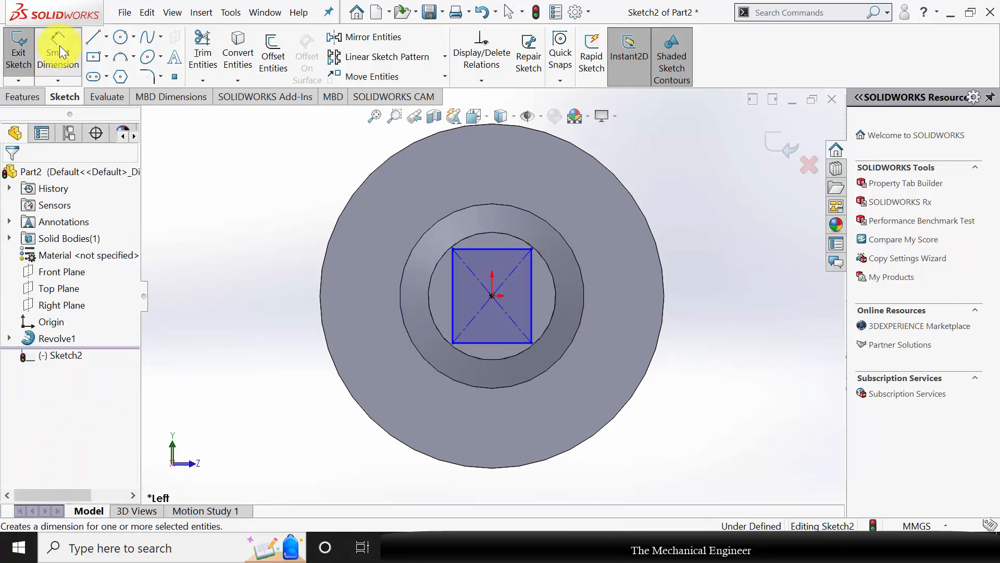
click(536, 276)
click(731, 286)
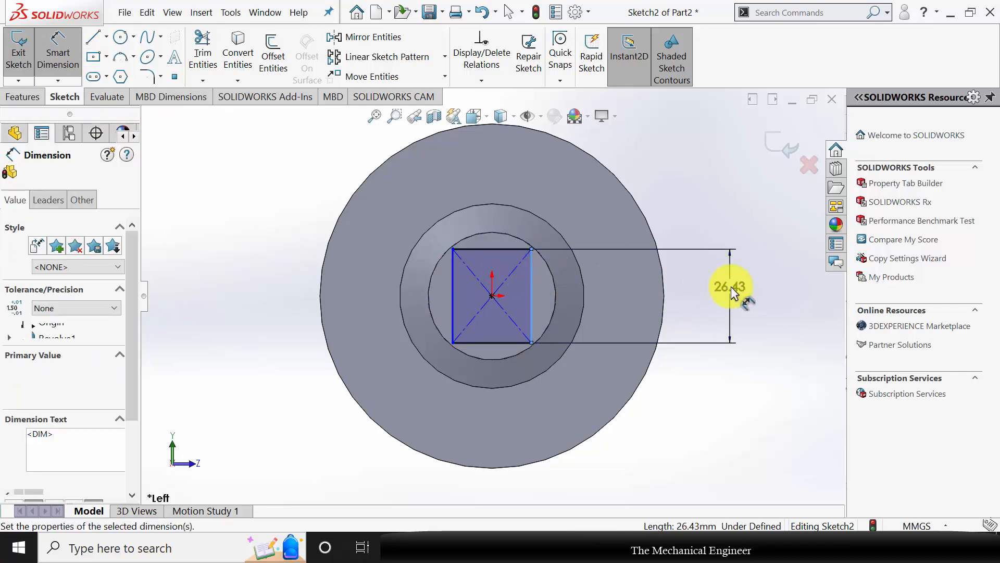
text(25)
key(Return)
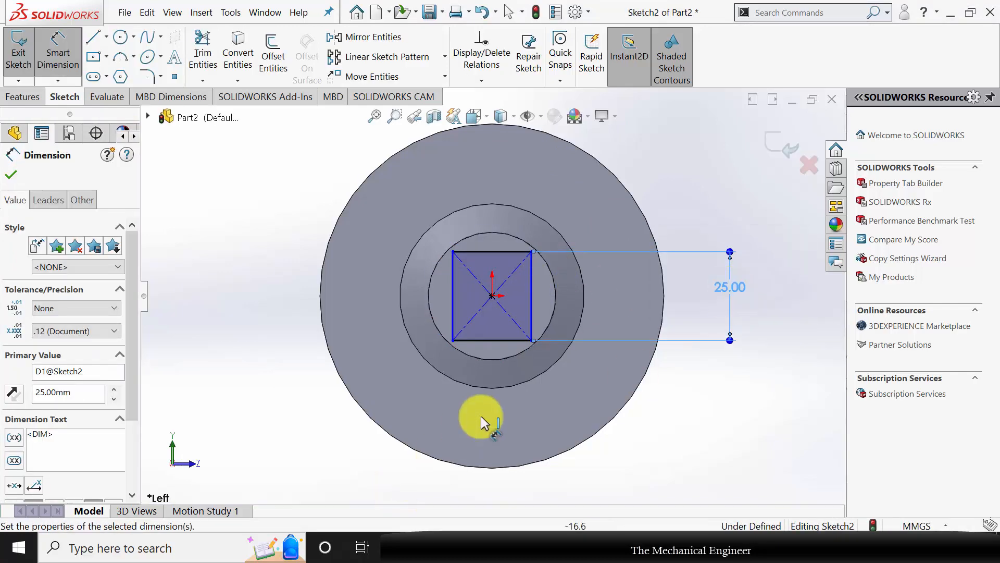
click(492, 339)
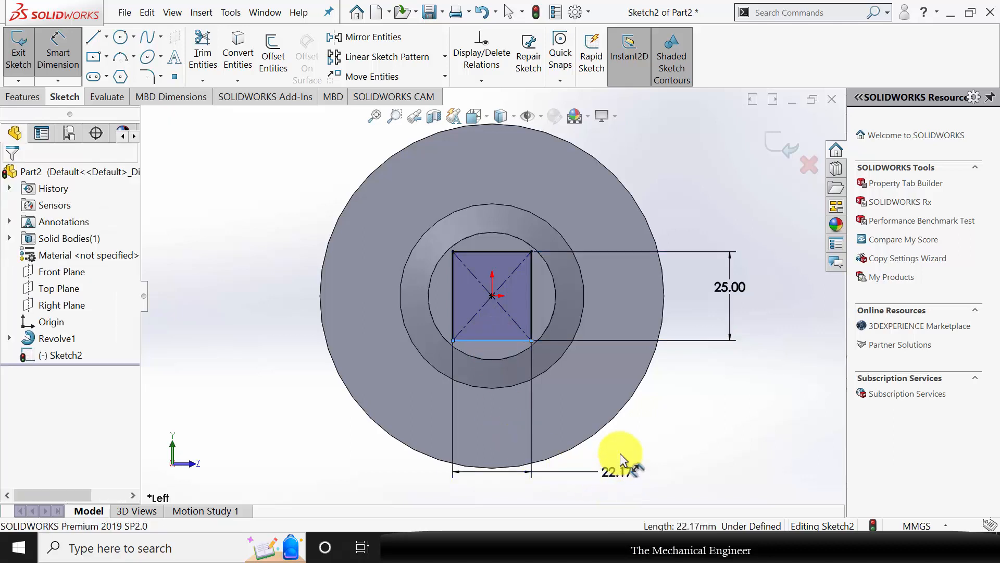
click(620, 457)
text(25)
key(Return)
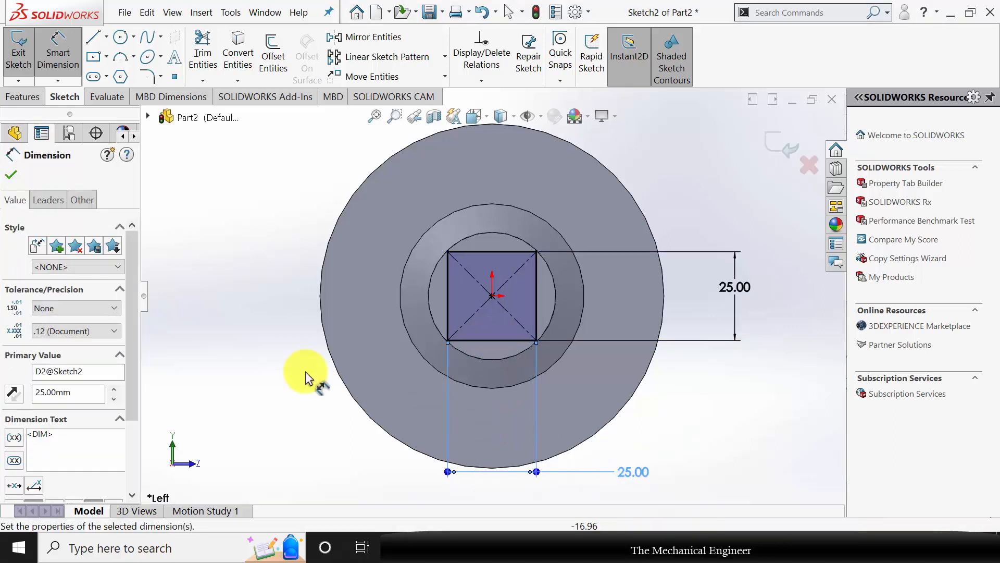
click(12, 173)
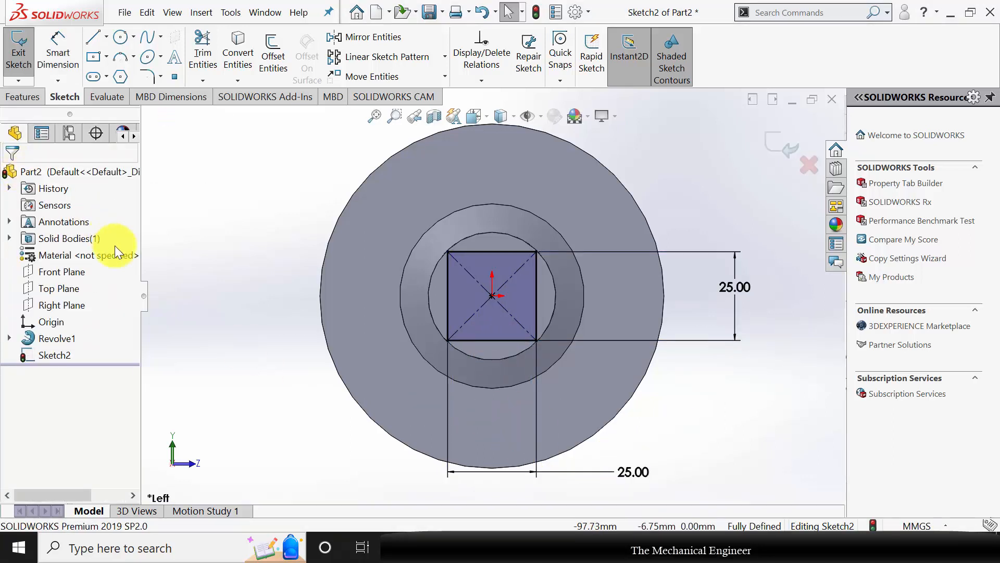
Extrude the 25 mm square sketch as a boss to a blind depth of 28 mm, merged with the part.
click(24, 97)
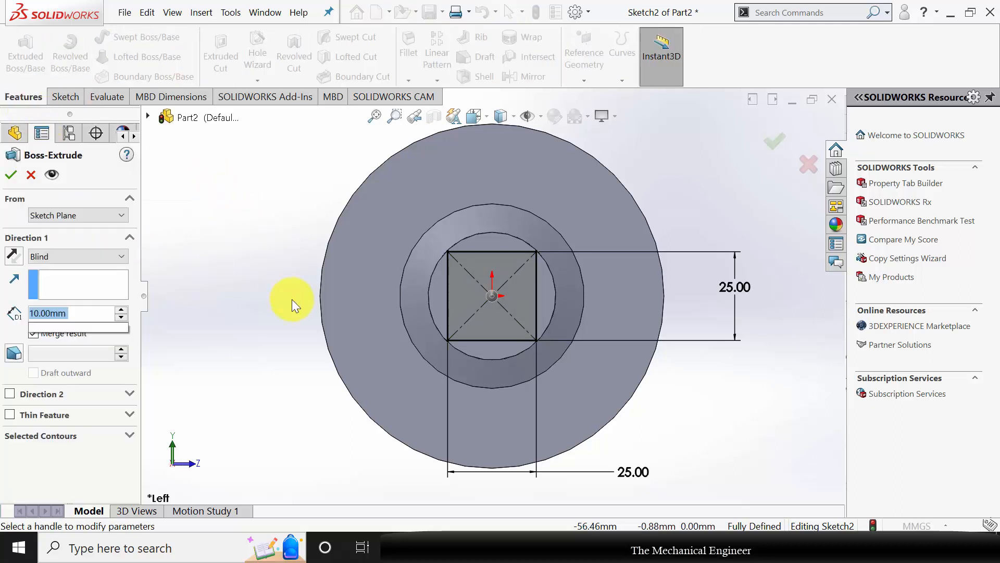
text(28)
key(Return)
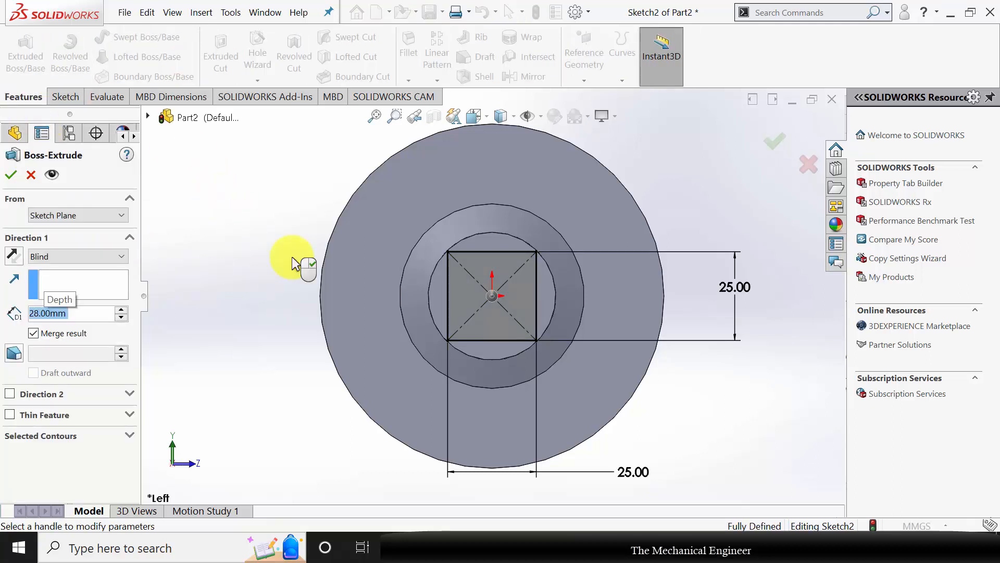
click(12, 176)
Start a sketch on the Front Plane and section the part to expose its inner cavity.
scroll(469, 312, up, 3)
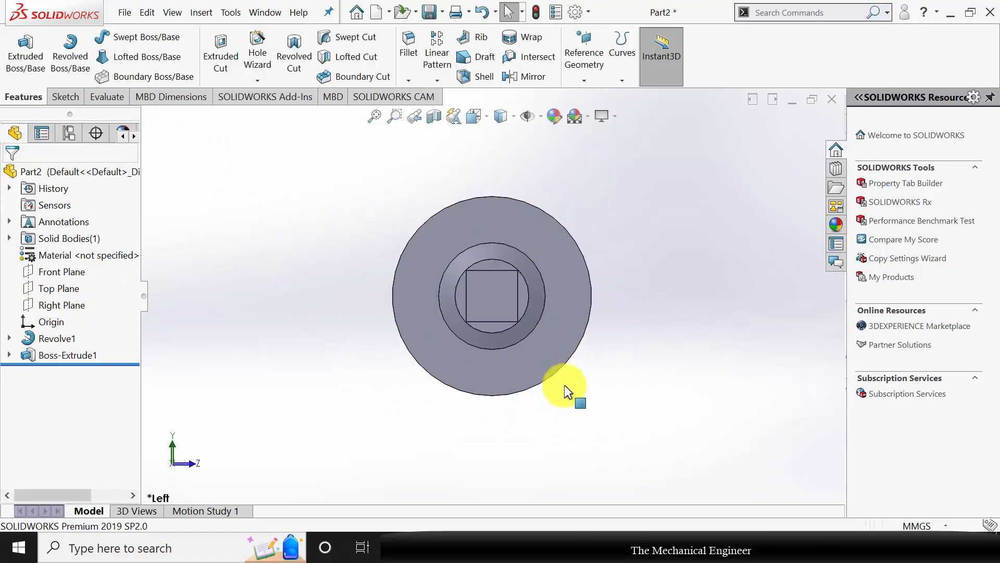
middle_drag(568, 392, 562, 350)
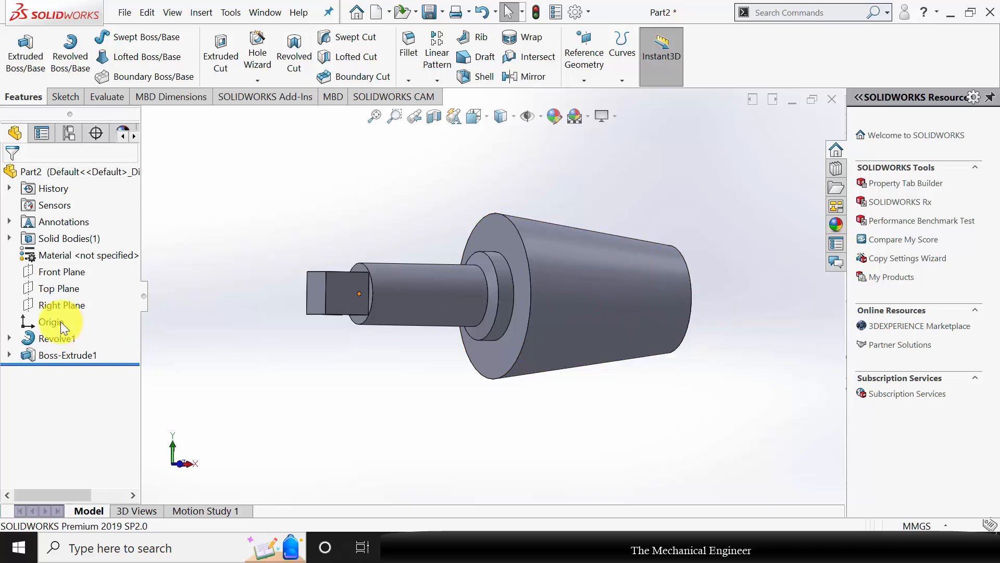
click(51, 275)
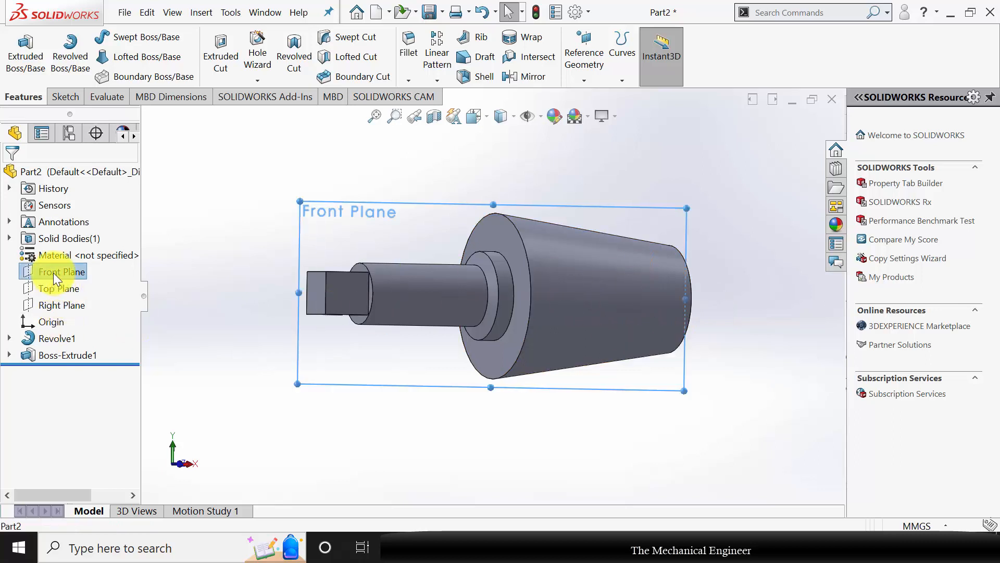
click(64, 243)
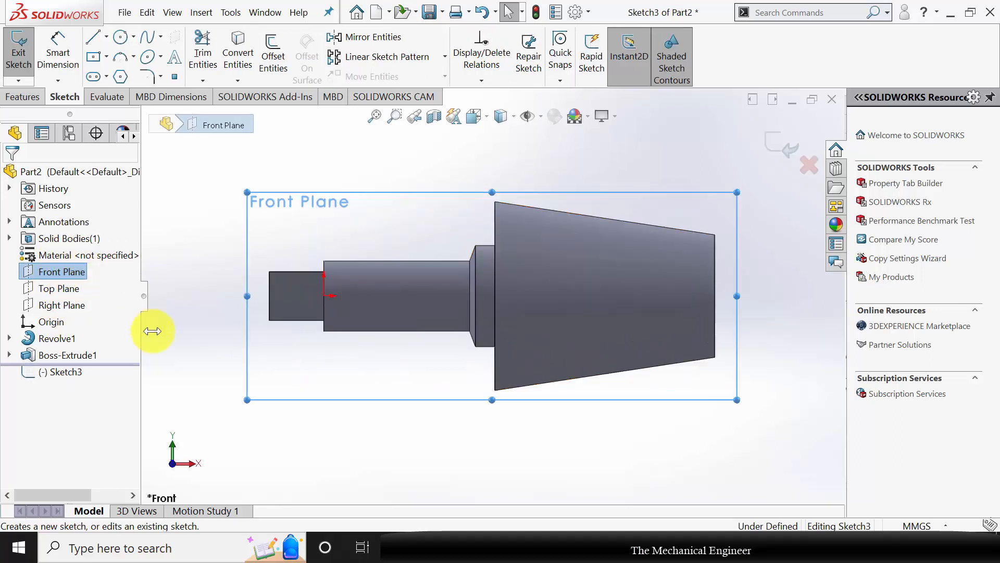
click(433, 114)
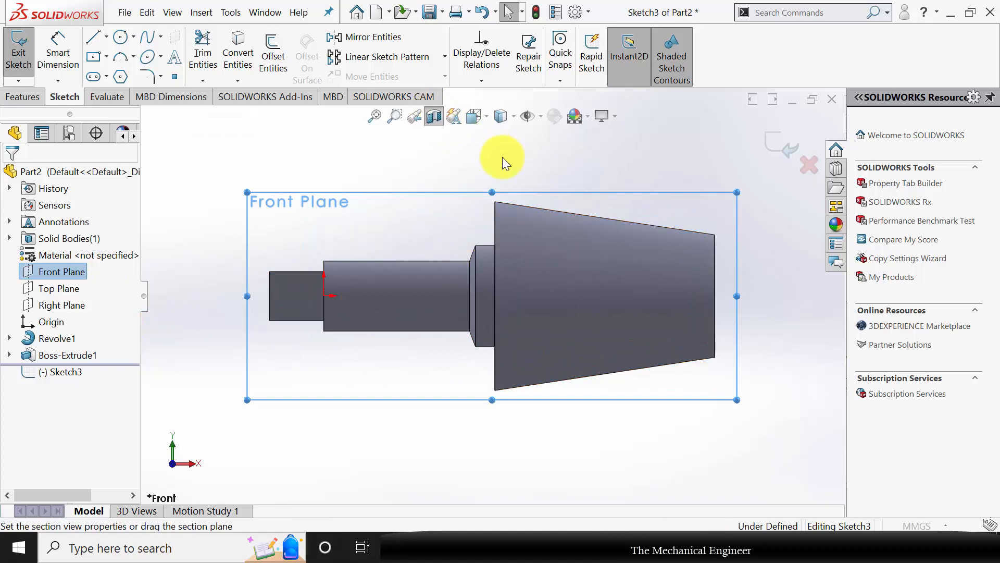
click(770, 139)
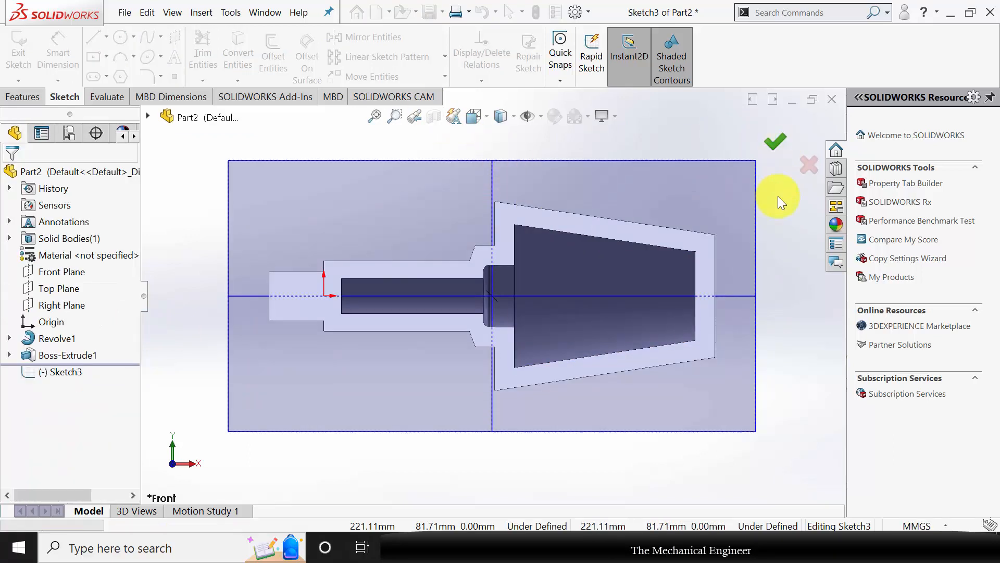
scroll(737, 289, down, 3)
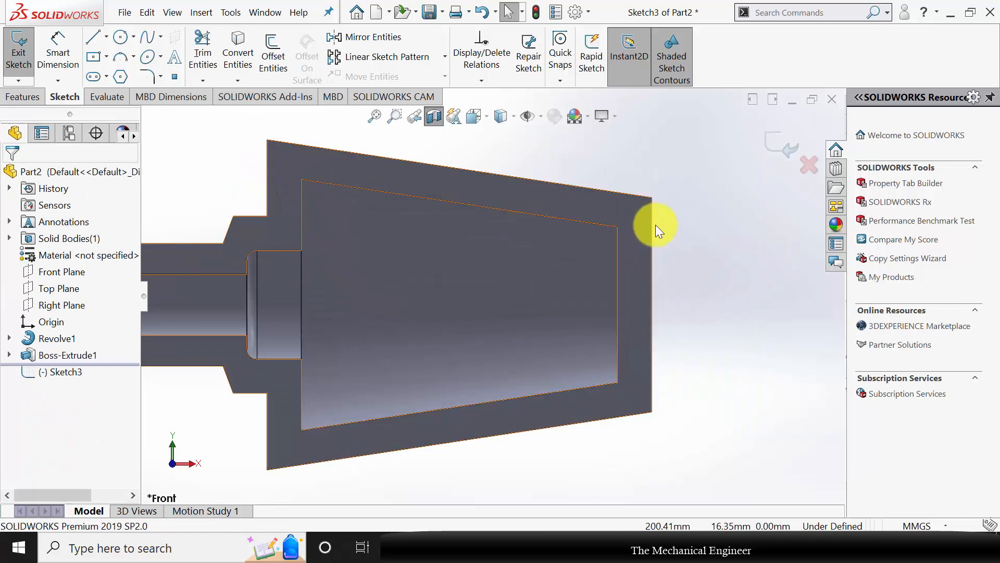
Convert the tapered body's large and small end edges into sketch lines.
click(243, 33)
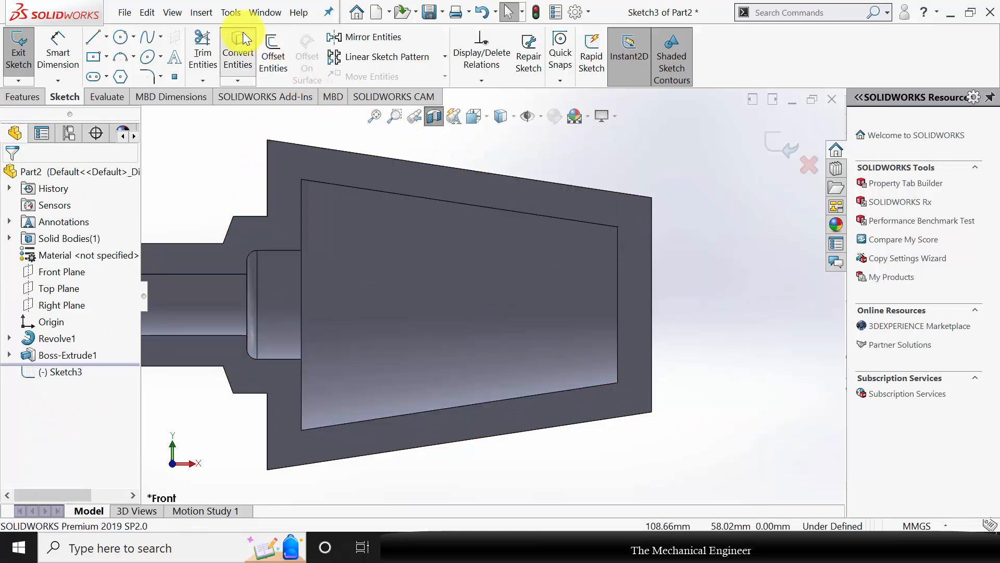
click(267, 178)
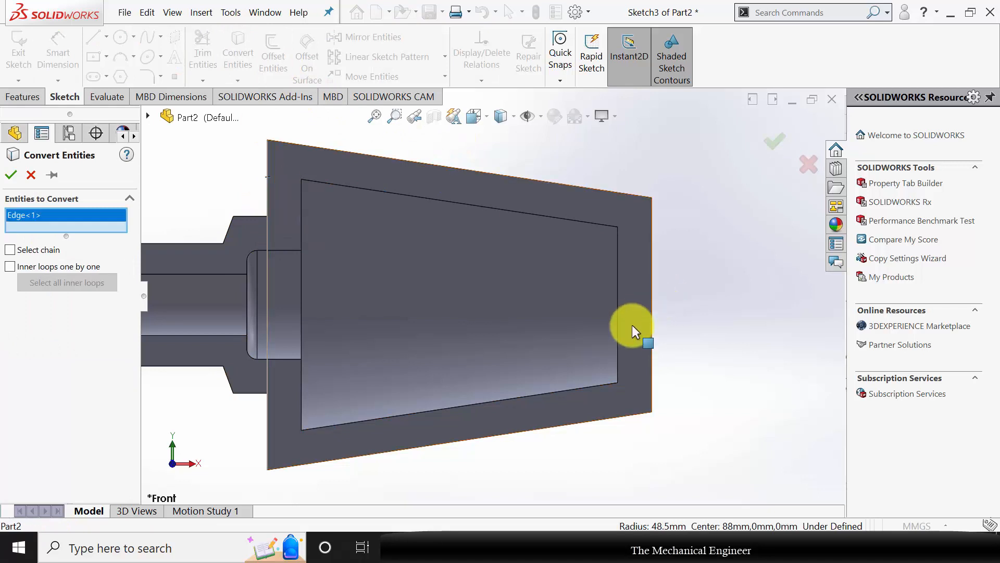
click(651, 260)
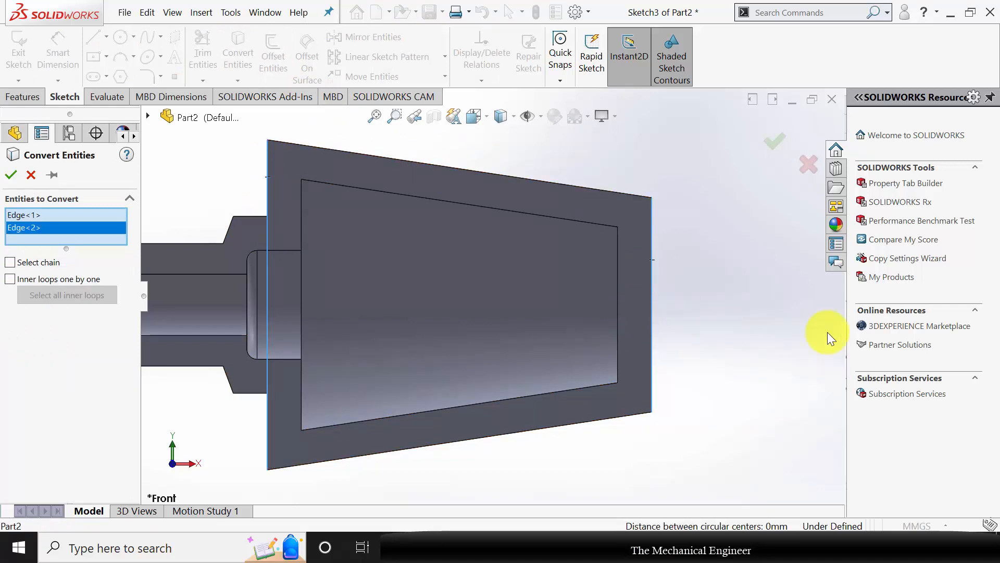
click(11, 175)
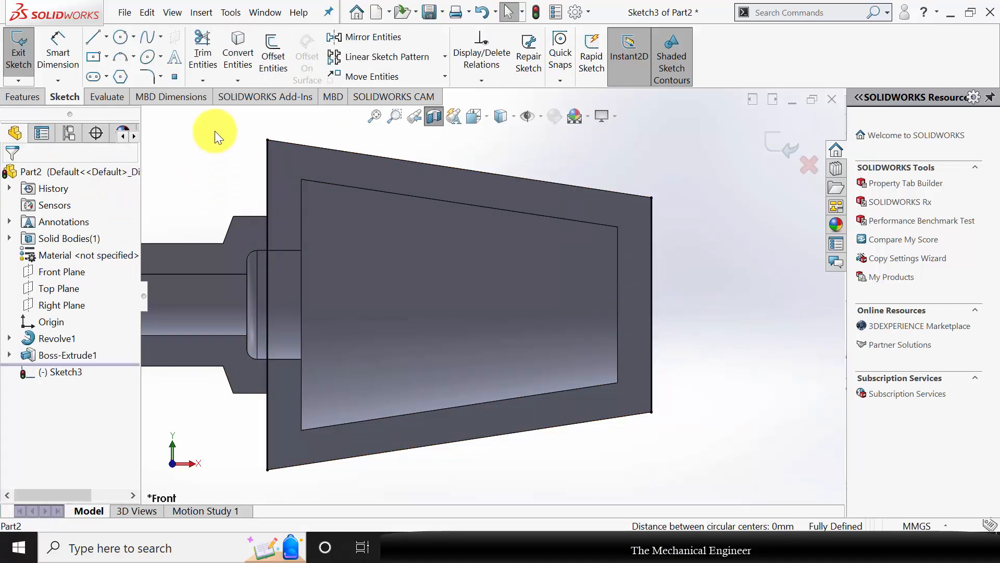
Draw two sloped lines joining the upper and lower endpoints of the converted lines along the tapered body's outline.
click(93, 37)
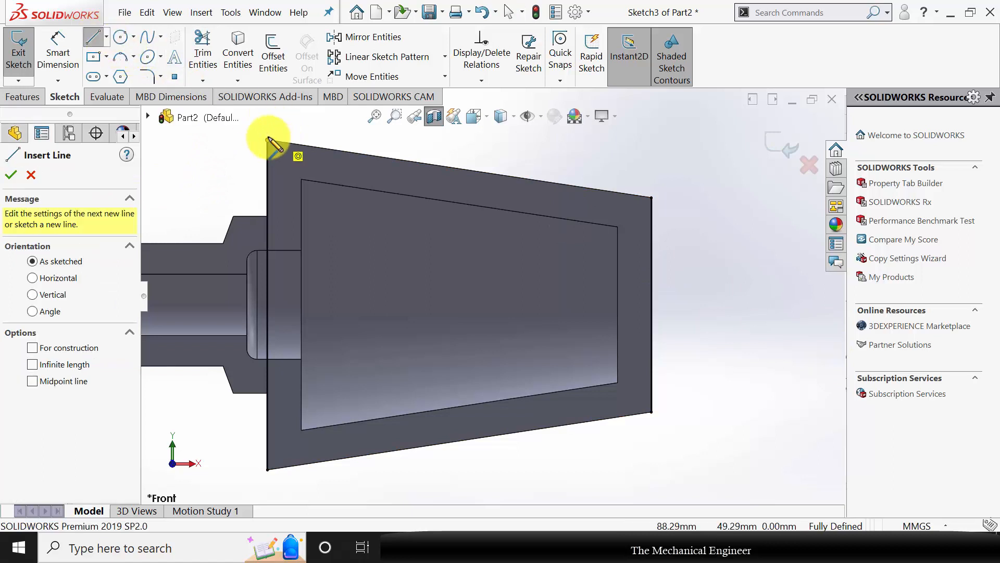
click(268, 141)
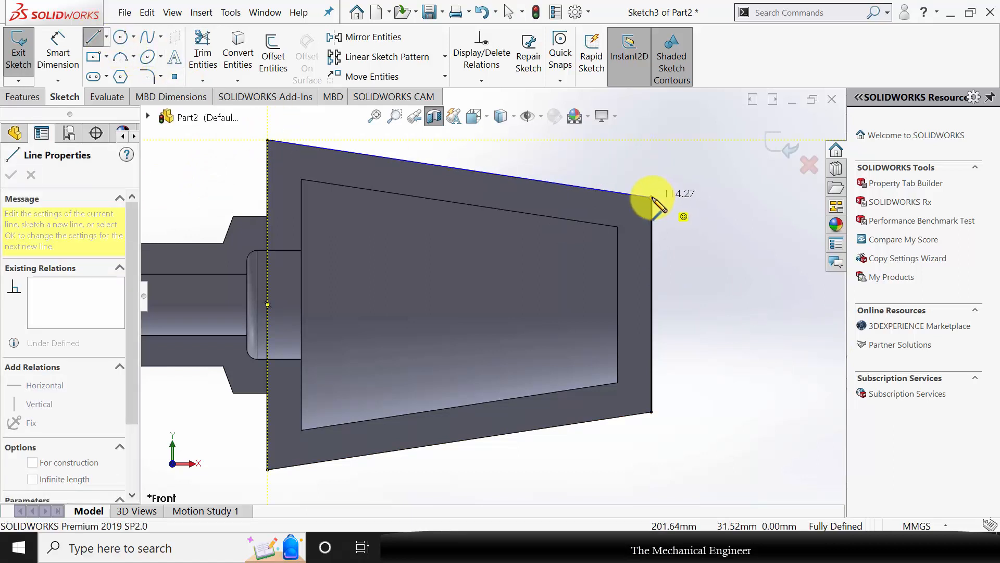
double_click(651, 197)
key(Escape)
key(Escape)
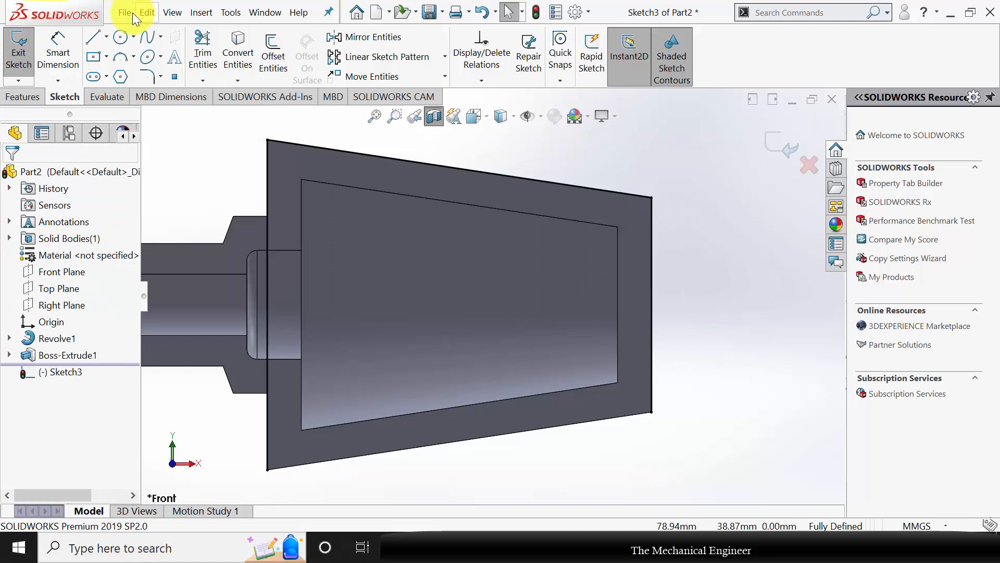
click(94, 37)
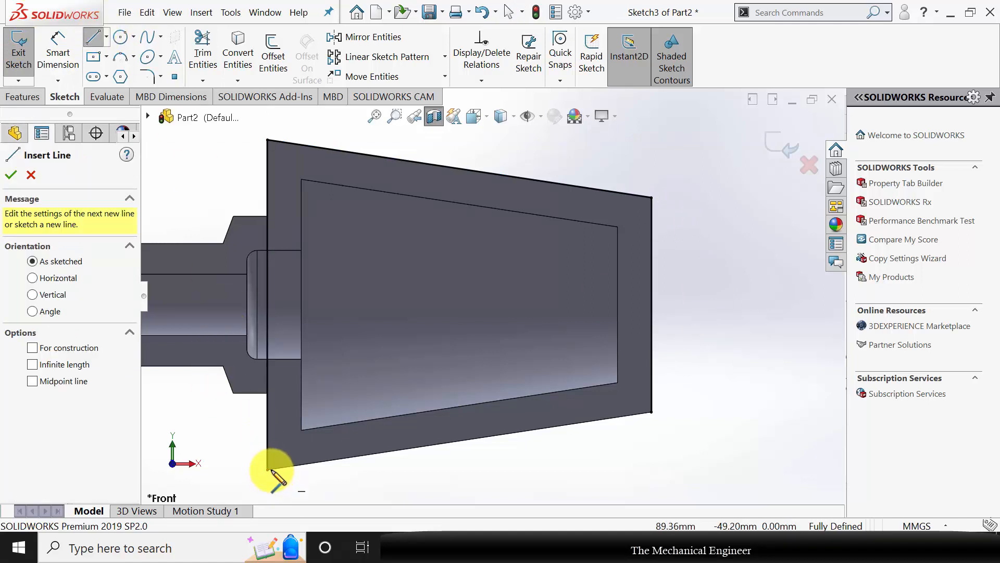
click(266, 468)
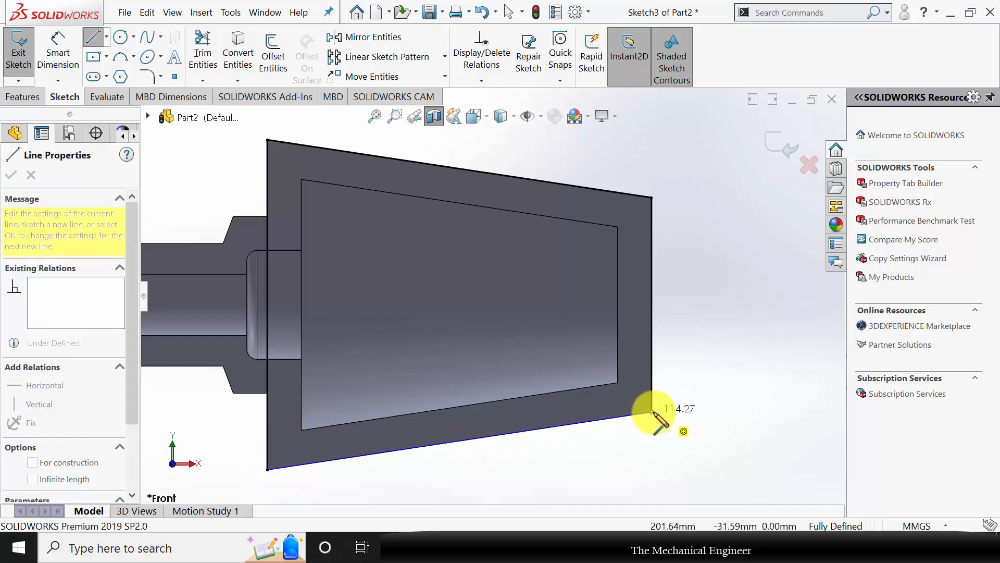
click(652, 412)
key(Escape)
Turn all four lines of the tapered outline into construction geometry.
drag(693, 466, 203, 122)
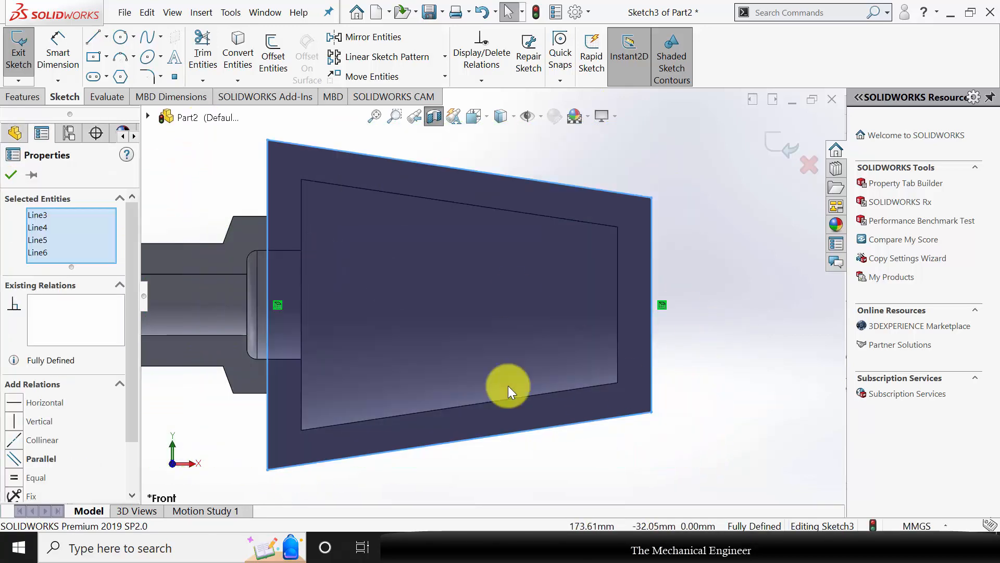
scroll(125, 339, down, 3)
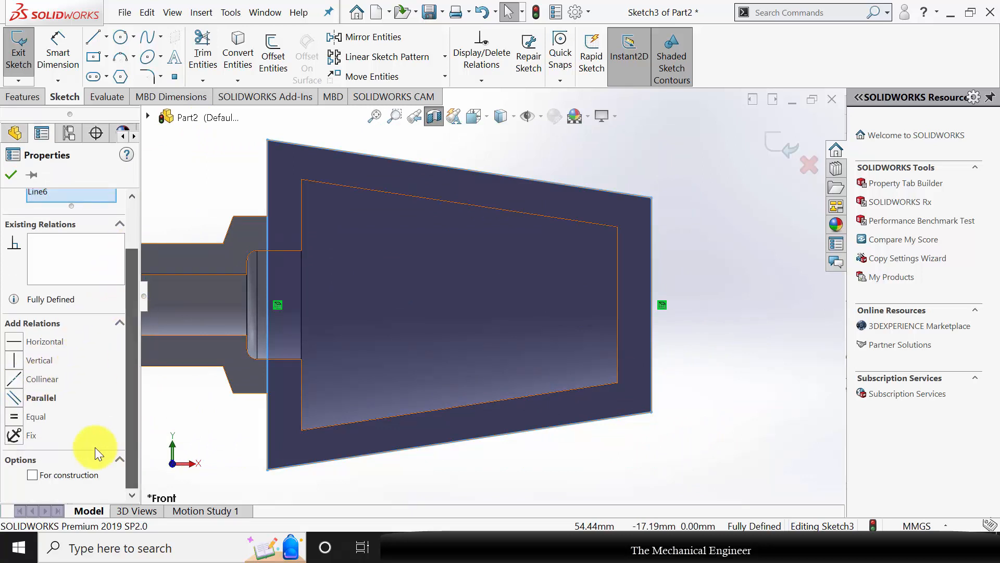
click(52, 476)
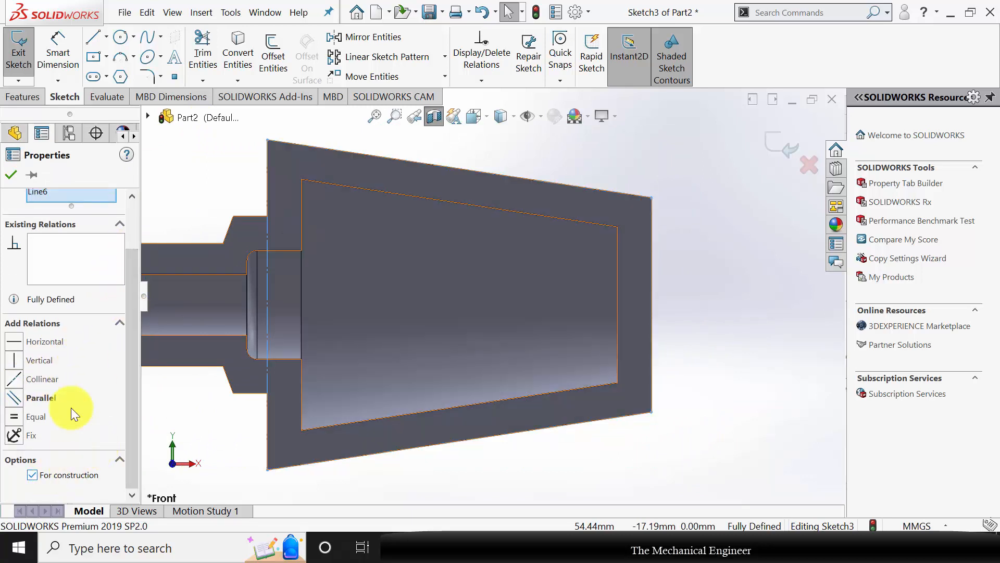
click(11, 175)
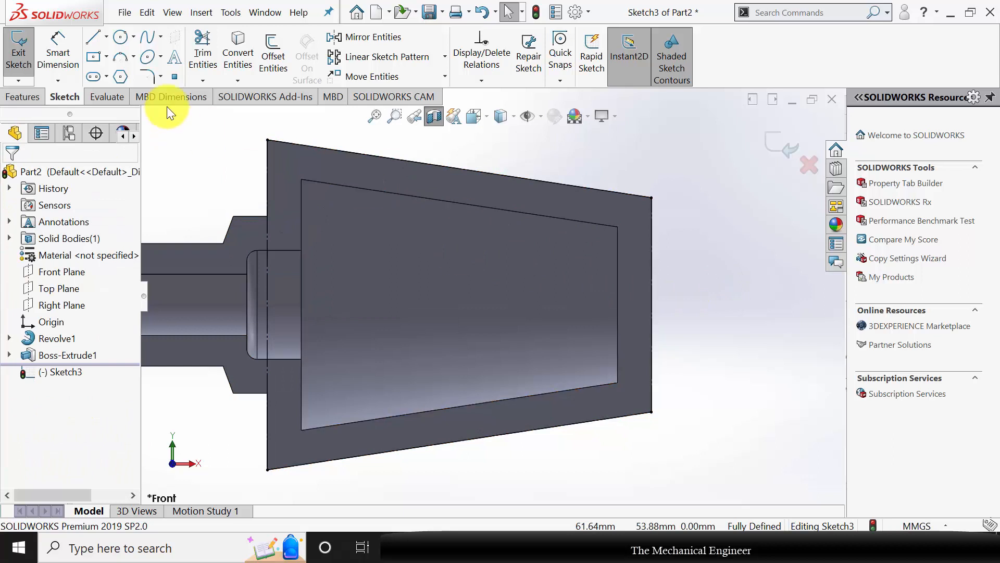
Sketch a circle near the middle of the tapered section and dimension its diameter as 74 mm.
click(119, 39)
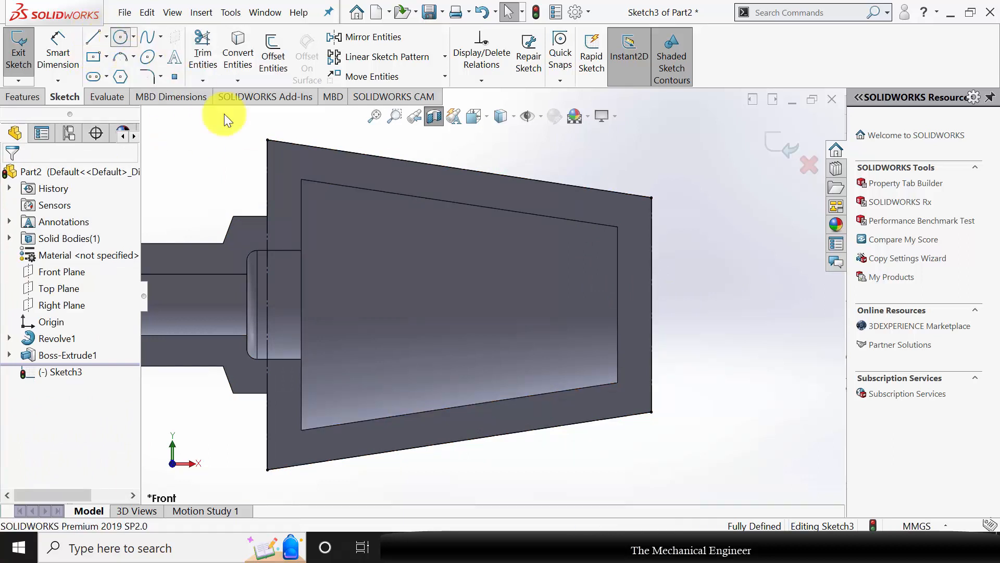
click(460, 304)
click(539, 256)
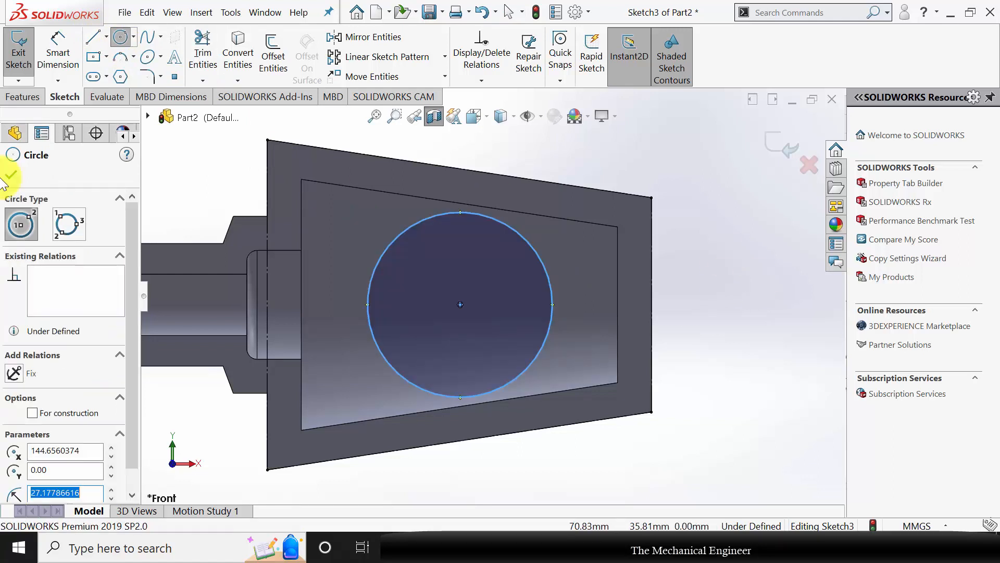
click(58, 52)
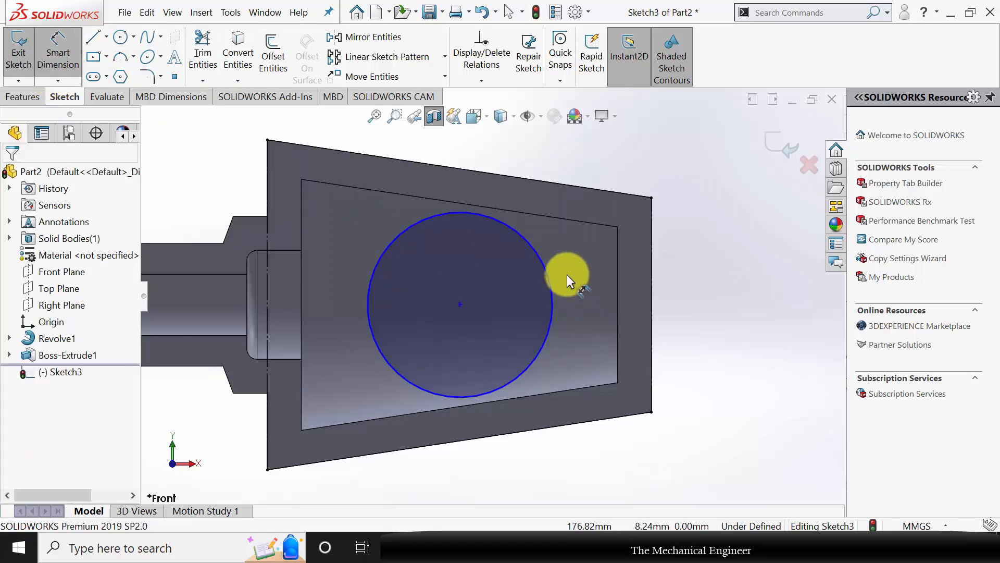
click(548, 271)
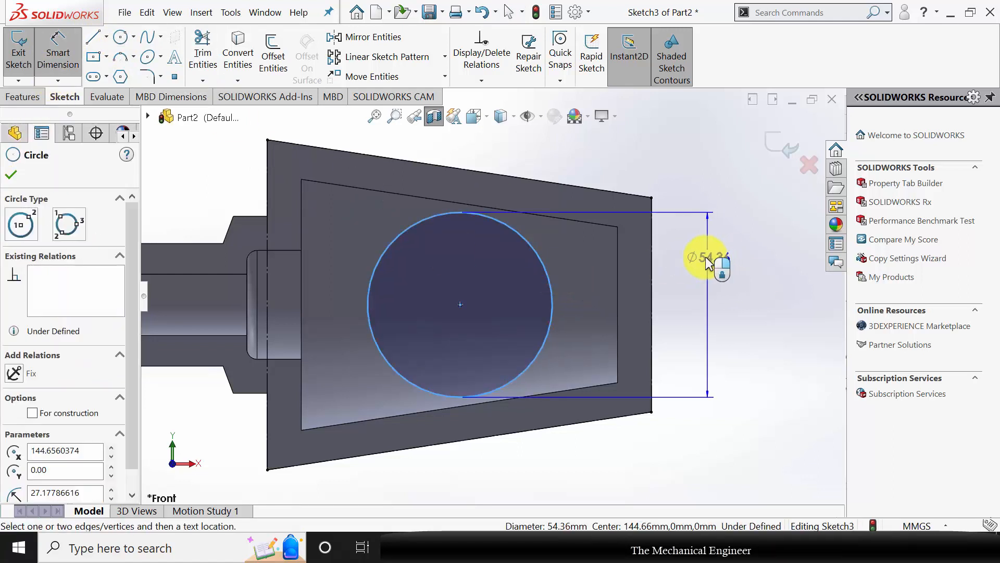
click(706, 261)
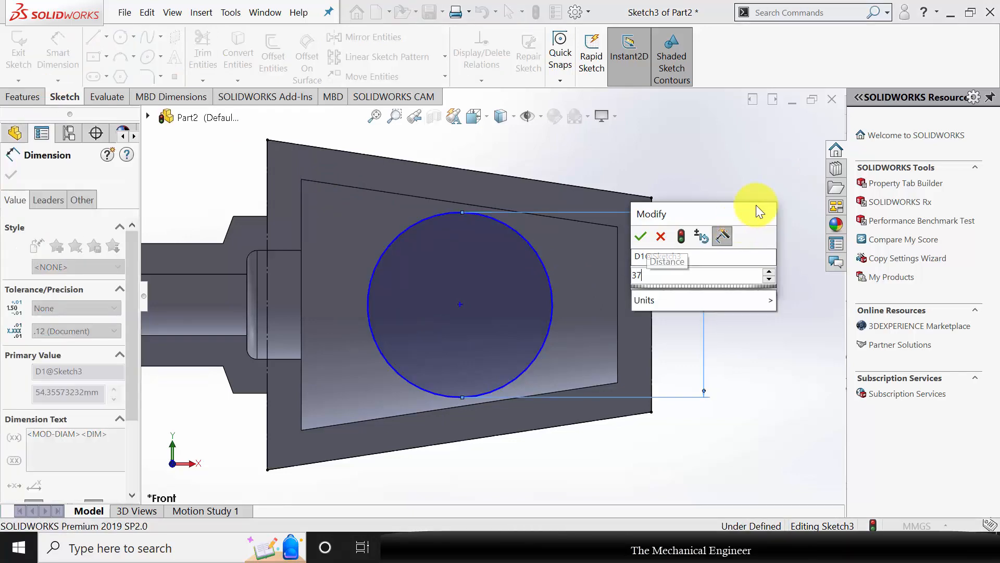
key(Return)
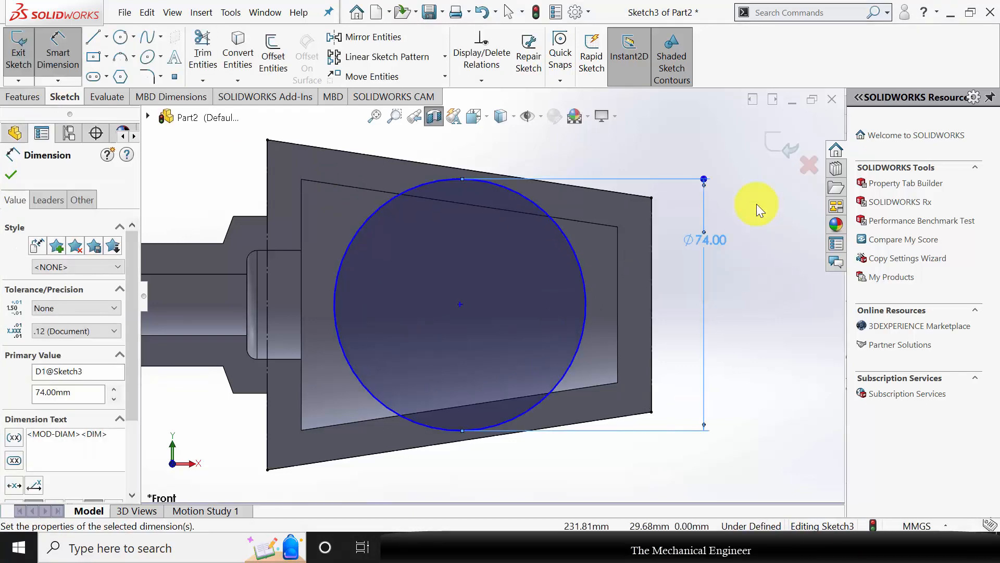
Dimension the circle's center to the small end's construction line as a doubled distance of 106 mm (53*2).
click(463, 304)
click(651, 299)
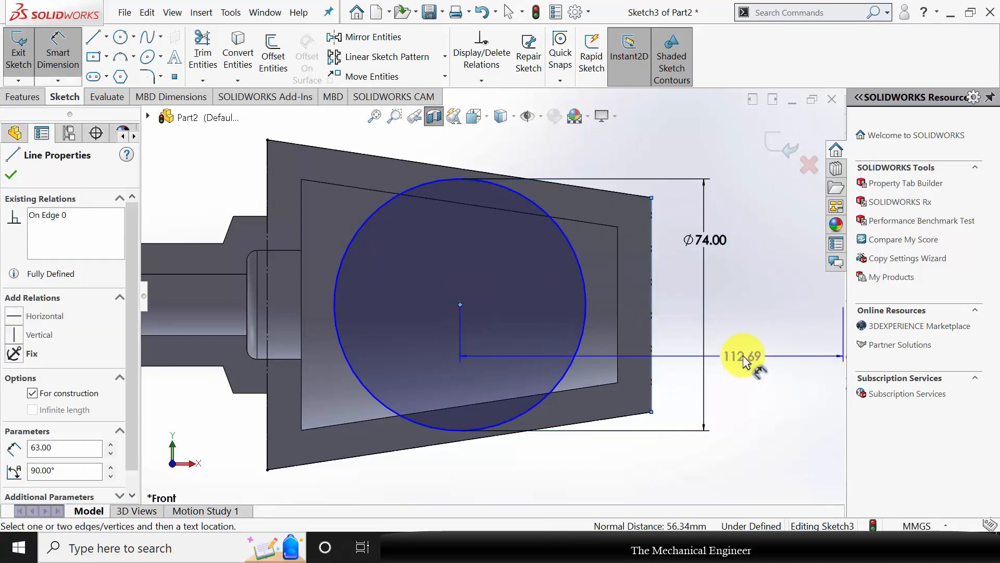
scroll(744, 355, up, 3)
scroll(624, 414, down, 2)
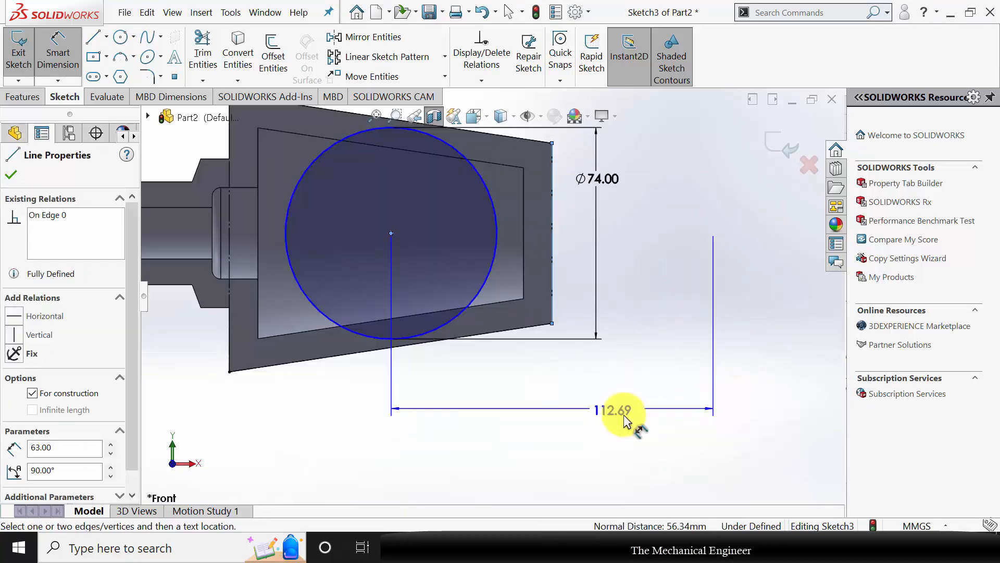
click(633, 415)
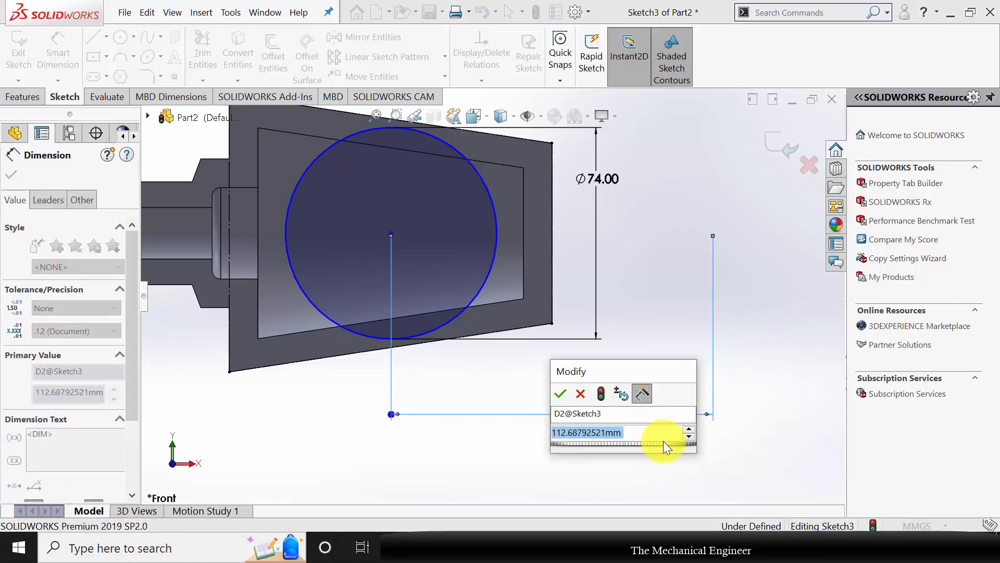
text(53*2)
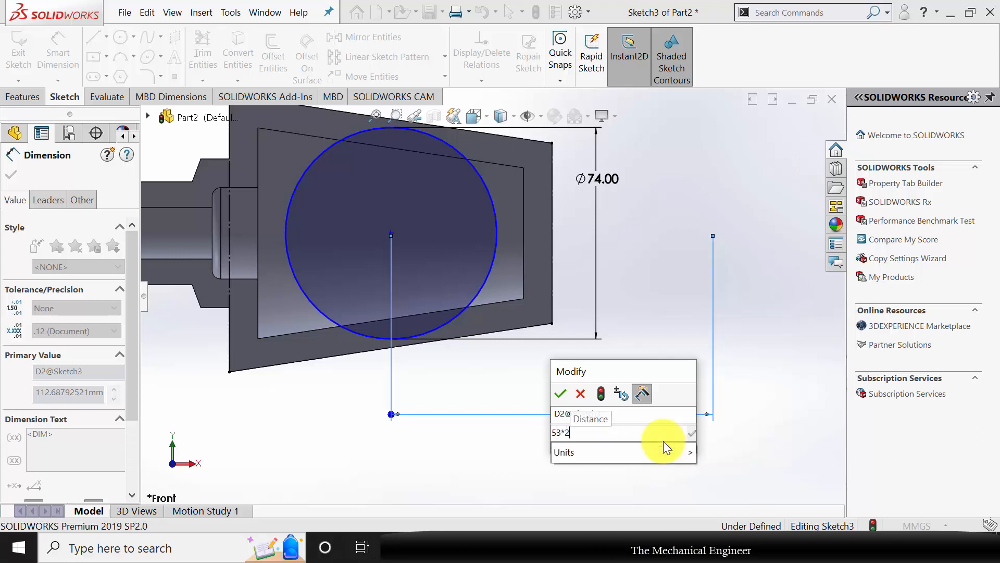
key(Return)
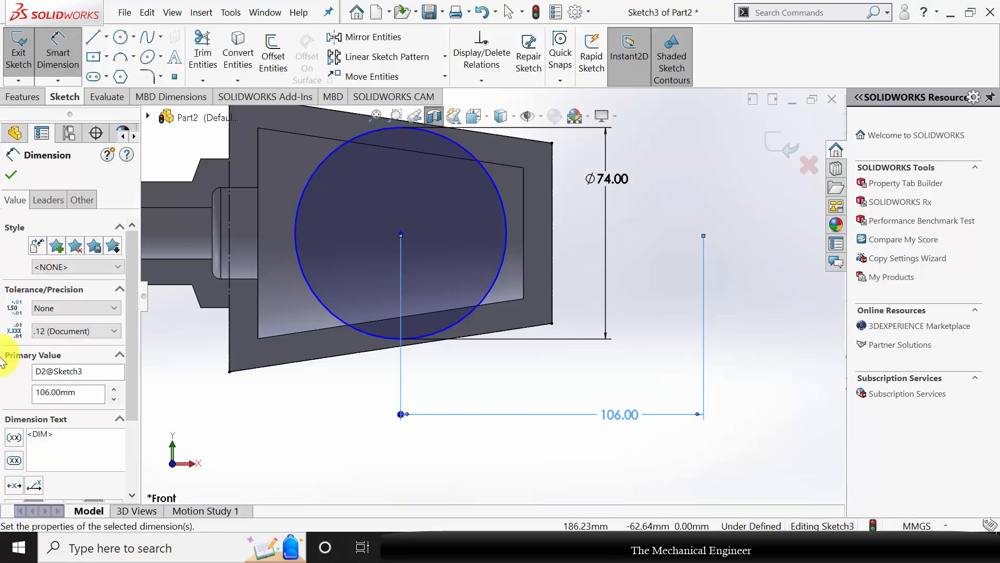
click(12, 174)
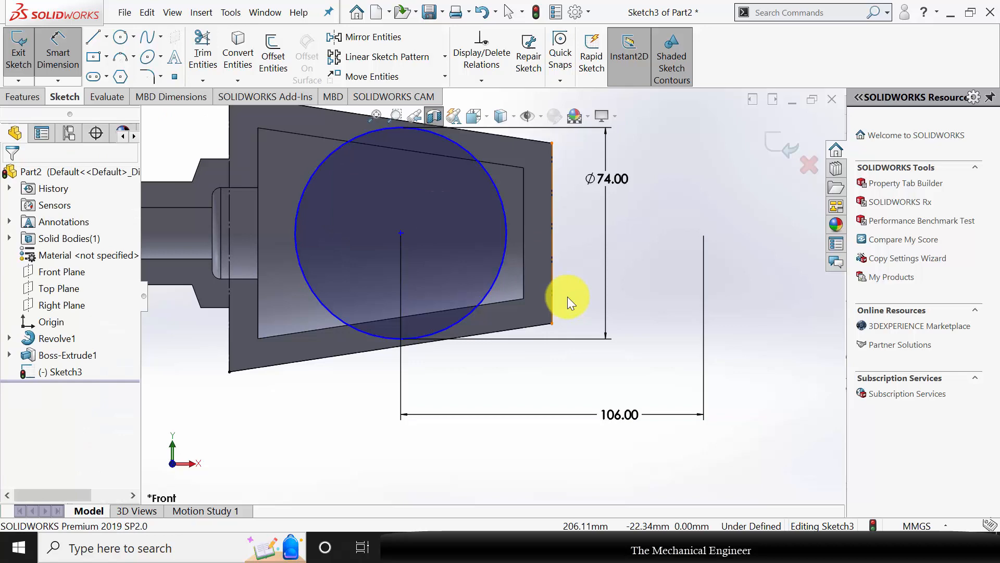
Add a Horizontal relation between the 74 mm circle's center and the origin.
click(401, 234)
scroll(487, 307, up, 5)
scroll(276, 229, down, 6)
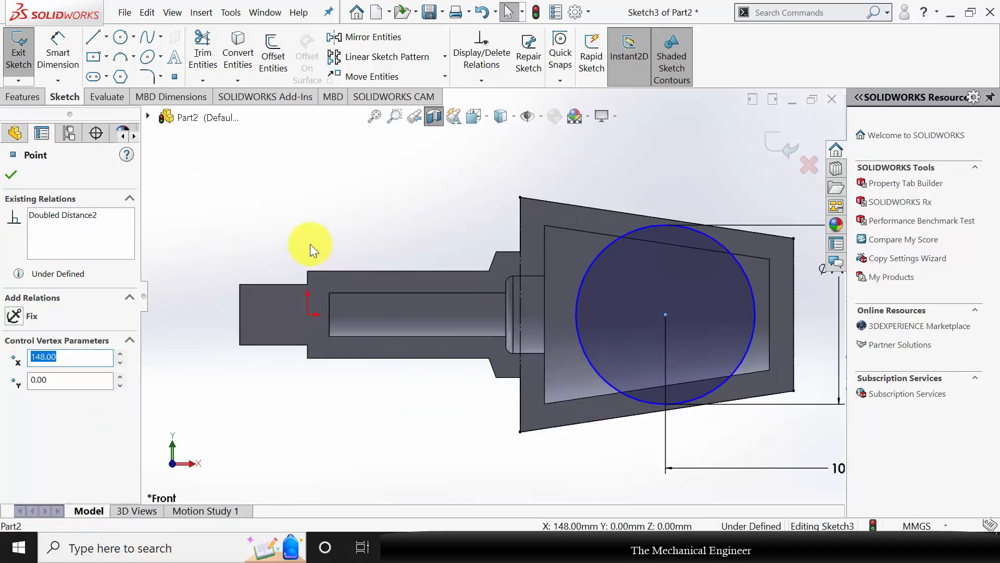
ctrl+click(326, 353)
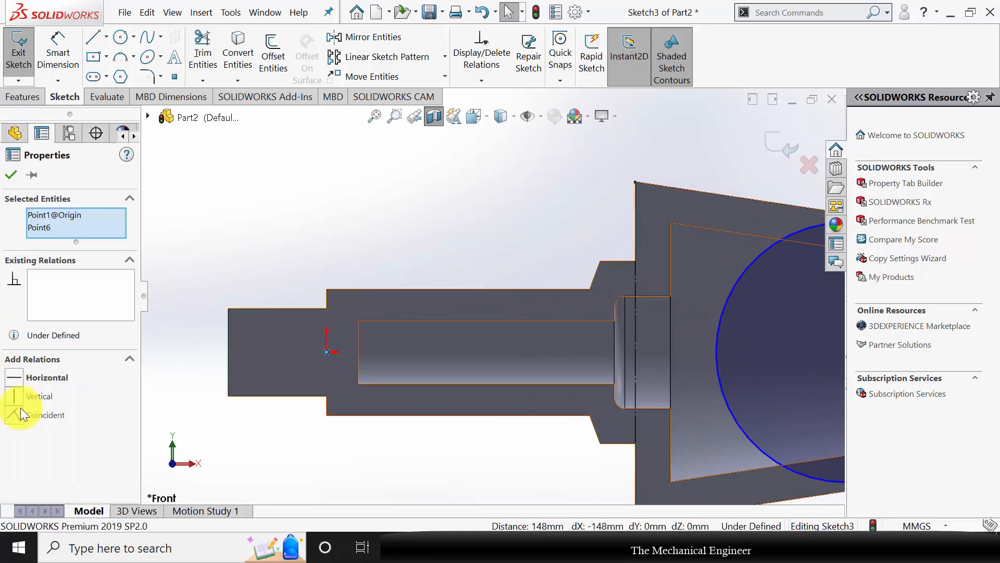
click(15, 376)
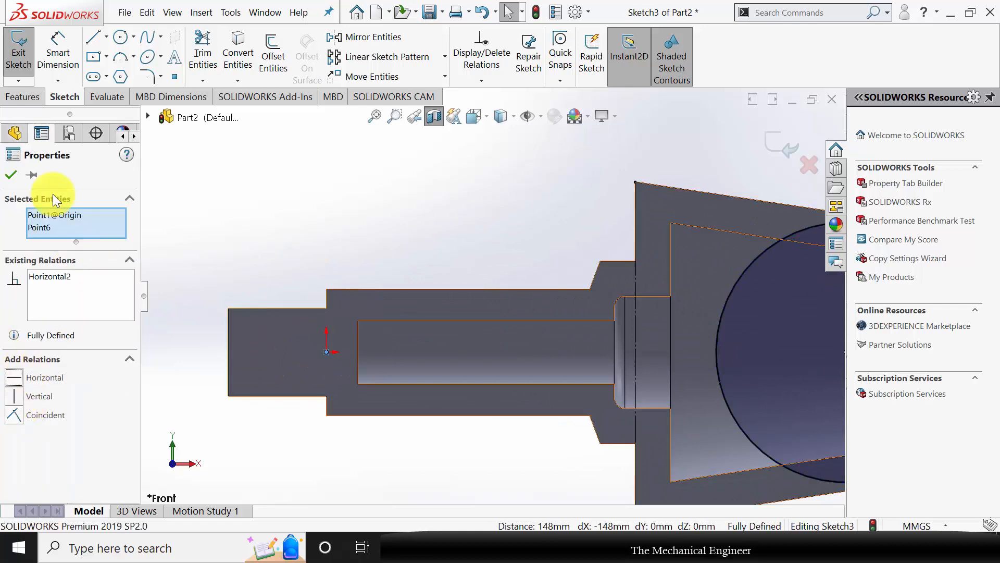
click(11, 175)
Draw a line about 54 mm long across the circle's upper part, sloping down toward the small end, with both endpoints on the circle.
scroll(623, 249, down, 6)
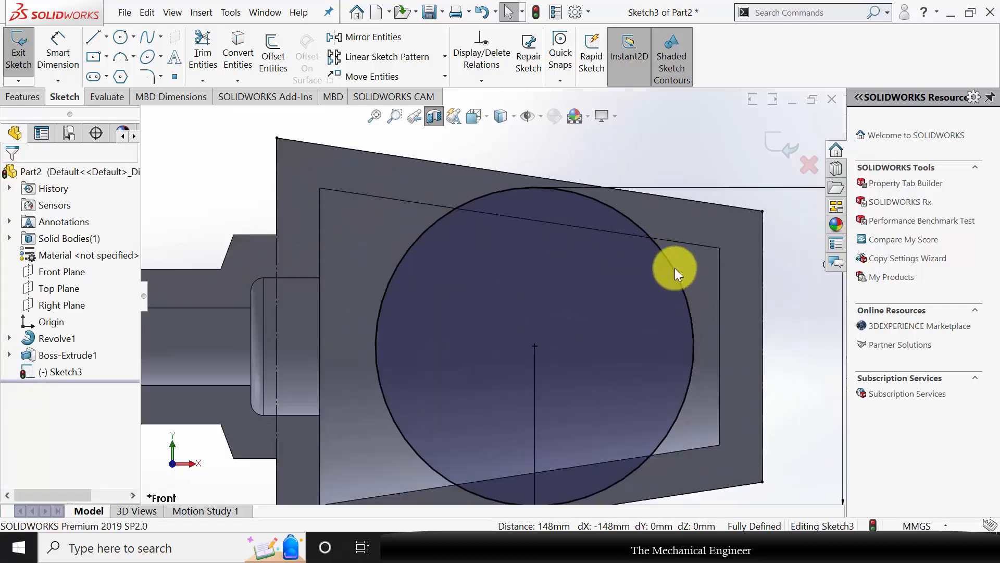
scroll(674, 268, down, 1)
click(93, 37)
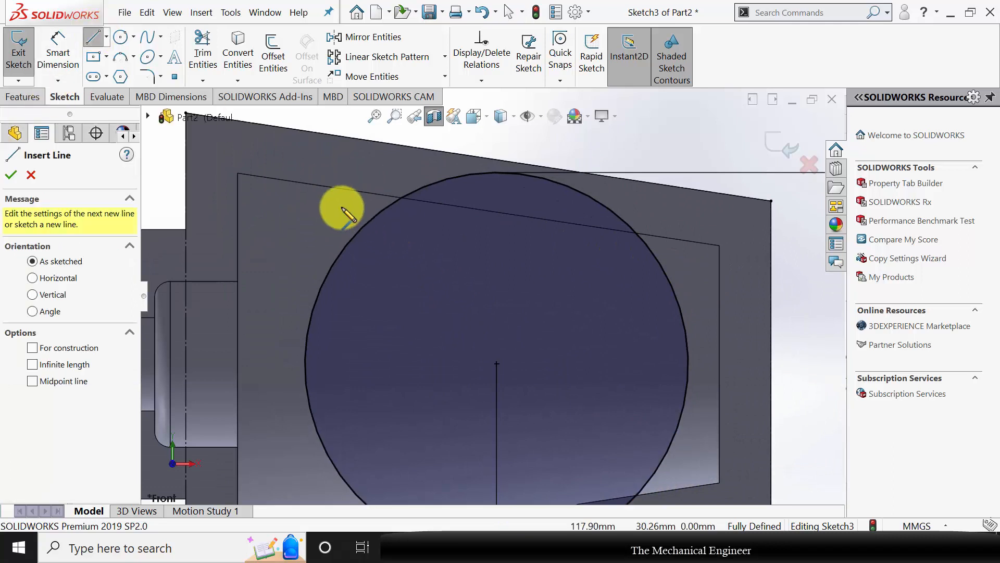
click(376, 217)
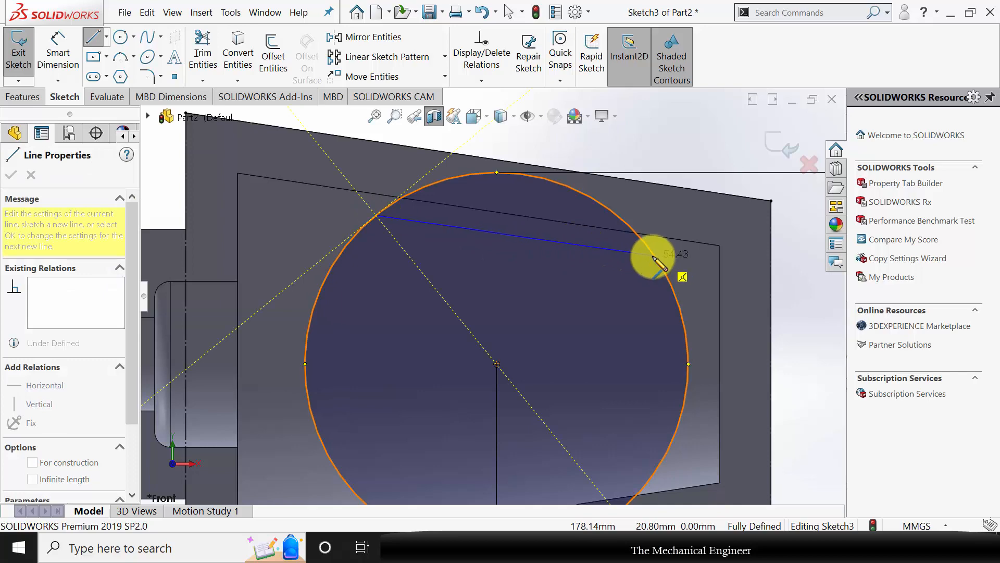
click(654, 256)
key(Escape)
scroll(454, 305, up, 3)
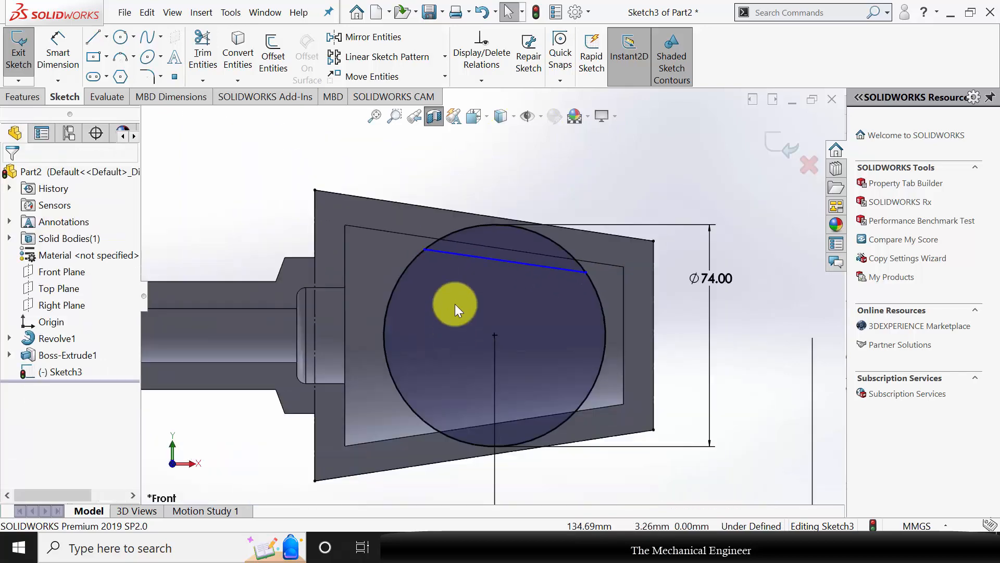
Draw a second line across the circle's lower part, sloping up toward the small end, with both endpoints on the circle.
scroll(526, 420, down, 2)
click(95, 37)
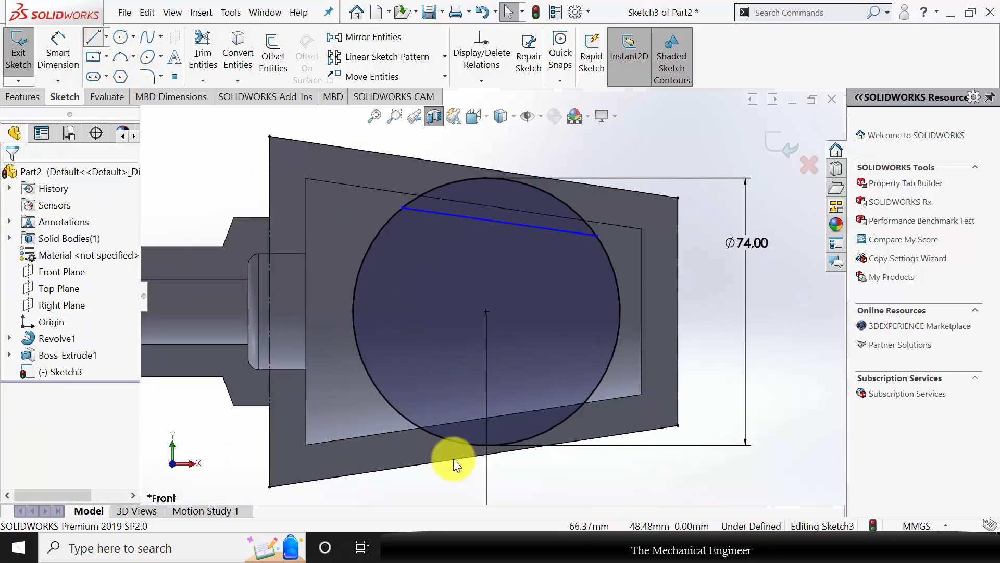
click(411, 419)
click(599, 389)
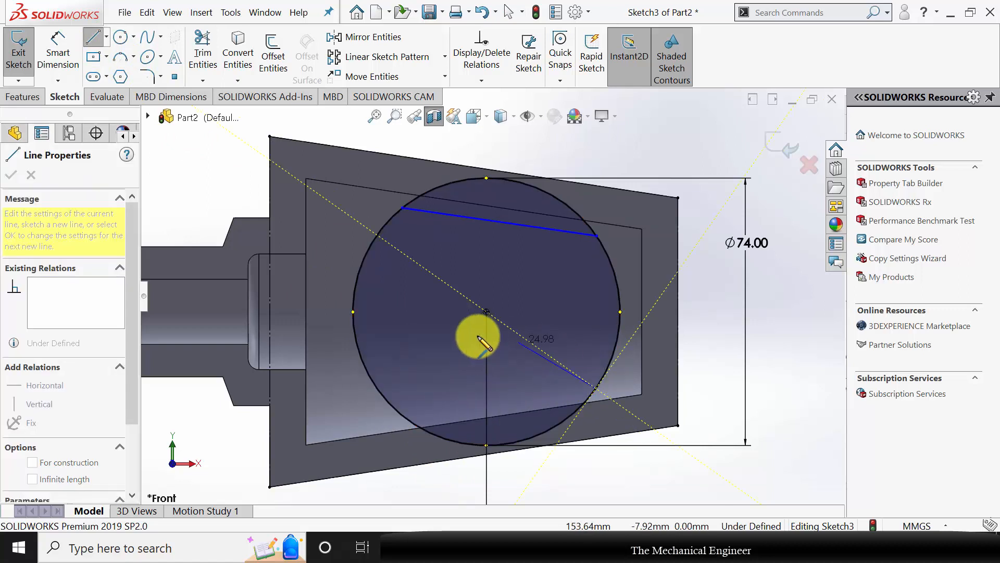
click(393, 407)
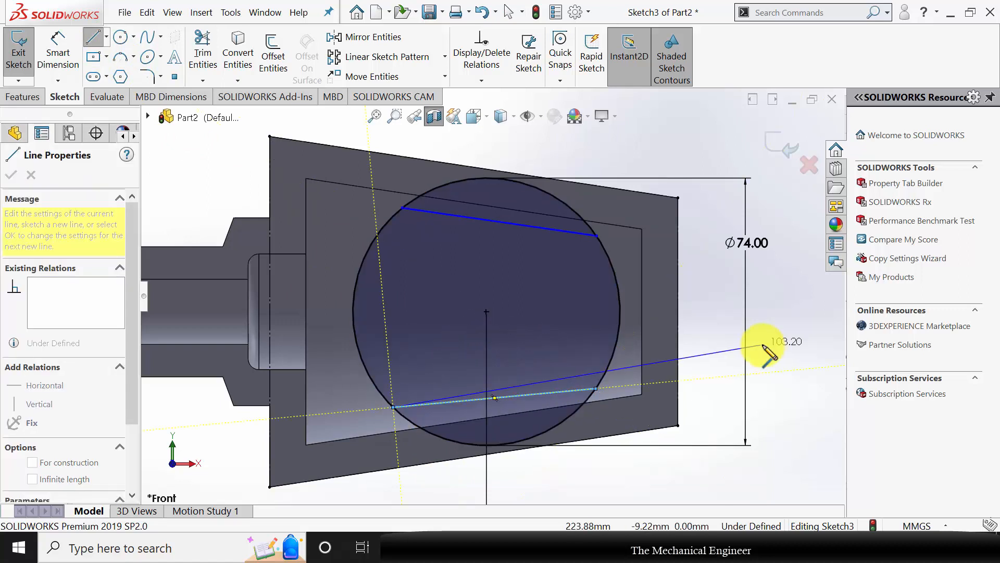
key(Escape)
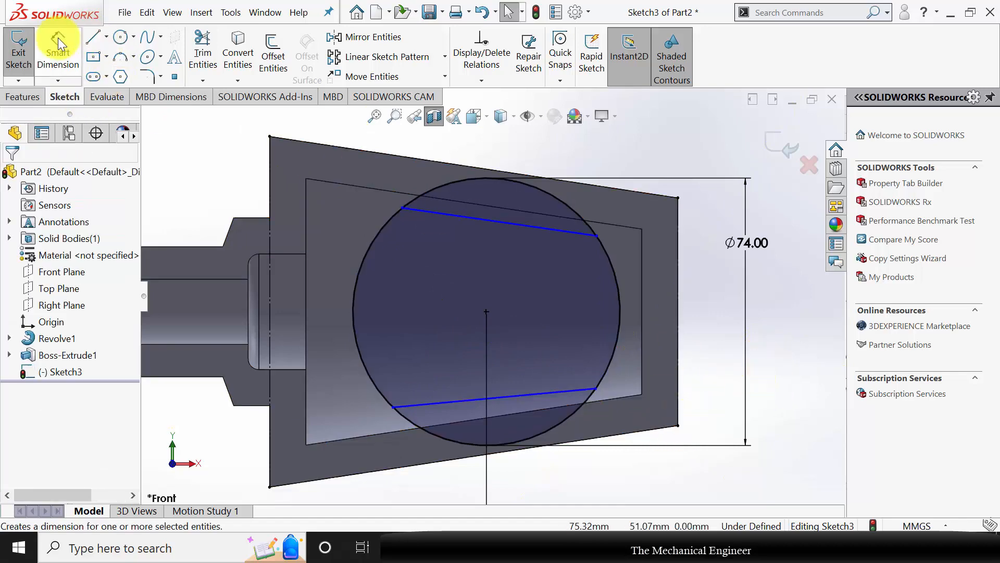
Draw a vertical construction line about 92 mm long through the circle's center, extending beyond the circle at both ends.
click(92, 38)
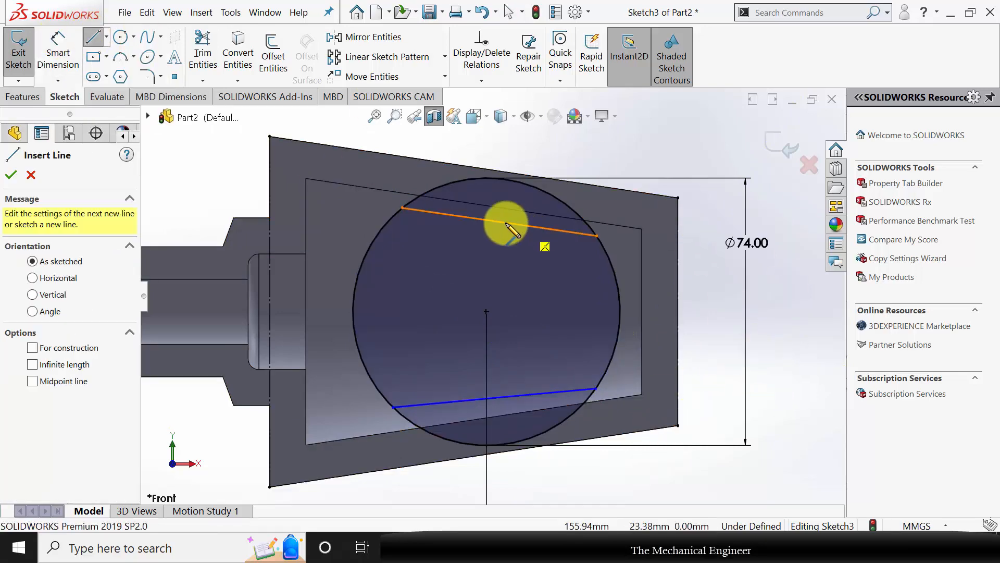
click(487, 150)
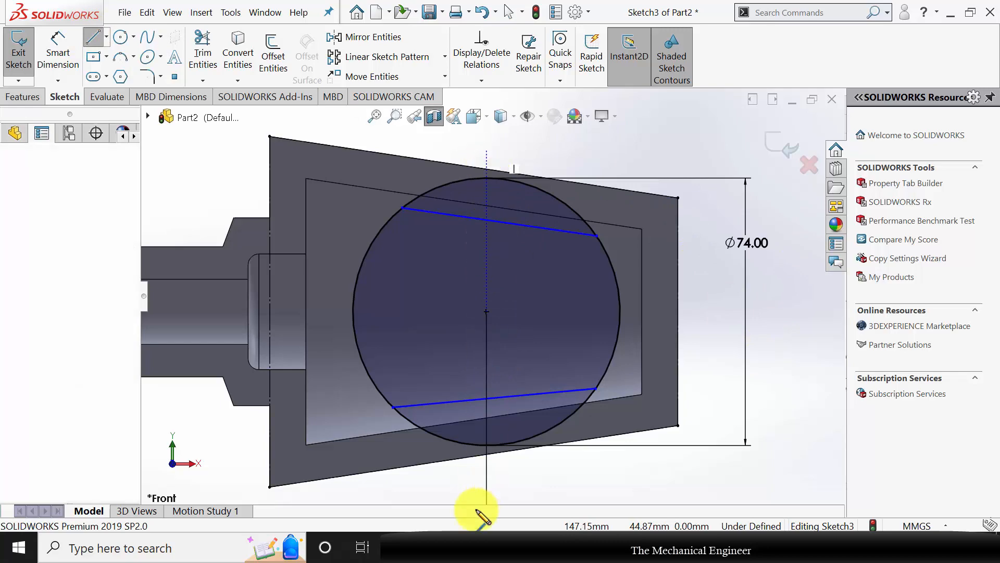
click(487, 483)
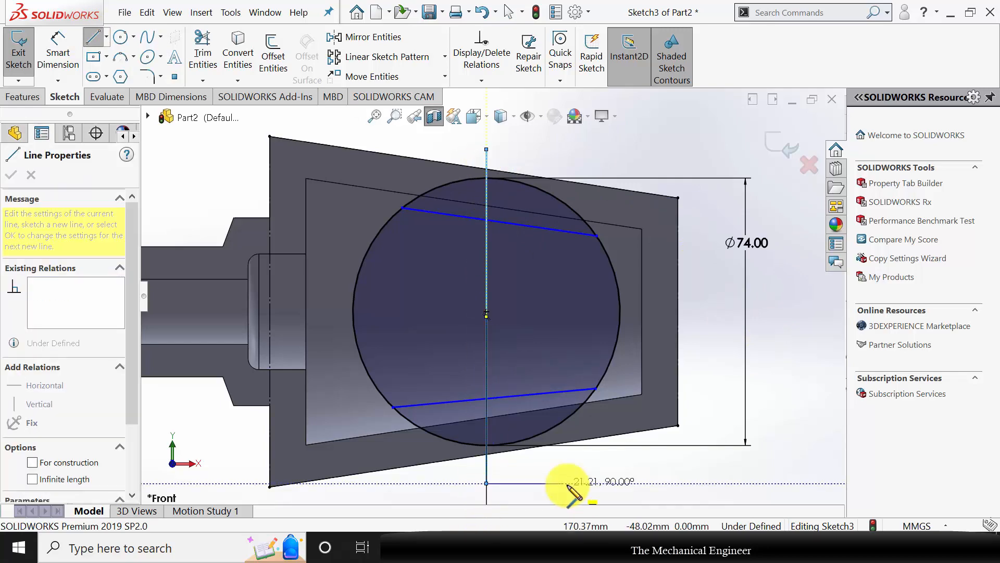
key(Escape)
key(Escape)
scroll(622, 264, down, 4)
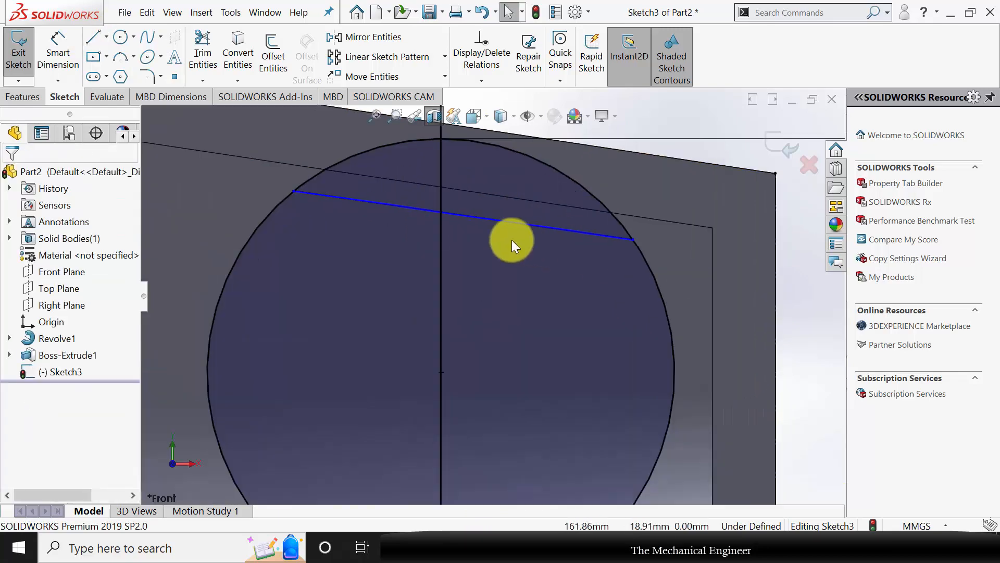
scroll(518, 249, up, 3)
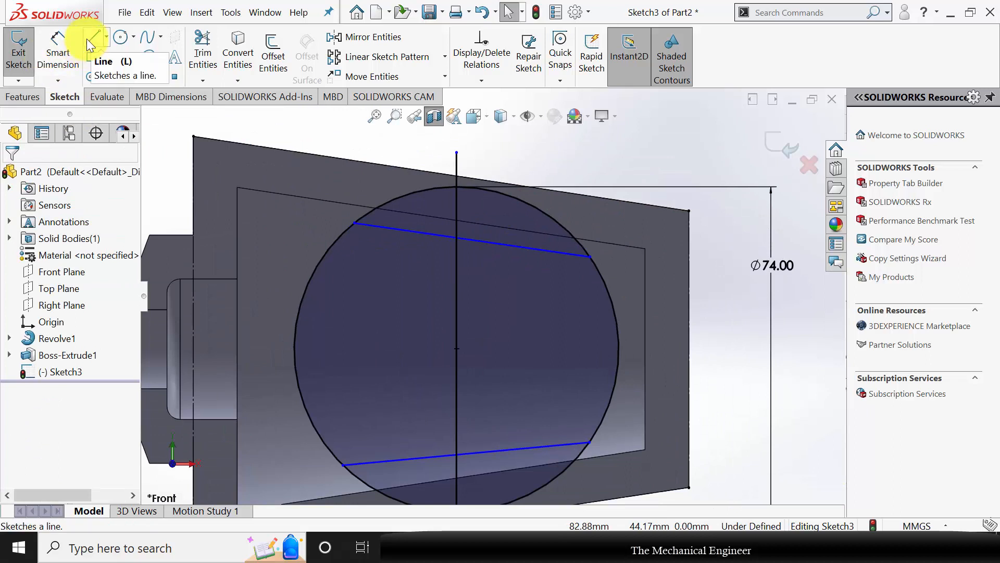
click(475, 165)
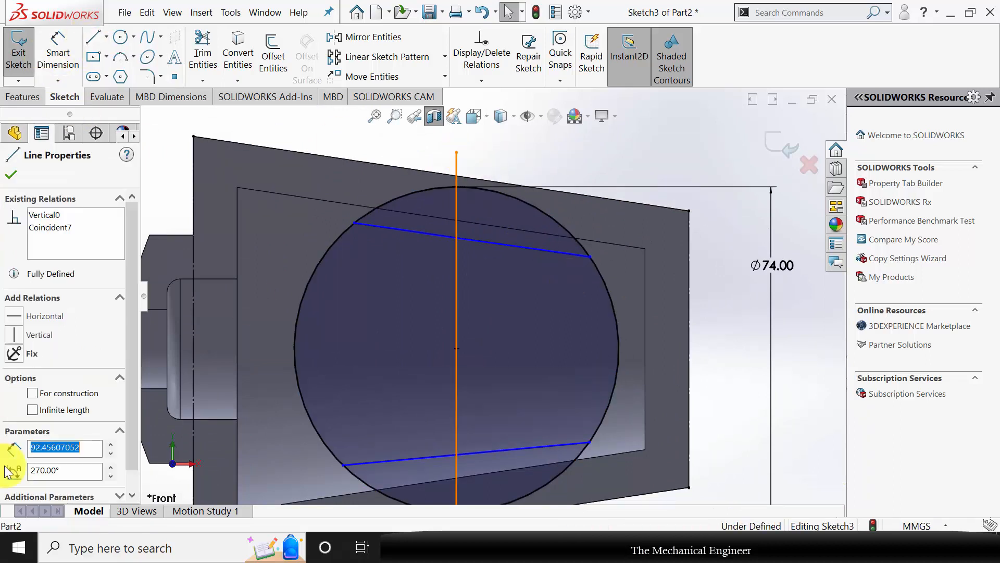
click(90, 393)
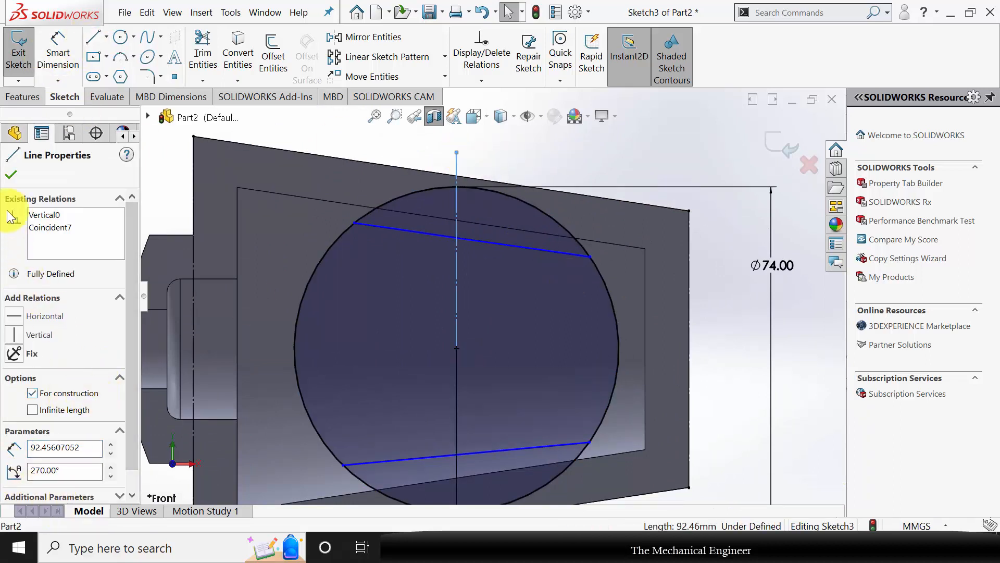
click(9, 174)
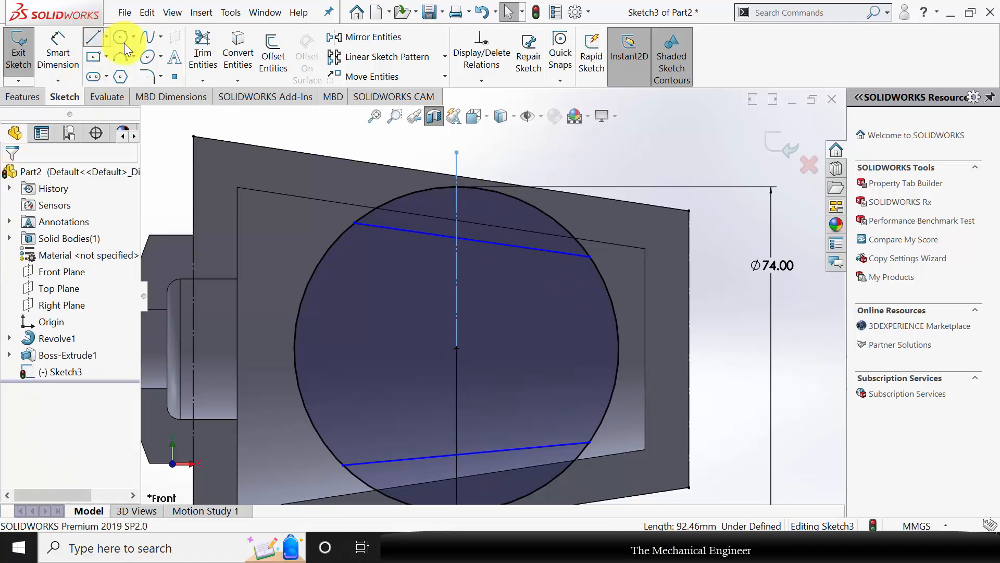
Draw a horizontal construction line about 5 mm long from the vertical centerline, just above the upper sloped line.
click(103, 32)
scroll(521, 258, down, 5)
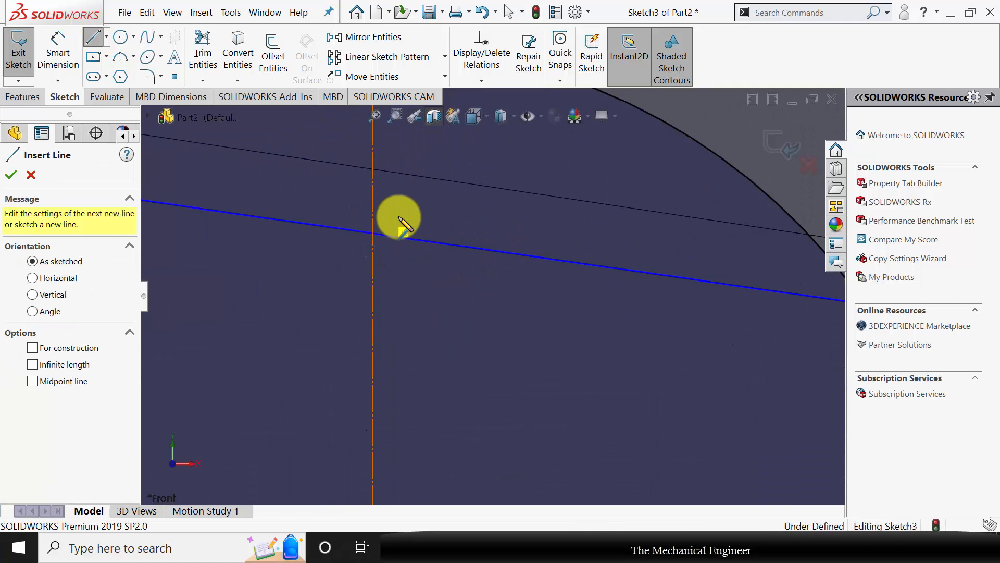
click(372, 212)
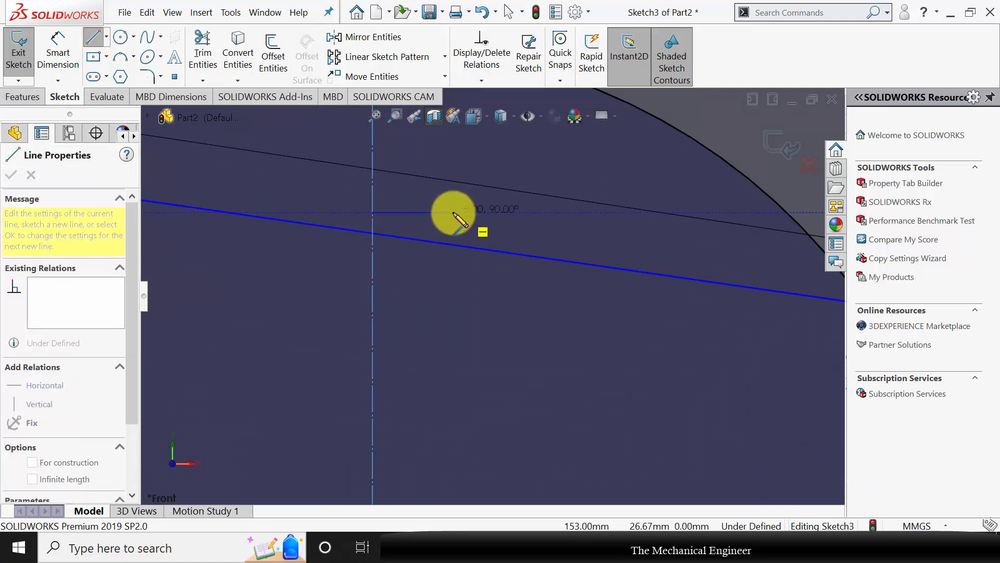
double_click(453, 214)
key(Escape)
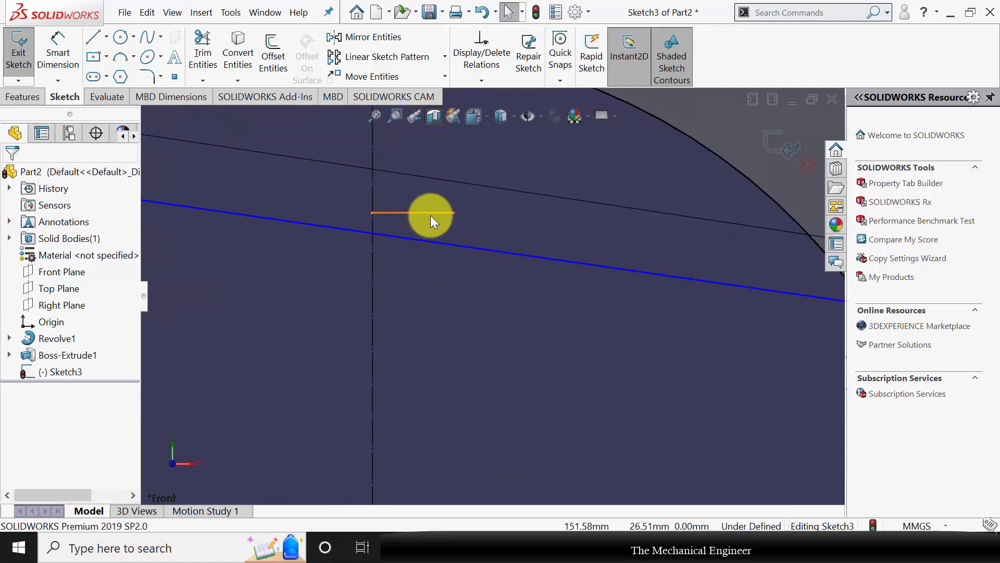
click(430, 213)
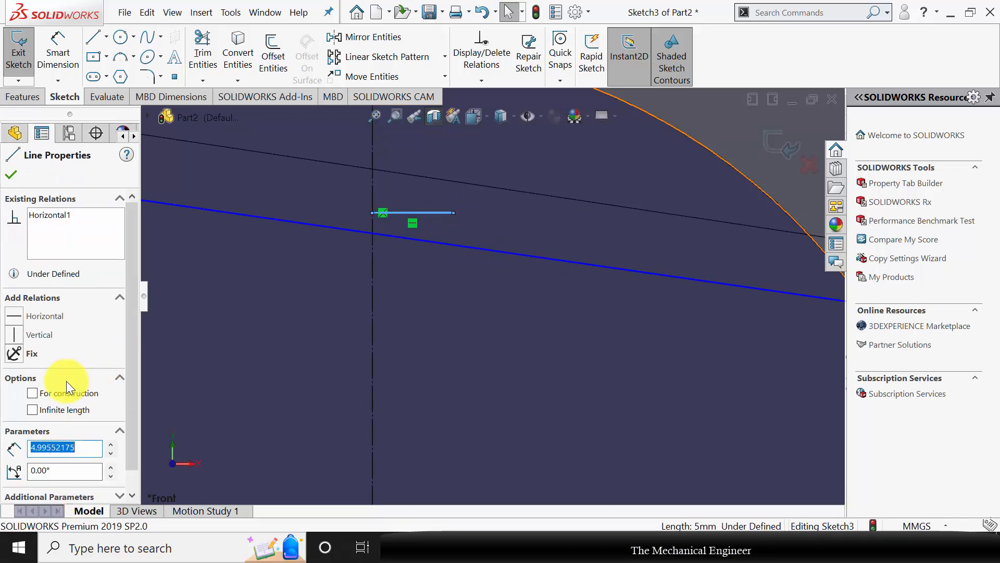
click(52, 393)
click(14, 176)
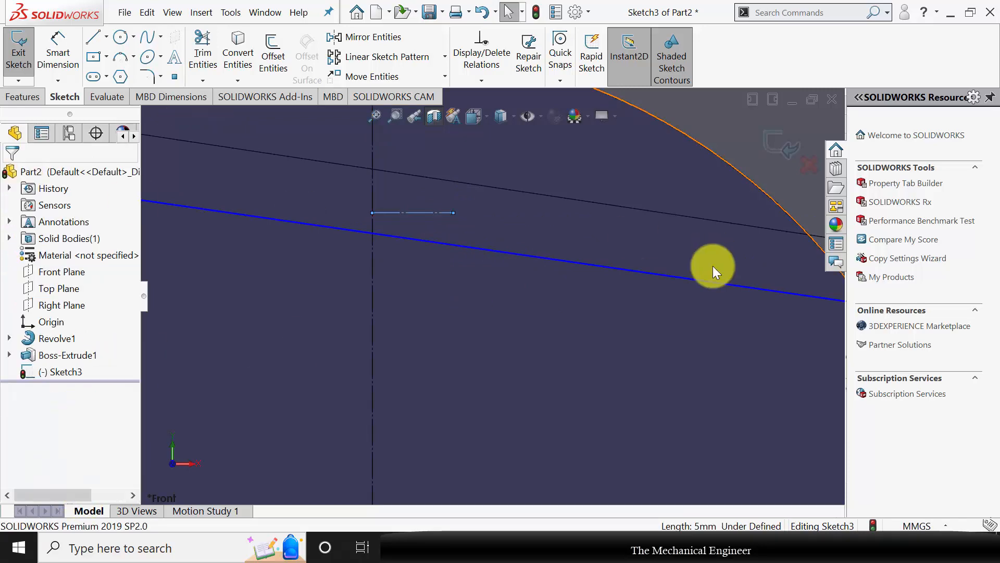
Draw a horizontal construction line about 6.9 mm long from the vertical centerline, just above the lower sloped line.
scroll(712, 266, up, 5)
scroll(466, 489, down, 3)
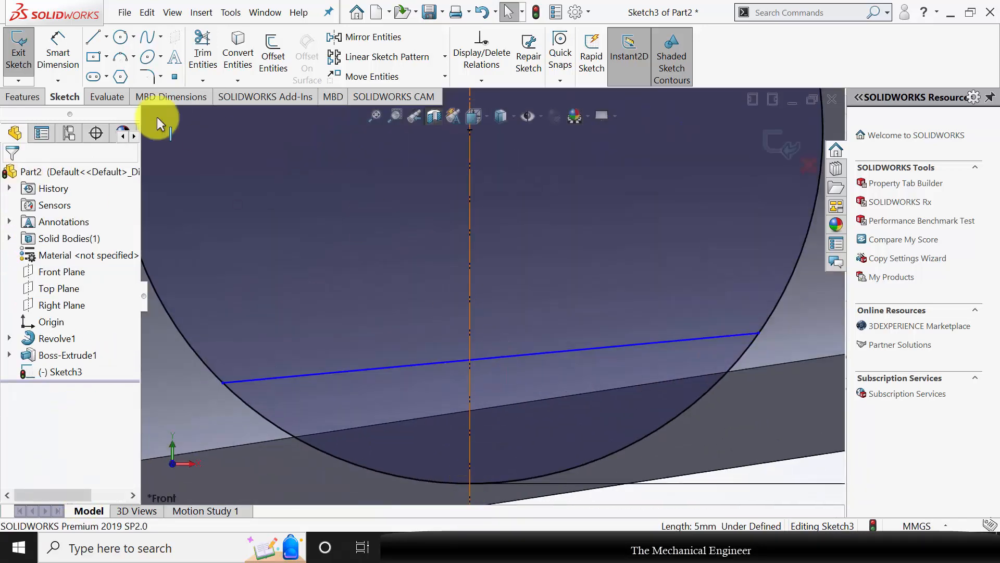
click(134, 38)
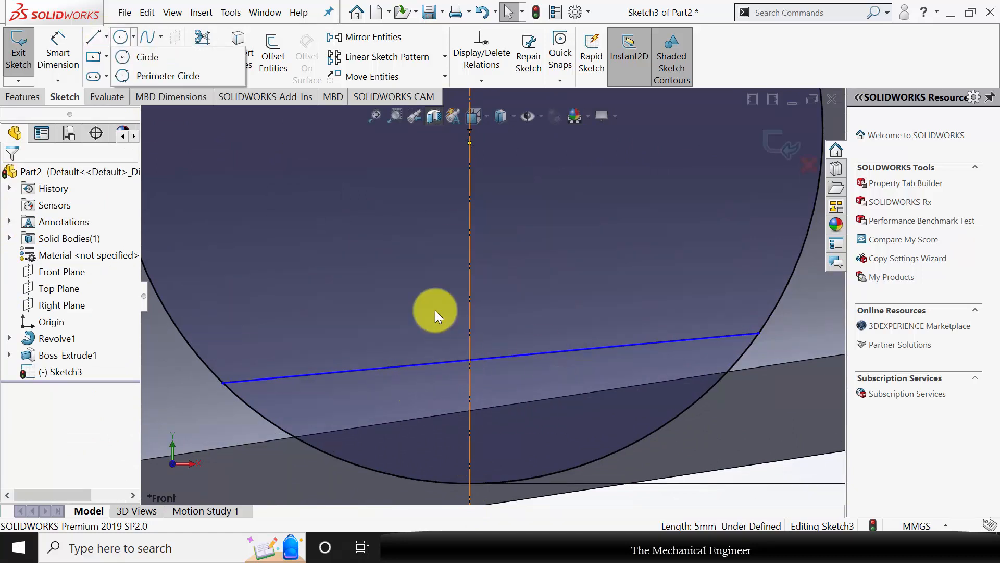
click(99, 43)
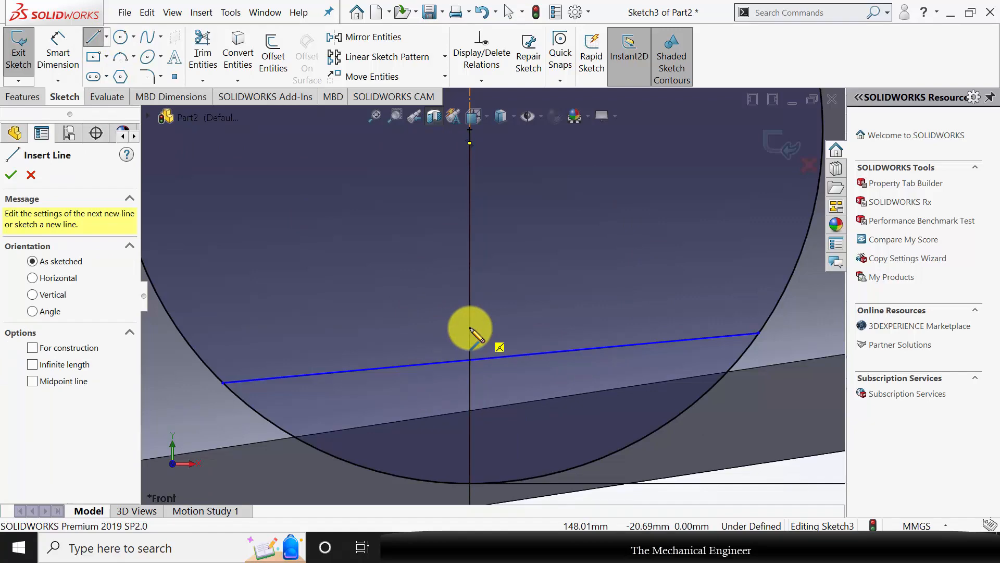
click(470, 327)
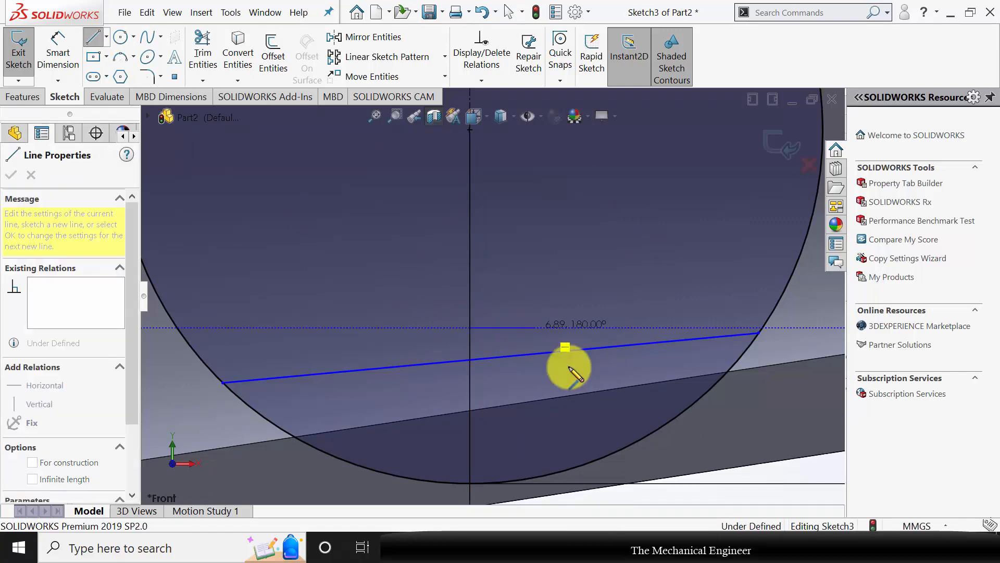
click(535, 328)
key(Escape)
click(514, 329)
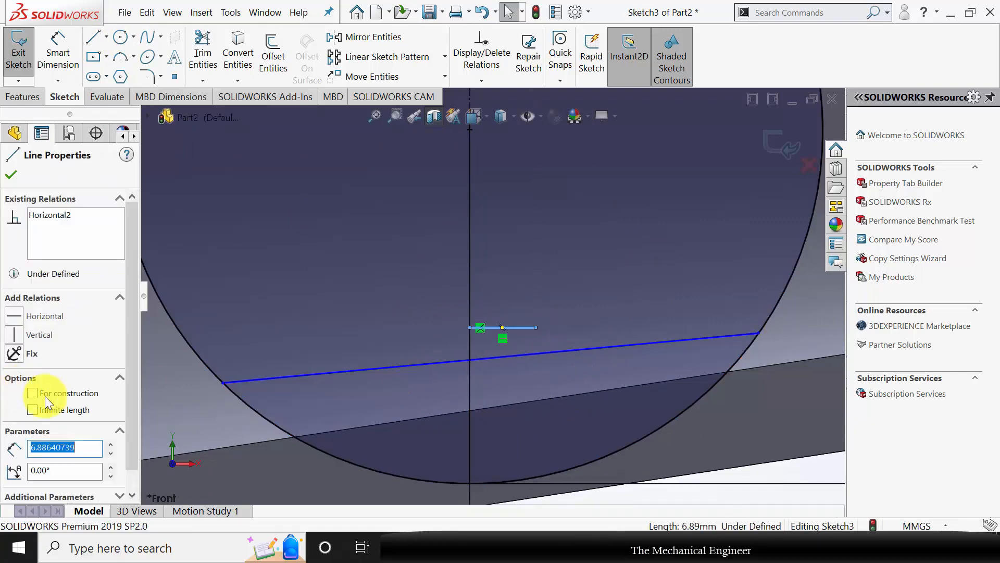
click(34, 393)
click(11, 177)
Dimension the vertical distance between the two short horizontal construction lines as 42 mm.
click(78, 37)
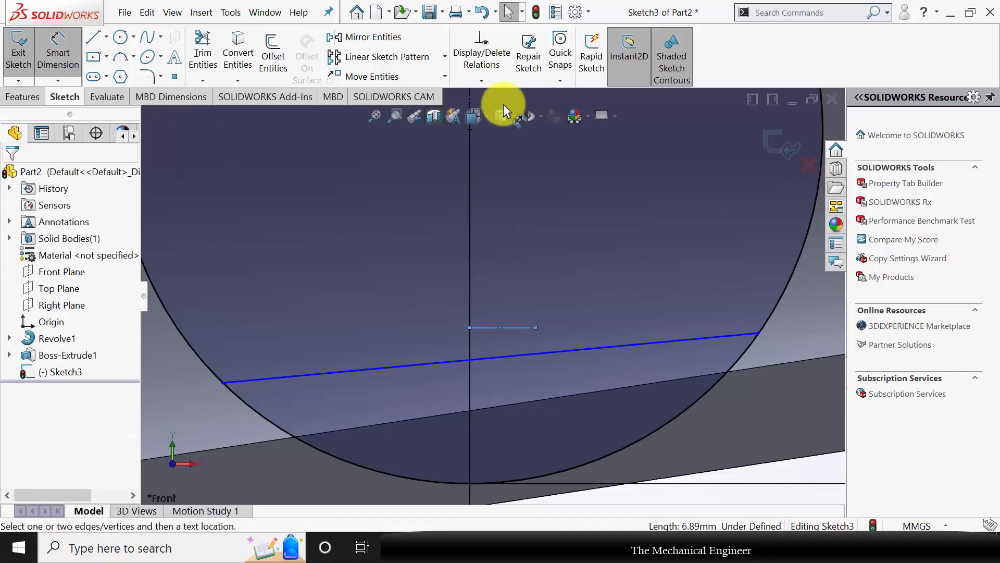
click(514, 326)
scroll(554, 323, up, 3)
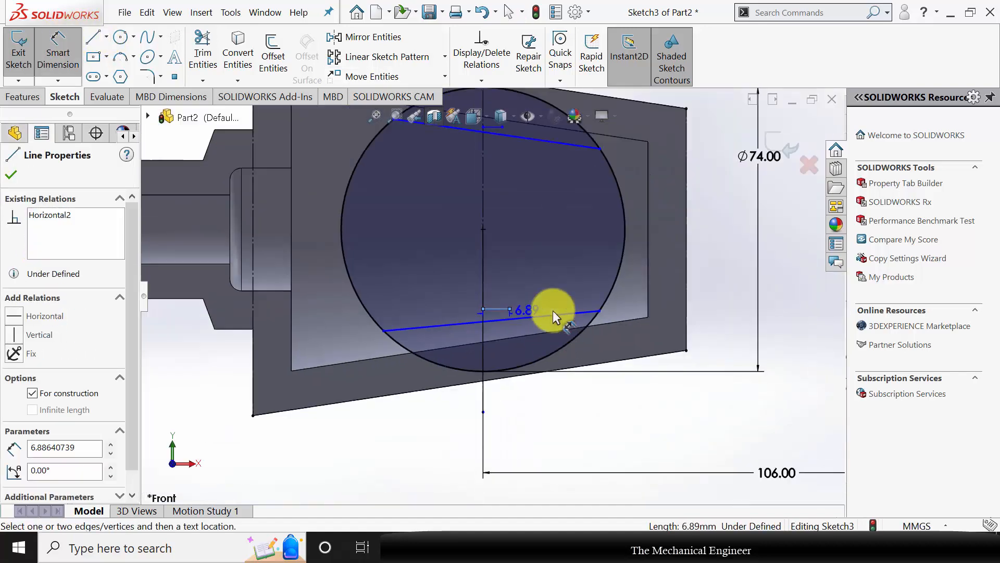
click(499, 128)
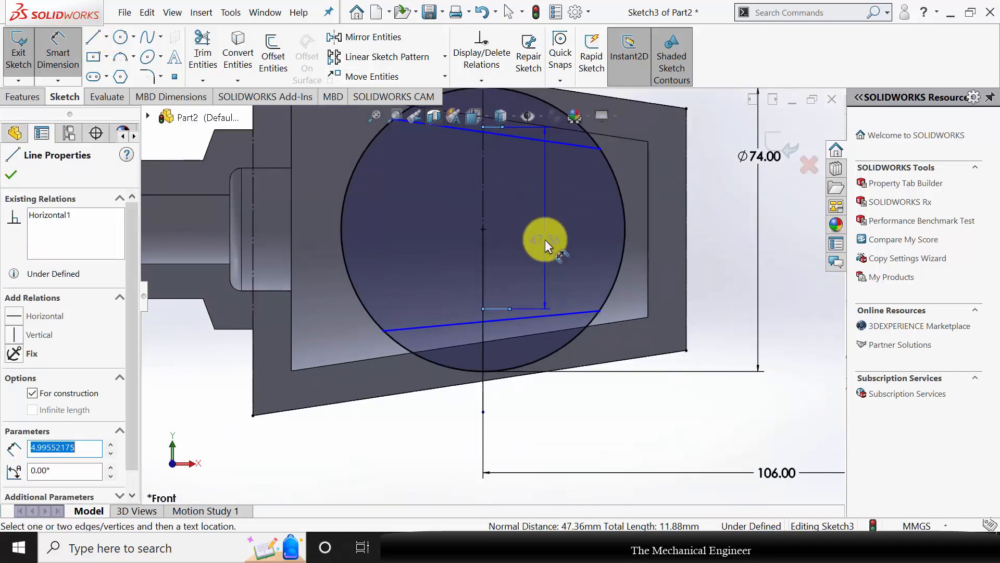
click(547, 241)
text(48)
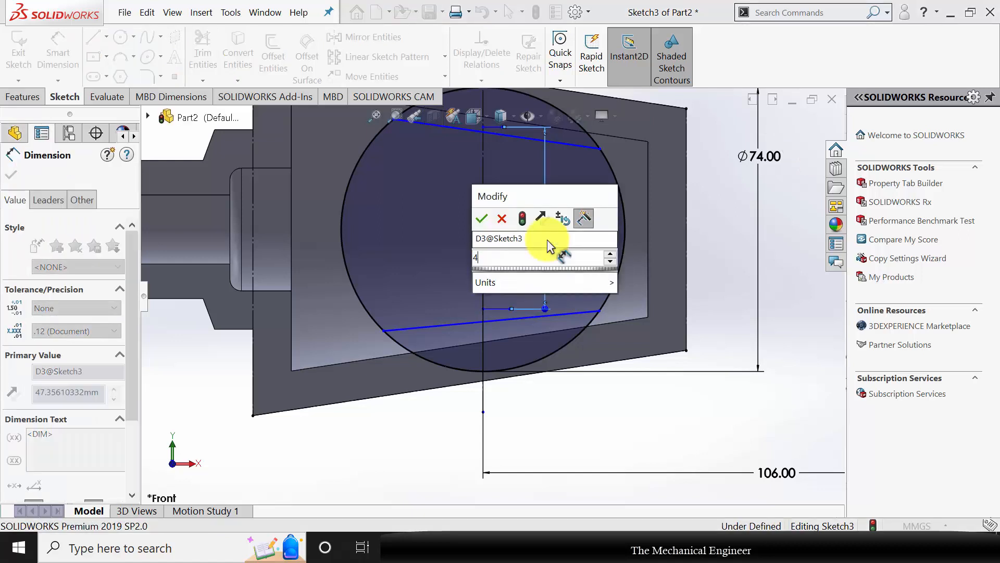
key(Return)
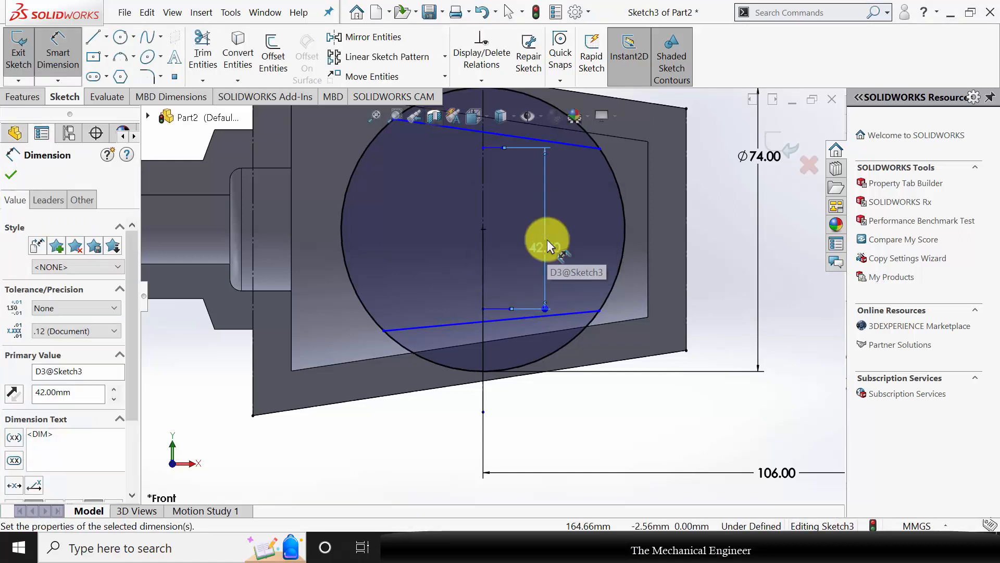
Dimension the vertical distance from the circle's center to the upper short construction line as 21 mm.
click(486, 226)
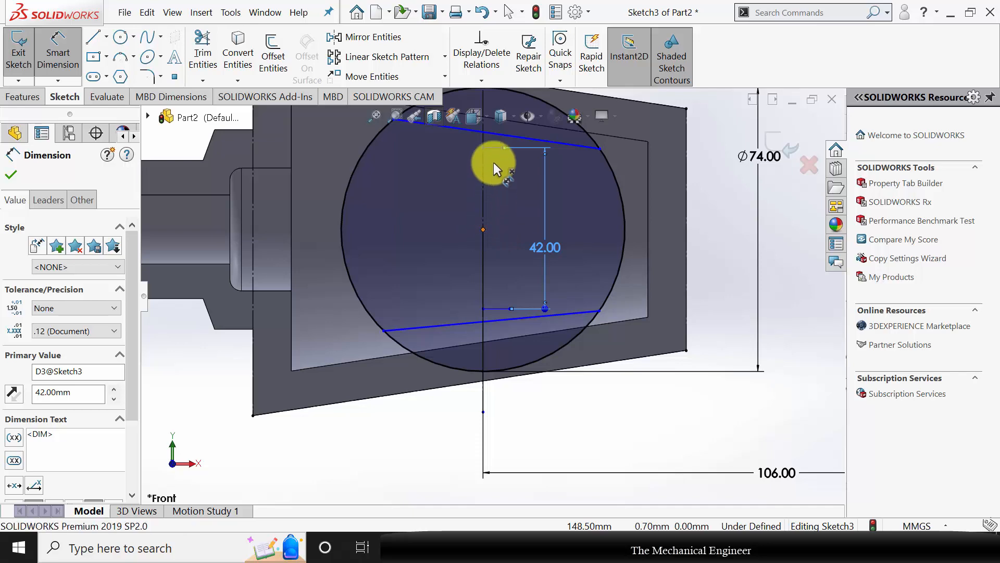
click(490, 147)
click(573, 182)
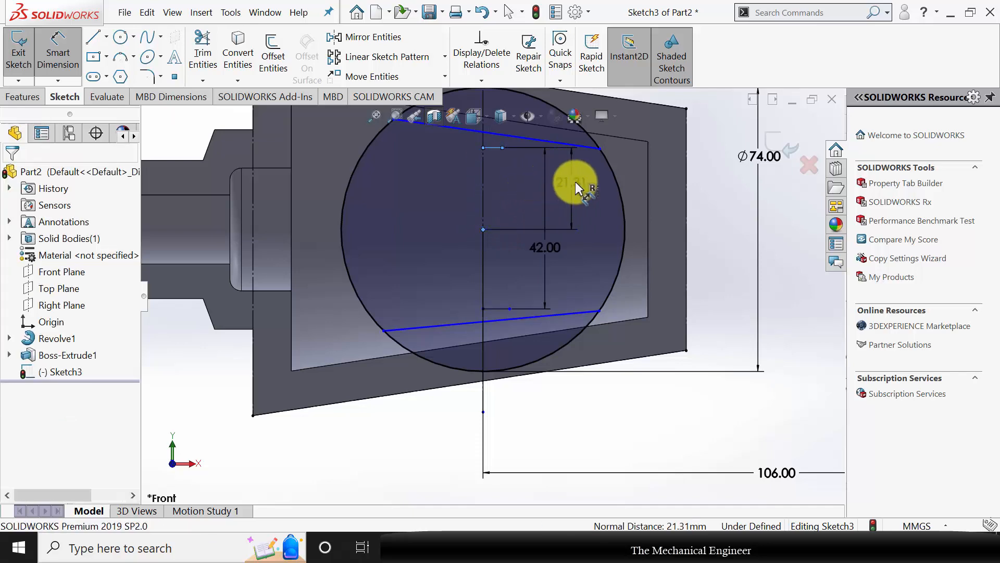
text(21.00mm)
key(Return)
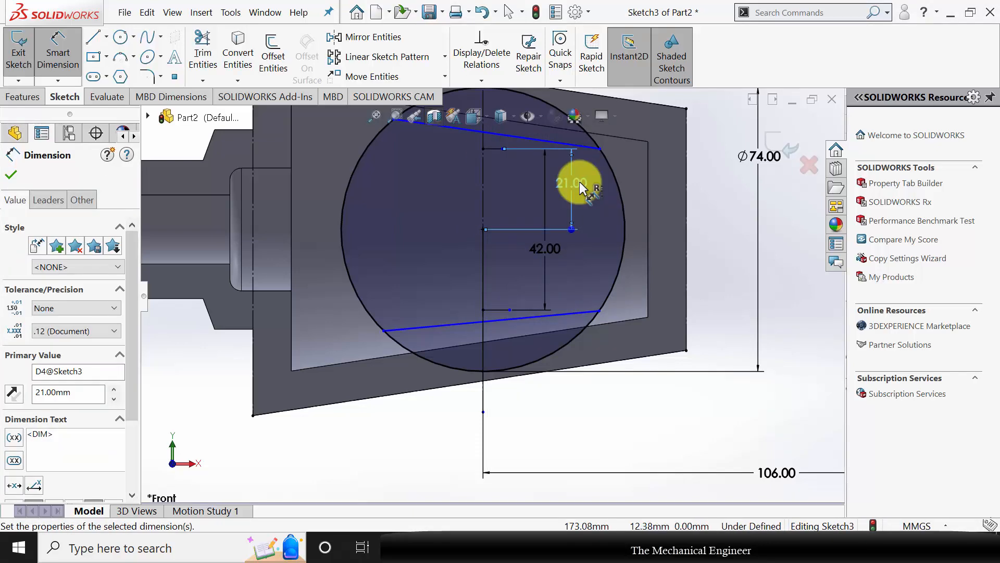
key(Escape)
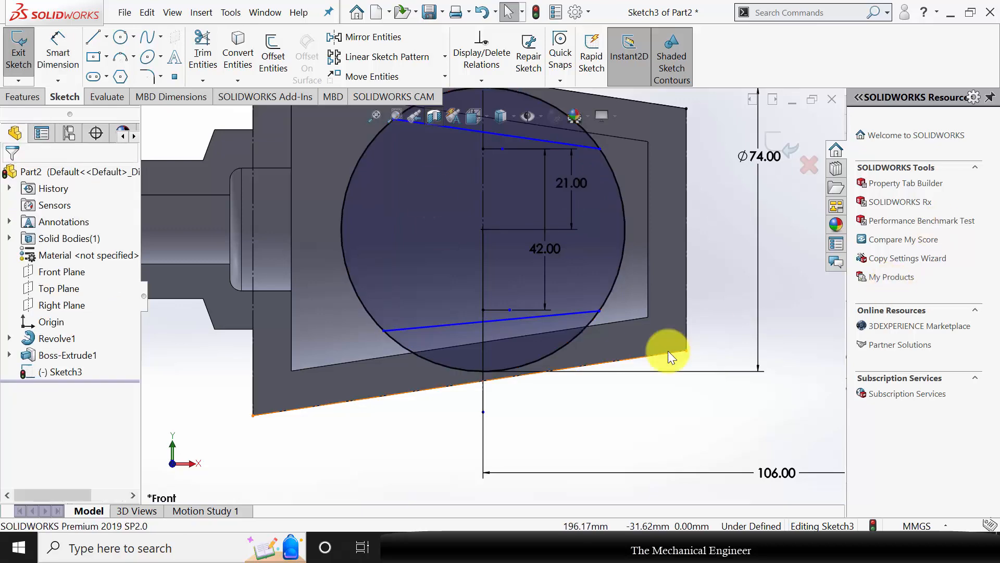
Make the lower sloped line coincident with the lower short construction line's endpoint on the vertical centerline.
scroll(519, 306, down, 3)
scroll(511, 321, down, 2)
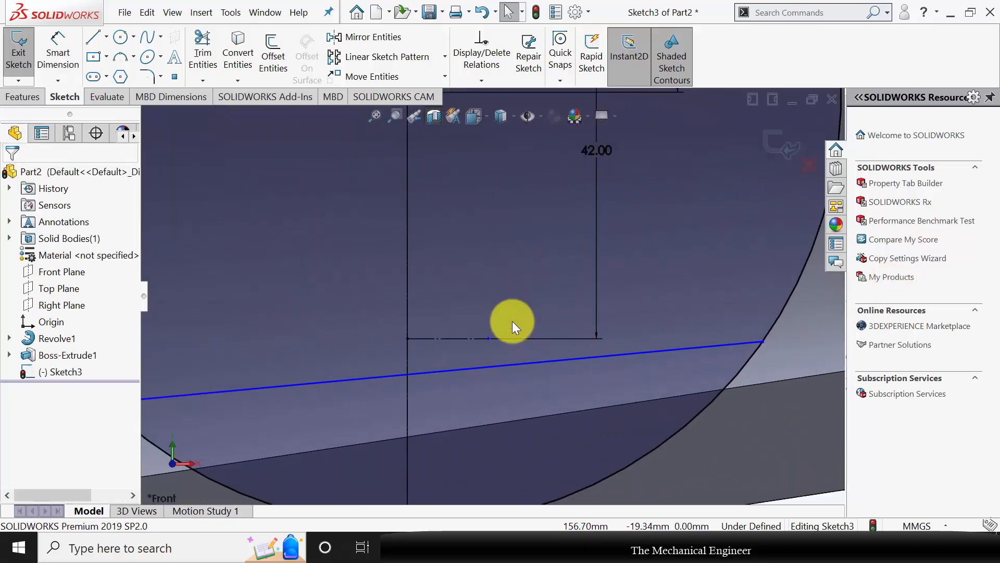
click(406, 339)
ctrl+click(426, 374)
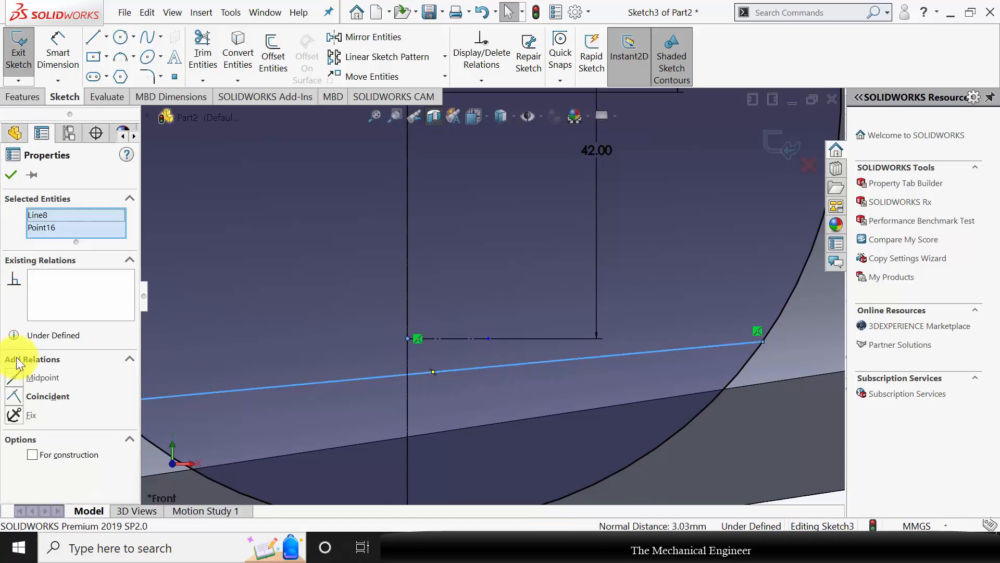
click(15, 397)
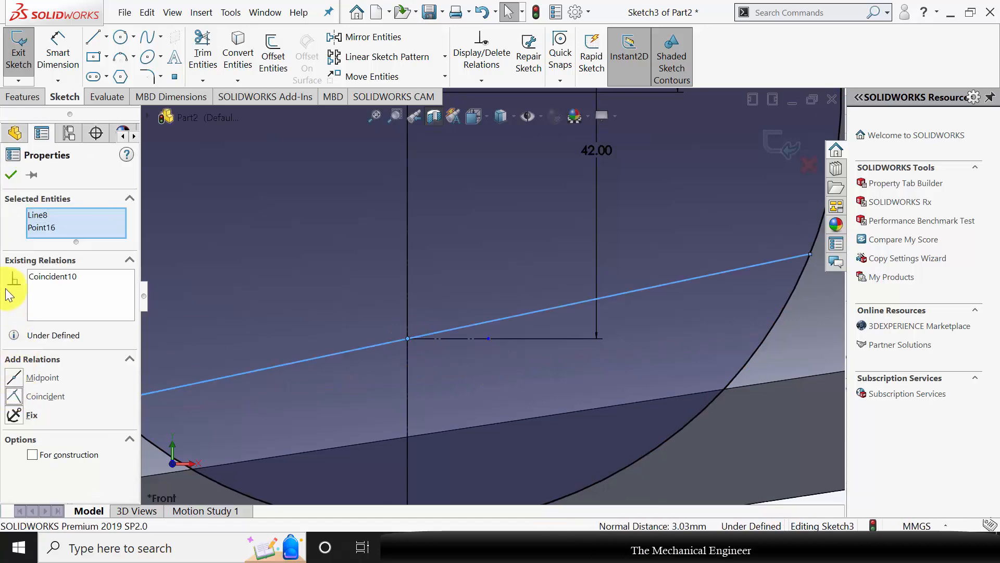
click(11, 174)
Make the upper sloped line coincident with the upper short construction line's endpoint on the vertical centerline.
scroll(343, 258, up, 4)
scroll(479, 186, down, 3)
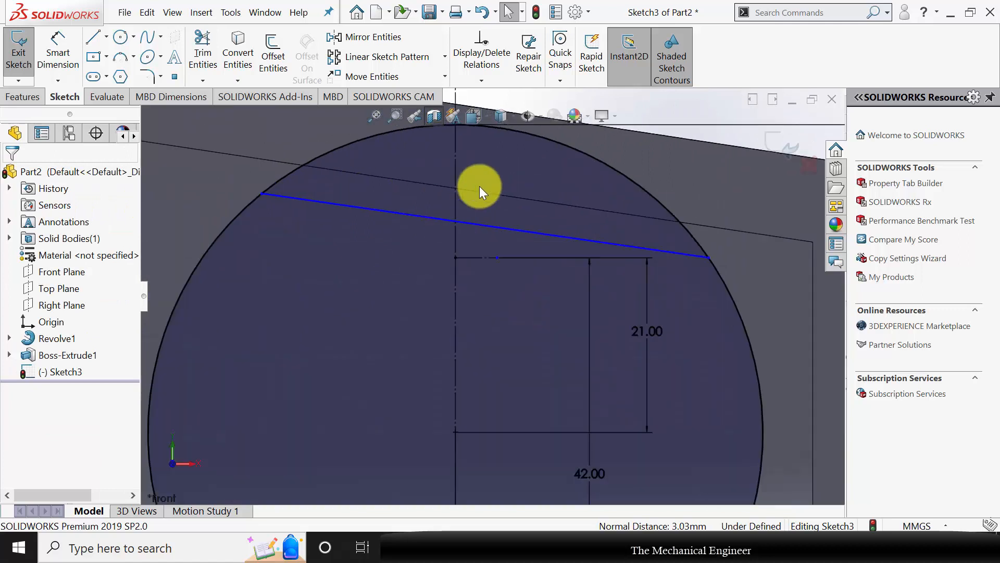
click(456, 257)
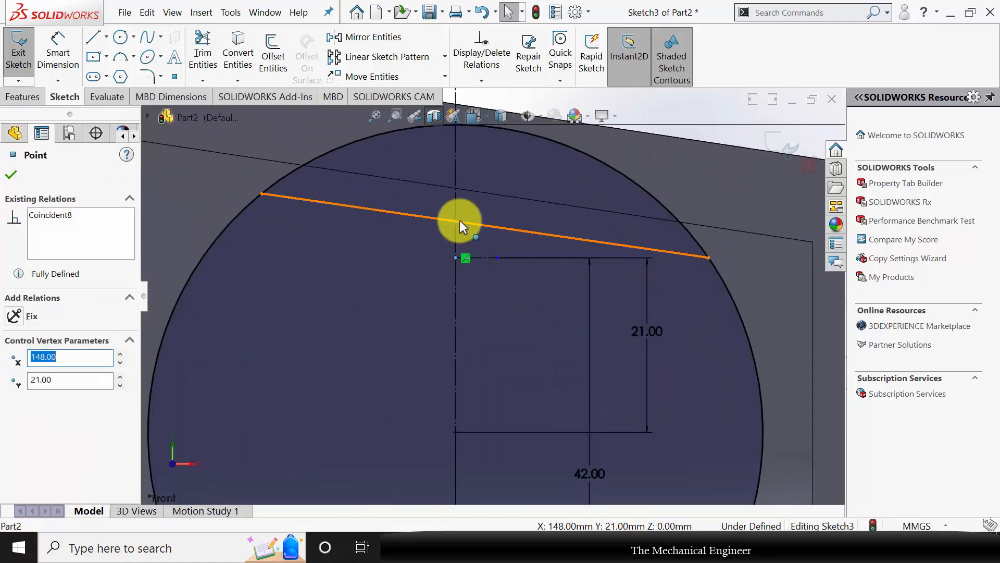
ctrl+click(459, 220)
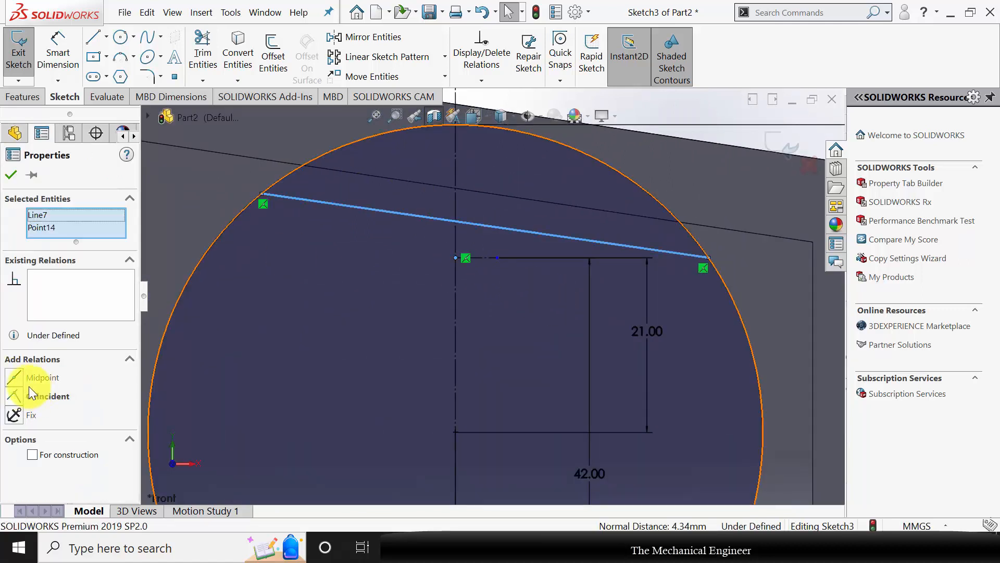
click(16, 397)
click(15, 134)
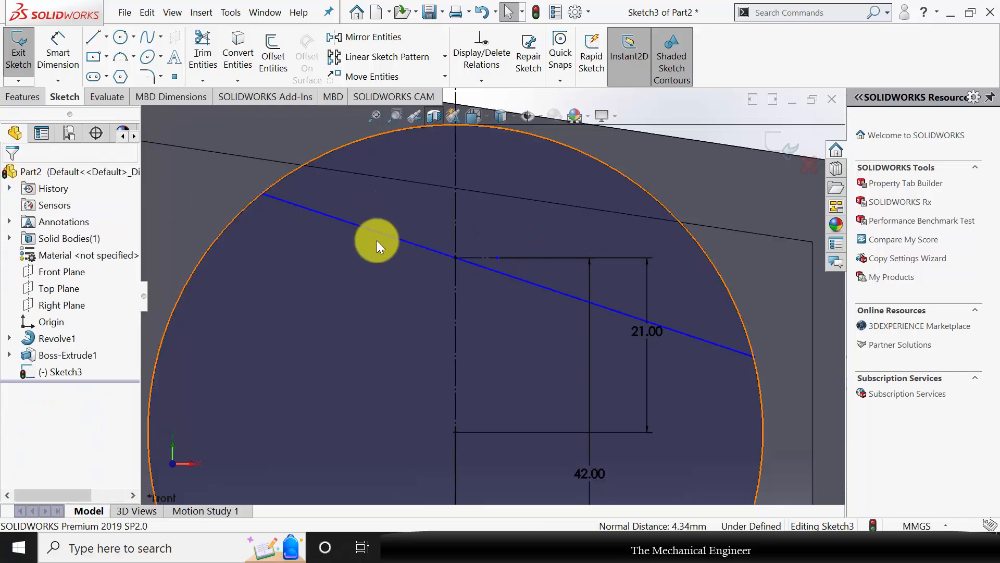
Make the upper sloped line parallel to the tapered body's upper outer edge.
scroll(437, 307, up, 2)
click(521, 284)
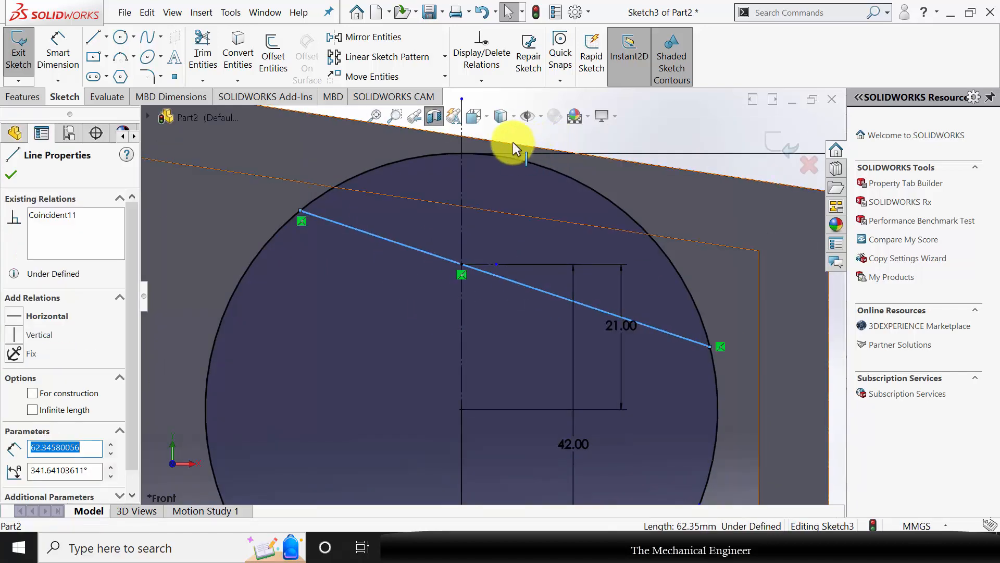
ctrl+click(498, 142)
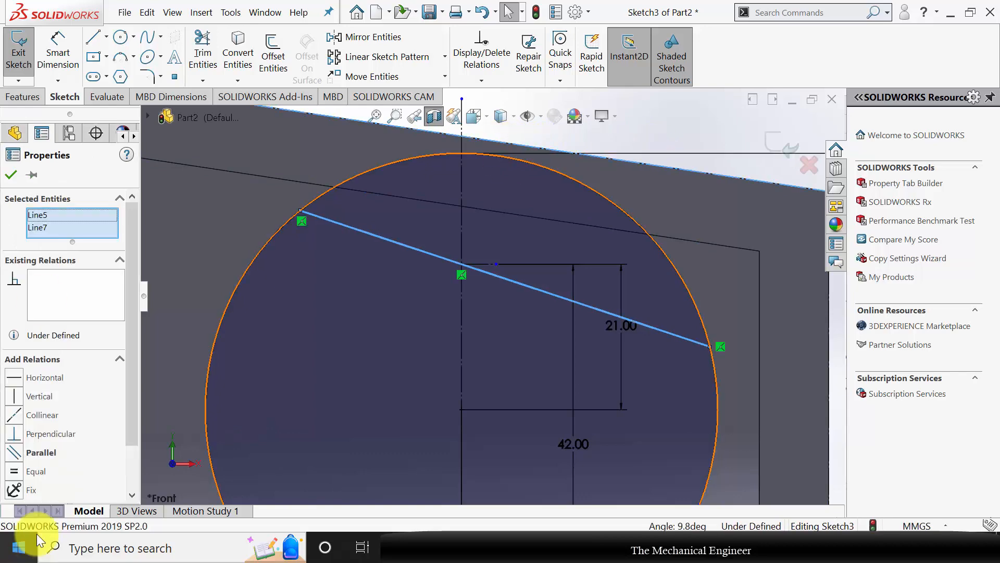
click(15, 452)
click(12, 175)
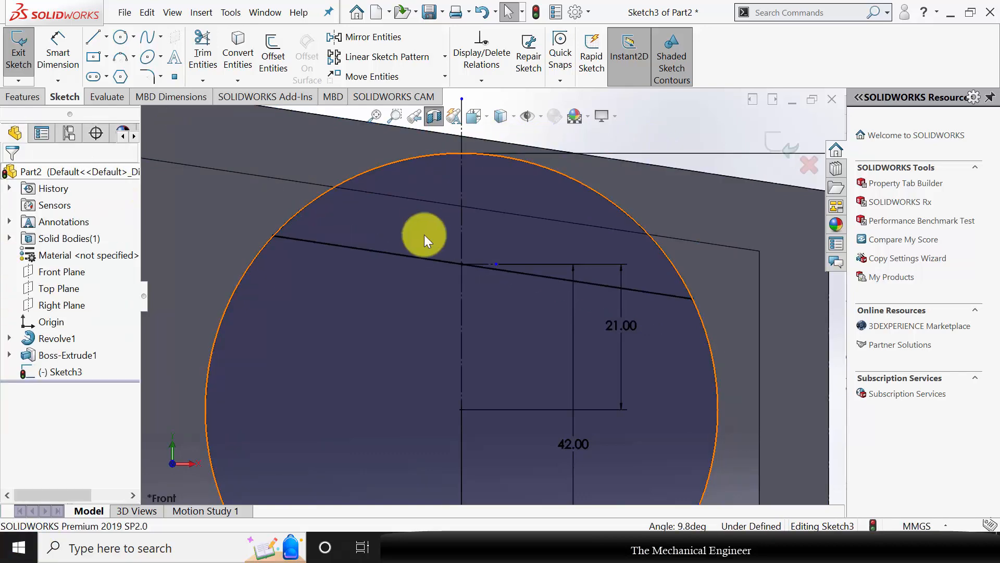
Make the lower sloped line parallel to the tapered body's lower outer edge.
scroll(492, 296, up, 8)
scroll(488, 439, down, 5)
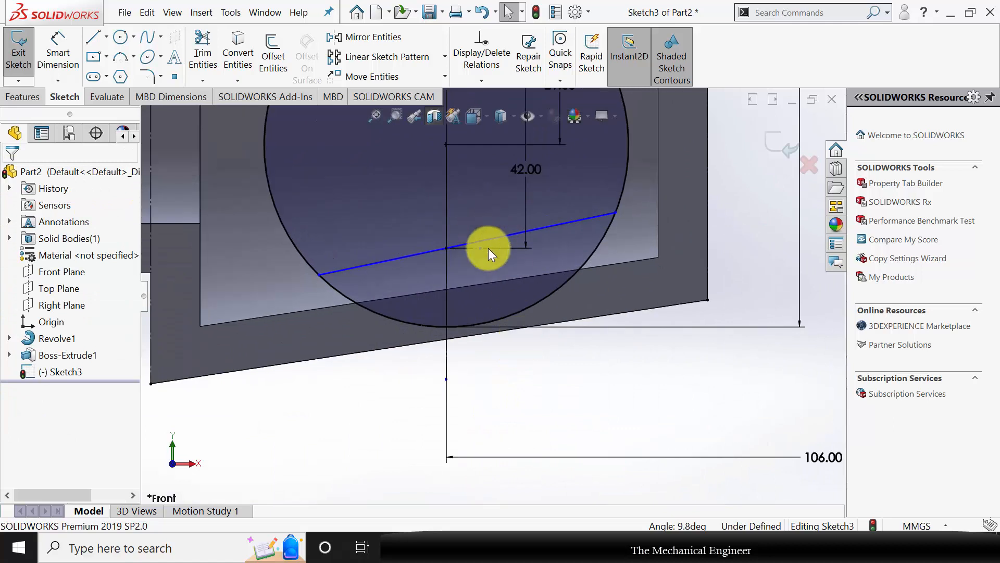
click(493, 238)
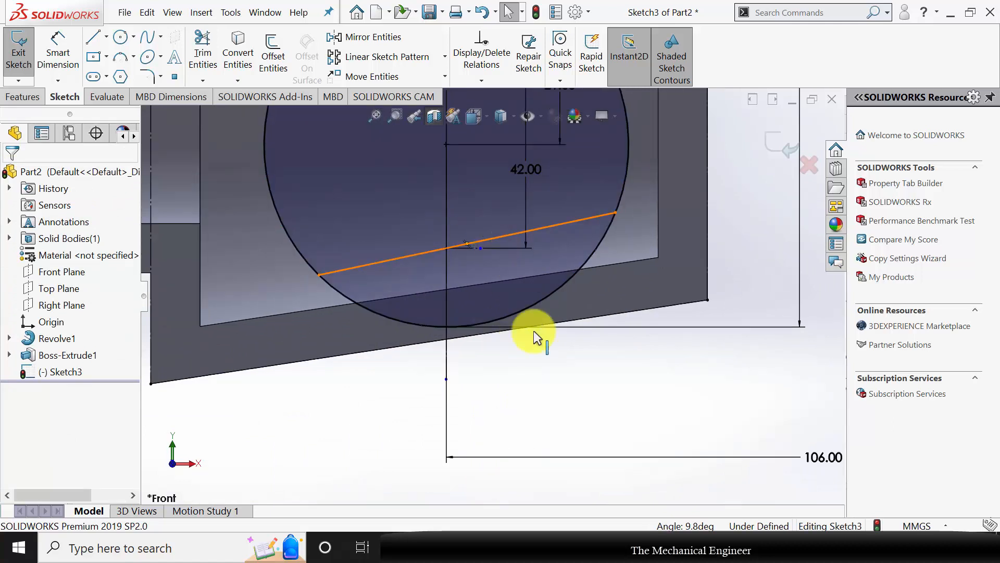
ctrl+click(484, 335)
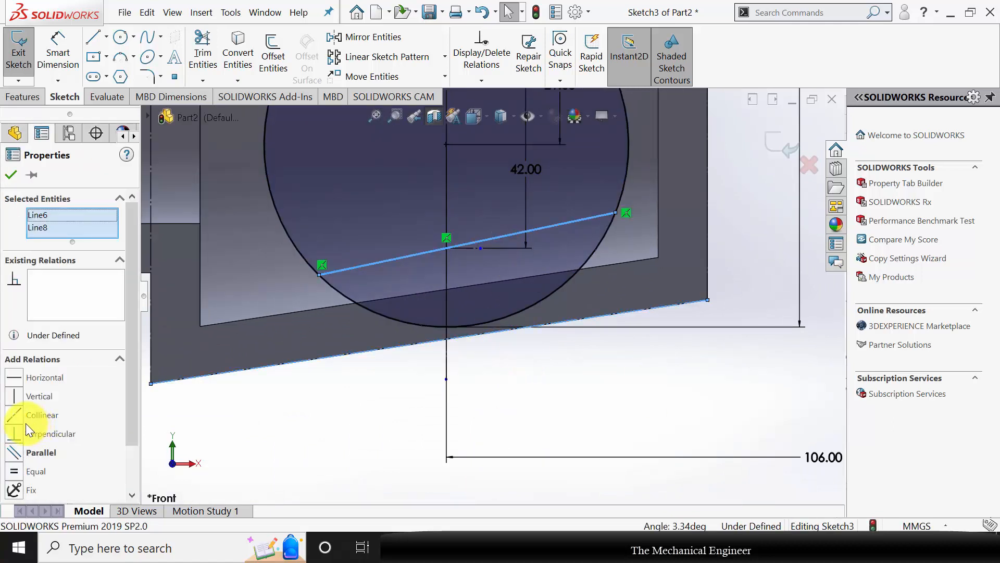
click(16, 452)
click(10, 173)
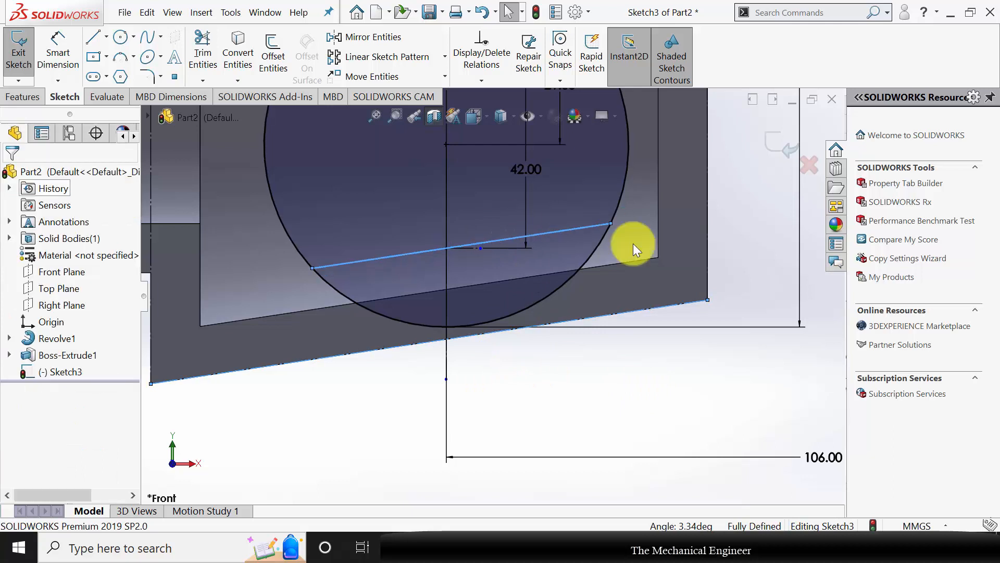
Trim away the circle's arcs below the lower sloped line and above the upper sloped line.
scroll(597, 332, up, 3)
click(203, 55)
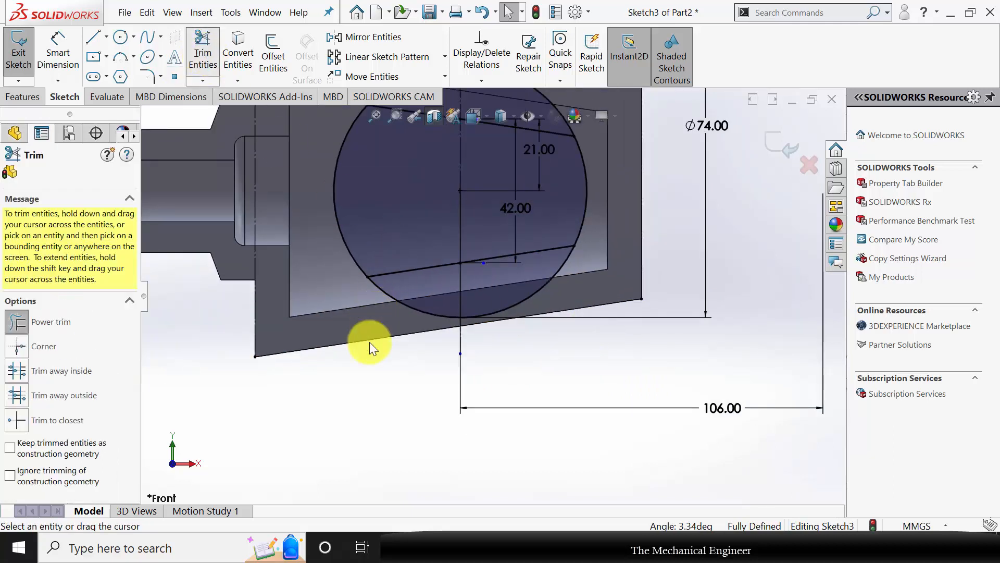
drag(389, 302, 505, 286)
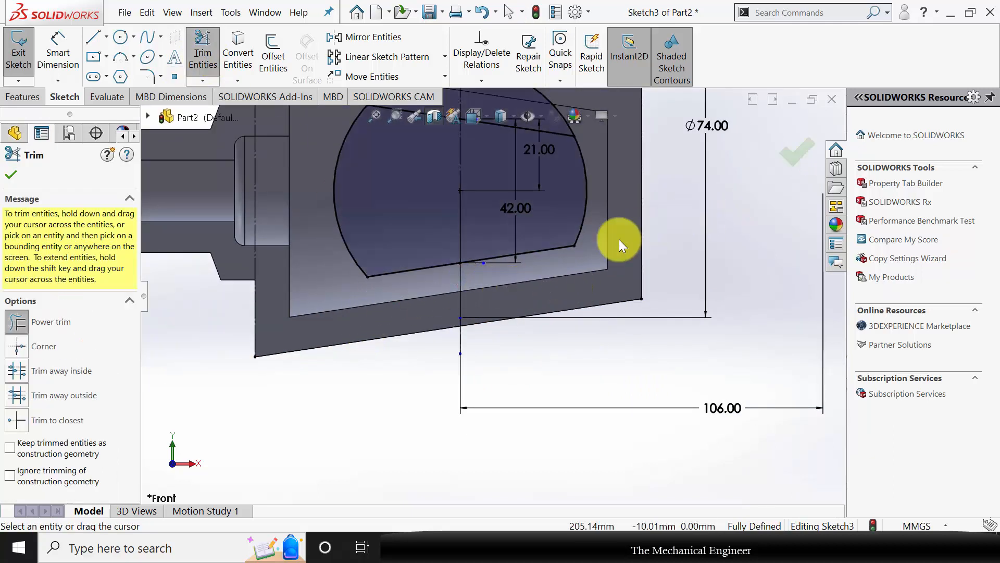
scroll(518, 306, up, 3)
scroll(517, 242, down, 2)
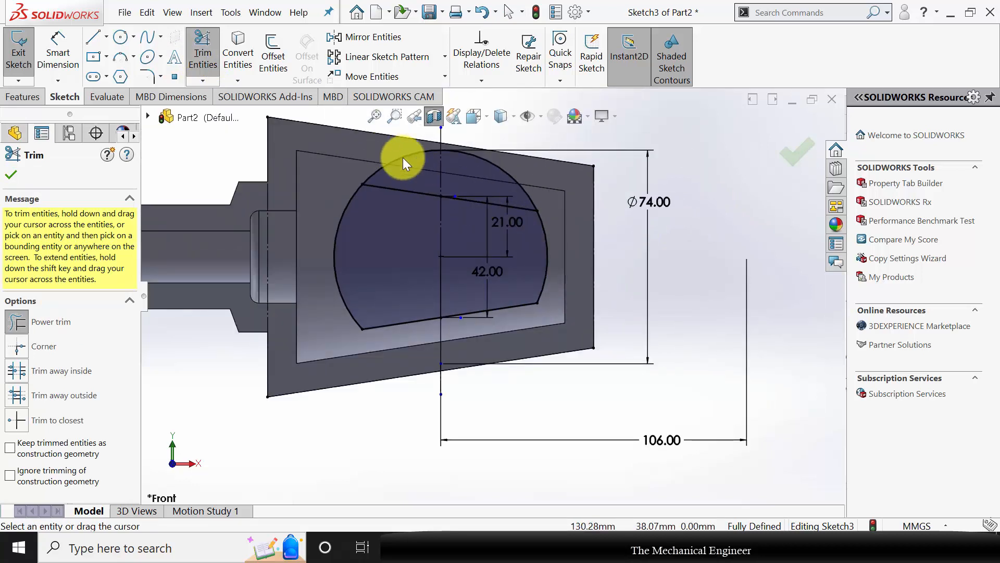
drag(518, 179, 533, 180)
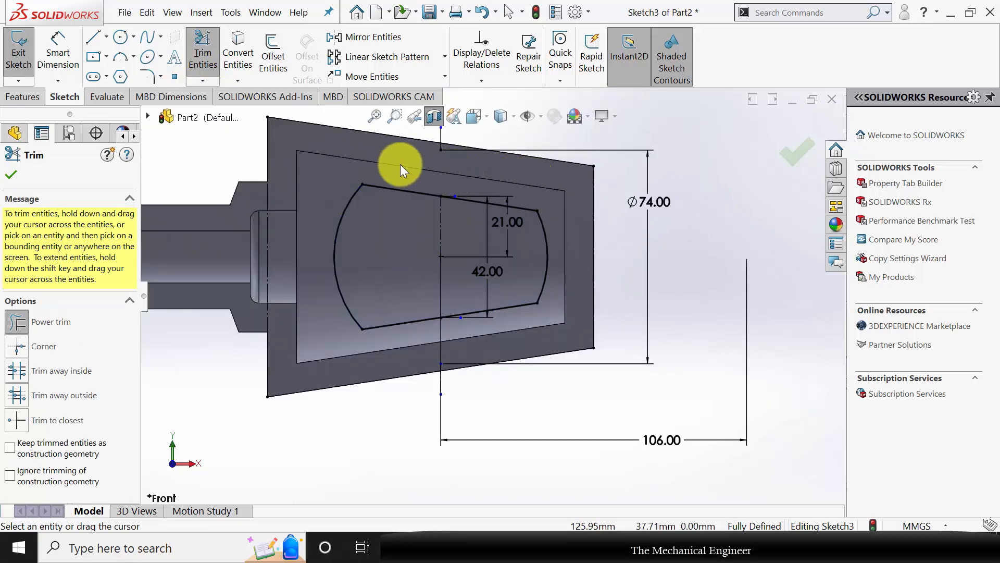
click(11, 174)
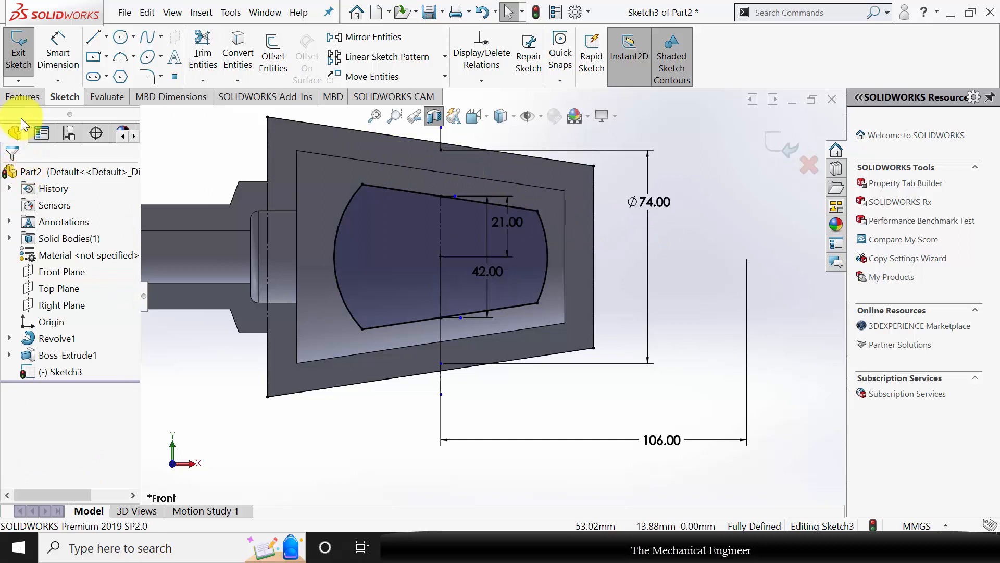
Cut the closed window profile through the body with an Extruded Cut set to Through All - Both.
click(20, 100)
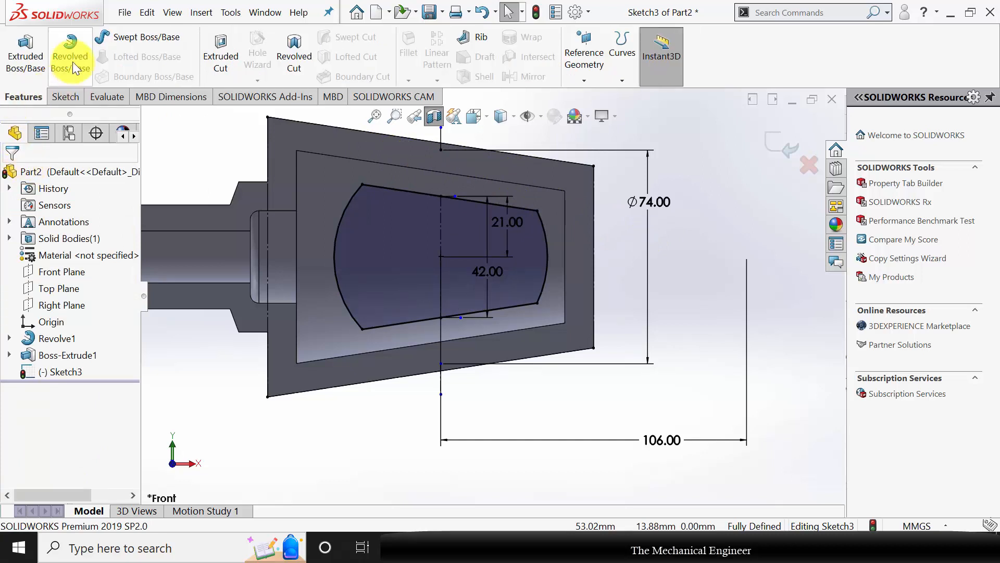
click(230, 58)
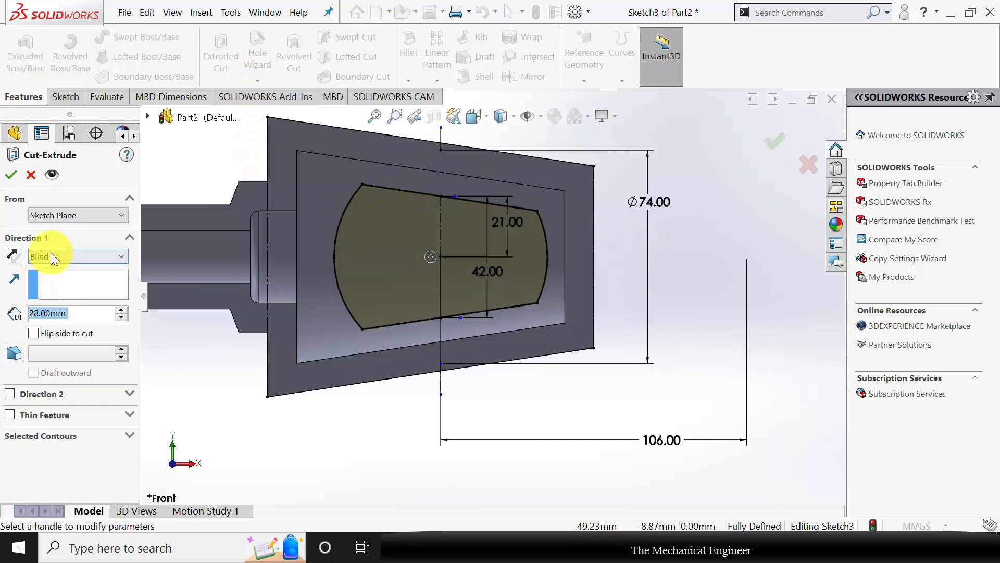
click(52, 257)
click(57, 291)
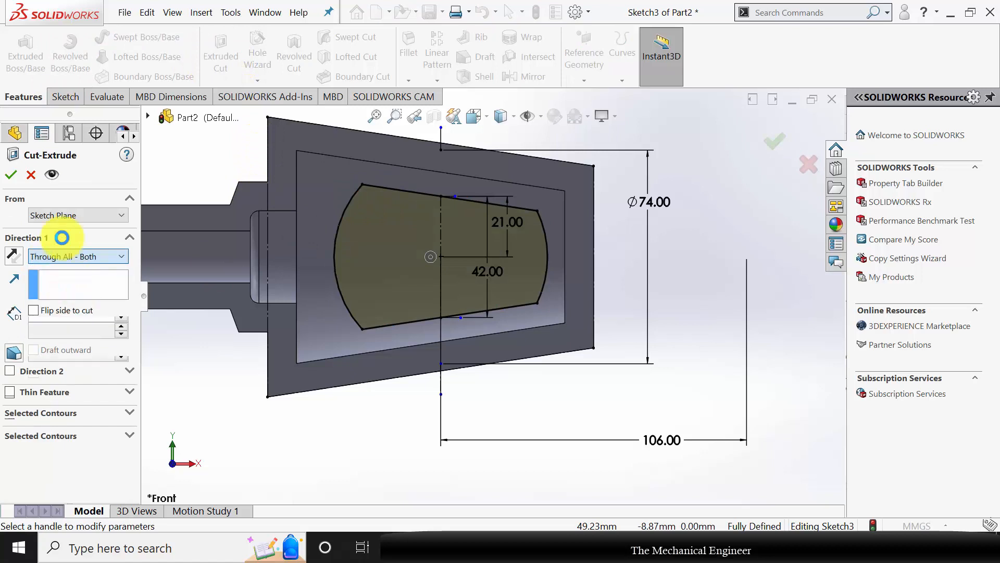
click(15, 176)
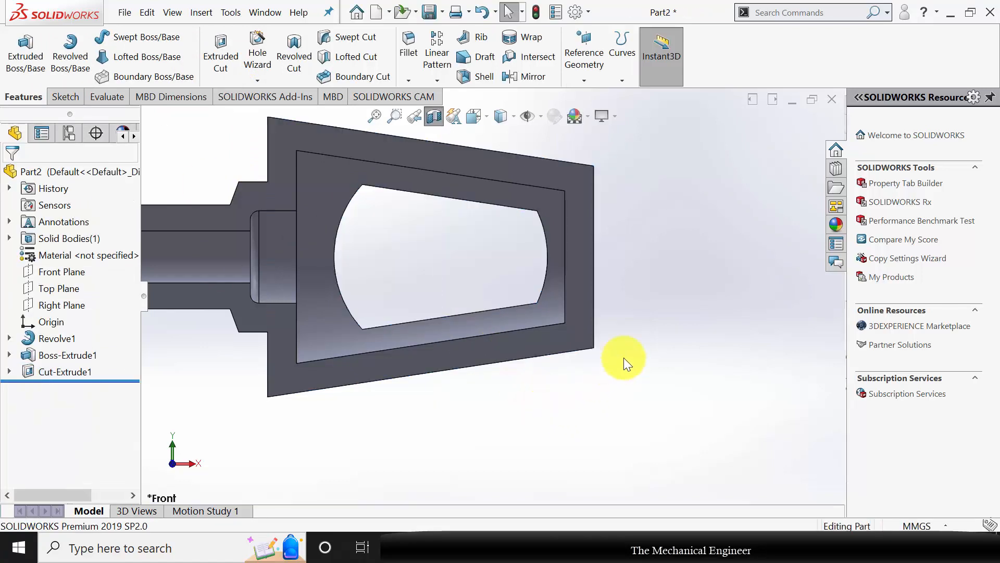
Turn off the section view and rotate the complete part to show the window cut in 3D.
click(434, 116)
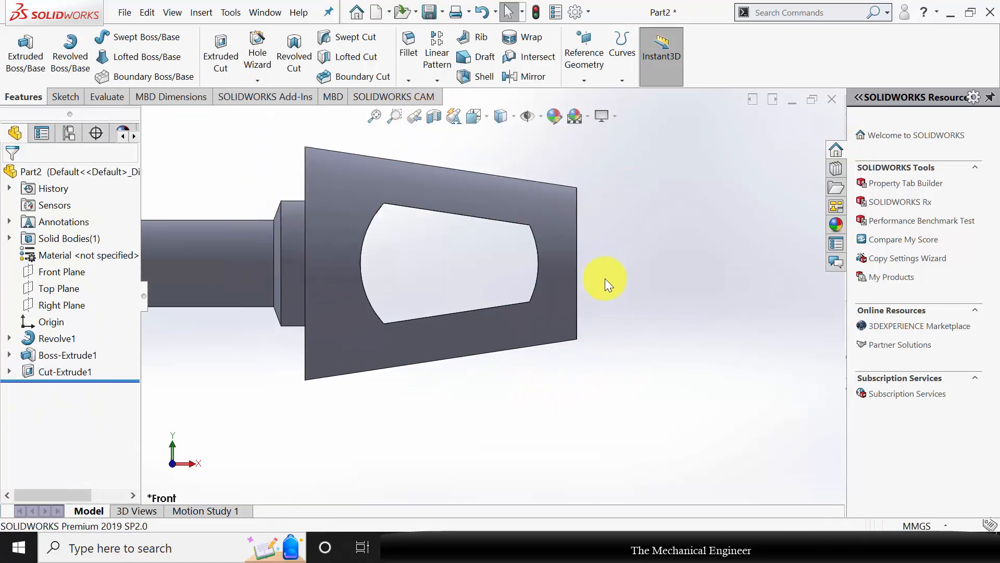
scroll(605, 280, up, 5)
scroll(520, 296, down, 4)
middle_drag(306, 254, 340, 216)
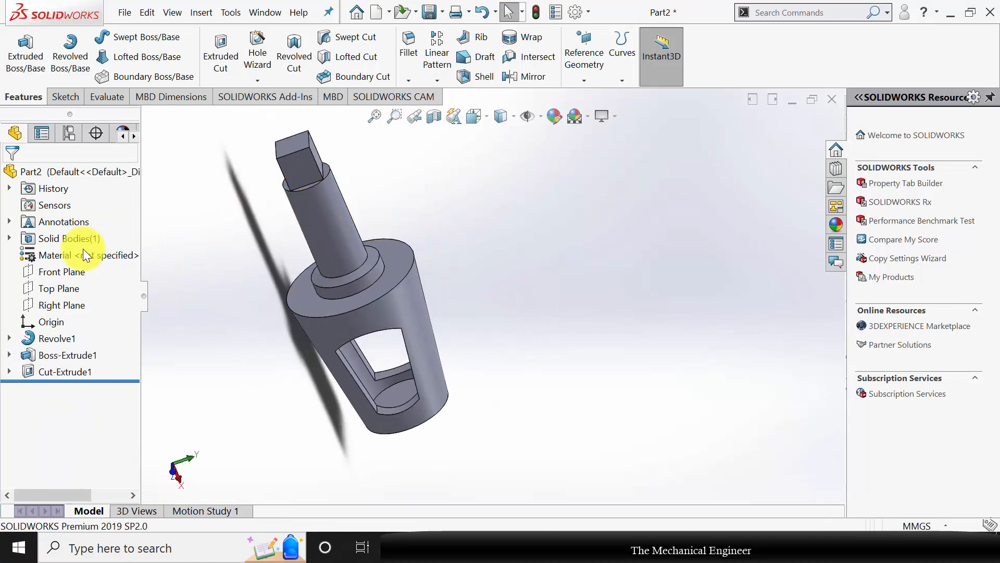
Assign the Aluminum Bronze material from Copper Alloys to the part.
right_click(62, 253)
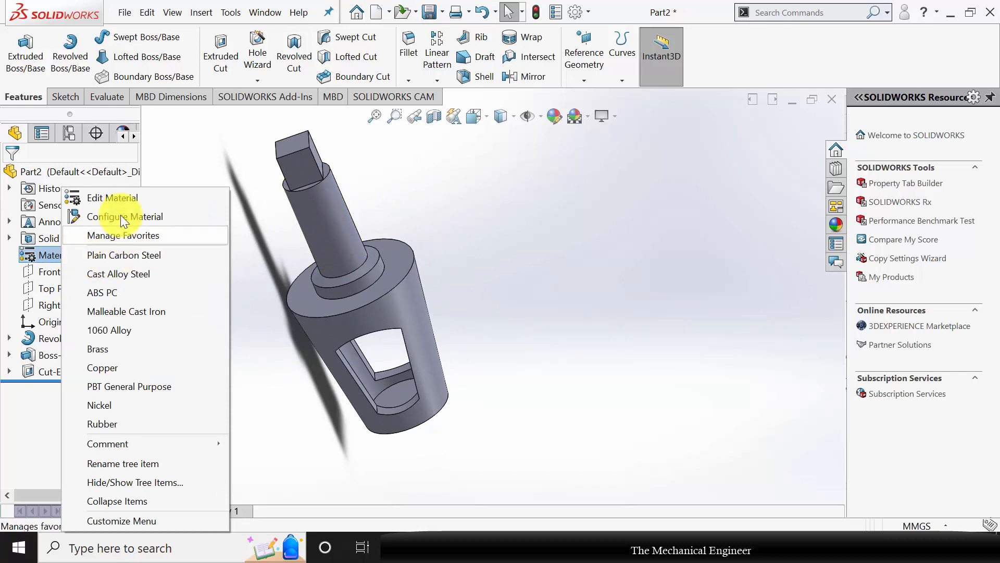
click(111, 199)
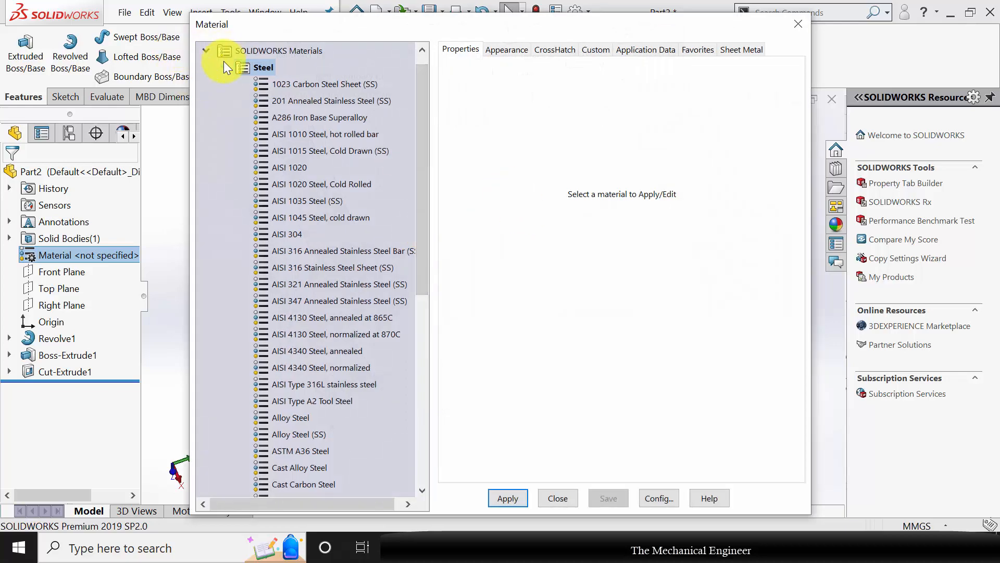
click(224, 64)
click(225, 134)
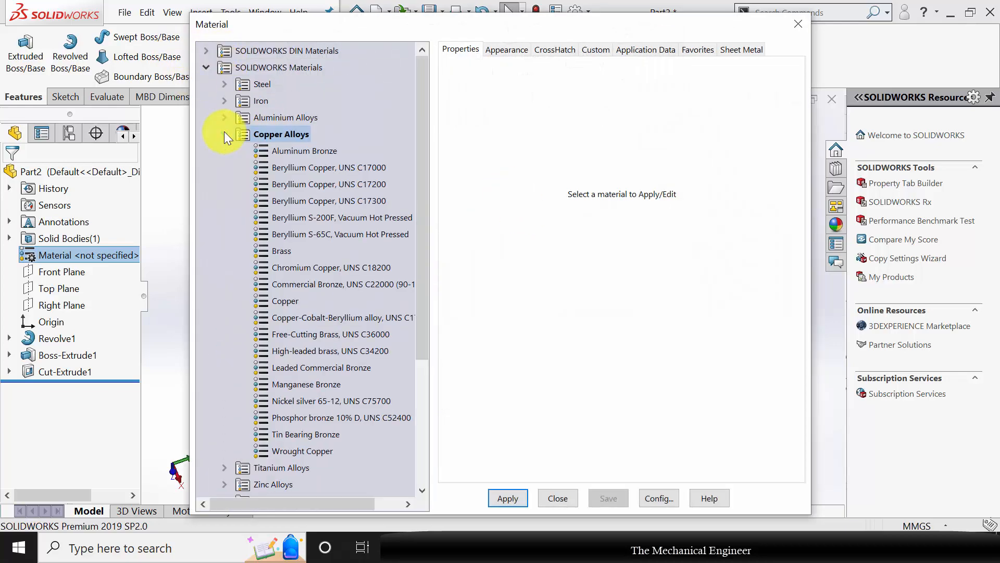
click(346, 151)
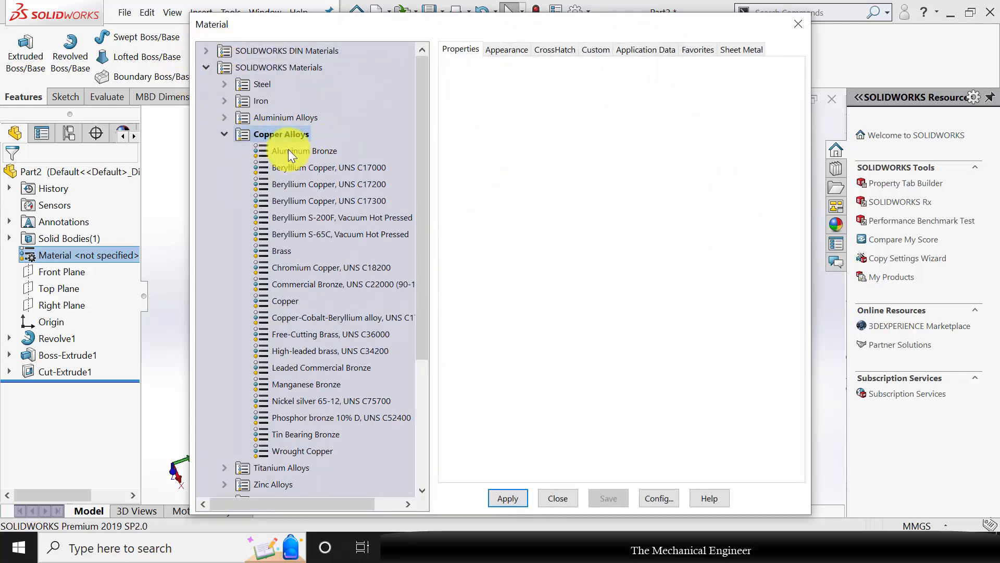
click(512, 501)
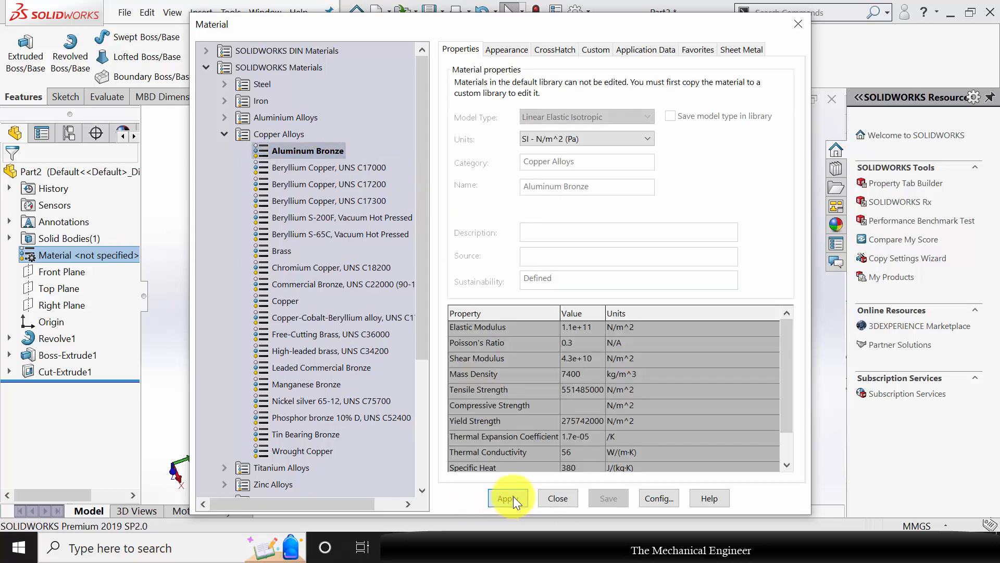
click(555, 500)
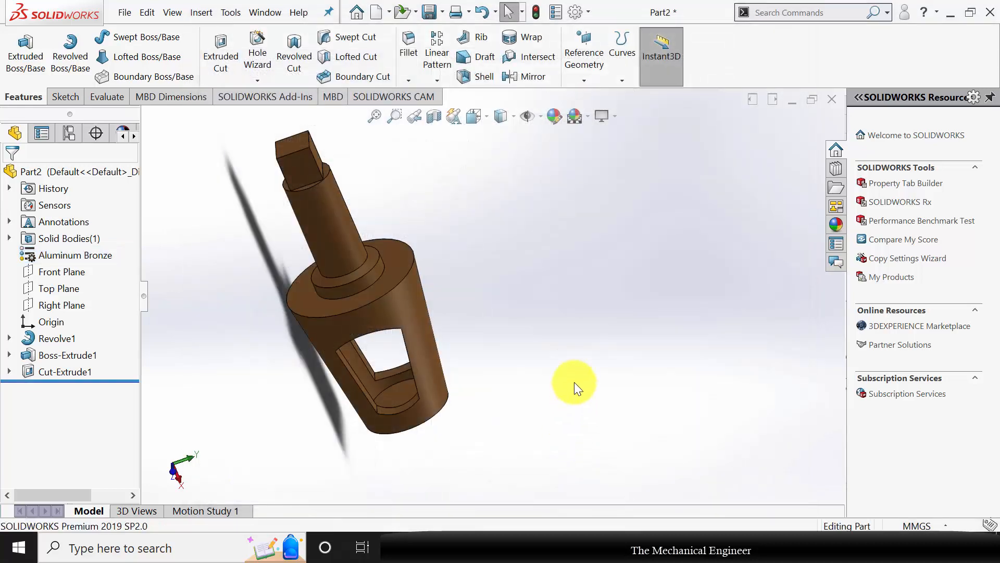
Save the finished bronze part and create a new part document.
key(ctrl+s)
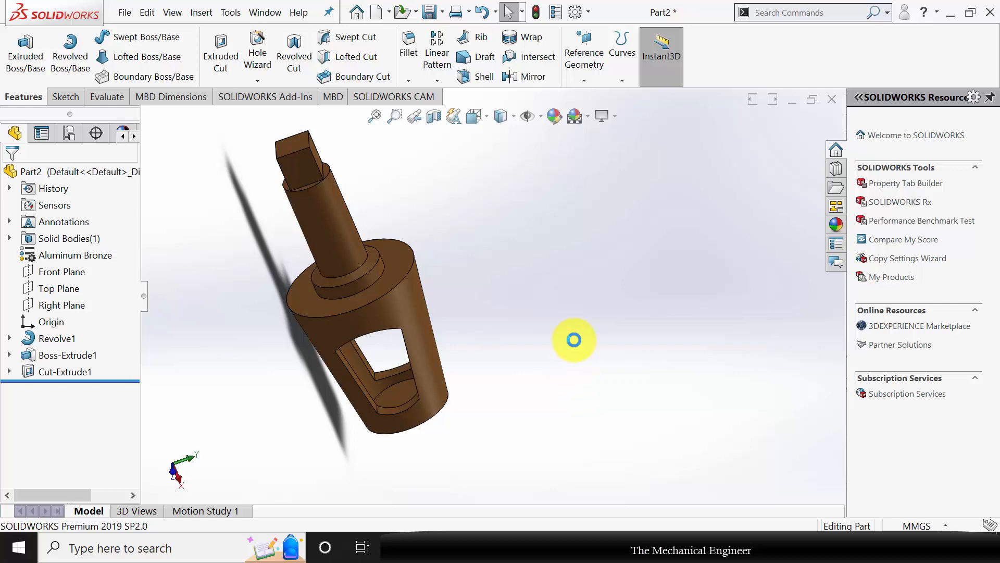
key(Return)
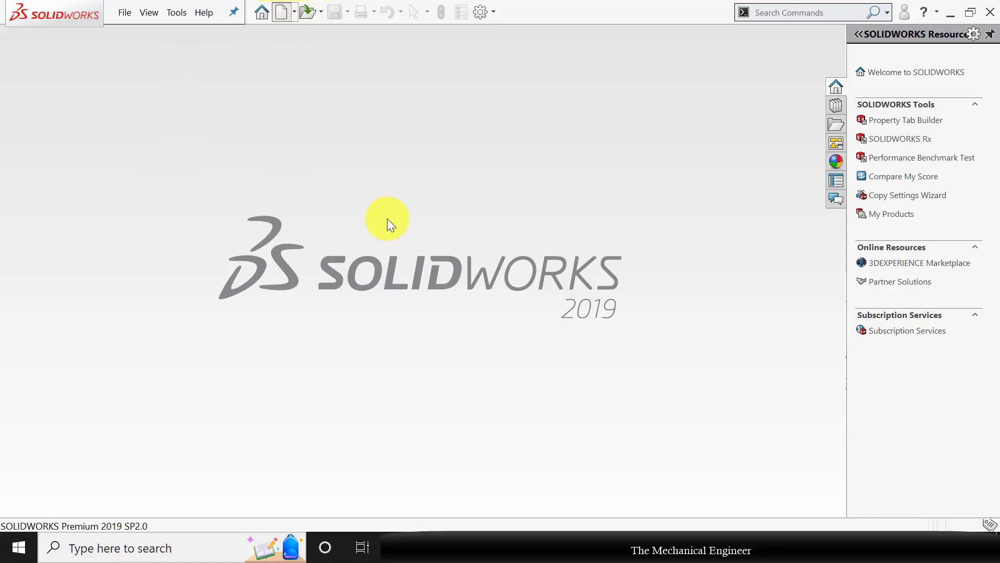
click(573, 438)
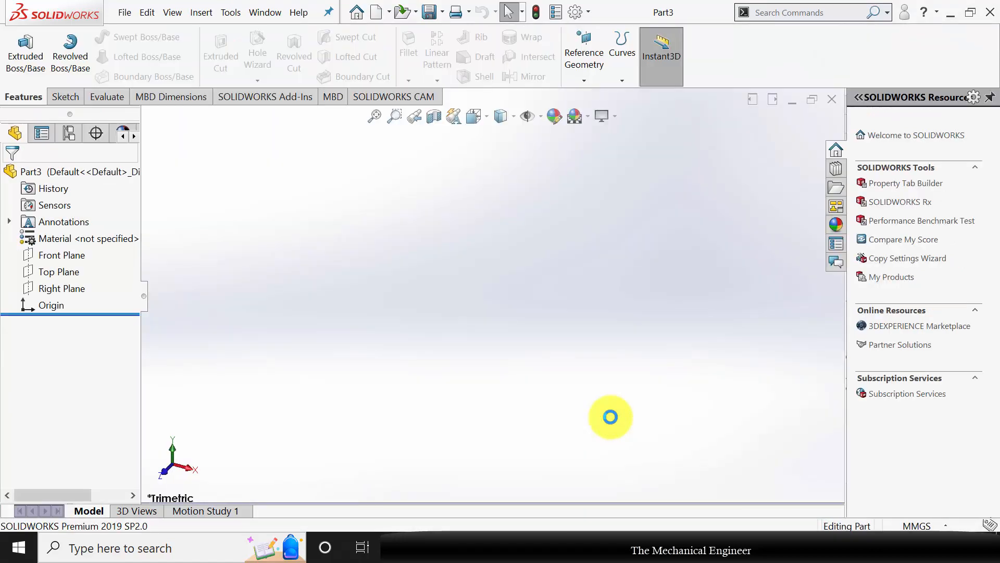
Start a sketch on the Top Plane and draw a center rectangle about 89 mm high, centred on the origin.
click(58, 269)
click(65, 251)
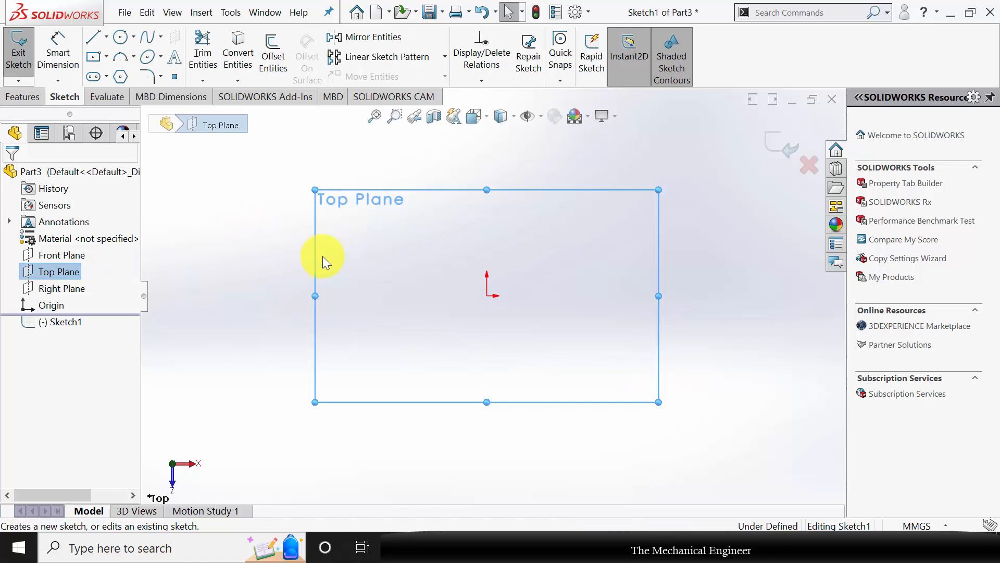
click(95, 56)
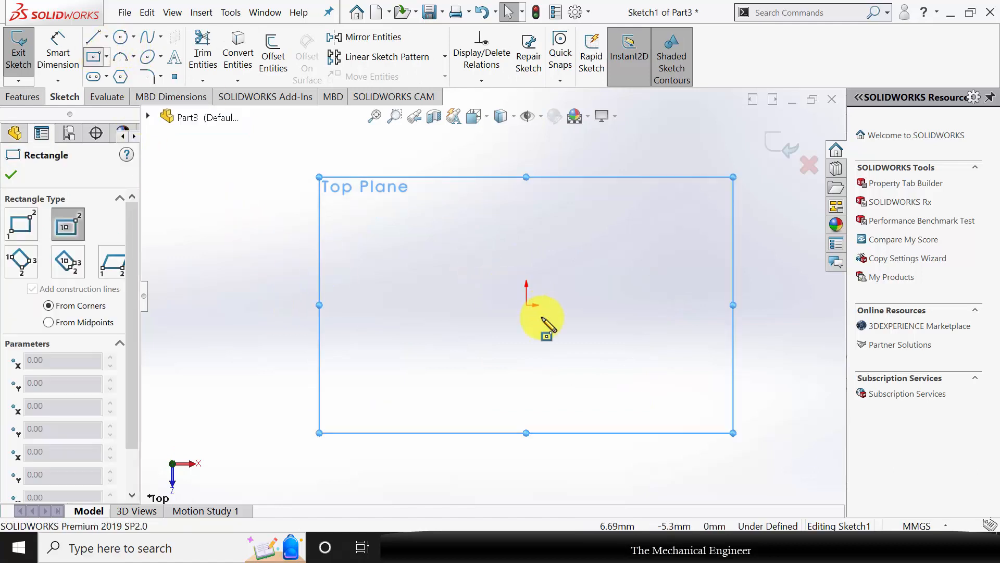
click(526, 304)
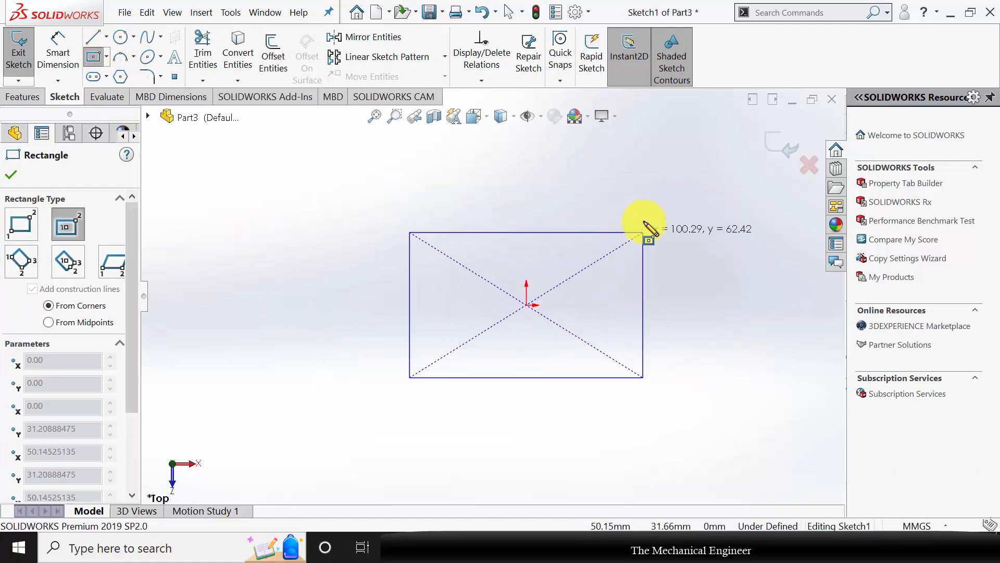
click(651, 201)
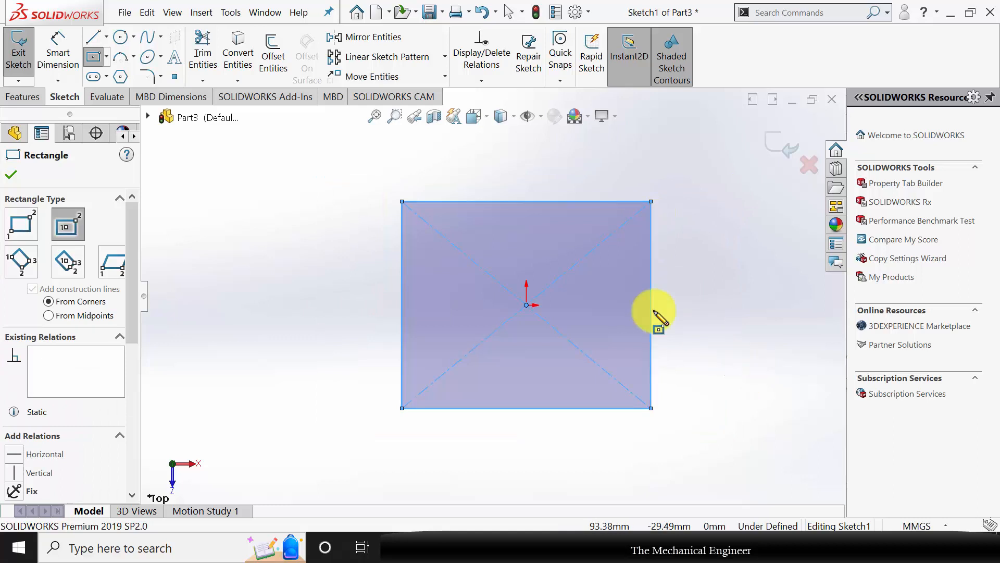
click(10, 177)
Dimension the rectangle's vertical side and set its height to 140 mm.
click(59, 54)
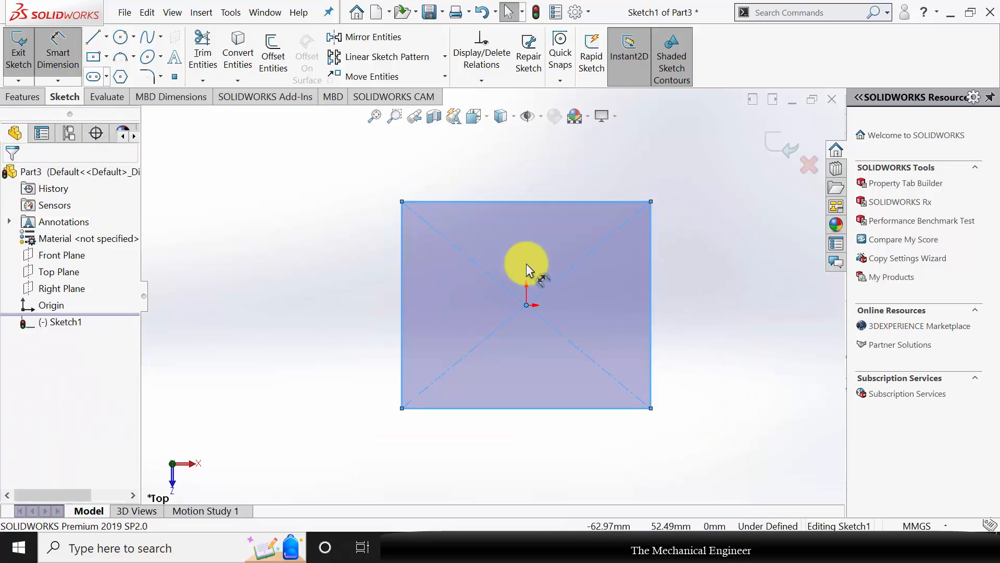
click(652, 286)
click(716, 276)
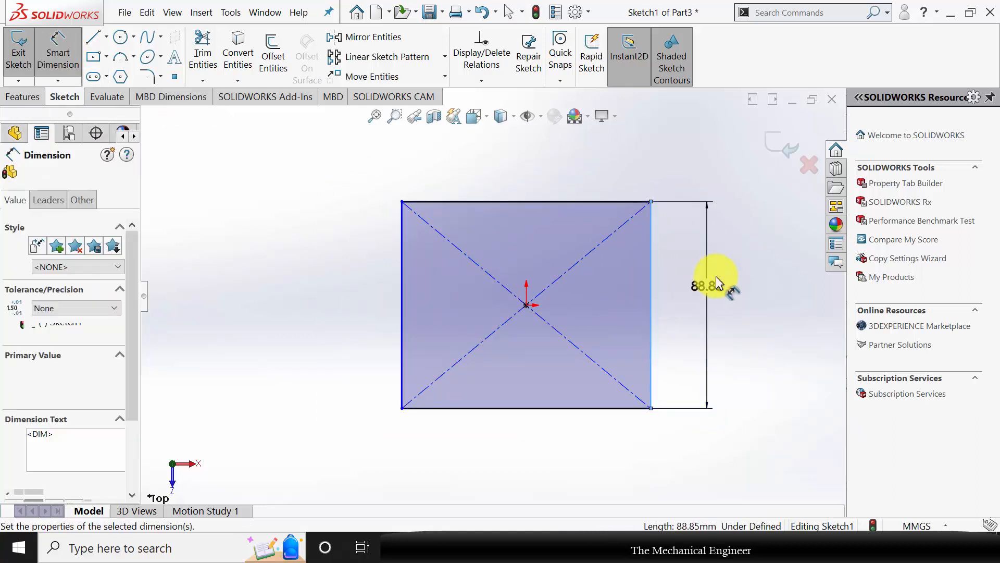
text(140)
key(Return)
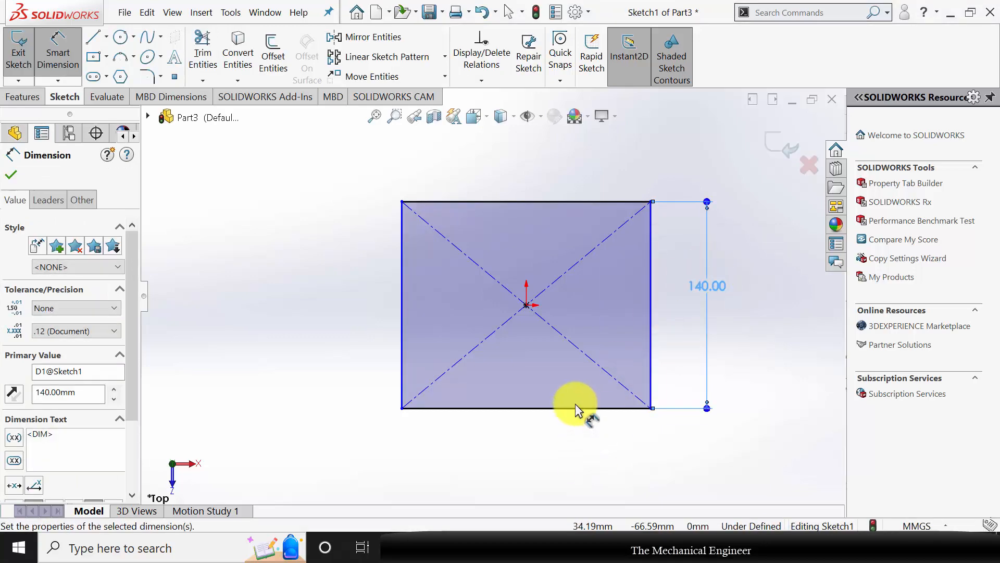
Dimension the rectangle's lower horizontal edge and set its width to 140 mm, correcting a mistaken entry of 10 mm.
click(568, 411)
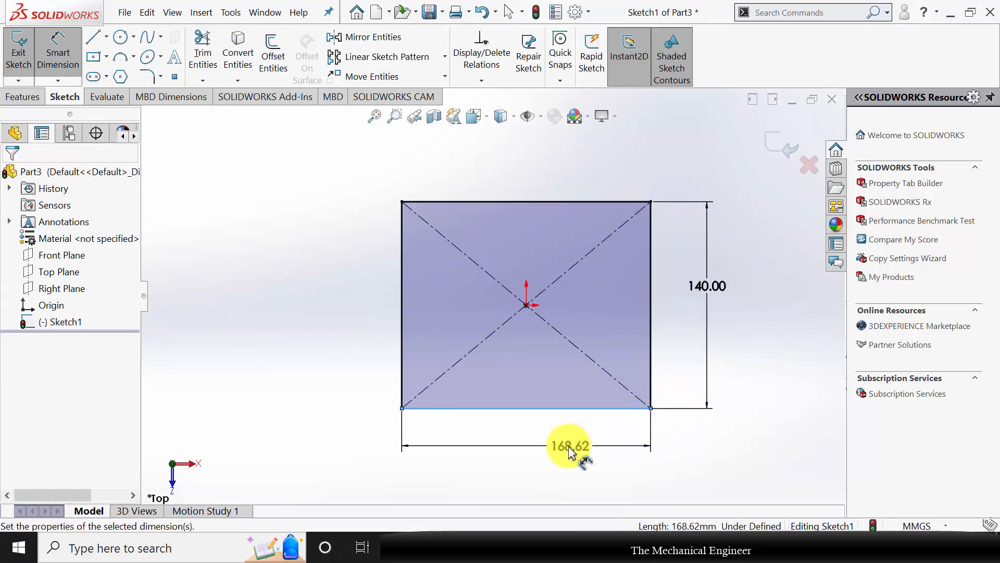
click(568, 446)
text(10)
key(Return)
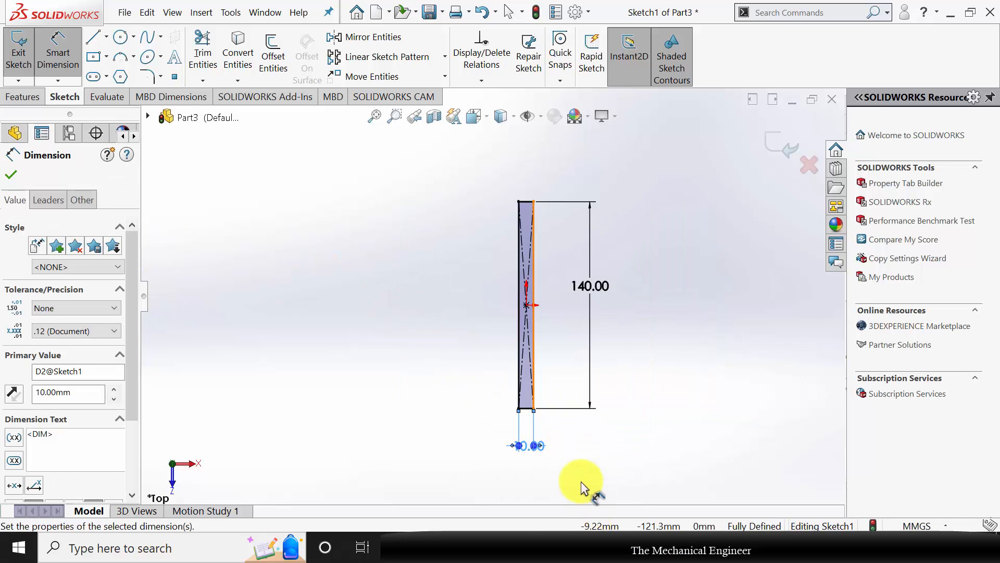
double_click(526, 446)
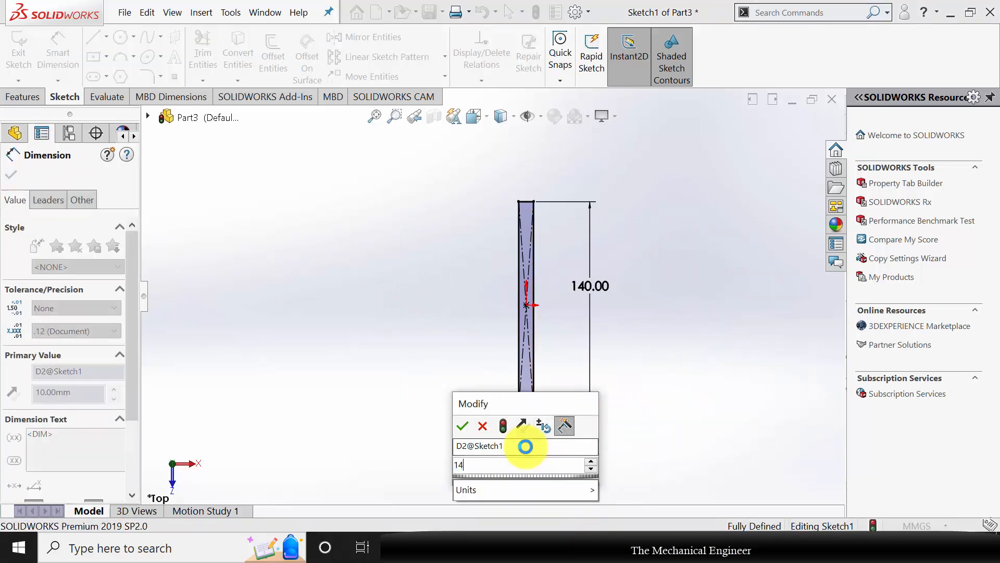
text(140)
key(Return)
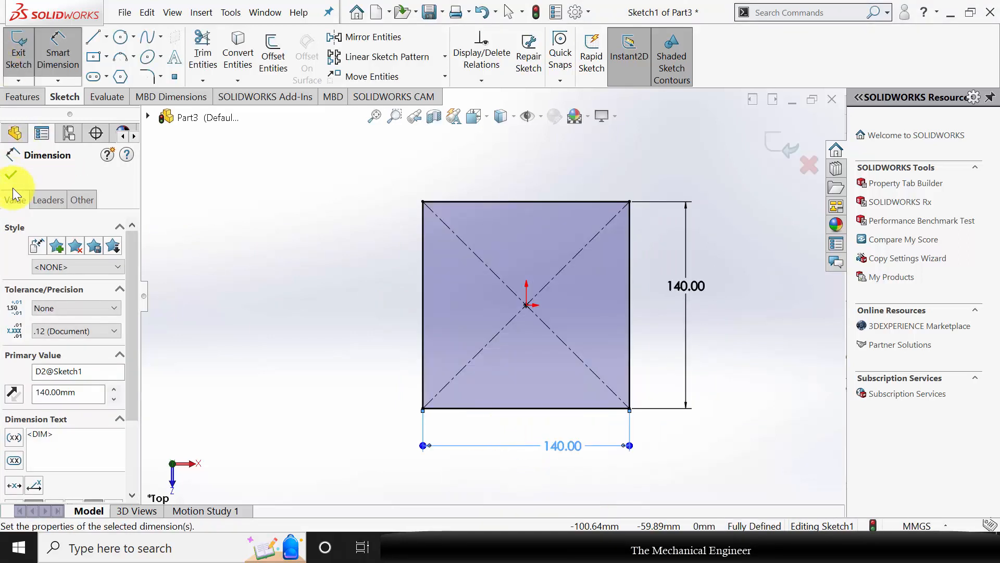
click(13, 176)
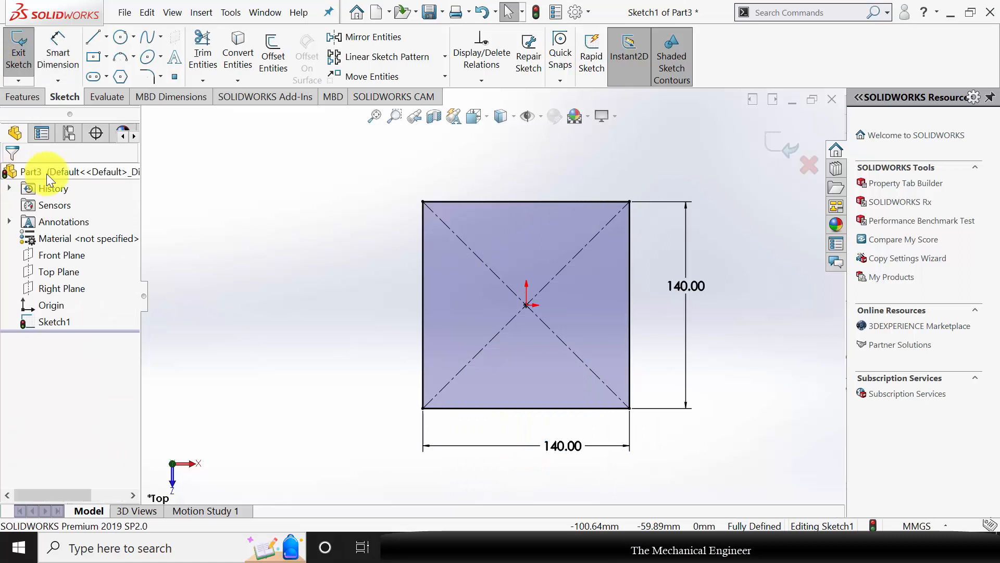
Round all four corners of the square with 20 mm sketch fillets.
click(146, 70)
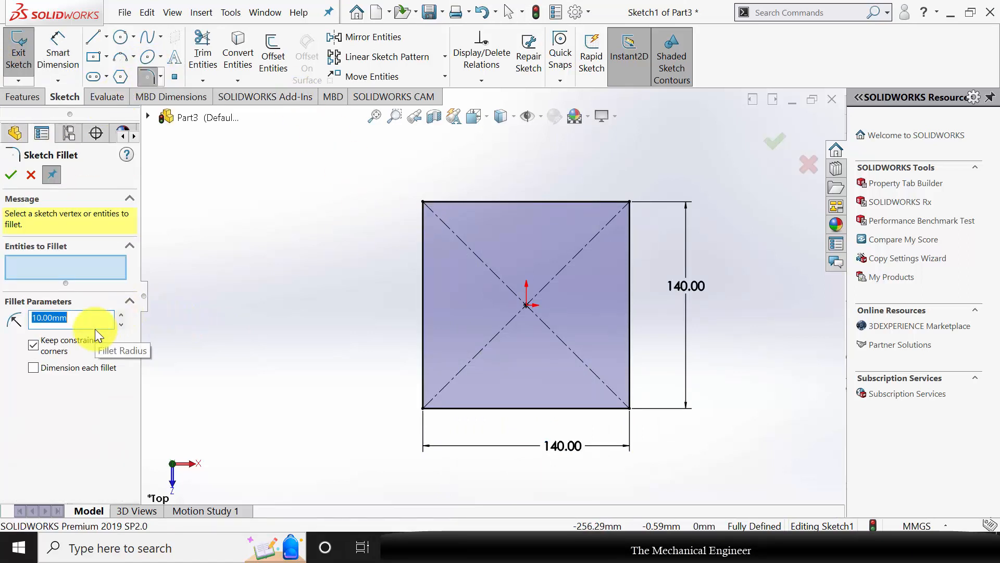
text(20)
key(Return)
click(425, 203)
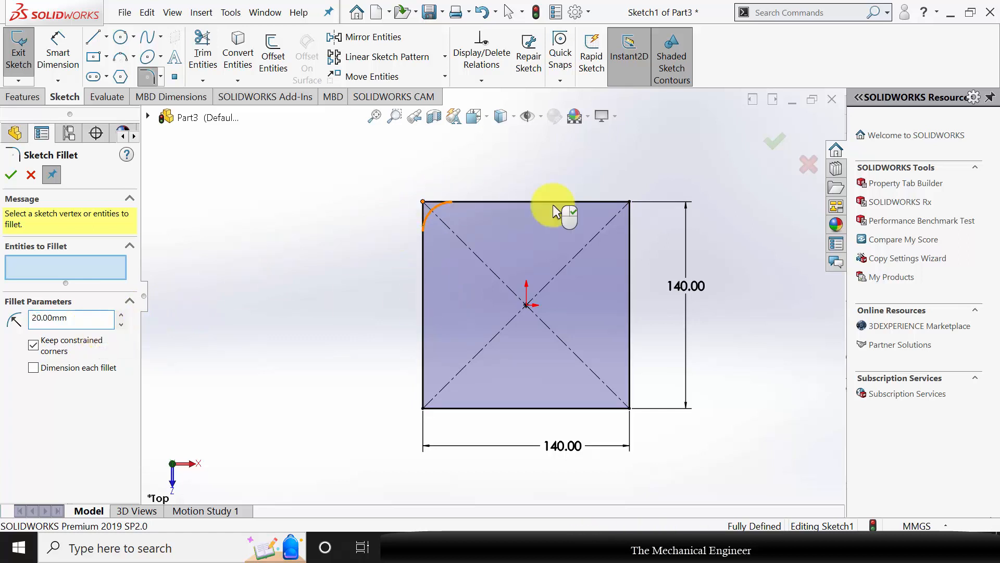
click(629, 204)
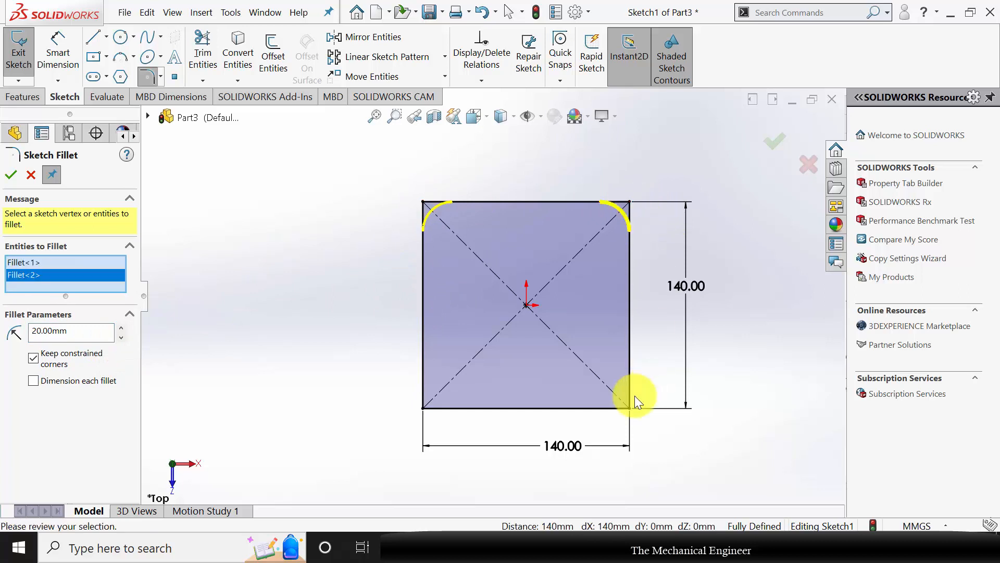
click(630, 407)
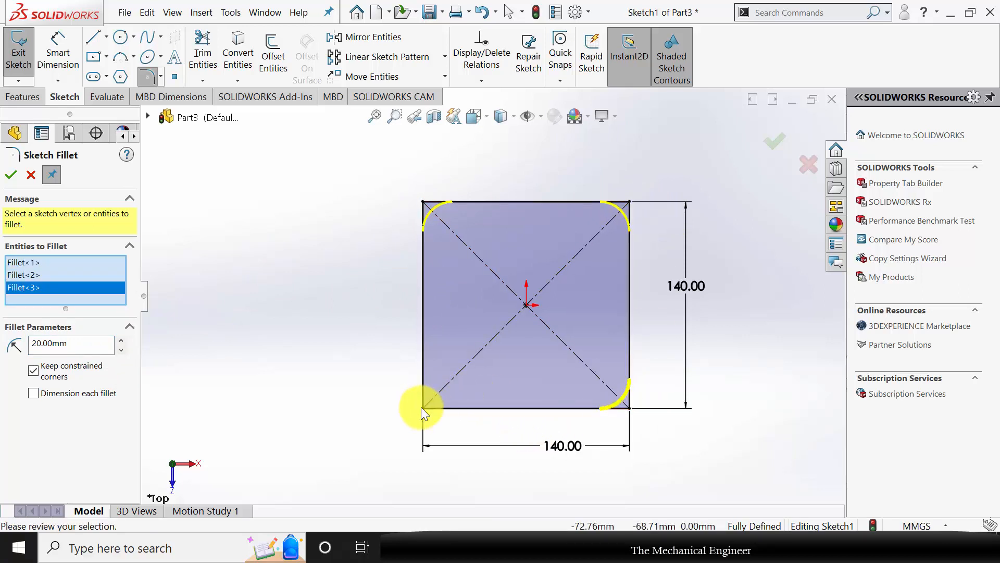
click(425, 409)
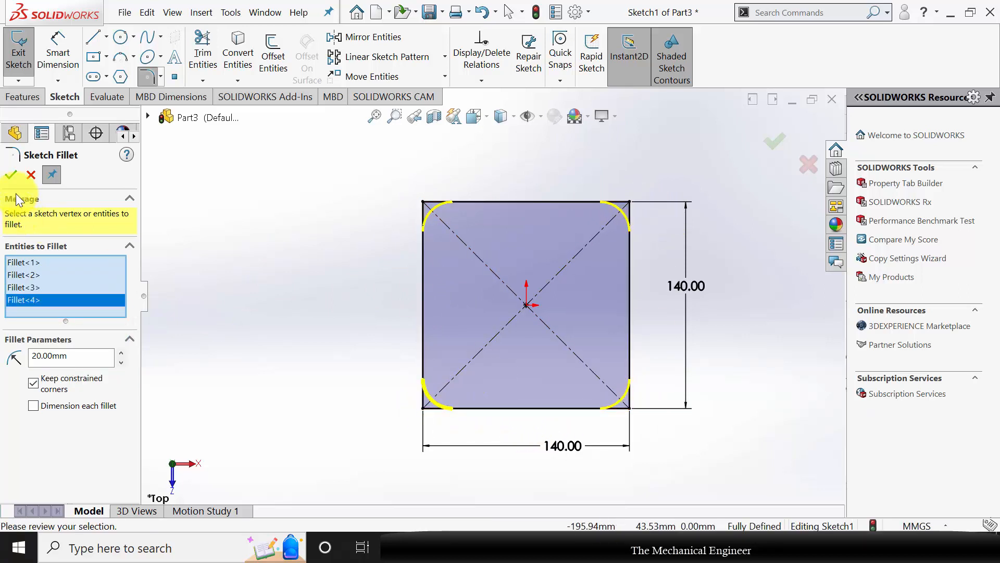
click(11, 174)
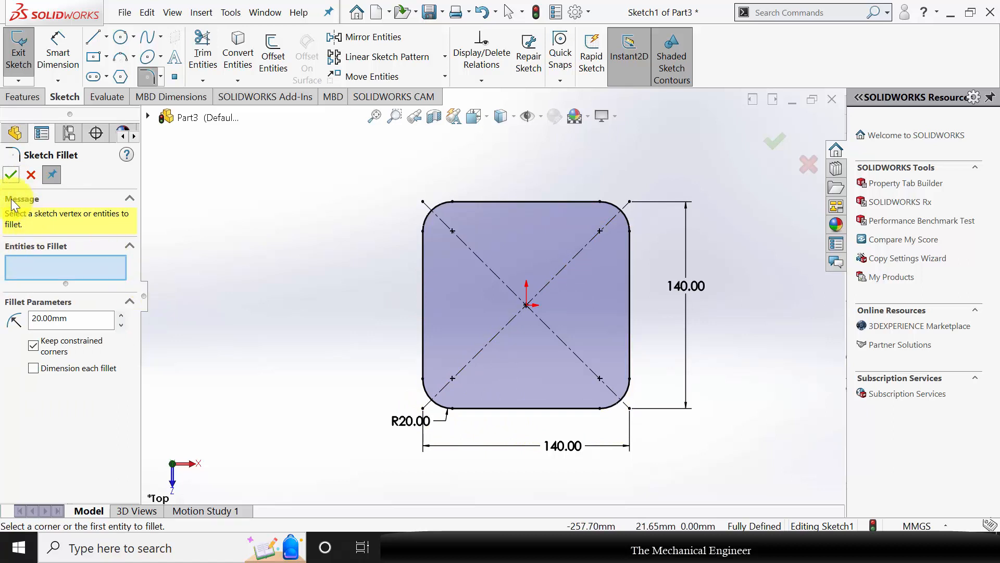
click(11, 174)
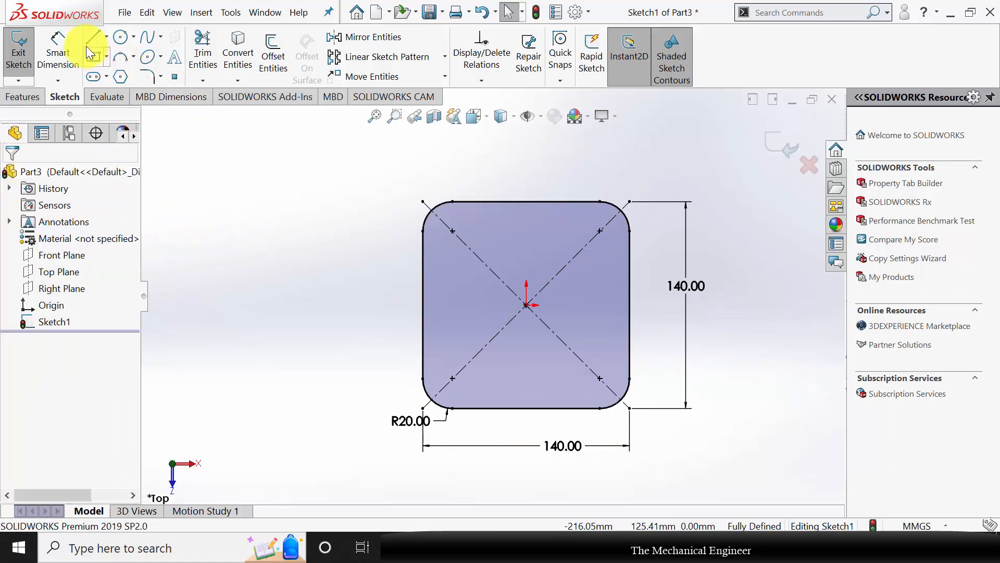
Sketch a circle about 16.6 mm in diameter at the centre point of the square's upper-left corner fillet.
click(119, 39)
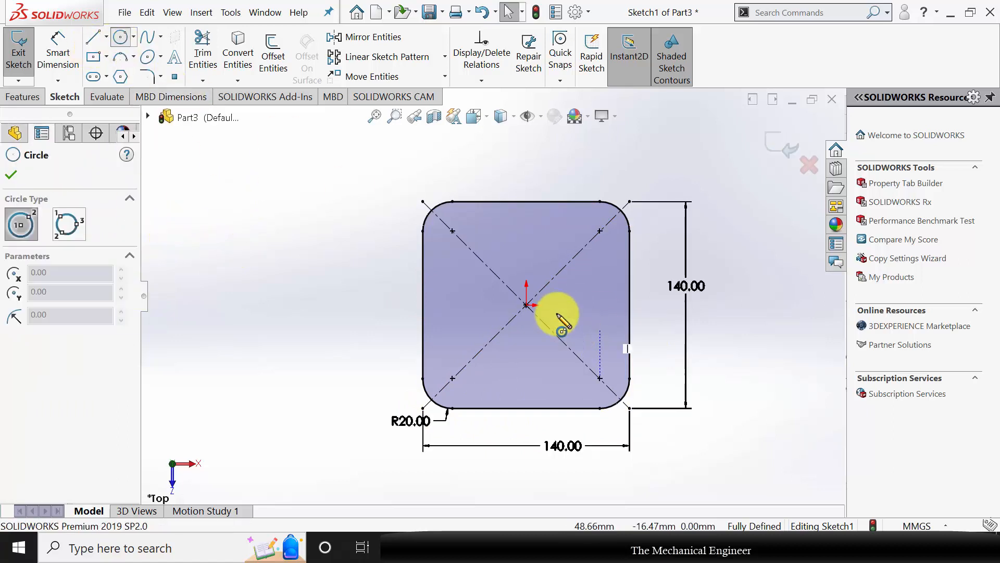
click(452, 230)
click(464, 227)
click(9, 174)
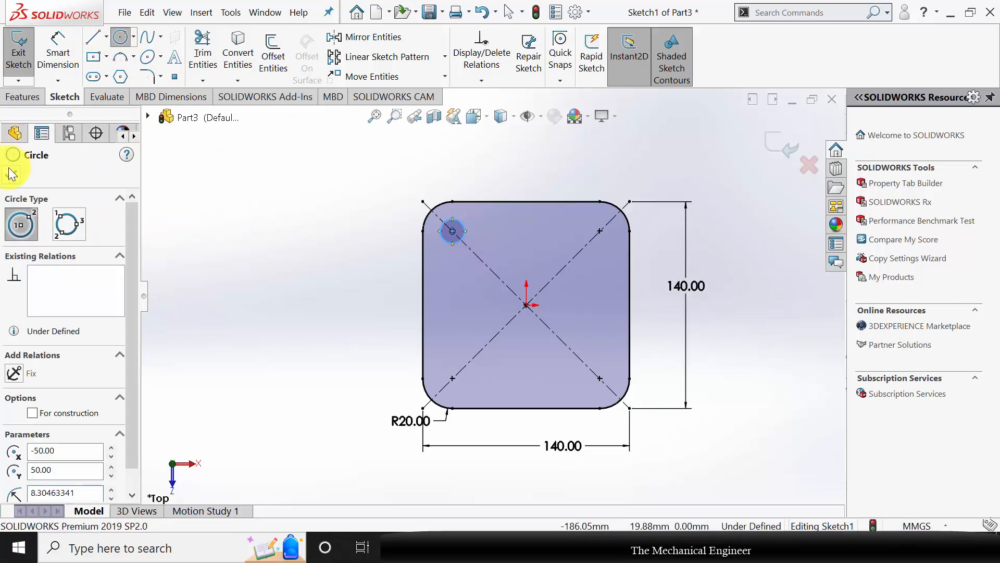
Dimension the corner circle and set its diameter to 13 mm.
click(57, 67)
click(462, 238)
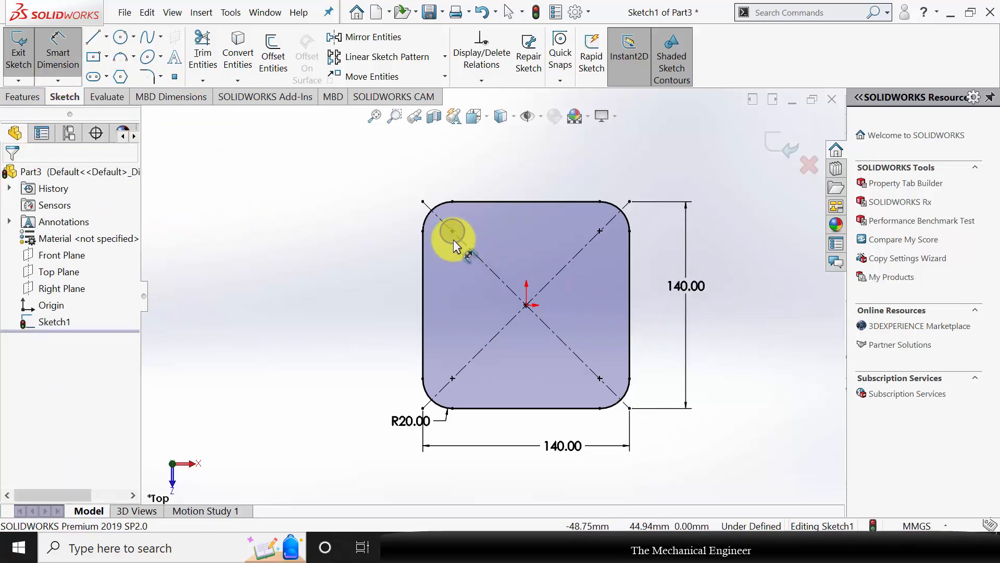
click(449, 241)
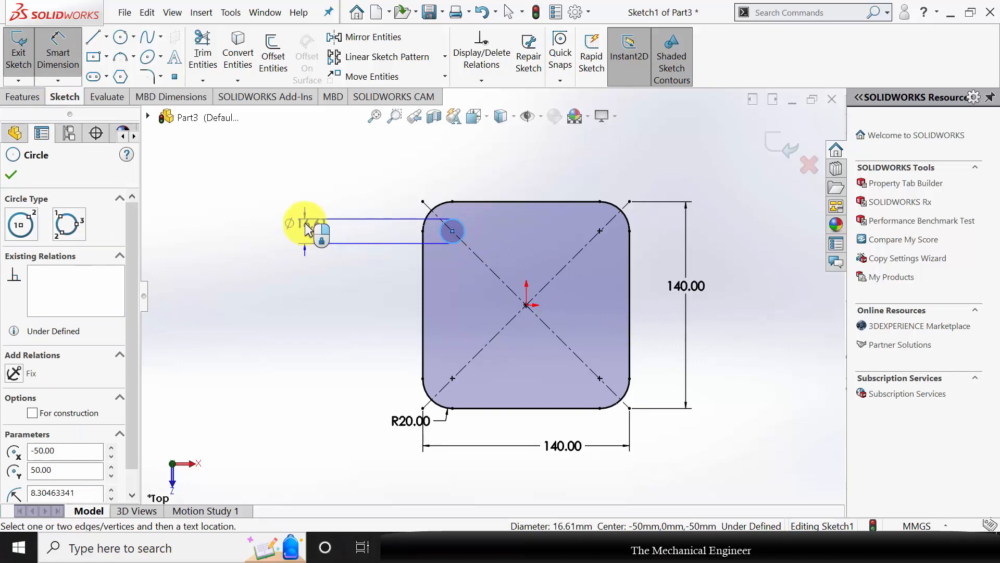
click(311, 225)
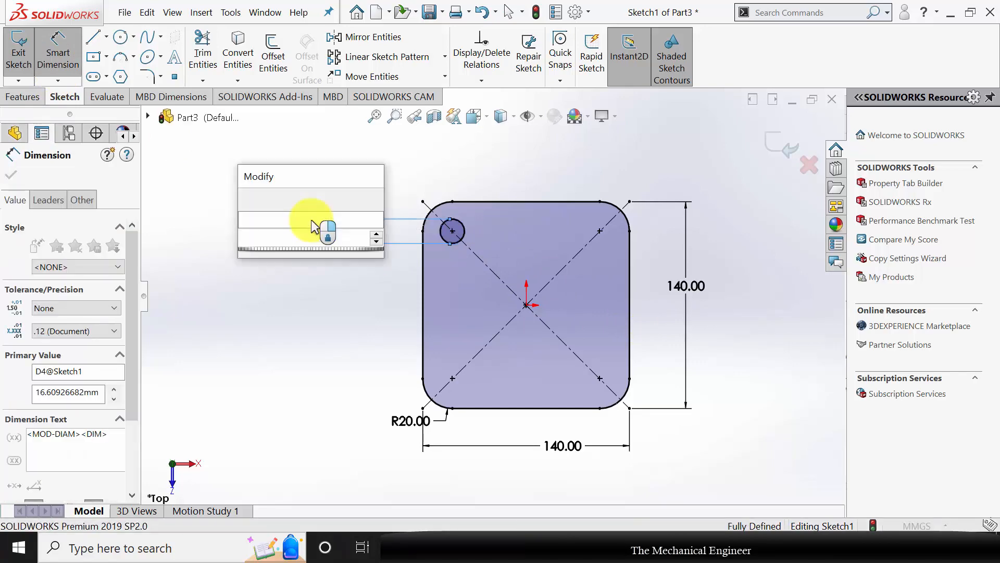
text(13)
key(Return)
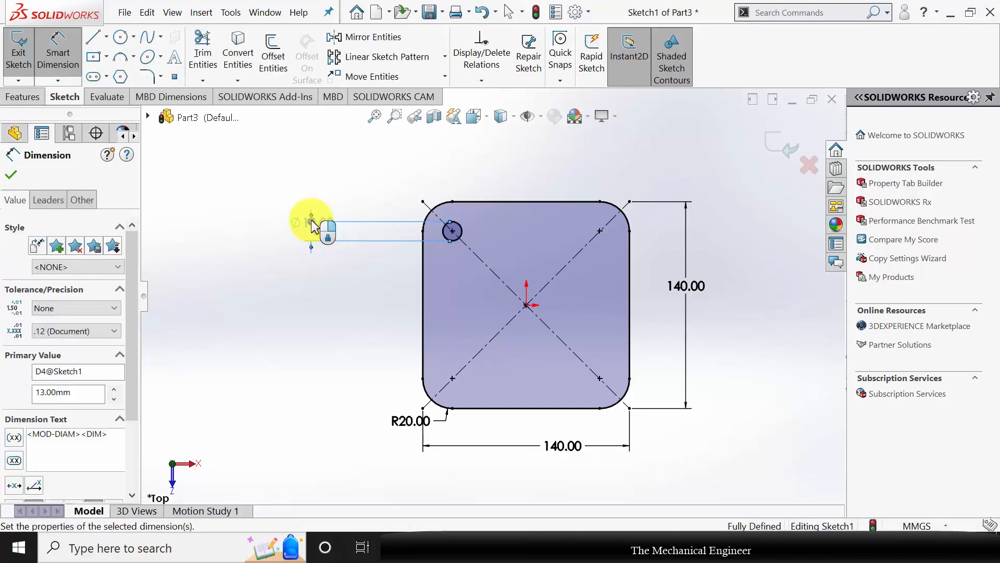
click(11, 176)
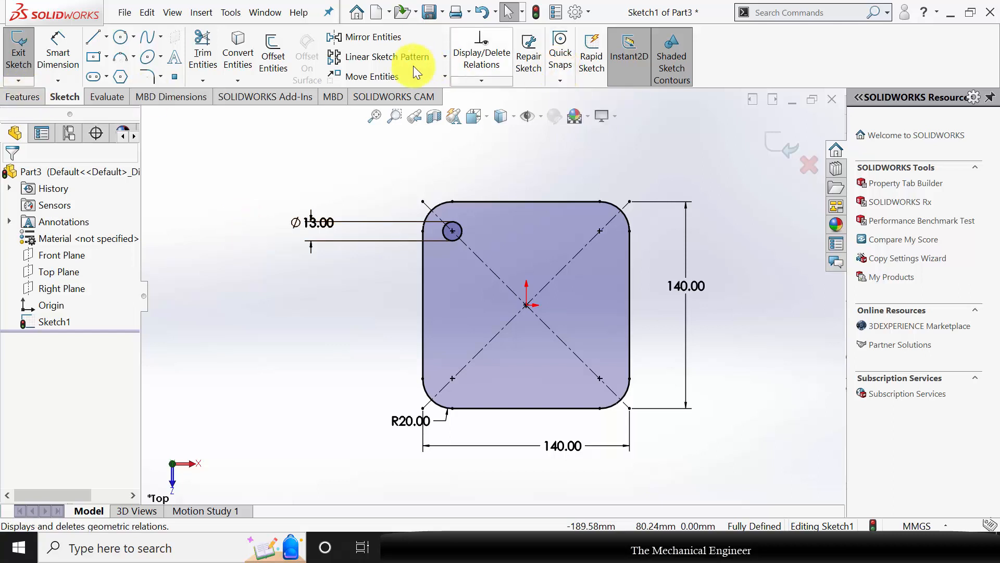
Pattern the 13 mm corner circle circularly about the origin with four equally spaced instances over 360 degrees.
click(444, 58)
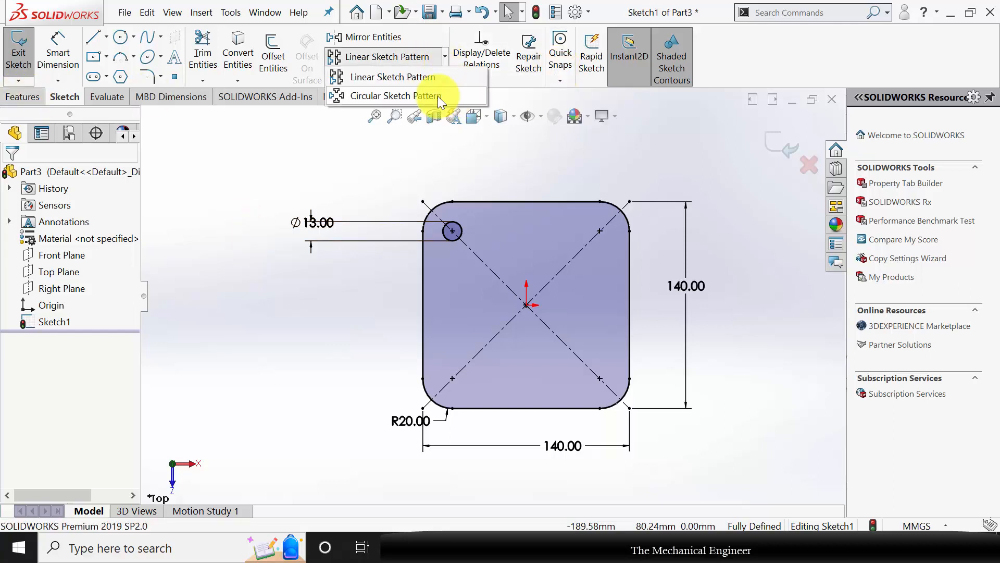
click(438, 96)
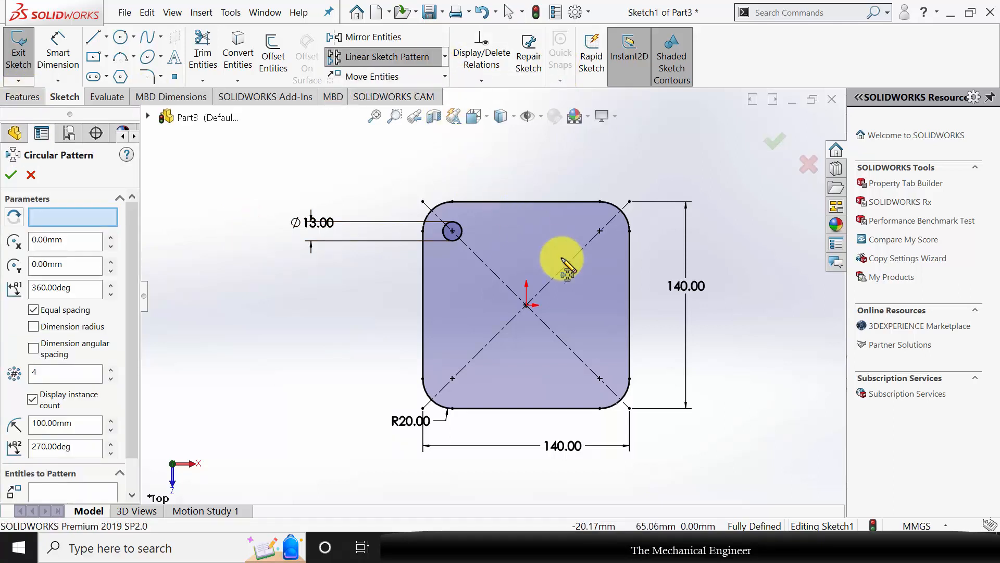
click(467, 236)
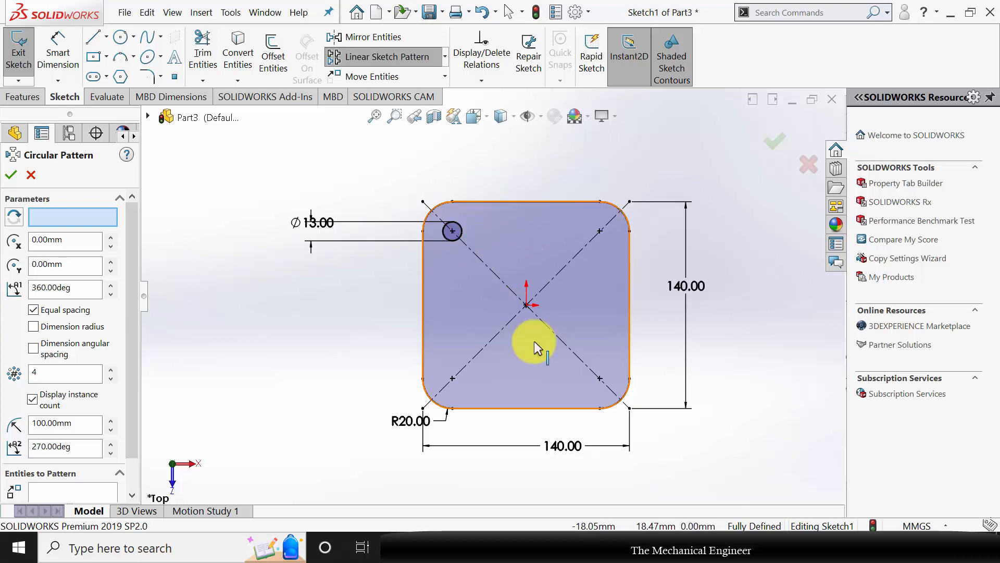
click(526, 307)
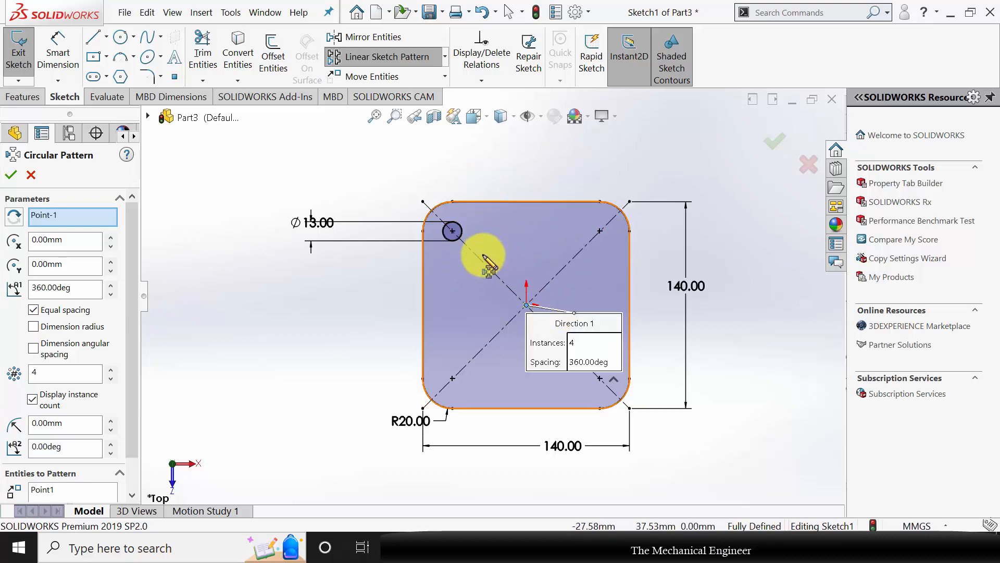
click(51, 490)
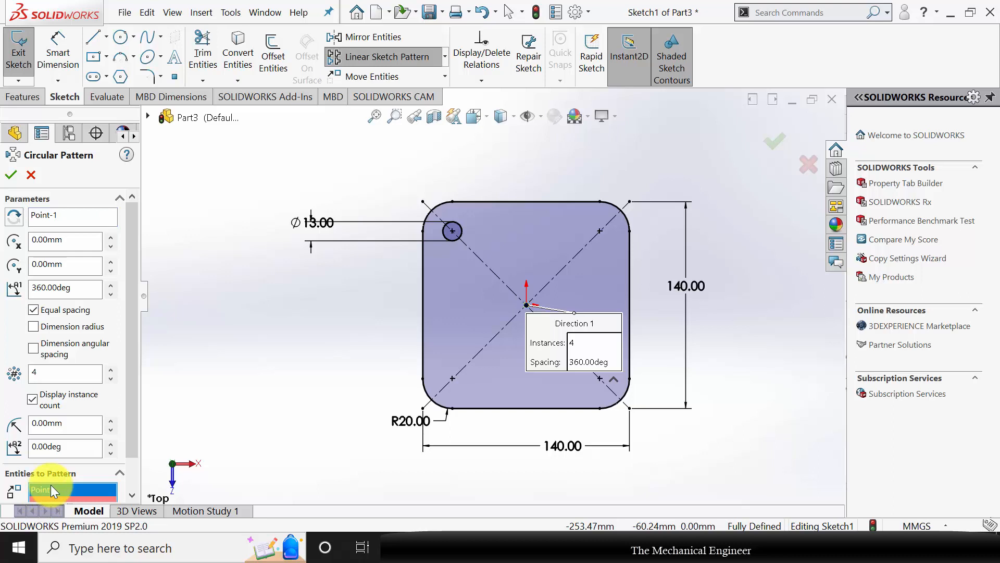
key(Delete)
click(95, 495)
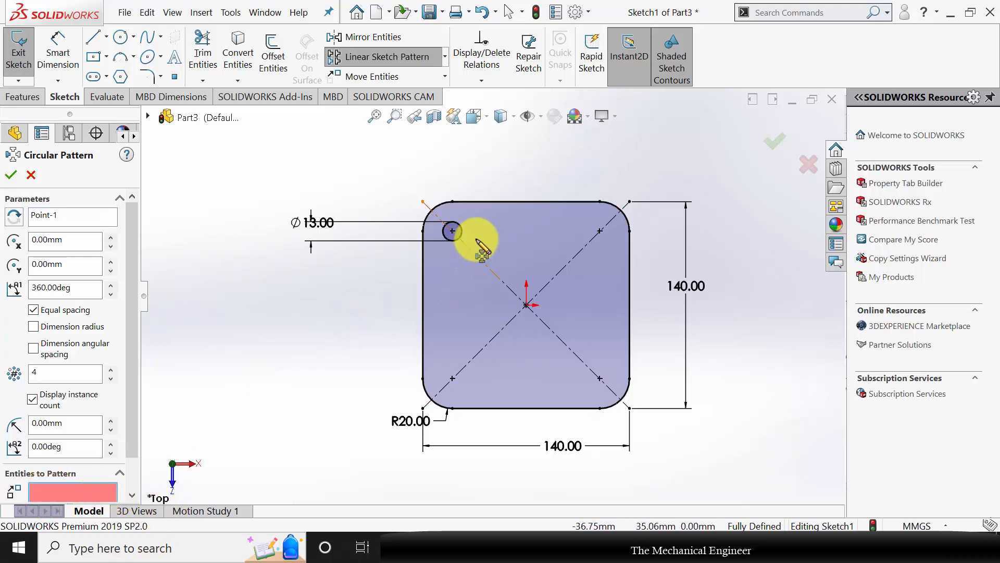
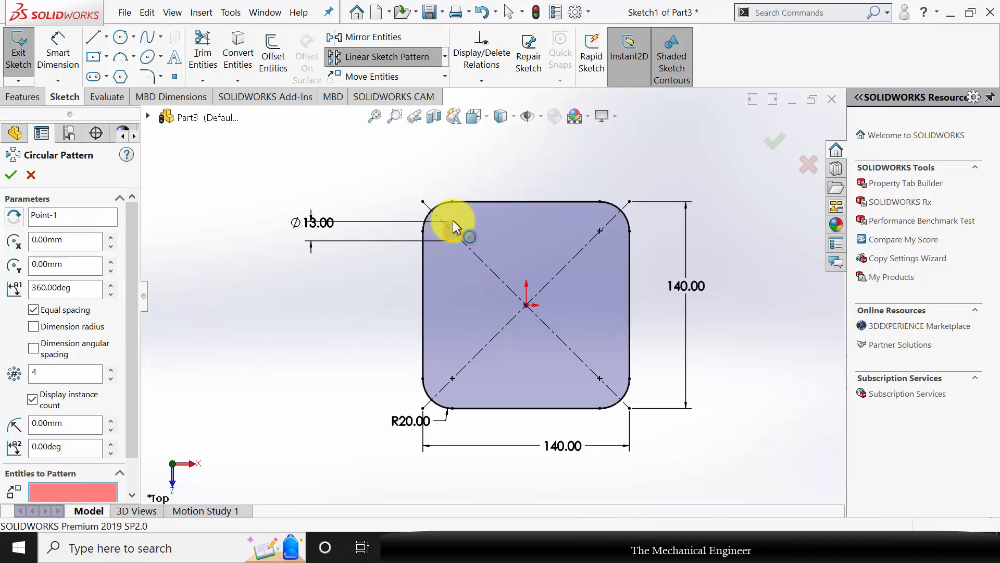
click(457, 225)
click(11, 175)
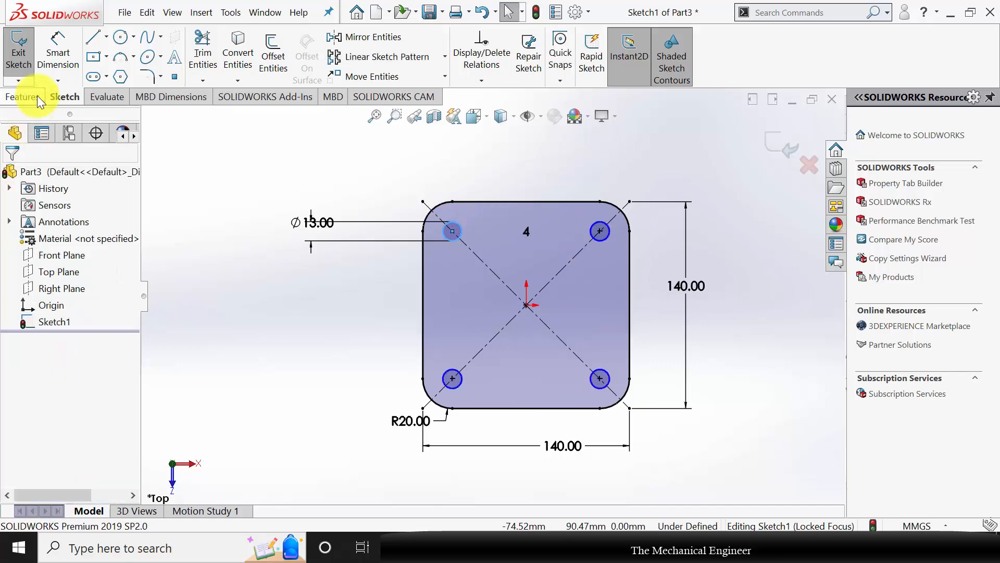
Extrude the rounded square with its four corner holes to a blind depth of 14 mm.
click(36, 95)
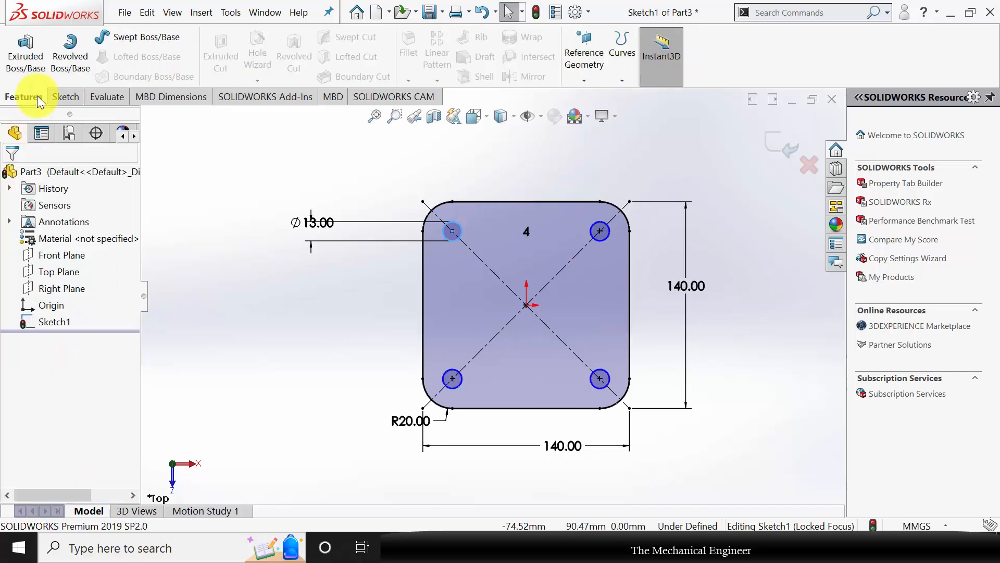
click(26, 54)
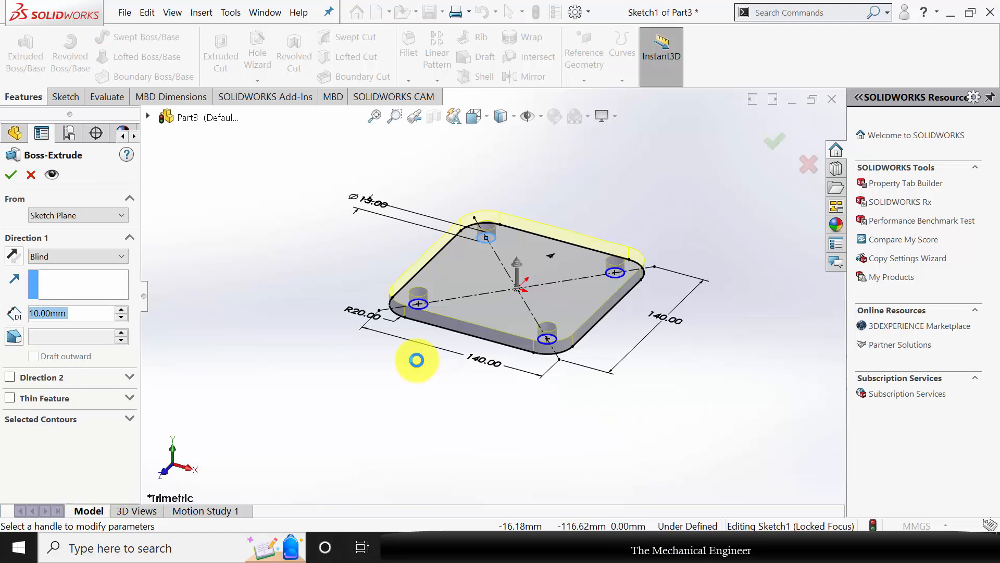
text(14)
key(Return)
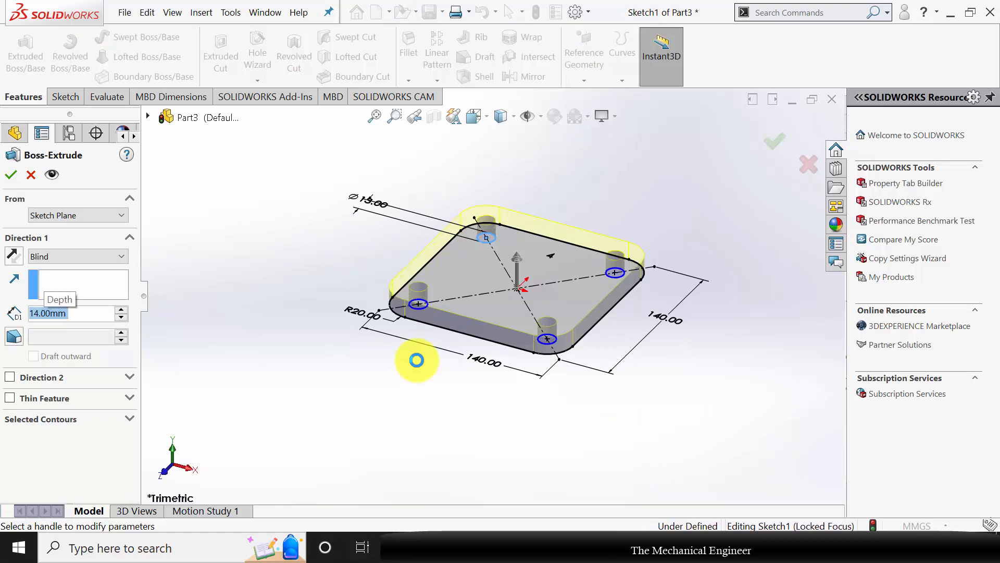
click(9, 177)
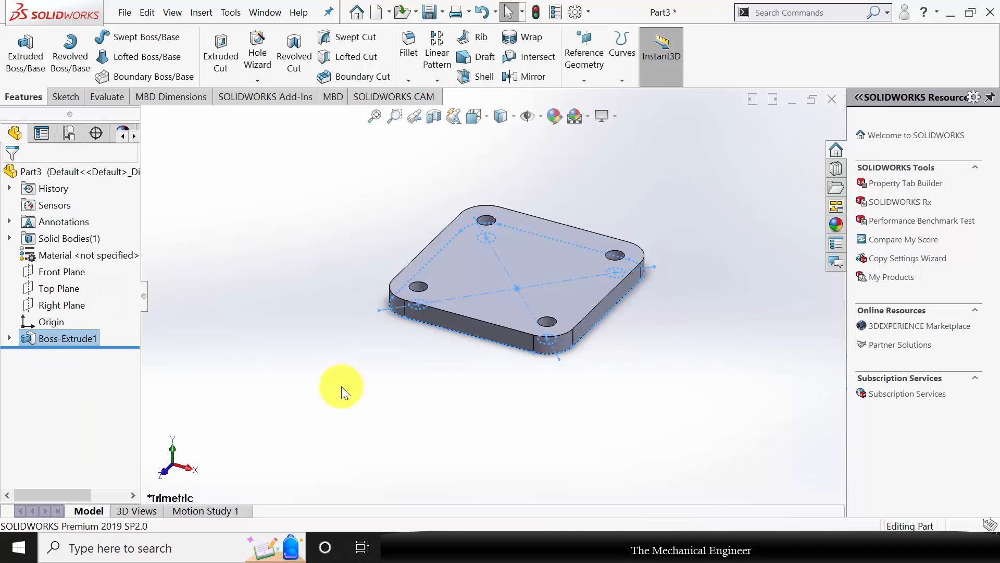
Start a sketch on the plate's bottom face and draw a circle about 108.5 mm in diameter centred on the origin.
middle_drag(374, 368, 607, 286)
click(556, 287)
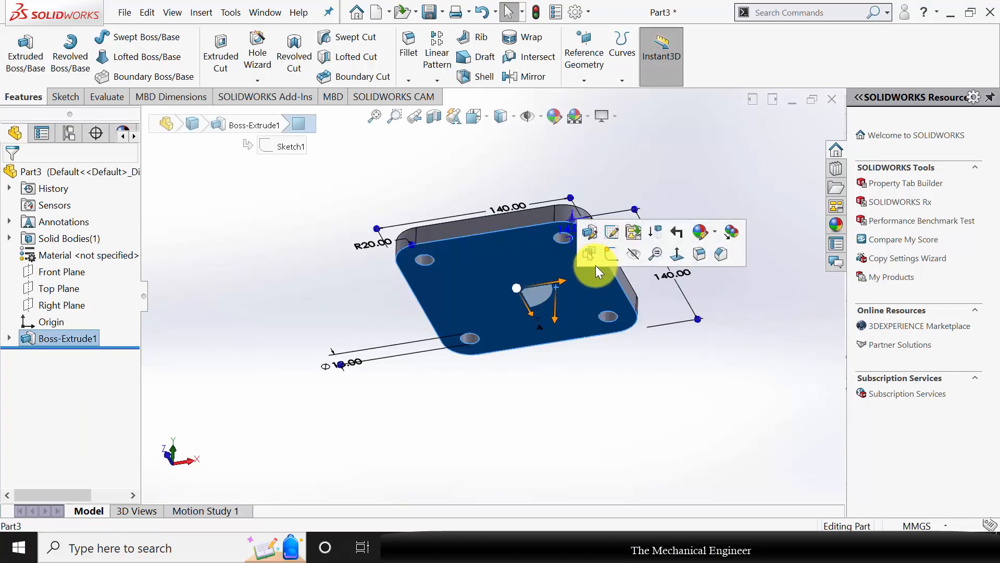
click(604, 248)
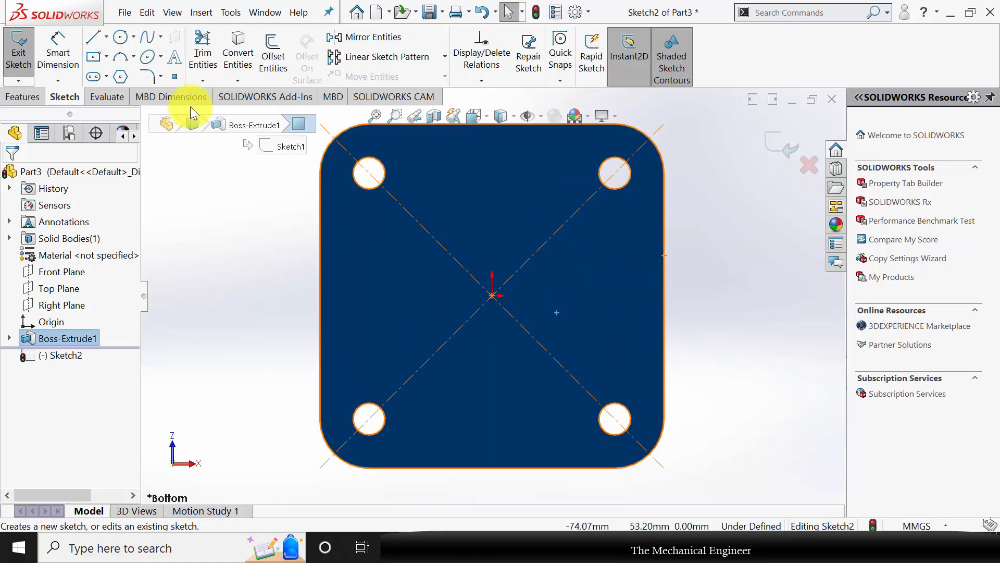
click(120, 76)
click(125, 32)
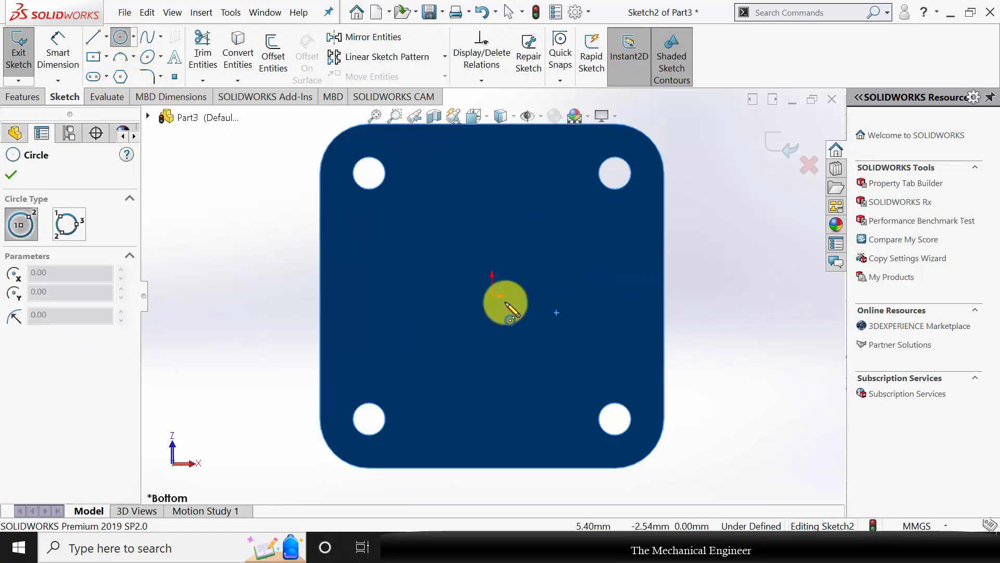
drag(492, 296, 602, 220)
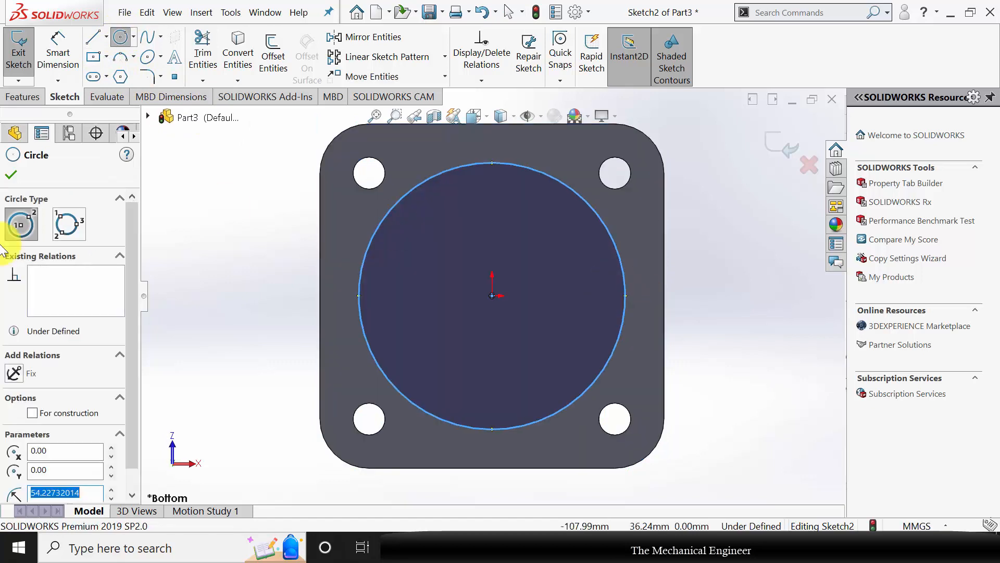
click(12, 180)
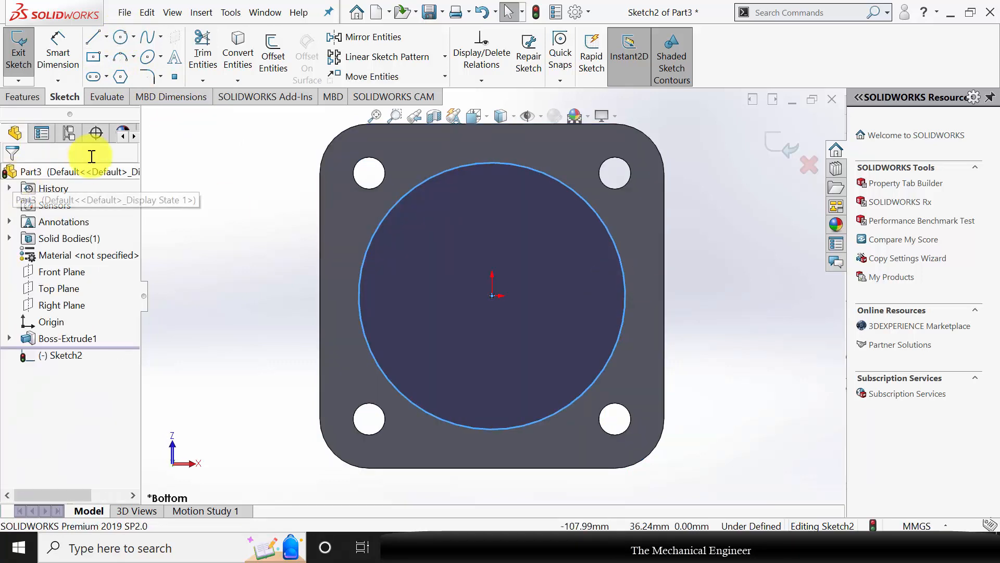
Dimension the bottom-face circle and set its diameter to 124 mm.
click(58, 52)
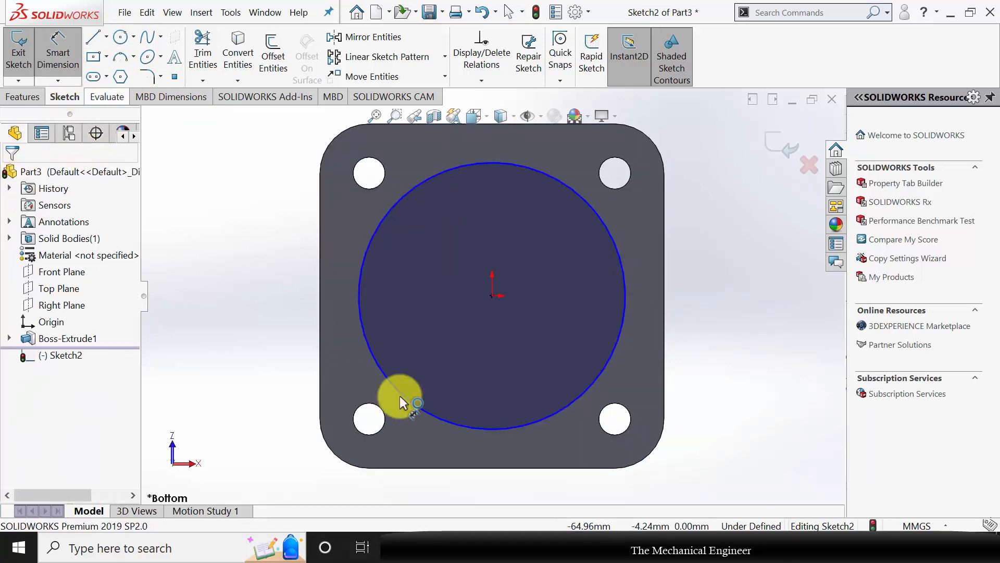
click(370, 349)
click(237, 289)
text(124)
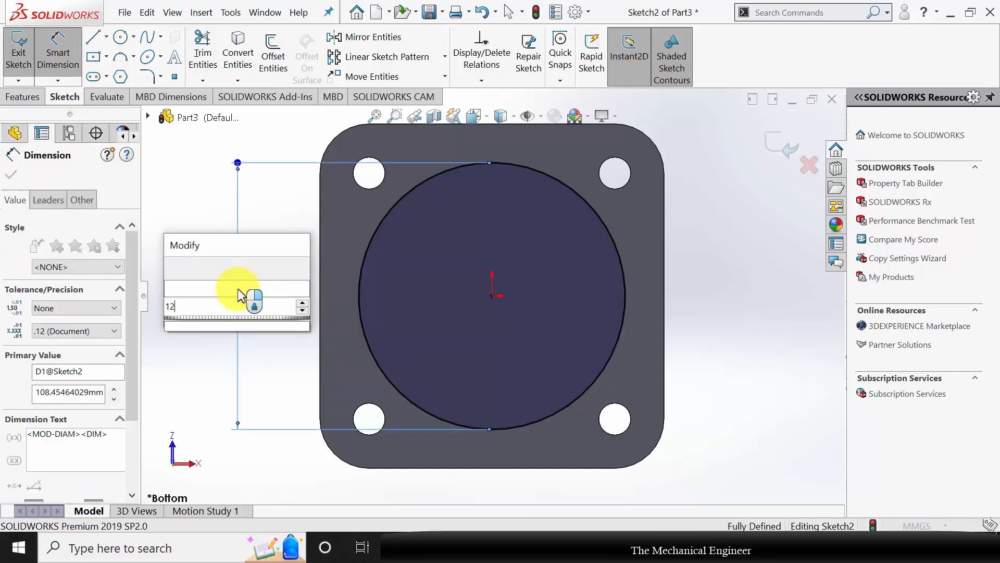
key(Return)
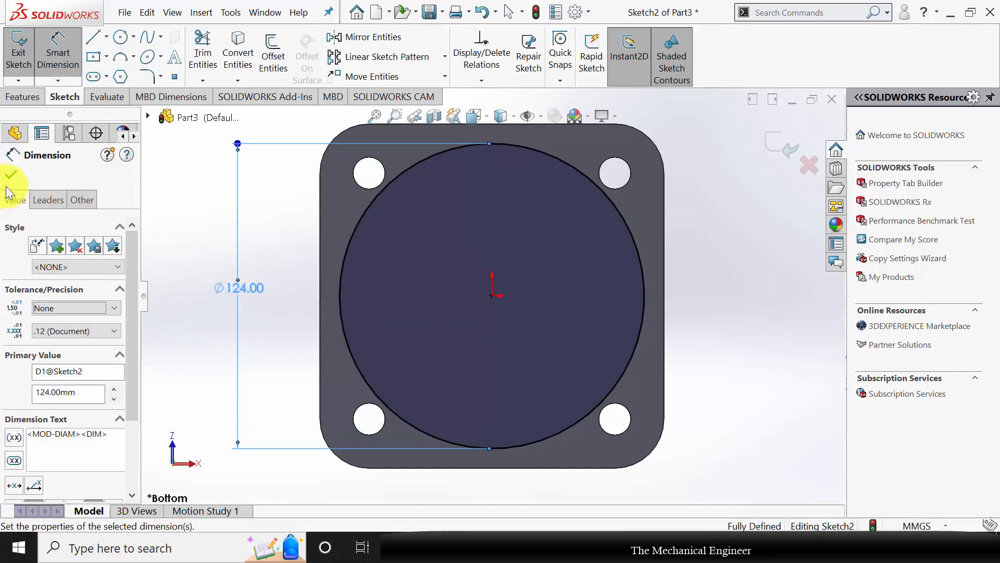
click(11, 176)
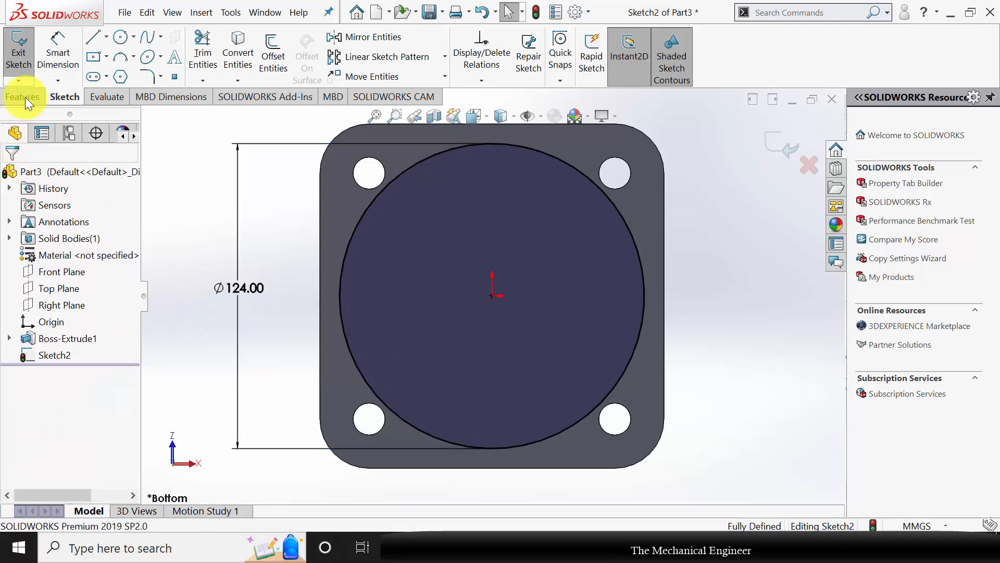
Extrude the 124 mm circle 3 mm outward from the bottom face, merged with the plate.
click(26, 96)
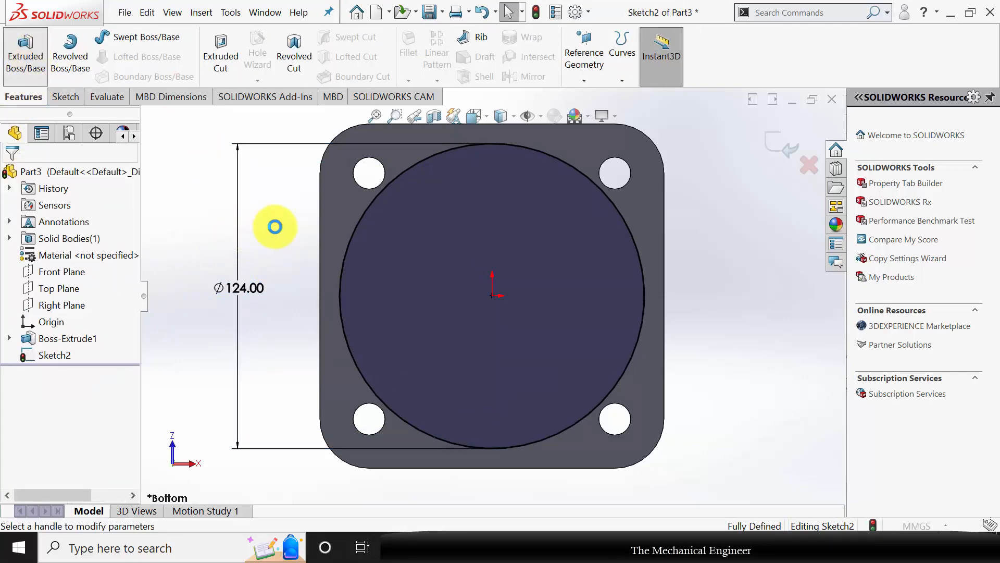
middle_drag(284, 282, 267, 409)
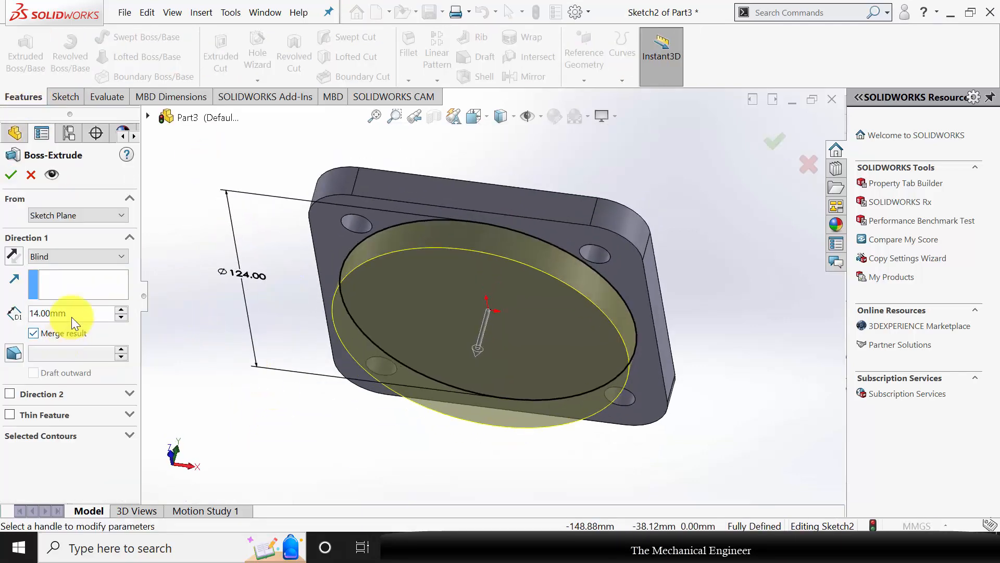
drag(79, 314, 2, 305)
key(Return)
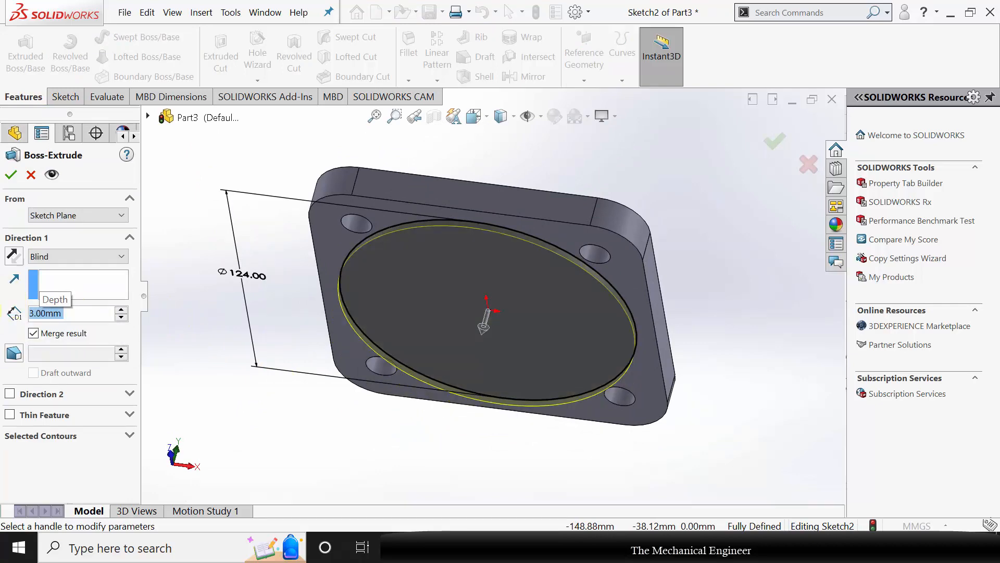
click(11, 175)
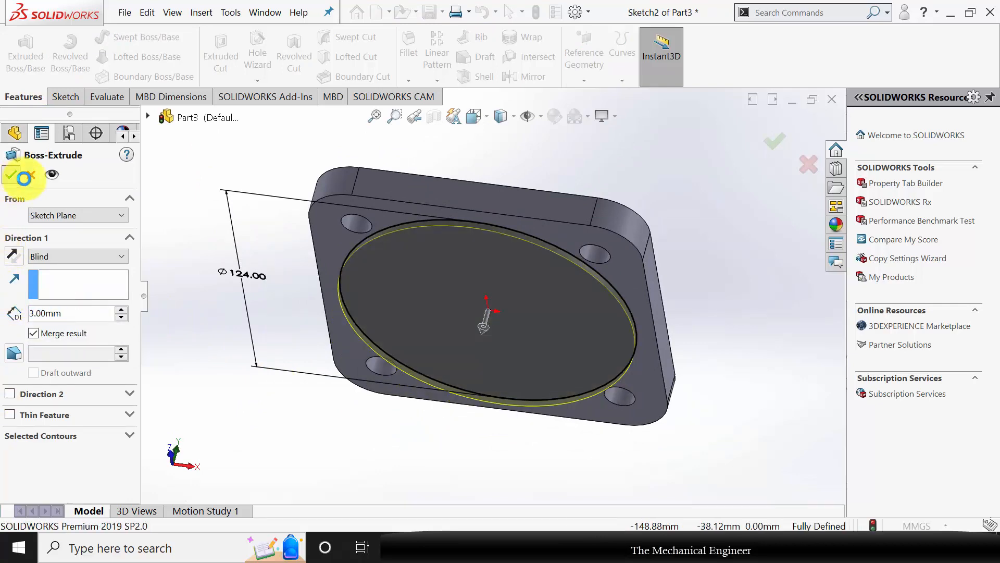
Start a sketch on the plate's top face and draw a circle about 49.3 mm in diameter centred on the origin.
middle_drag(739, 227, 715, 380)
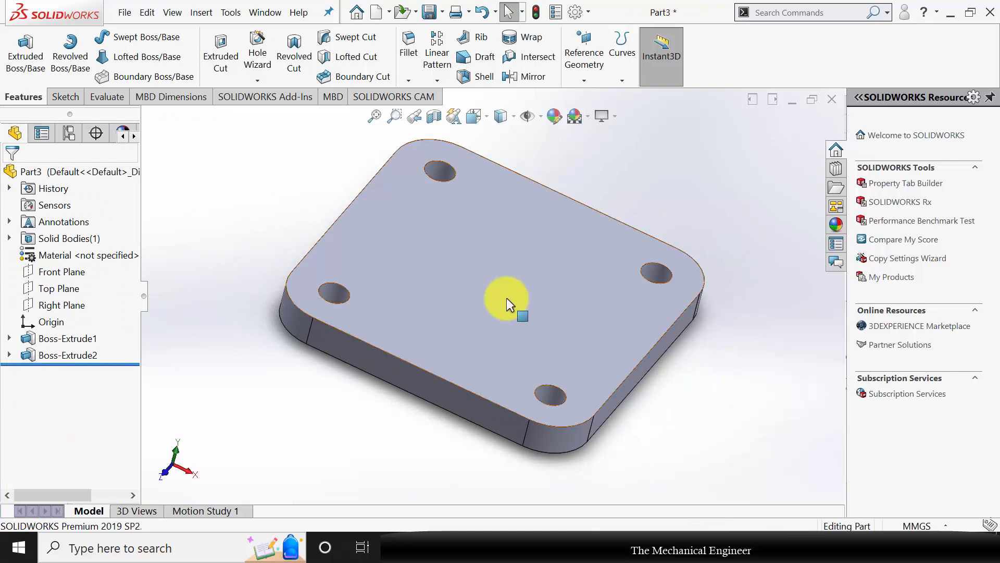
click(507, 300)
click(563, 259)
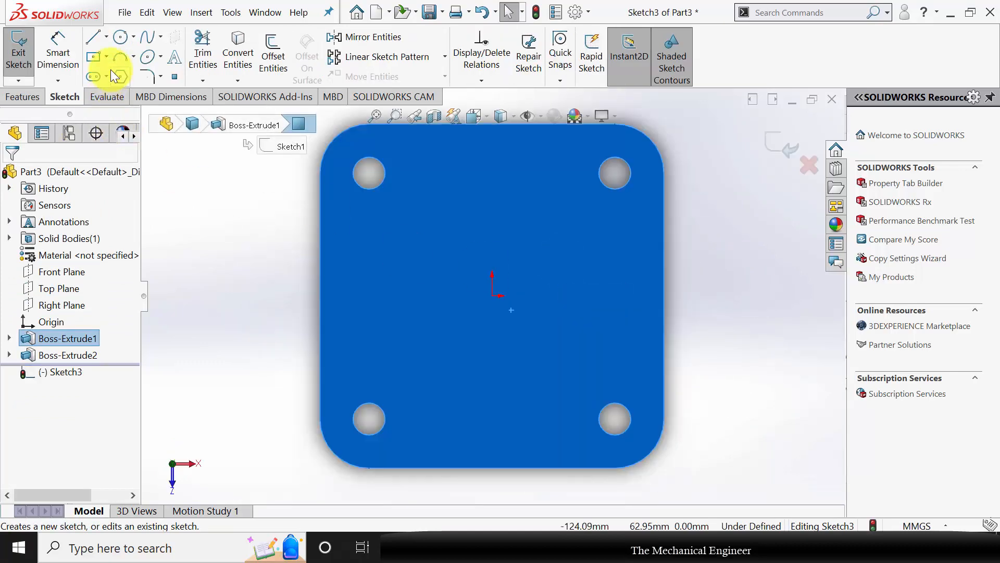
click(121, 37)
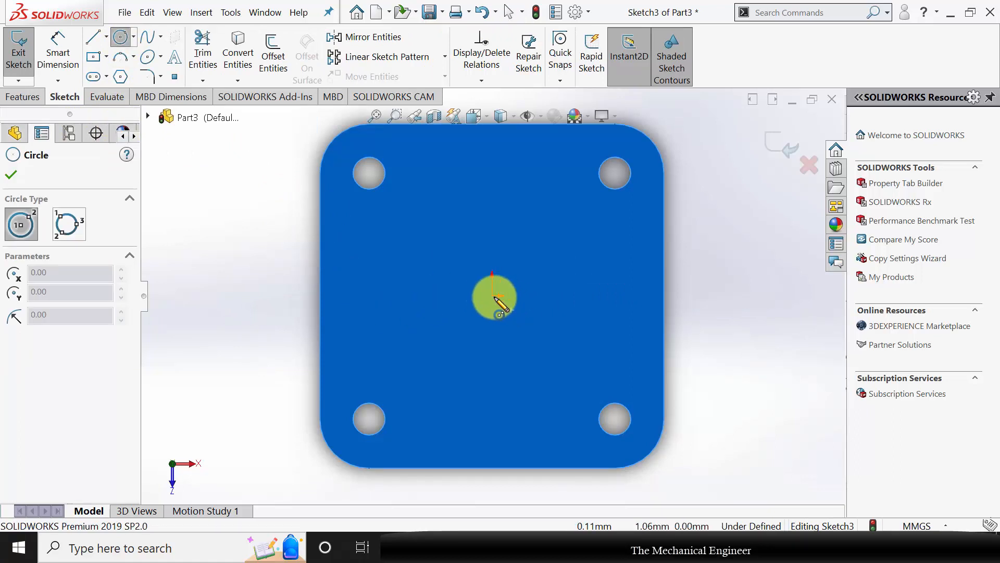
click(491, 295)
click(502, 235)
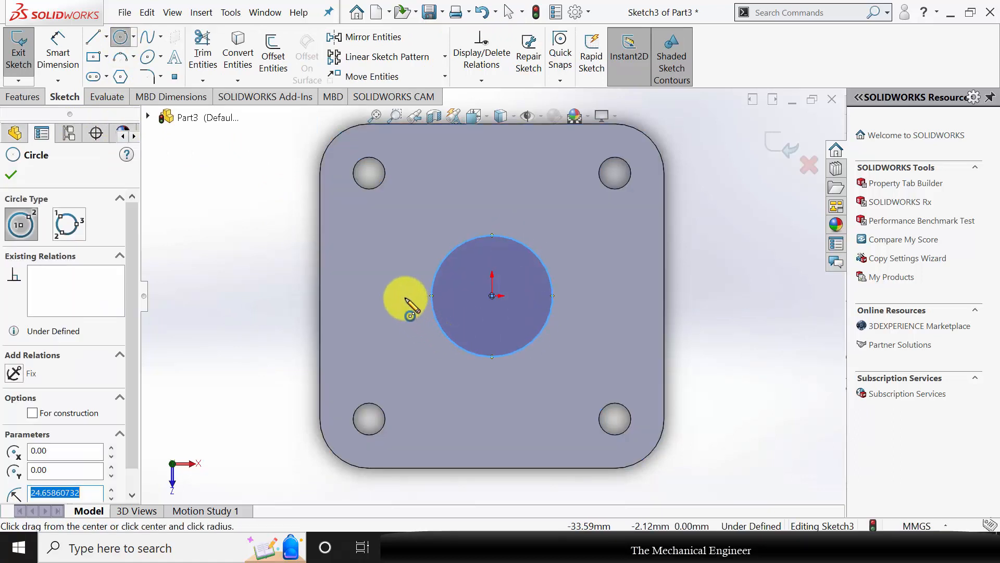
Sketch two circles level with the origin, about 22.3 mm in diameter left of the central circle and about 24.8 mm right of it.
click(375, 296)
click(396, 317)
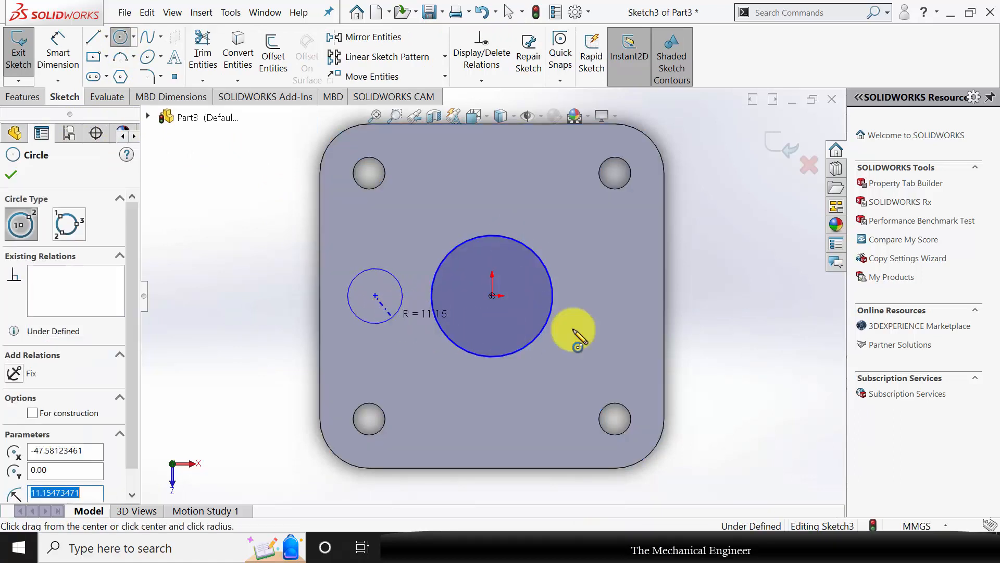
click(611, 296)
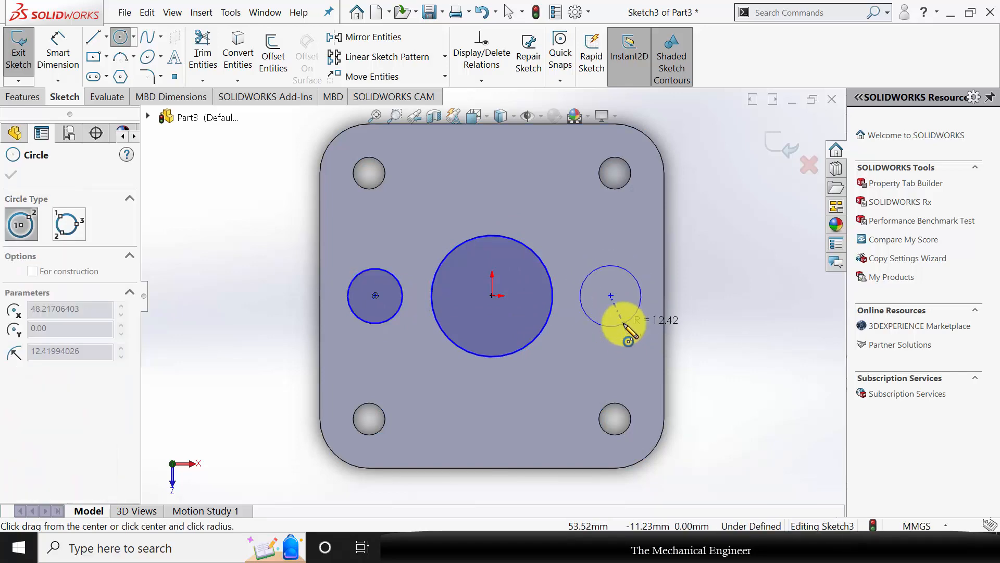
click(624, 324)
click(12, 174)
Dimension the central circle on the top face and set its diameter to 70 mm.
scroll(358, 351, down, 3)
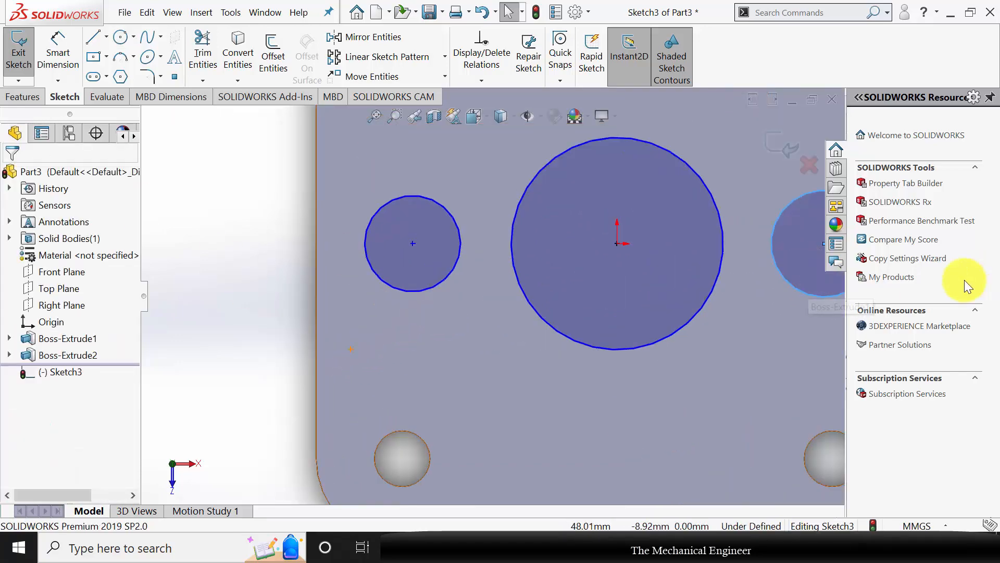
key(f)
scroll(575, 245, down, 2)
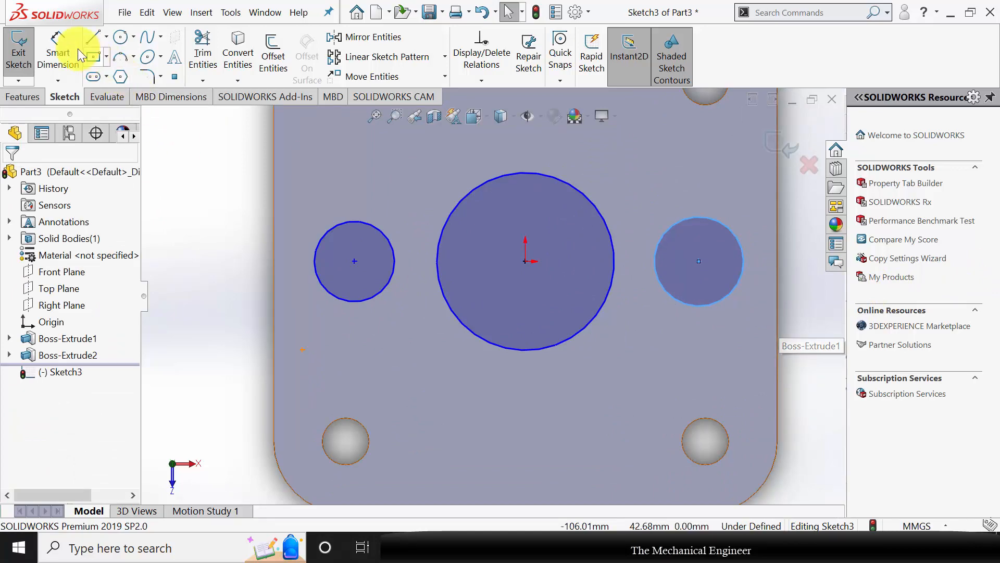
click(57, 52)
click(483, 185)
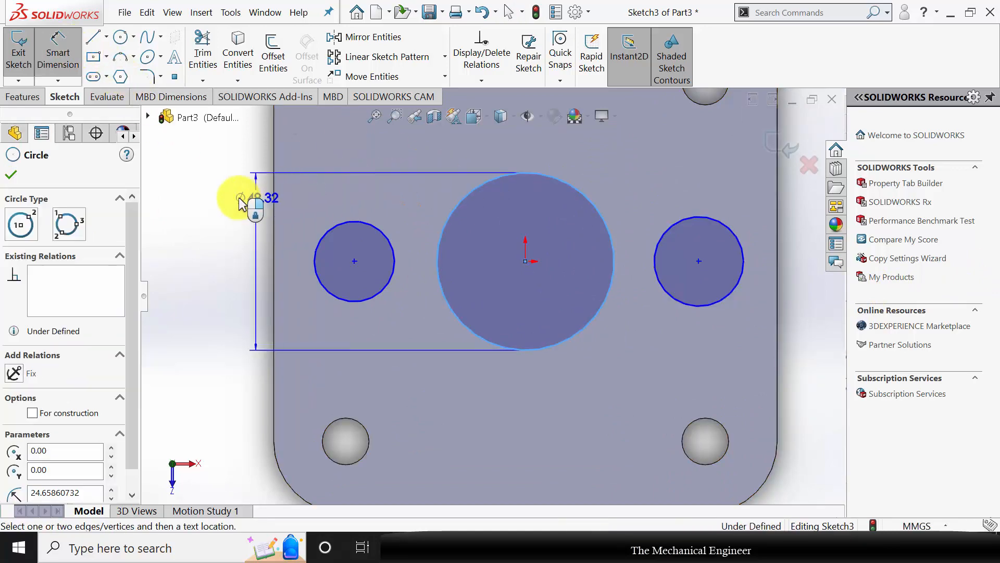
click(233, 202)
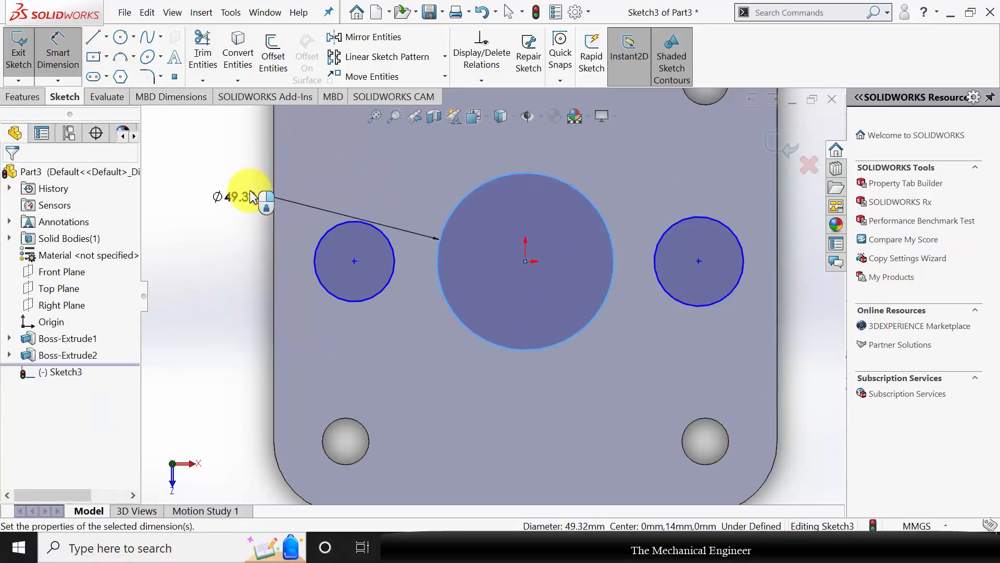
key(Return)
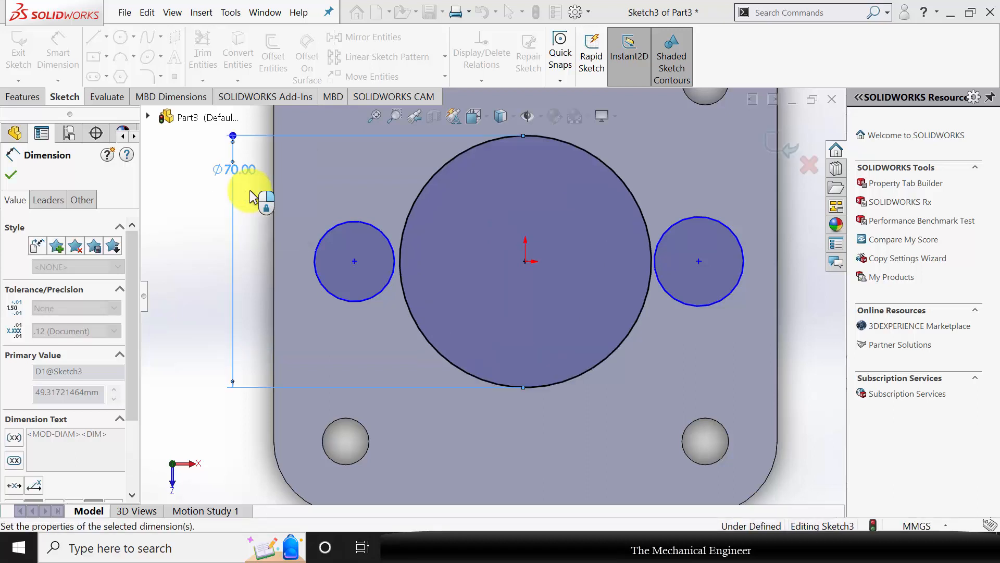
Dimension the circle right of the central circle and set its diameter to 32 mm.
click(737, 287)
click(803, 365)
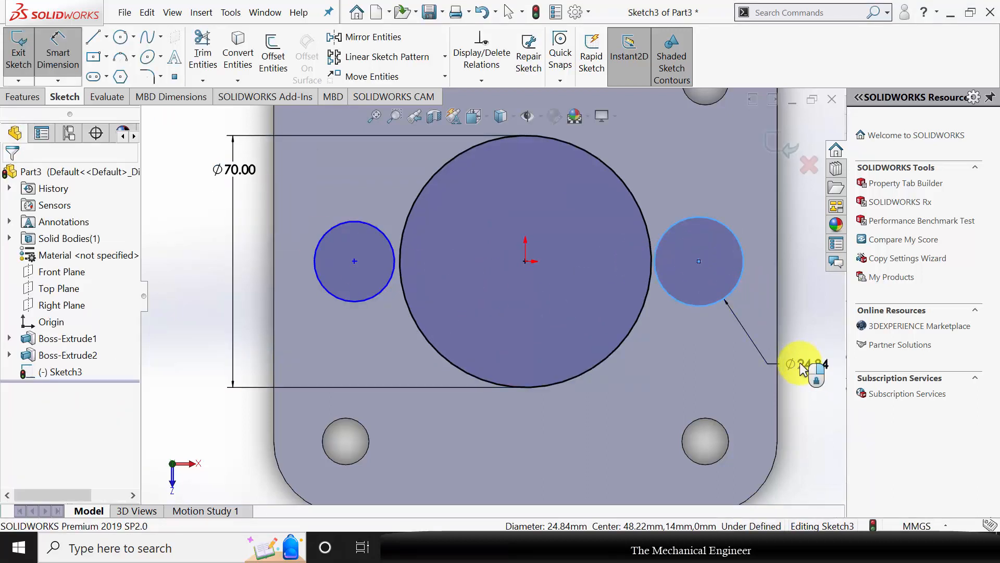
text(32)
key(Return)
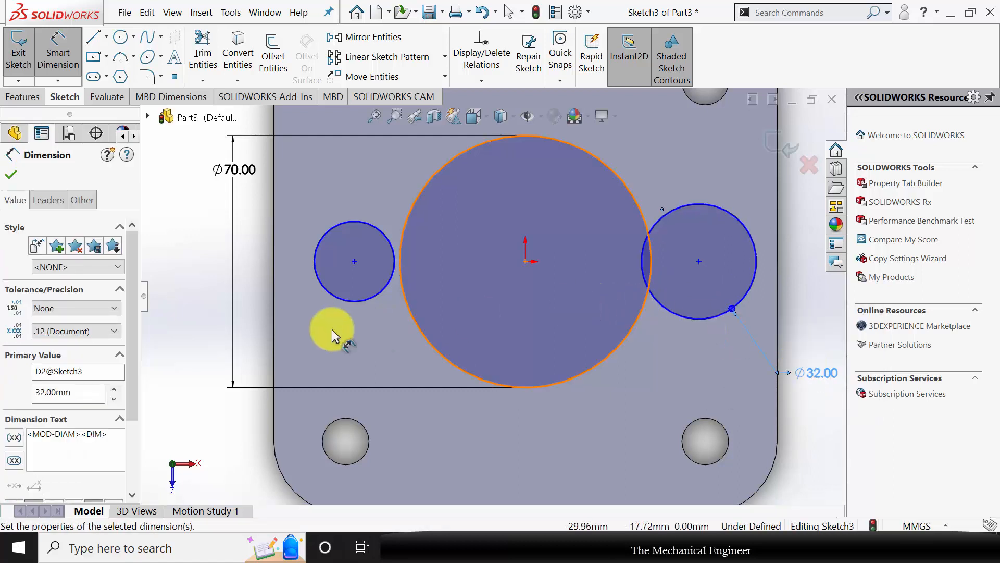
Dimension the circle left of the central circle and set its diameter to 32 mm.
click(327, 289)
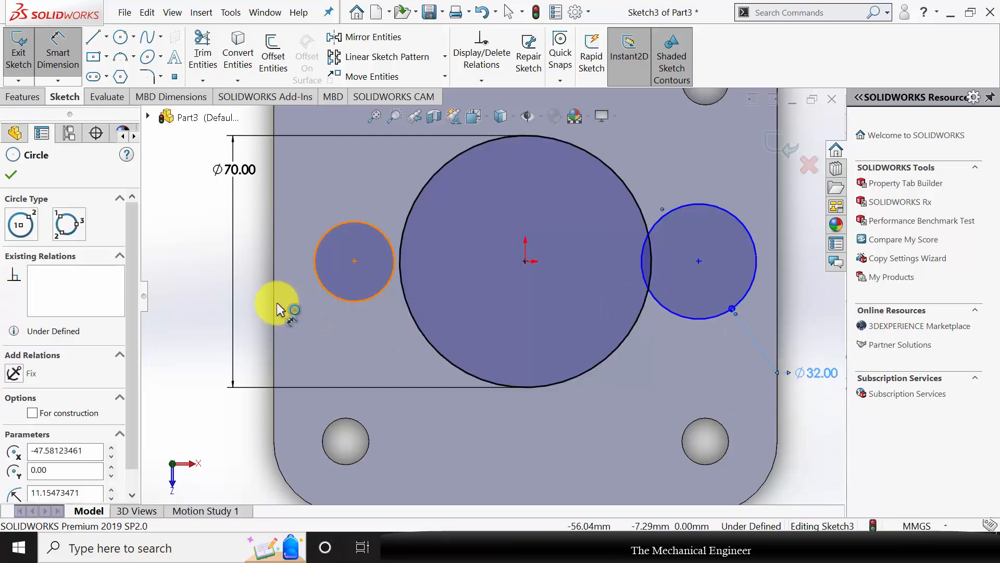
click(275, 305)
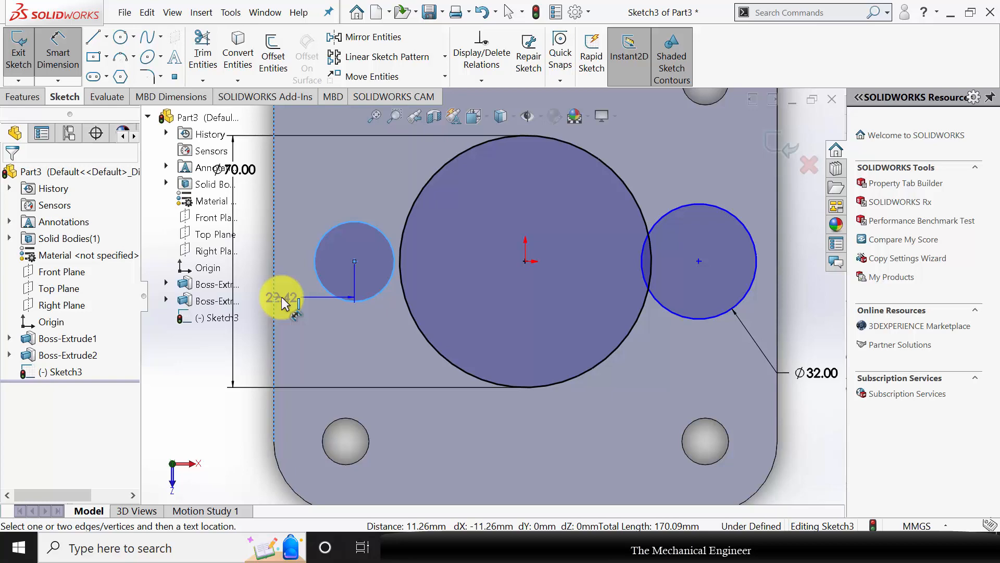
click(307, 355)
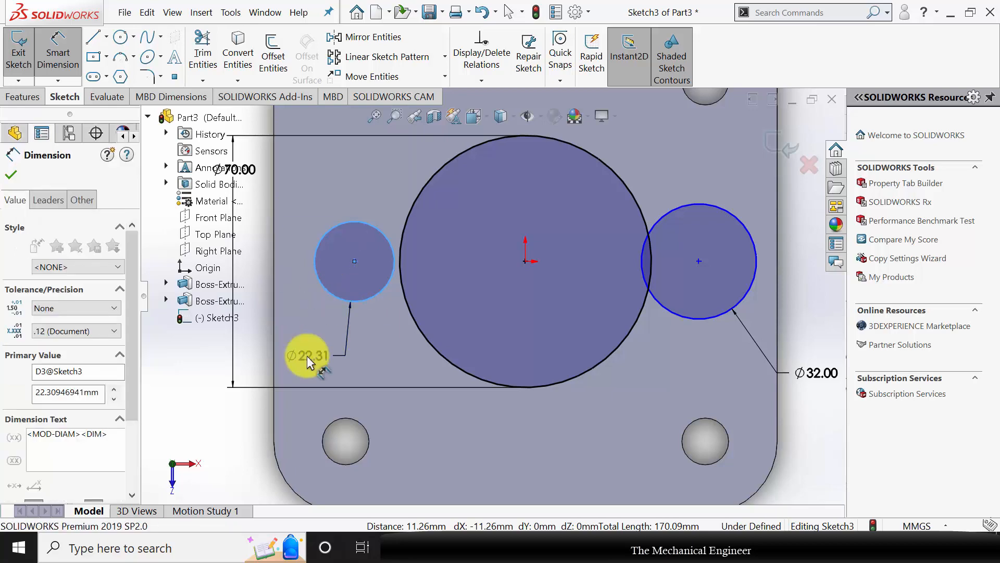
text(32)
key(Return)
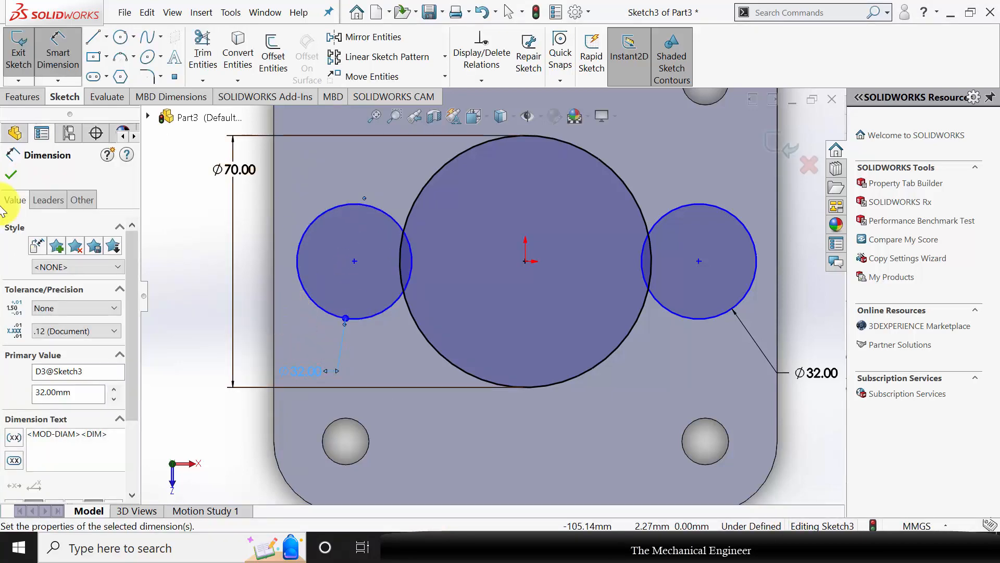
Dimension the horizontal distance from the left circle's centre to the origin and set it to 43 mm.
click(354, 262)
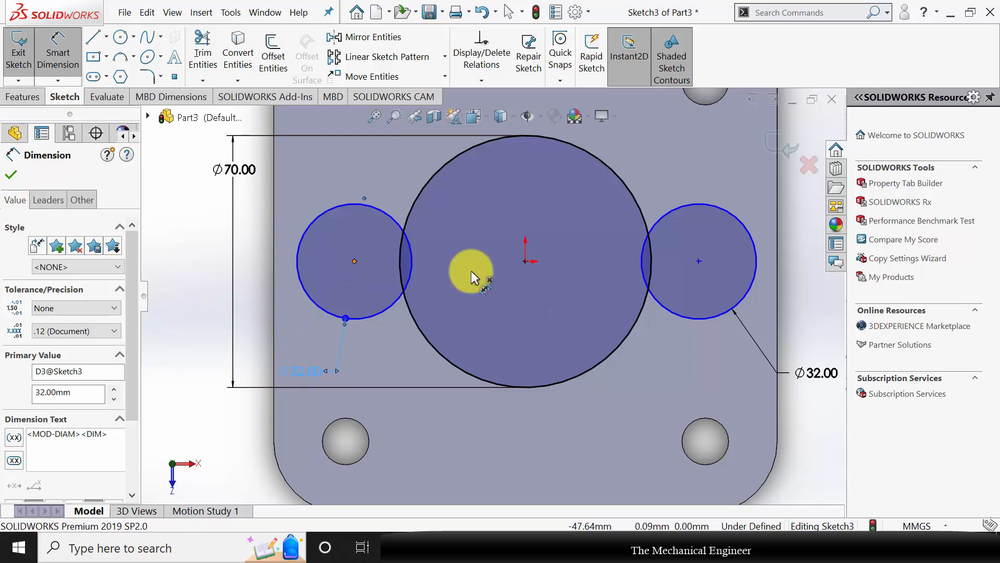
click(524, 263)
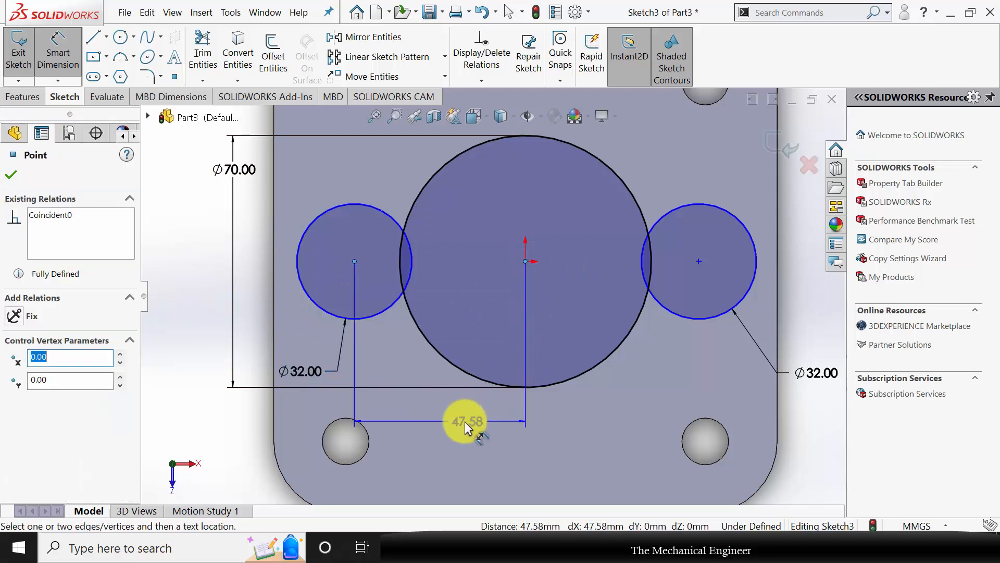
click(460, 421)
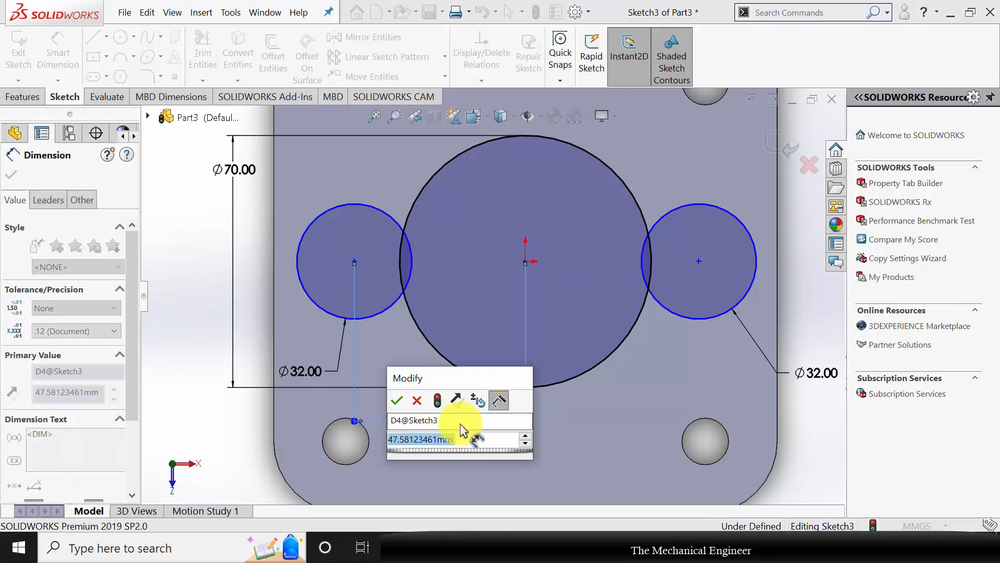
text(43)
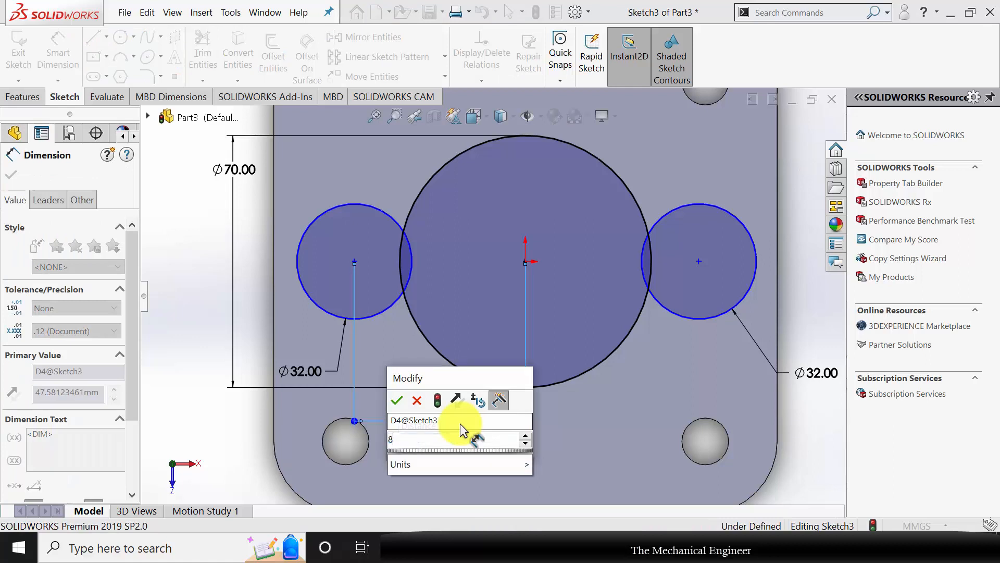
key(Return)
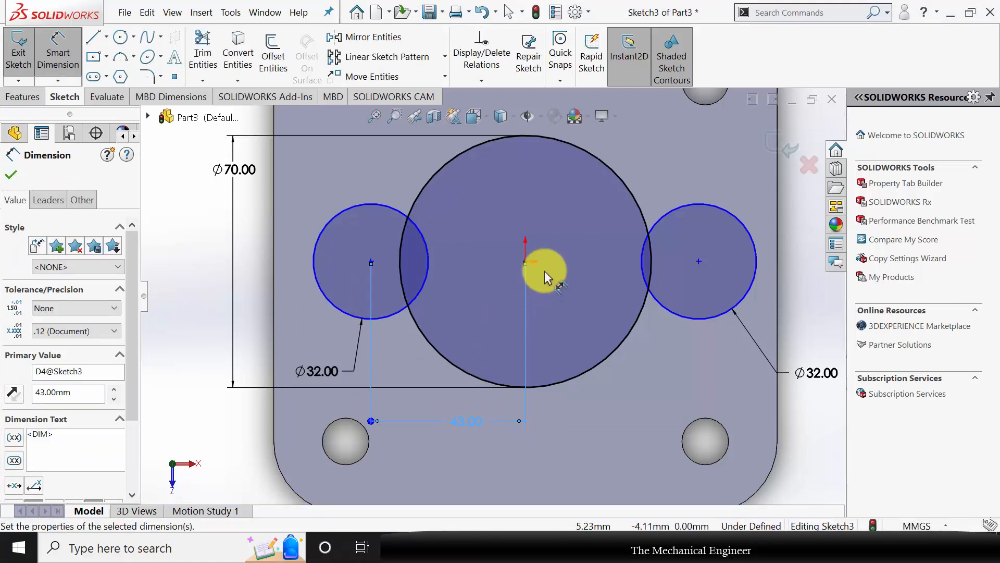
Dimension the horizontal distance from the origin to the right circle's centre and set it to 86/2, giving 43 mm.
click(525, 261)
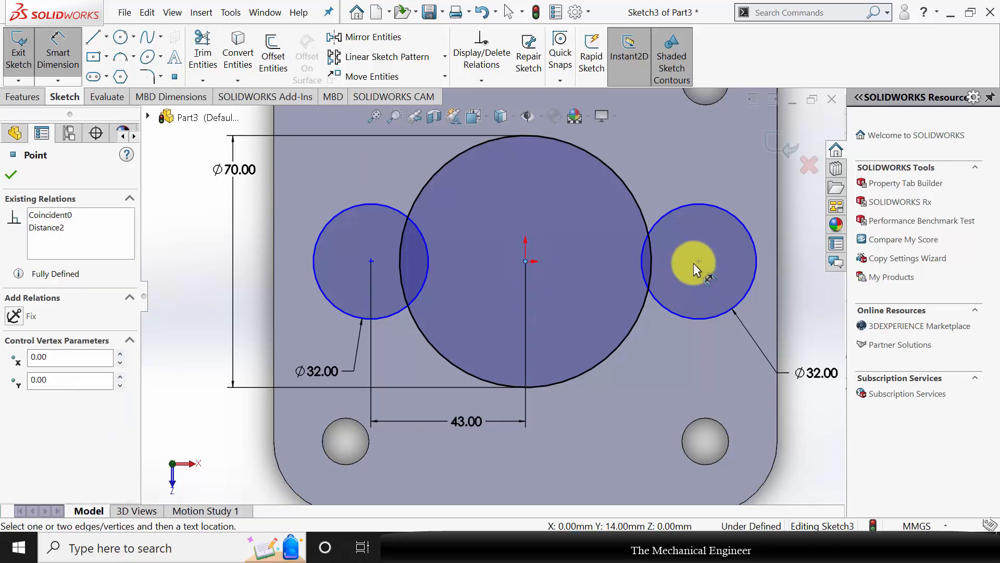
click(699, 262)
click(654, 419)
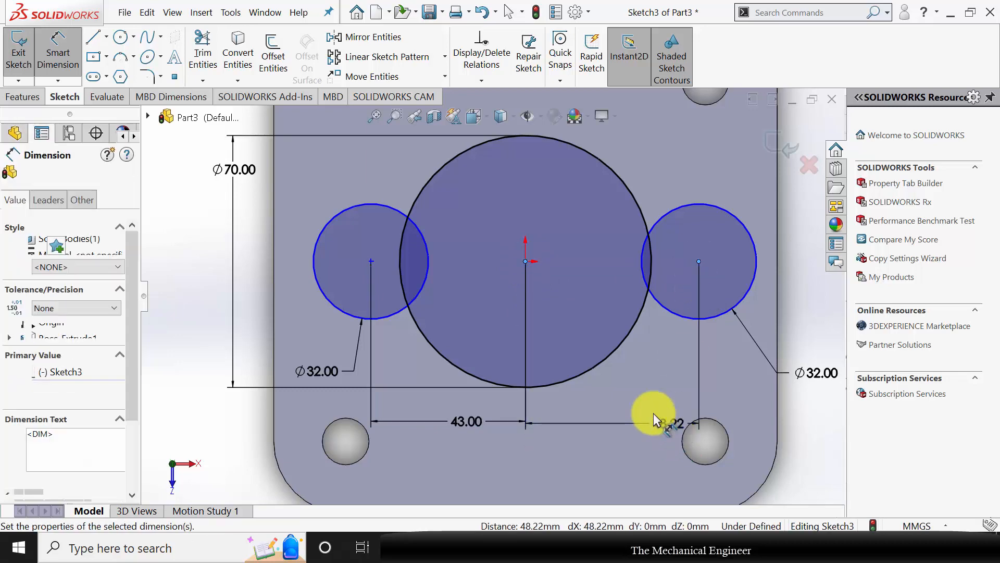
text(86/2)
key(Return)
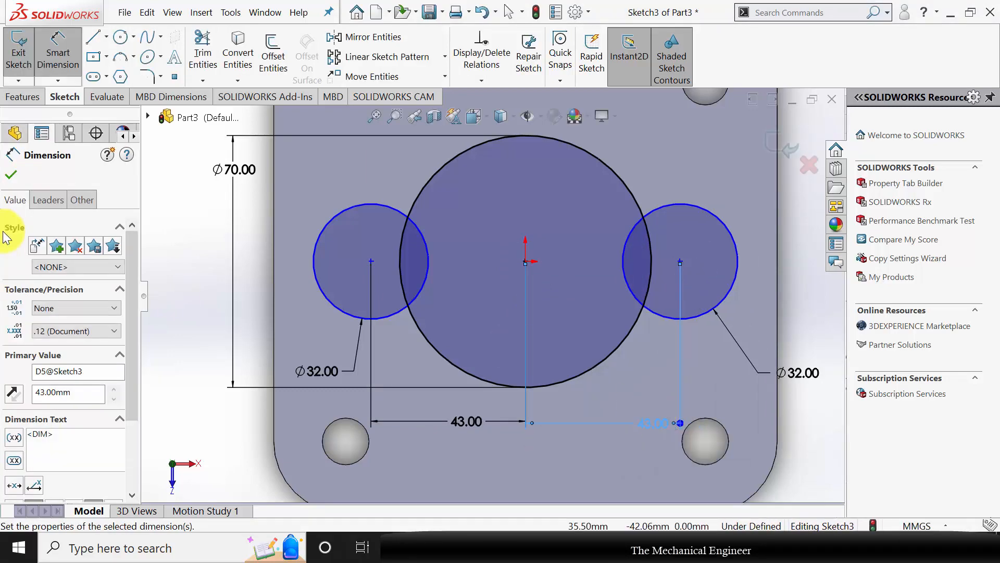
click(11, 176)
Draw a tangent line from the top of the left circle to the upper left of the central circle.
click(98, 42)
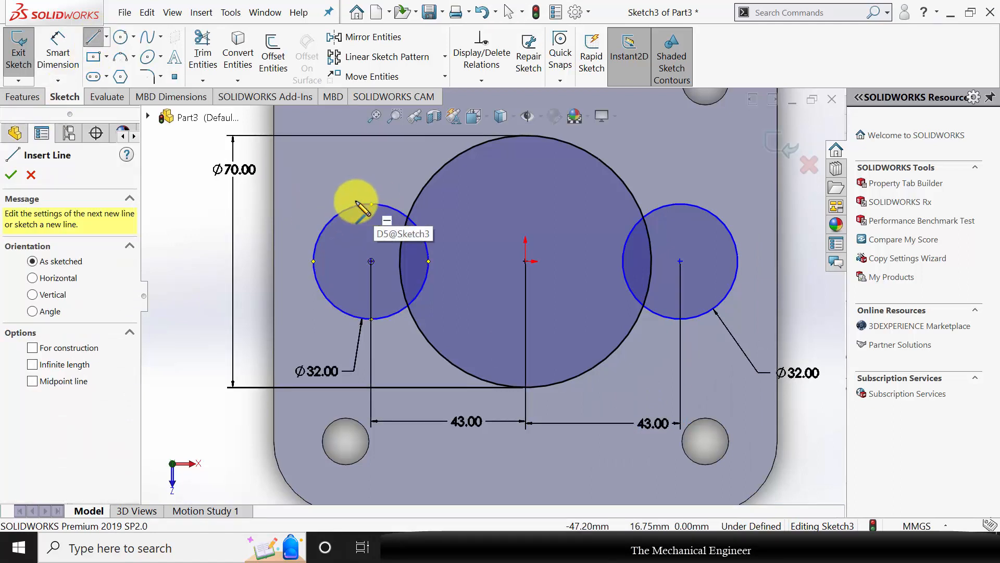
click(346, 210)
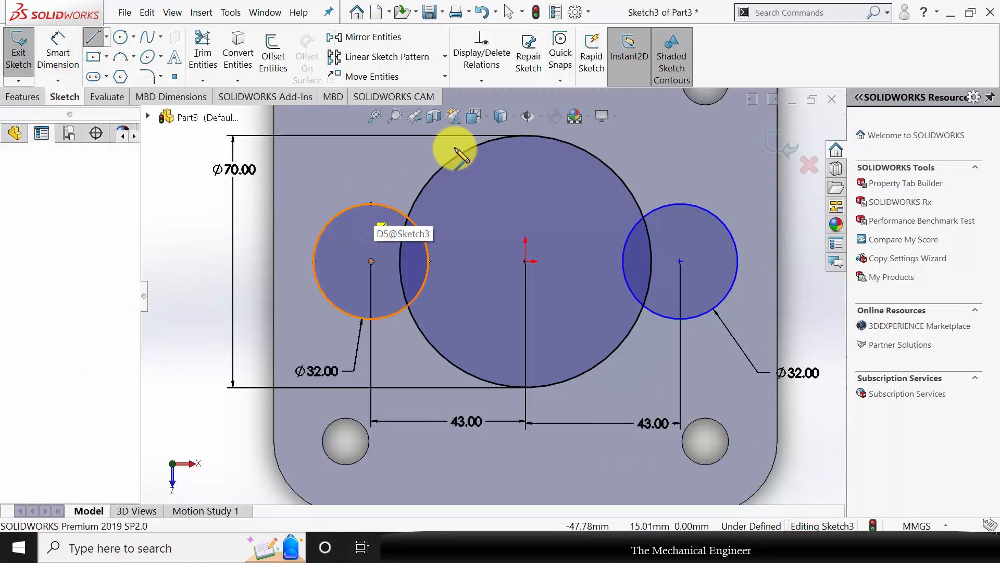
click(471, 148)
key(Escape)
key(Escape)
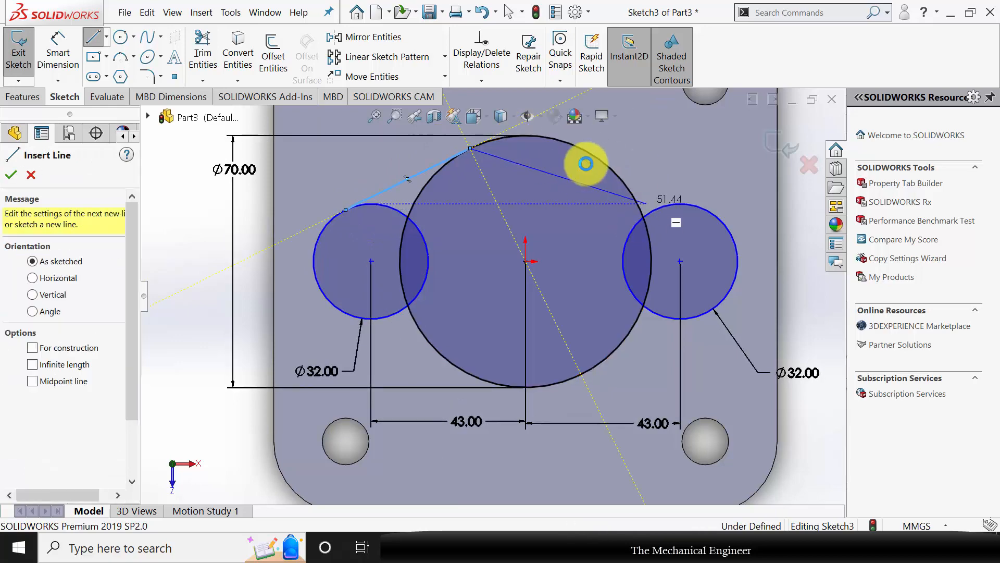
Draw a tangent line from the upper right of the central circle to the top of the right circle, undoing the extra segment.
key(l)
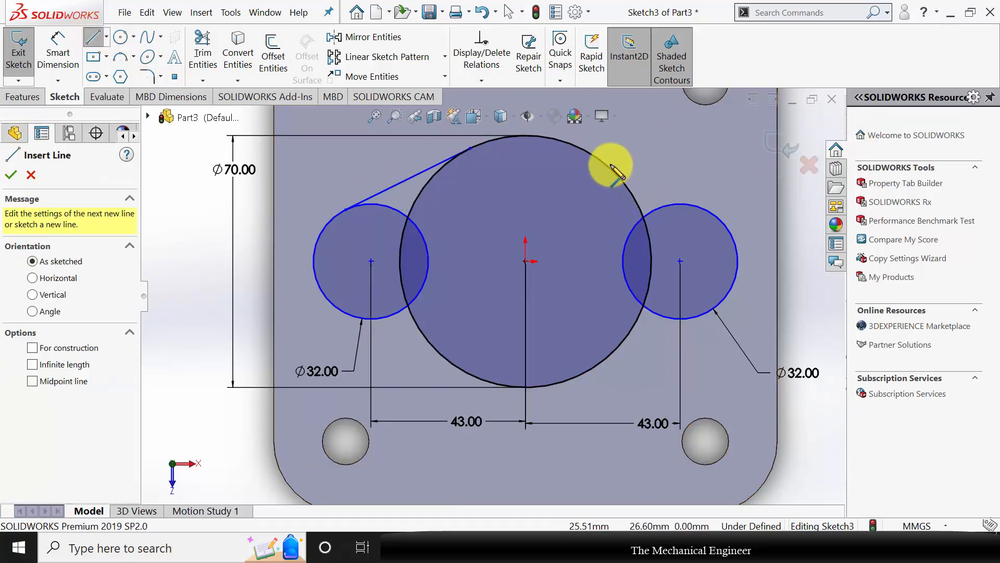
click(582, 147)
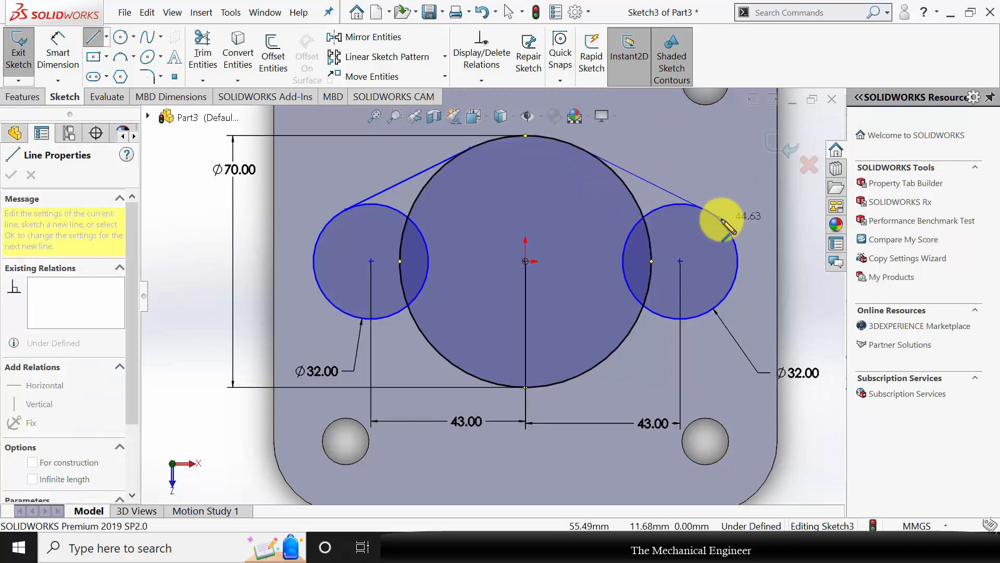
click(721, 215)
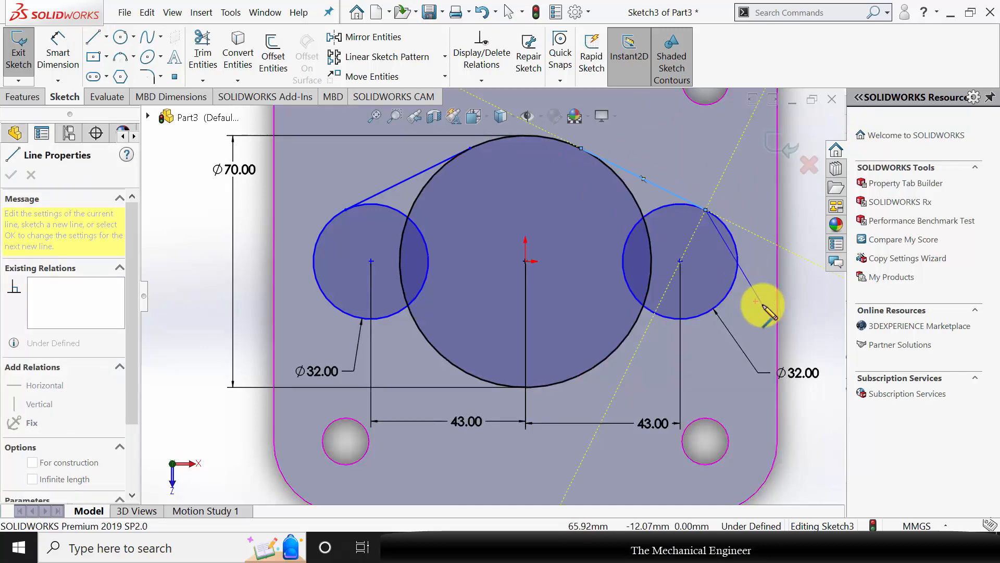
scroll(760, 307, down, 2)
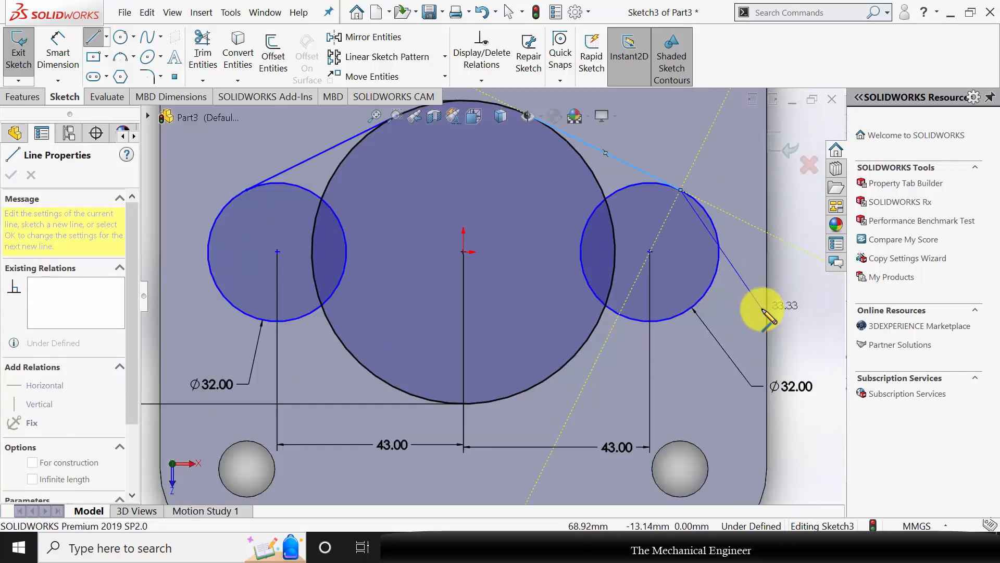
click(722, 282)
key(ctrl+z)
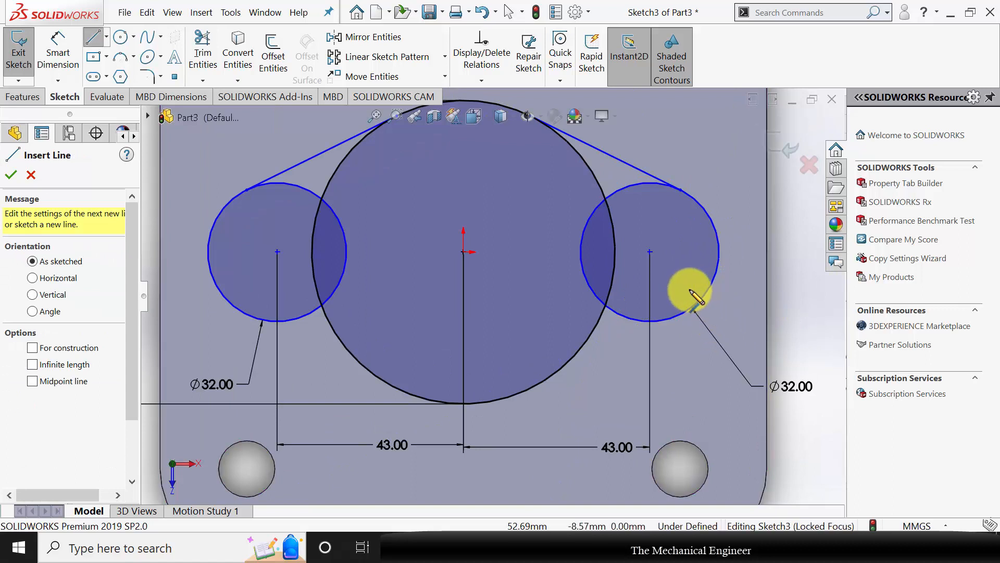
Draw two lower tangent lines joining the underside of the central circle to the right and left circles.
click(703, 298)
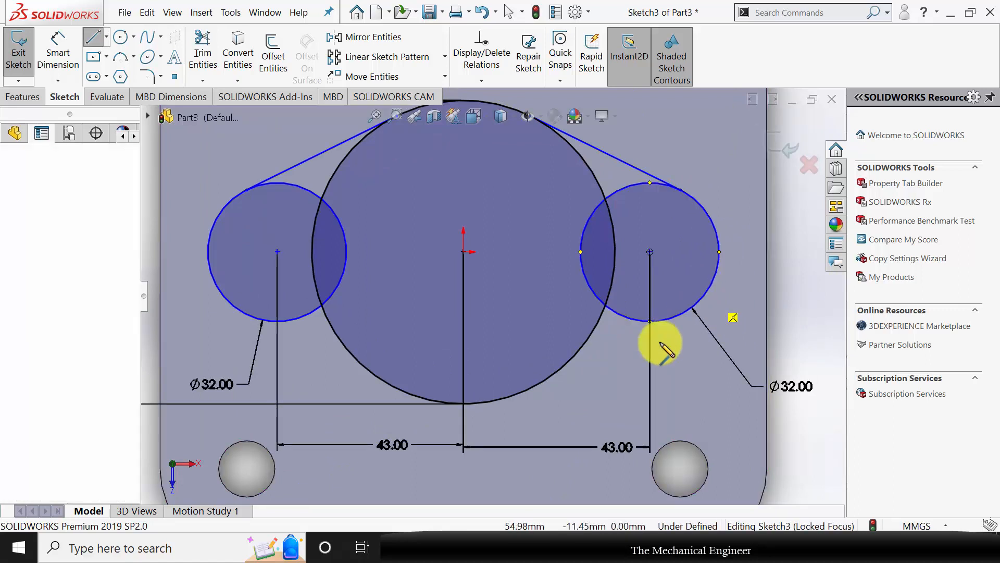
click(530, 388)
key(Escape)
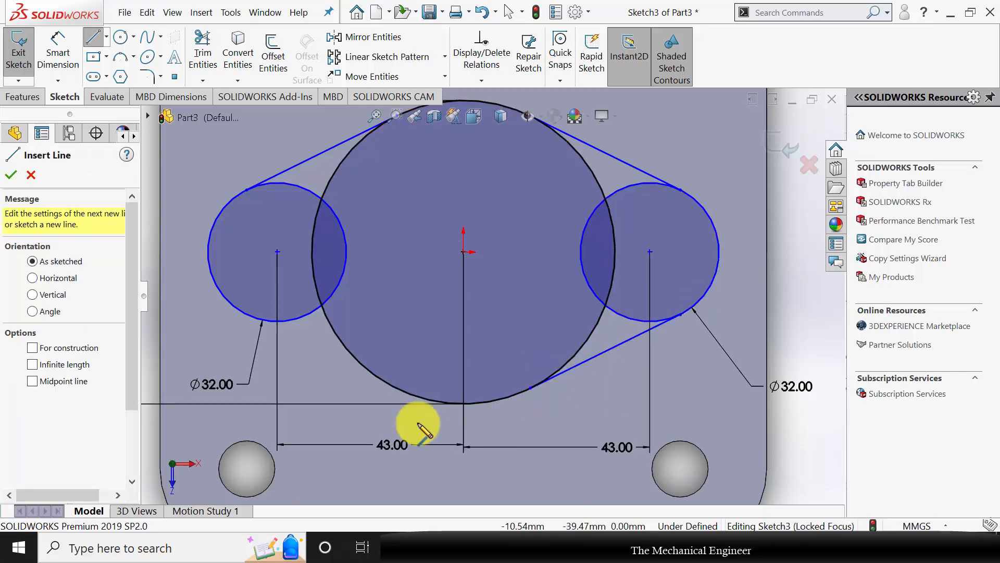
click(415, 399)
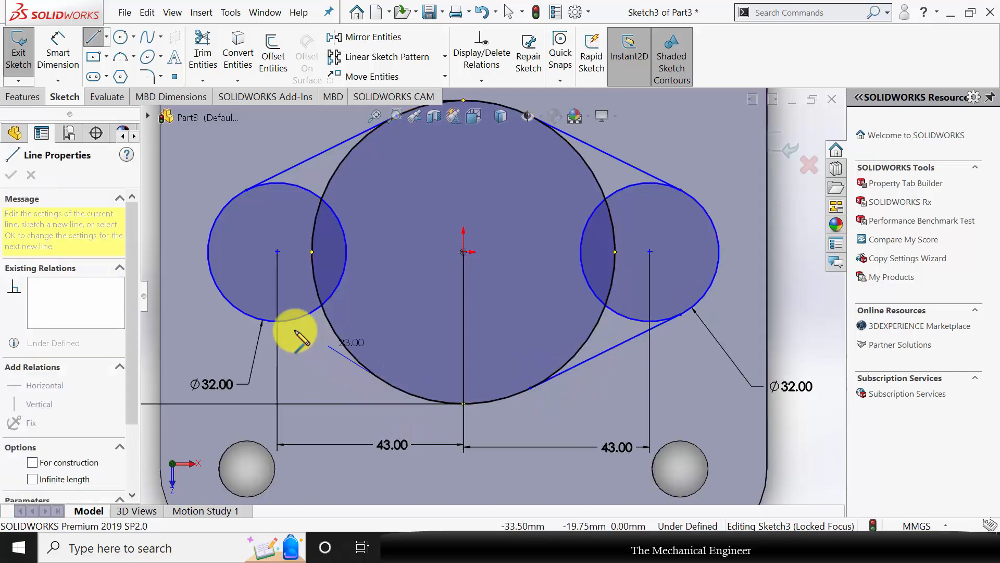
click(264, 322)
key(Escape)
key(Escape)
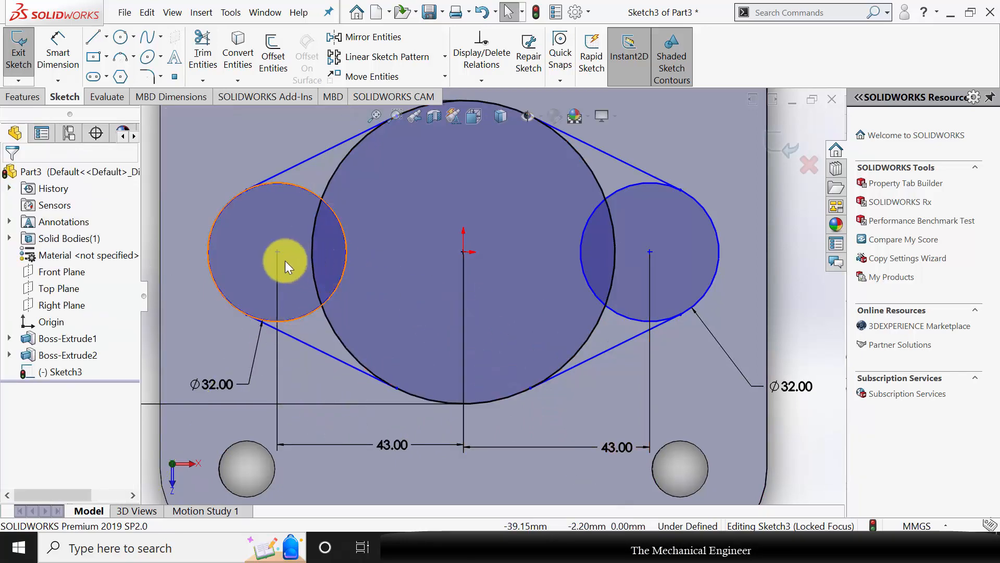
Add a horizontal relation between the centre points of the left, central and right circles.
click(276, 252)
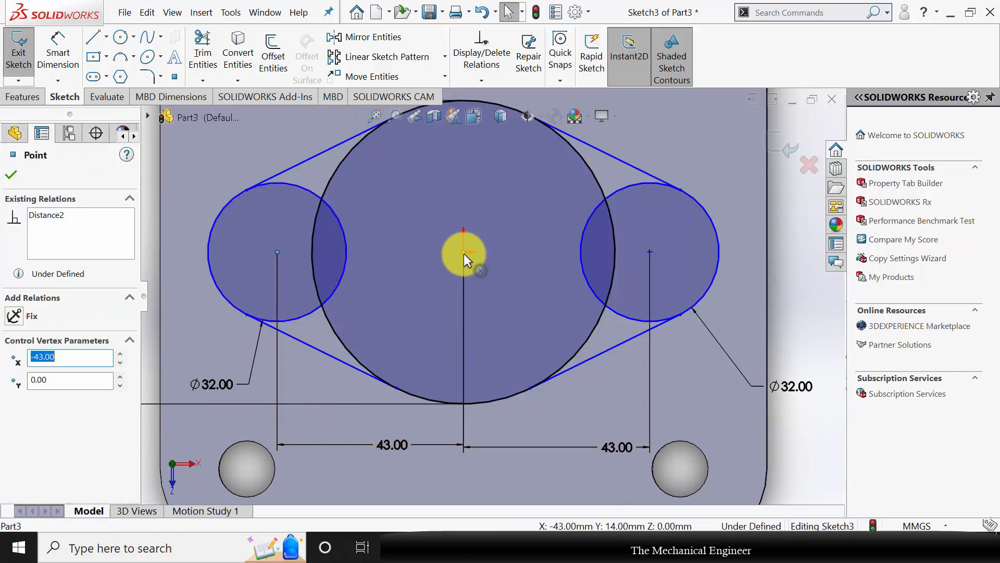
ctrl+click(463, 253)
ctrl+click(650, 253)
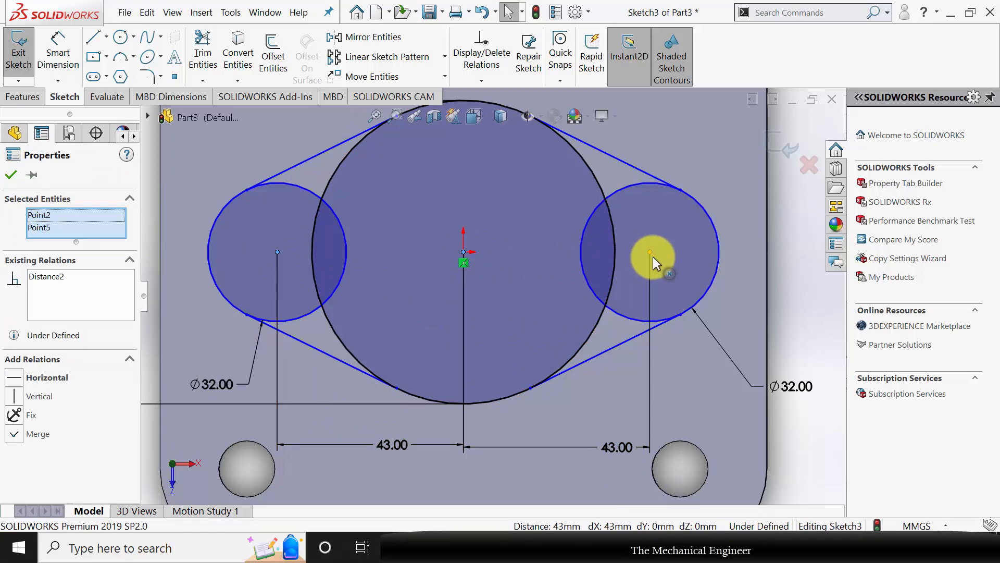
click(14, 391)
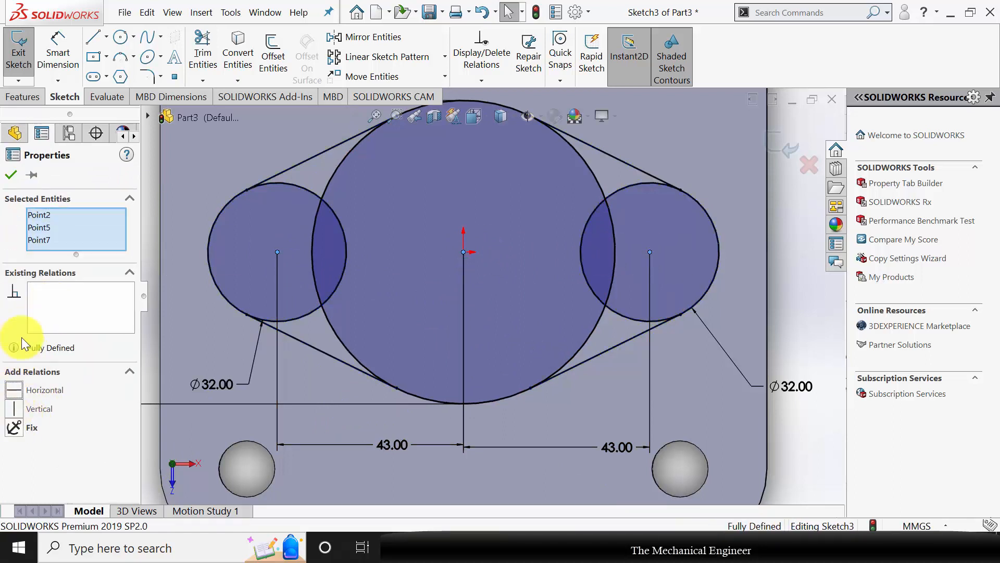
click(11, 174)
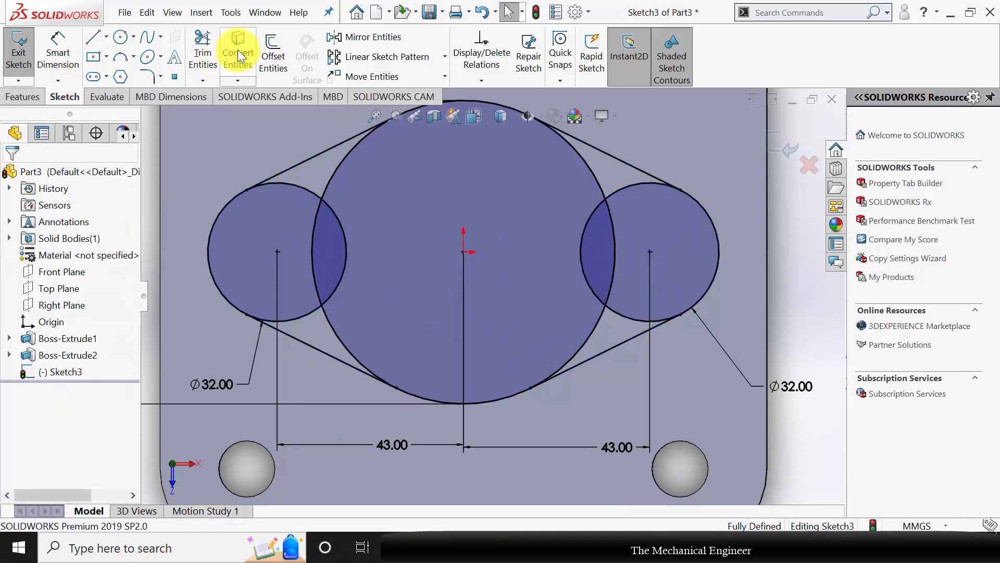
Trim away the inner arcs of the three overlapping circles, leaving only the closed outer profile of arcs and tangent lines.
click(210, 43)
drag(281, 217, 367, 194)
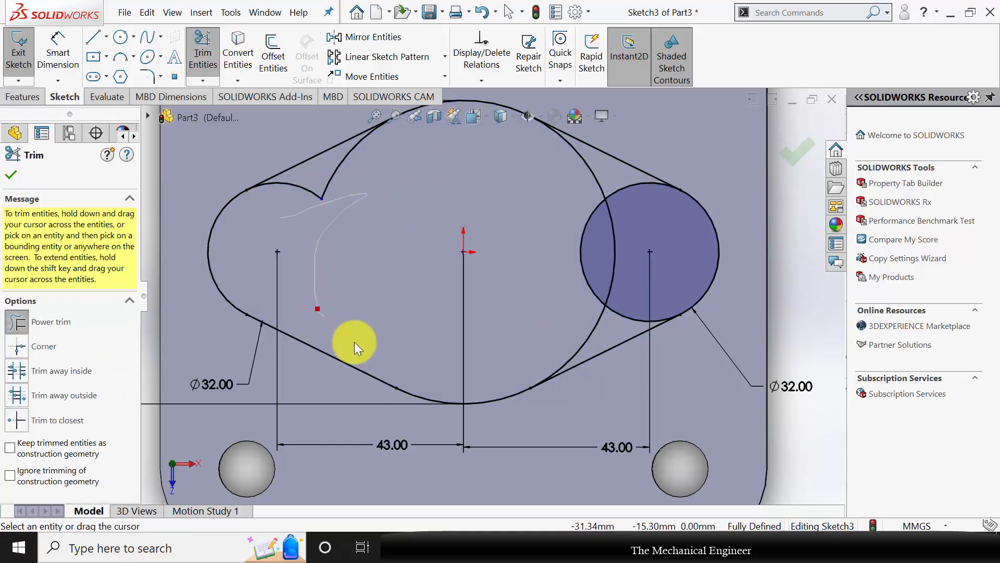
drag(613, 180, 579, 293)
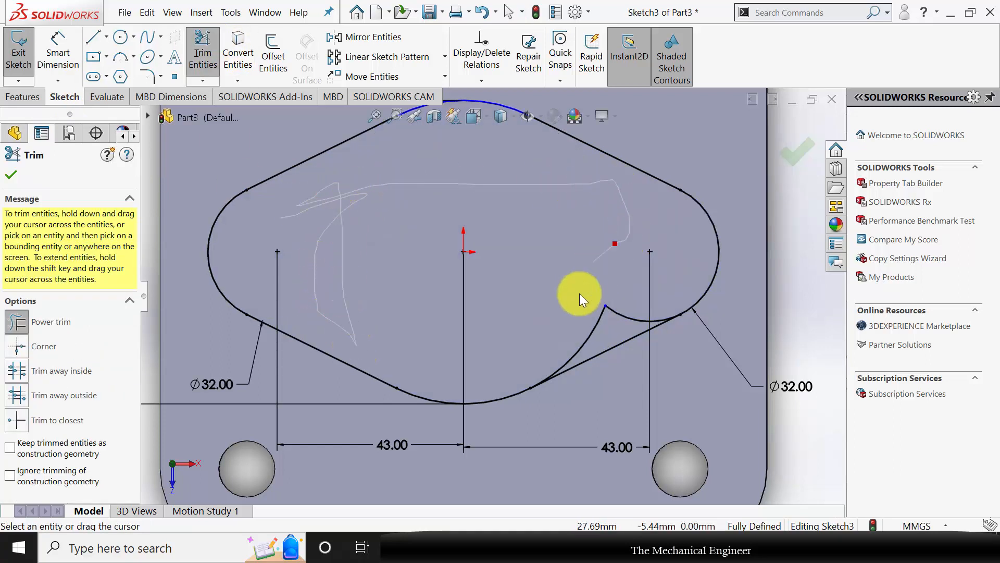
drag(584, 328, 529, 255)
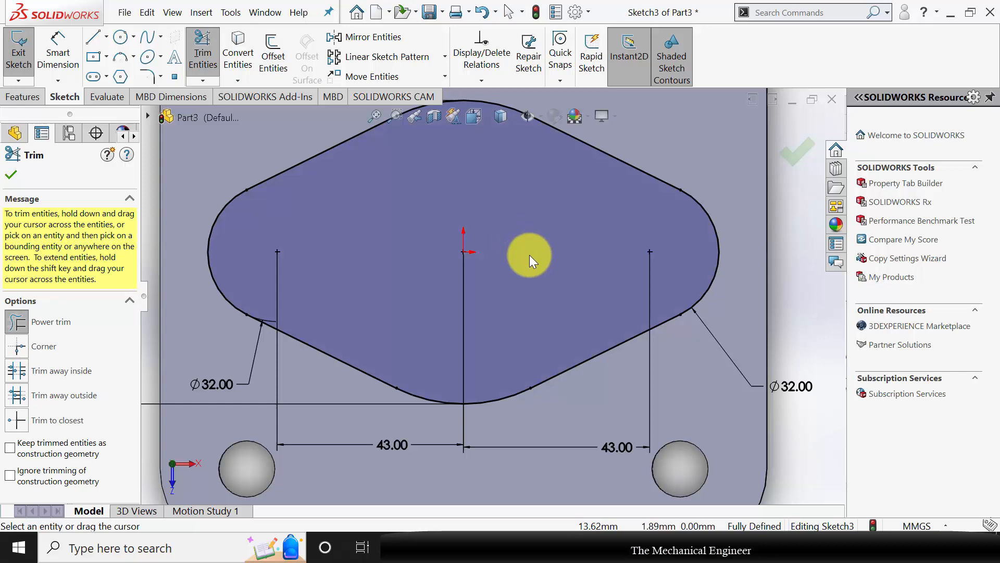
click(9, 173)
Extrude the trimmed profile upward as a blind boss with a depth of 55-14-3 (38 mm), merged with the plate.
click(24, 96)
scroll(273, 202, up, 3)
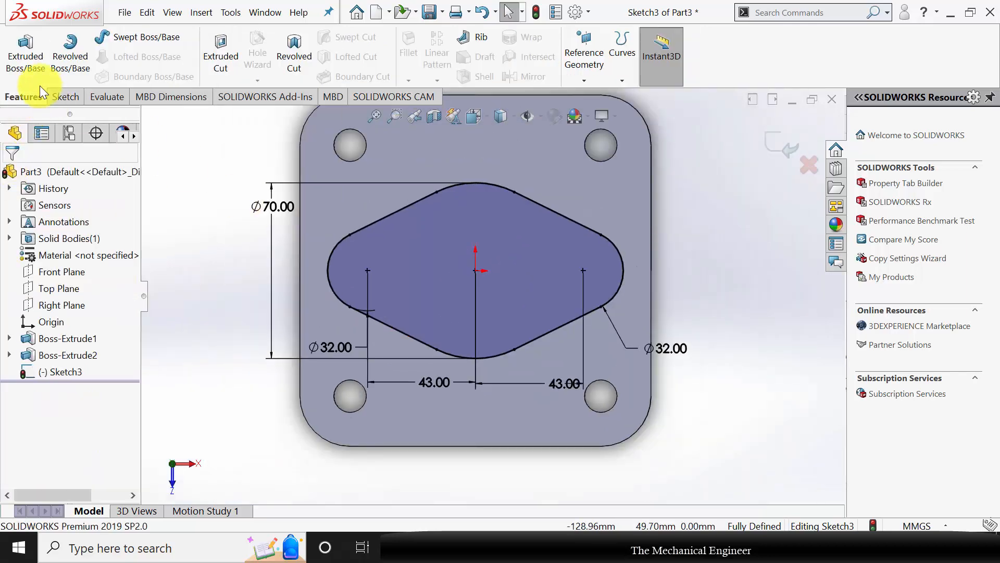
click(36, 77)
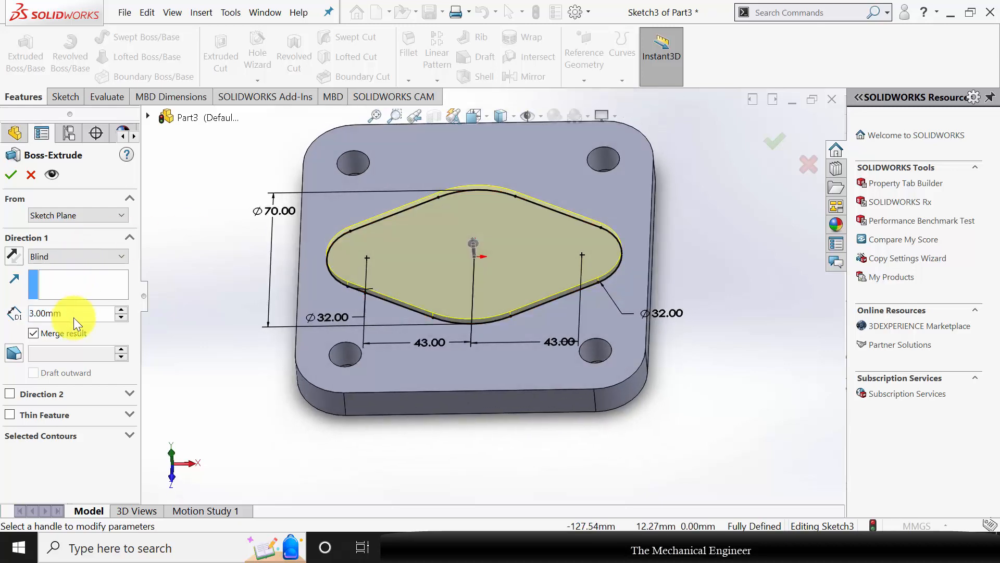
click(73, 316)
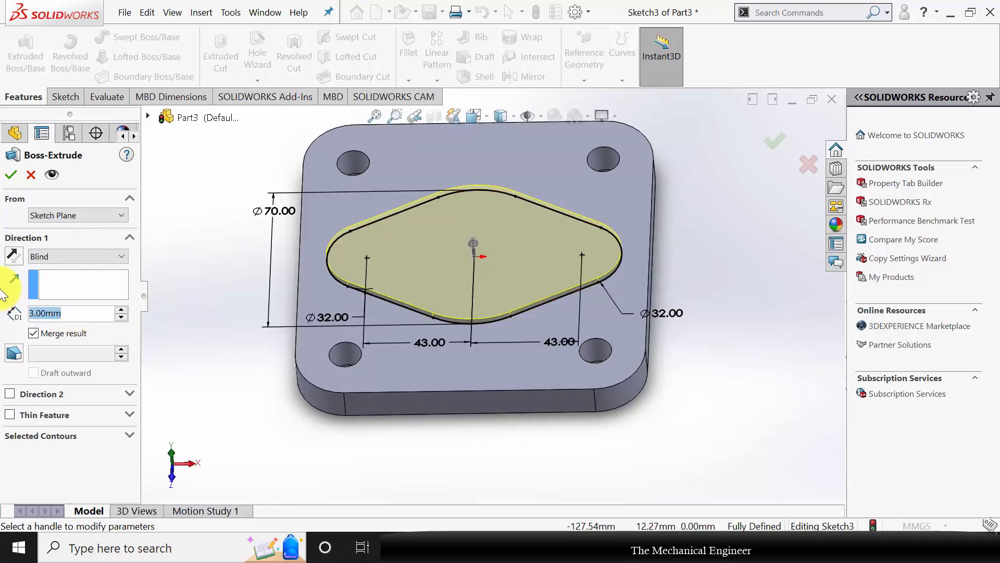
text(55-14-)
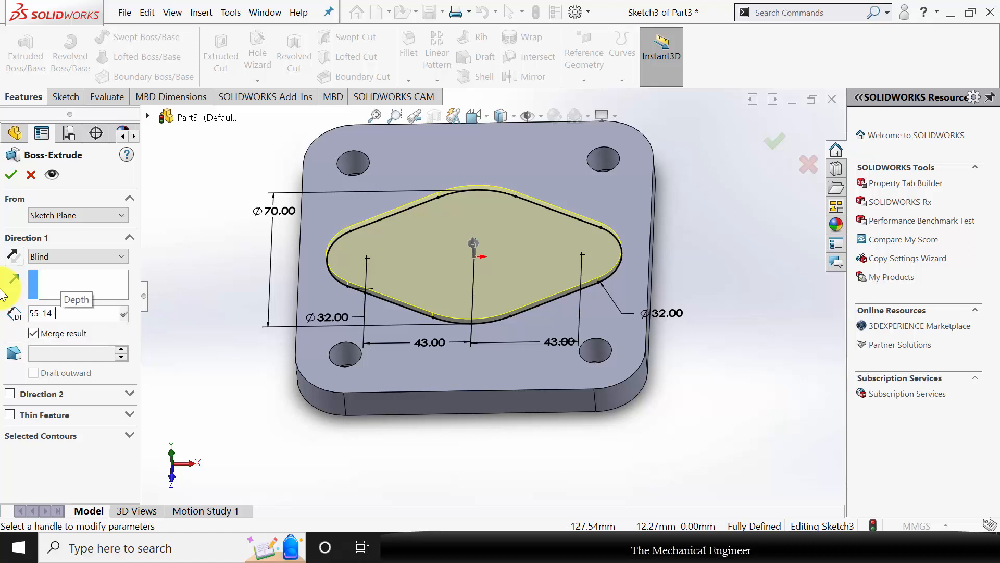
text(3)
key(Return)
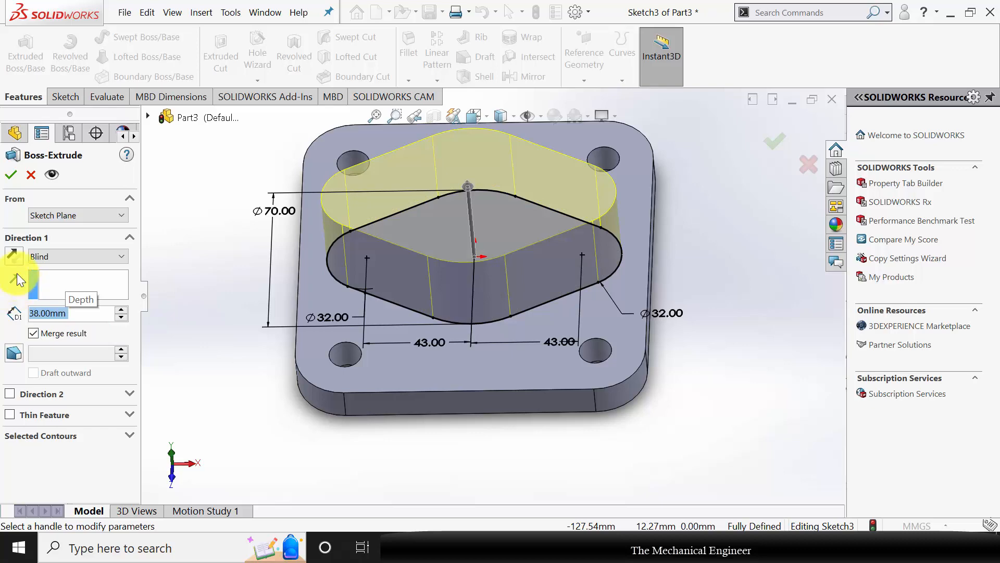
click(11, 175)
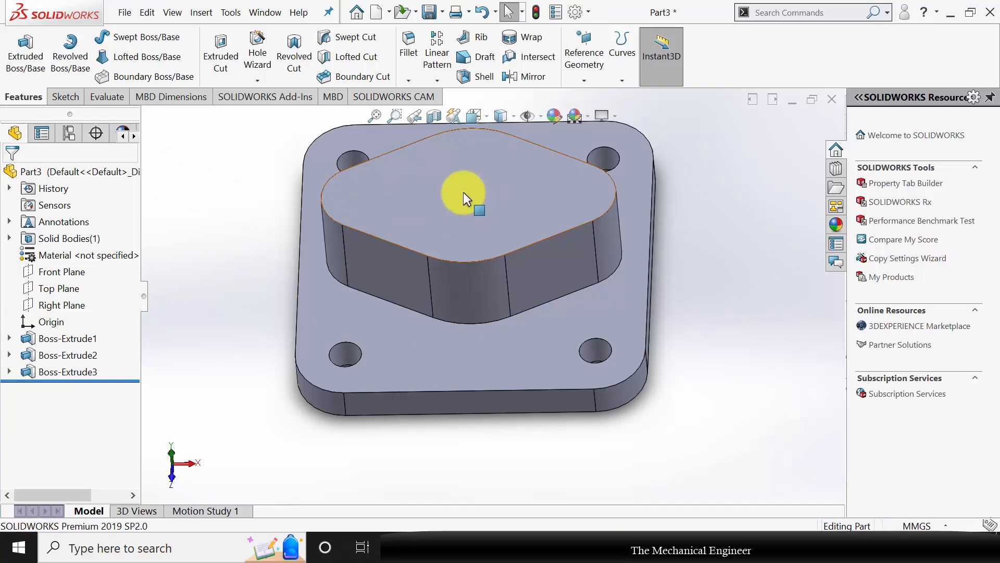
Start a sketch on the new boss's top face and draw a circle about 44 mm in diameter centred on the origin.
click(464, 192)
click(523, 164)
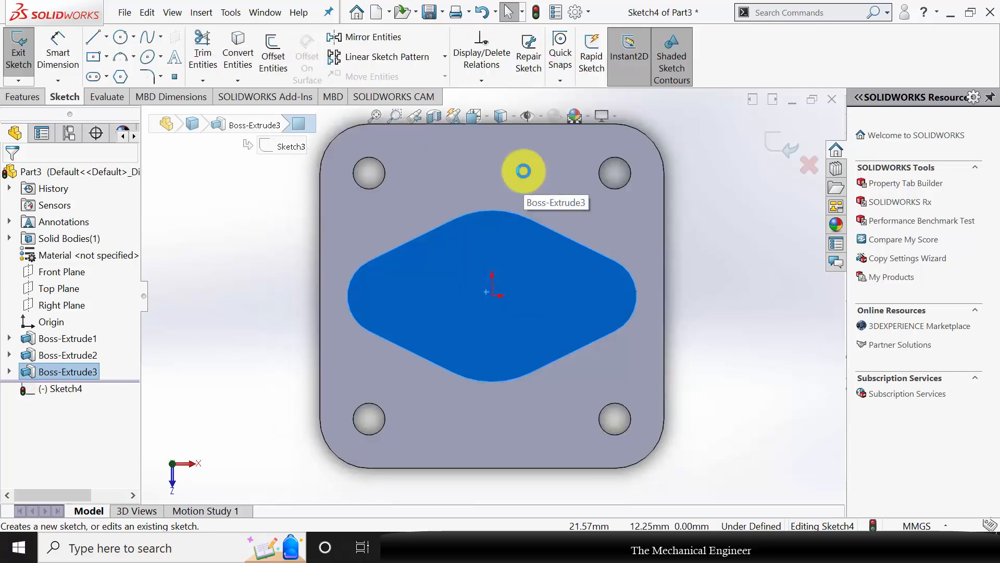
click(121, 37)
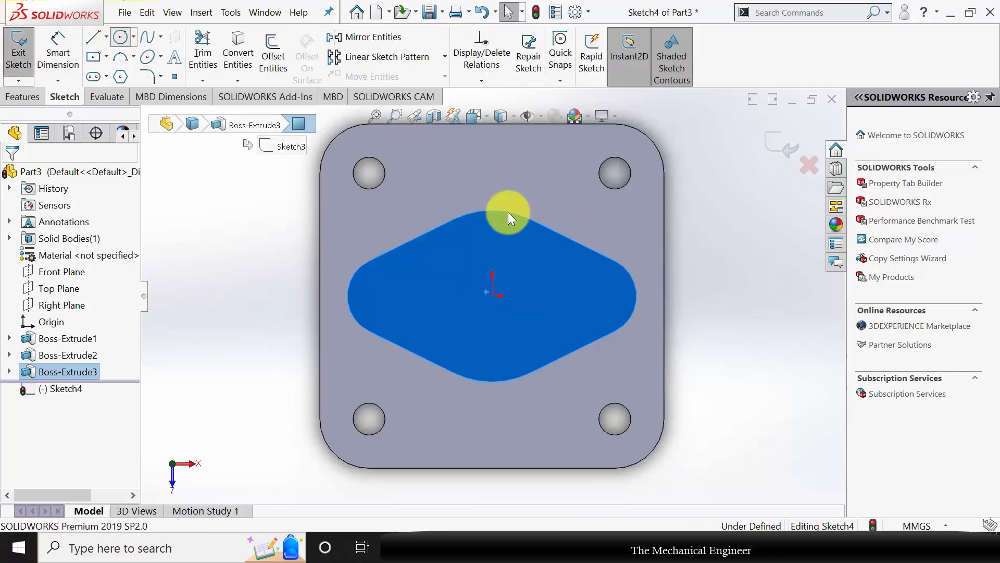
click(492, 295)
click(521, 252)
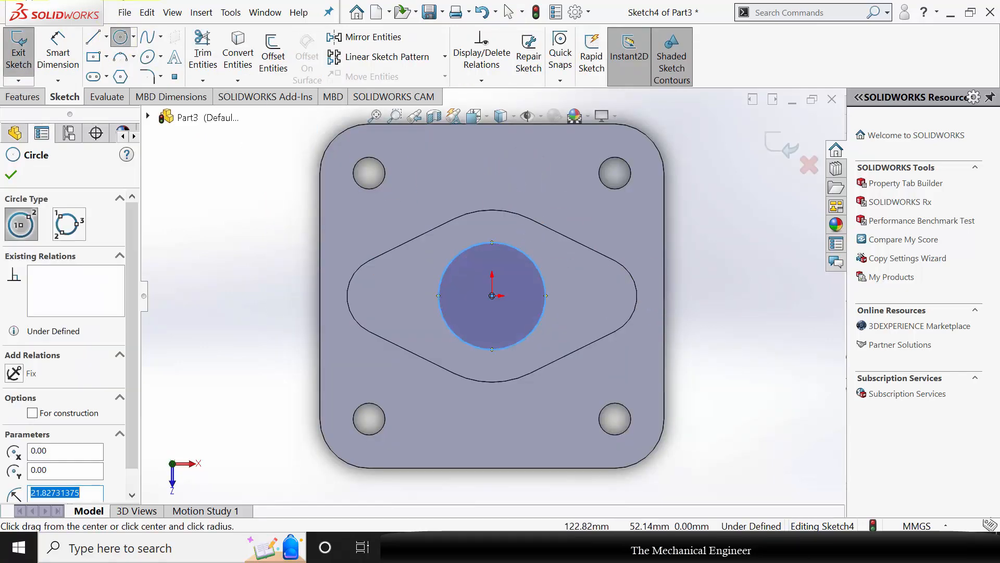
click(10, 177)
Dimension the central circle's diameter as 55 mm.
click(538, 321)
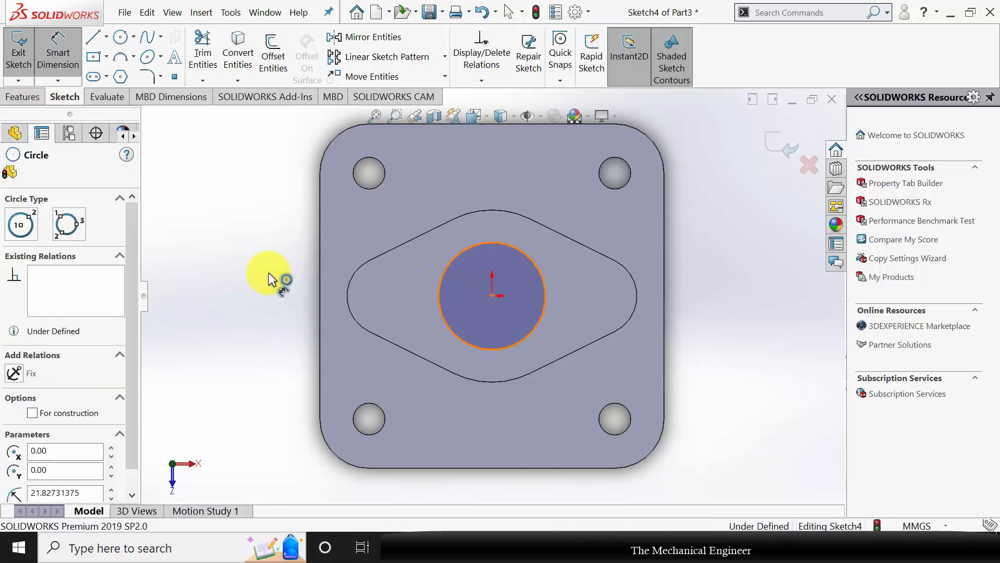
click(269, 277)
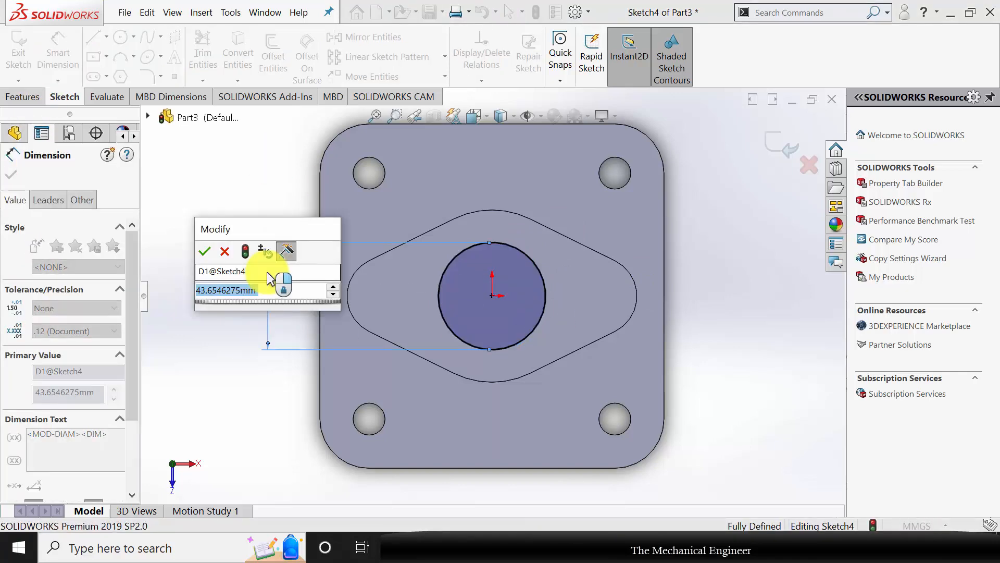
text(55)
key(Return)
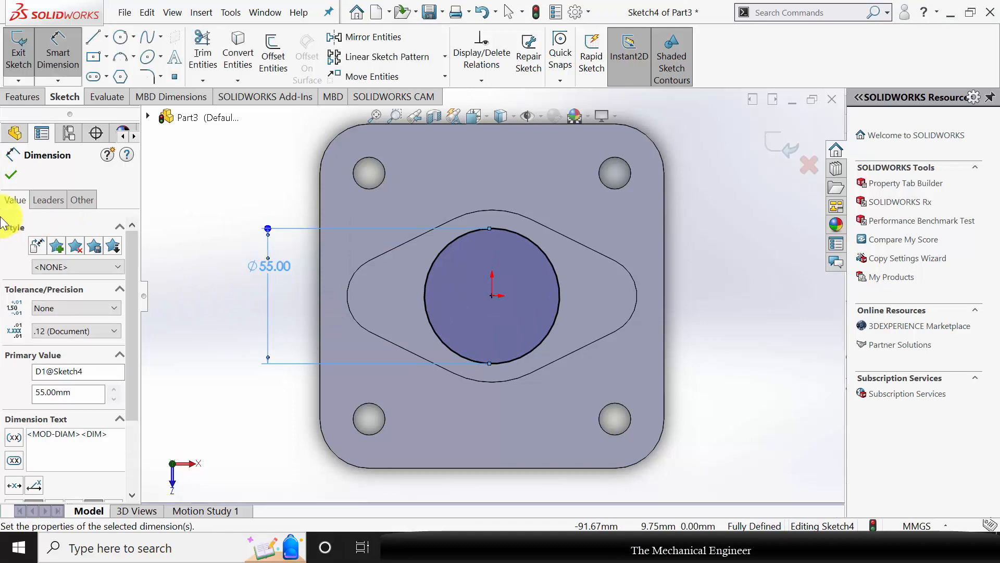
click(17, 177)
Cut-extrude the 55 mm circle all the way through the boss and plate.
click(28, 100)
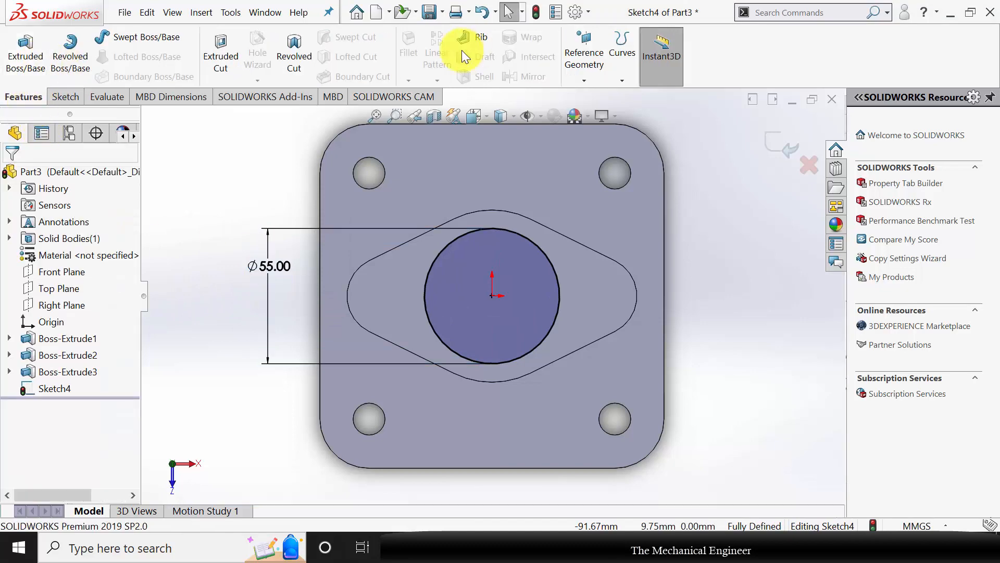
click(227, 54)
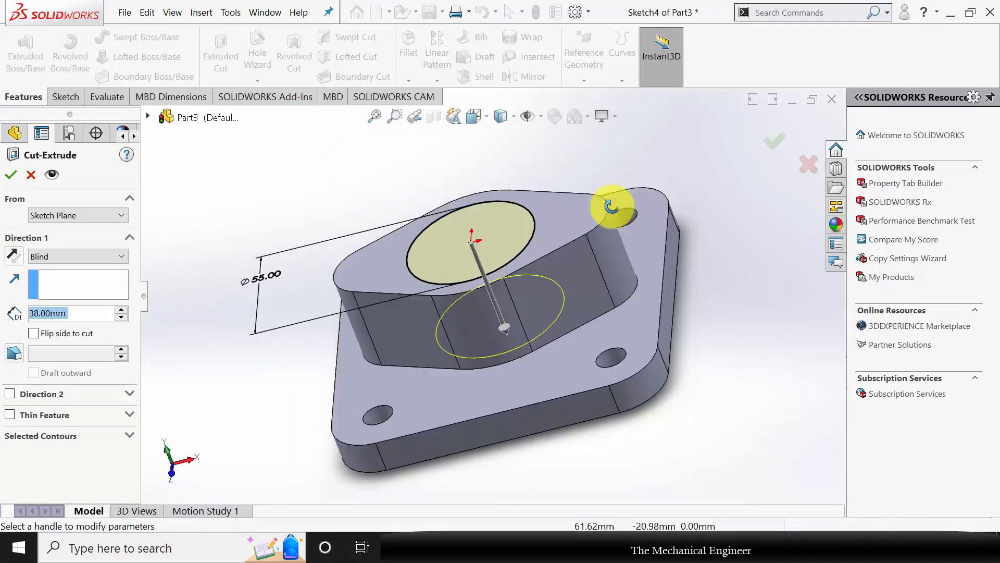
click(90, 255)
click(83, 280)
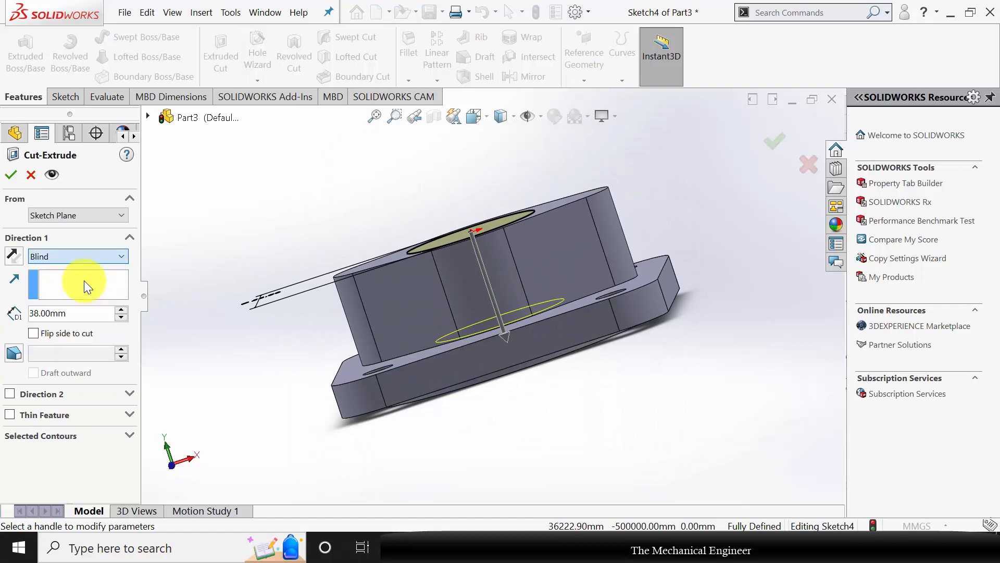
click(13, 175)
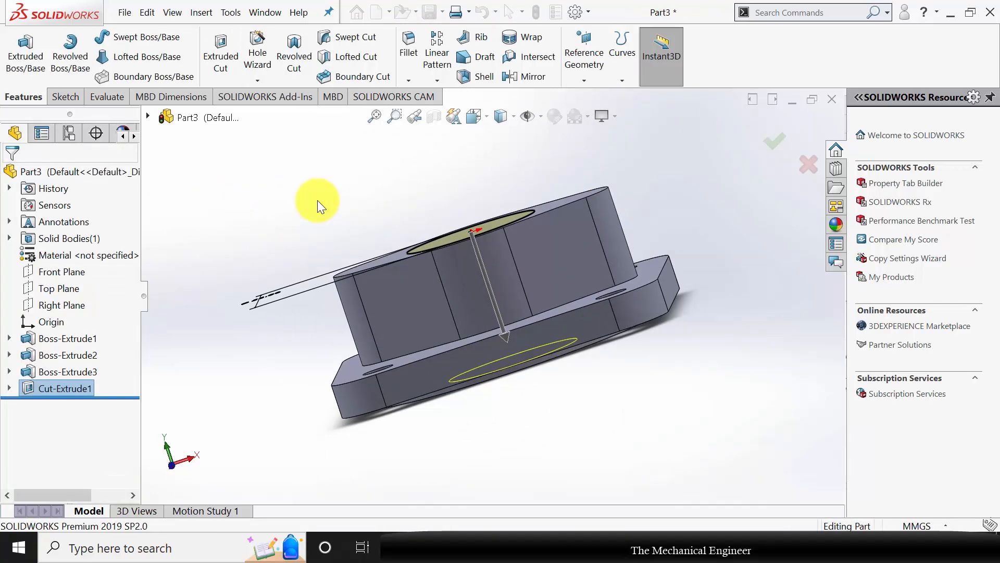
Start a sketch on the boss's top face and draw a circle about 8 mm in diameter in its left lobe, level with the origin.
middle_drag(411, 230, 489, 299)
click(579, 220)
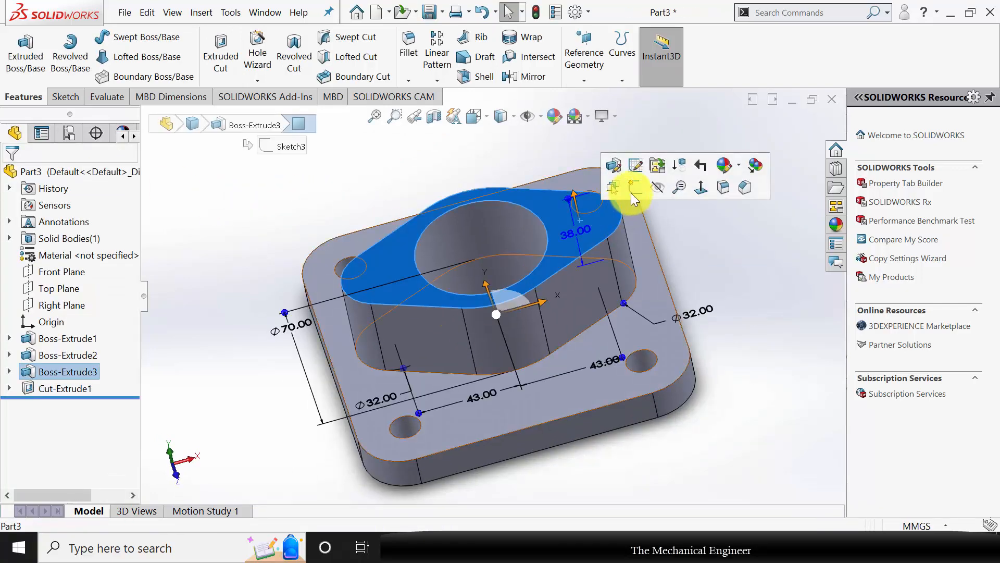
click(633, 192)
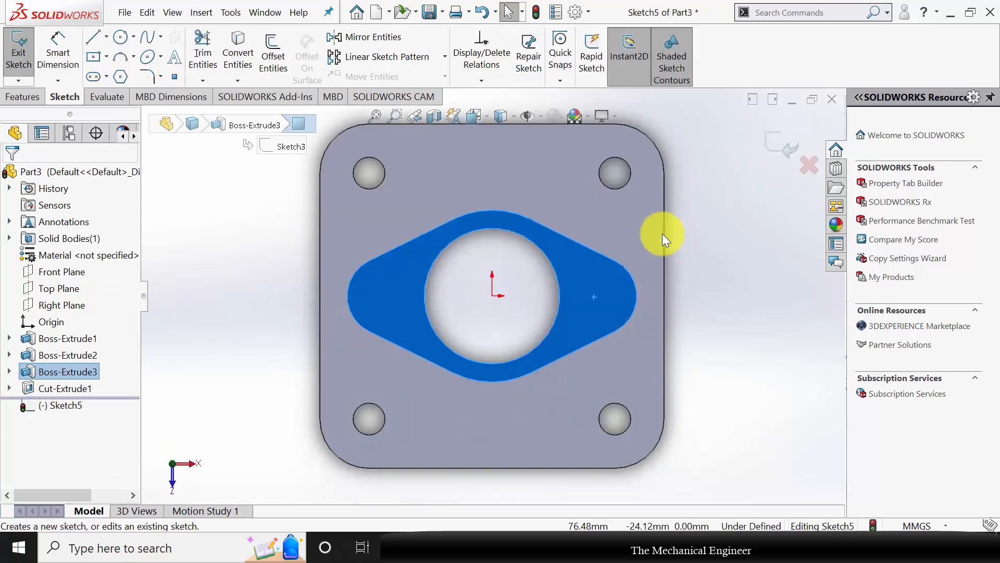
click(115, 45)
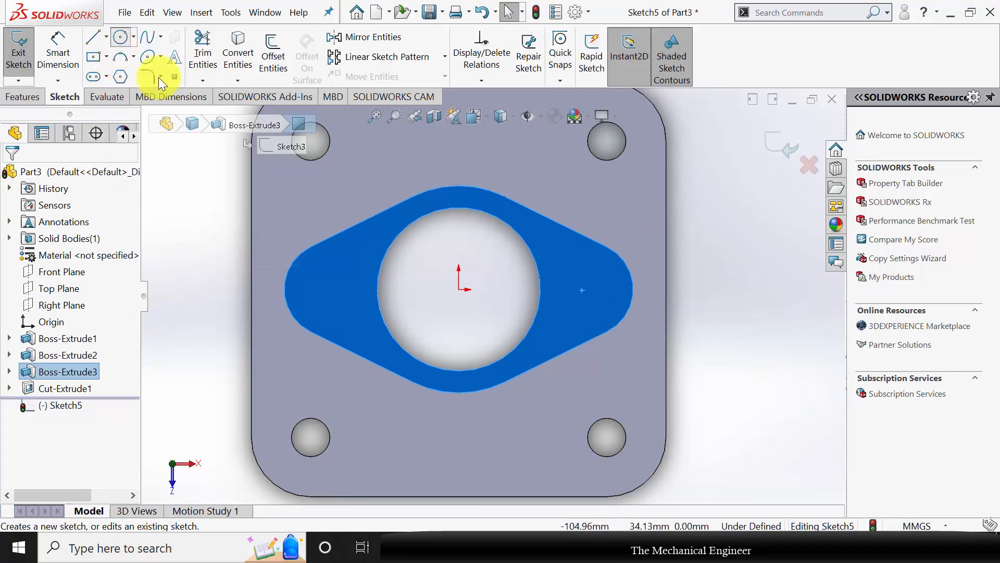
drag(324, 289, 336, 290)
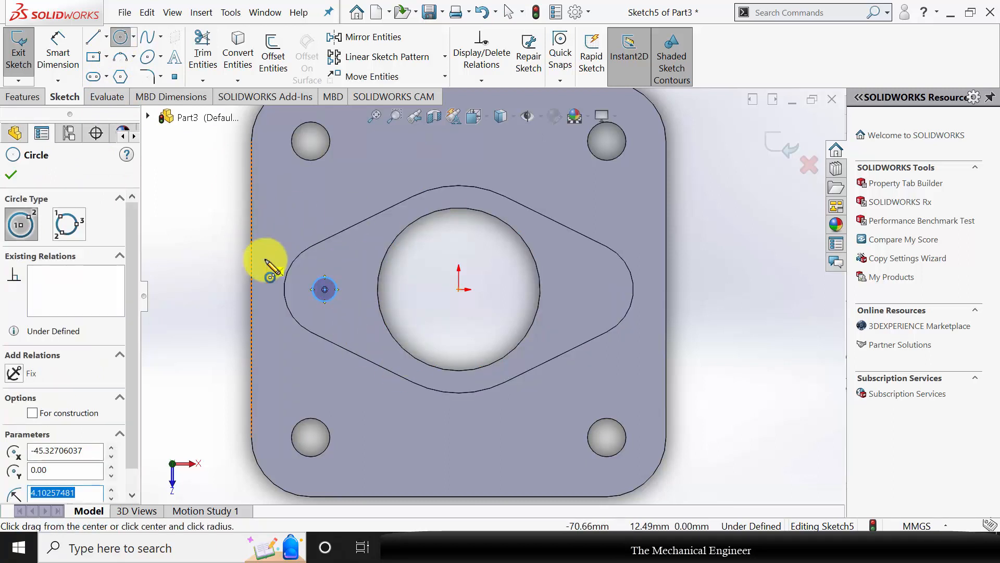
click(11, 175)
Dimension the small left circle's diameter as 12 mm.
click(65, 55)
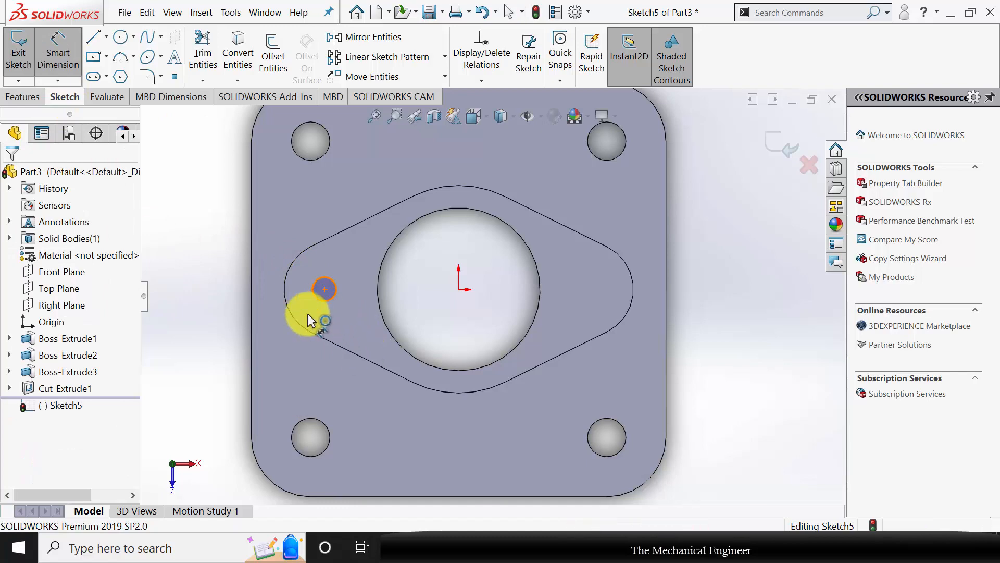
click(316, 297)
click(215, 290)
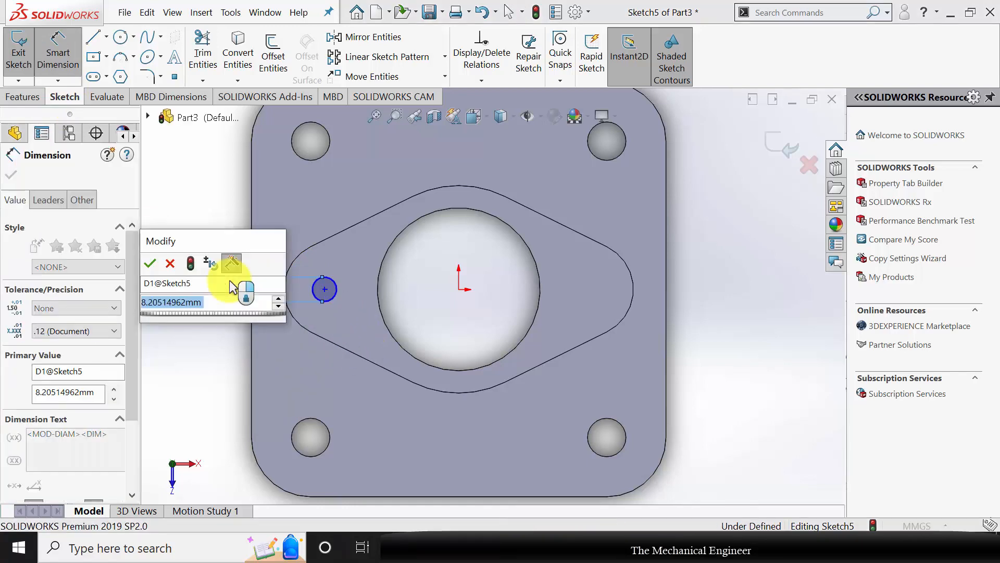
text(12)
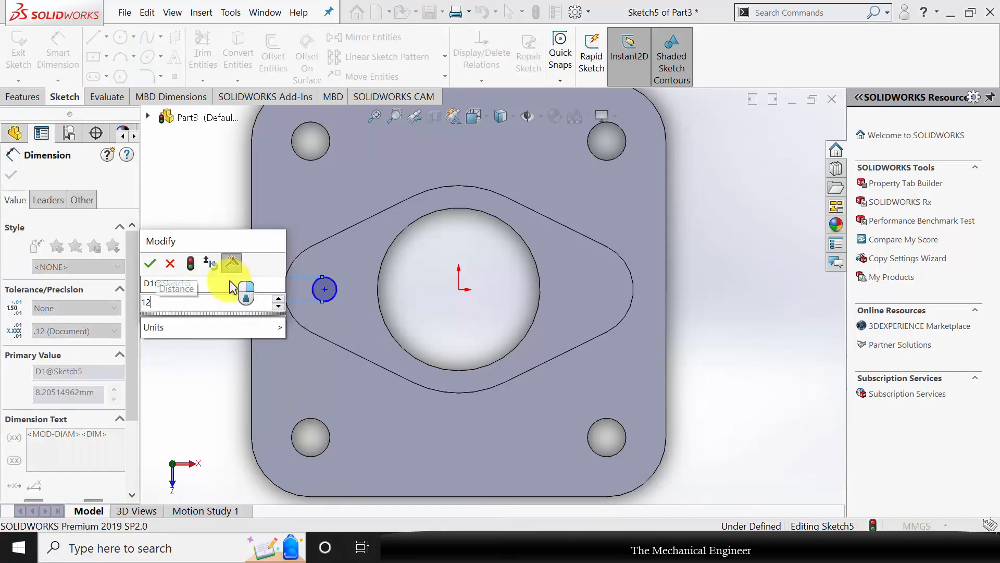
key(Return)
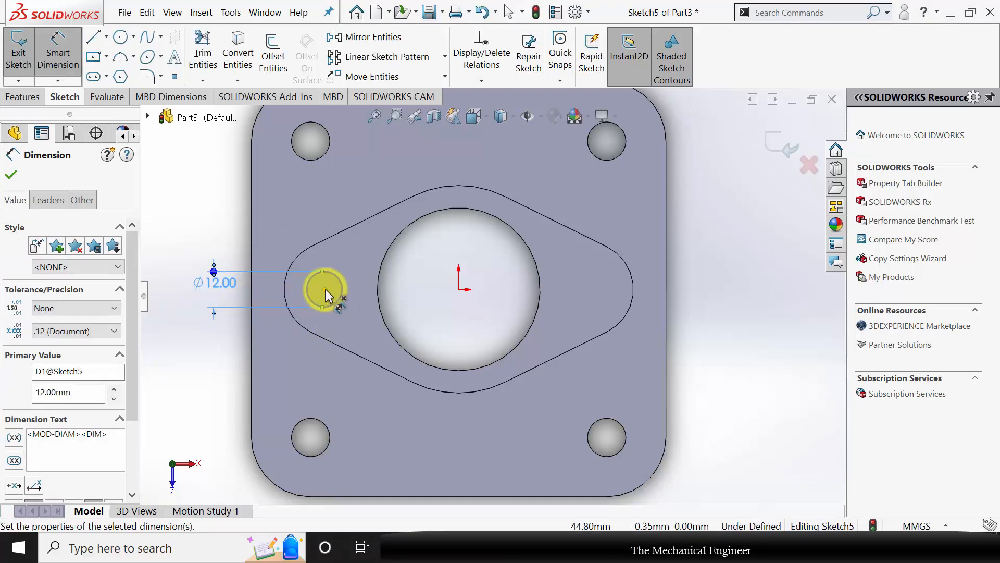
Dimension the horizontal distance from the small circle's centre to the origin as 86/2 (43 mm).
click(324, 289)
click(458, 289)
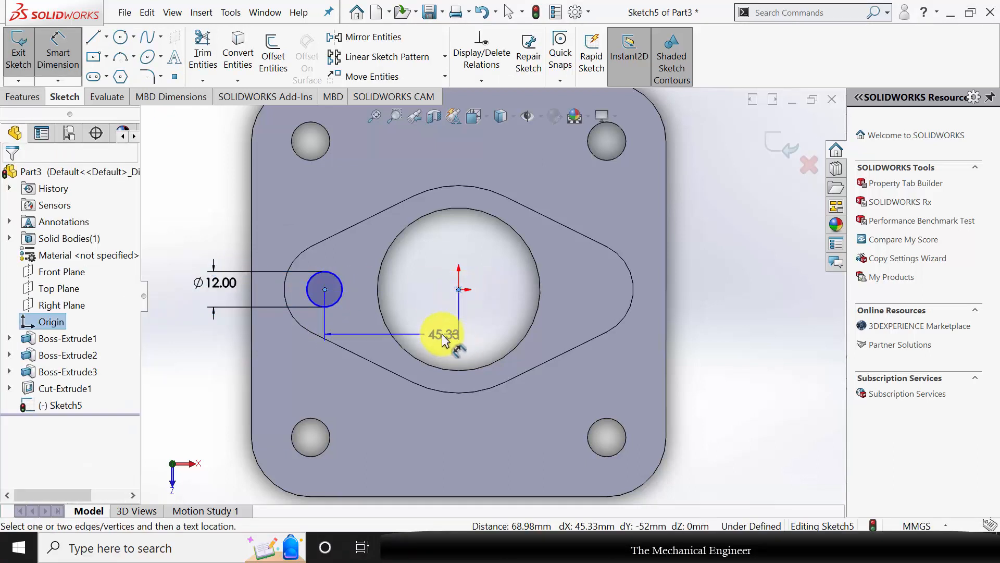
click(436, 322)
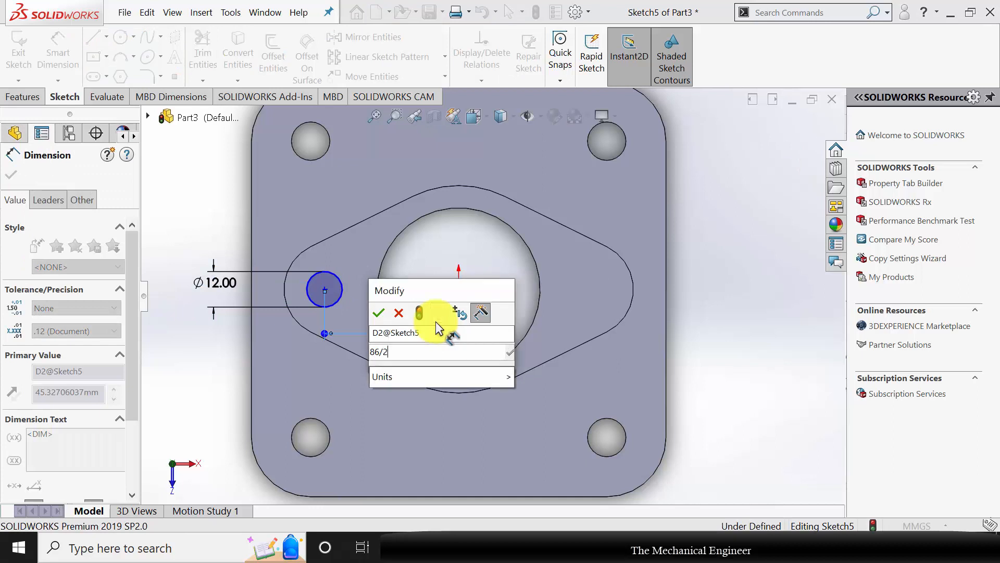
key(Return)
click(11, 174)
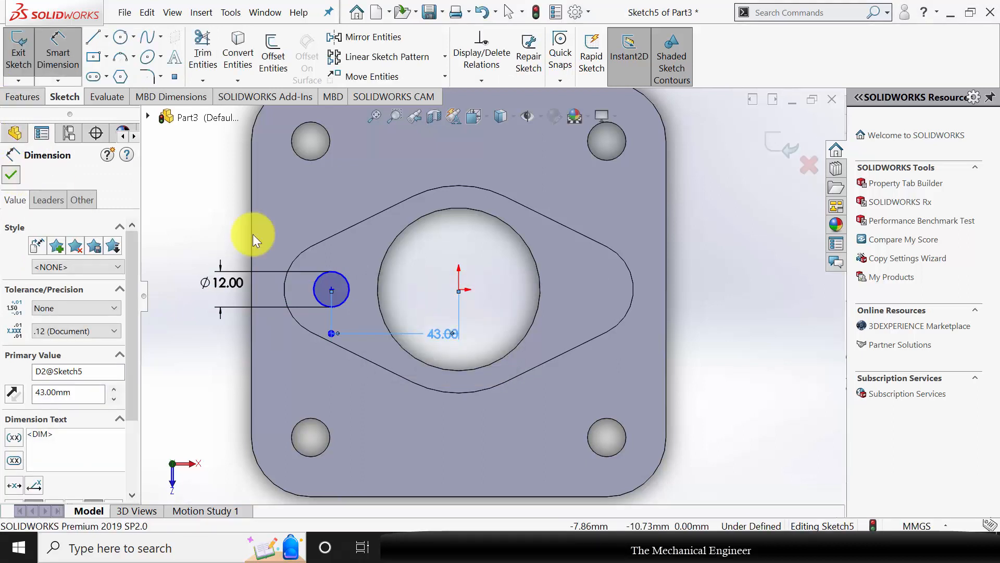
Add a horizontal relation between the small circle's centre and the origin.
click(332, 289)
ctrl+click(460, 288)
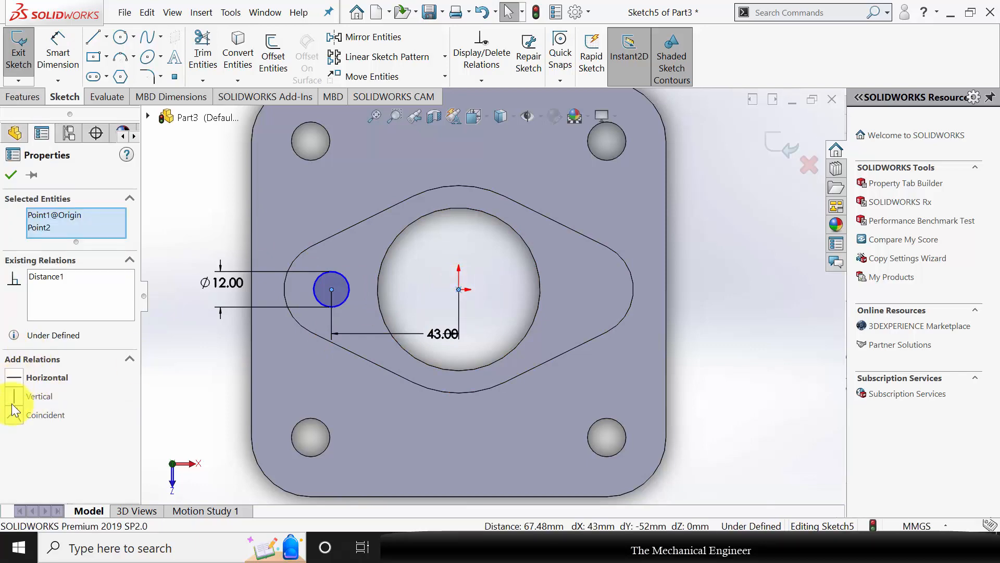
click(18, 377)
click(10, 174)
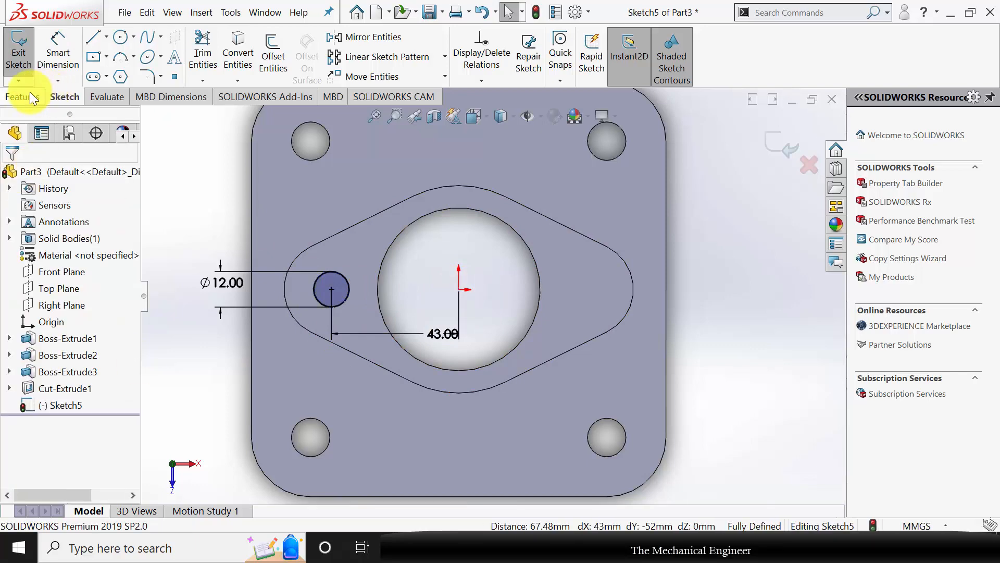
Extrude-cut the 12 mm circle in the top boss's left lobe as a blind hole 21 mm deep.
click(23, 96)
click(221, 65)
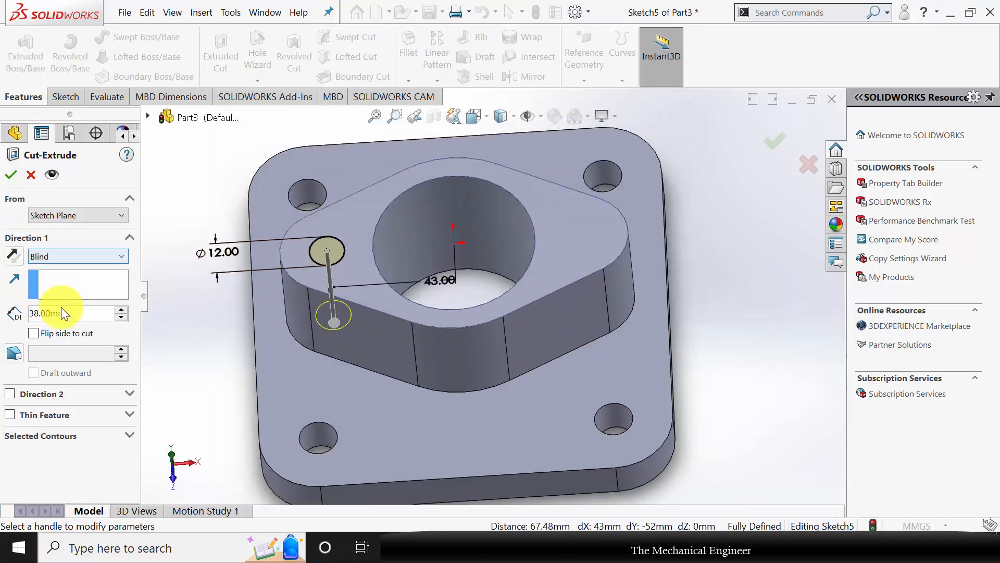
drag(76, 316, 7, 313)
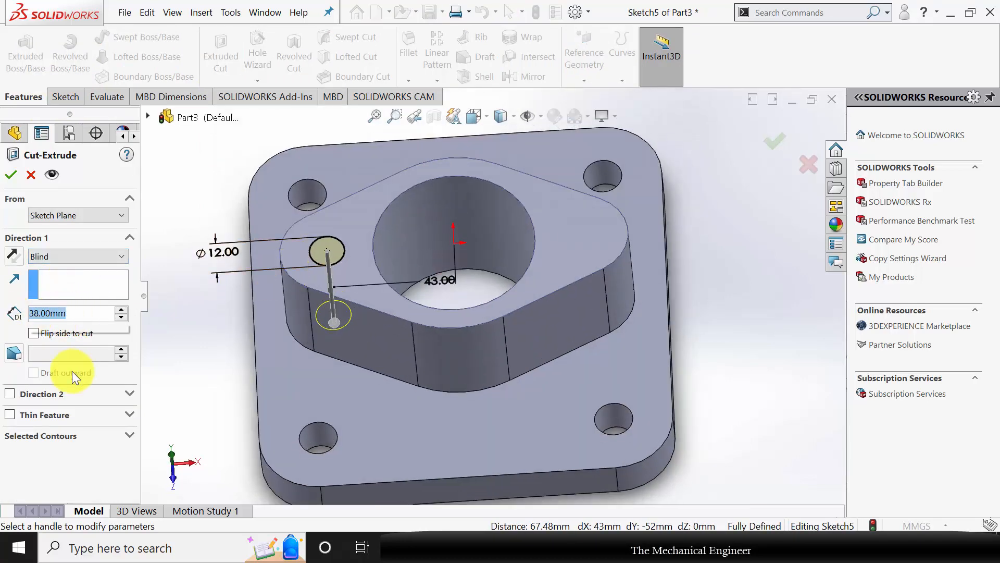
text(21)
key(Return)
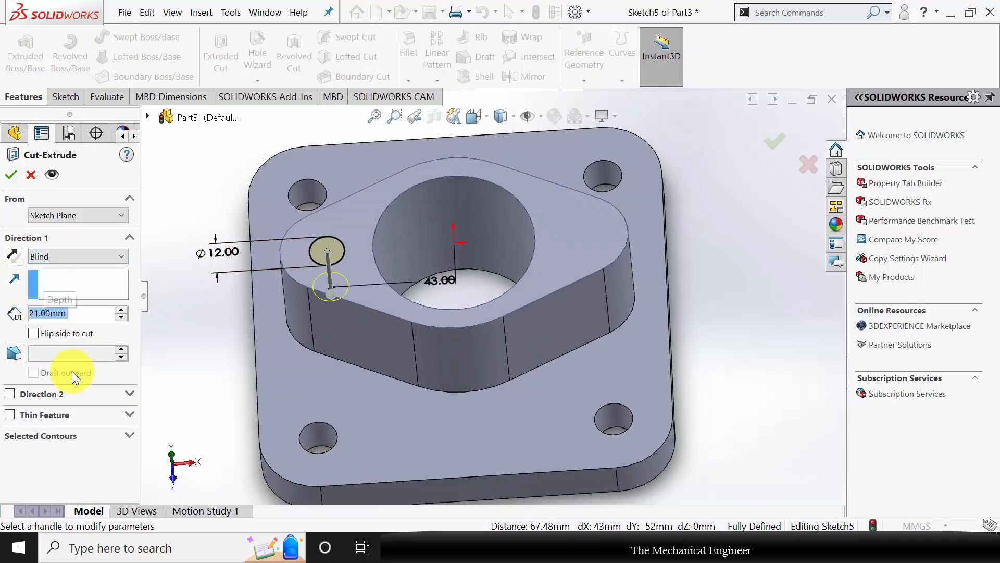
click(10, 176)
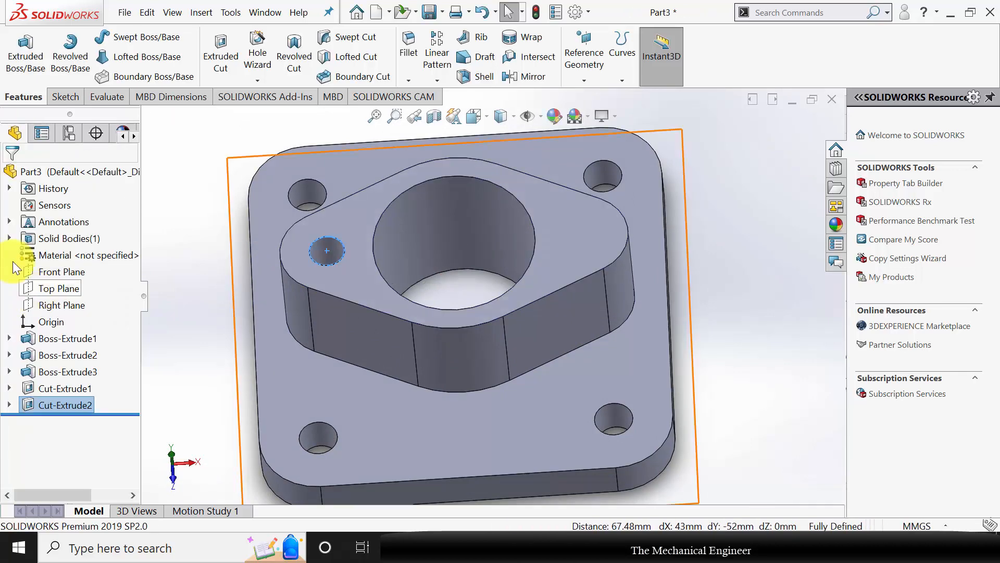
Start a thread from the blind hole's top edge and set its end condition to Up To Selection at the hole's bottom face.
click(266, 82)
click(290, 136)
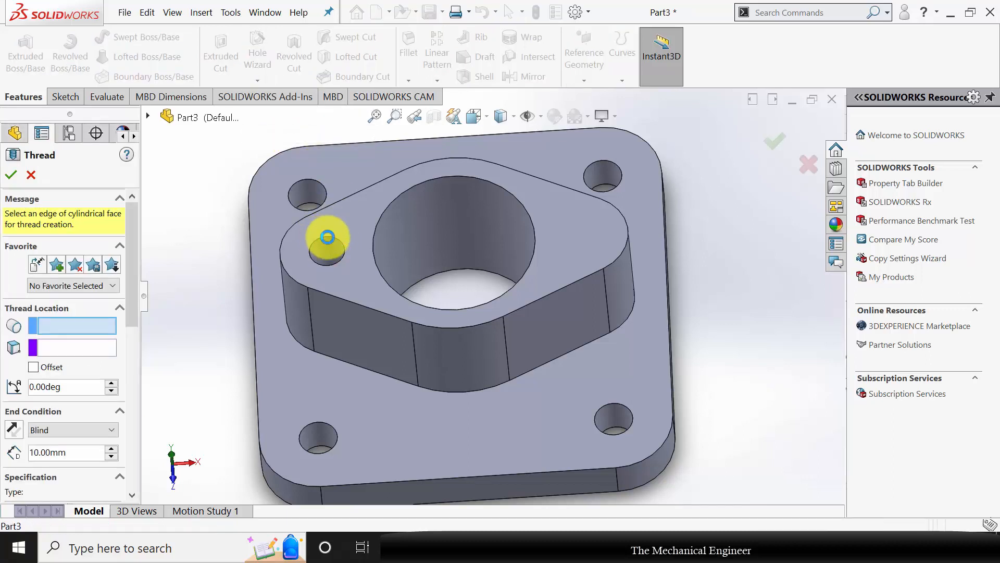
click(339, 237)
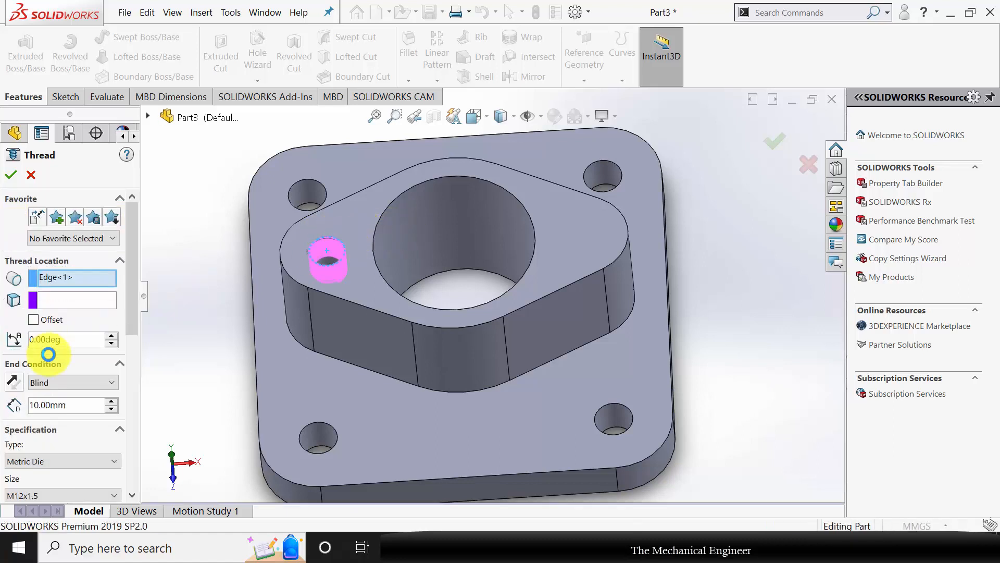
click(63, 383)
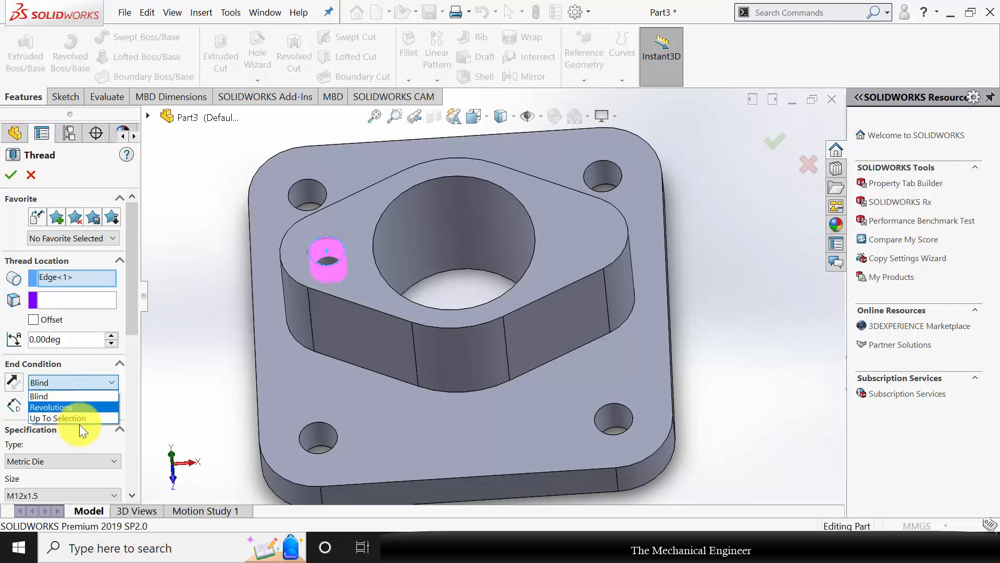
click(74, 418)
middle_drag(183, 327, 358, 330)
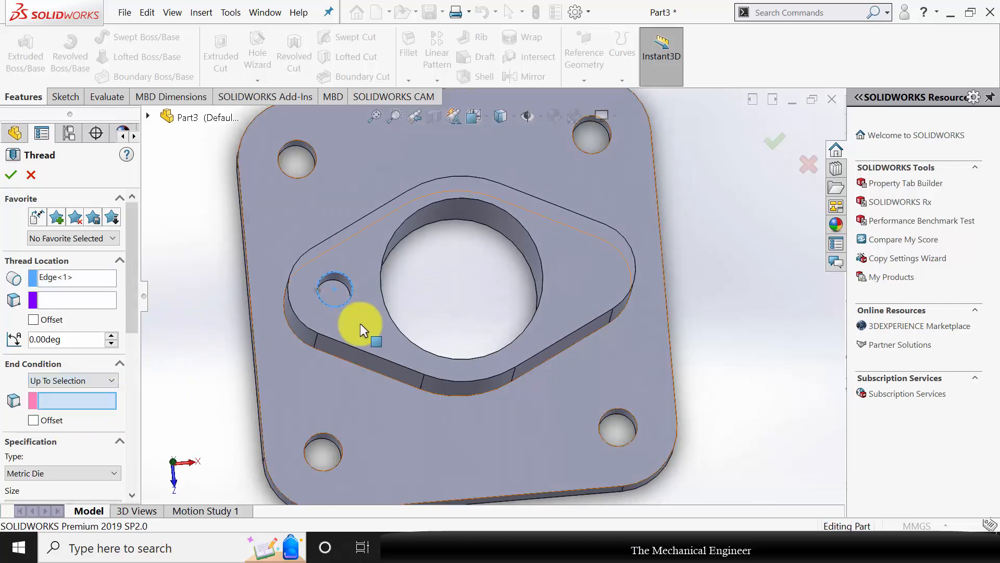
click(336, 294)
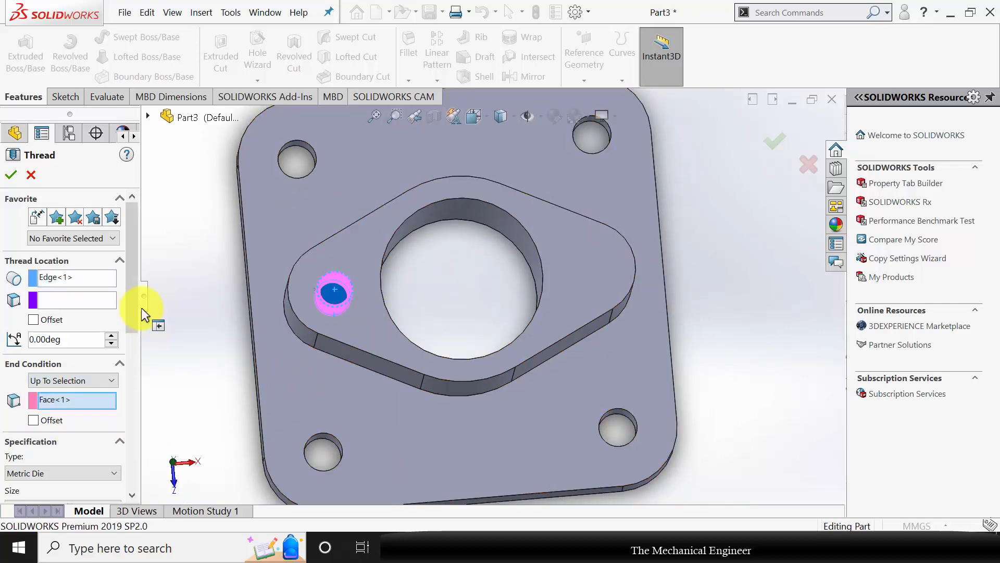
Trim the thread with its start and end faces, use the Extrude thread method, and create the thread.
drag(132, 274, 138, 416)
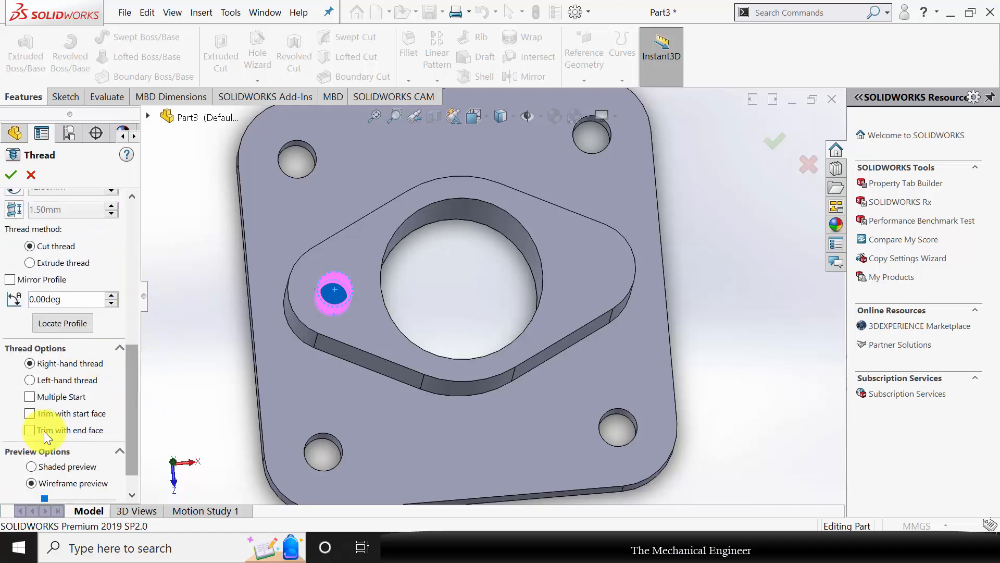
click(42, 414)
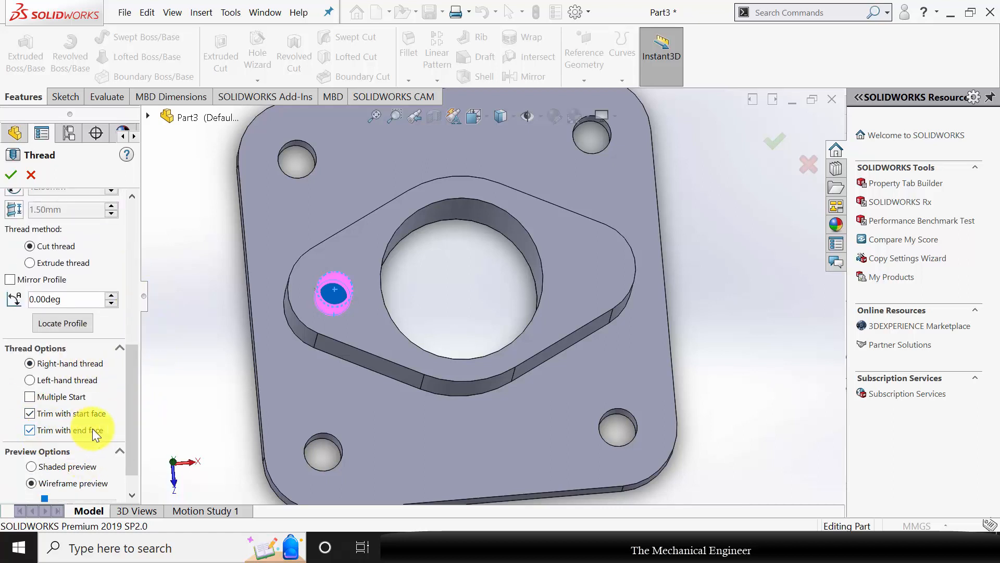
click(43, 261)
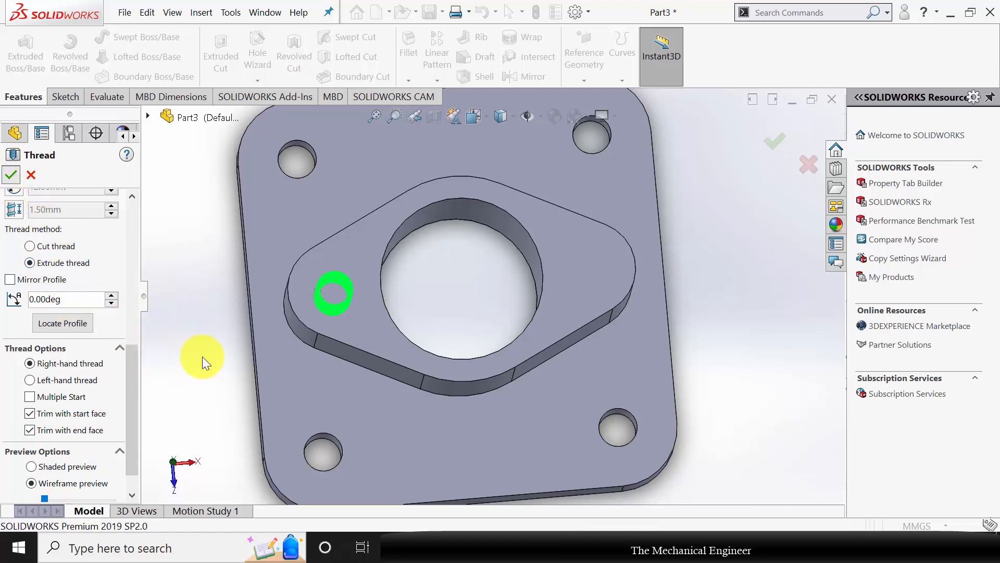
key(Return)
Start a linear pattern in the direction of the plate's straight front edge with a spacing of 86 mm.
middle_drag(230, 367, 219, 330)
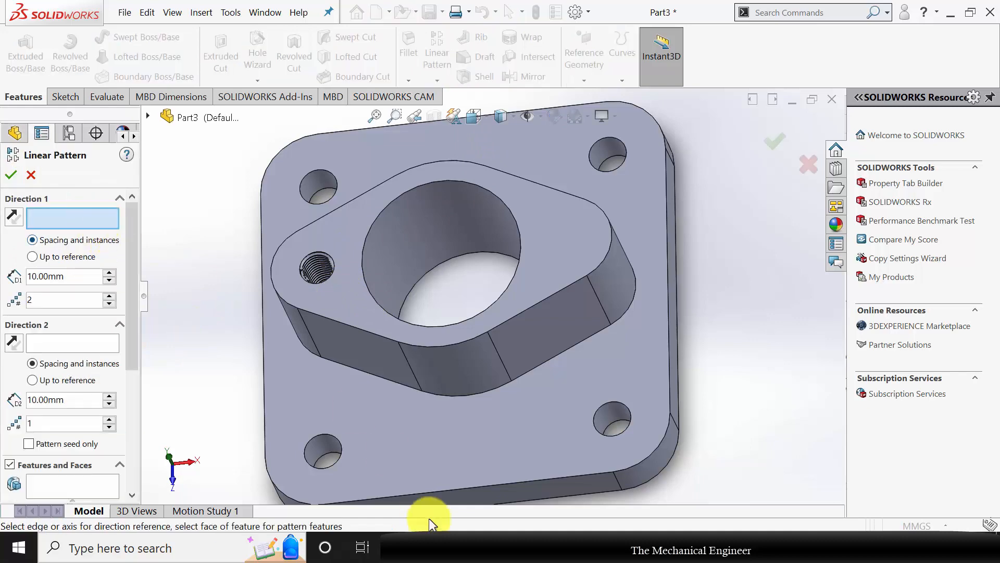
click(436, 492)
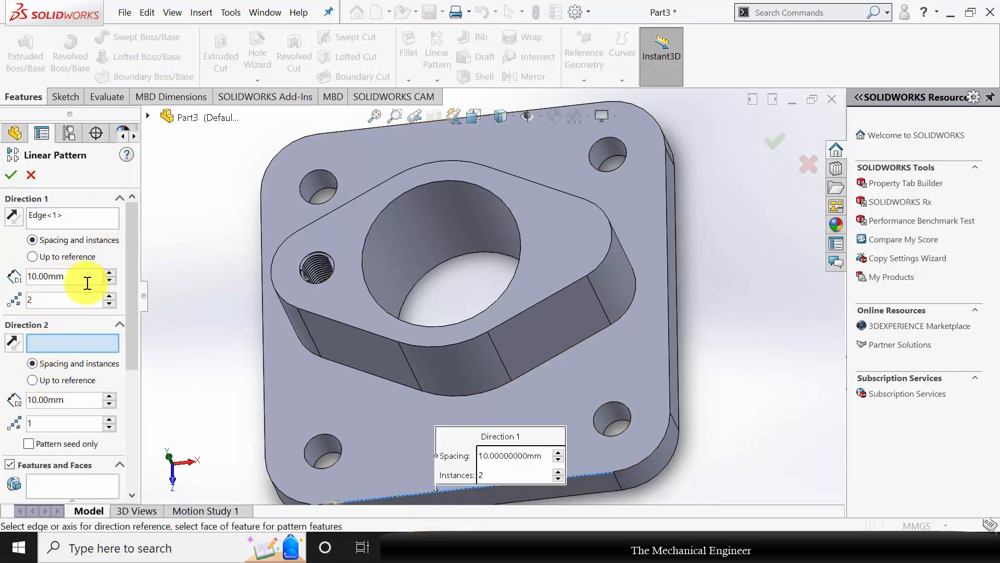
drag(83, 278, 3, 268)
text(86)
key(Return)
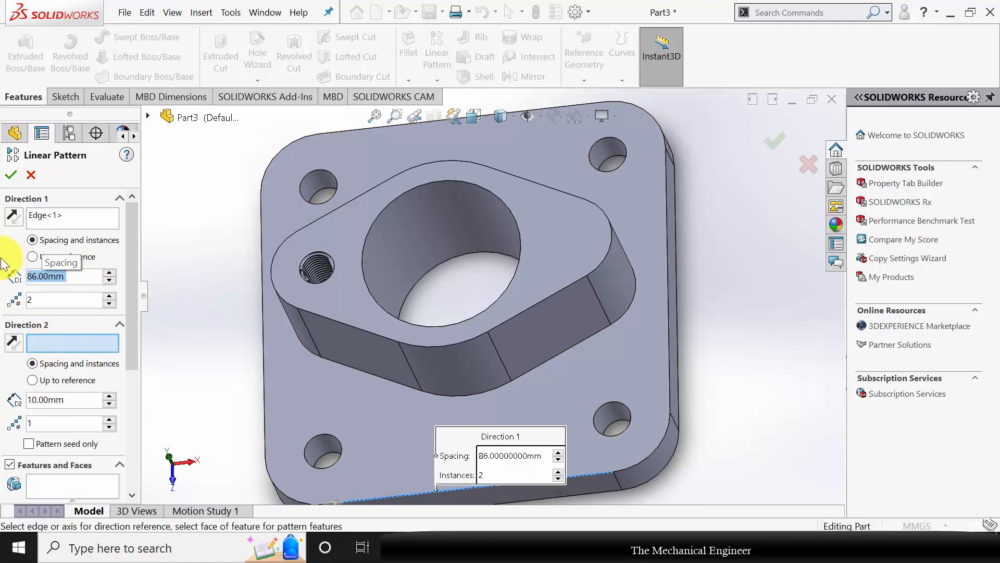
Complete the linear pattern using Cut-Extrude2 and Thread1 as the features to repeat along the selected plate edge.
click(77, 485)
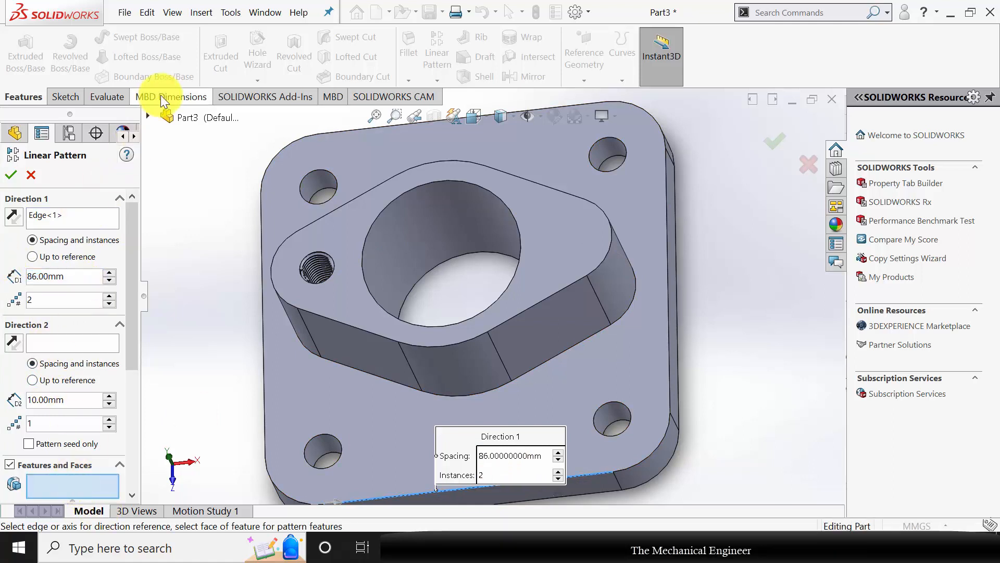
click(147, 117)
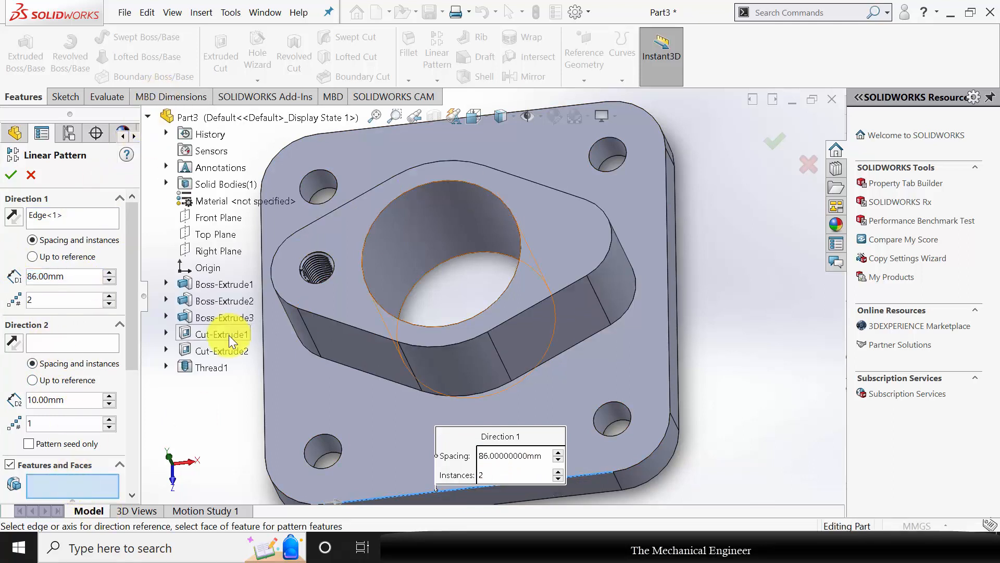
click(208, 352)
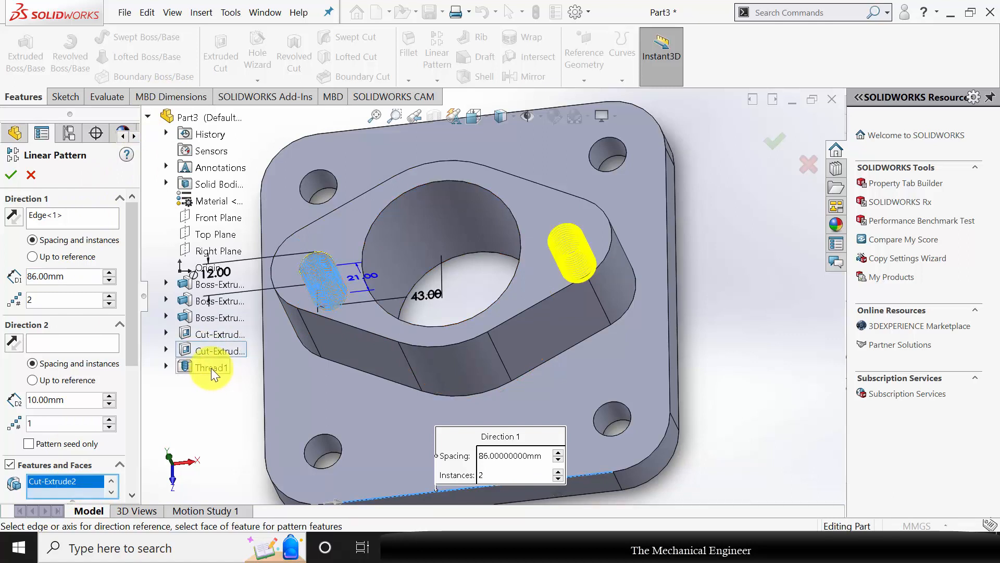
click(211, 368)
click(11, 177)
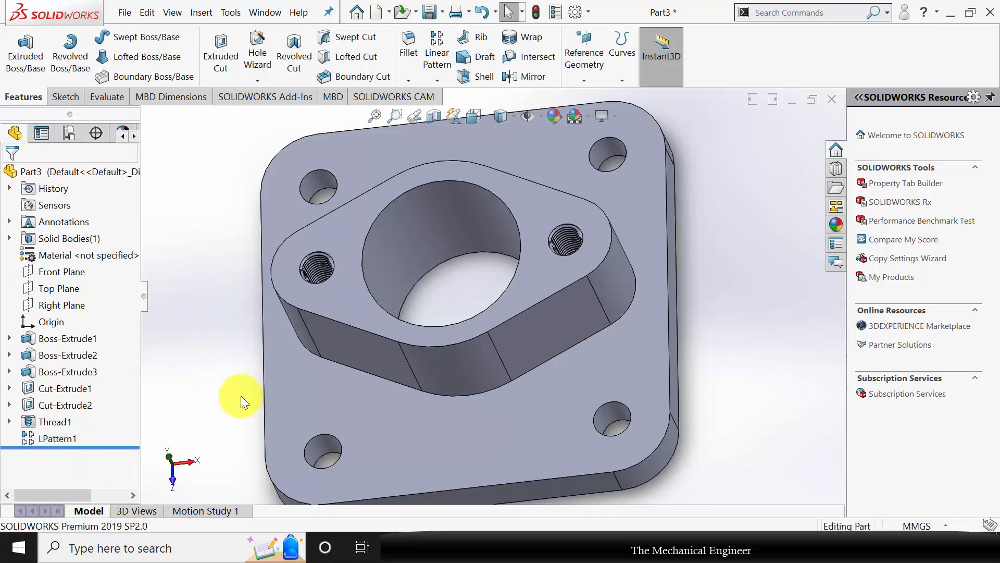
Assign Brass as the material of the flanged part.
key(f)
middle_drag(411, 339, 405, 373)
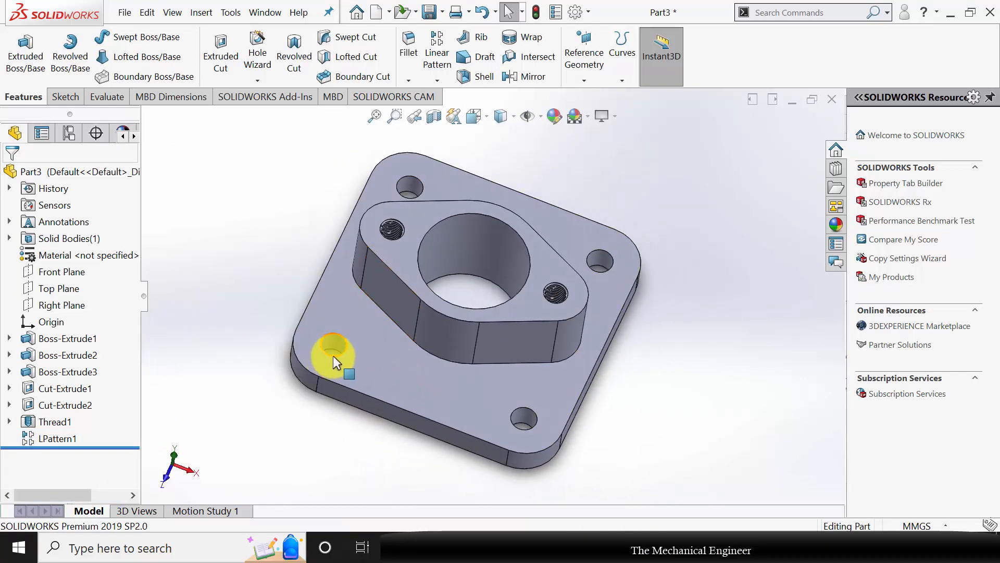
right_click(58, 255)
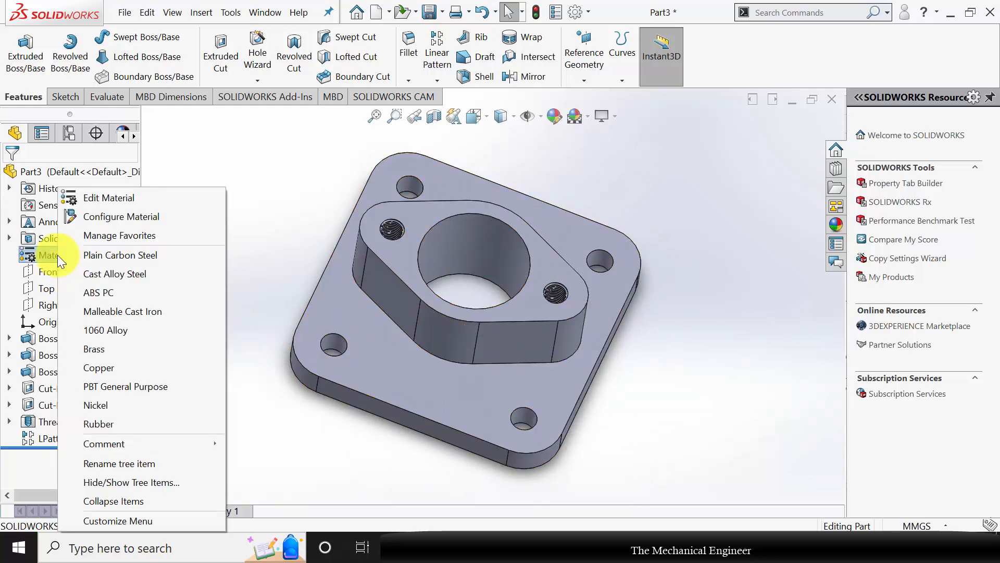
click(118, 347)
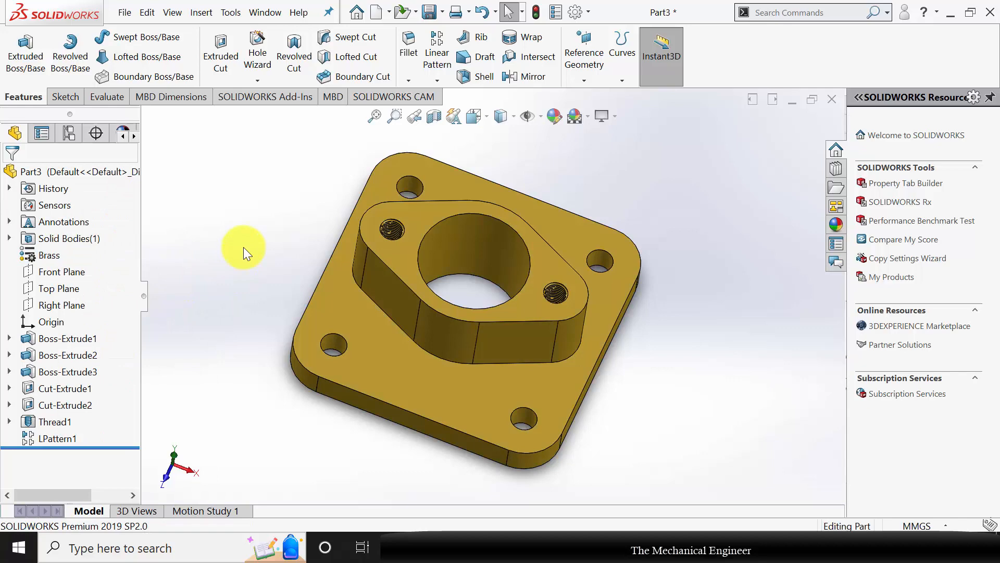
Save the part as 3 in the Plug Valve folder and close it.
key(ctrl+s)
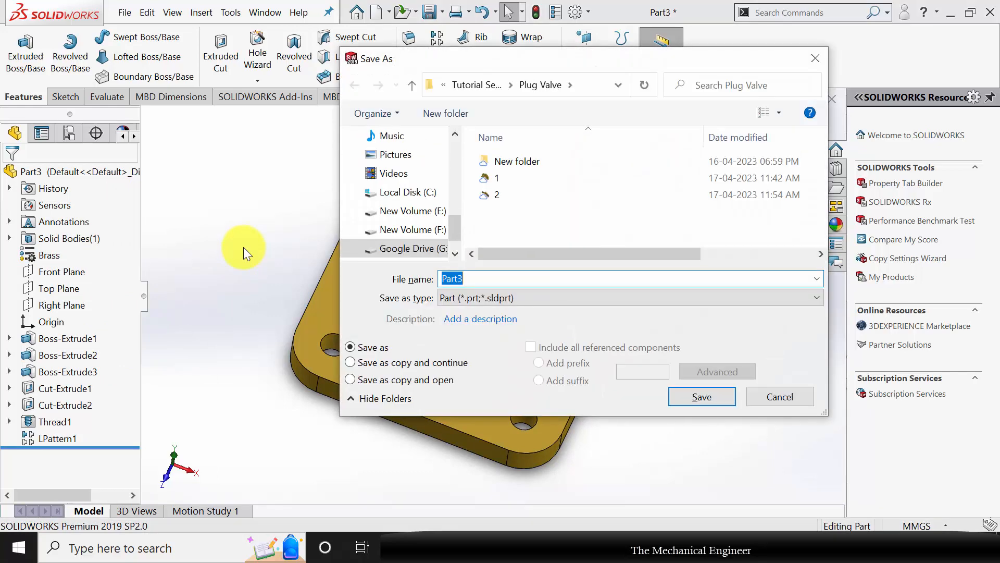
text(3)
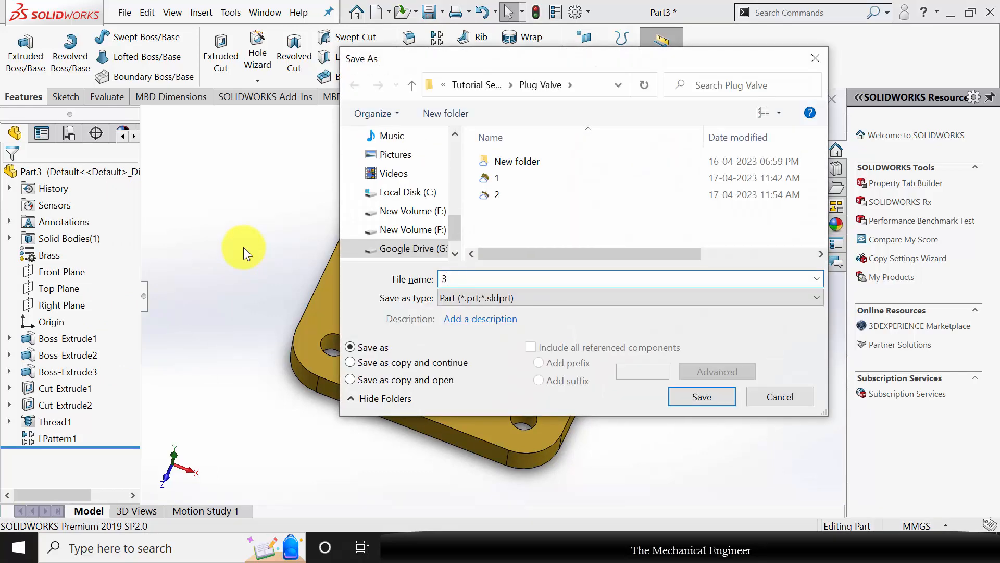
key(Return)
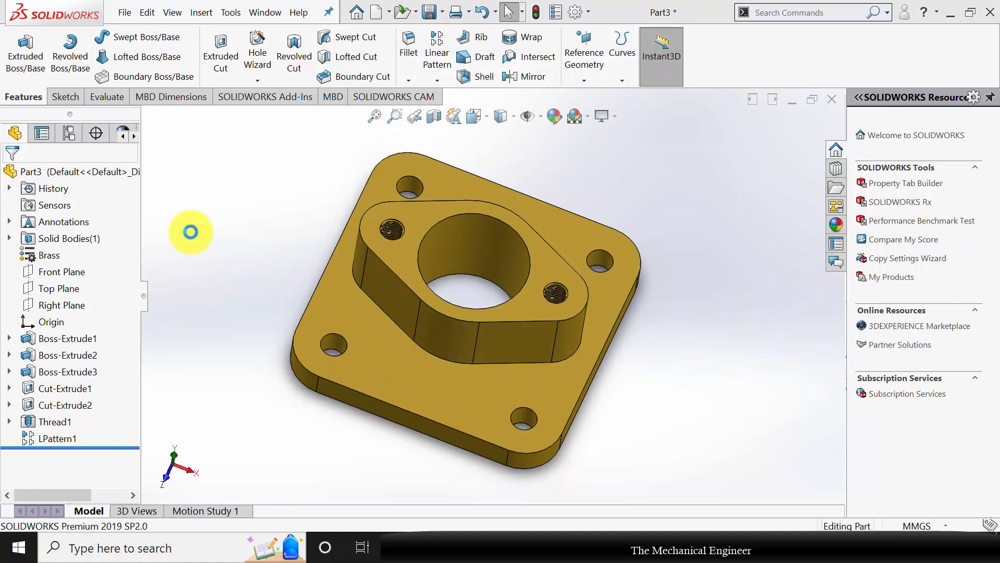
click(831, 100)
Create a new part document and start a sketch on the Top Plane.
click(285, 12)
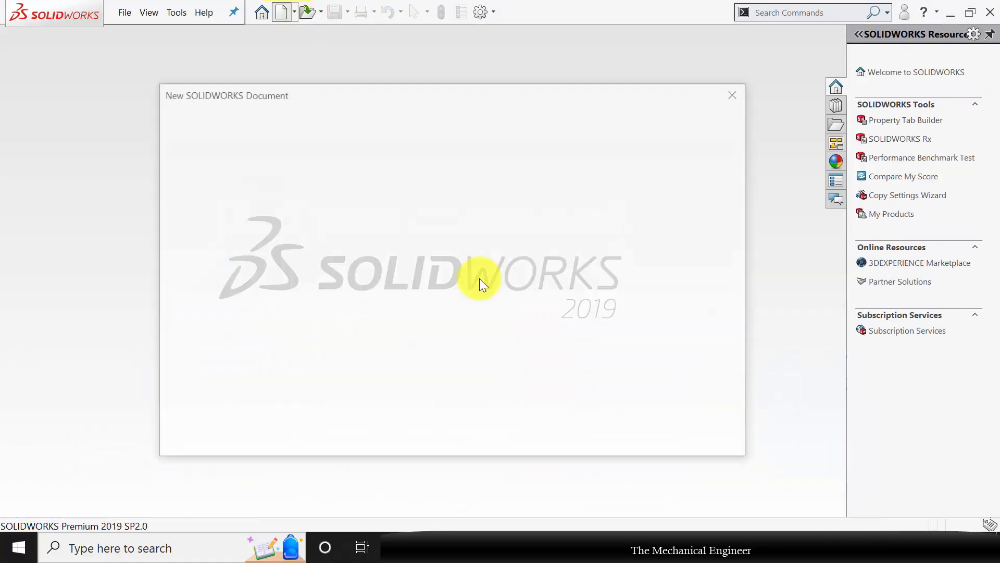
click(549, 437)
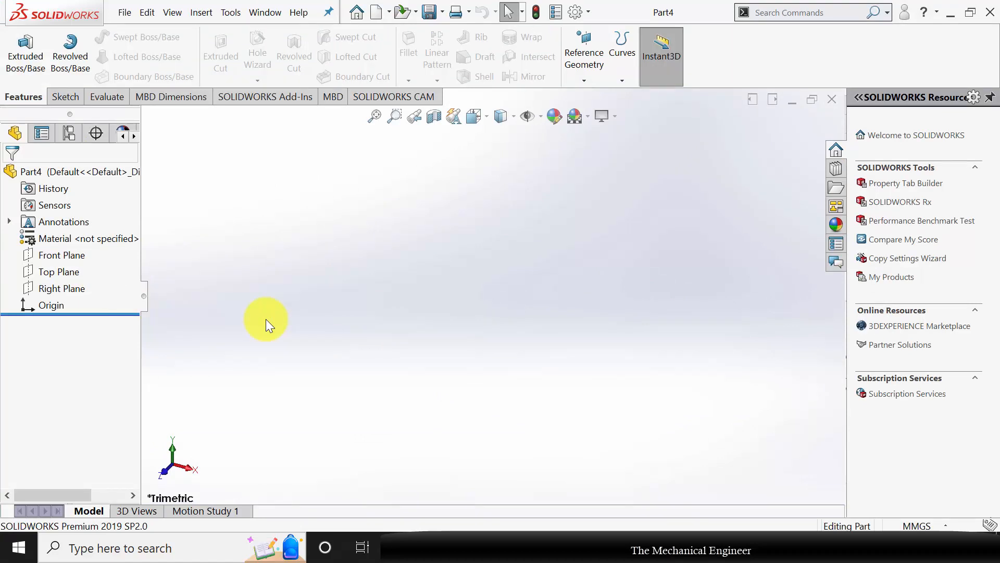
click(58, 271)
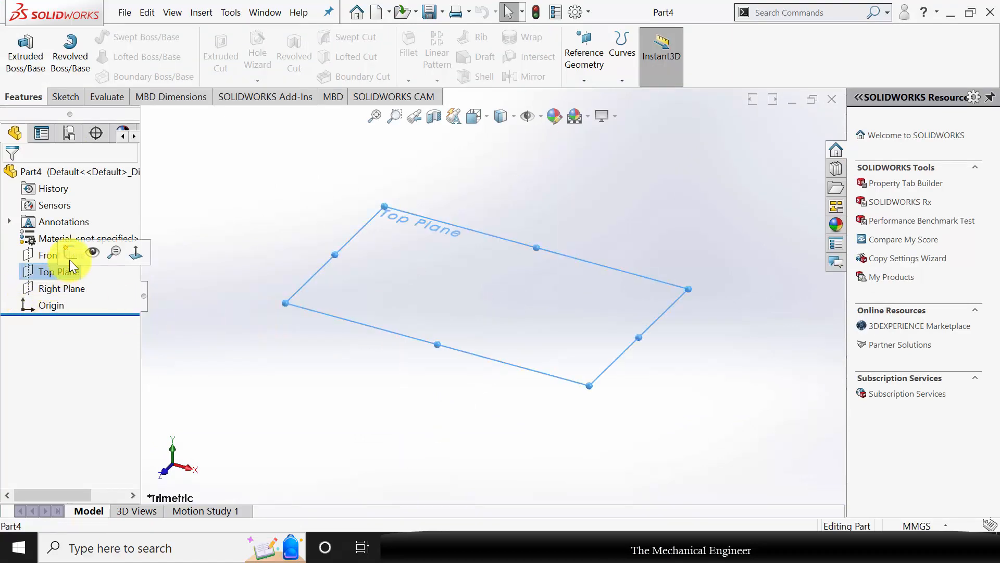
click(72, 255)
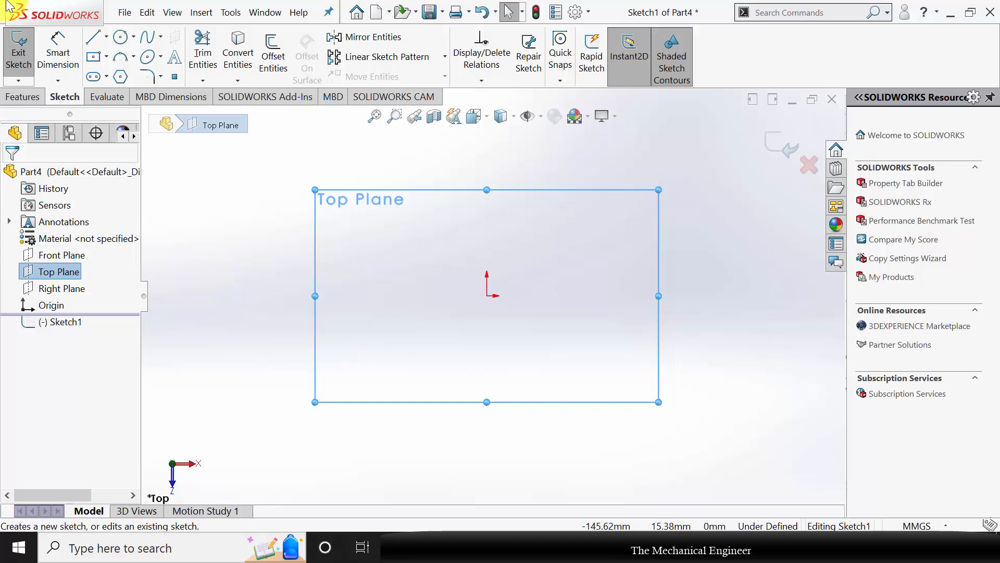
Sketch a circle about 61 mm in diameter at the origin, with smaller circles about 29 mm to its right and 31 mm to its left.
click(121, 41)
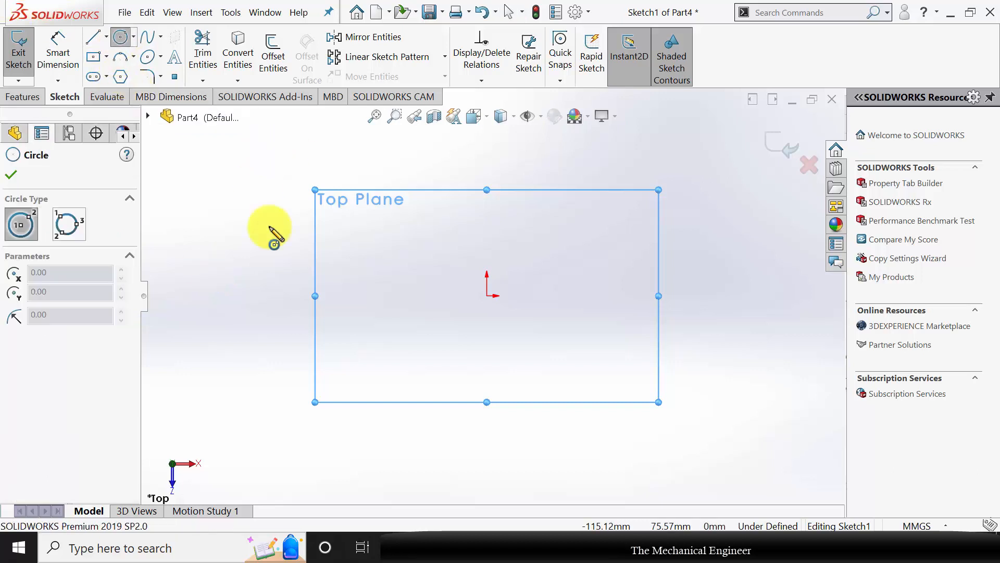
click(487, 295)
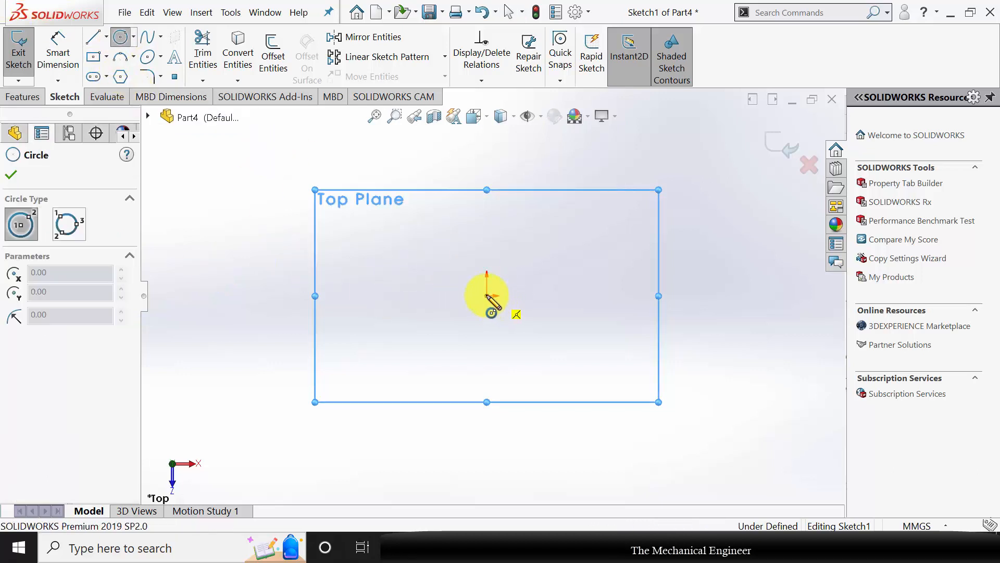
click(539, 266)
click(620, 293)
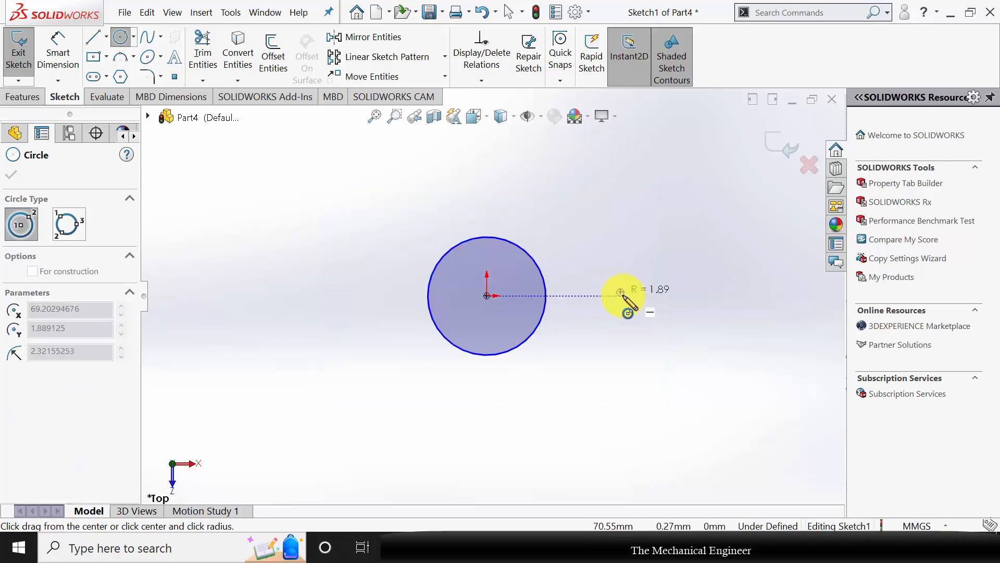
click(640, 314)
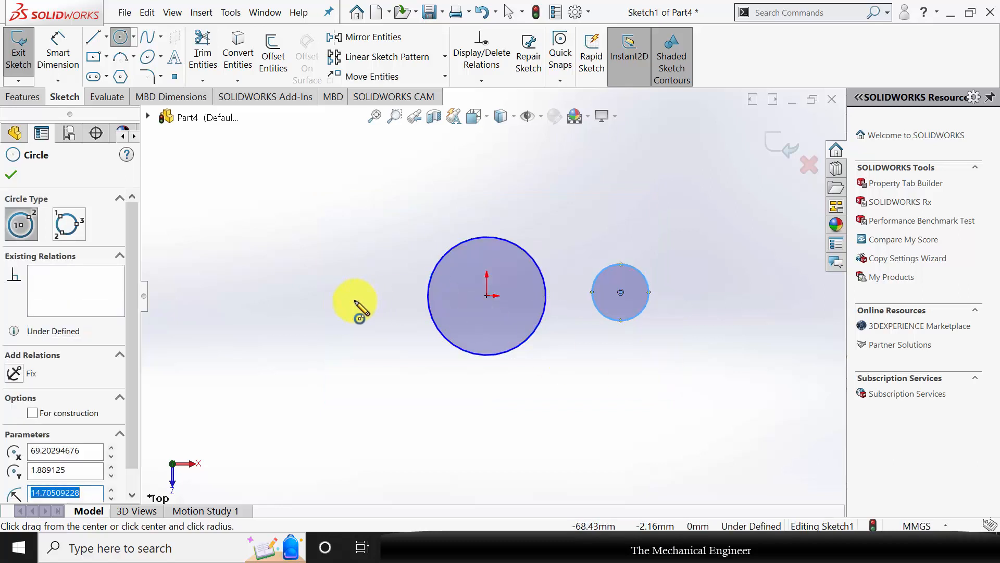
click(366, 301)
click(387, 321)
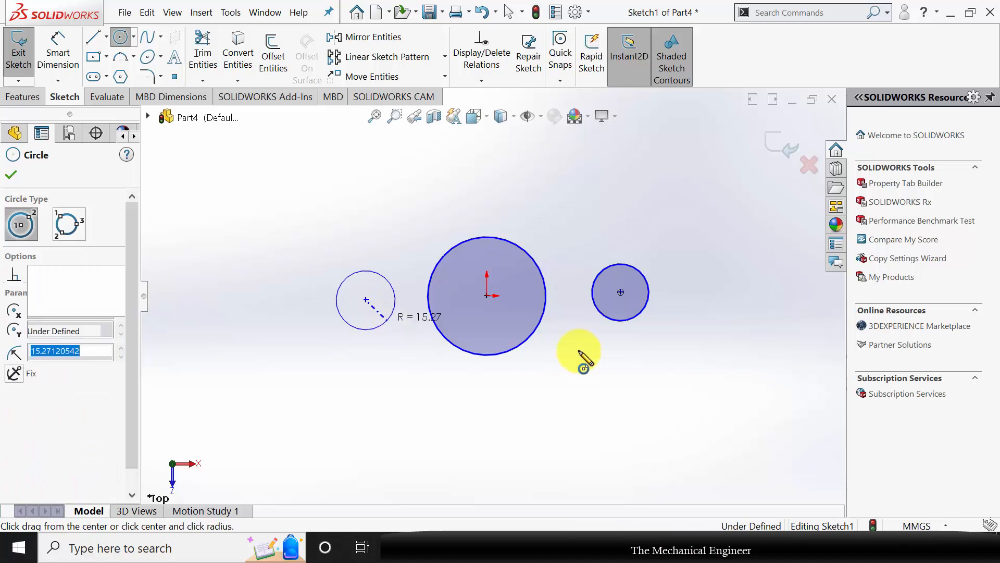
click(17, 172)
Dimension the central circle's diameter as 70 mm.
click(57, 52)
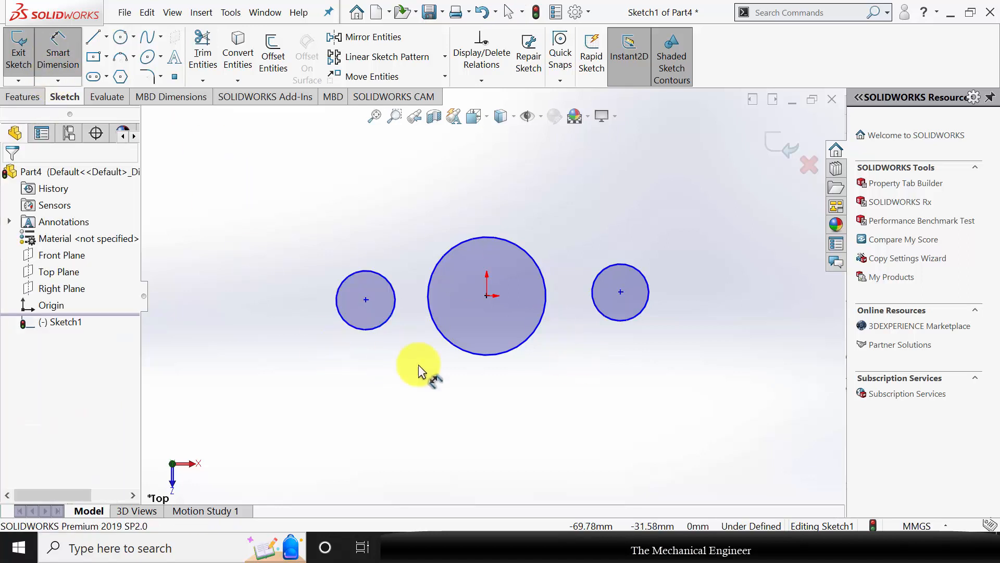
click(459, 351)
click(556, 401)
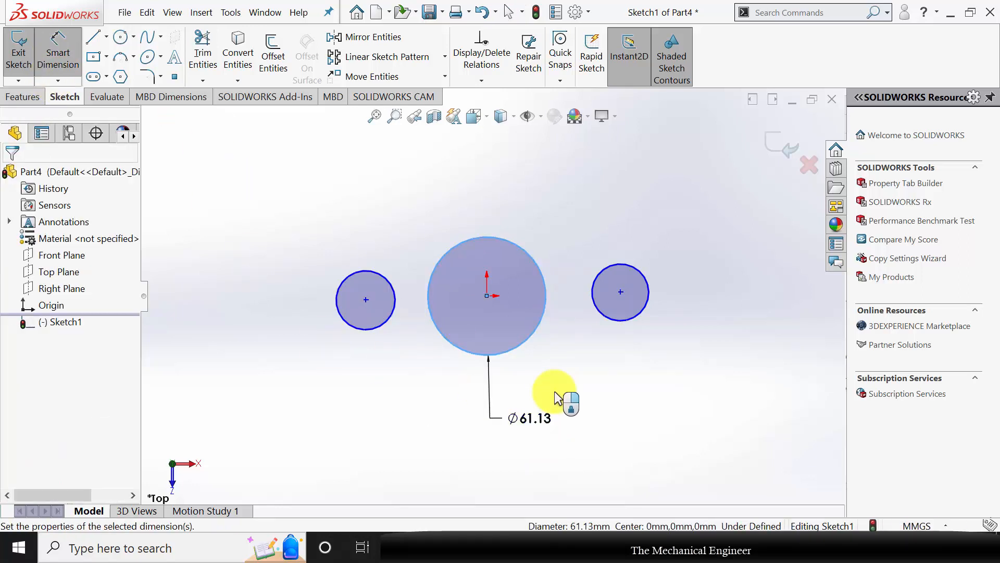
text(70)
key(Return)
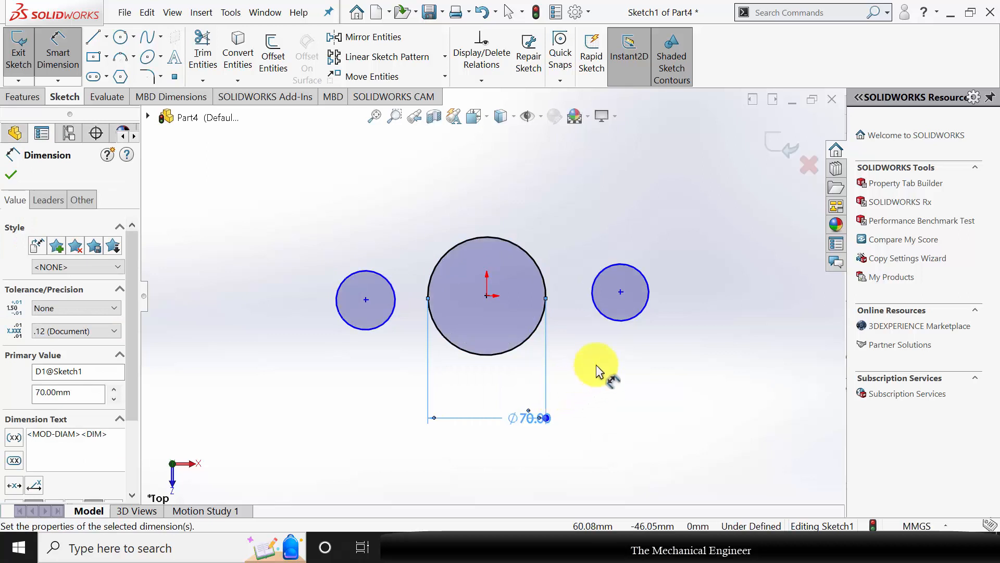
Dimension the diameters of the right and left small circles as 32 mm each.
click(649, 293)
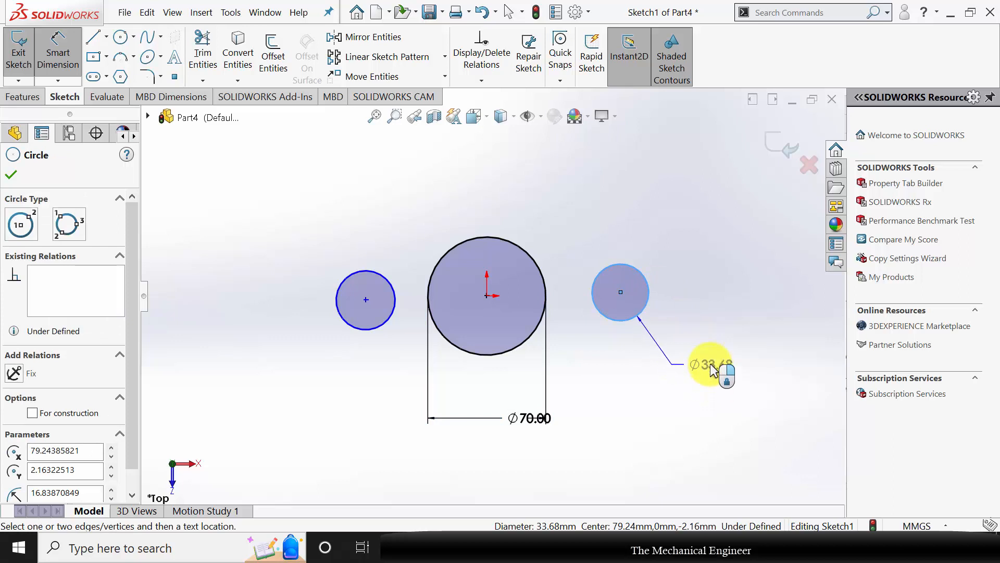
click(708, 364)
text(32)
key(Return)
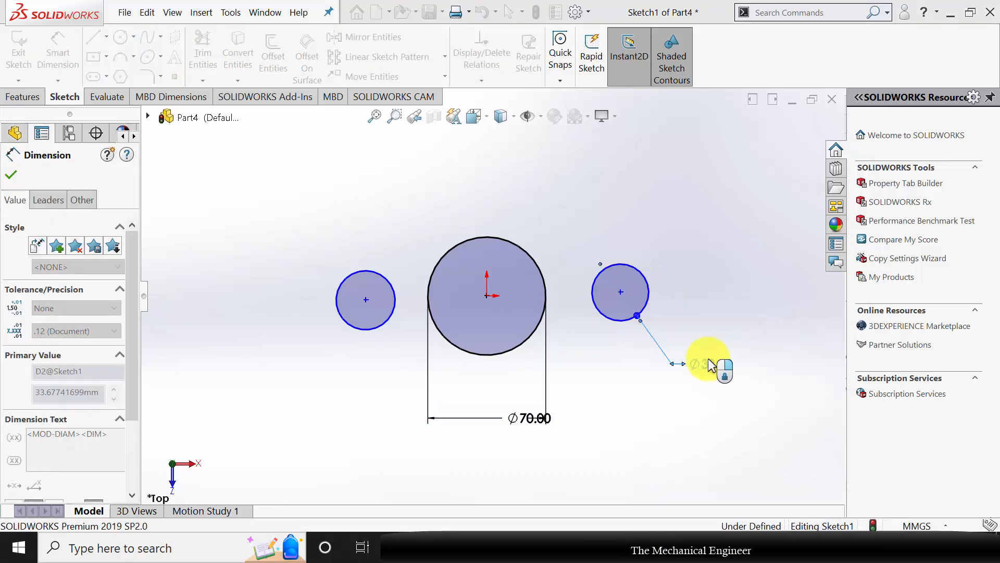
click(367, 331)
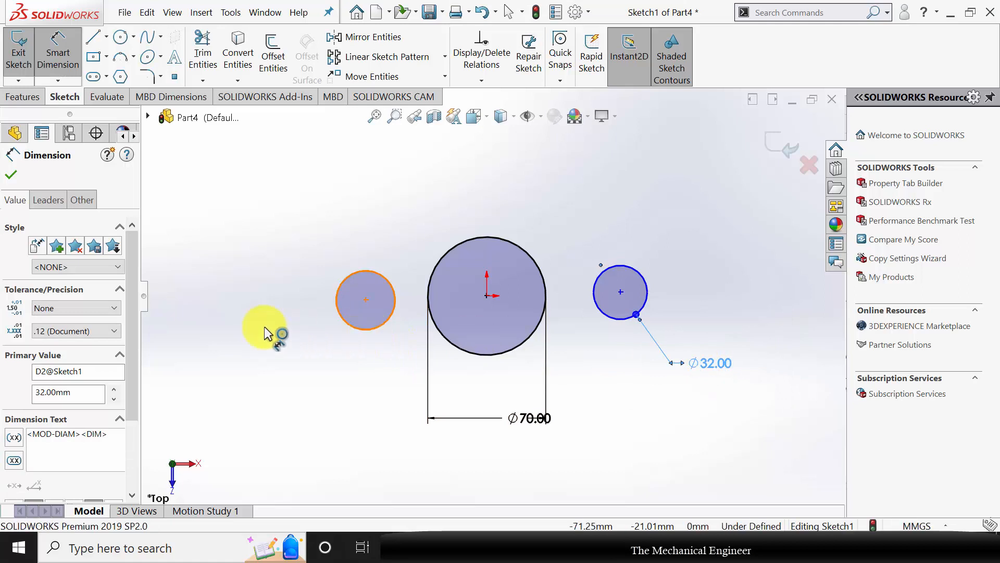
click(264, 329)
text(32)
key(Return)
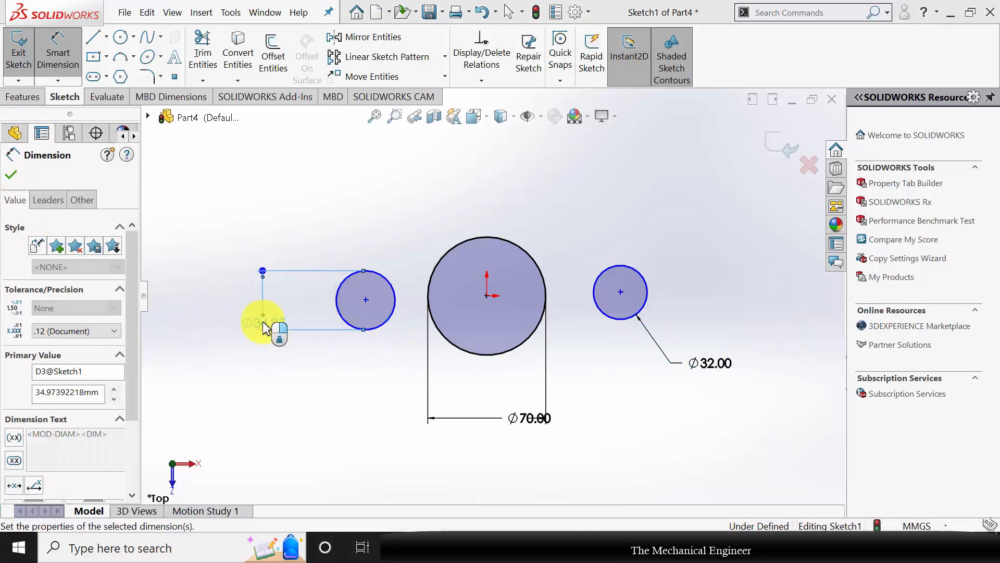
Set the horizontal distance between the left small circle's centre and the origin to 43 mm.
click(367, 301)
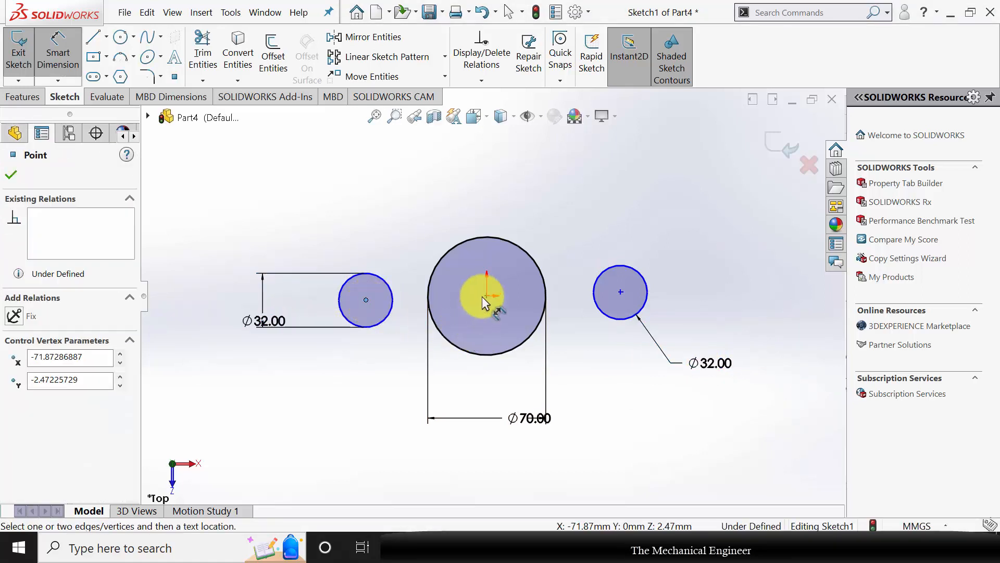
click(490, 297)
click(425, 194)
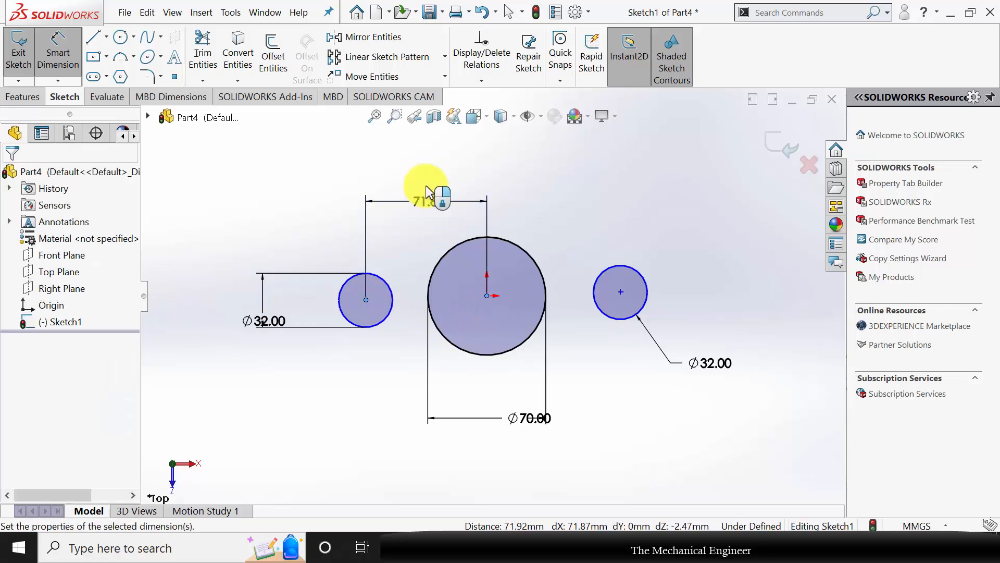
text(83)
key(Return)
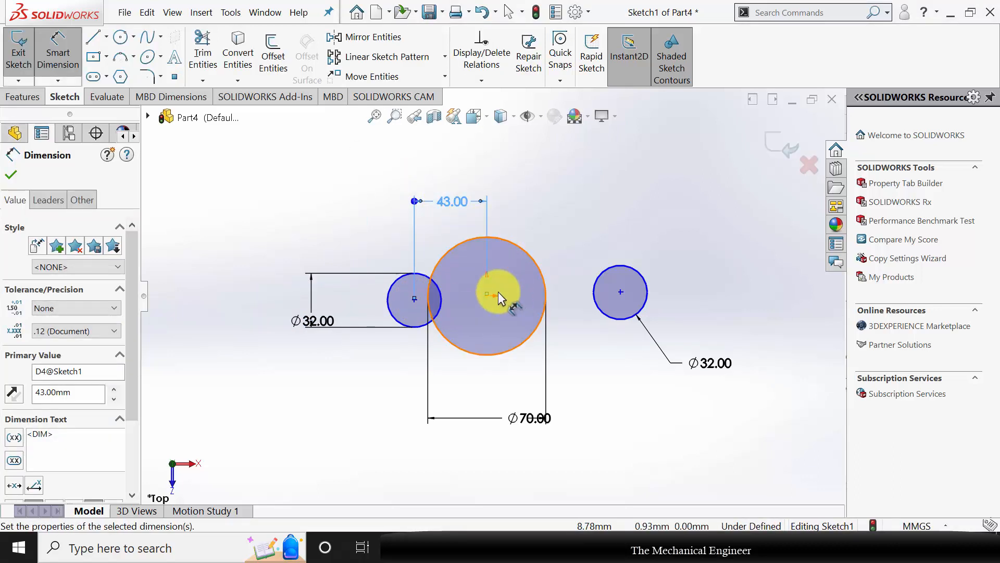
Set the horizontal distance between the origin and the right small circle's centre to 86/2 mm.
click(486, 296)
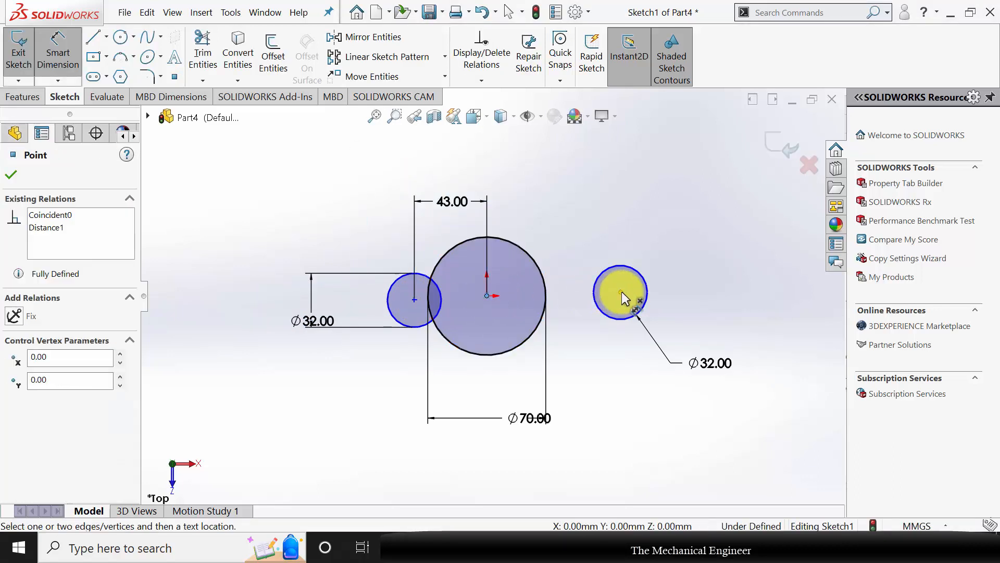
click(621, 292)
click(596, 201)
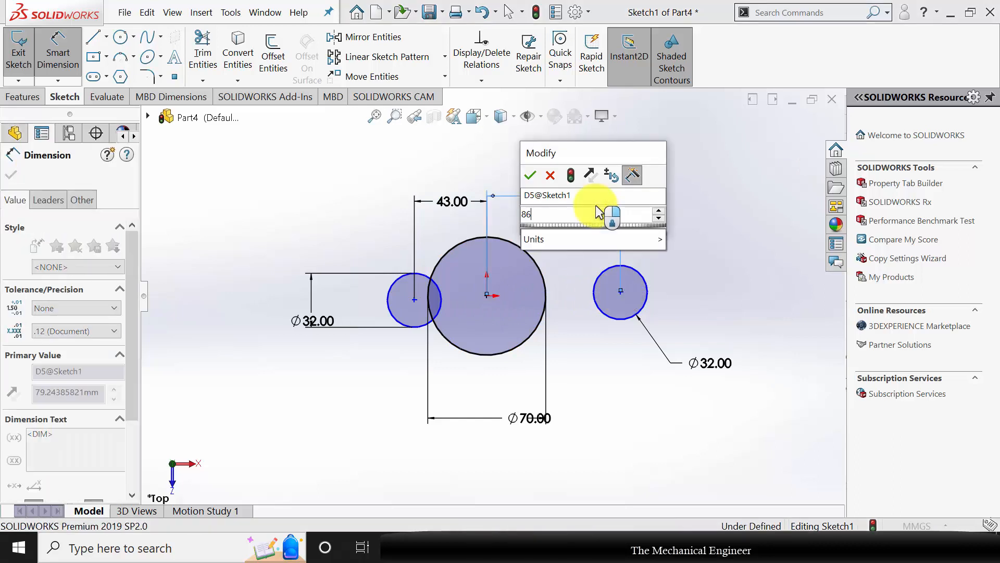
text(86/2)
key(Return)
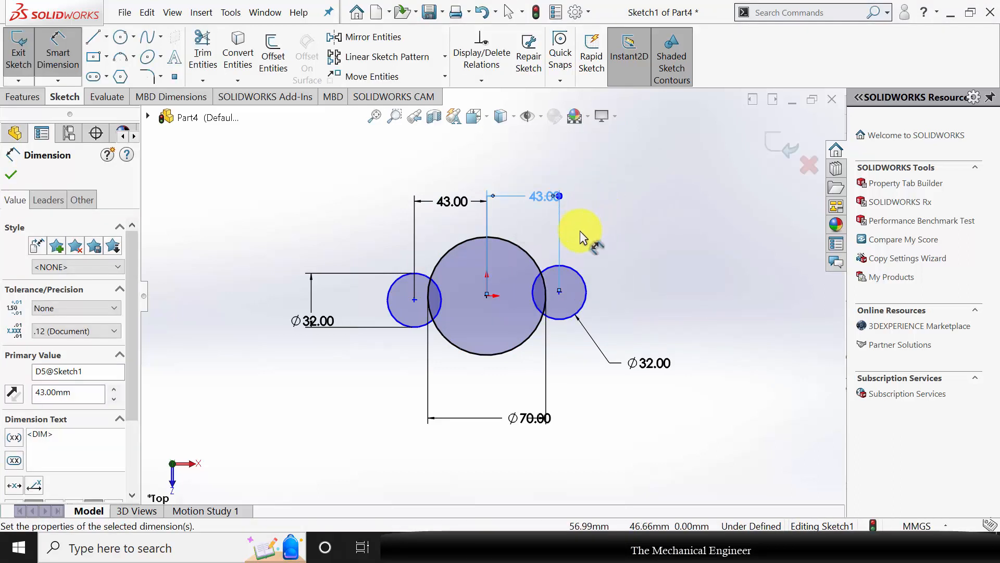
key(Escape)
Align the centres of both small circles with the origin using a Horizontal relation.
click(414, 299)
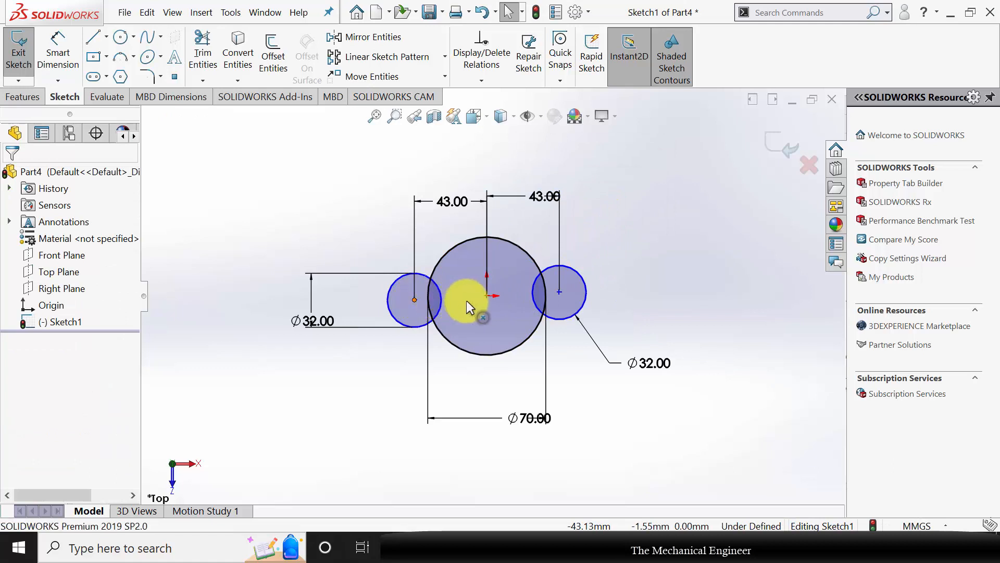
ctrl+click(560, 291)
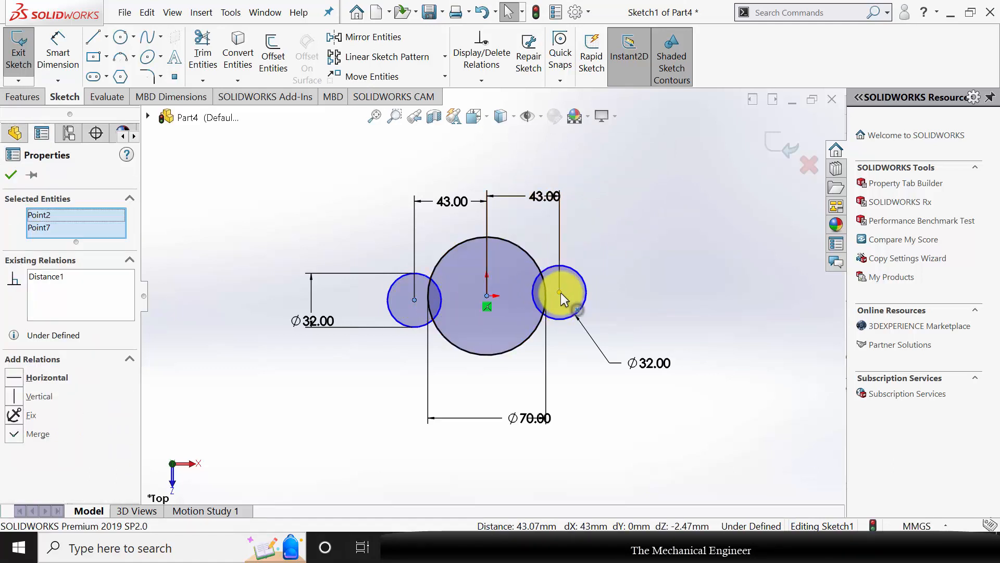
ctrl+click(487, 307)
click(18, 390)
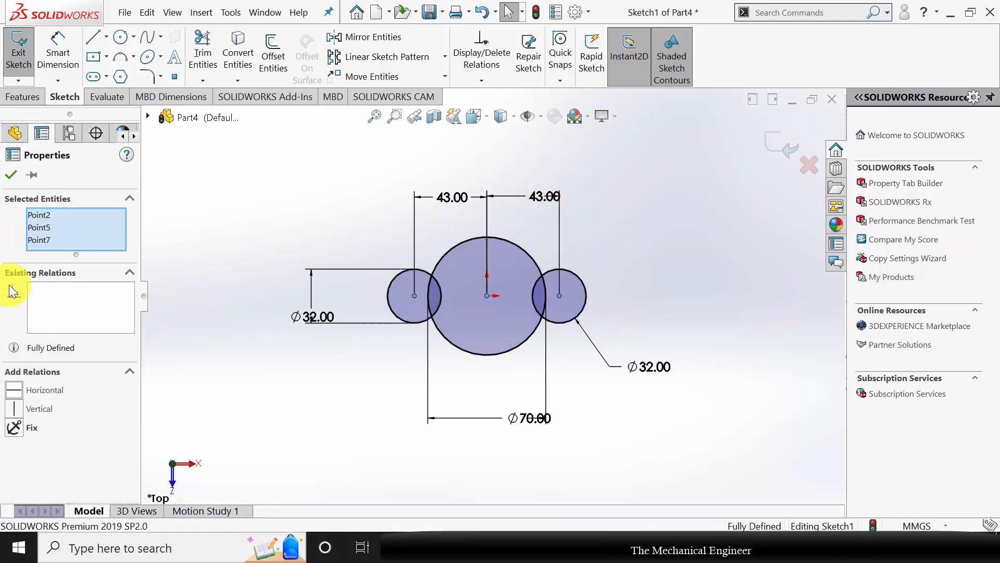
Sketch a line tangent to the left small circle and the large circle along their lower sides.
click(11, 176)
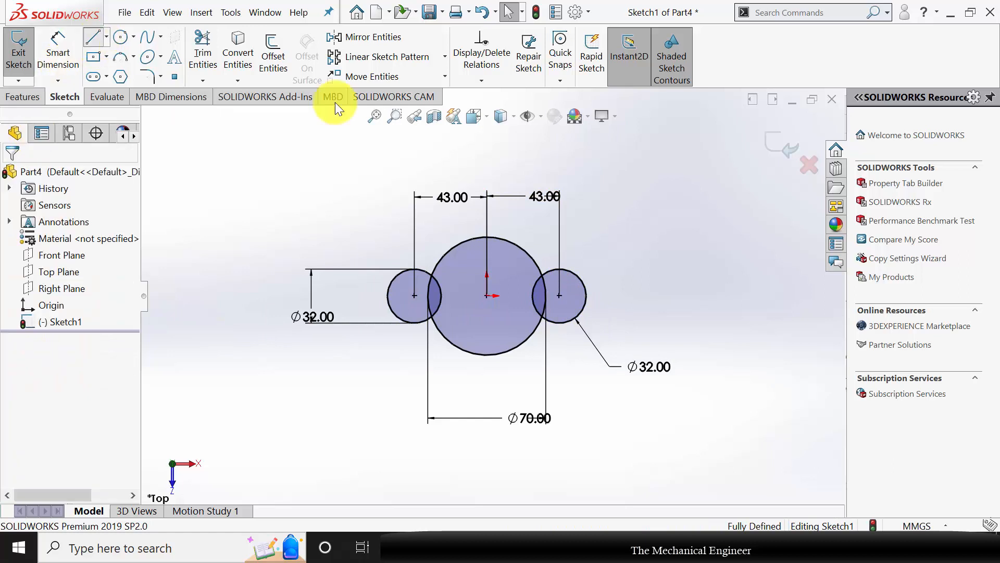
key(l)
scroll(447, 312, down, 3)
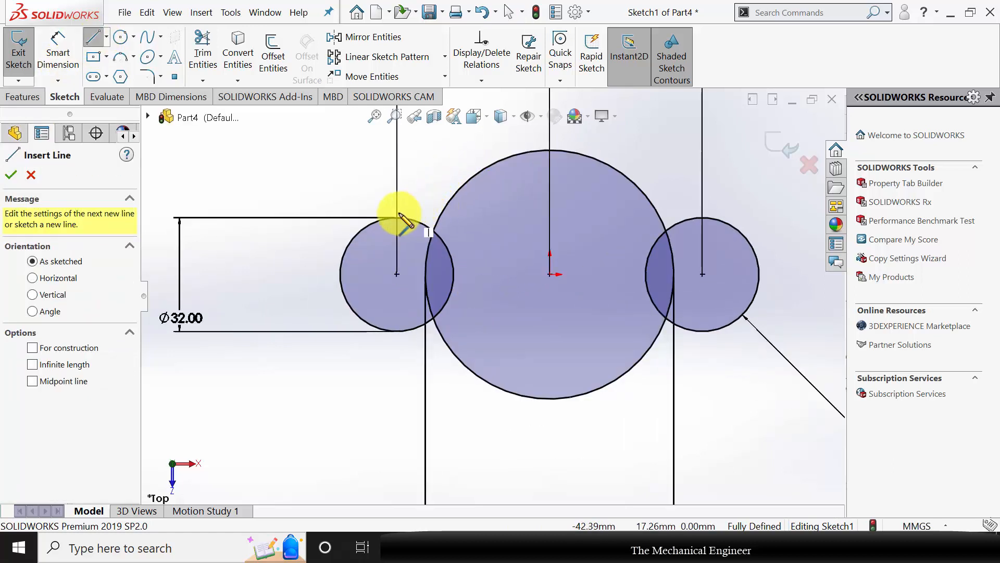
mouse_move(407, 217)
mouse_down()
mouse_move(510, 156)
mouse_move(494, 384)
mouse_up()
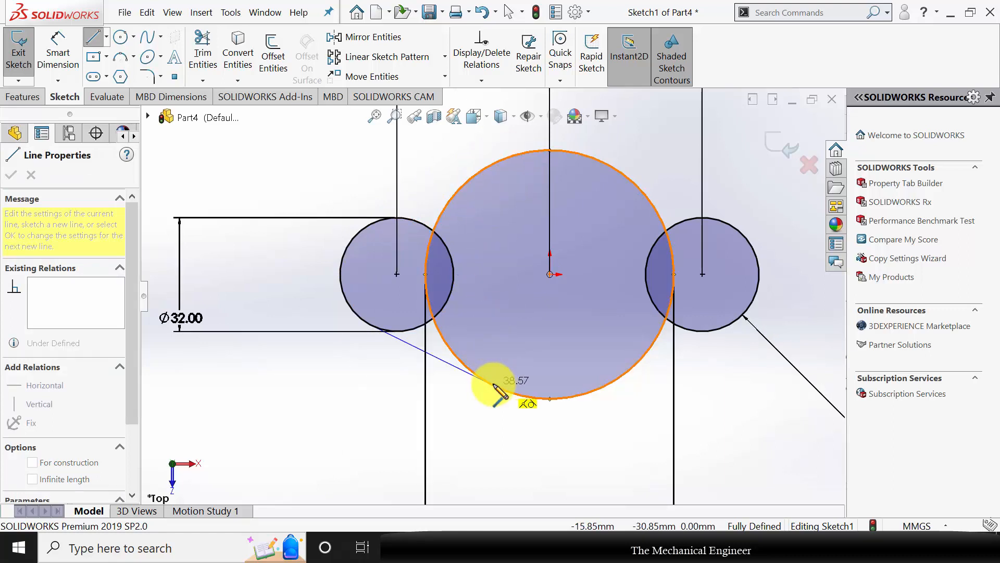
click(494, 385)
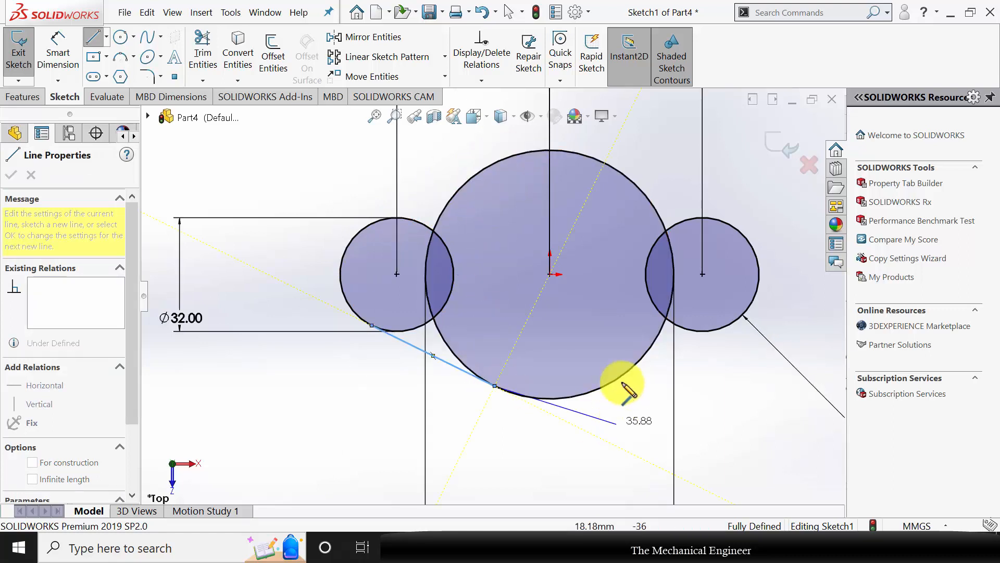
double_click(659, 417)
key(Escape)
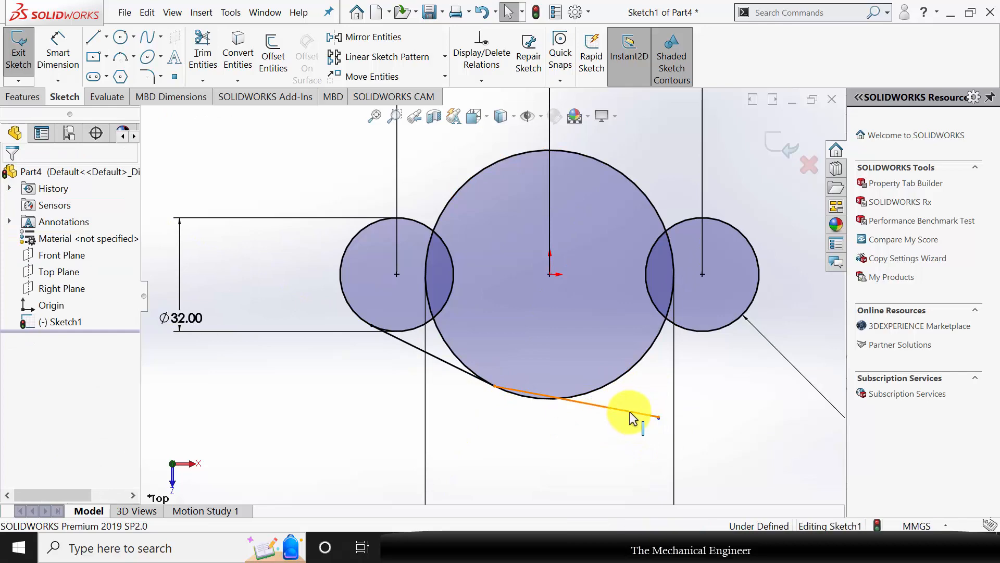
key(ctrl+z)
Sketch a line tangent to the large circle and the right small circle along their lower sides.
click(612, 383)
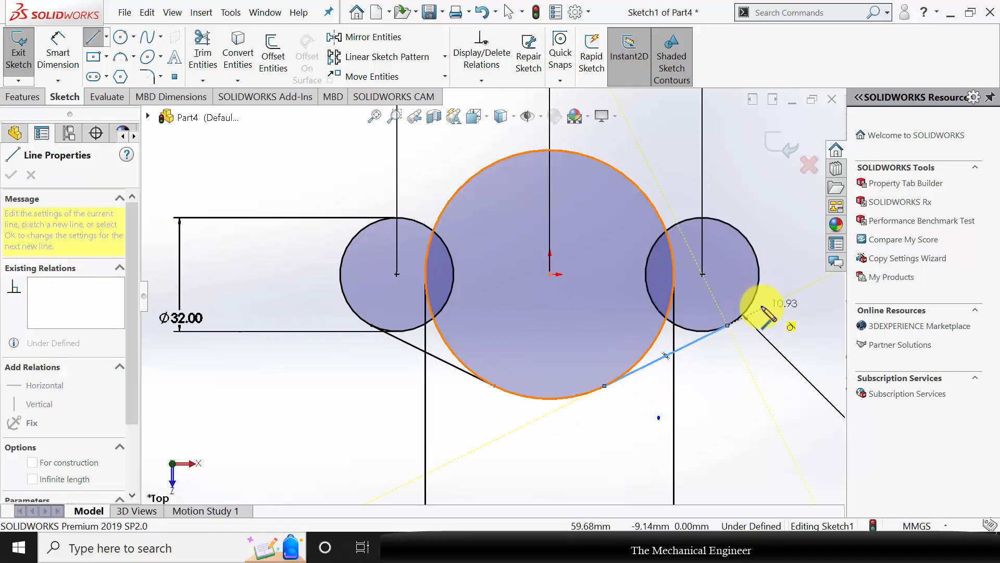
click(728, 325)
key(Escape)
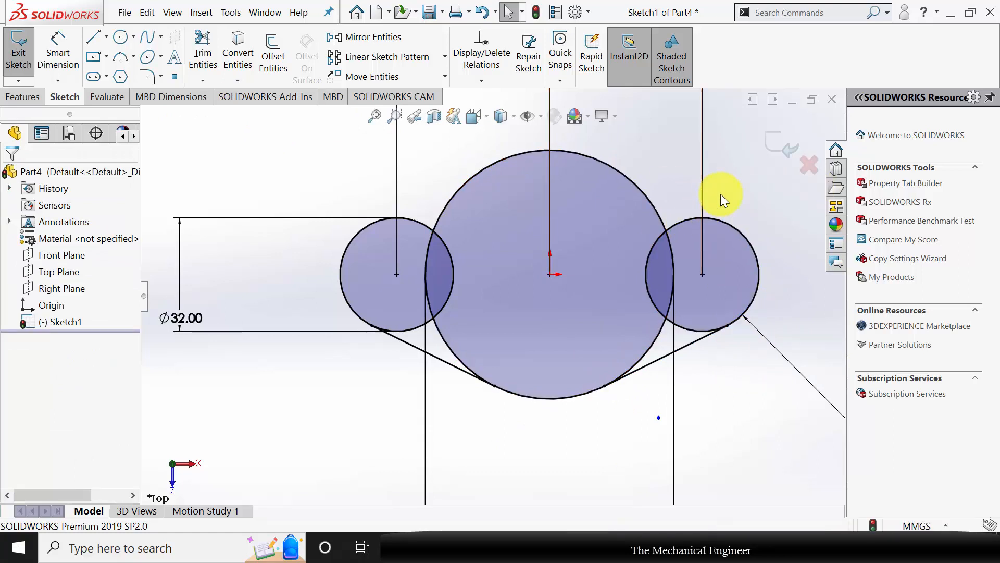
Sketch the two upper tangent lines joining the large circle to the left and right small circles.
click(92, 38)
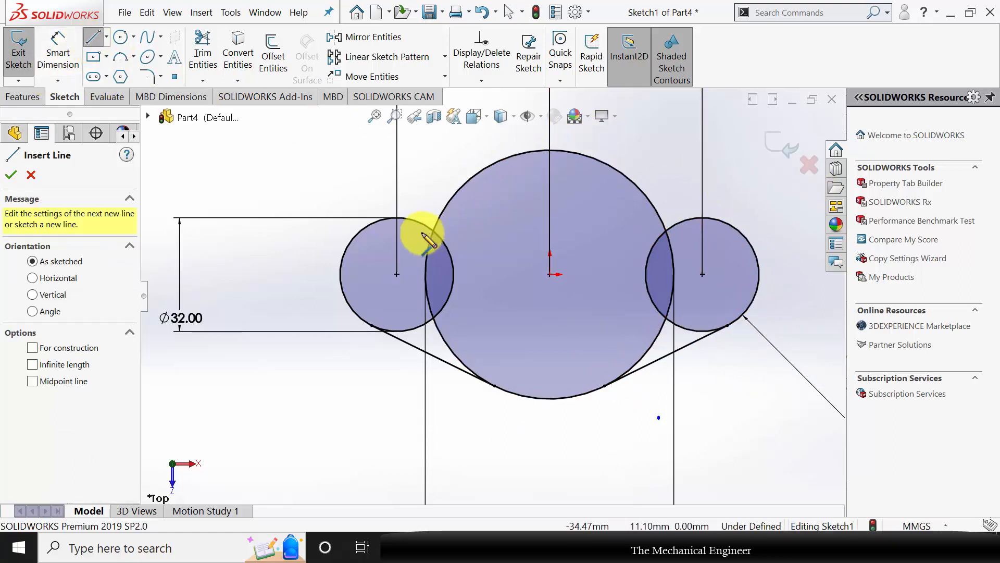
click(386, 221)
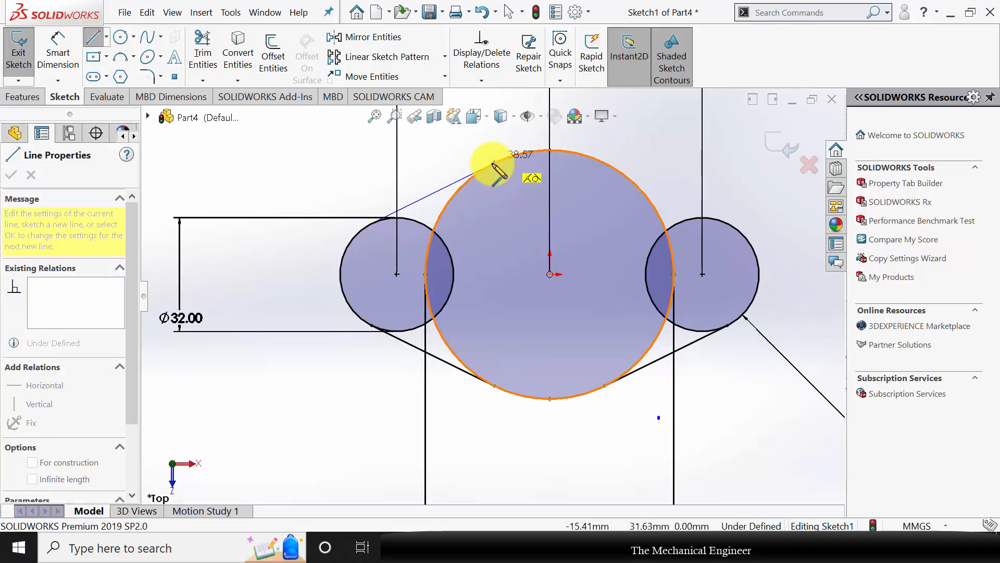
click(495, 163)
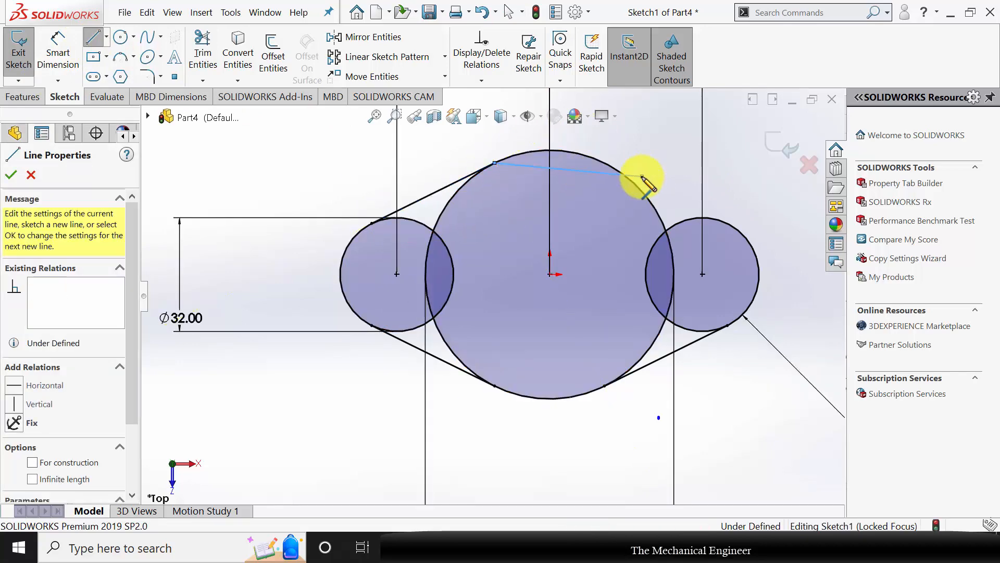
key(Escape)
scroll(599, 177, up, 2)
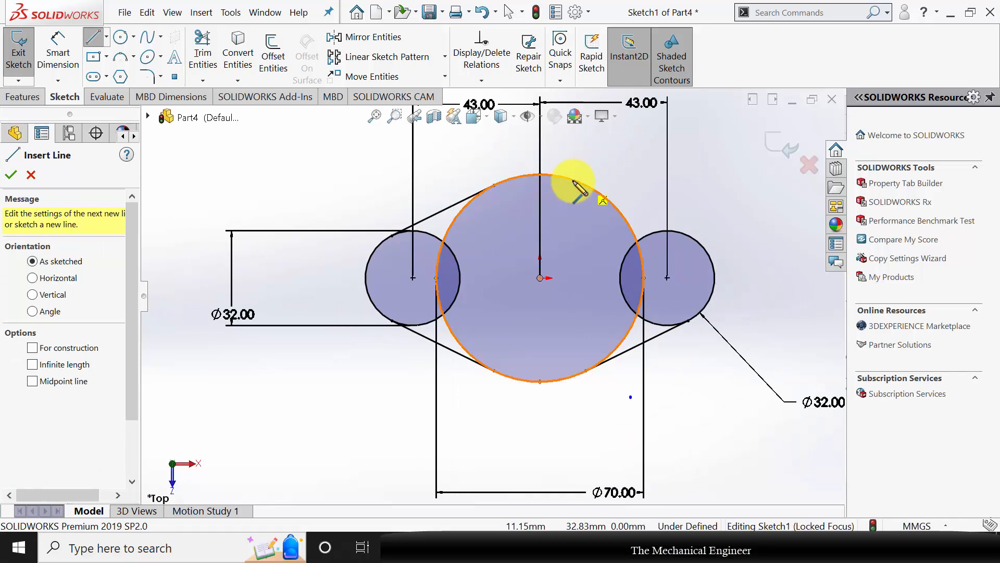
click(587, 178)
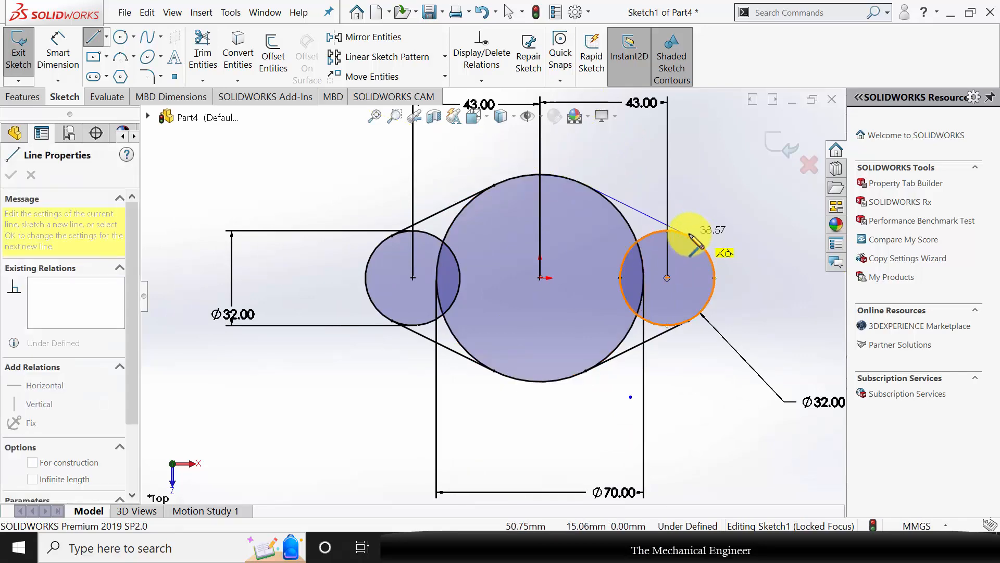
click(689, 237)
key(Escape)
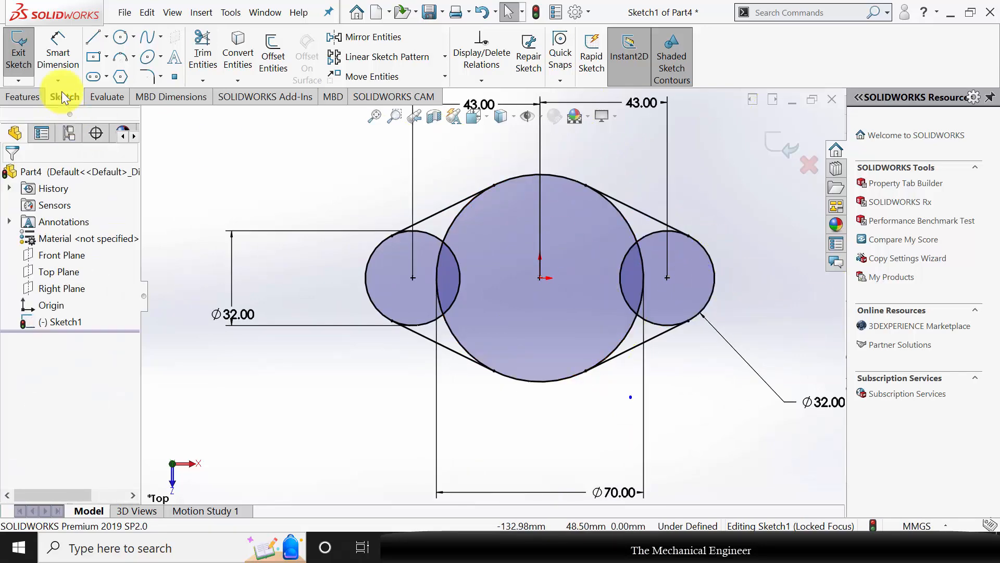
Power trim the inner arcs of all three circles, leaving only the outer flange outline.
click(195, 46)
drag(424, 277, 447, 278)
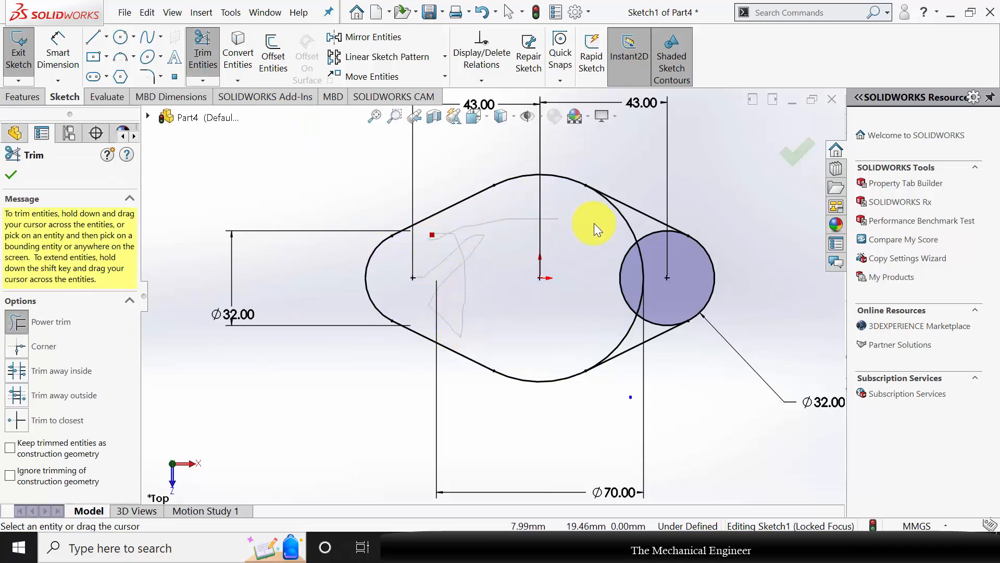
drag(594, 223, 642, 302)
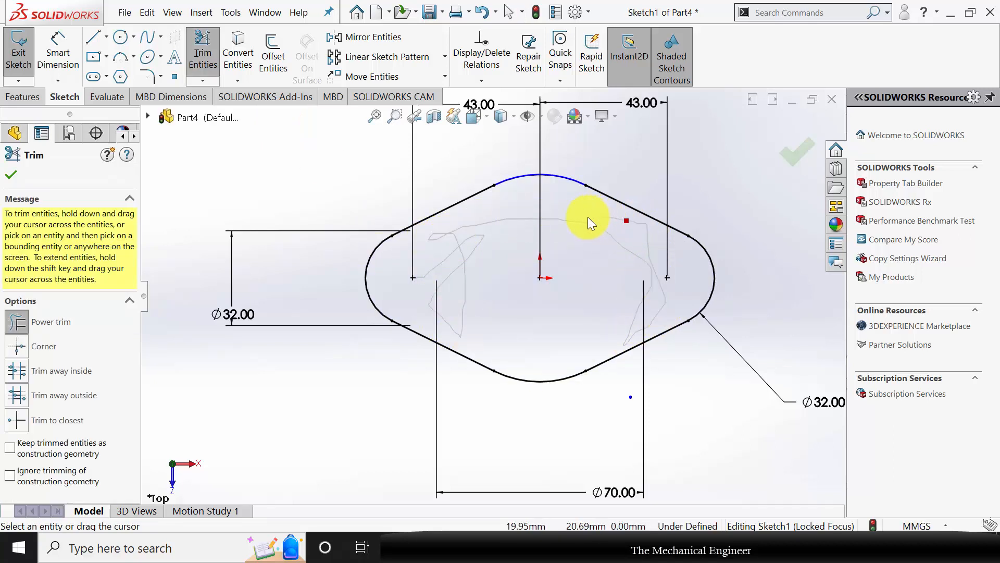
drag(588, 217, 610, 263)
key(Escape)
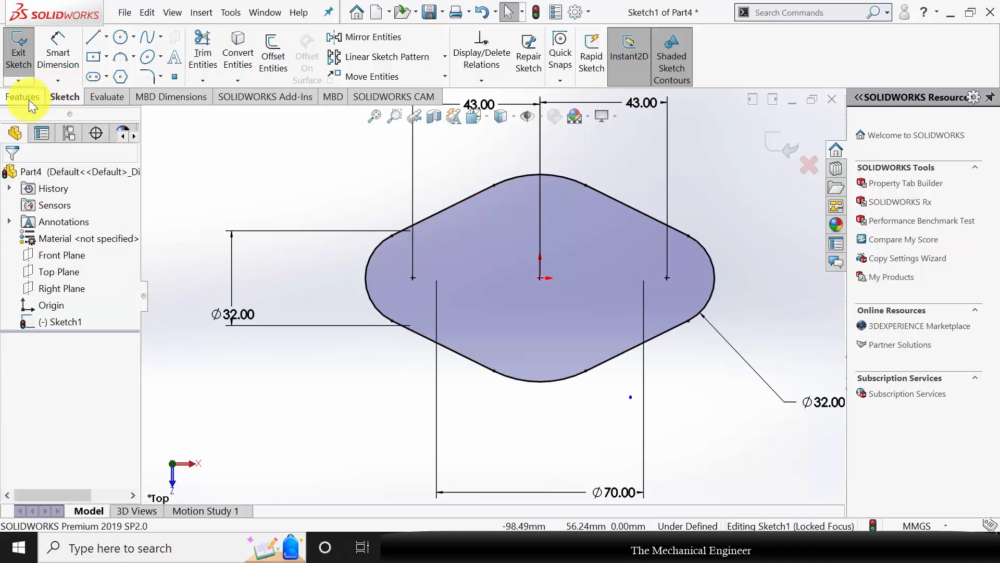
Sketch two hole circles centred on the end arcs, about 13 mm diameter at left and 14 mm at right.
click(120, 38)
click(413, 278)
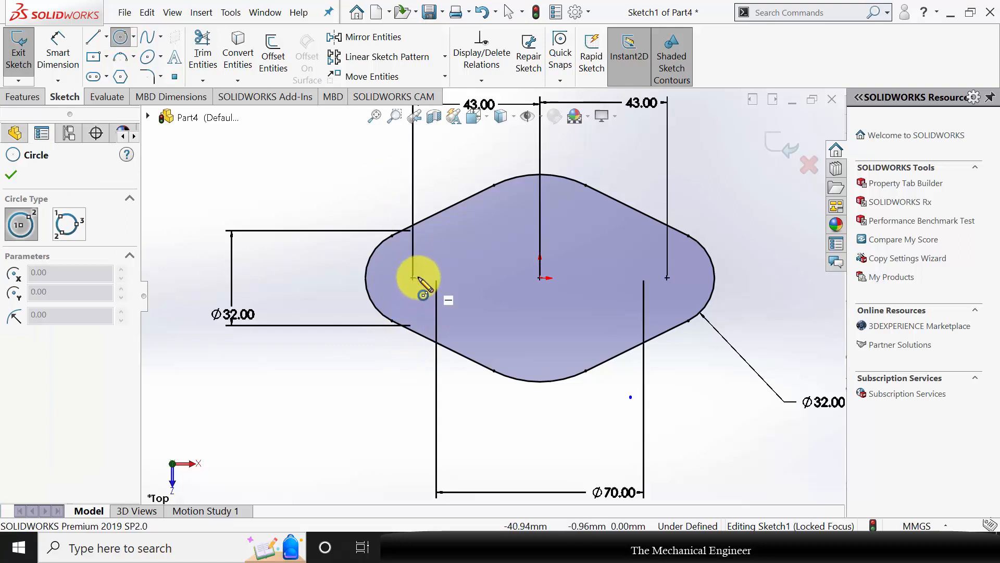
click(432, 279)
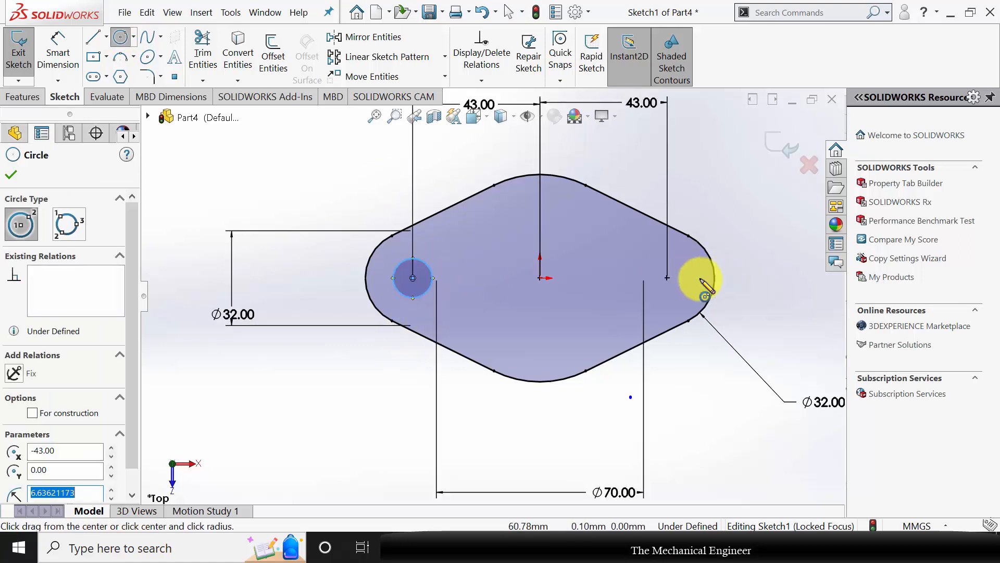
click(667, 277)
click(681, 286)
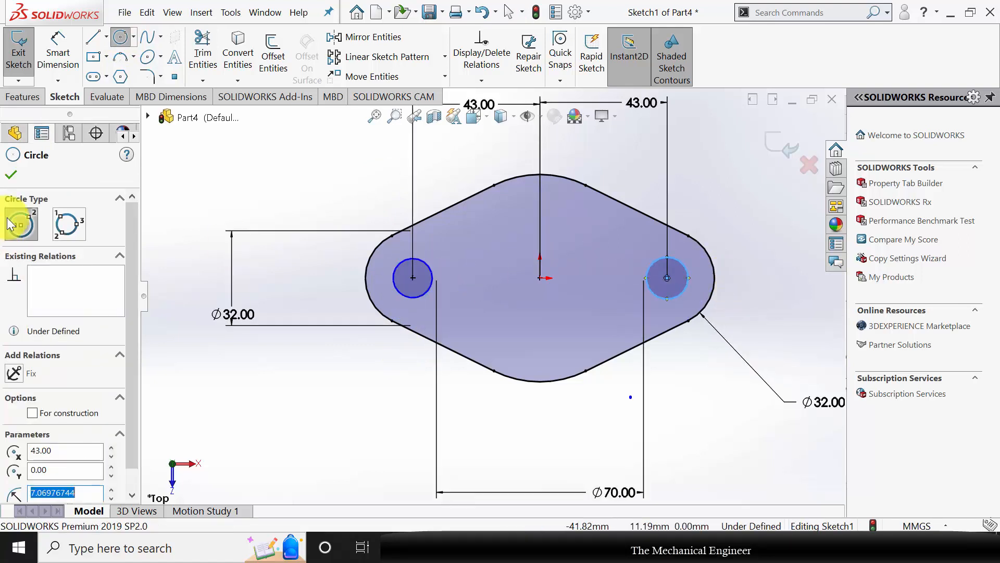
click(11, 174)
Dimension the left and right hole circles to 13 mm diameter each.
click(52, 61)
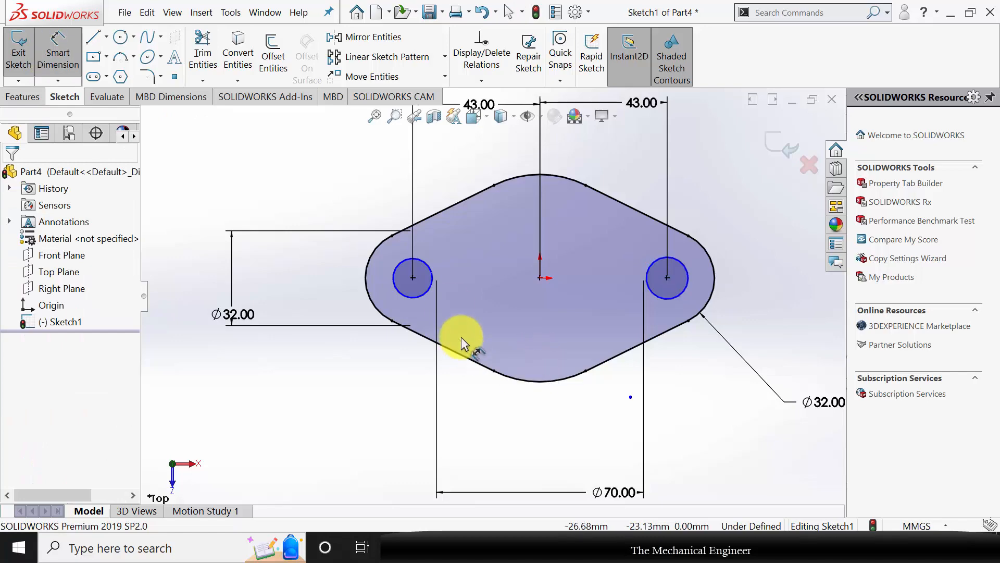
click(407, 301)
click(359, 362)
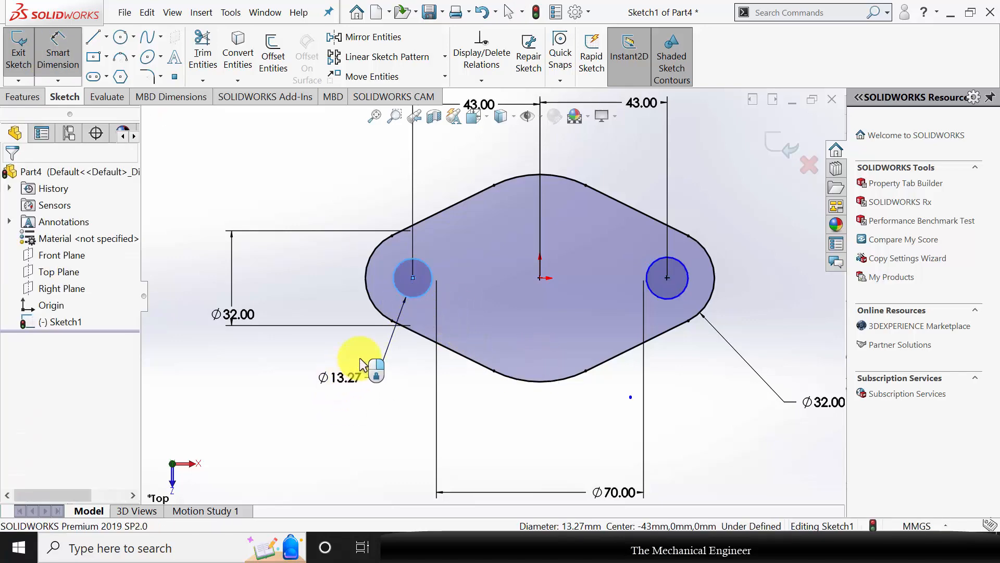
text(13)
key(Return)
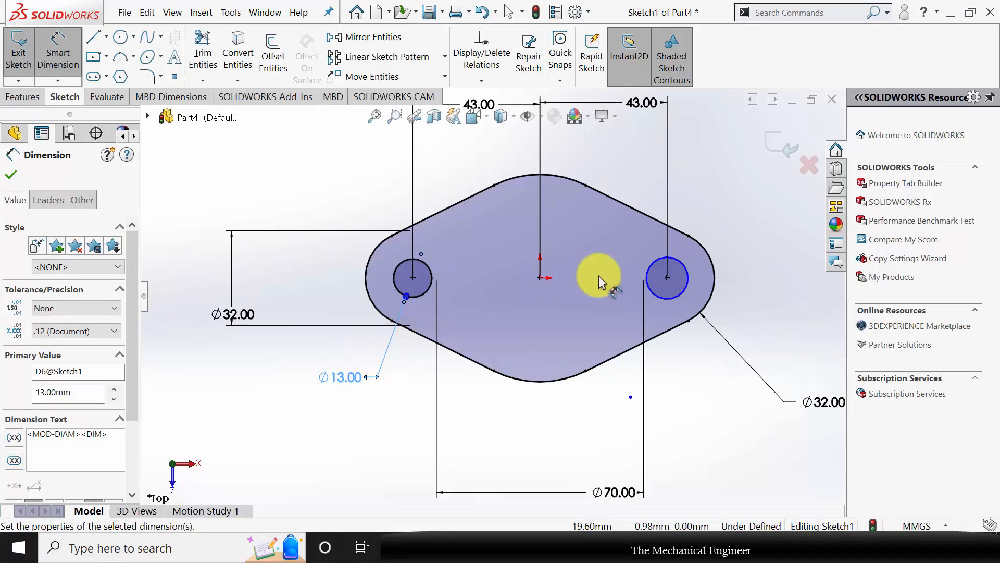
click(675, 295)
click(782, 270)
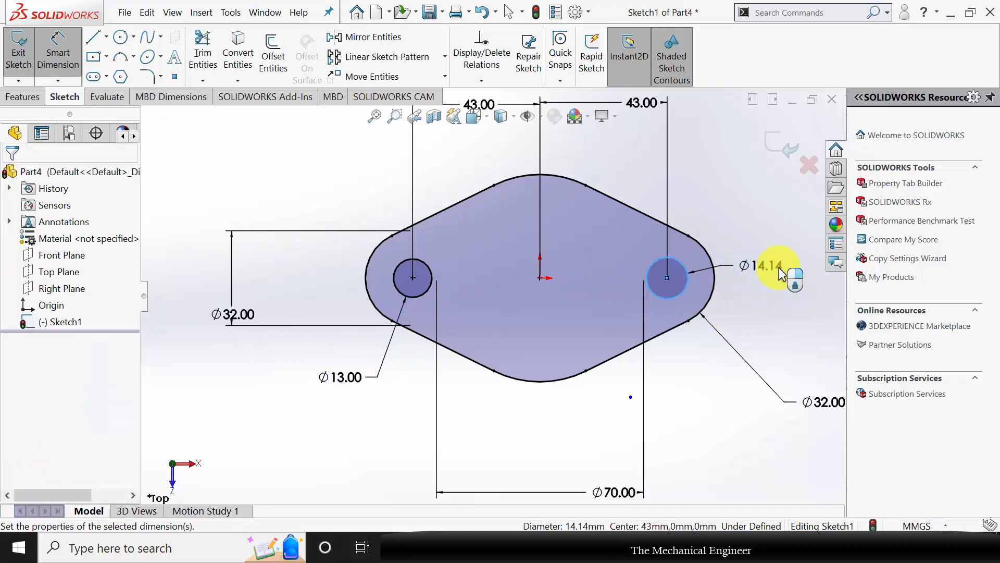
text(13)
key(Return)
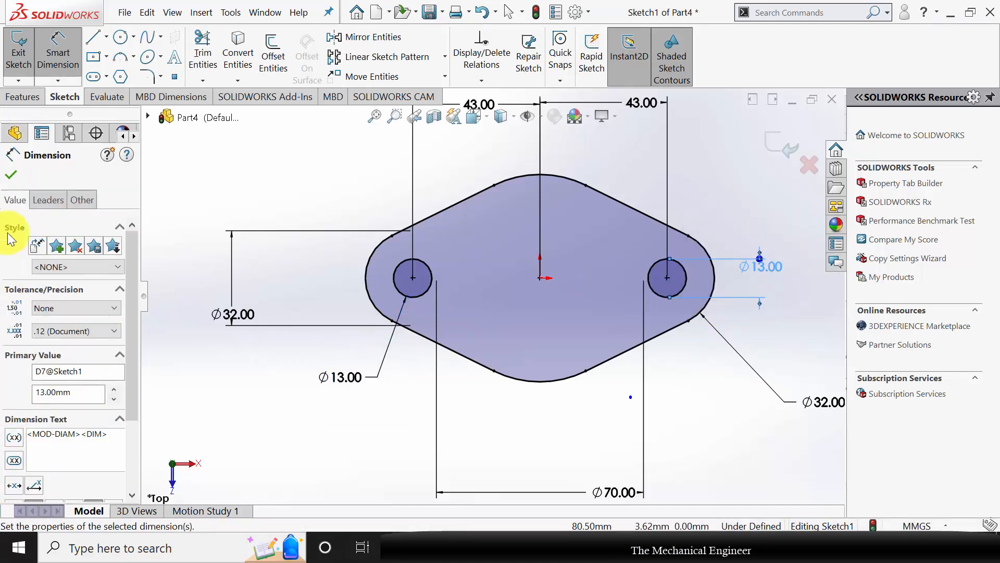
Extrude the flange profile with its two holes as a Blind boss 14 mm deep.
click(30, 99)
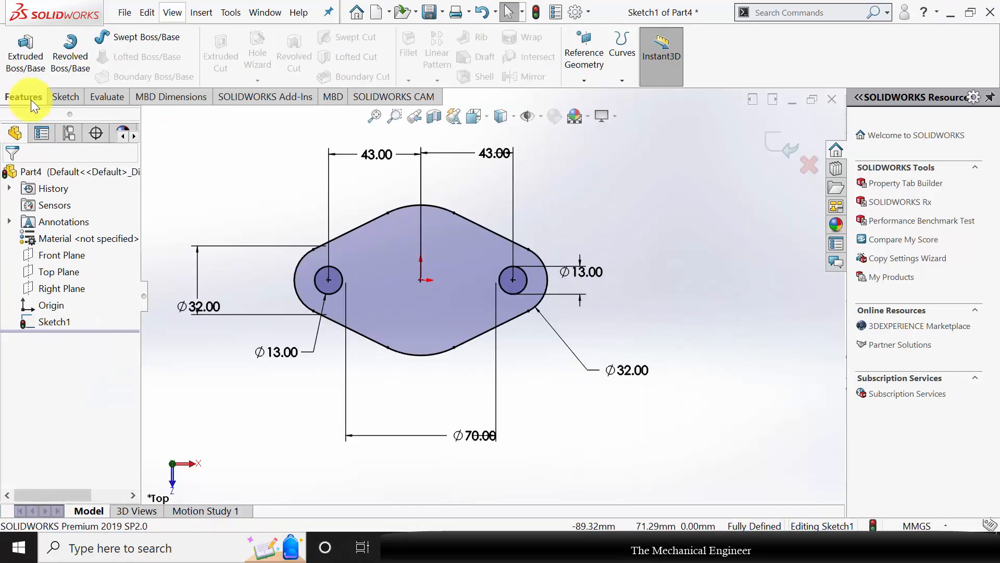
click(23, 49)
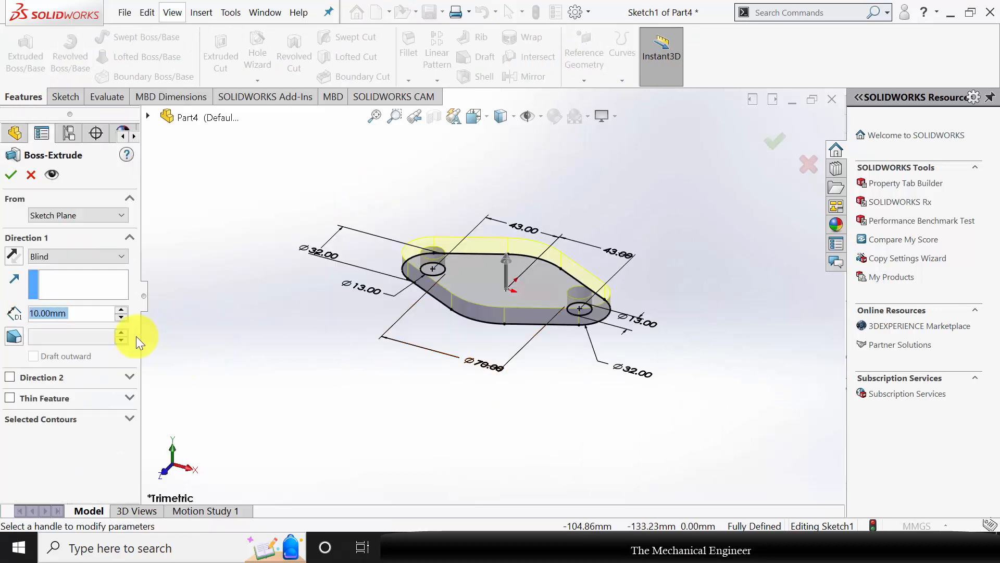
text(14)
key(Return)
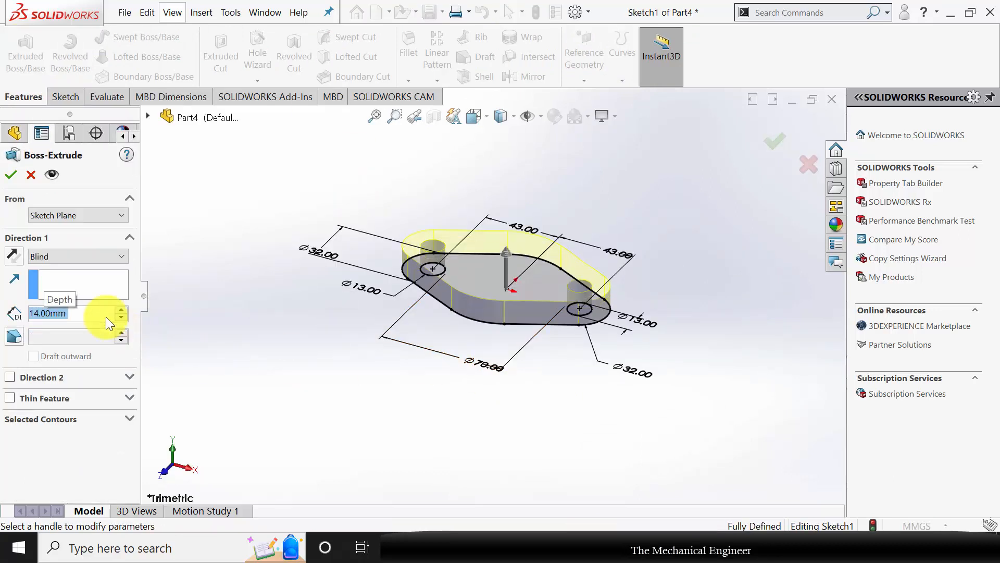
click(12, 175)
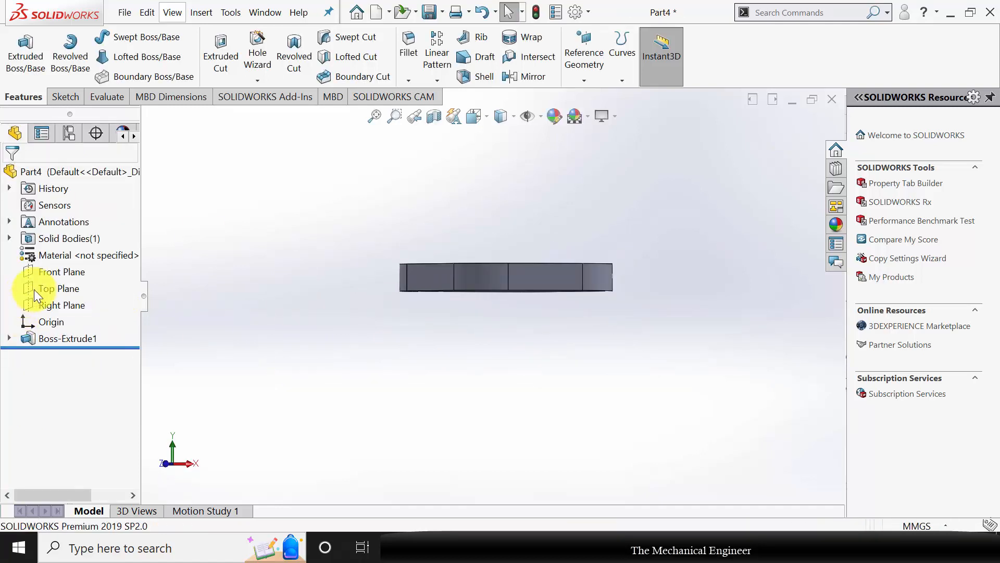
On the Front Plane, sketch a closed line profile about 24 mm tall below the flange, starting at the origin, with a slanted lower outer corner.
click(45, 270)
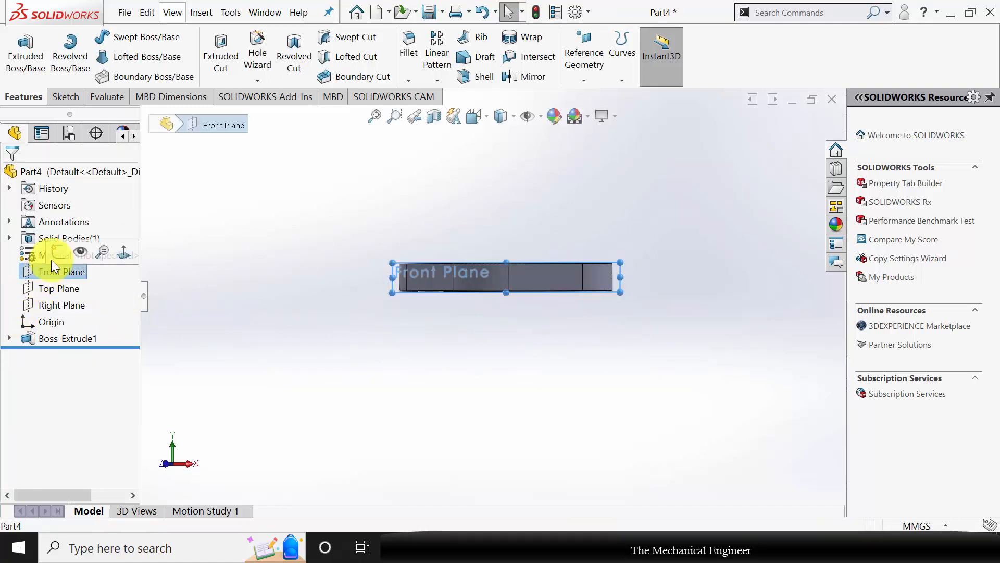
click(98, 265)
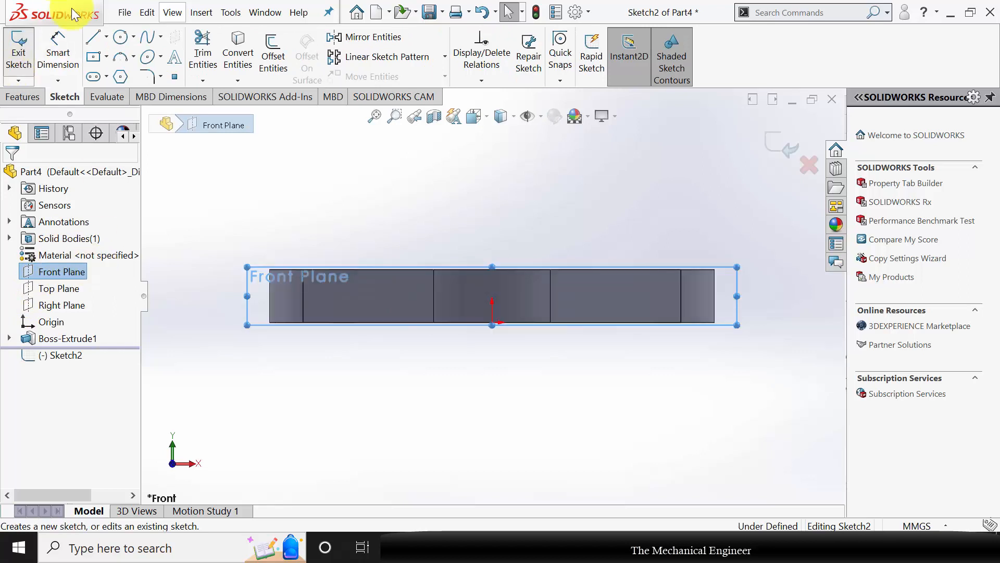
click(95, 37)
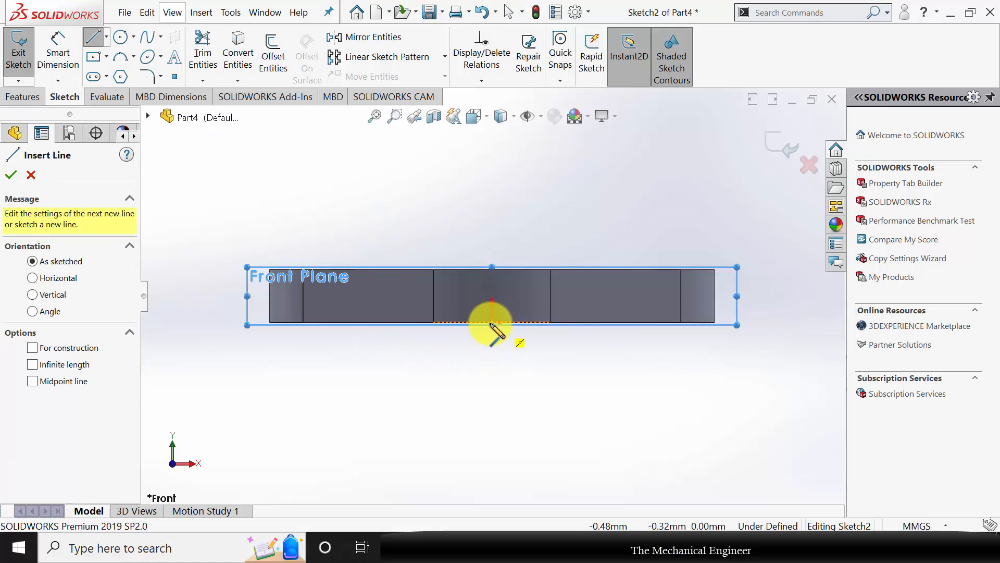
click(492, 322)
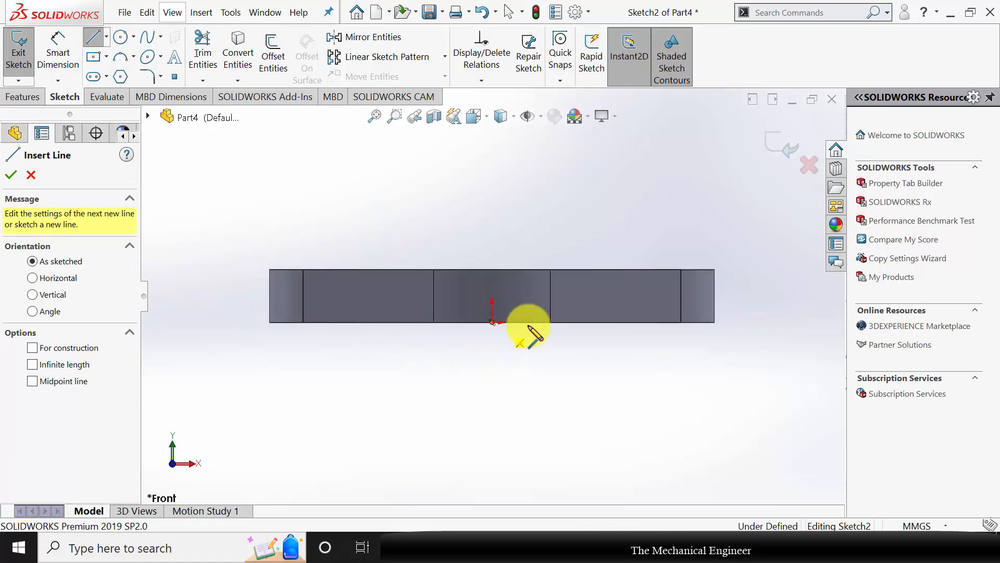
click(599, 321)
click(599, 392)
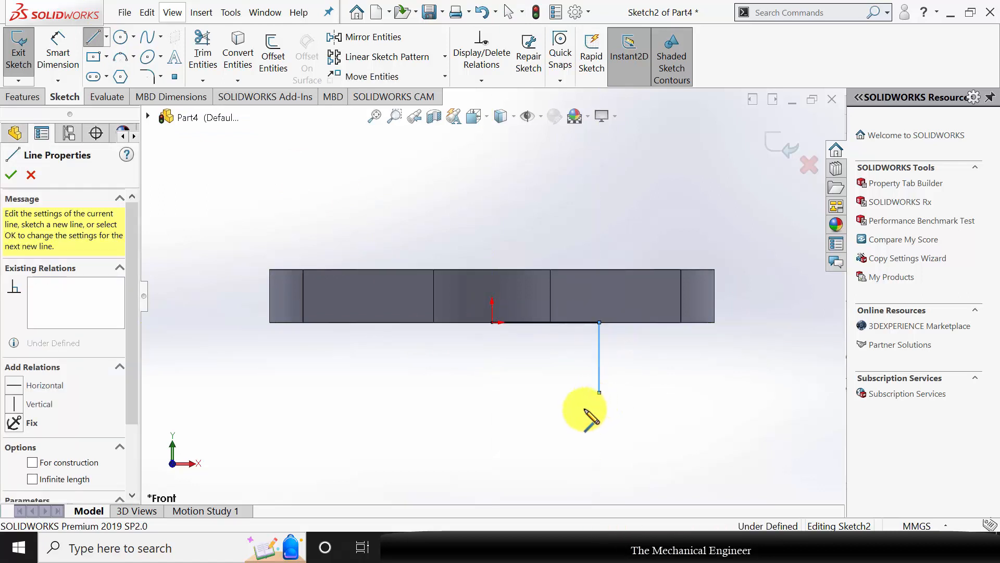
click(579, 413)
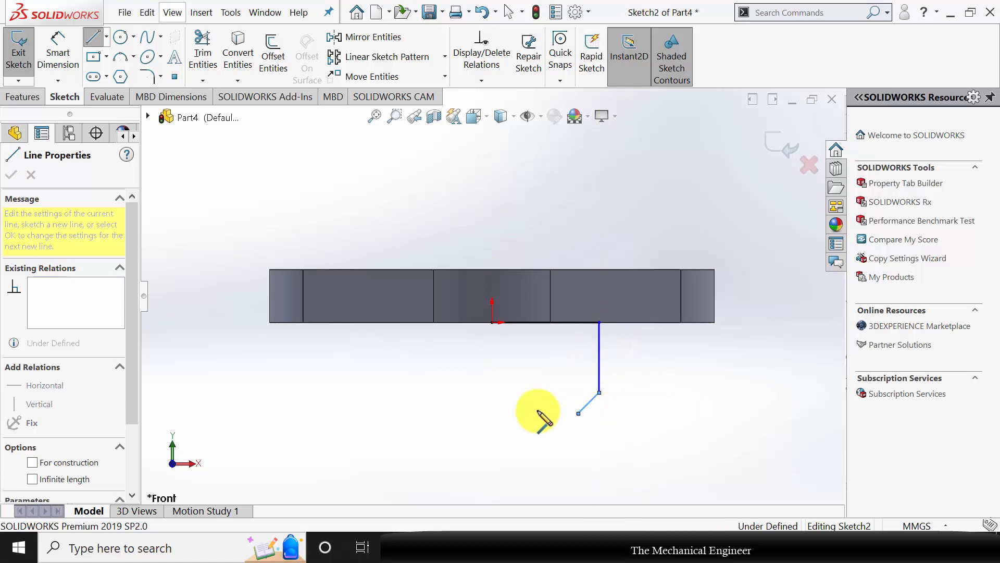
click(492, 413)
click(492, 322)
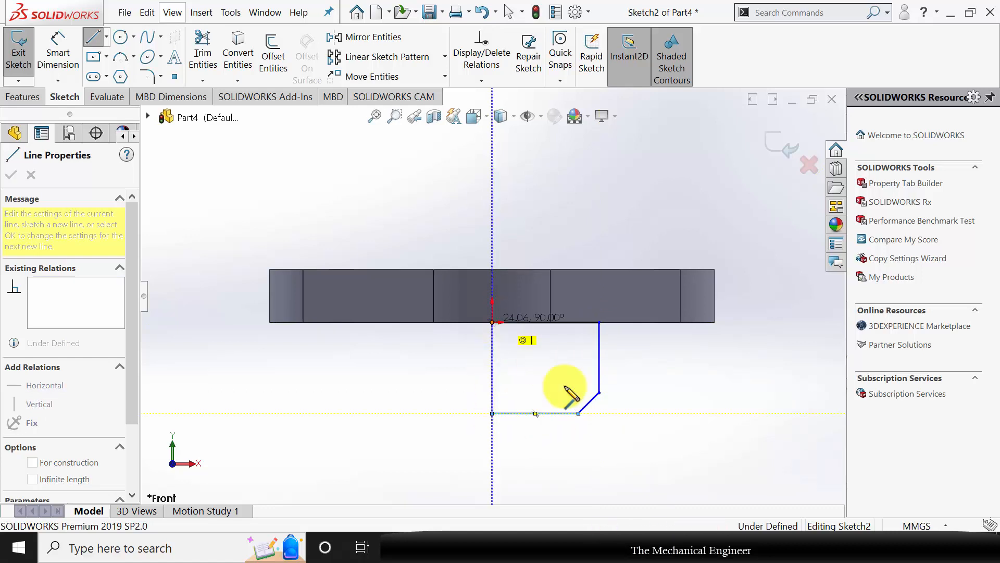
Dimension the width of the profile below the flange, between its two vertical lines, to 27.5 mm.
key(Escape)
click(59, 49)
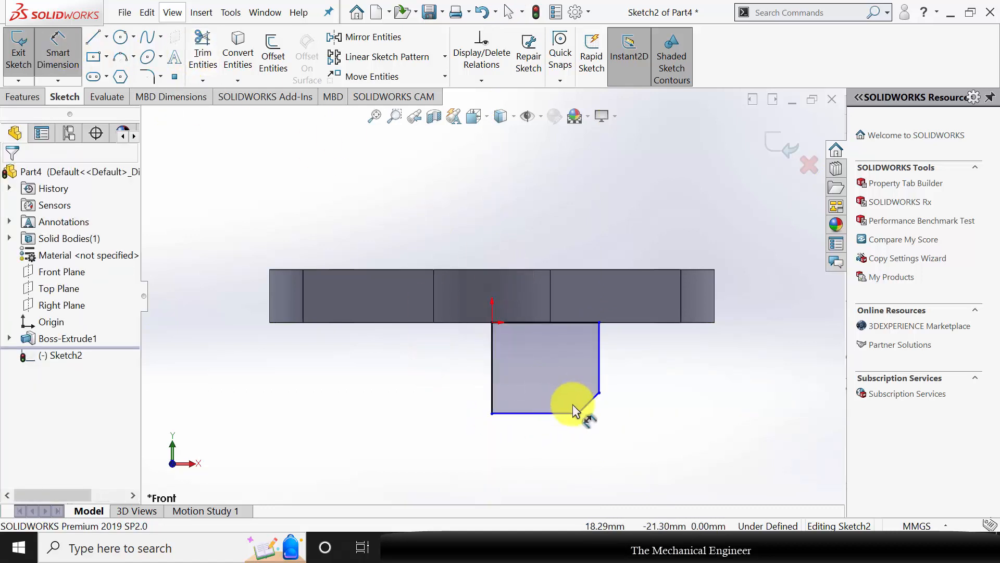
click(600, 369)
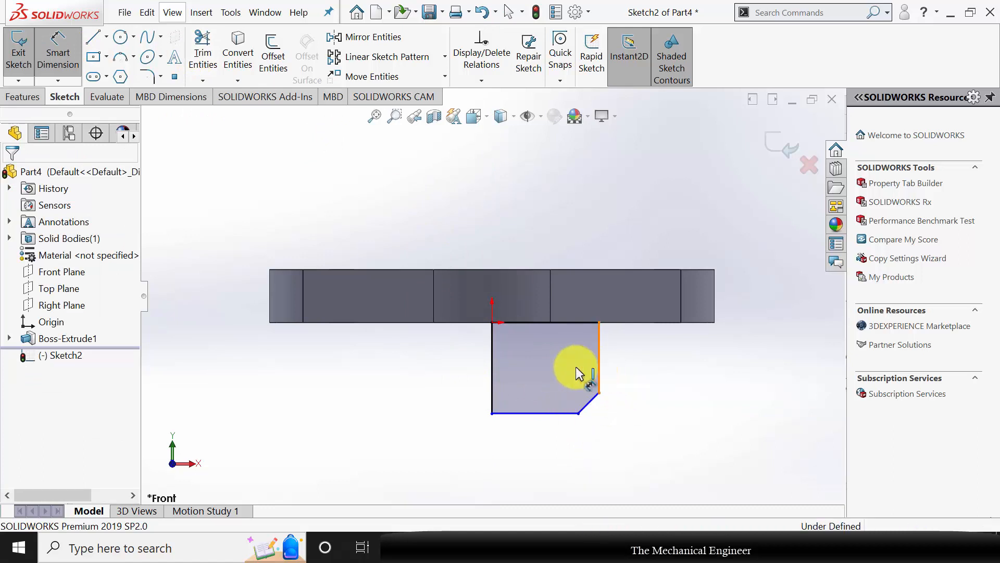
click(493, 354)
click(518, 470)
text(5)
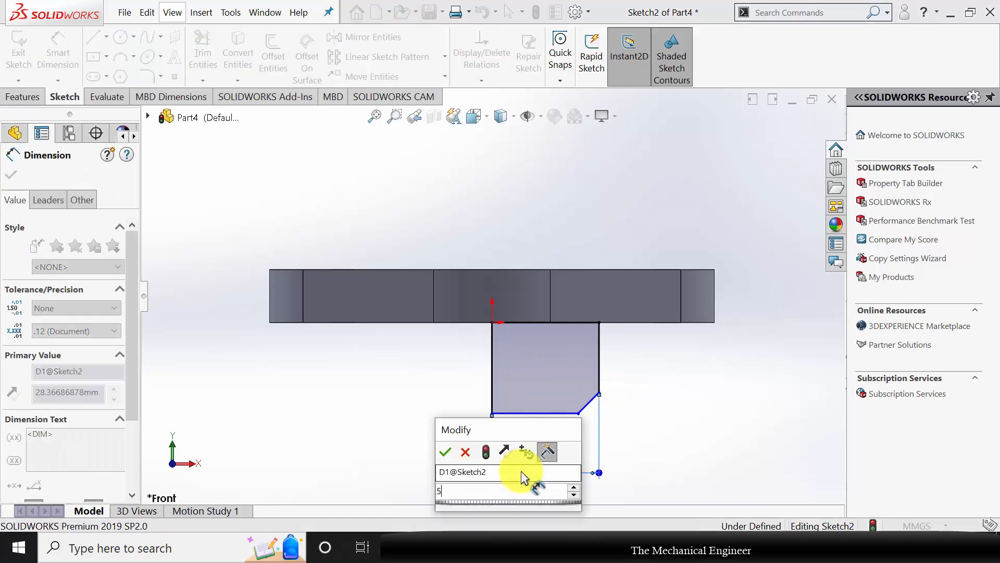
key(BackSpace)
text(27.5)
key(Return)
Dimension the profile's bottom horizontal line to 36/2 (18 mm).
click(534, 414)
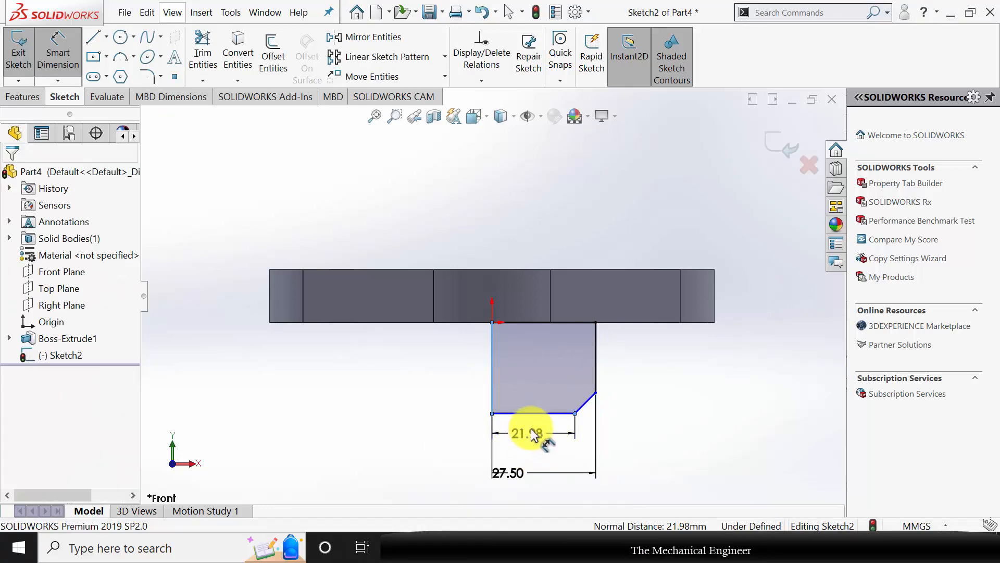
click(532, 434)
text(36/2)
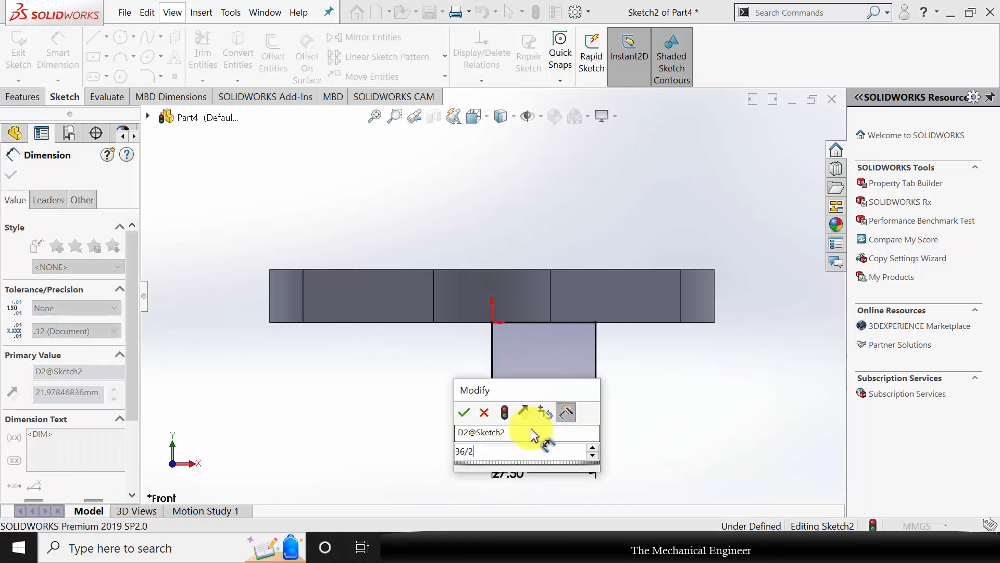
key(Return)
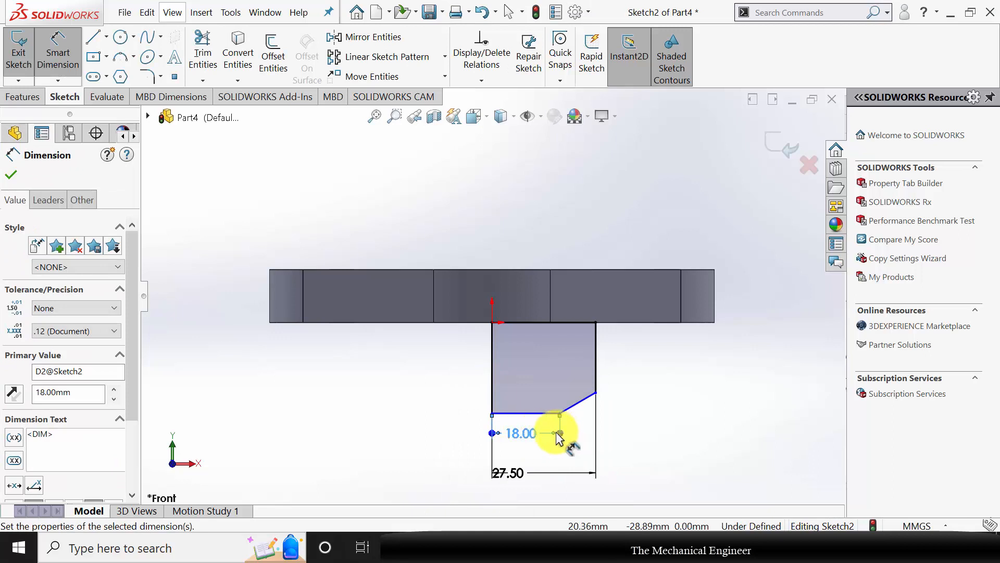
Dimension the vertical height of the profile's slanted corner to 3 mm.
click(536, 414)
click(597, 397)
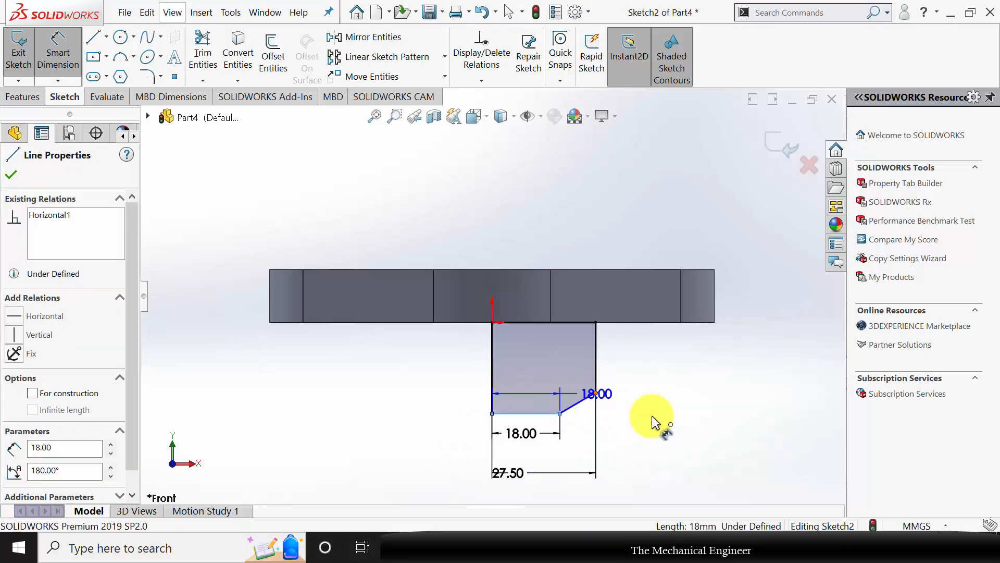
click(671, 415)
text(3.00mm)
key(Return)
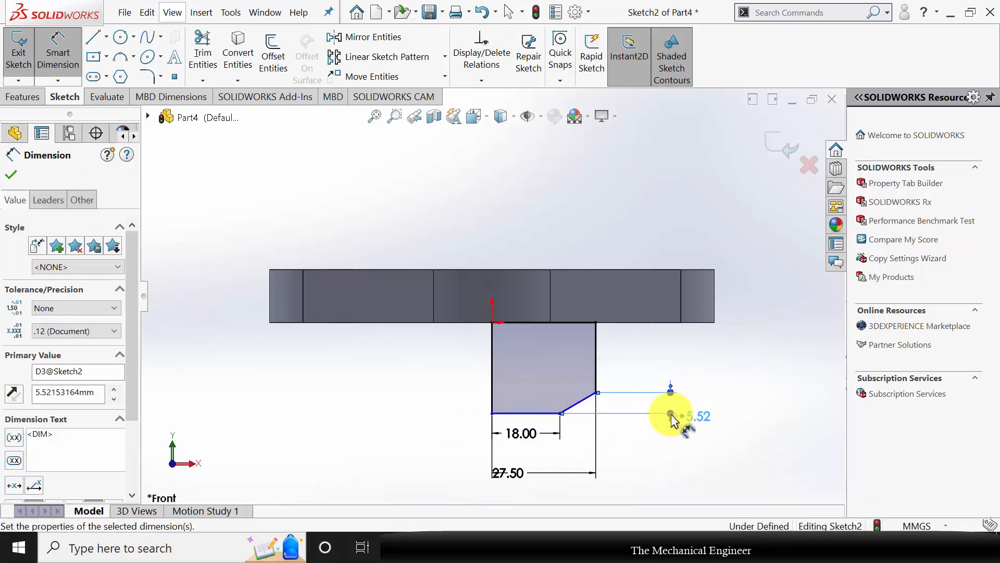
Dimension the overall height between the profile's top and bottom lines to 14 mm.
click(519, 323)
click(529, 413)
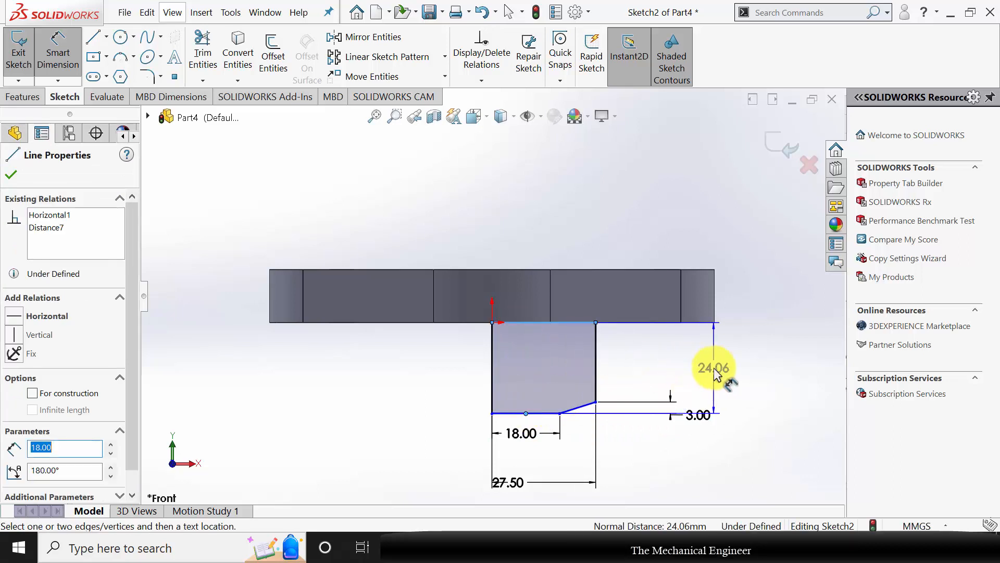
click(714, 370)
text(14)
key(Return)
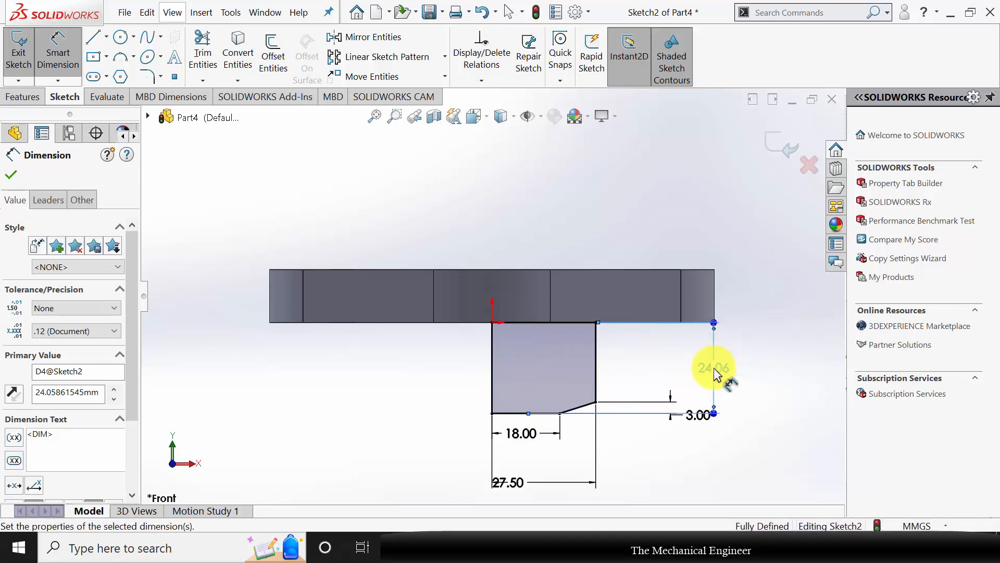
click(13, 168)
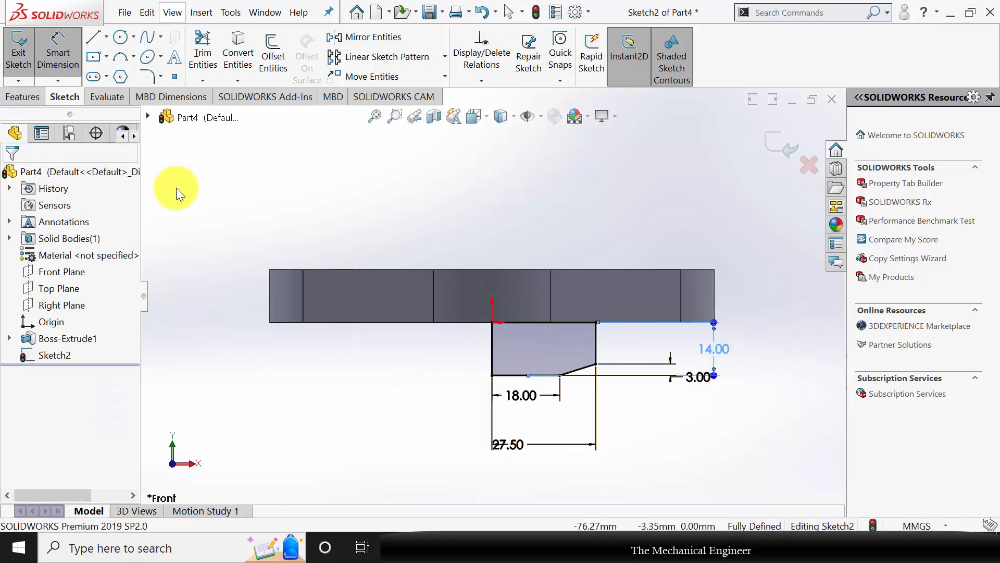
Revolve the profile as a boss through 360 degrees about its vertical line through the origin.
click(23, 97)
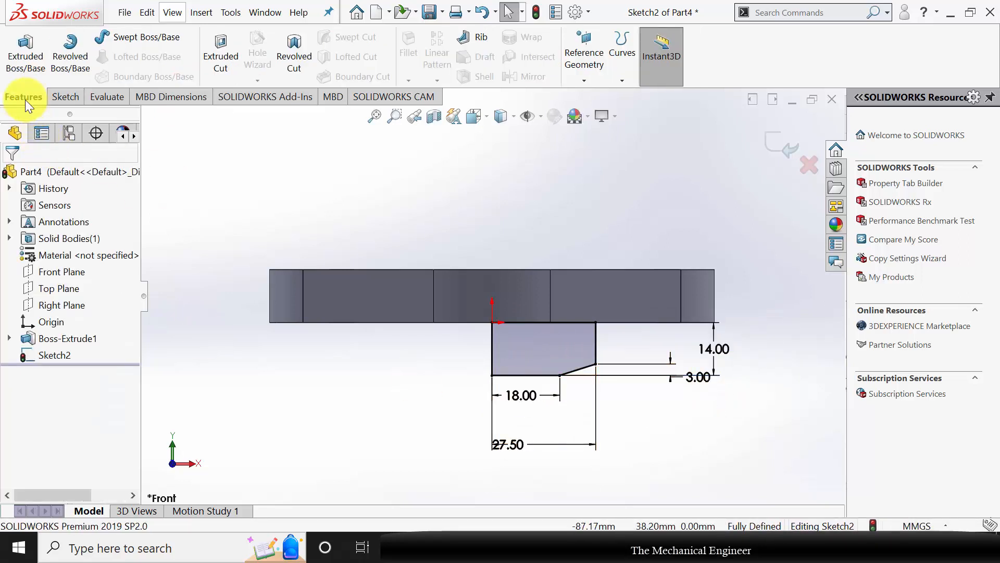
click(72, 47)
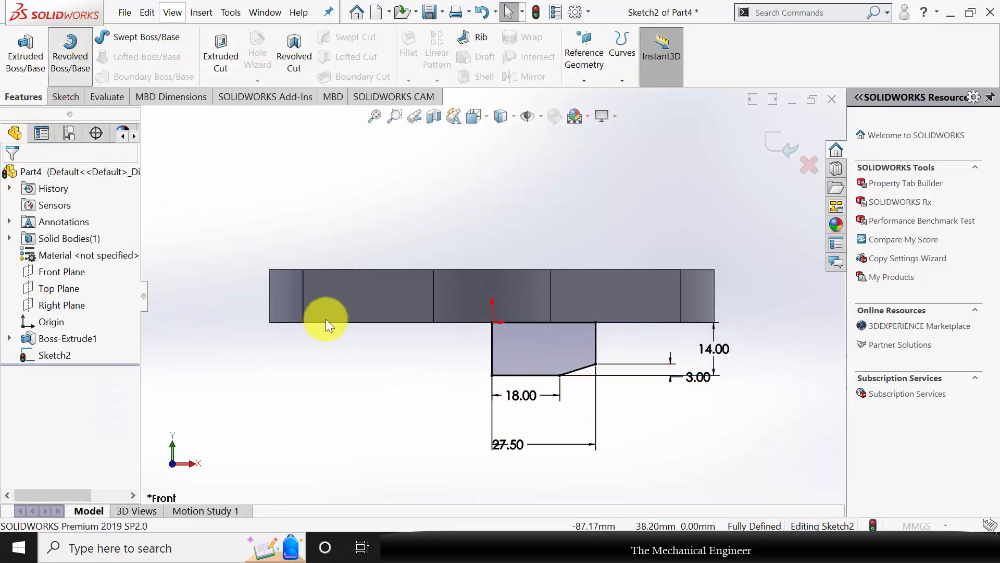
click(492, 348)
click(18, 172)
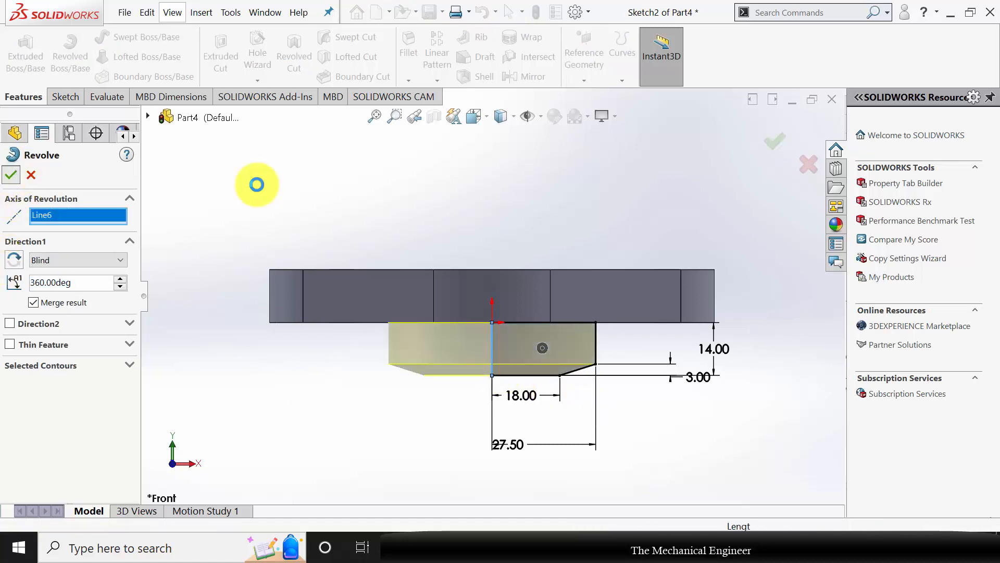
On the flange's top face, sketch a circle of about 35 mm diameter centred on the origin.
middle_drag(684, 374, 681, 484)
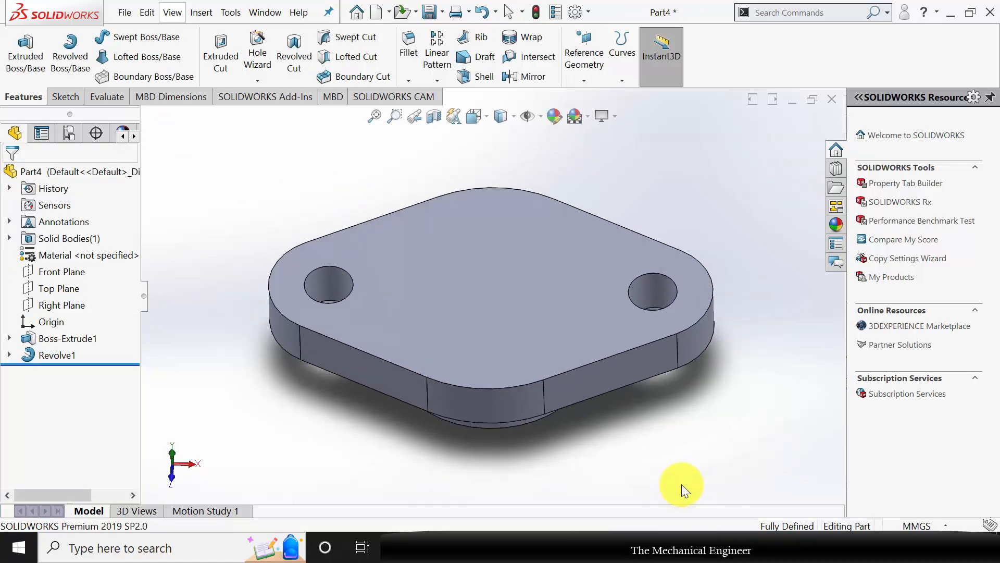
click(506, 285)
click(591, 236)
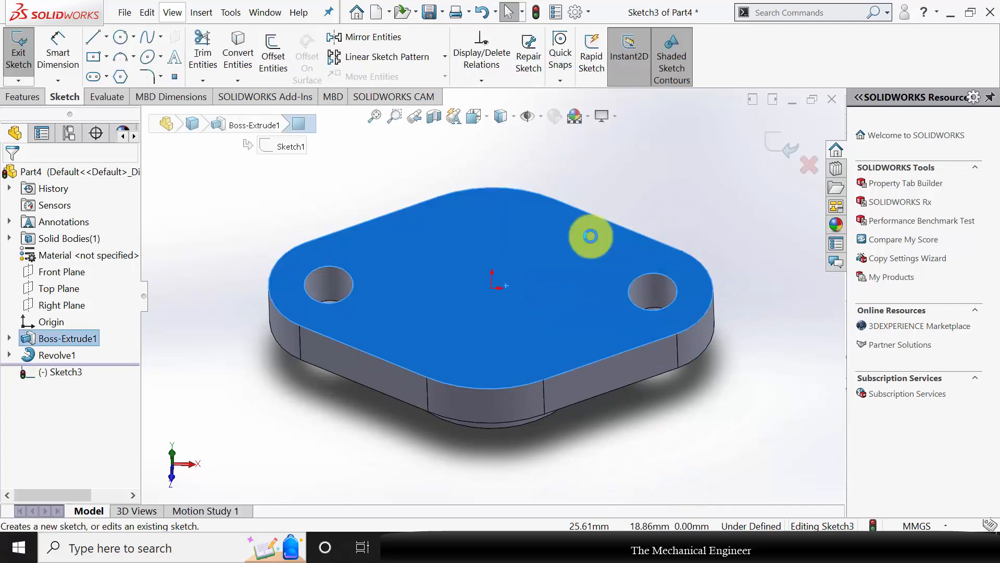
click(127, 40)
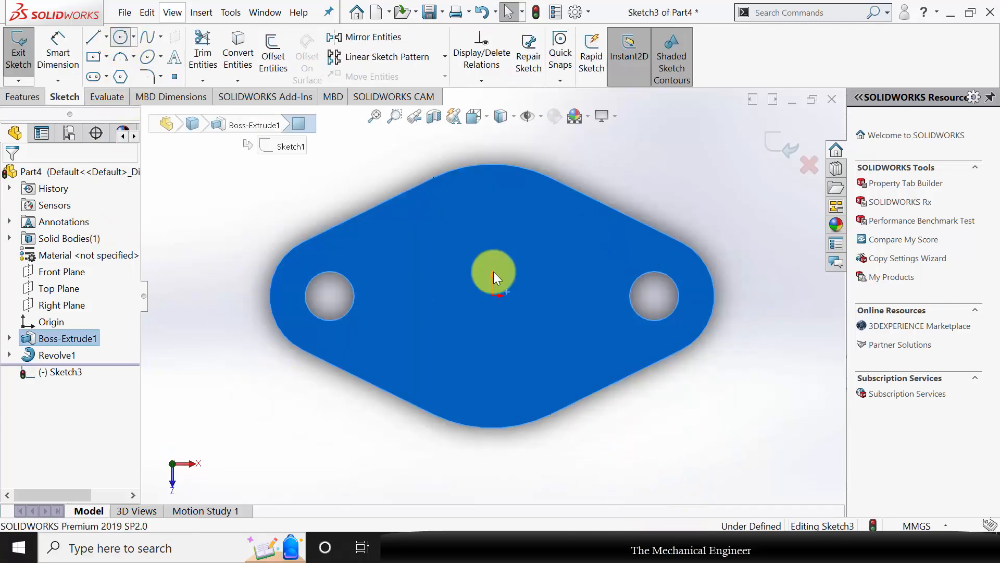
click(492, 295)
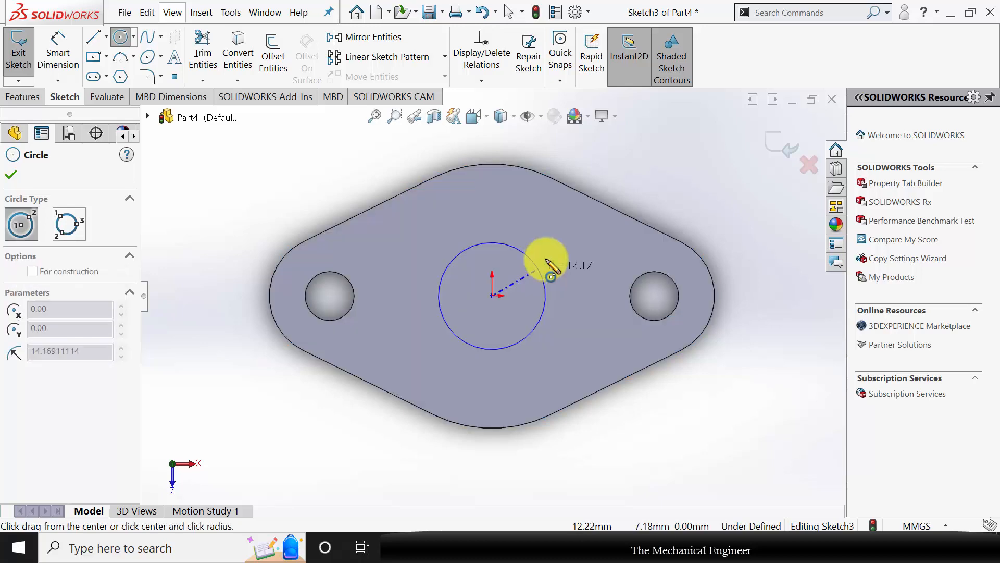
click(545, 259)
Dimension the central circle's diameter to 36 mm.
click(58, 59)
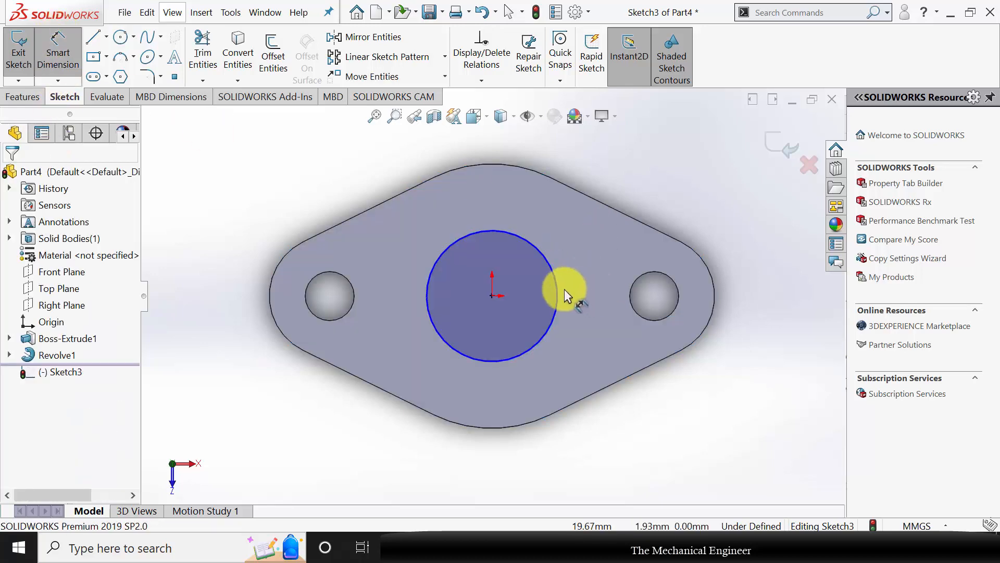
click(556, 284)
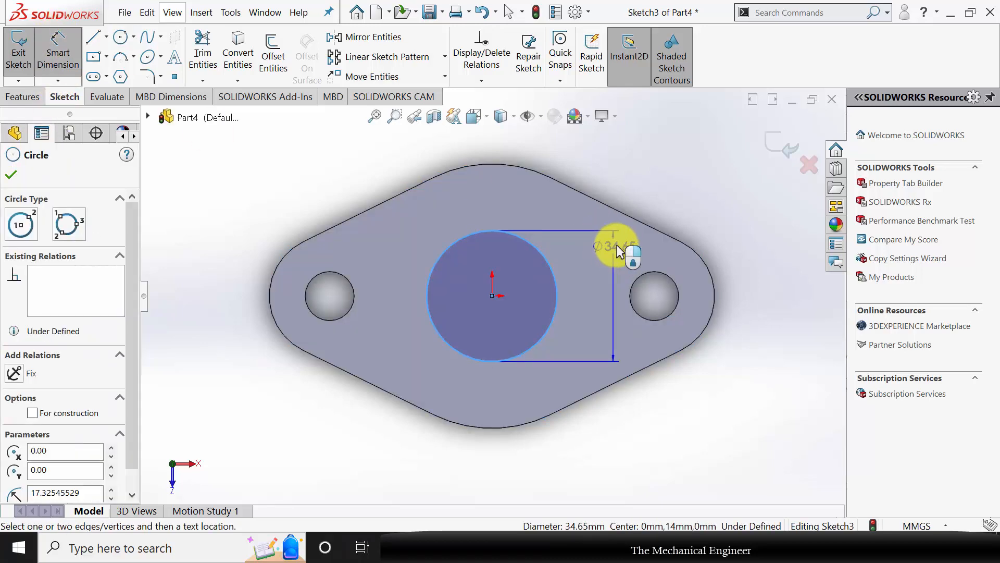
click(660, 210)
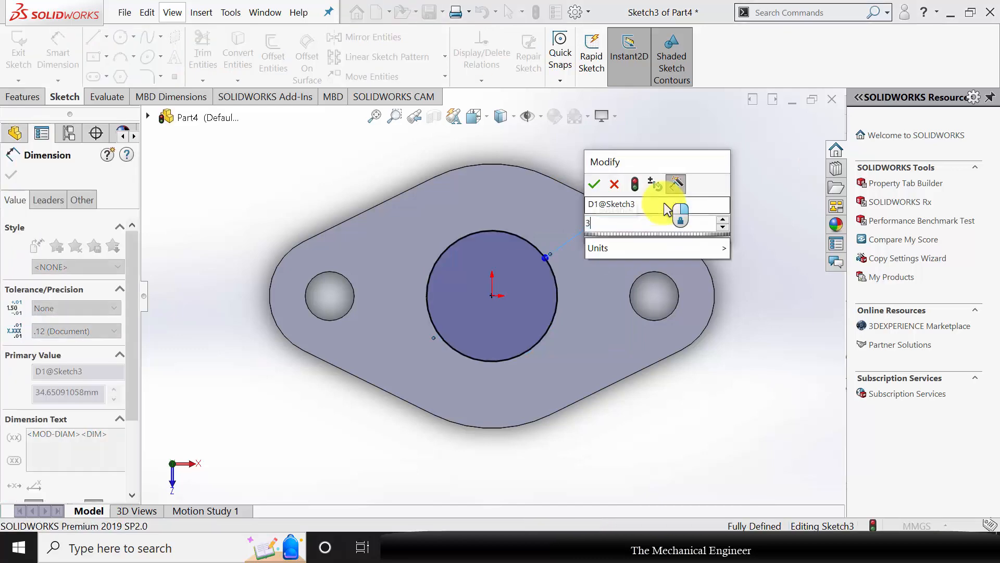
text(36)
key(Return)
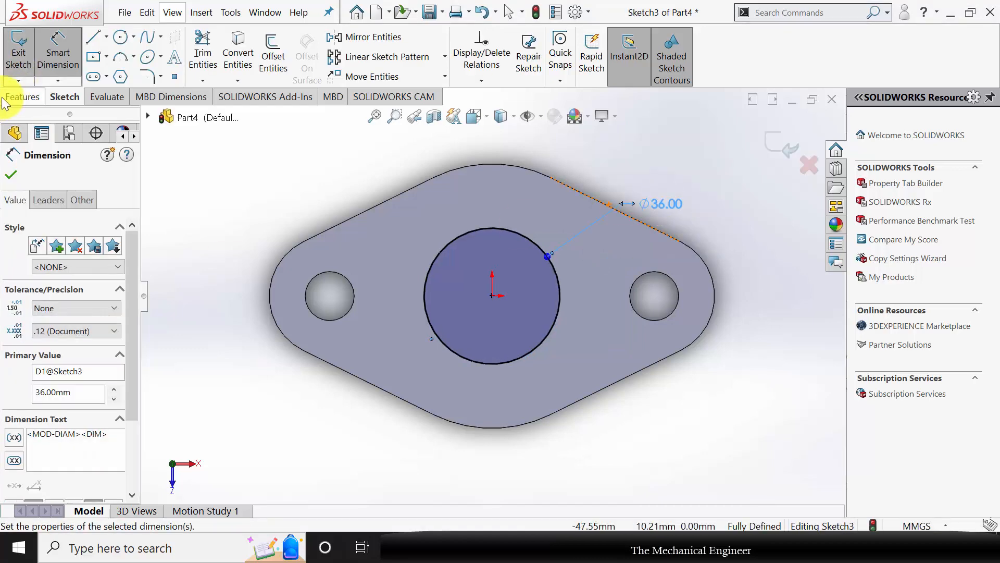
Cut the 36 mm circle through the flange and boss with a Through All Extruded Cut.
click(21, 97)
click(221, 61)
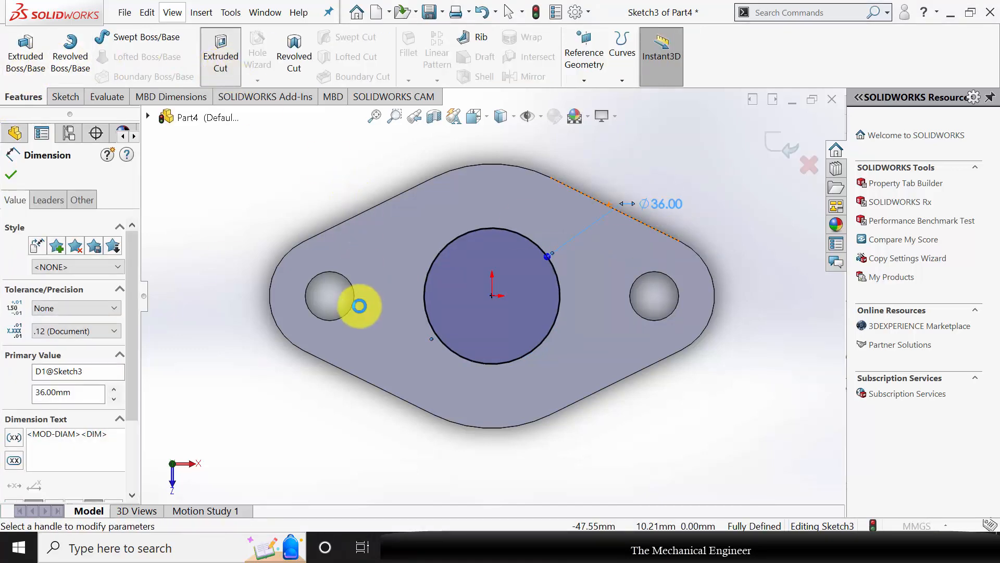
click(78, 256)
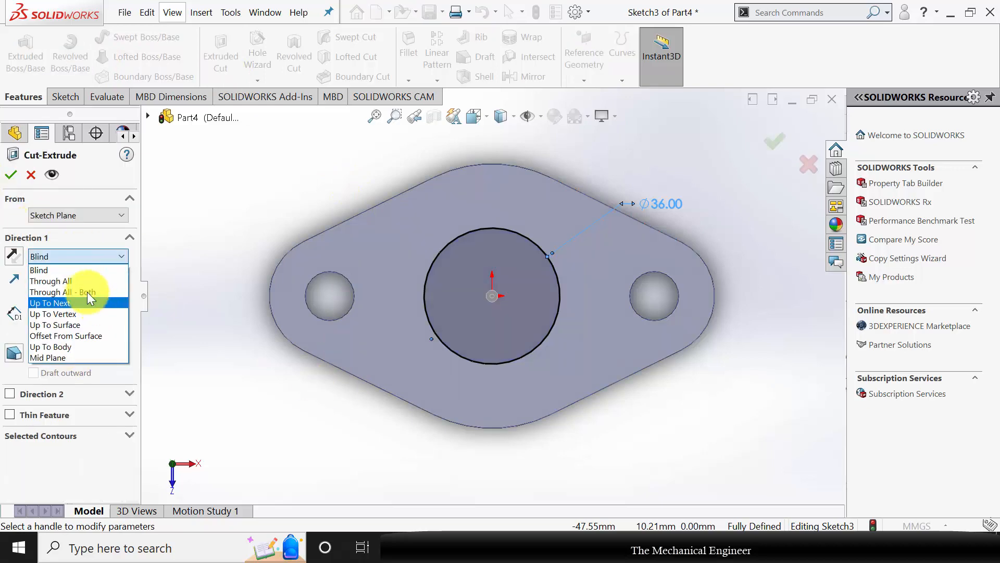
click(80, 281)
click(10, 174)
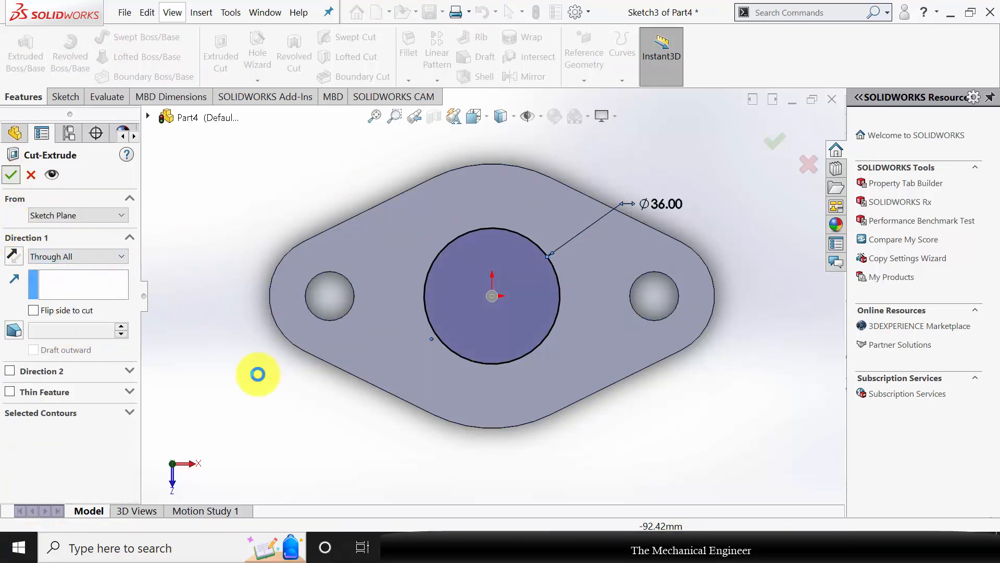
Assign Brass as the part's material.
mouse_move(403, 388)
middle_down()
mouse_move(393, 245)
mouse_move(369, 263)
mouse_move(383, 263)
mouse_move(384, 250)
mouse_move(501, 290)
middle_up()
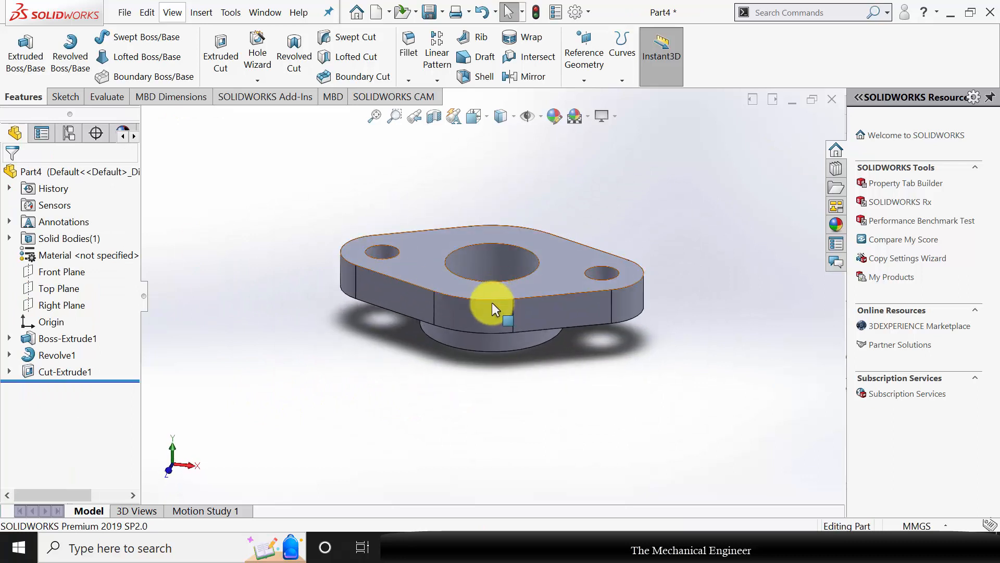
right_click(68, 254)
click(134, 346)
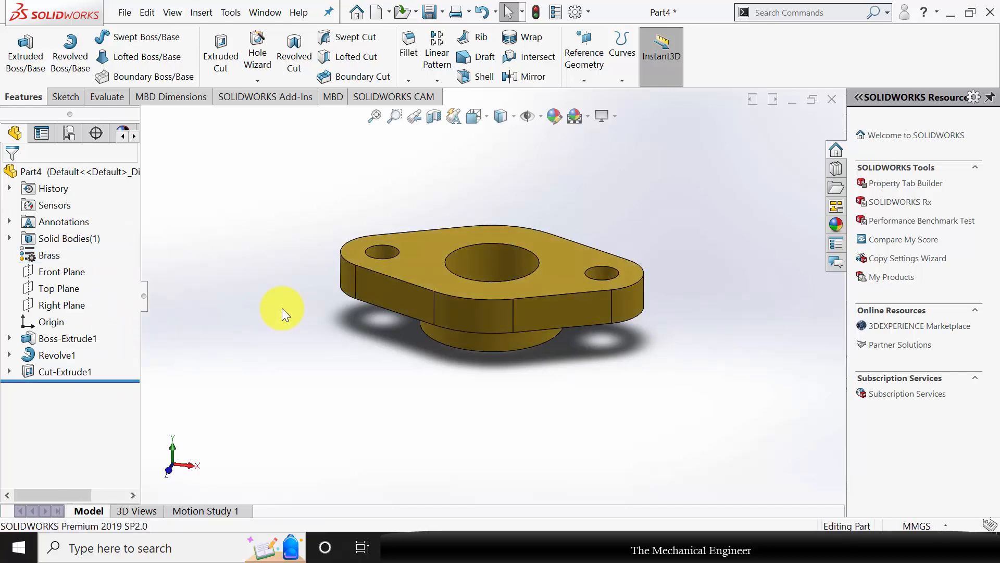
Save the finished flange part in the Plug Valve folder and close it.
key(ctrl+s)
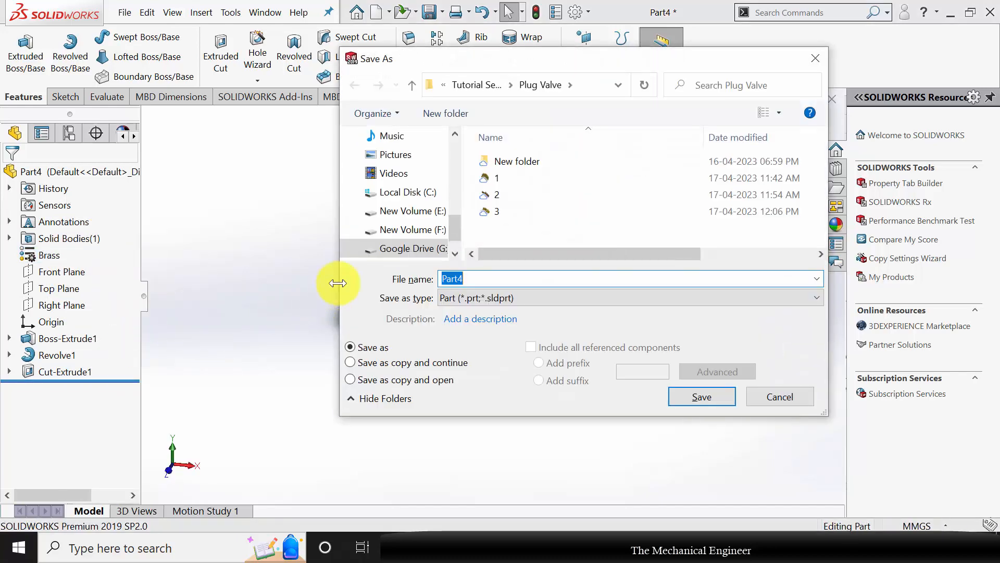
key(Return)
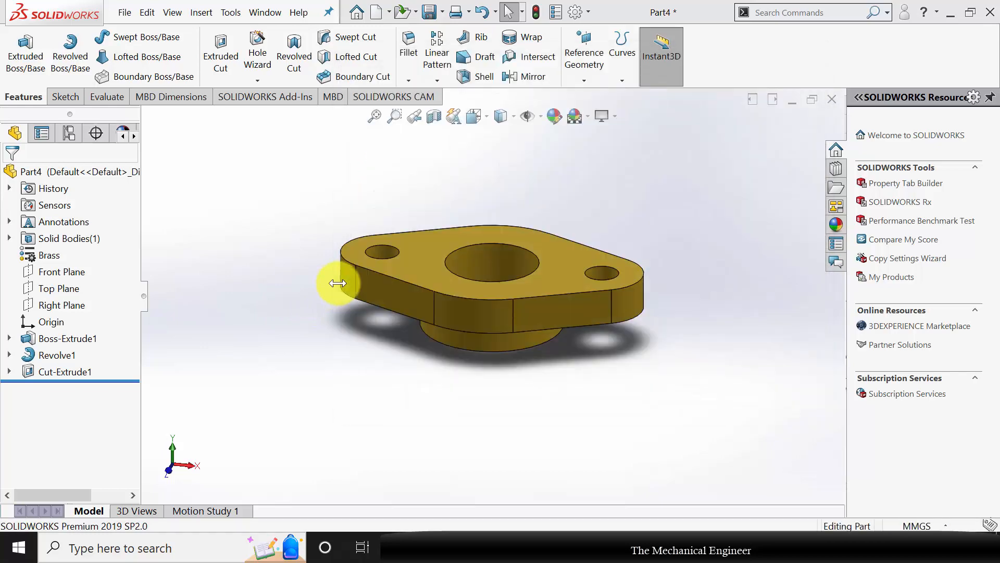
click(832, 99)
Create a new part and sketch a circle centred on the origin on its Top Plane.
click(281, 12)
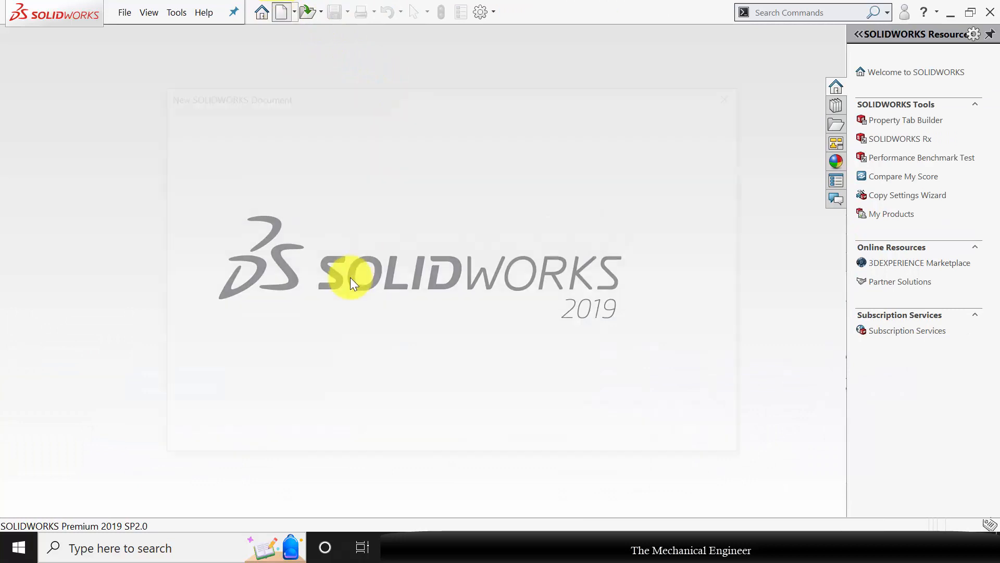
click(553, 436)
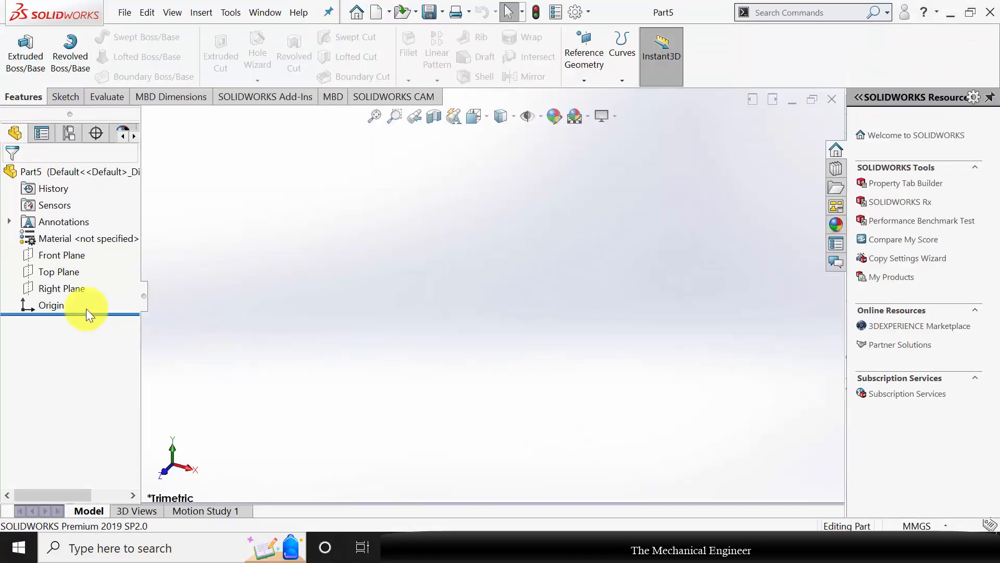
click(58, 270)
click(68, 253)
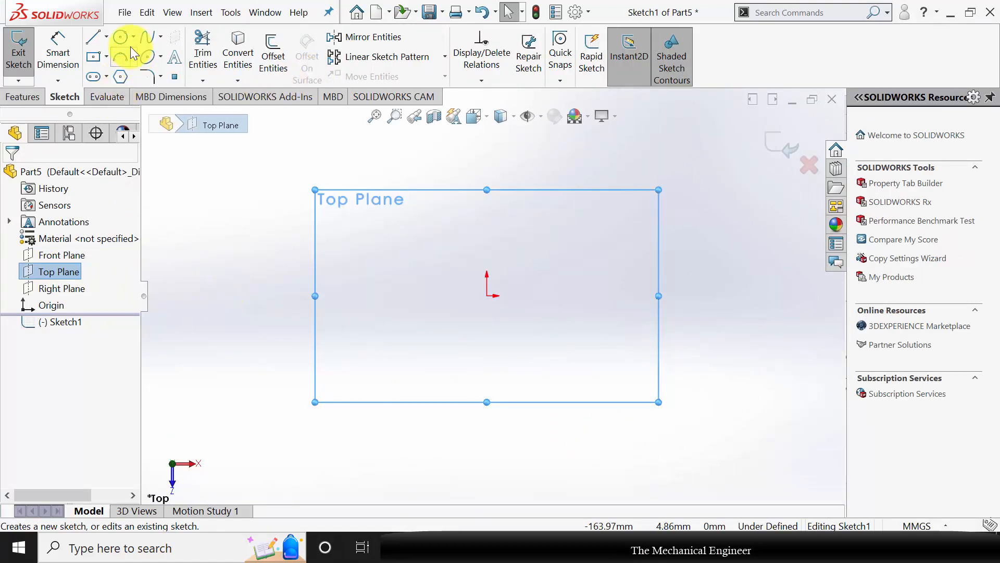
click(121, 37)
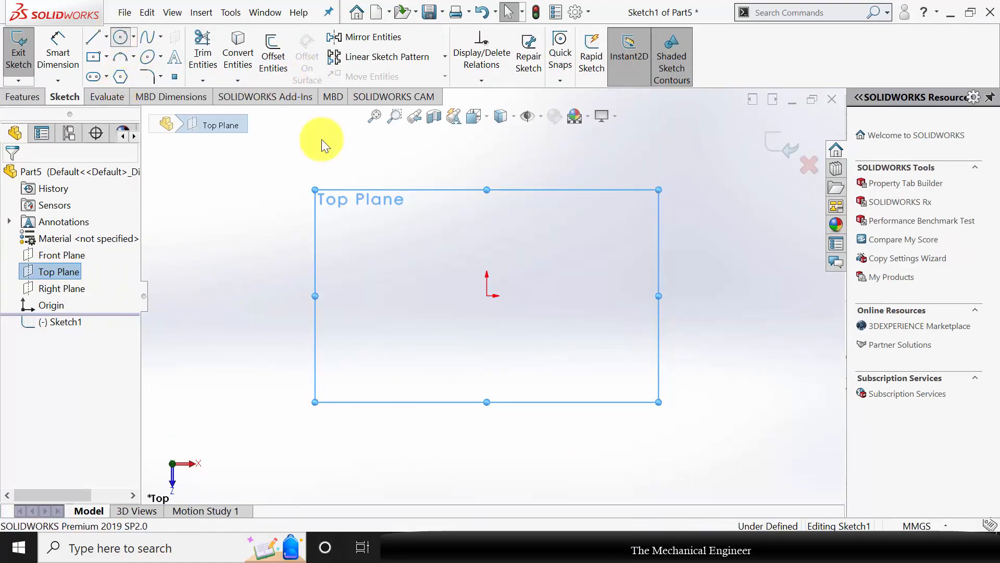
click(487, 296)
click(543, 273)
click(14, 175)
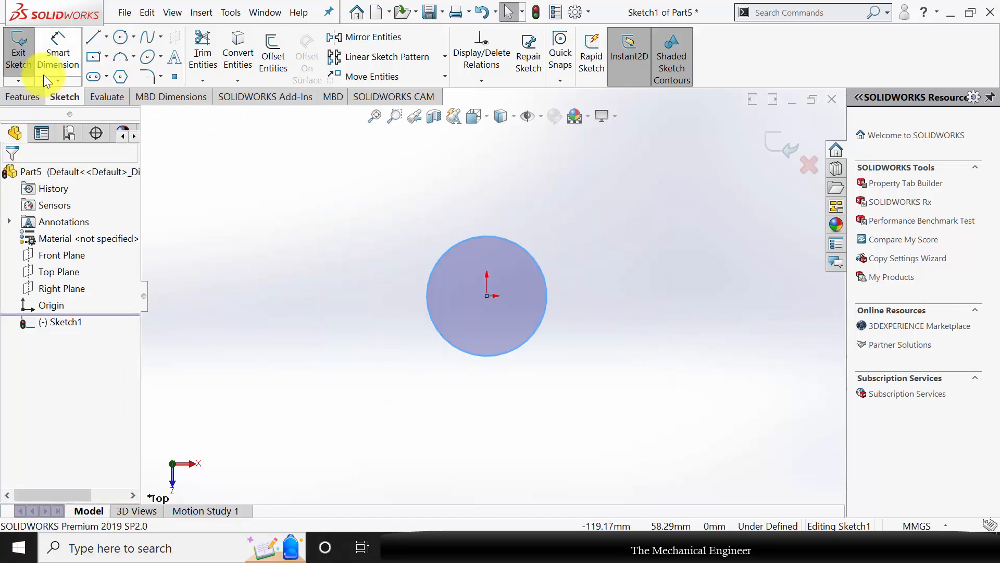
Dimension the sketched circle's diameter to 12 mm.
click(45, 71)
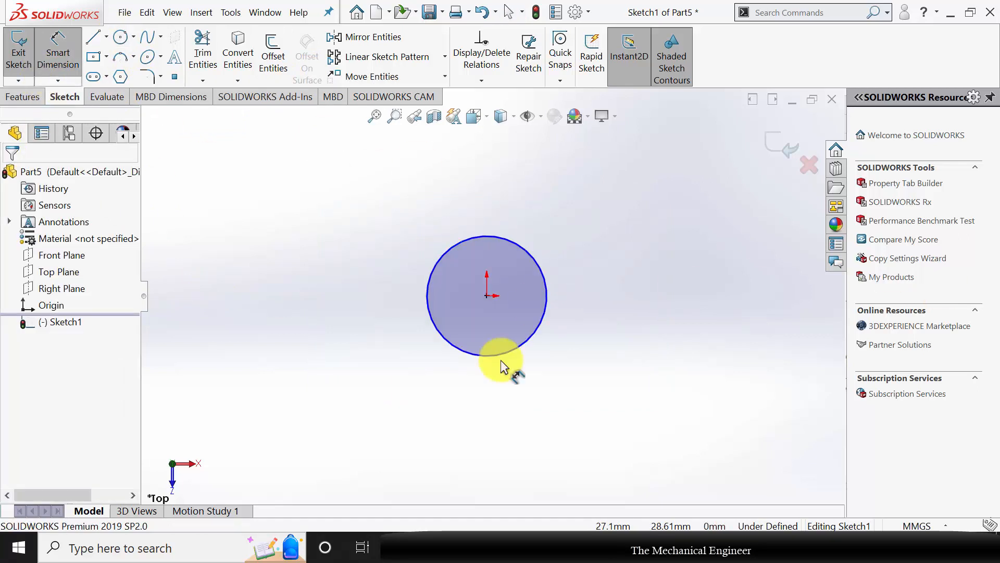
click(543, 323)
click(645, 327)
text(12)
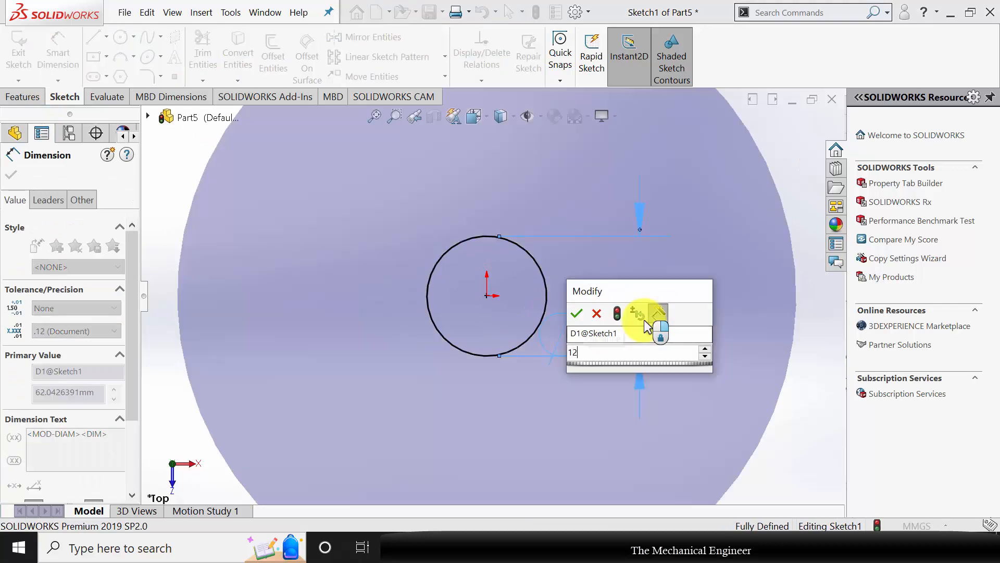
key(Return)
click(12, 176)
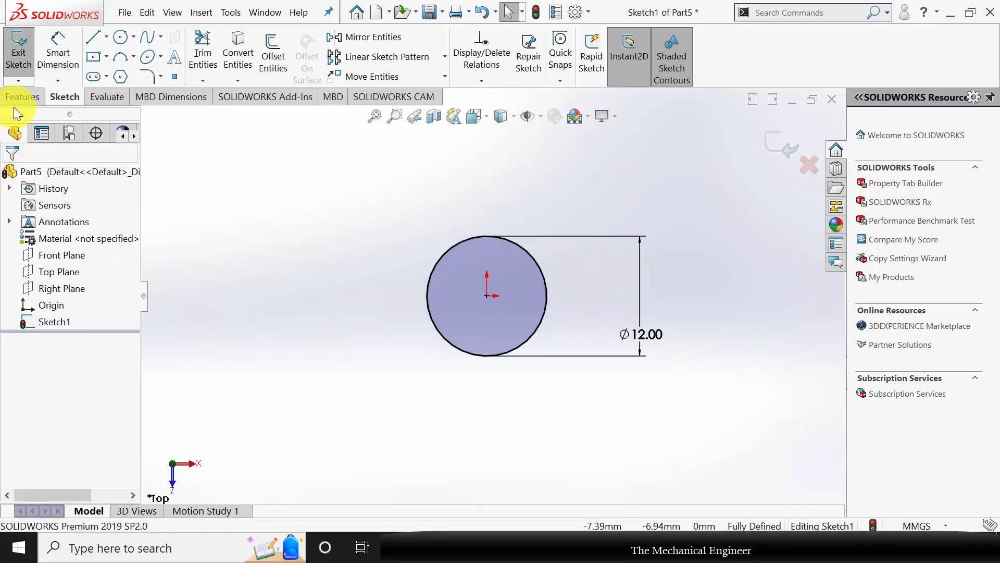
Extrude the 12 mm circle as a boss with a Blind depth of 50 mm.
click(21, 98)
click(24, 58)
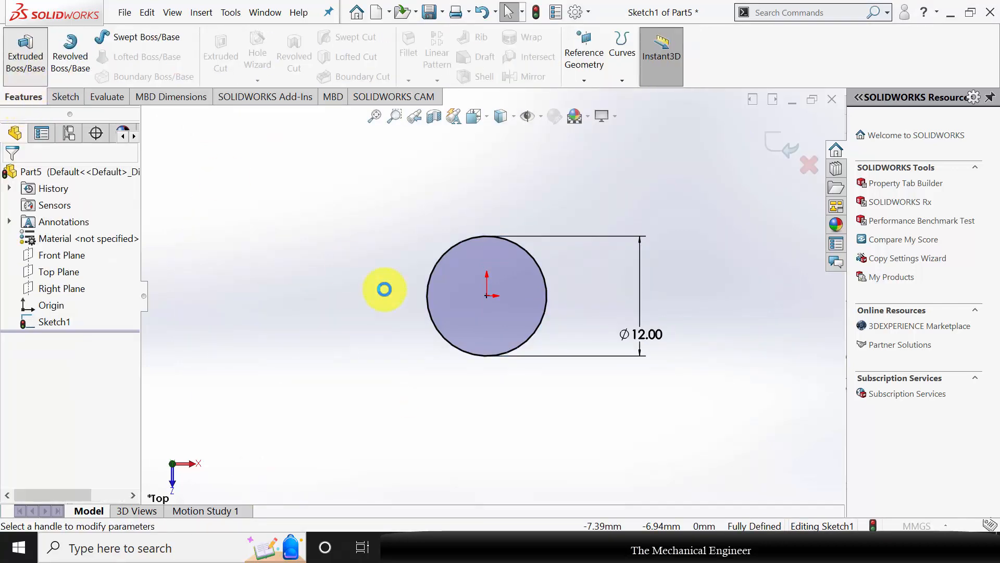
text(50)
key(Return)
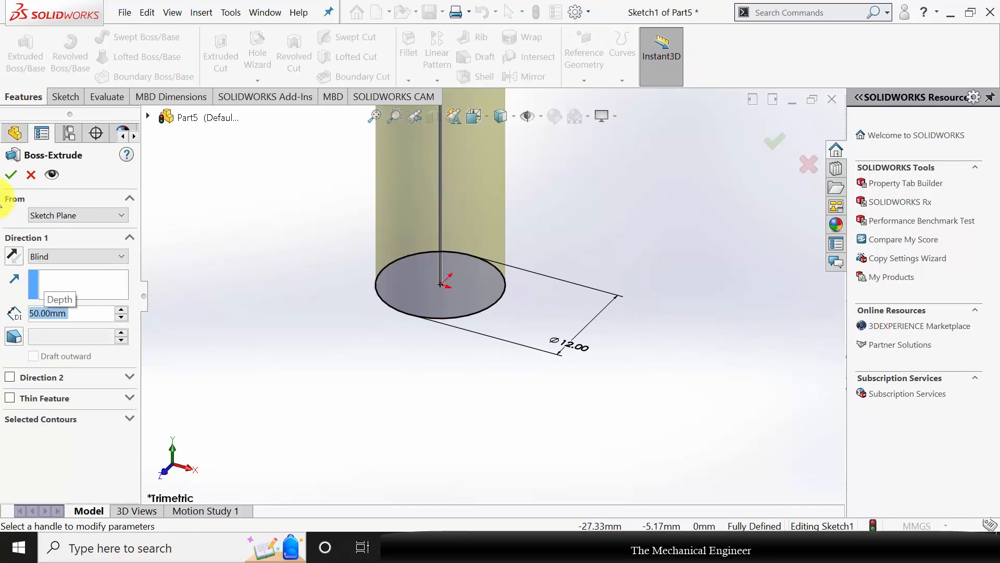
click(9, 178)
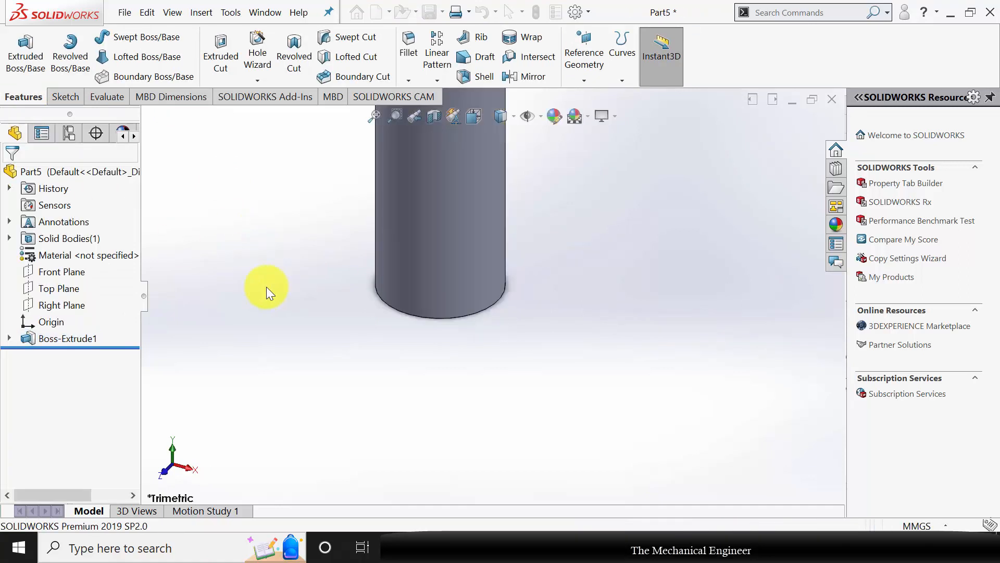
Cut a Metric Die M12x1.5 thread from the rod's bottom edge, Blind 22 mm, trimmed with its start and end faces.
click(264, 80)
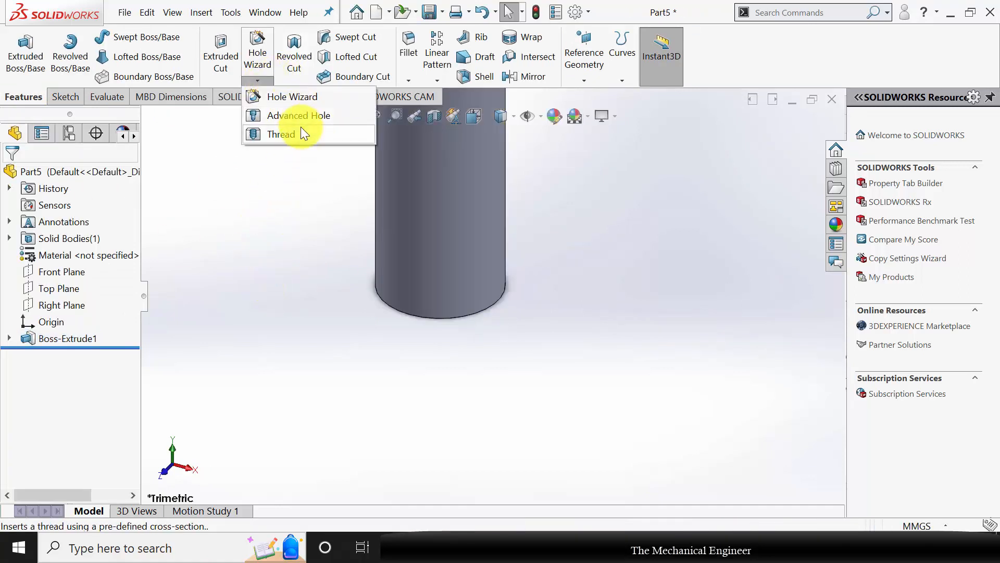
click(300, 130)
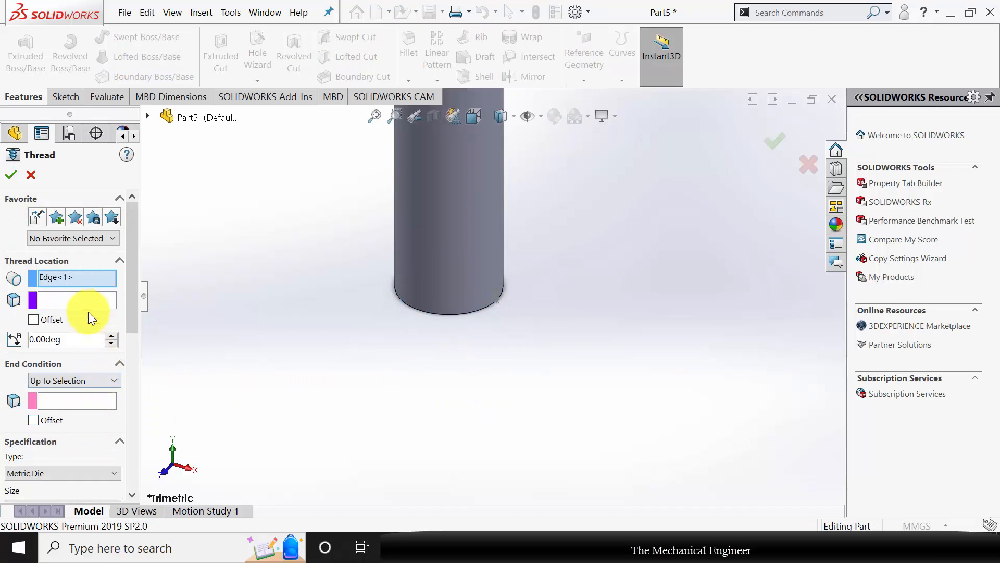
click(98, 382)
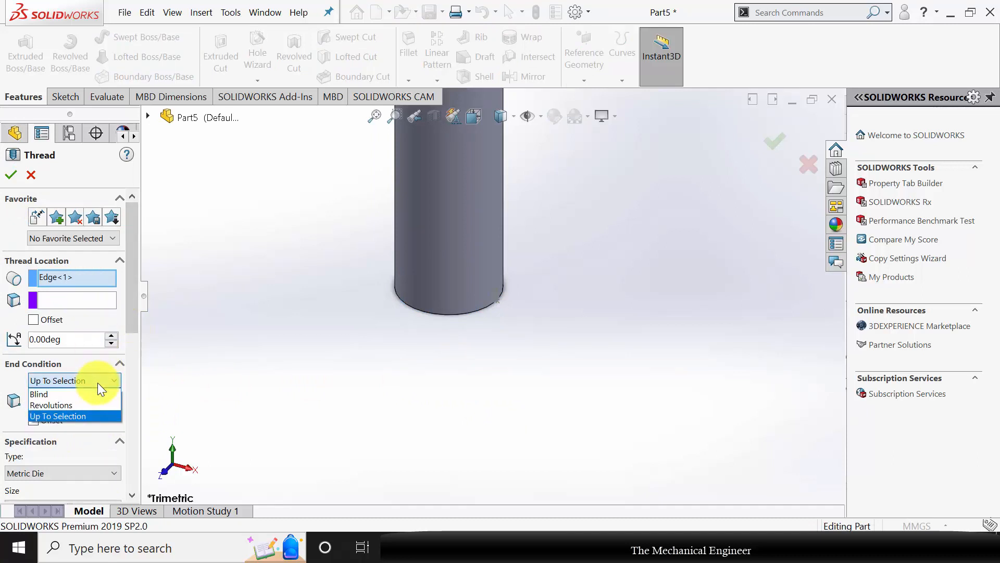
click(74, 396)
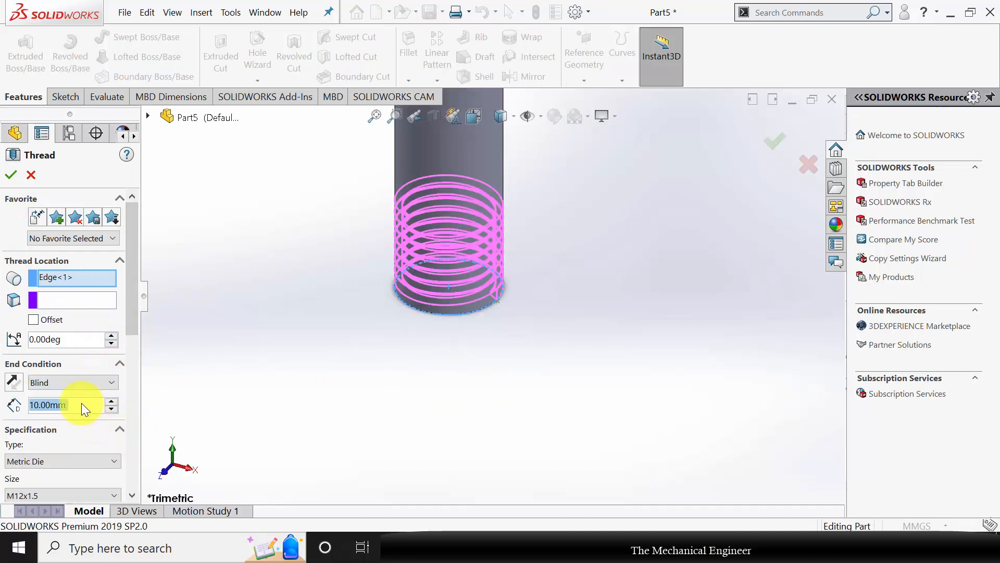
text(22)
key(Return)
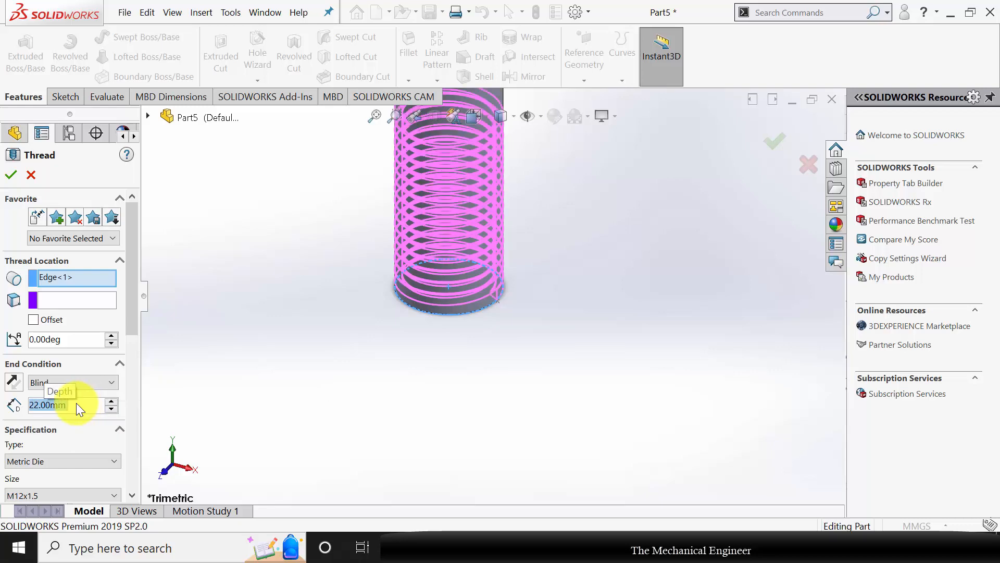
drag(134, 279, 145, 448)
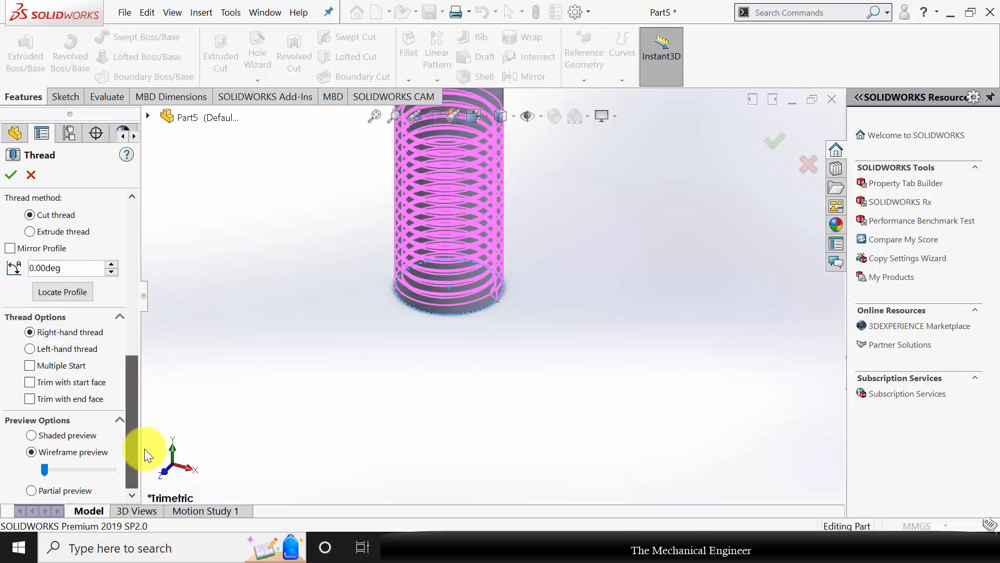
click(73, 383)
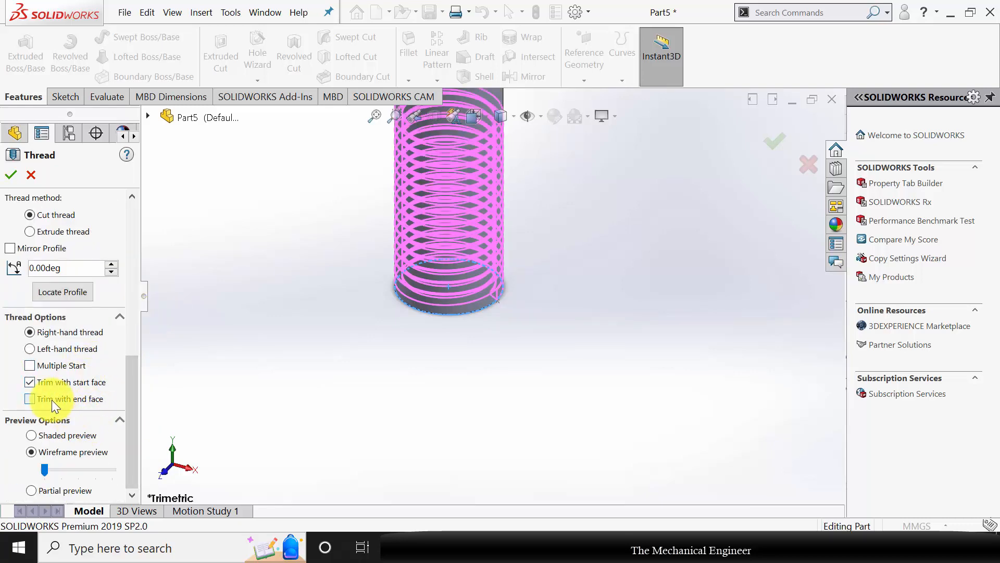
click(30, 398)
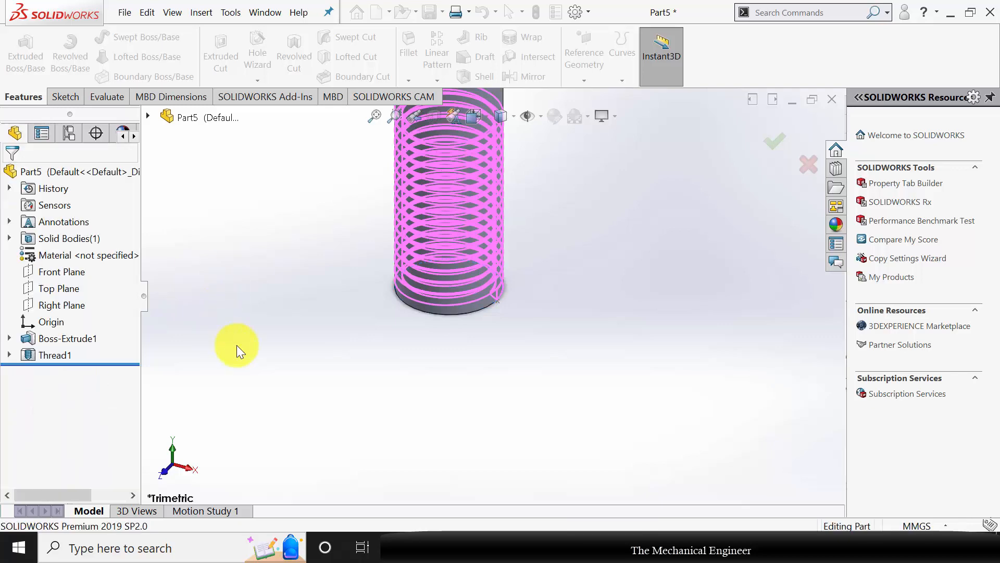
Cut a second M12x1.5 thread from the rod's top edge with a Blind depth of 16 mm.
scroll(413, 414, up, 6)
scroll(542, 141, down, 3)
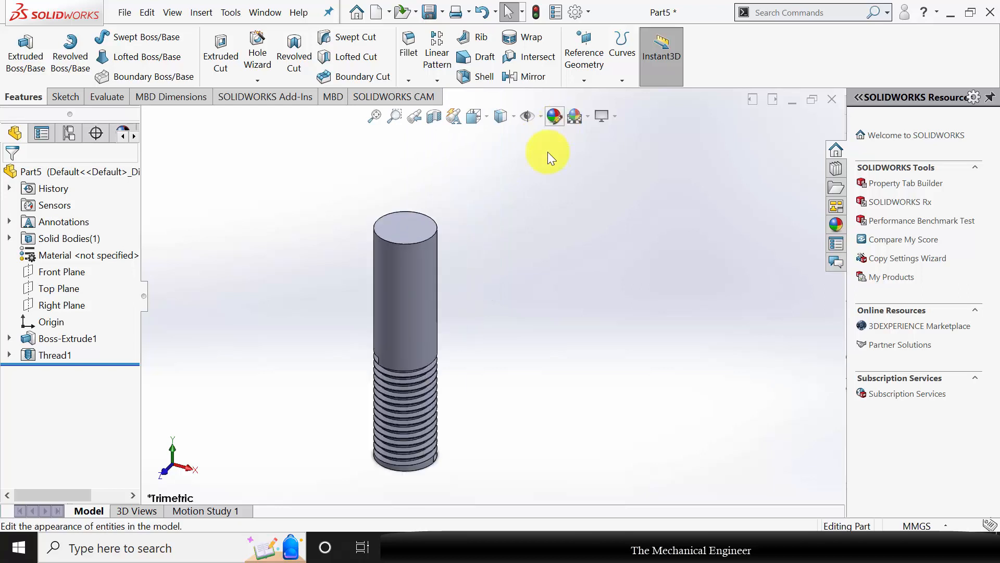
click(258, 80)
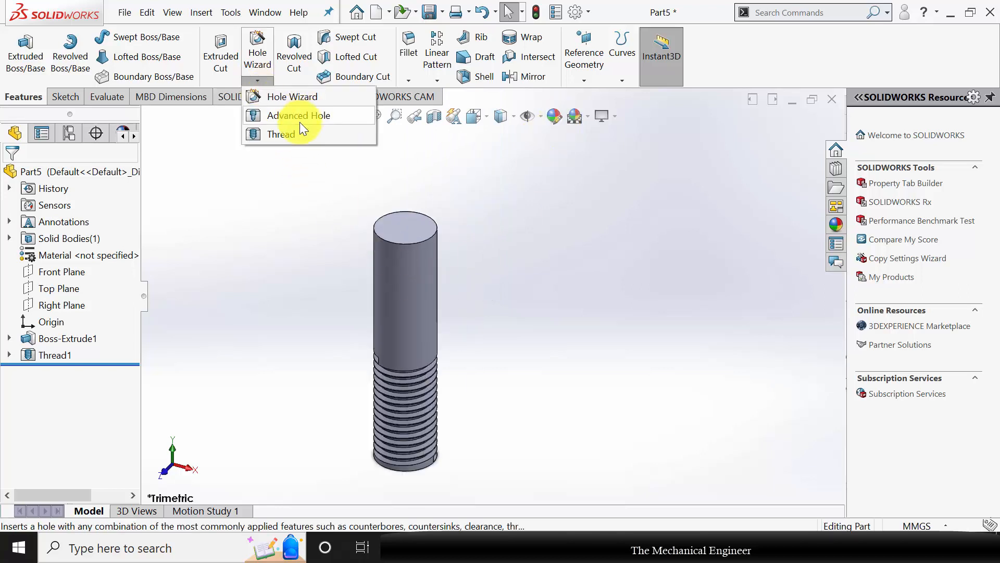
click(298, 133)
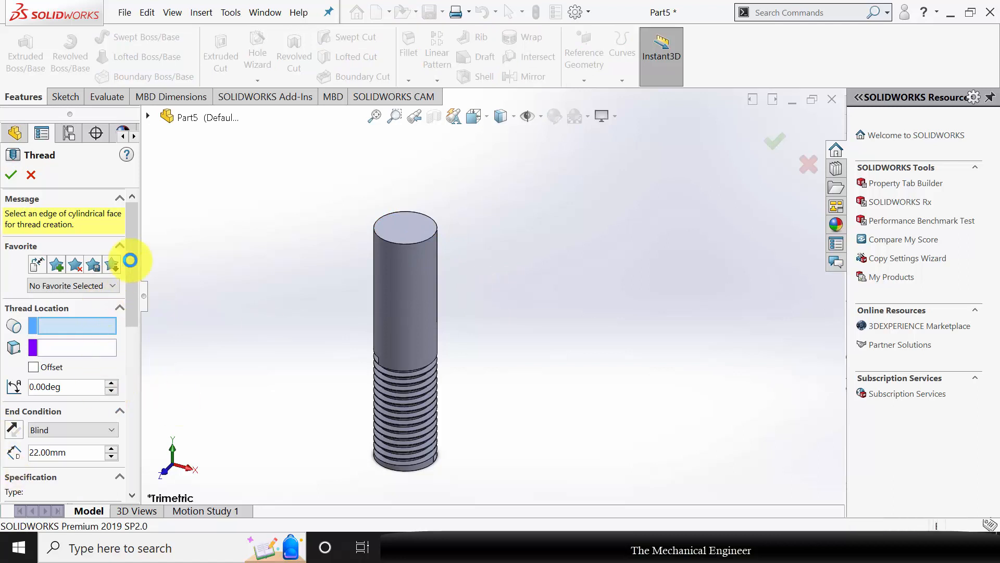
scroll(130, 259, down, 3)
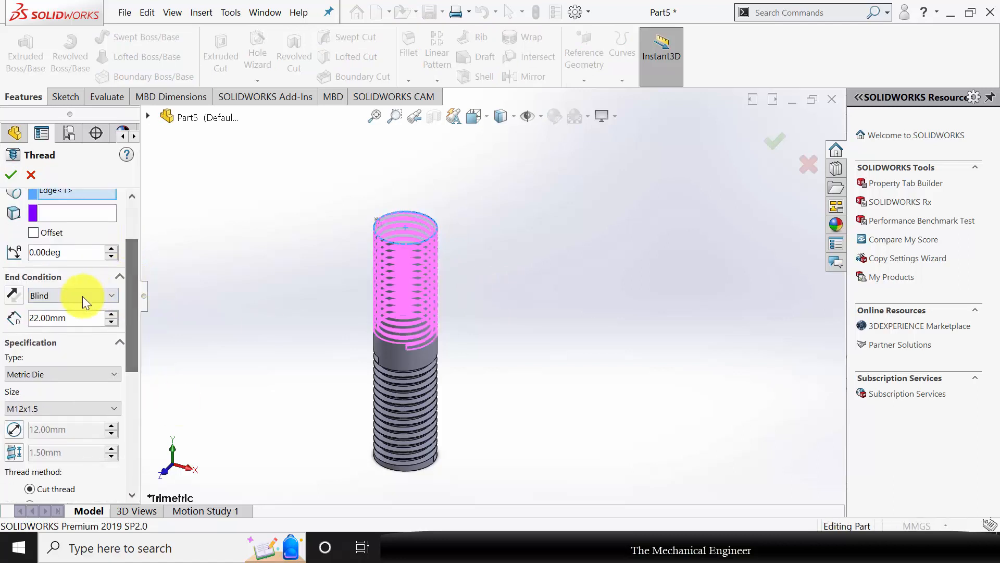
double_click(73, 317)
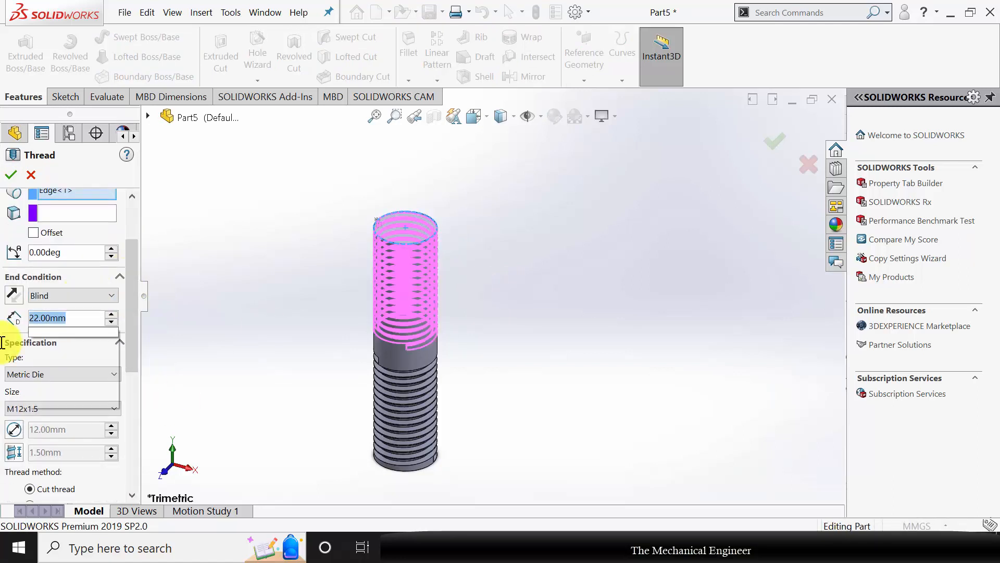
text(16)
key(Return)
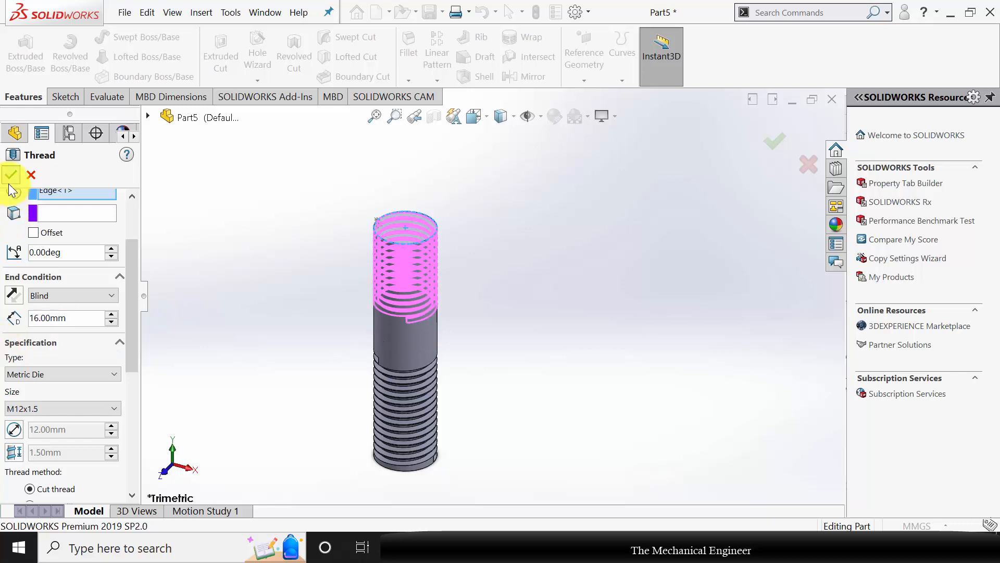
click(9, 181)
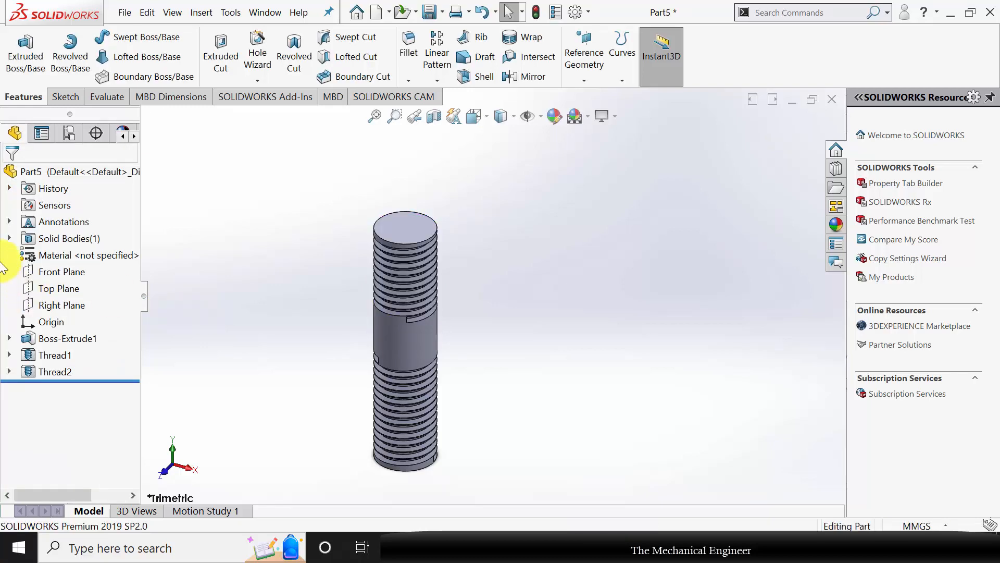
Assign Wrought Stainless Steel as the stud's material.
right_click(54, 255)
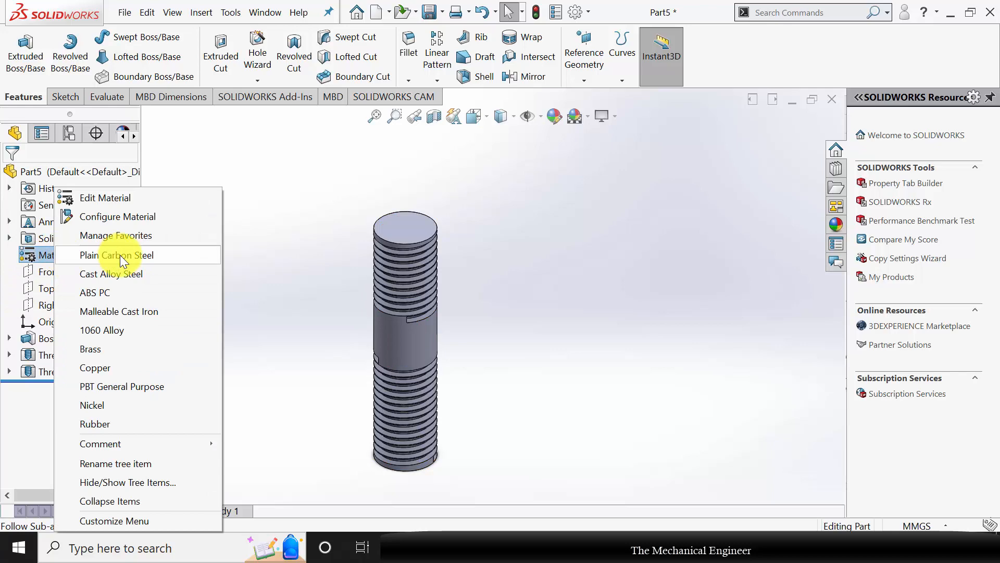
click(123, 197)
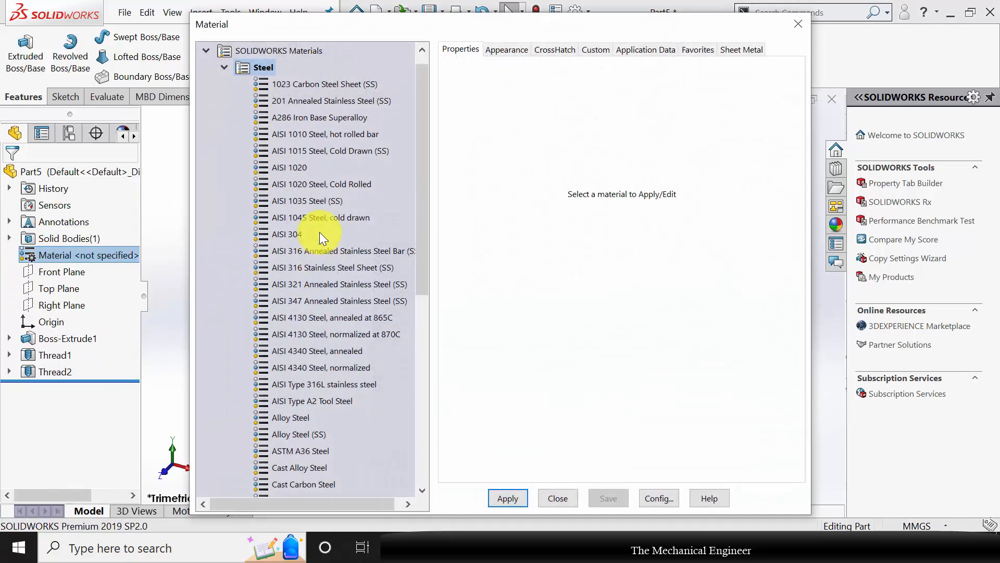
scroll(316, 271, down, 4)
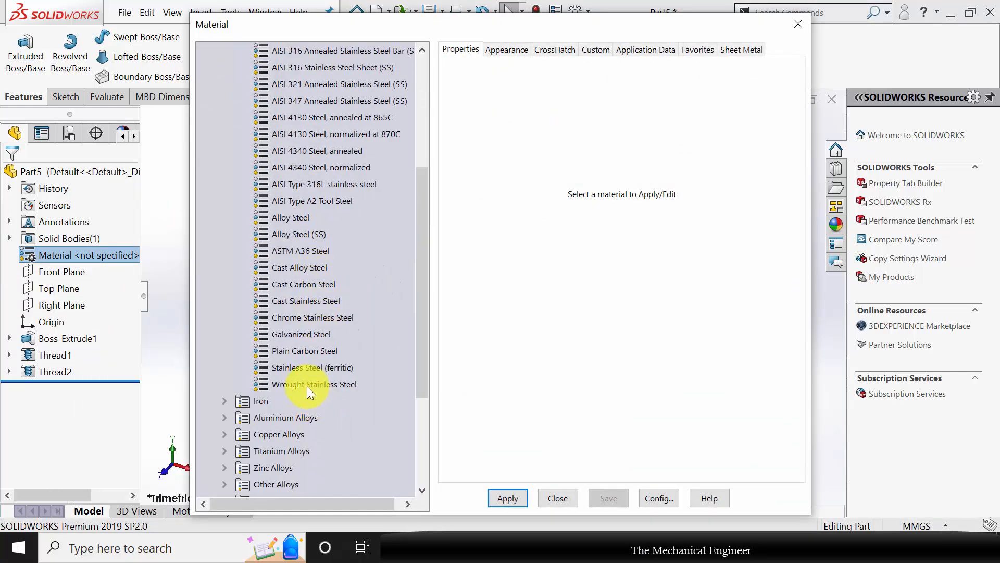
click(307, 386)
click(526, 499)
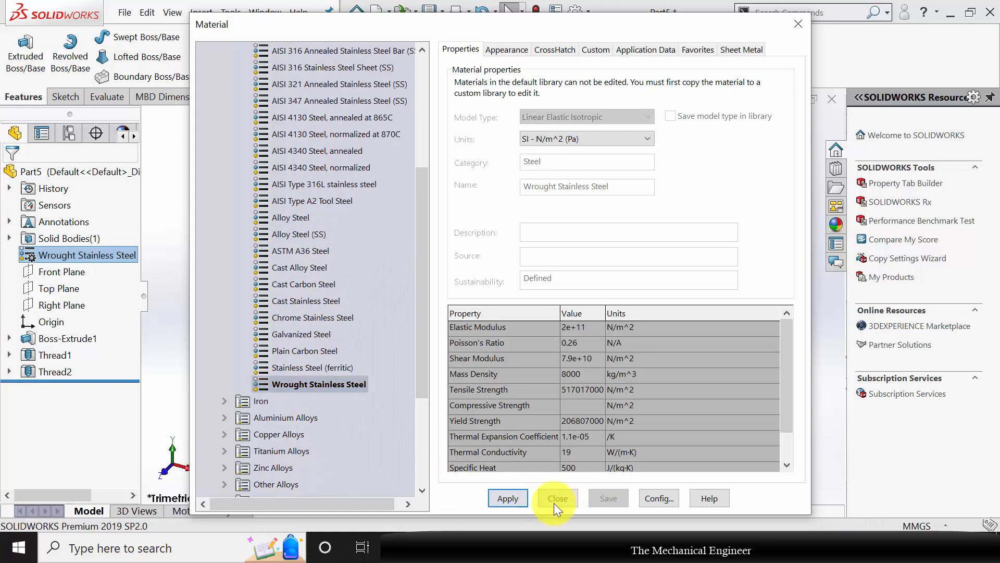
click(554, 501)
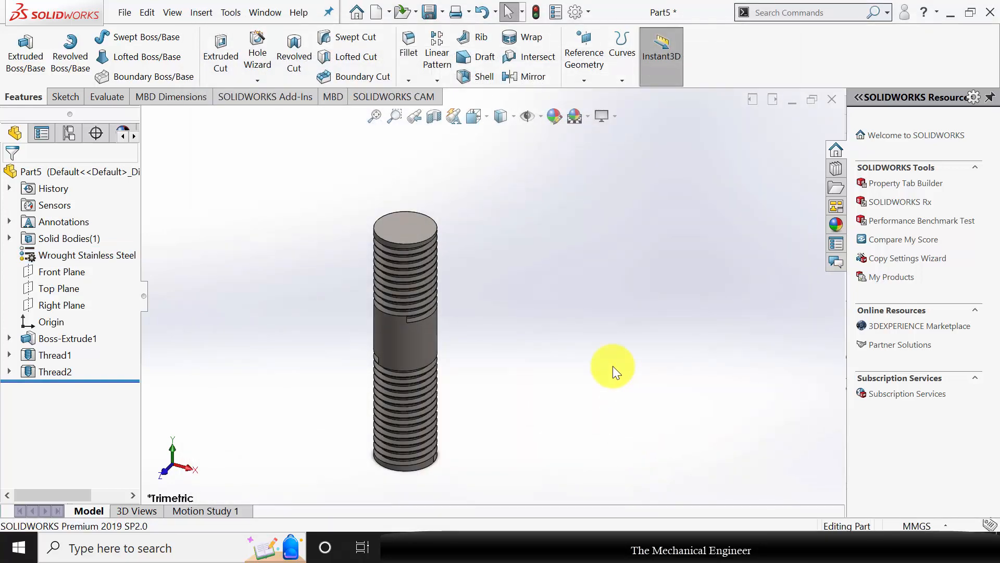
Save the part as 5 in the Plug Valve folder, rebuilding the document on saving.
key(ctrl+s)
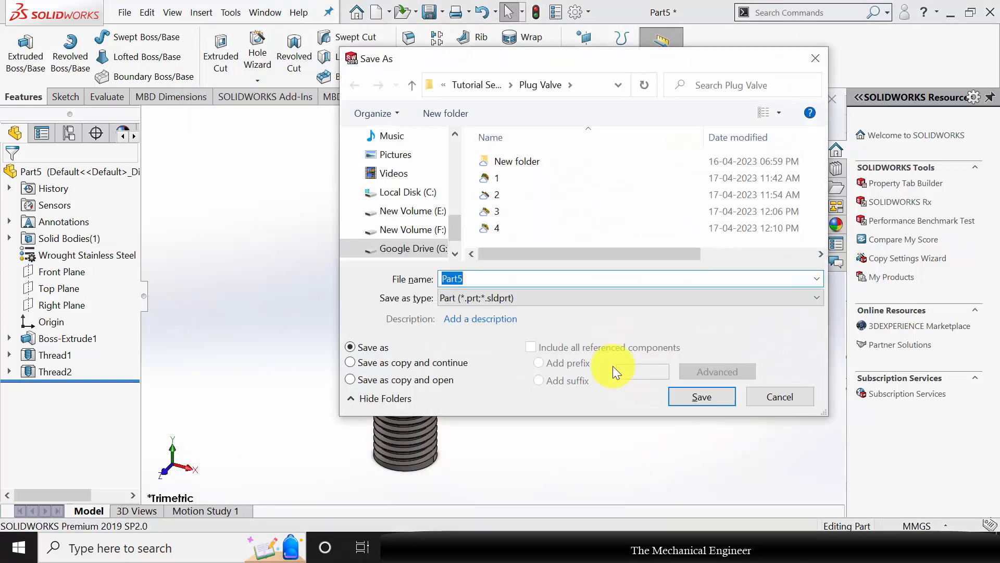
text(5)
key(Return)
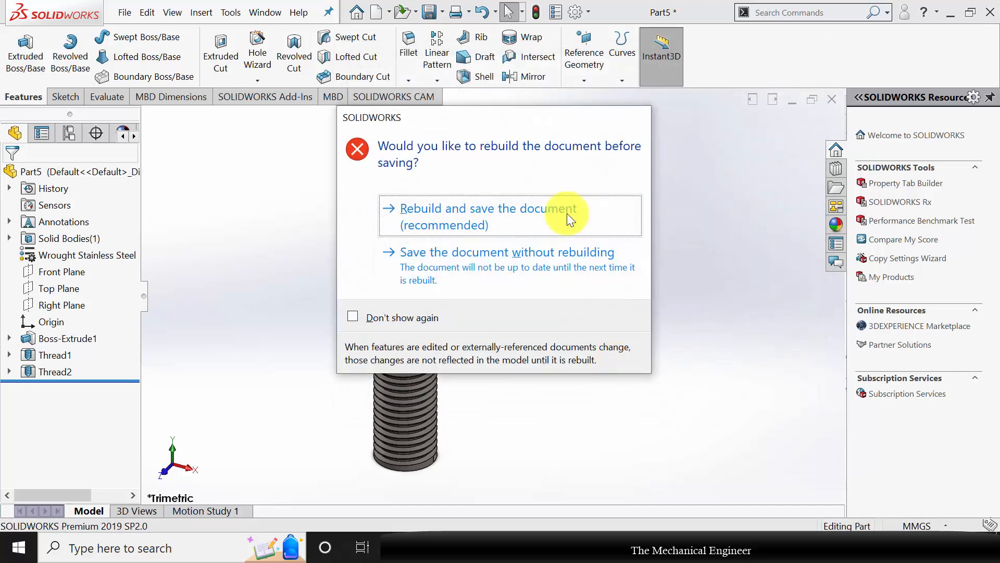
click(542, 207)
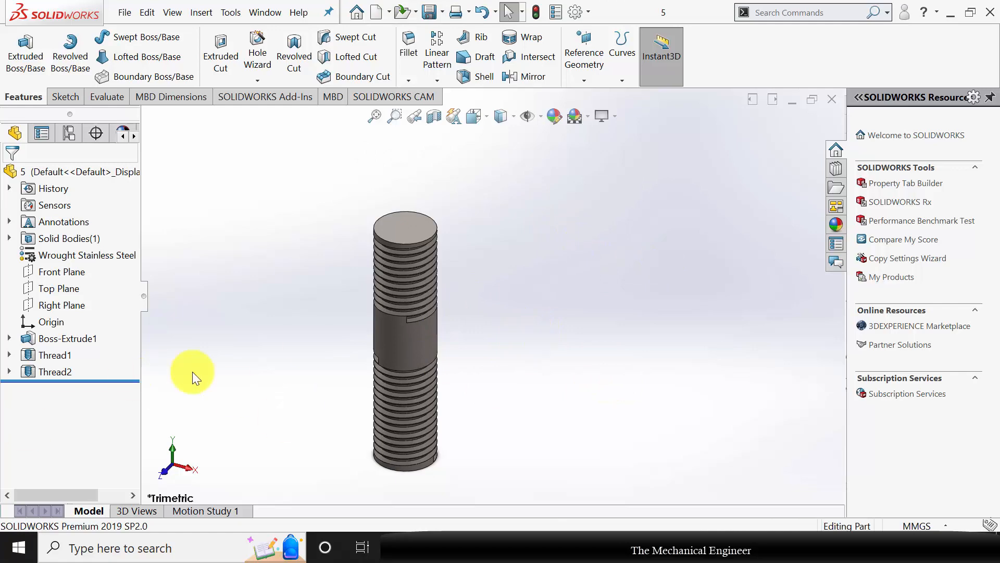
Edit the rod's base extrusion to a depth of 65 mm.
scroll(281, 378, down, 2)
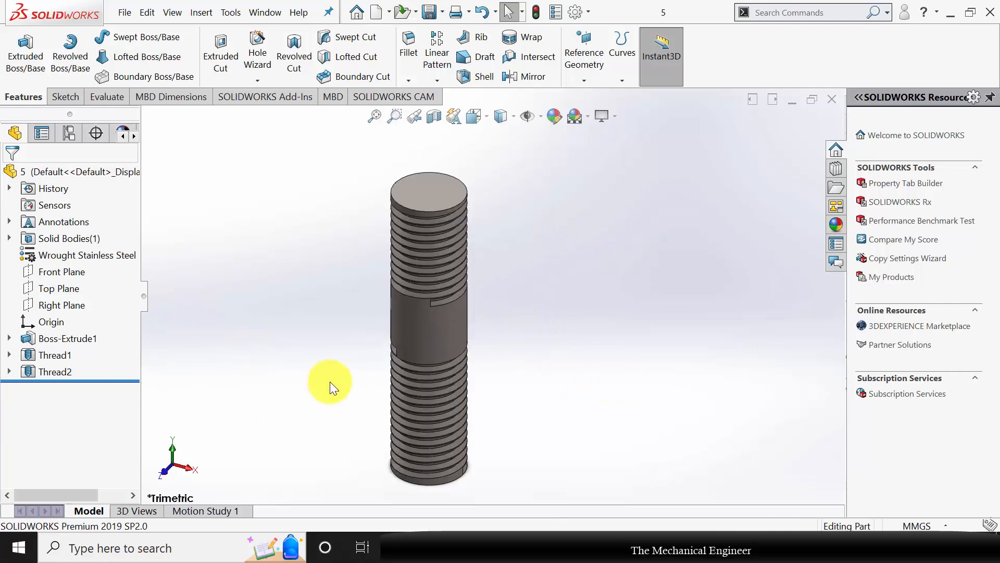
click(58, 341)
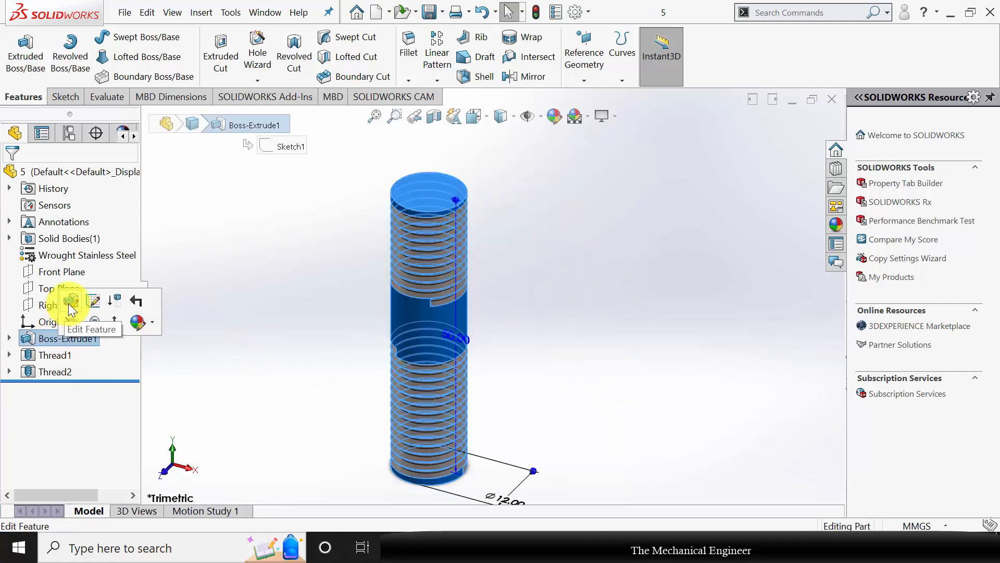
click(67, 303)
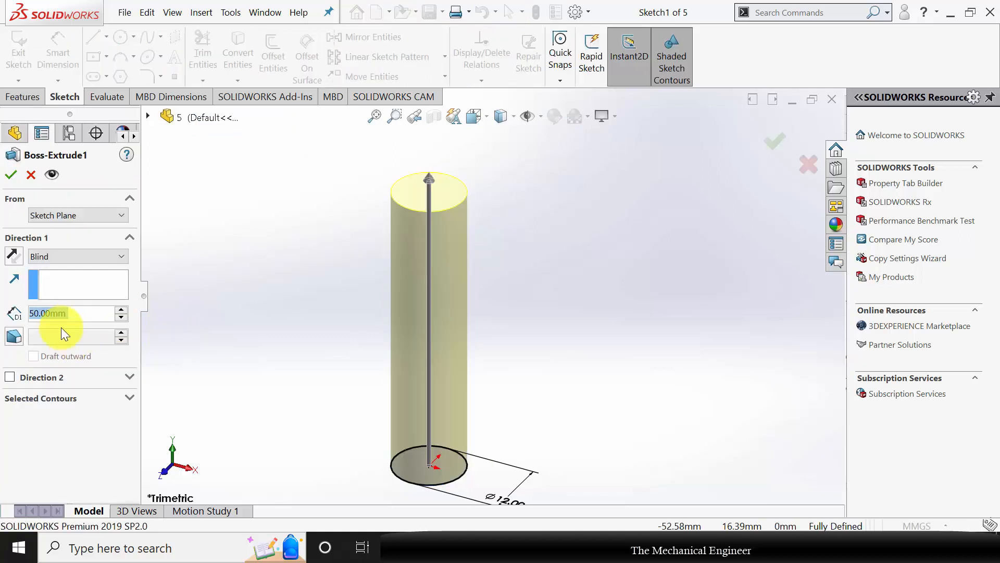
text(65)
key(Return)
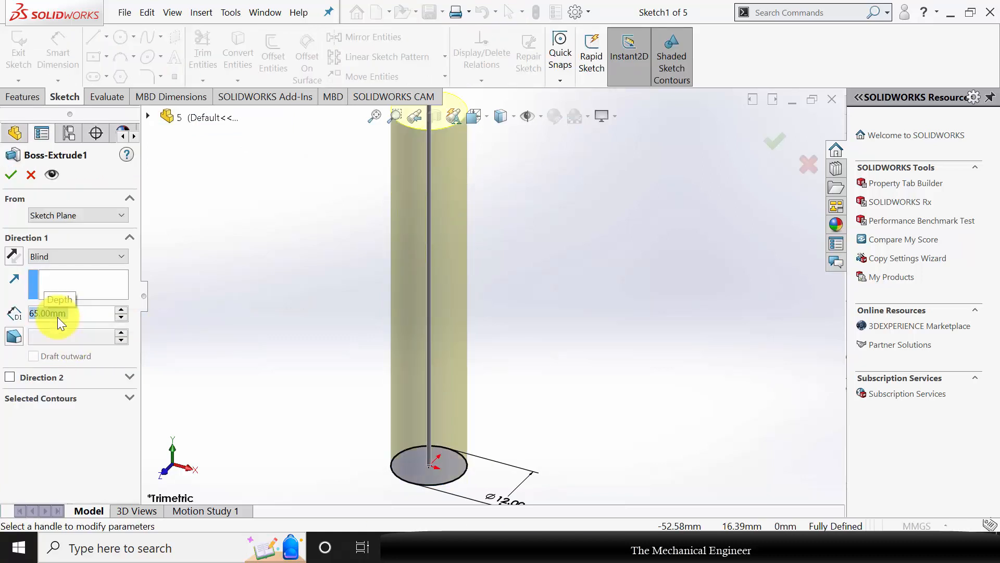
click(11, 175)
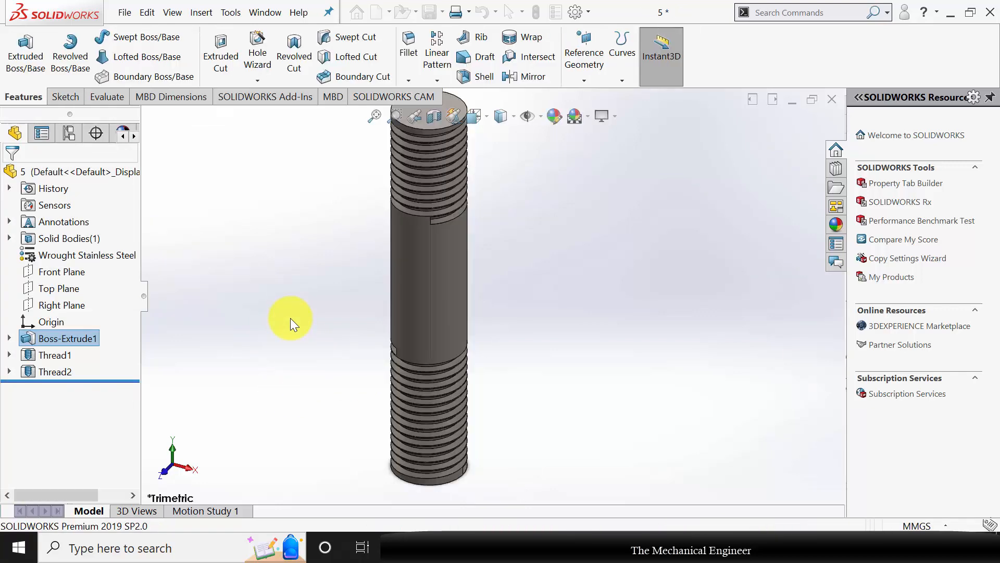
Edit the thread at the stud's lower end to a Blind depth of 28 mm.
click(52, 355)
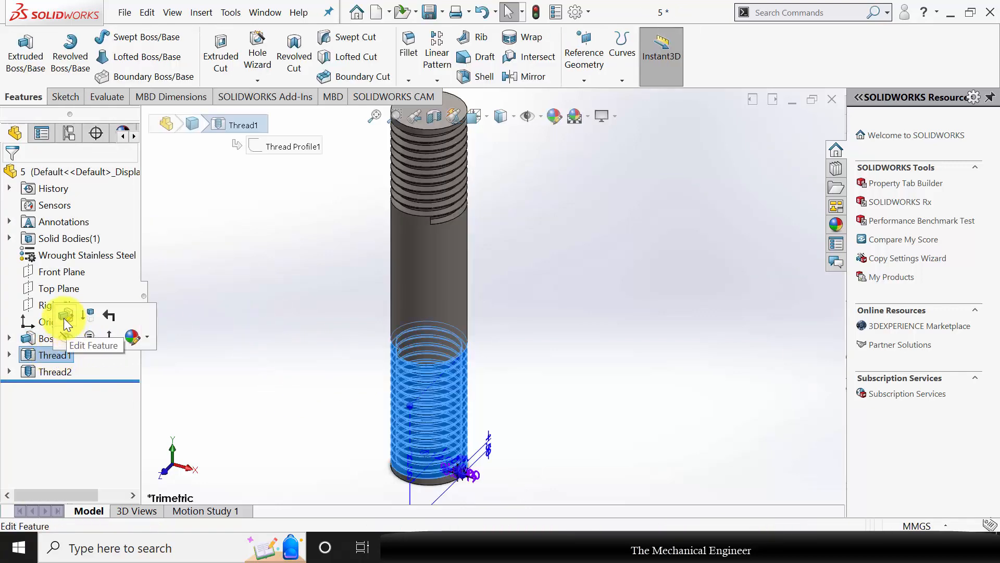
click(63, 317)
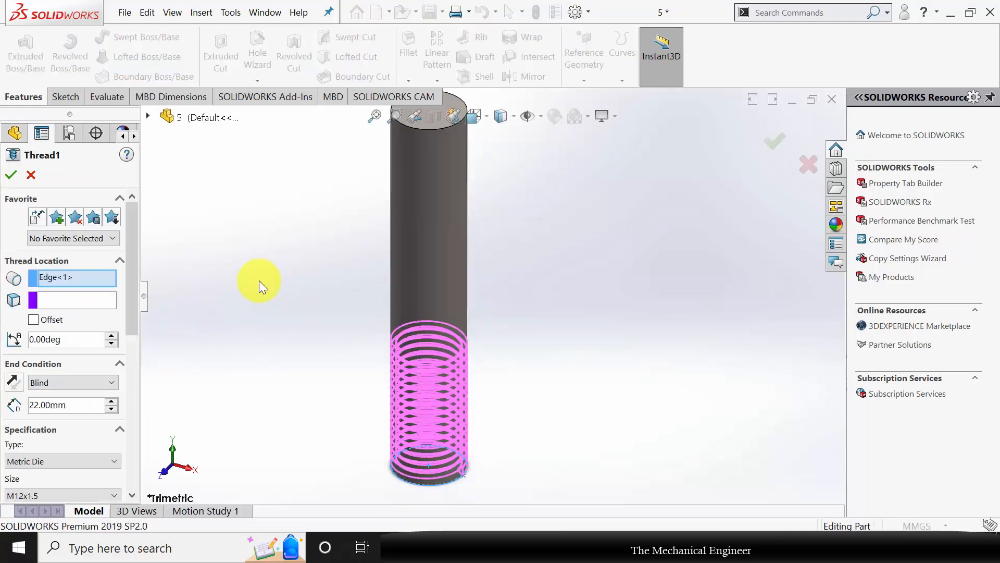
drag(77, 404, 4, 398)
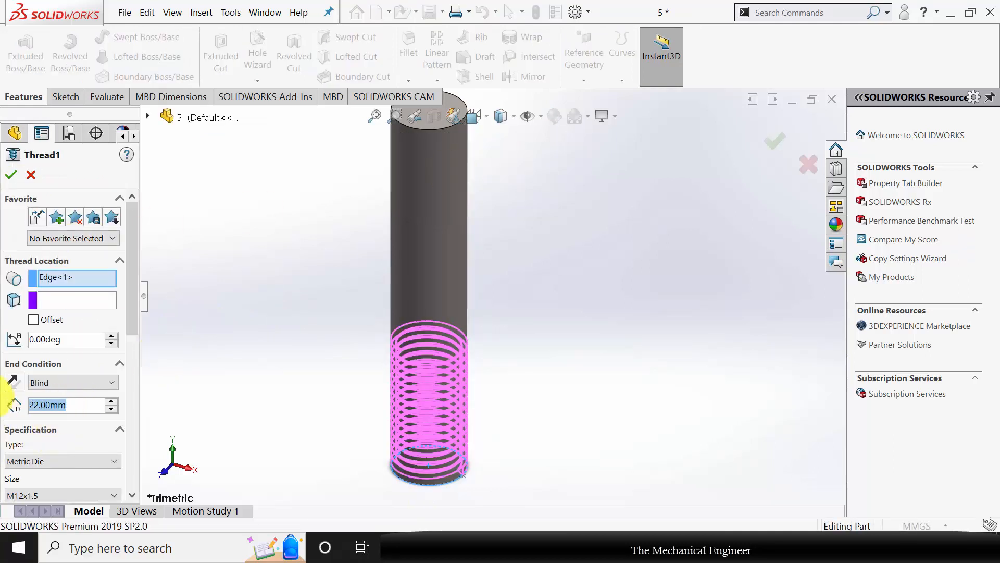
text(28)
key(Return)
click(16, 177)
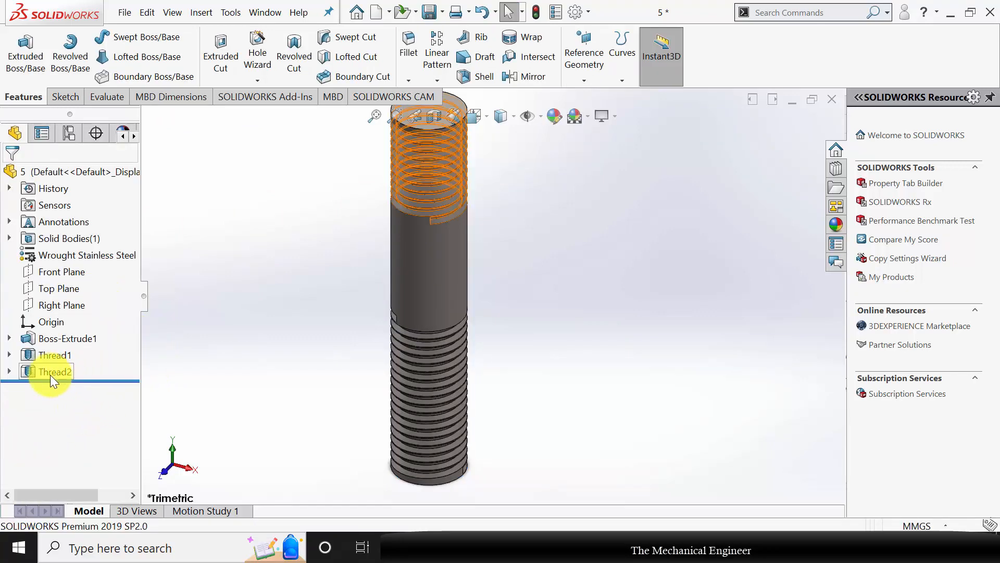
Edit the thread at the stud's upper end to a Blind depth of 21 mm.
click(45, 371)
click(59, 331)
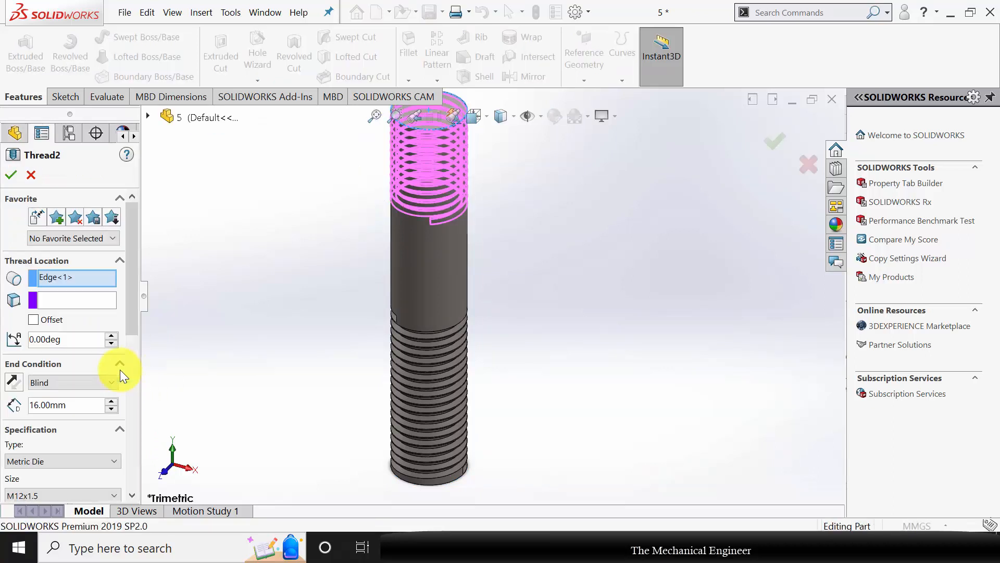
drag(81, 403, 8, 390)
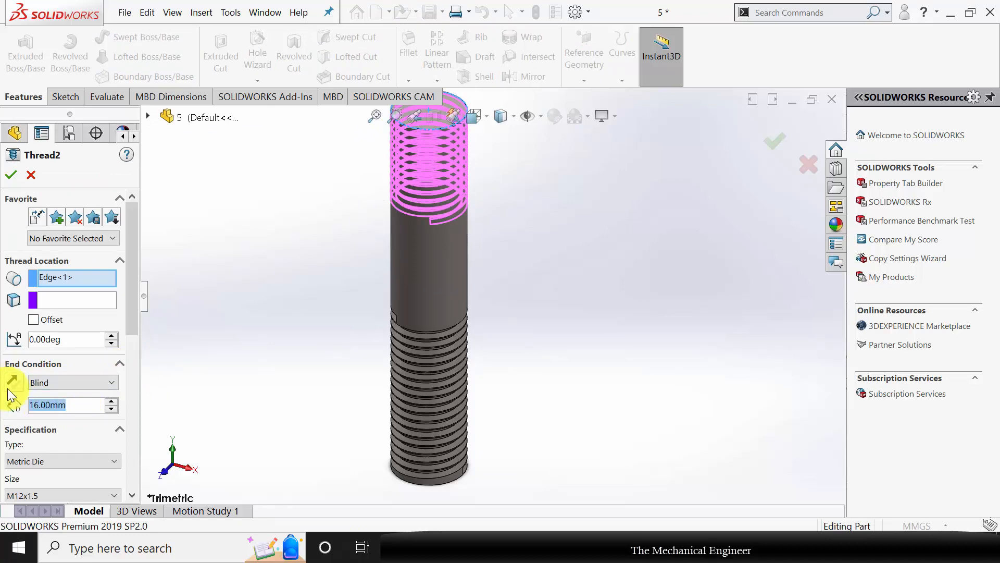
text(21)
key(Return)
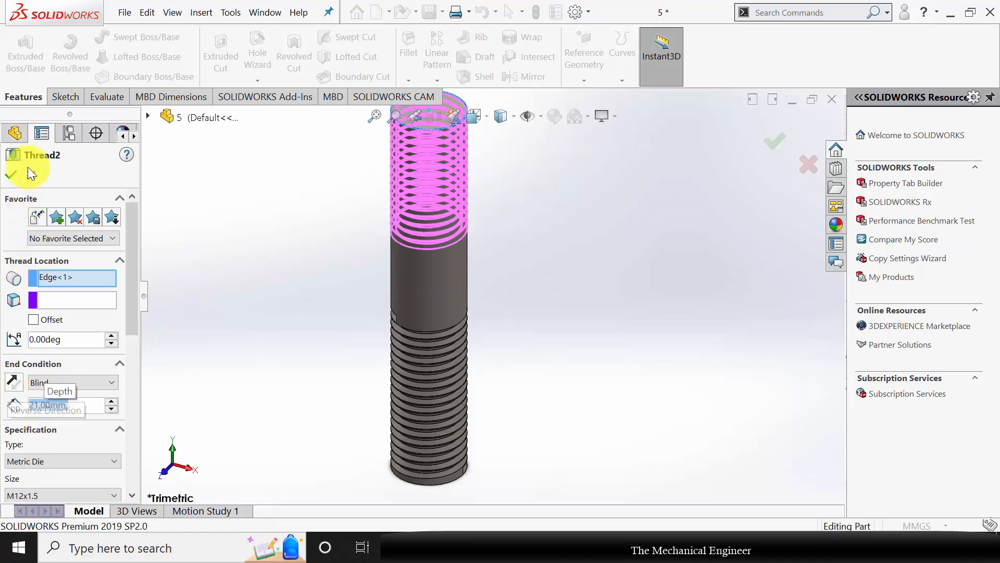
click(12, 176)
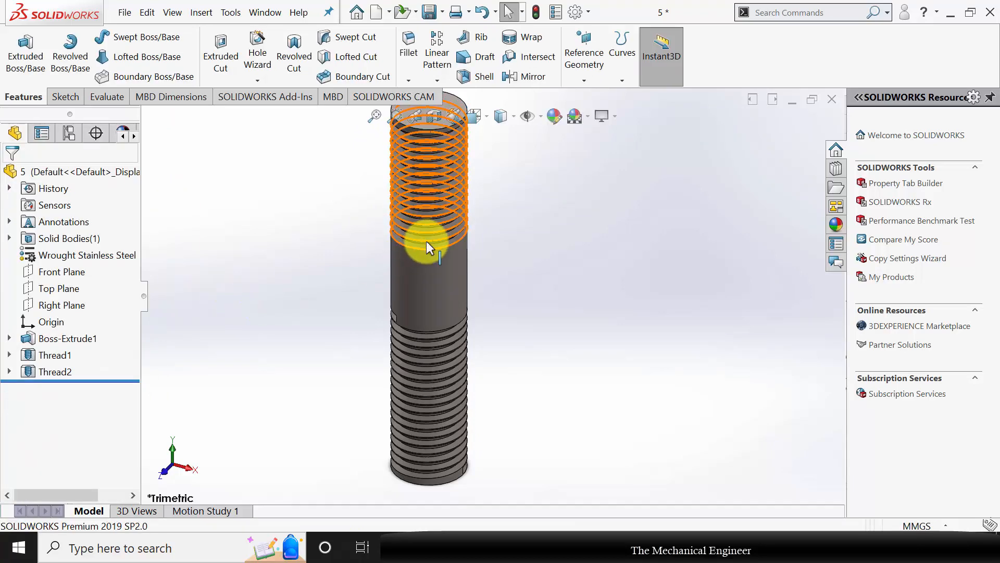
Save the modified stud as a new part file named 6 in the Plug Valve folder.
scroll(558, 339, up, 1)
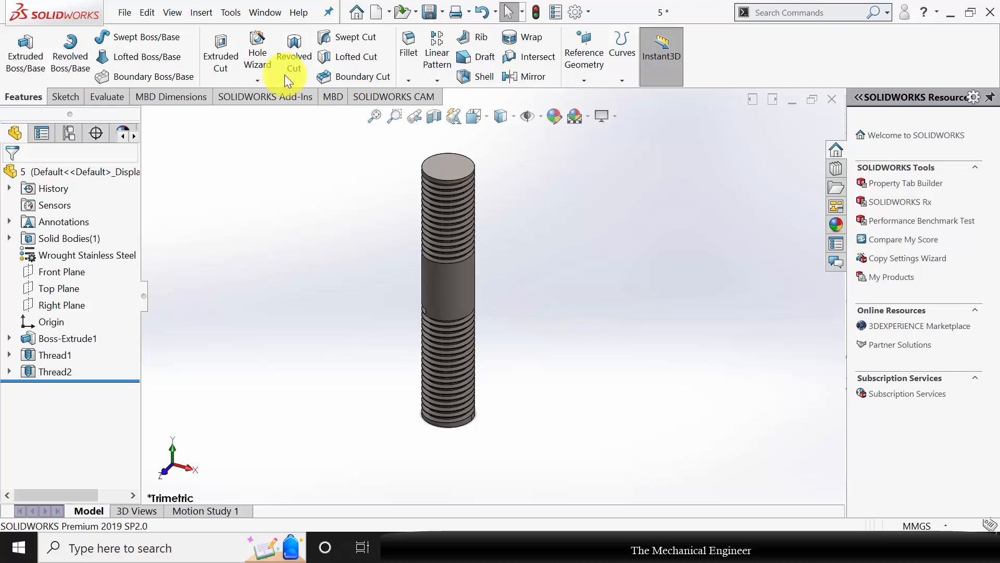
click(447, 11)
click(464, 50)
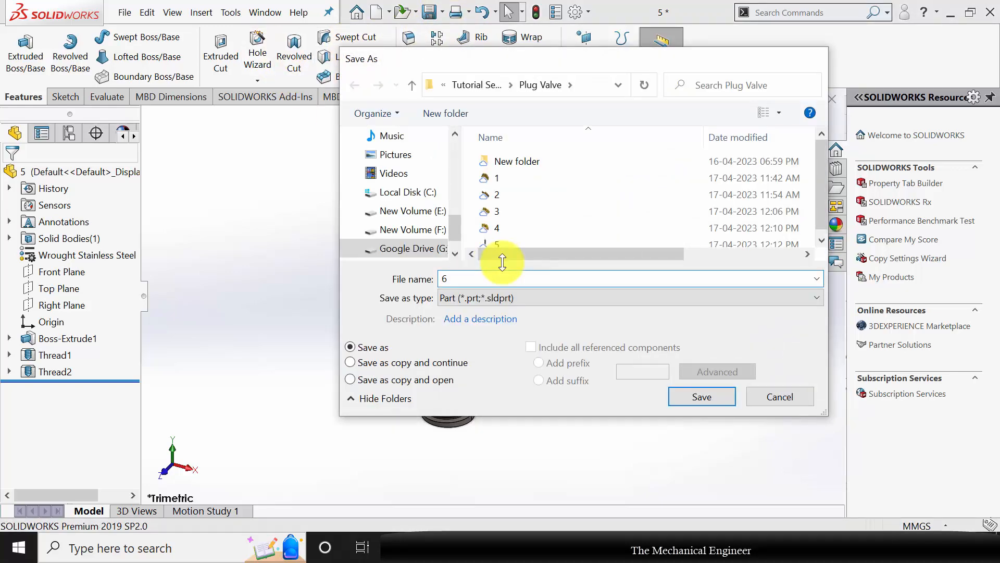
key(Return)
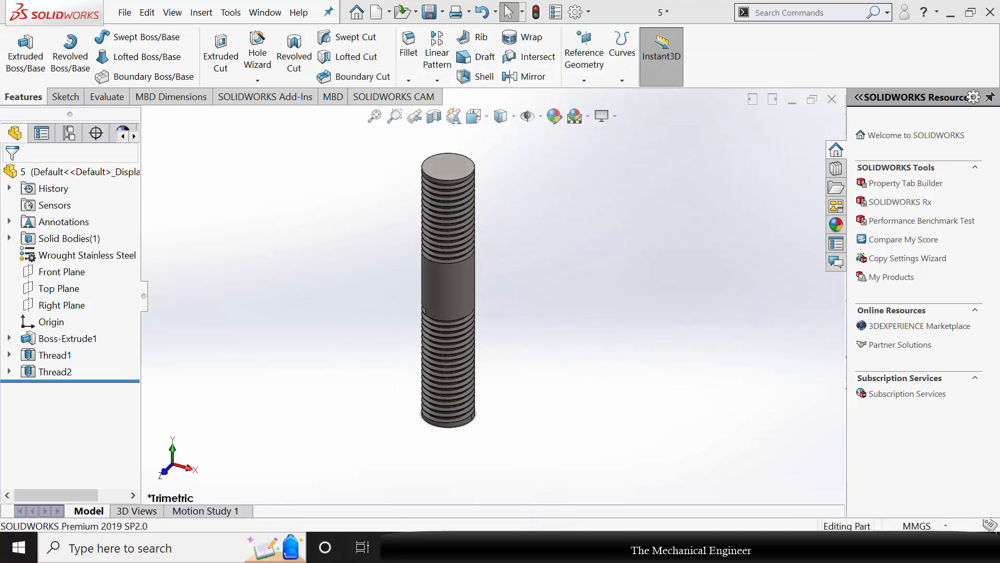
Switch to the PowerPoint drawings to check the gland stud and M12 nut, and return to SOLIDWORKS.
click(569, 546)
click(101, 420)
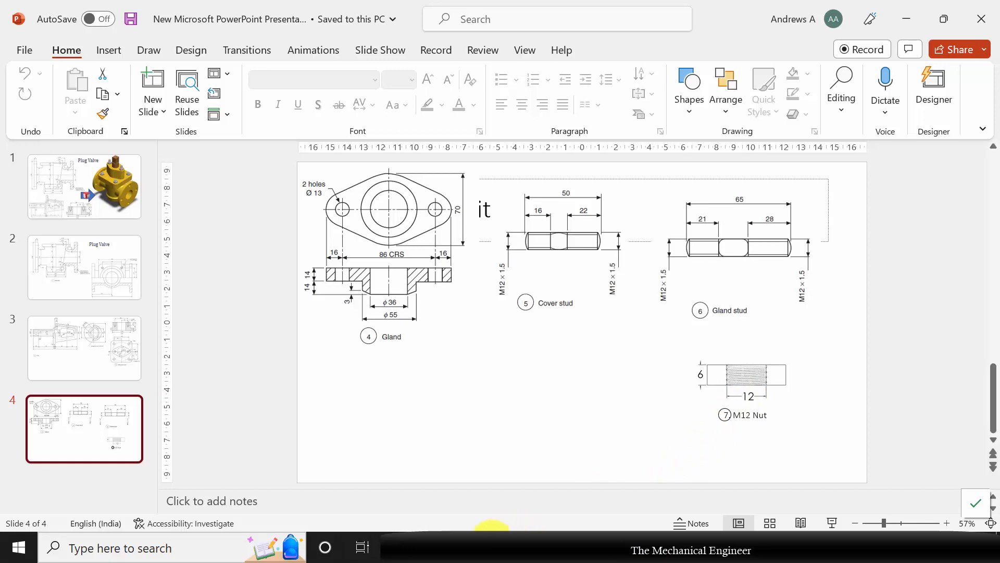
click(488, 545)
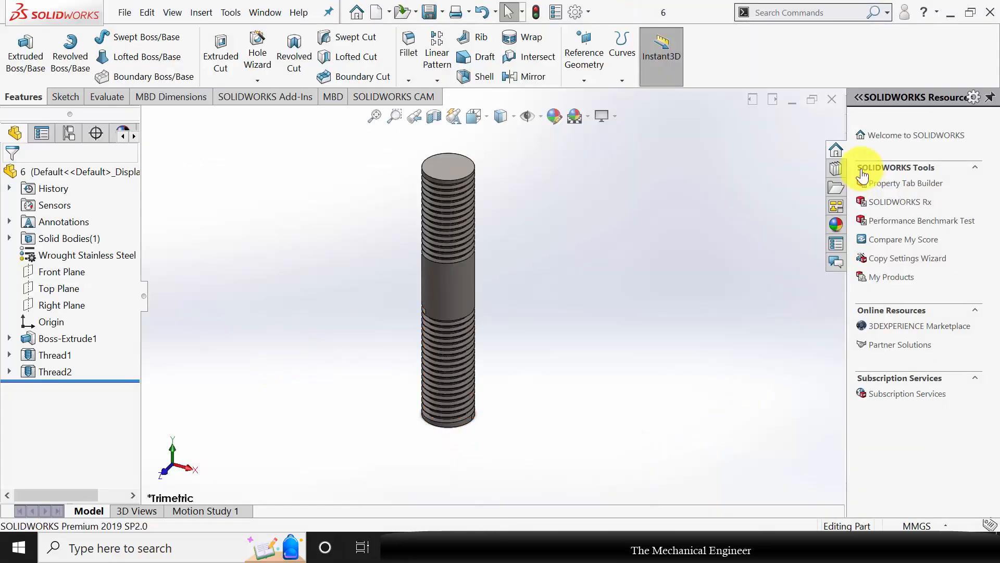
Close the gland stud and create a new part document.
click(836, 103)
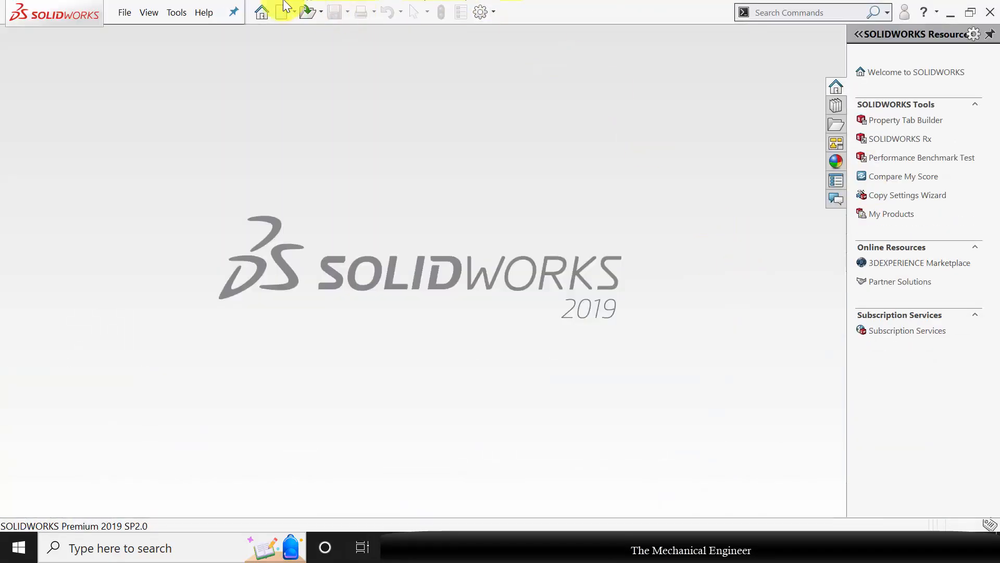
key(ctrl+n)
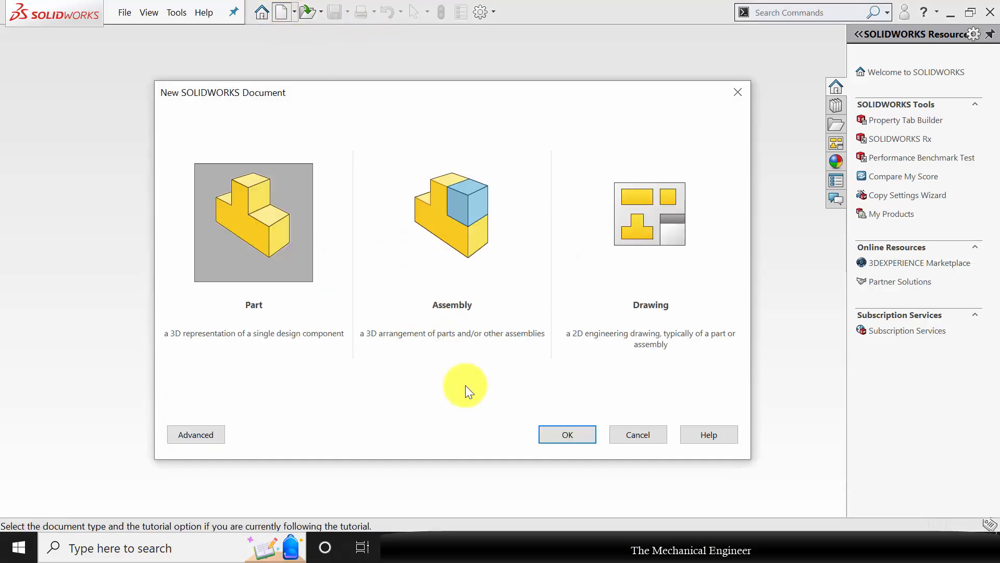
click(564, 432)
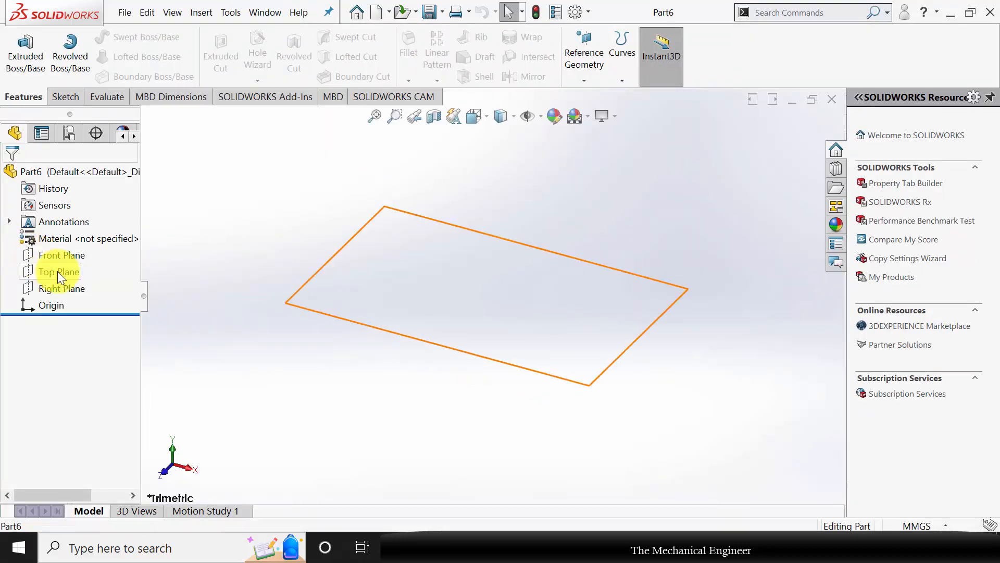
Sketch a hexagon about 127 mm across flats on the Top Plane, centred on the origin with a corner on the horizontal axis.
click(58, 271)
click(63, 254)
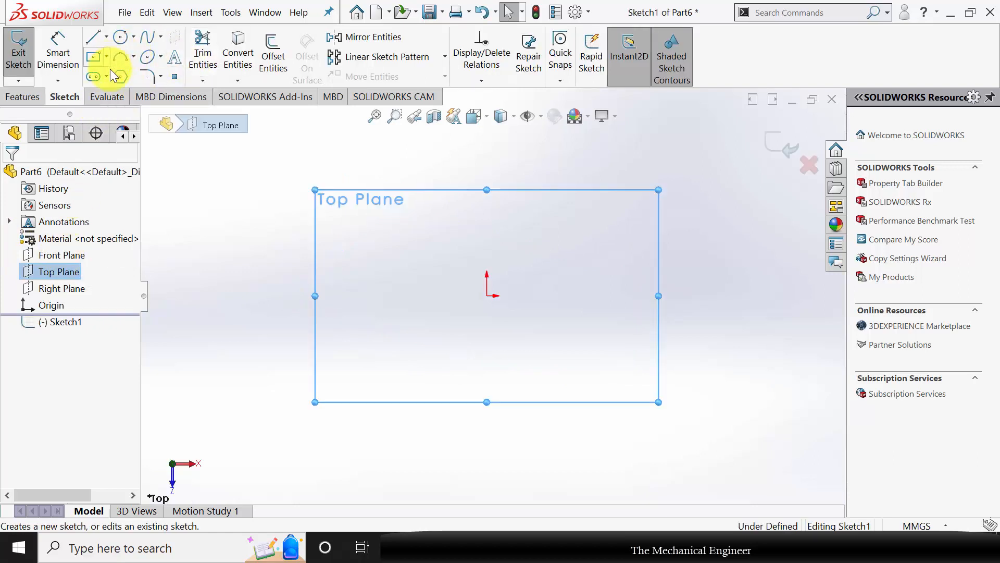
click(487, 295)
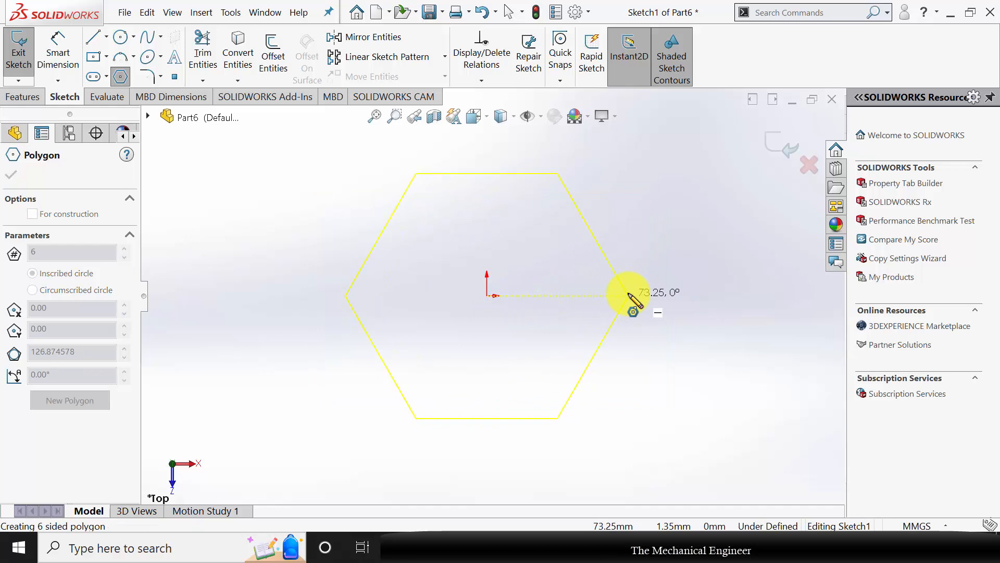
click(628, 295)
click(11, 174)
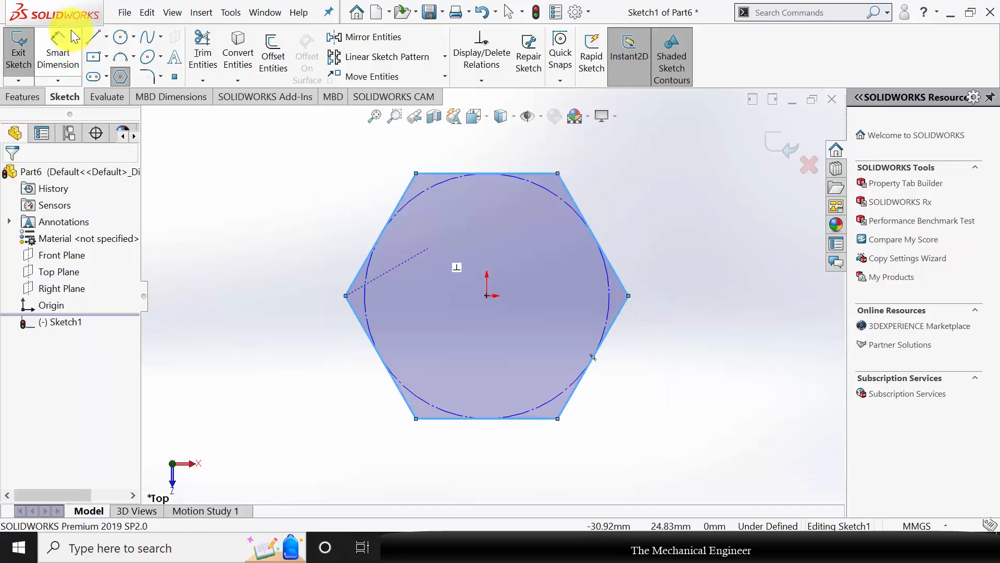
Dimension the hexagon's inscribed construction circle to a diameter of 20 mm.
click(73, 38)
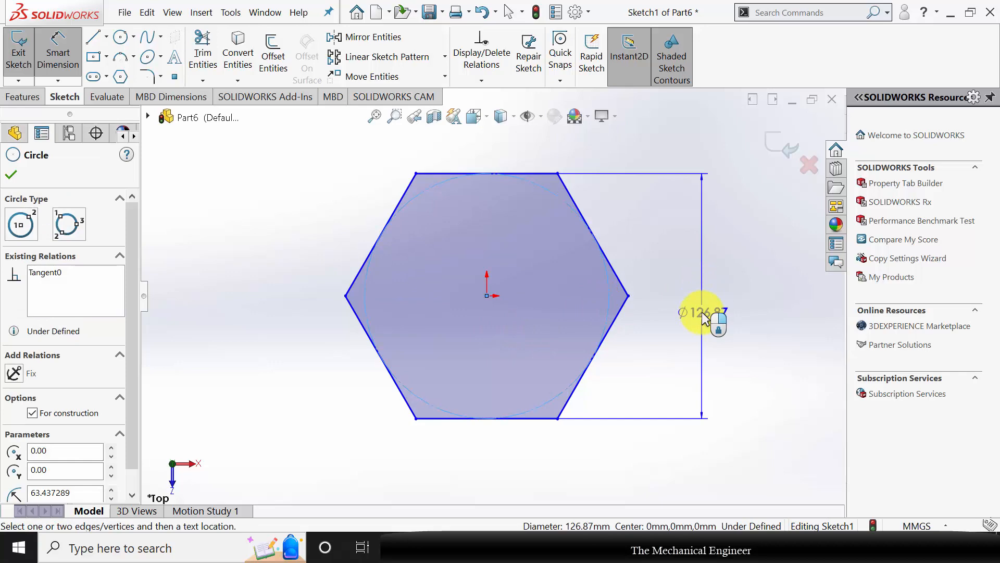
click(701, 312)
text(20)
key(Return)
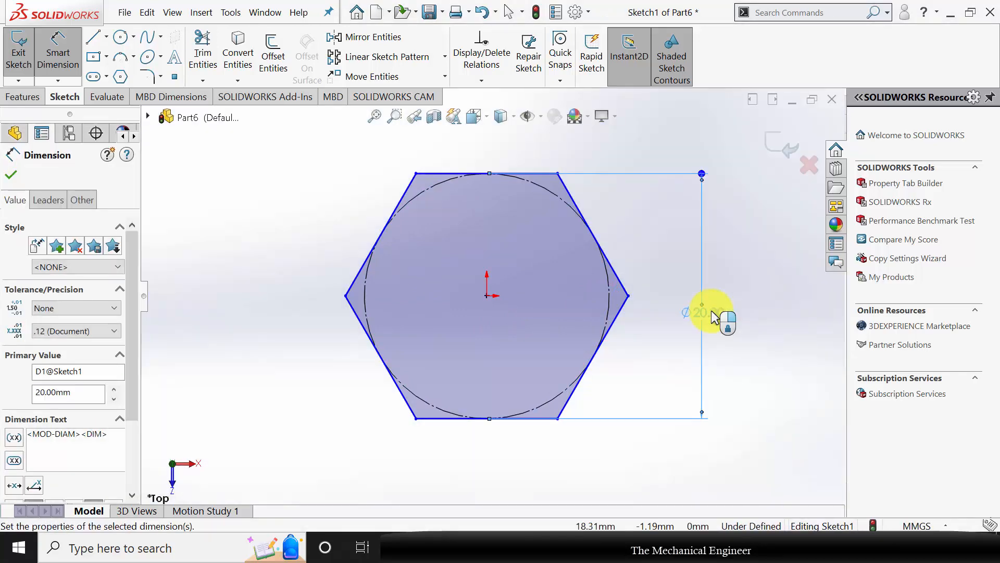
click(12, 177)
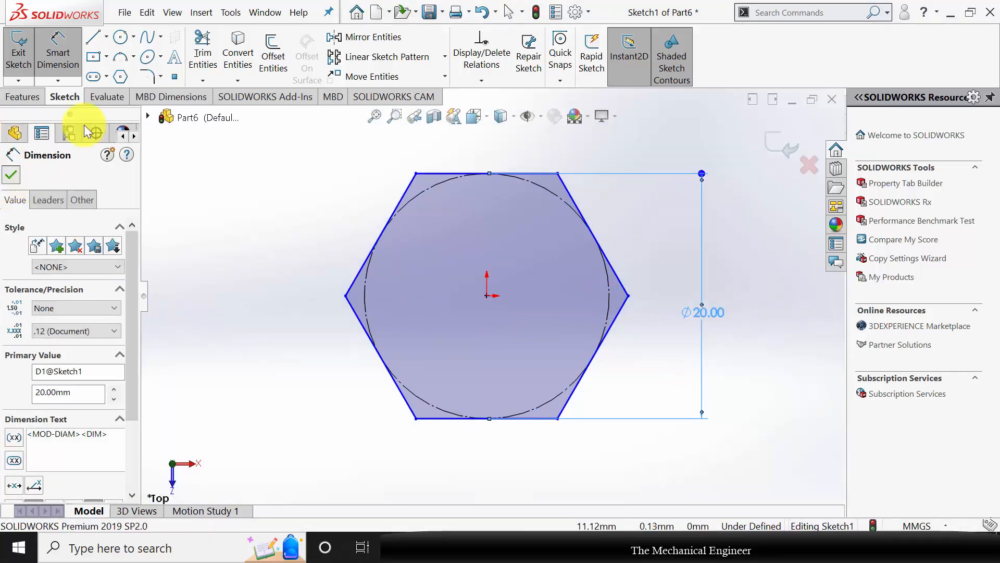
Sketch a circle about 9.8 mm in diameter centred on the origin inside the hexagon.
click(121, 37)
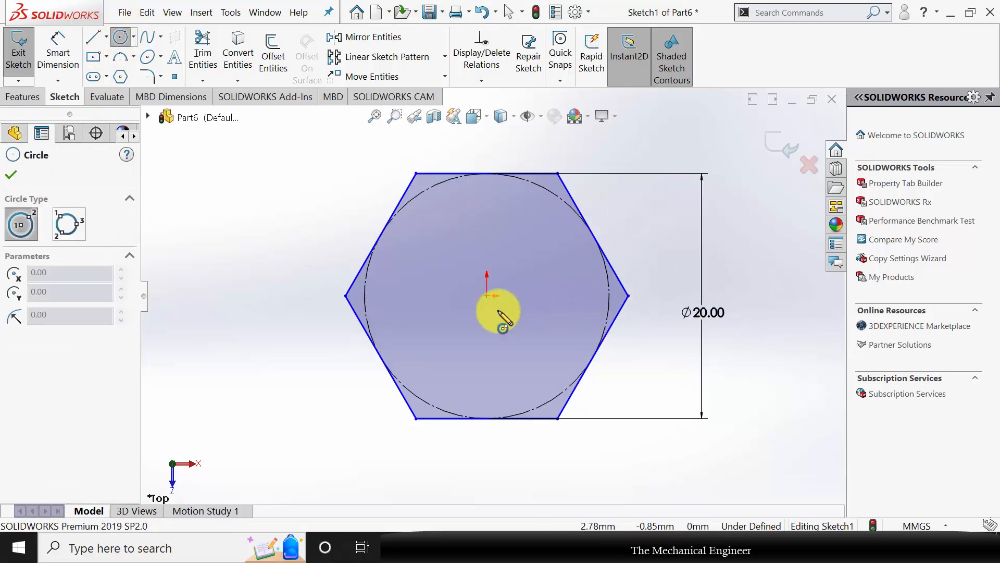
click(487, 295)
click(547, 295)
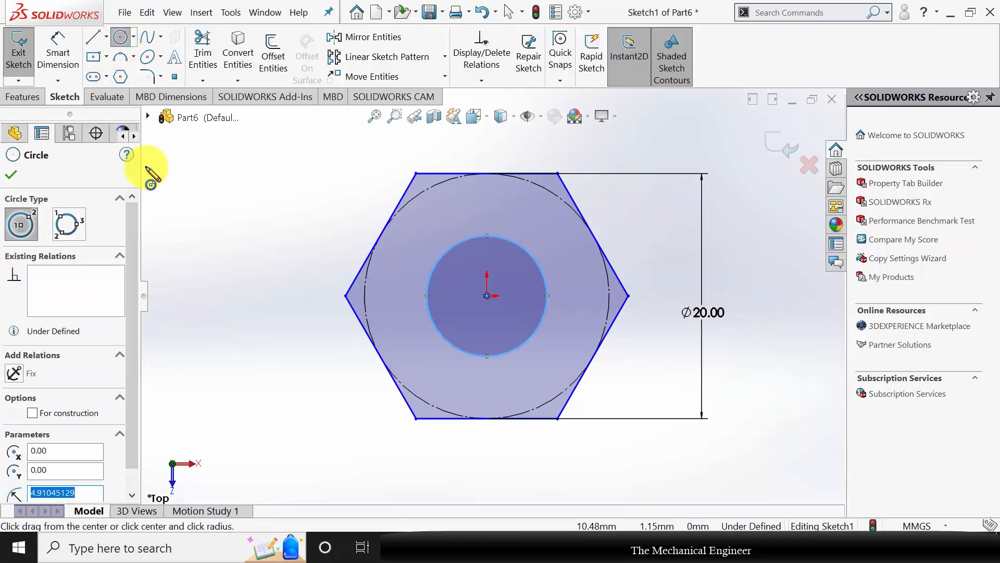
click(23, 97)
Dimension the inner circle to a diameter of 12 mm.
click(65, 97)
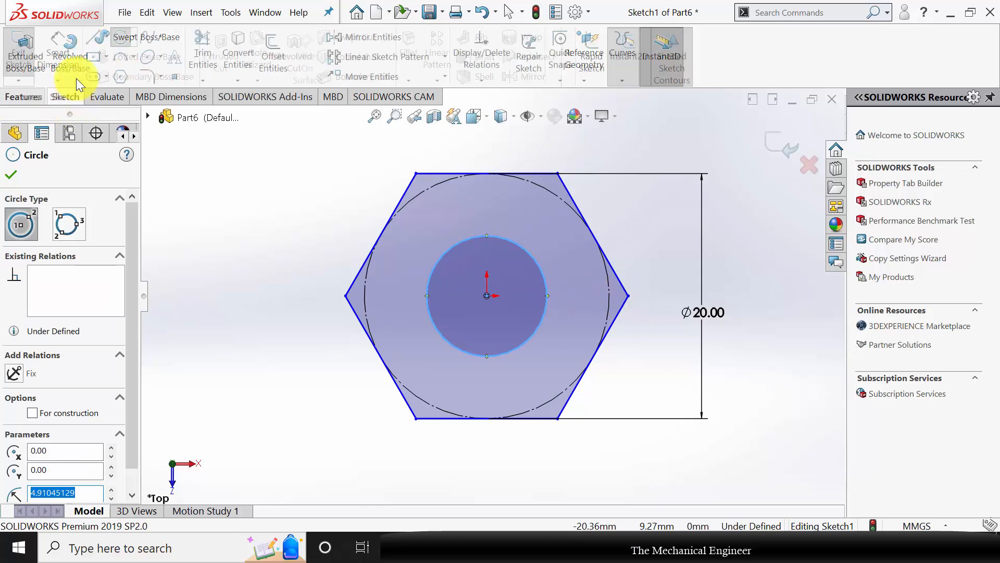
key(Escape)
click(542, 268)
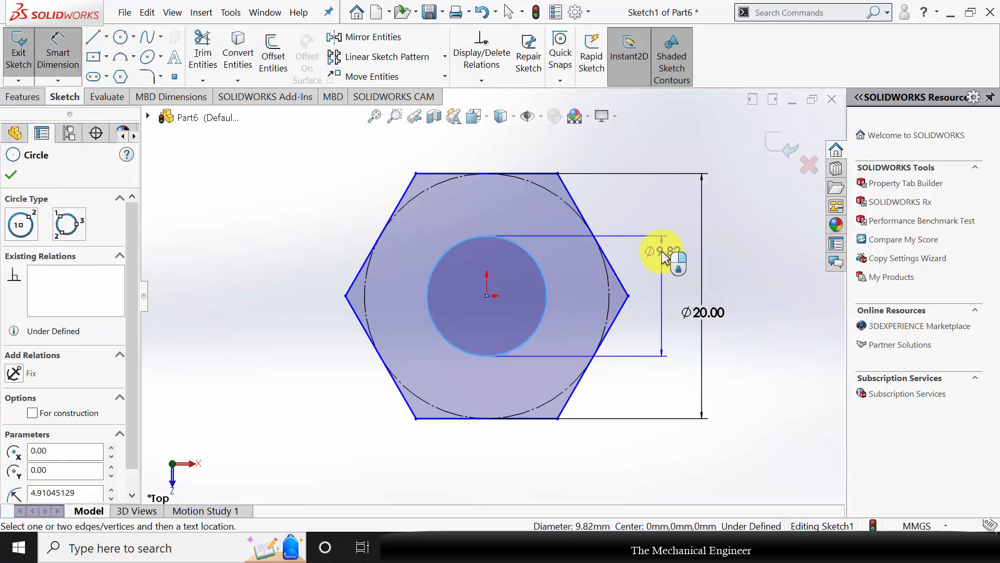
click(700, 243)
text(12)
key(Return)
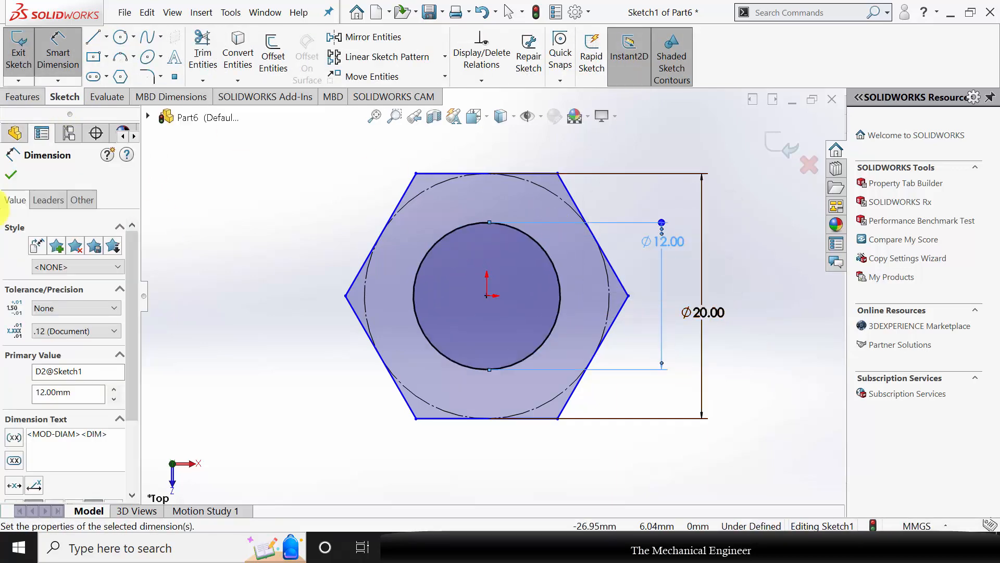
click(10, 174)
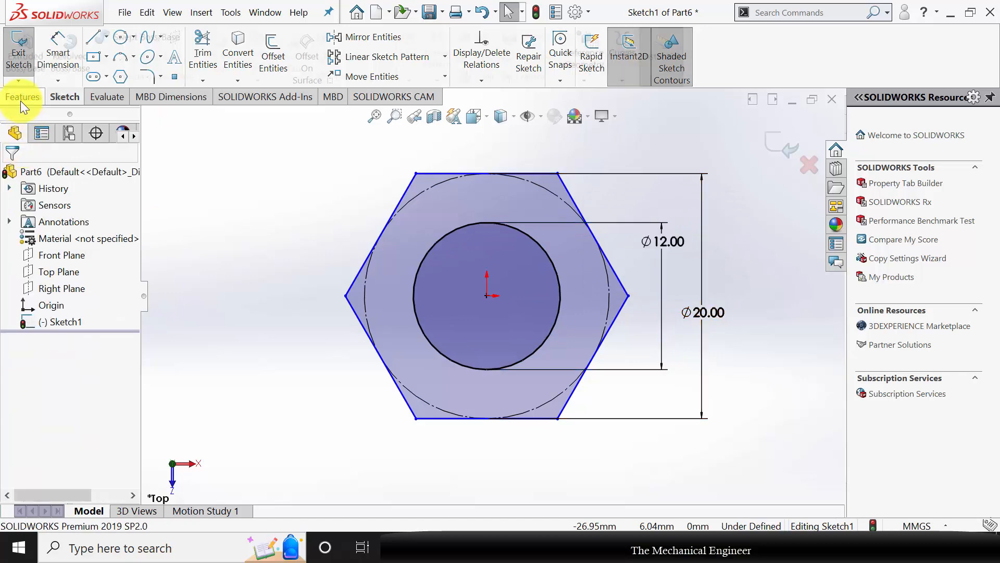
Extrude the hexagonal nut profile to a Blind depth of 6 mm, checking the thickness against the PowerPoint drawing.
click(21, 98)
click(24, 58)
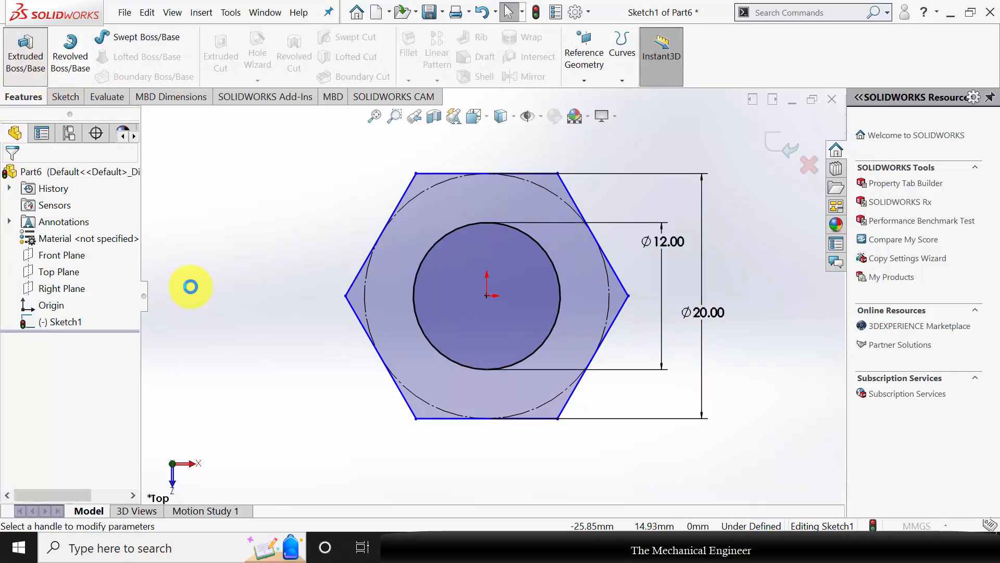
key(alt+Tab)
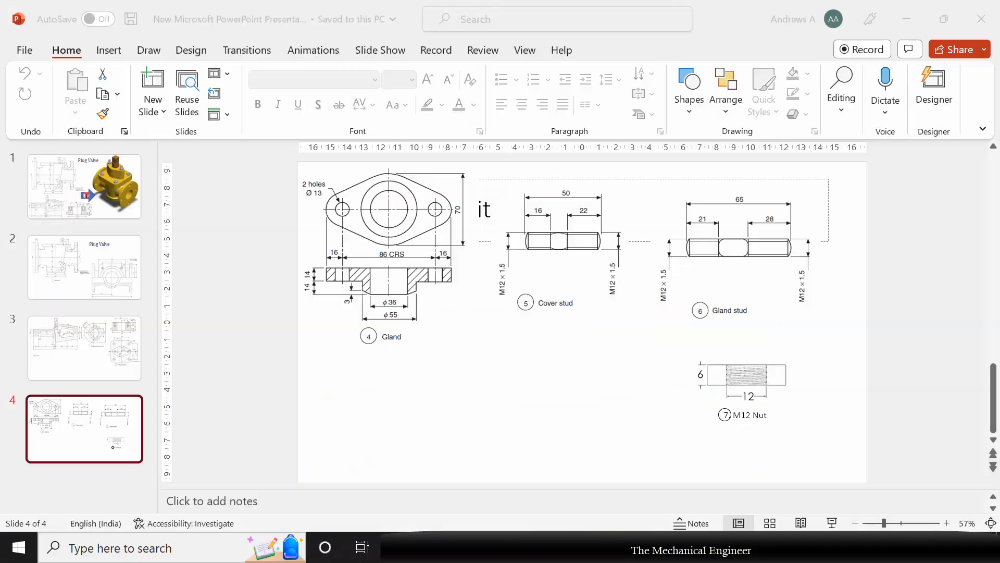
key(alt+Tab)
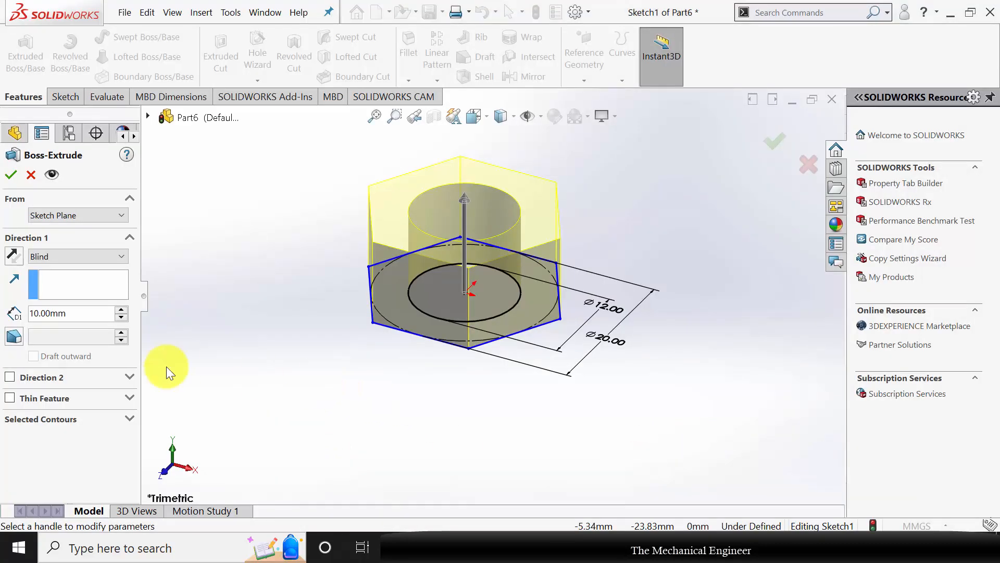
double_click(77, 313)
text(6)
key(Return)
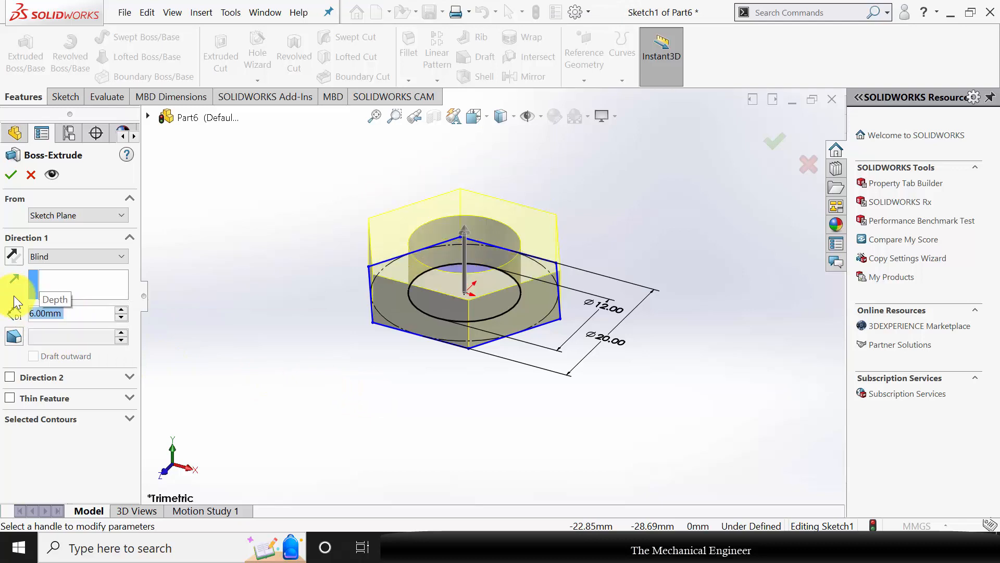
click(11, 175)
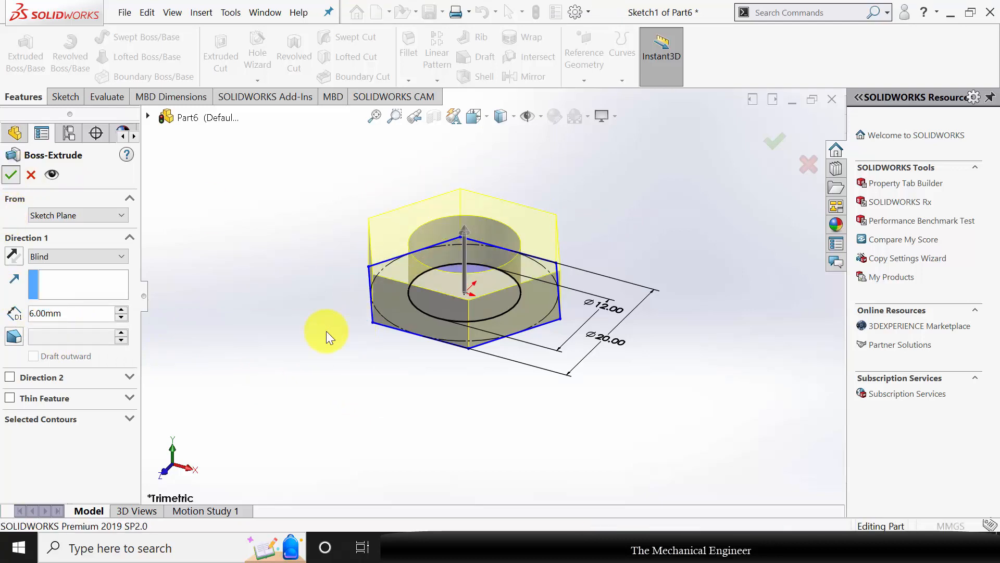
Assign Wrought Stainless Steel from the Steel category as the nut's material.
right_click(92, 258)
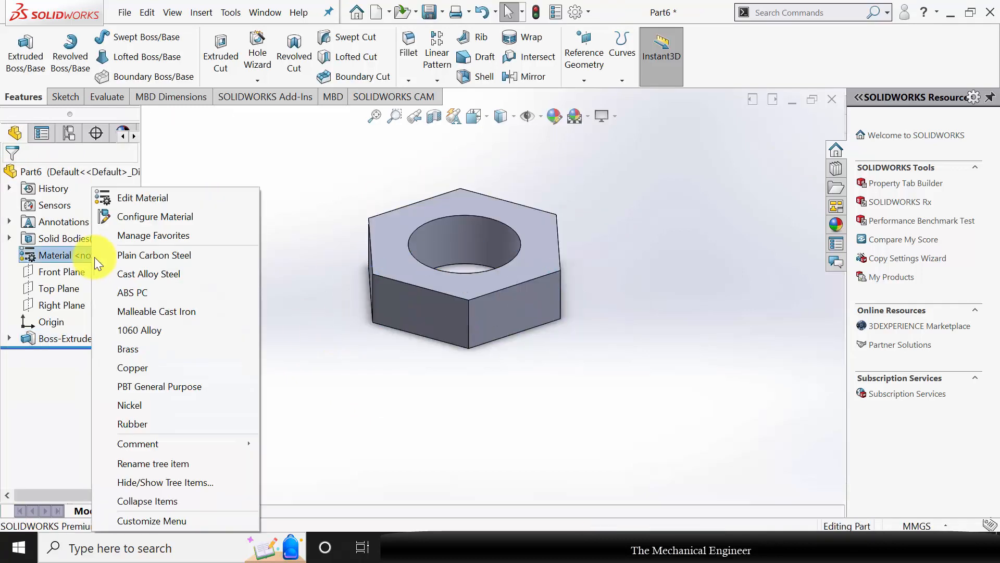
click(140, 196)
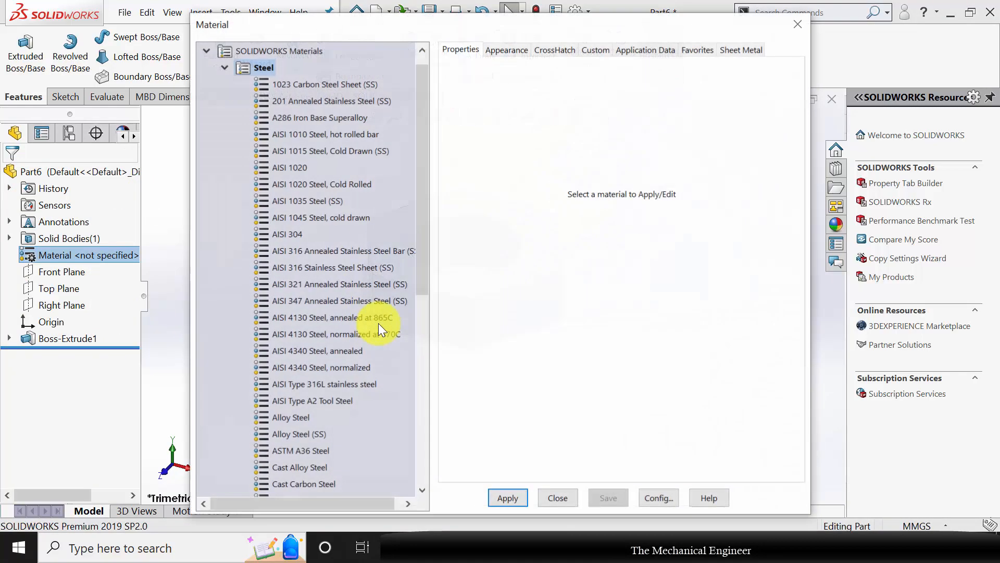
scroll(341, 443, down, 5)
click(320, 336)
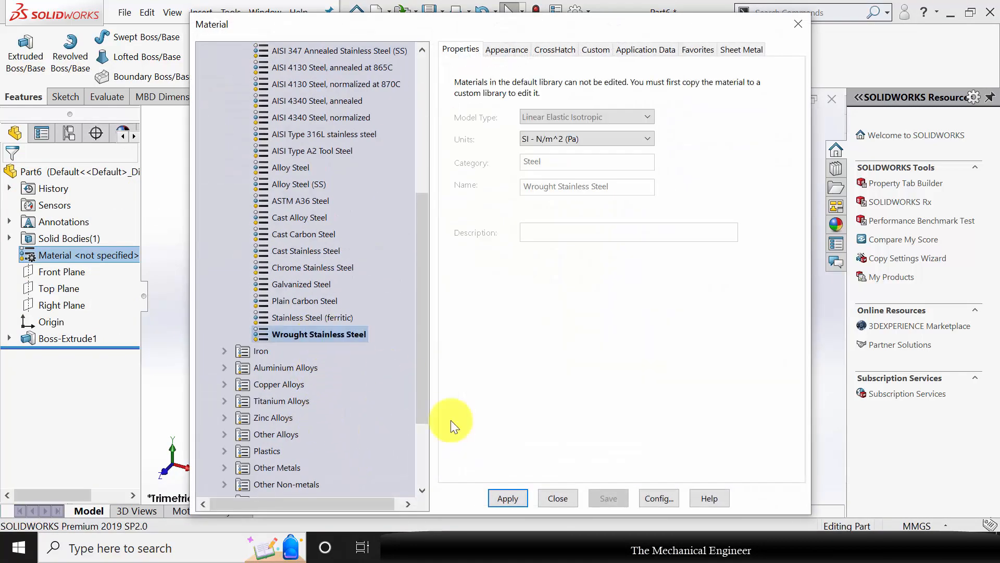
click(508, 497)
click(548, 499)
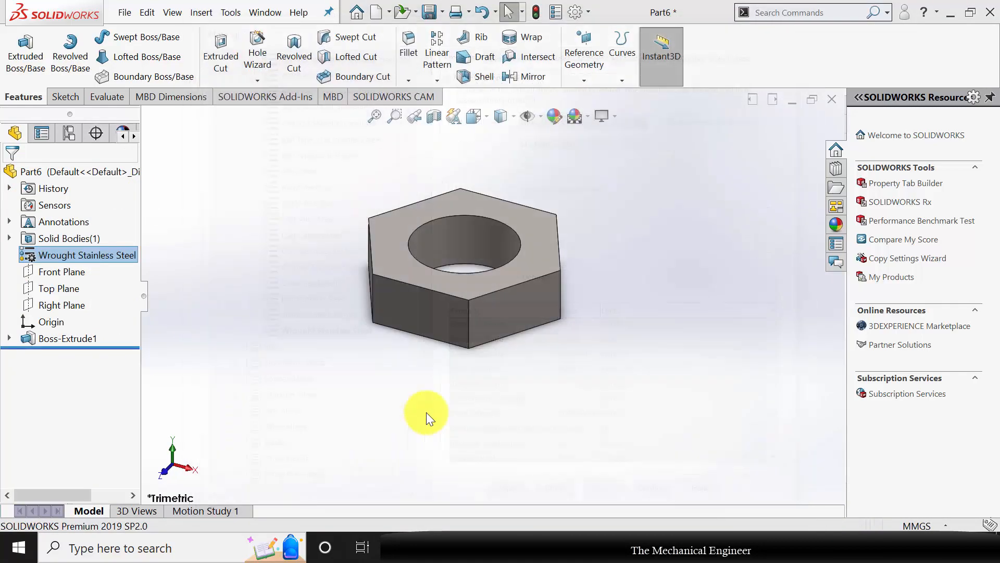
Define a thread in the nut's hole, starting at the hole's upper circular edge and ending Up To Selection at the nut's opposite hexagonal face.
scroll(323, 295, down, 3)
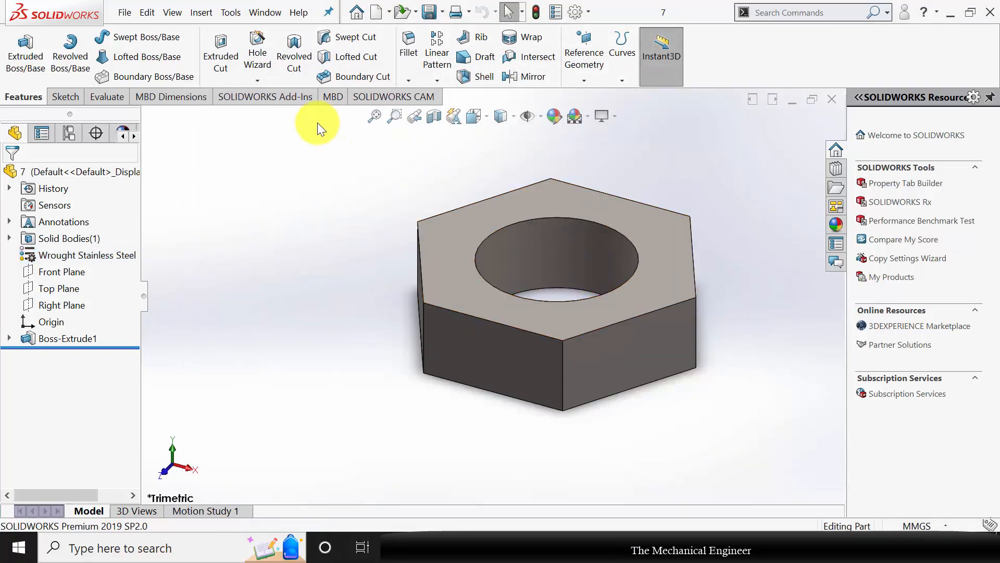
click(267, 83)
click(292, 129)
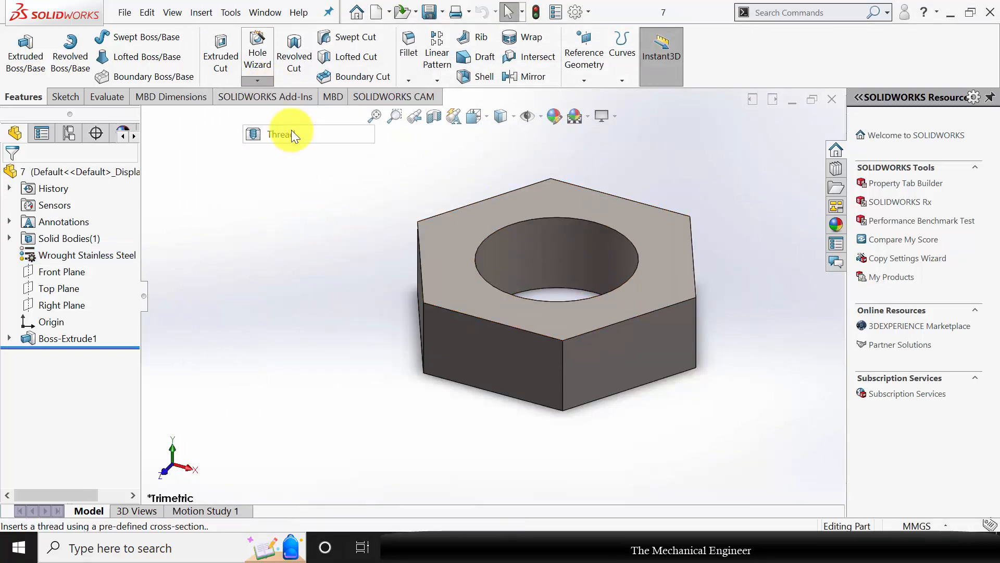
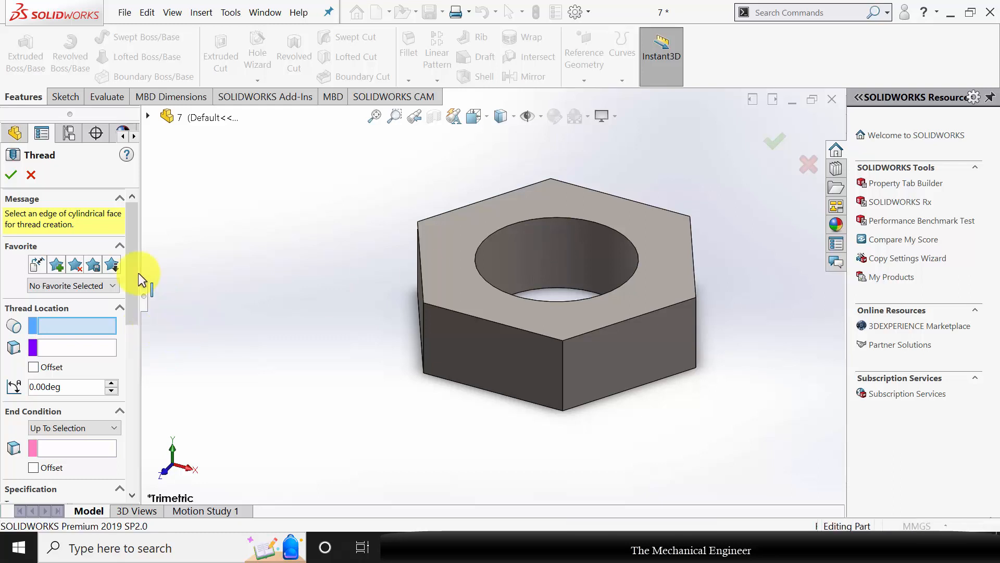
click(89, 402)
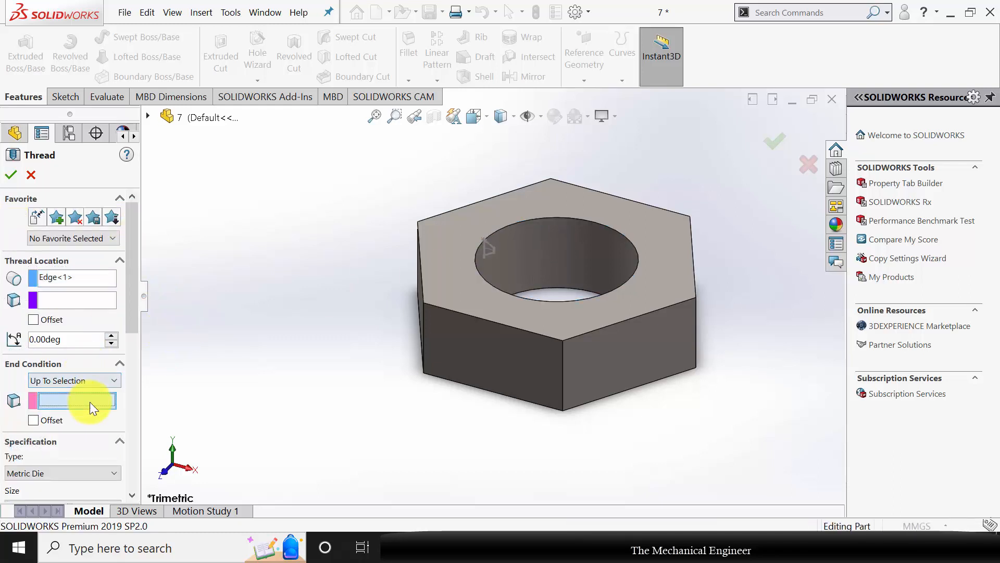
middle_drag(509, 402, 446, 203)
click(453, 255)
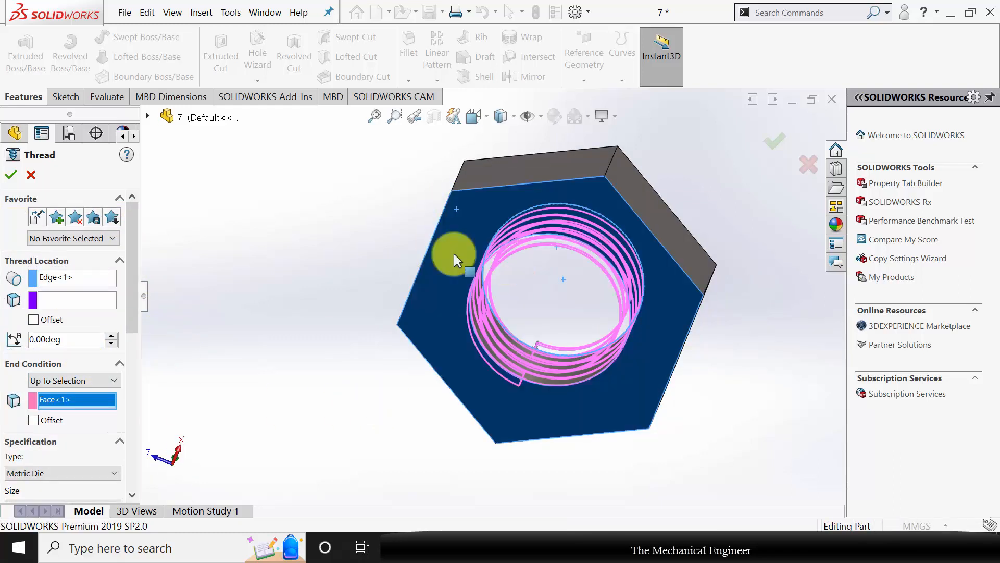
middle_drag(297, 257, 344, 407)
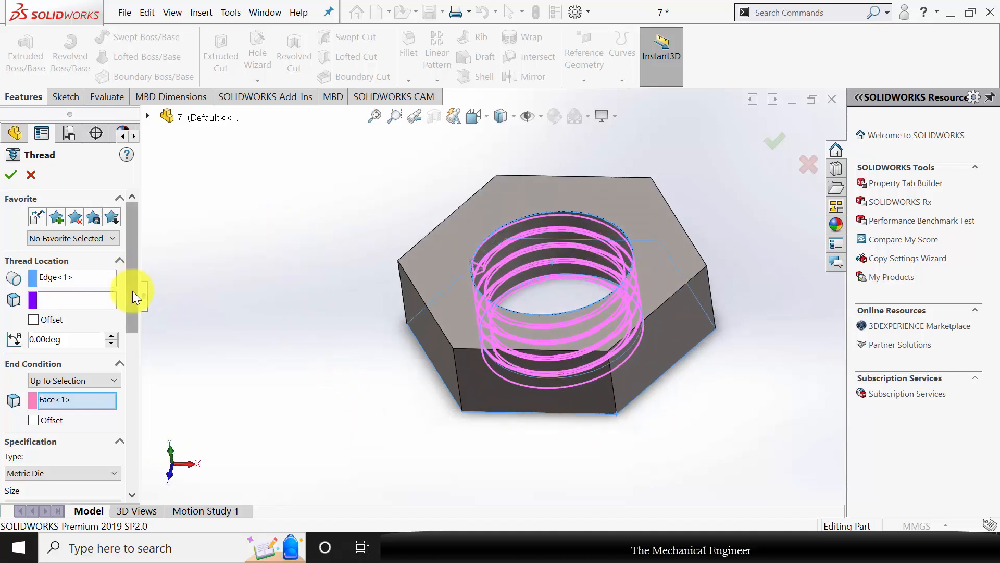
Set the M12x1.5 thread to Extrude thread, trimmed with the start and end faces, and save the nut as part 7 in the Plug Valve folder.
drag(133, 290, 137, 411)
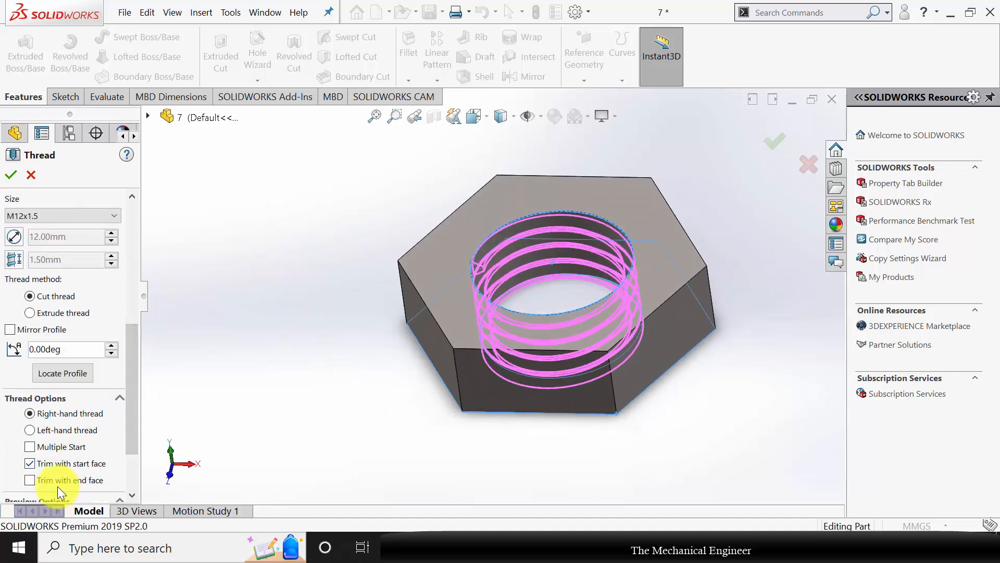
click(55, 309)
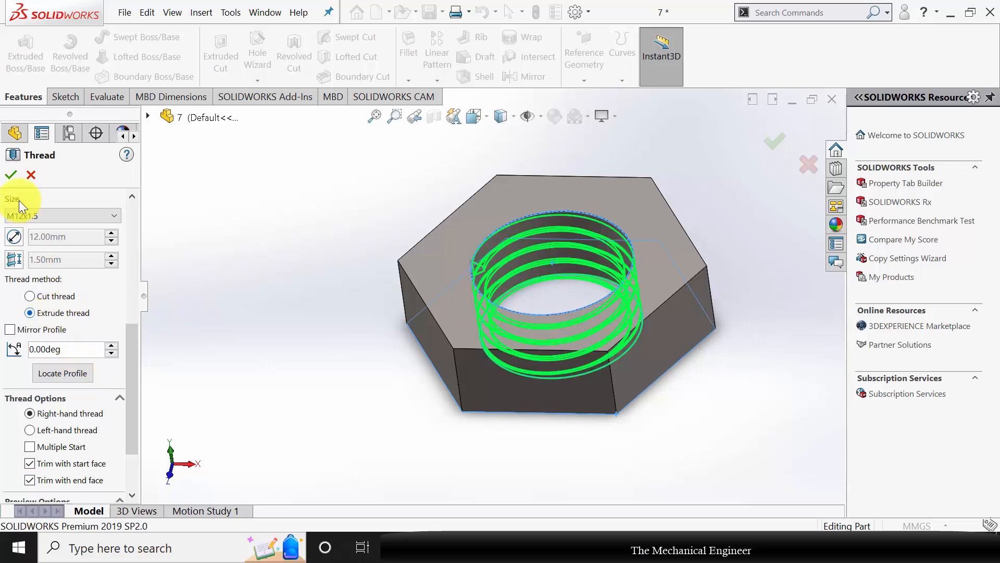
key(ctrl+s)
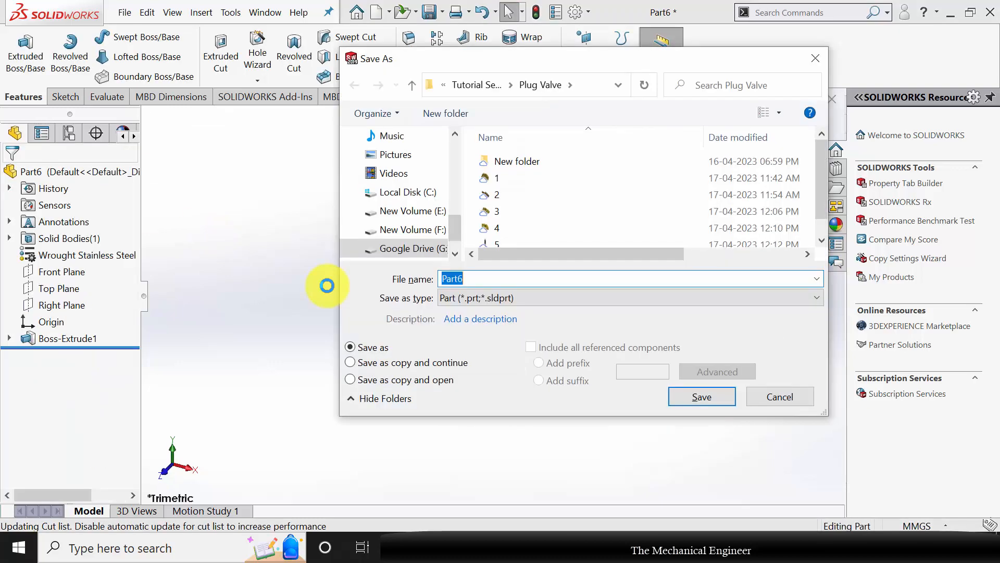
key(Return)
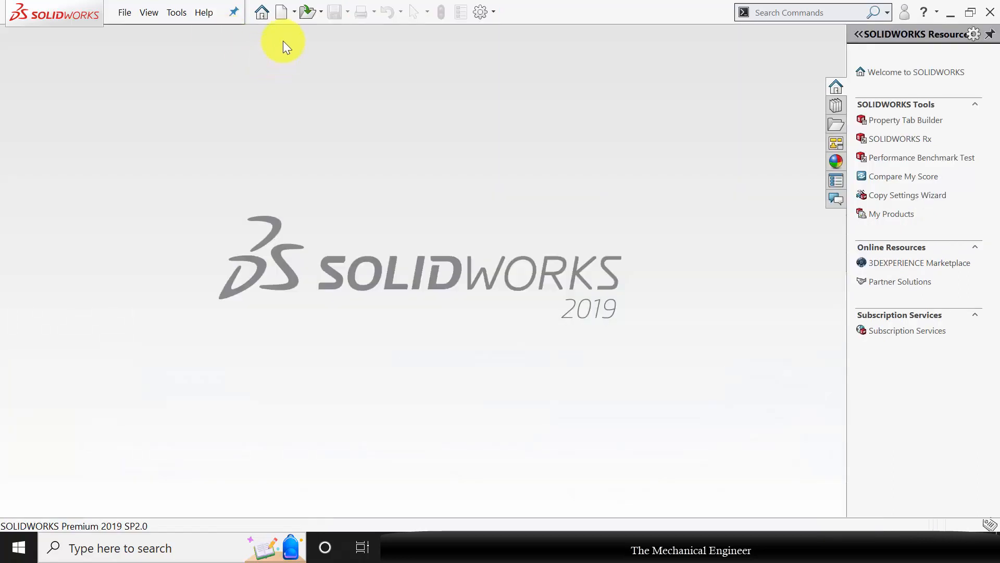
Create a new assembly and place part 1, the valve body, as its first component.
click(283, 11)
click(465, 239)
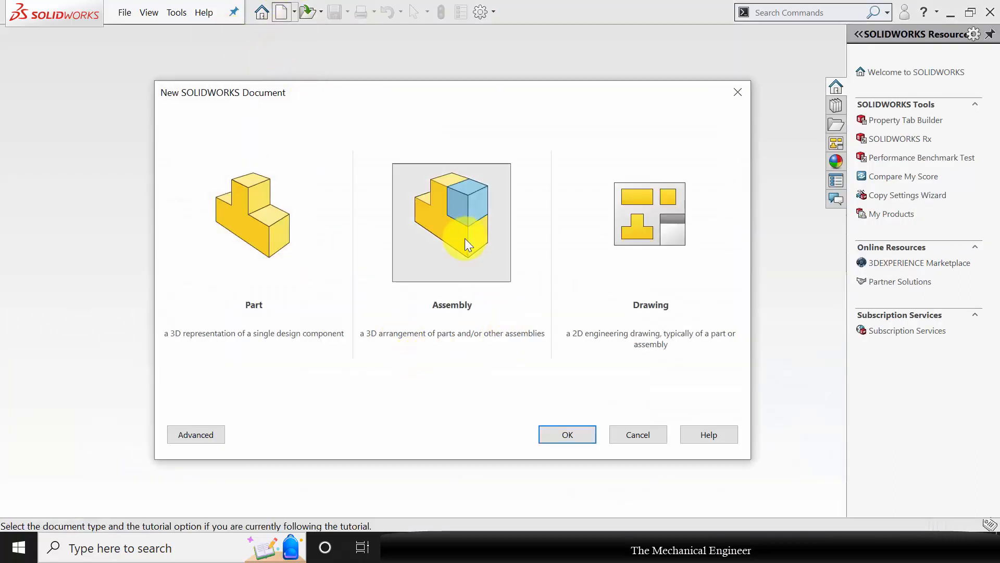
click(561, 433)
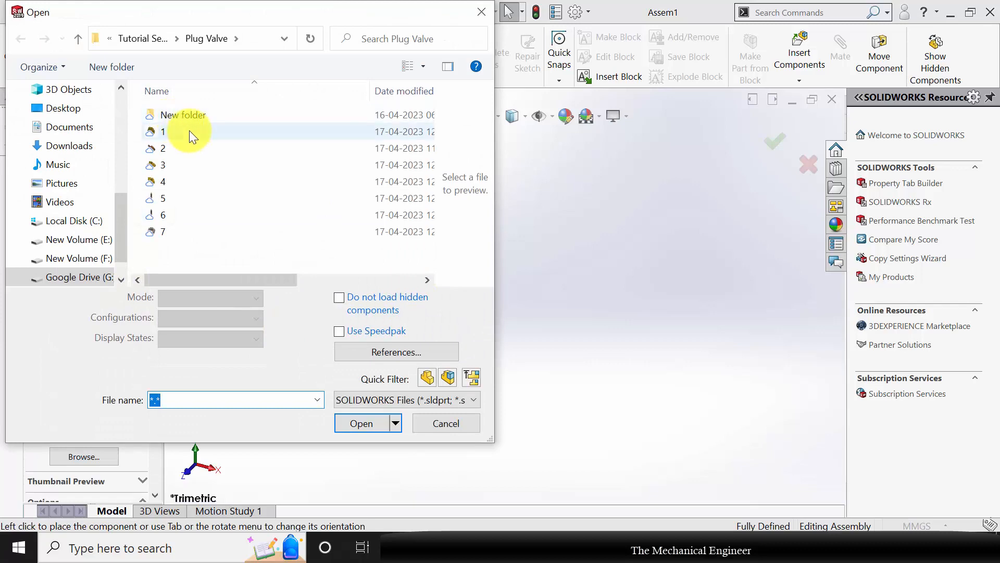
click(189, 130)
click(338, 396)
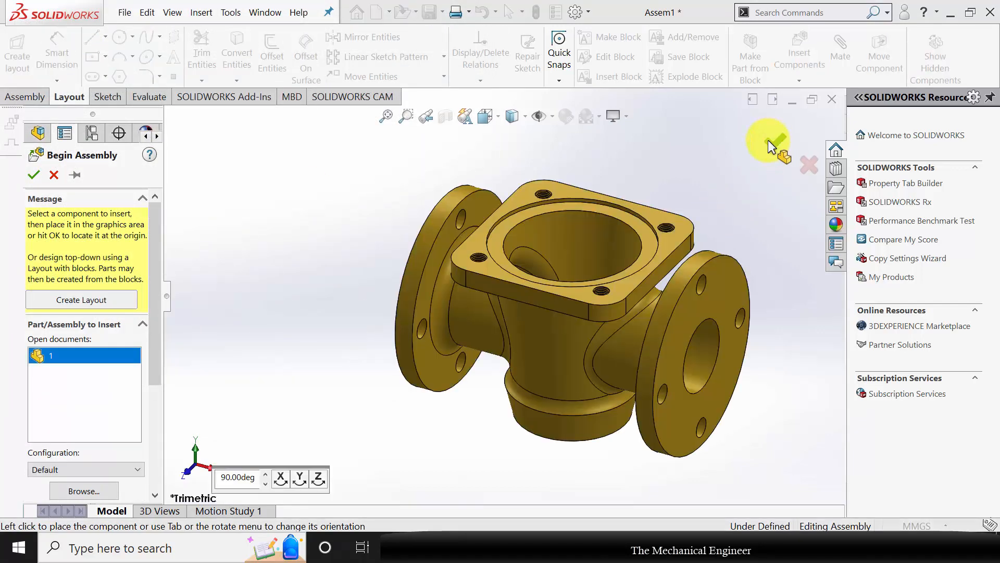
click(578, 304)
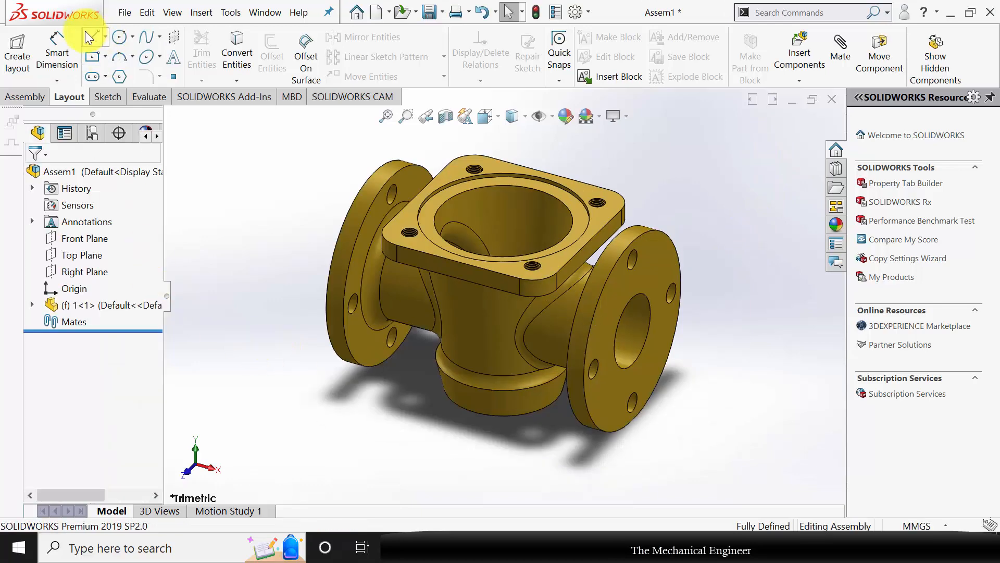
Insert part 2, the plug, turned upright in 90-degree increments about Z, and place it beside the valve body.
click(27, 98)
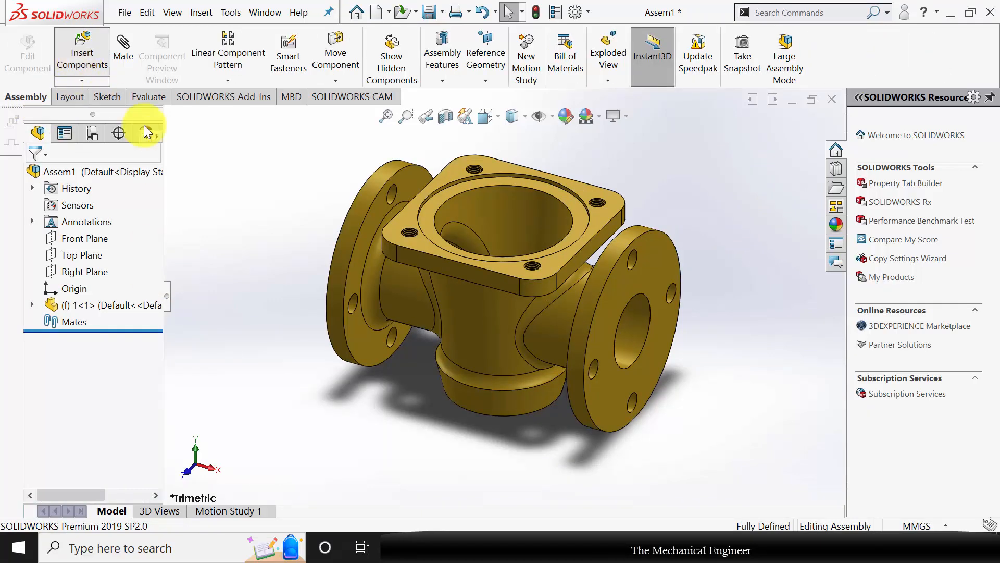
click(201, 147)
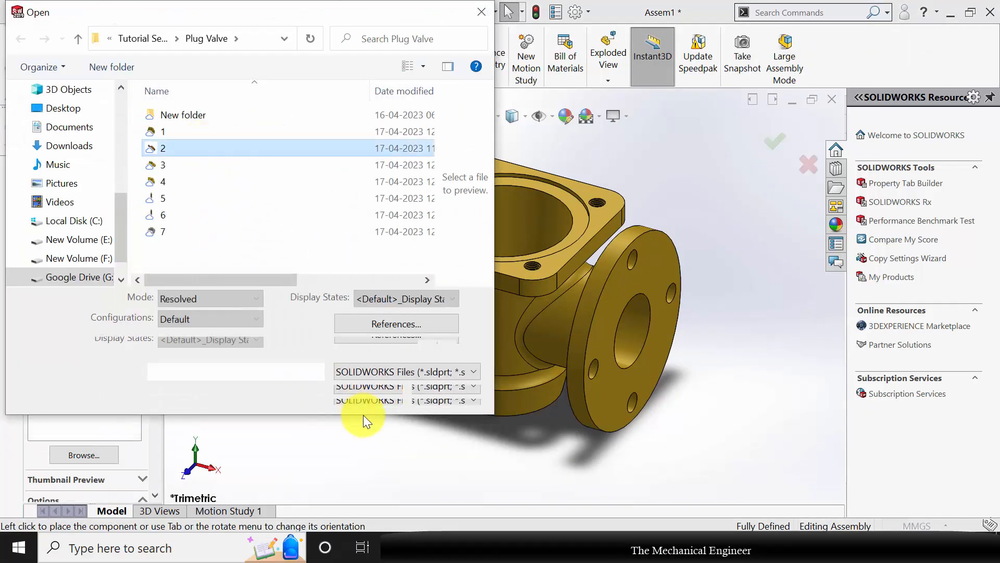
click(356, 394)
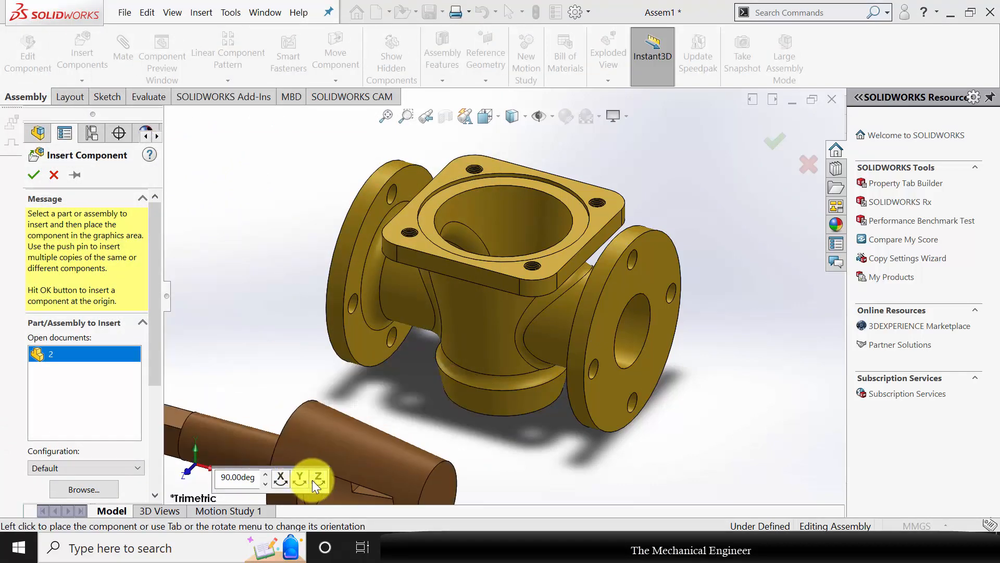
click(320, 479)
click(320, 477)
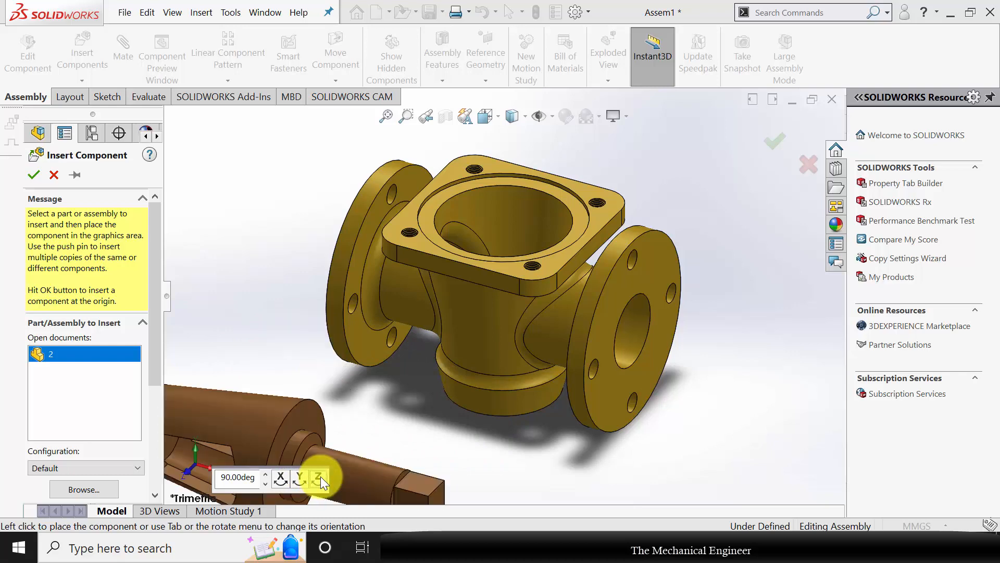
click(320, 478)
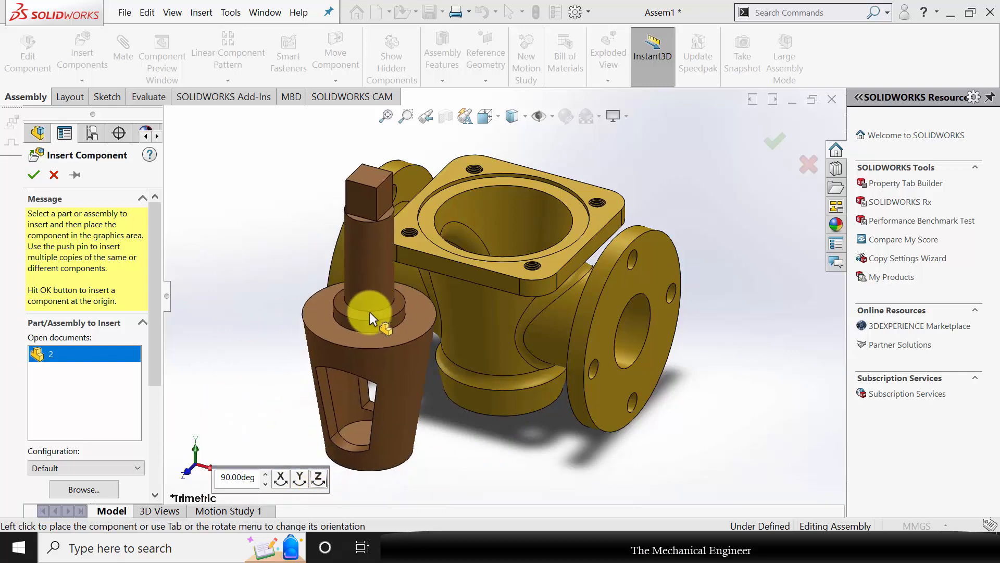
click(370, 311)
Add a Concentric mate between the plug's tapered outer face and the valve body's inner bore face.
click(123, 49)
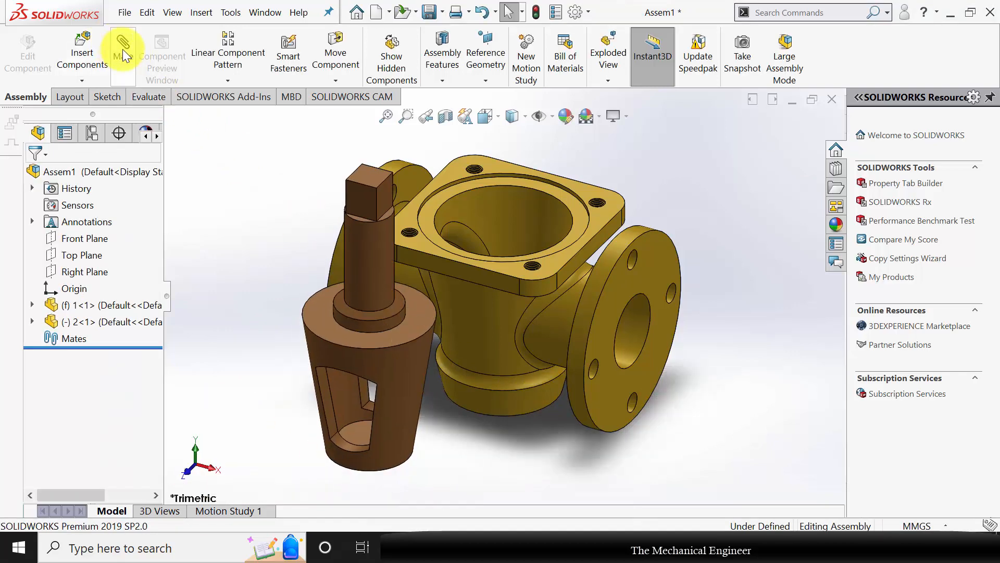
click(402, 371)
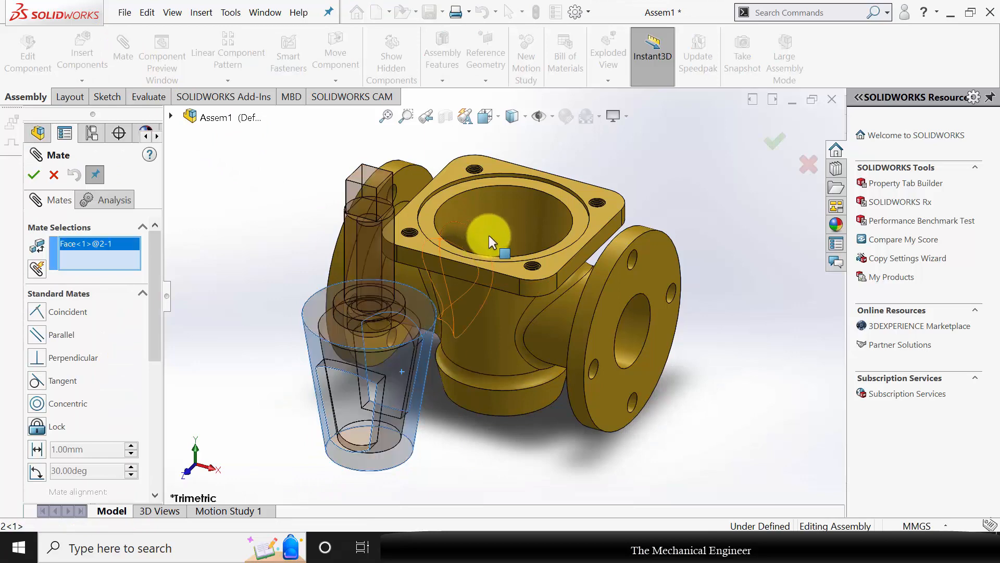
click(515, 221)
click(38, 404)
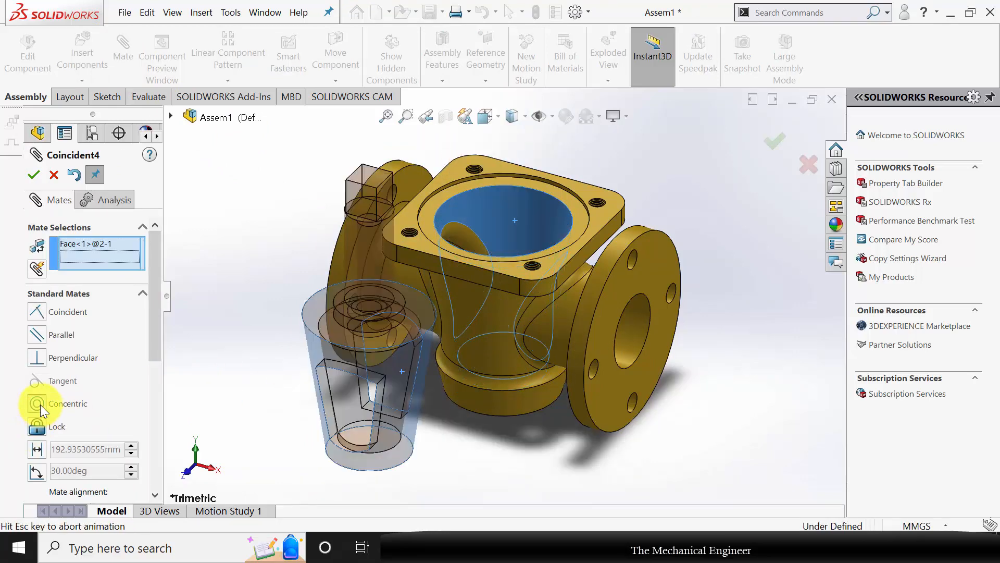
click(35, 175)
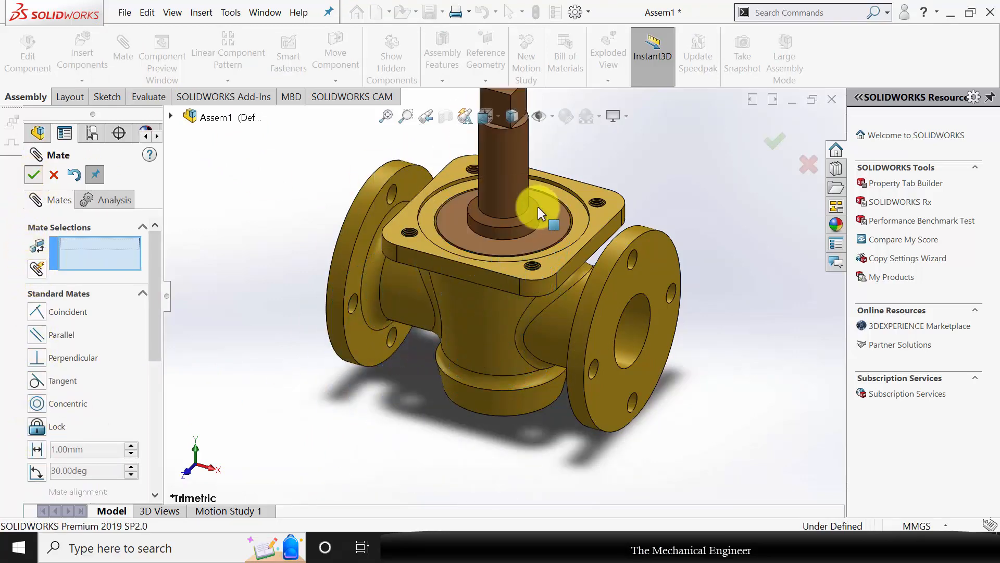
Add a Coincident mate between the recessed ring face around the body's bore and the plug's upper shoulder face.
click(553, 224)
click(553, 230)
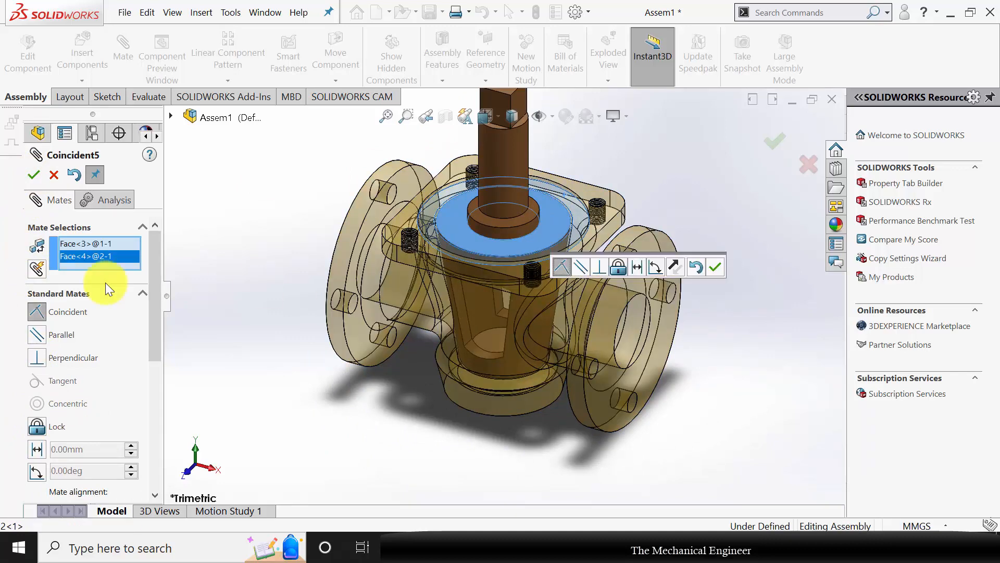
click(34, 175)
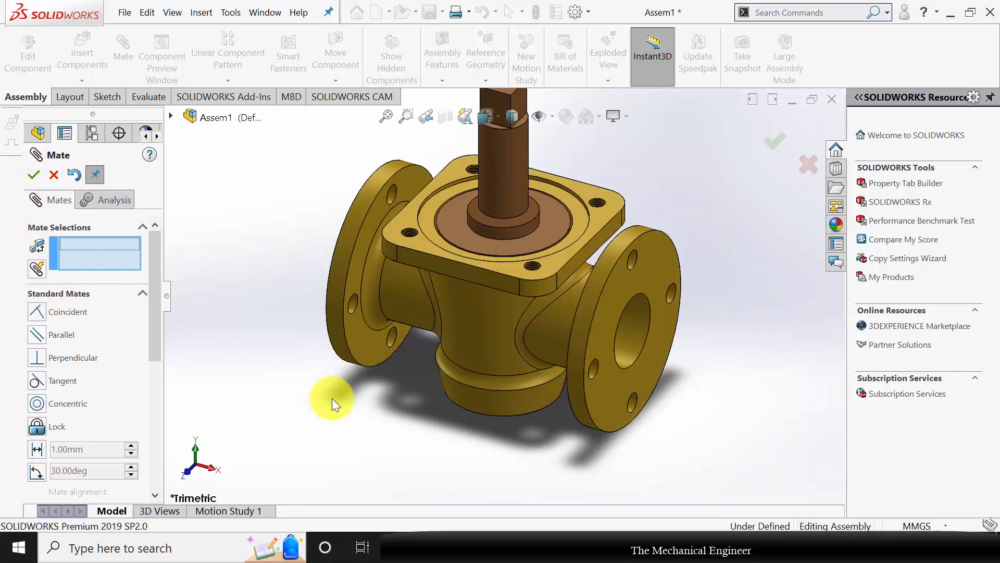
Insert part 3, the cover, and place it over the valve body's square flange.
click(72, 64)
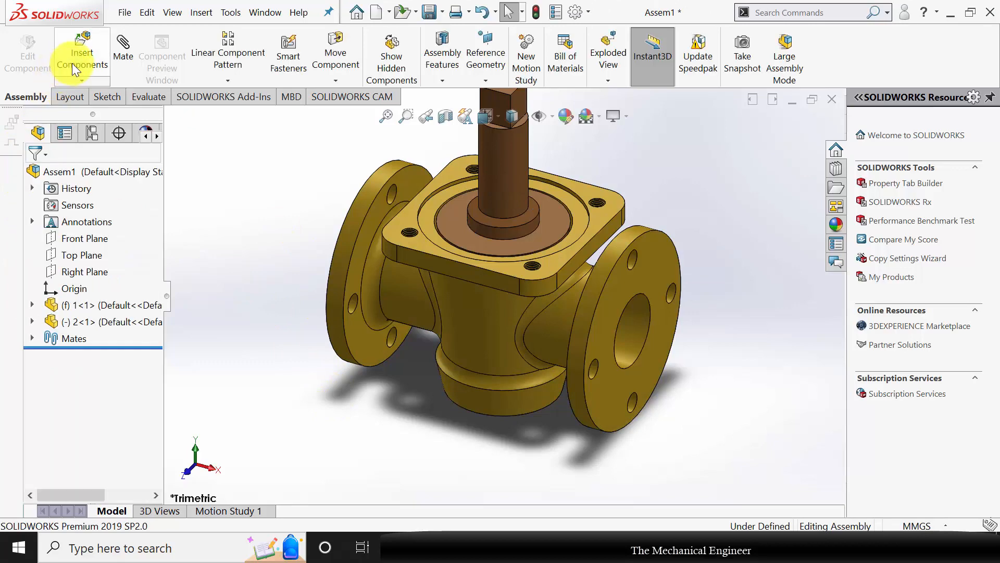
click(168, 164)
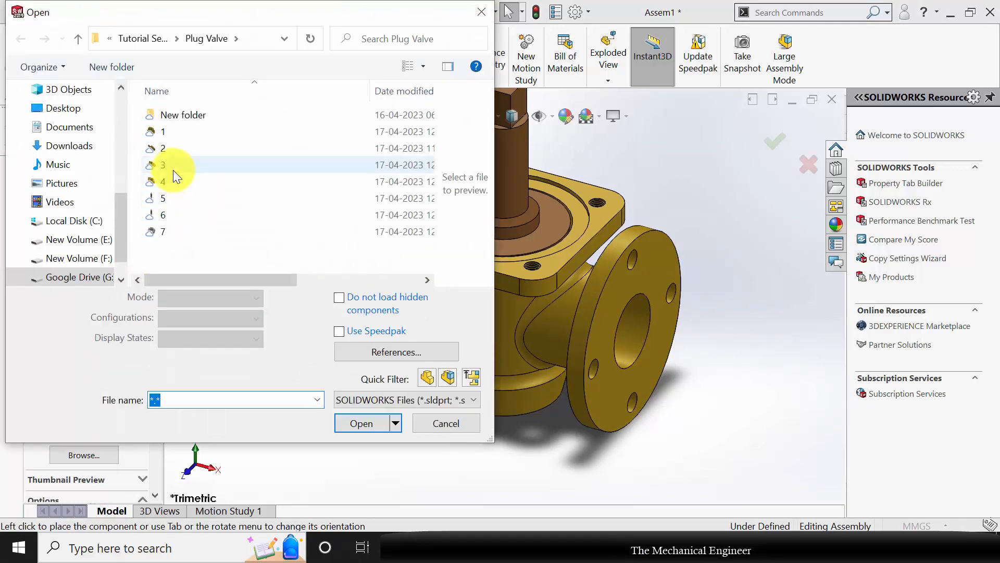
click(361, 396)
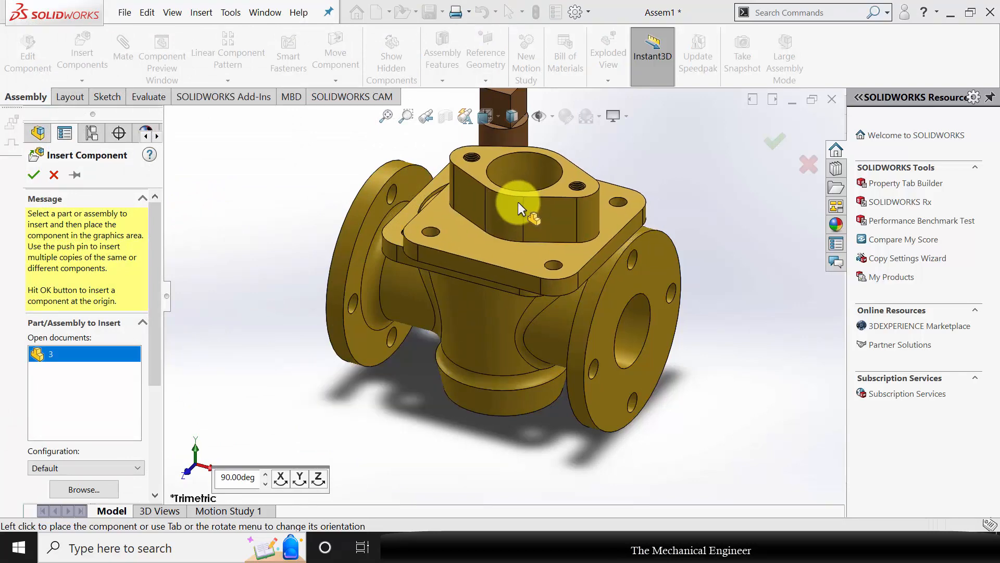
click(518, 201)
Add a Concentric mate between a corner hole of the cover and the matching threaded hole edge in the valve body's flange.
scroll(576, 218, down, 3)
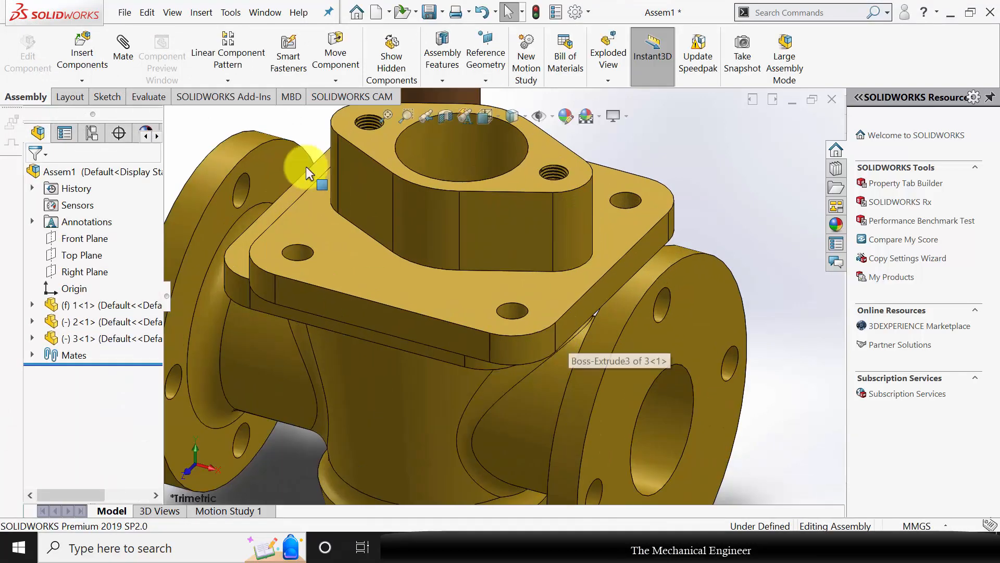
click(298, 252)
scroll(276, 274, down, 2)
scroll(276, 274, down, 3)
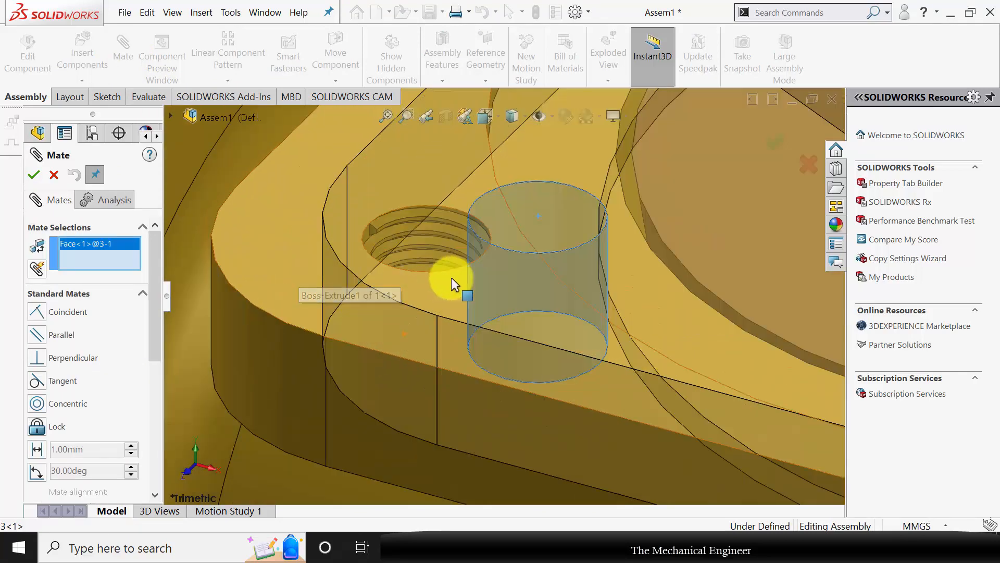
click(452, 207)
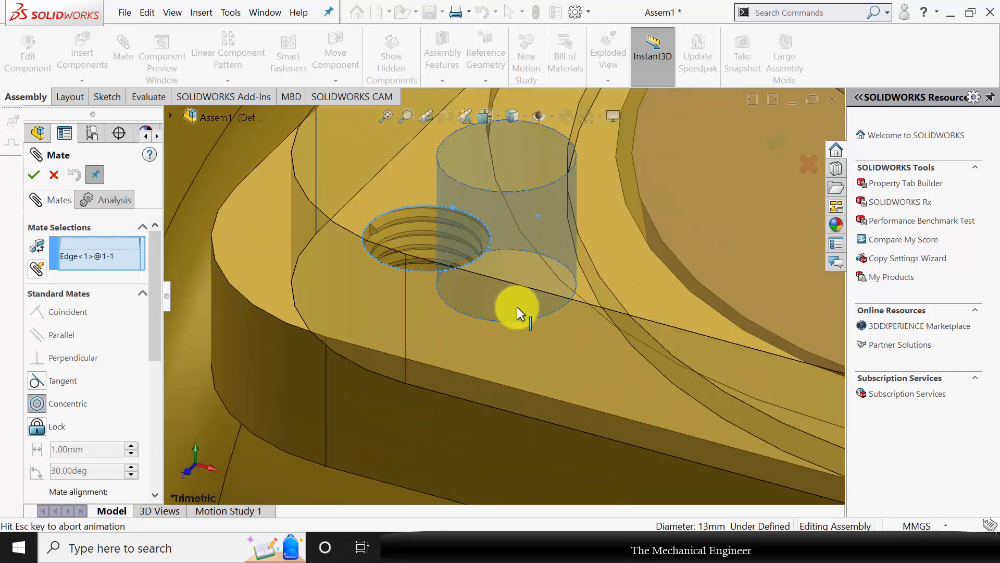
click(34, 175)
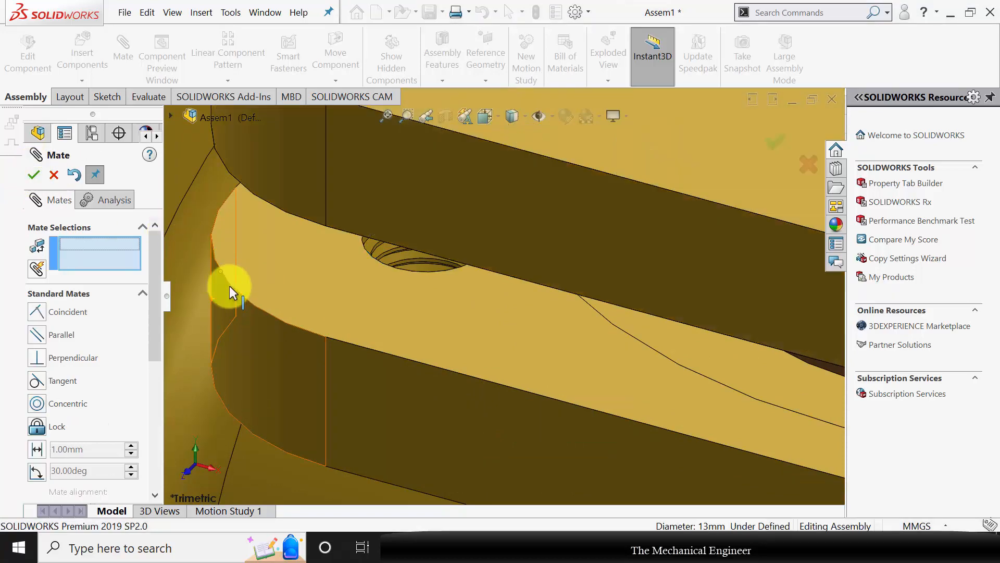
Add a Coincident mate between the upper face of the valve body's square flange and the cover's underside.
click(499, 327)
scroll(524, 235, up, 6)
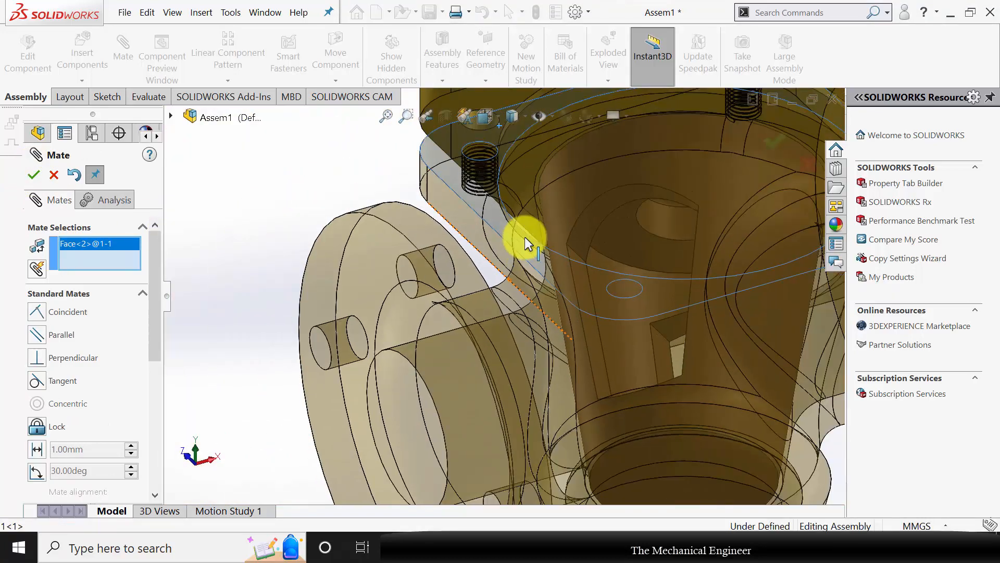
scroll(558, 146, up, 3)
scroll(670, 216, down, 5)
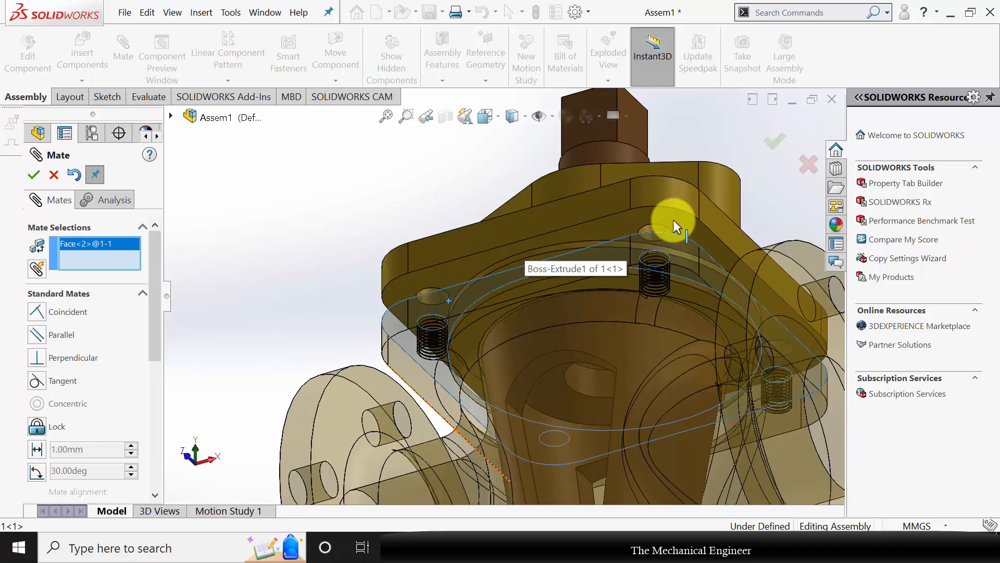
click(637, 229)
click(34, 175)
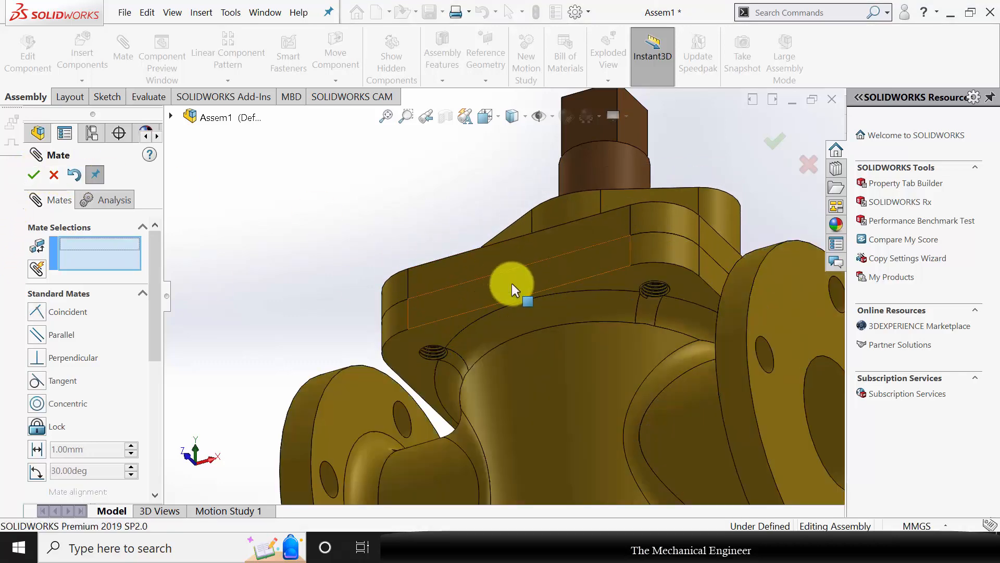
scroll(513, 290, up, 5)
middle_drag(547, 315, 563, 435)
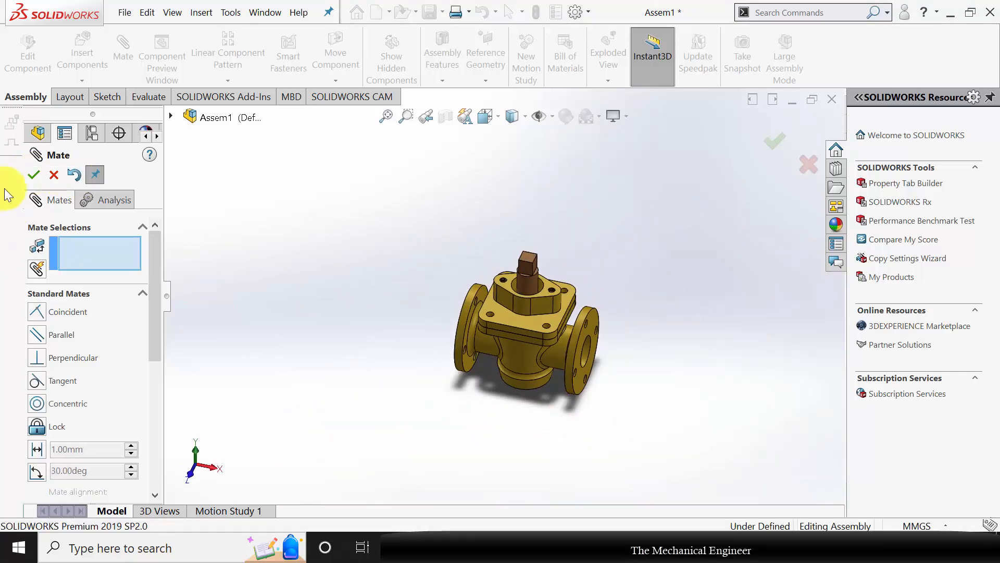
Insert part 4, the gland, and place it above the cover's raised boss.
click(82, 42)
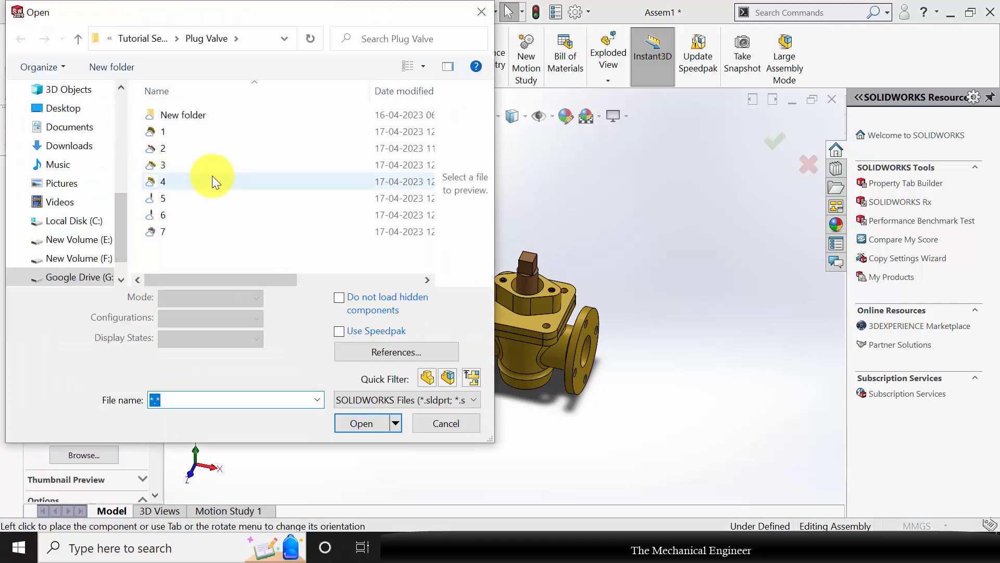
click(212, 177)
click(366, 395)
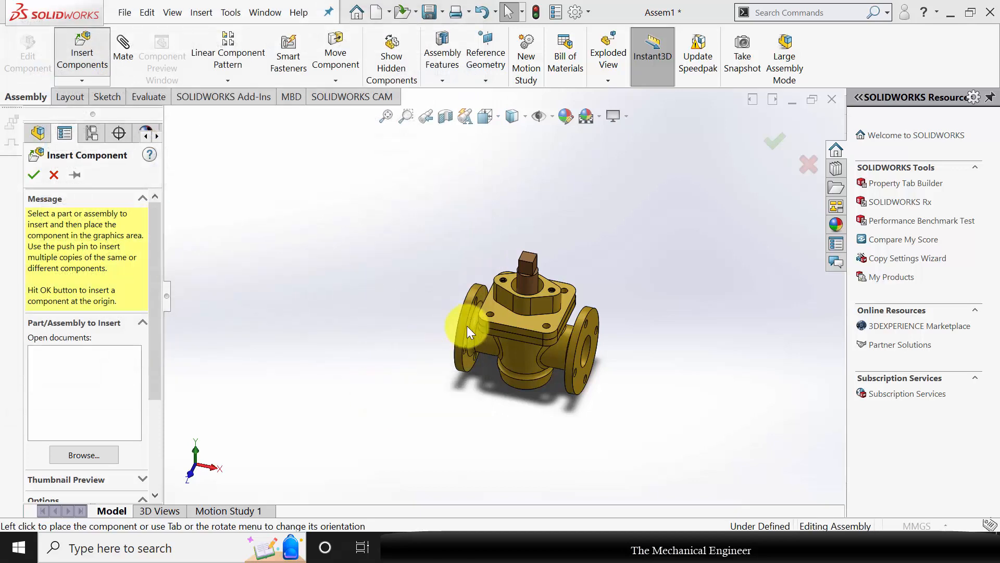
click(539, 284)
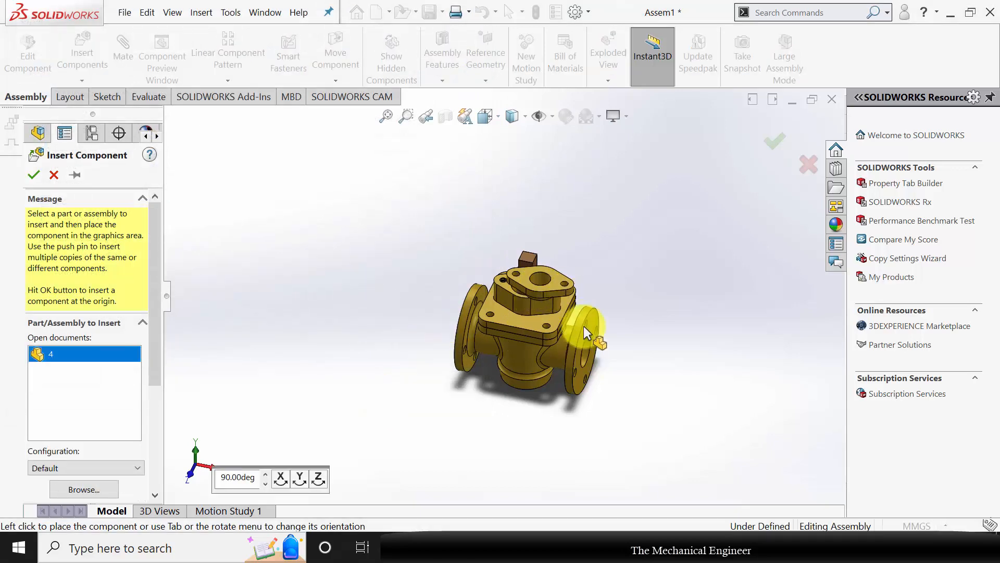
Add a Concentric mate between one of part 4's flange holes and the matching threaded hole edge on the cover's boss.
scroll(532, 288, down, 5)
scroll(532, 289, down, 2)
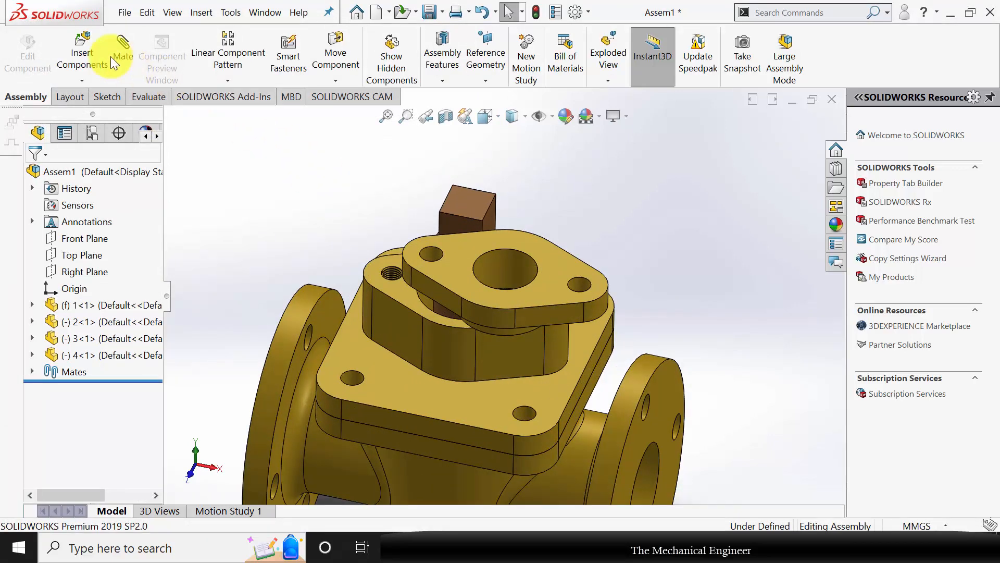
click(435, 252)
scroll(435, 252, down, 5)
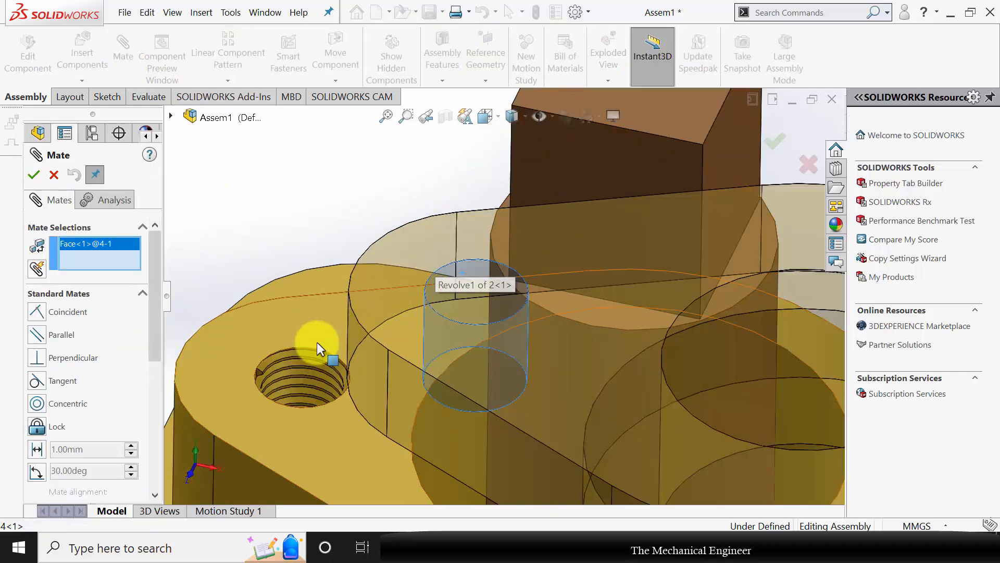
click(303, 346)
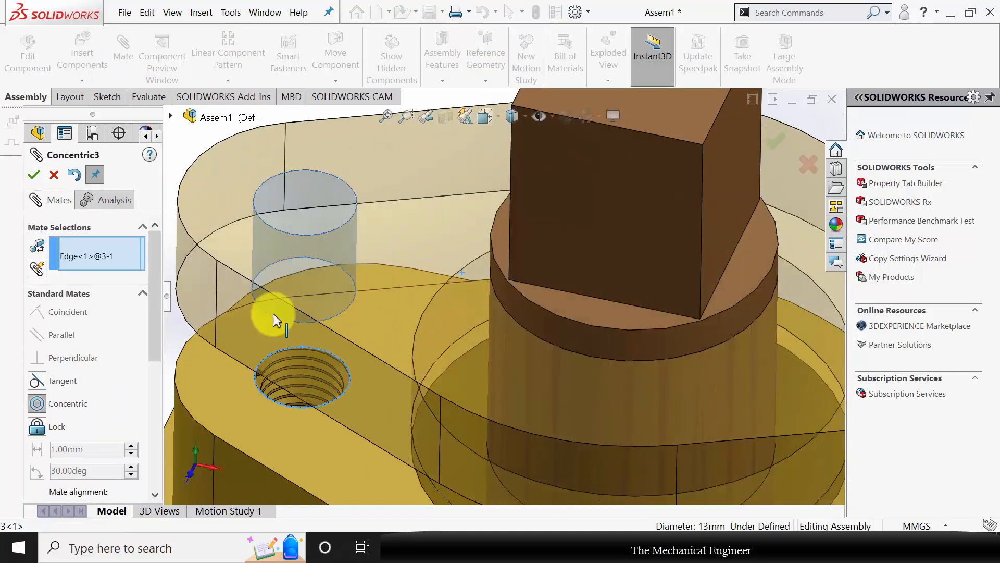
click(33, 176)
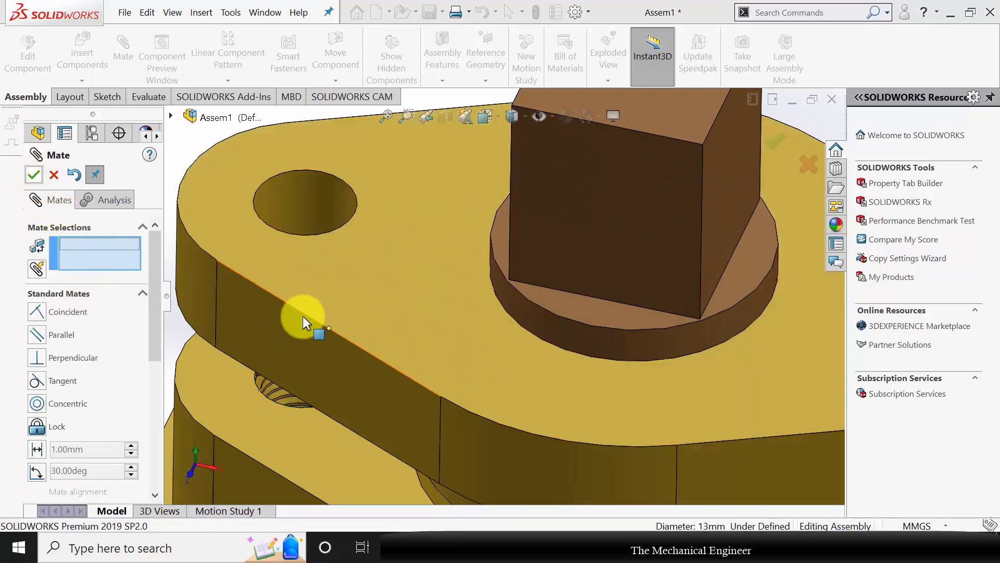
Add a Coincident mate between the underside of part 4's flange and the upper face of the cover's boss.
middle_drag(333, 367, 364, 417)
click(445, 415)
scroll(446, 415, up, 4)
middle_drag(501, 366, 488, 428)
click(510, 433)
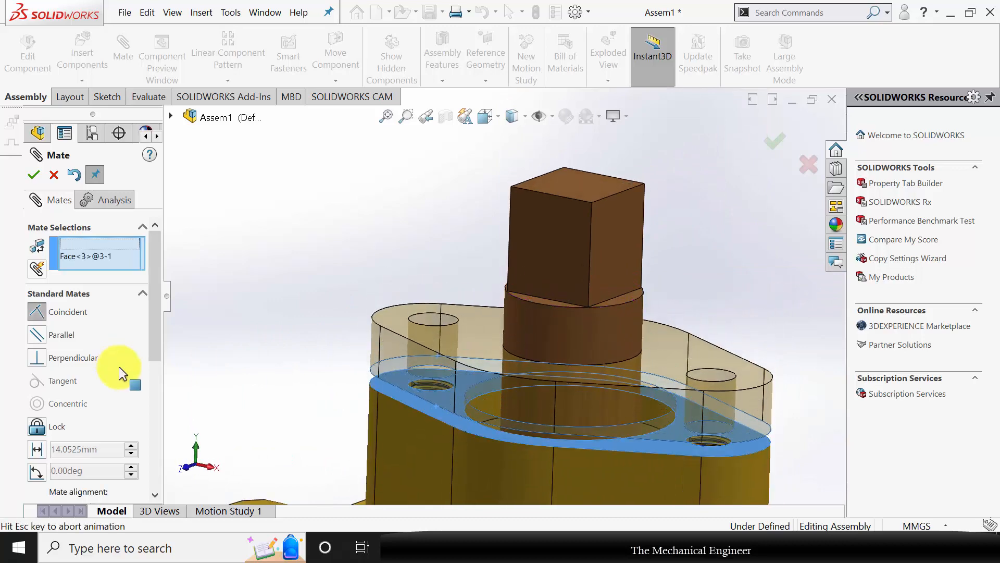
click(34, 175)
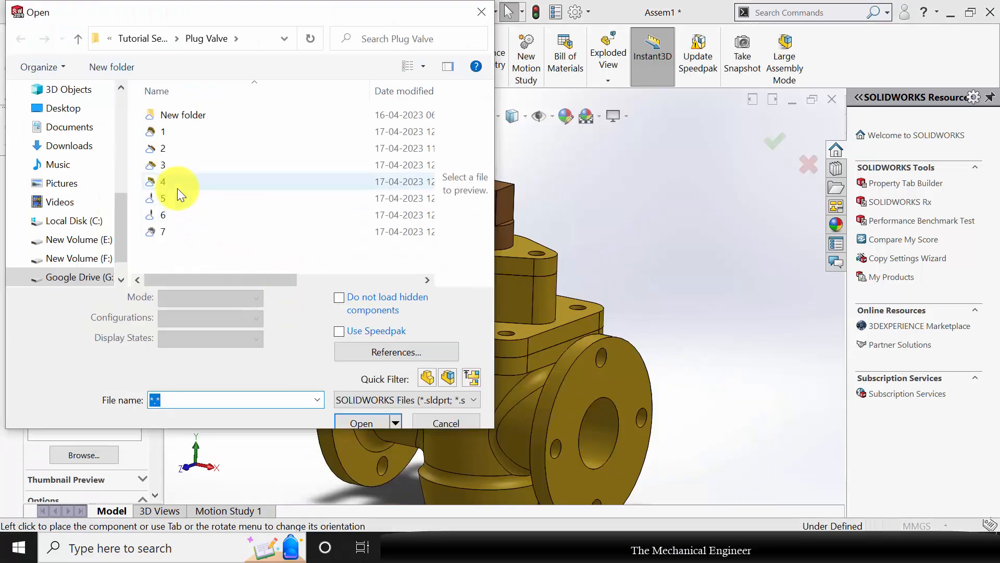
Insert part 5, the threaded stud, and place it upright beside the valve.
click(177, 188)
click(182, 200)
click(362, 395)
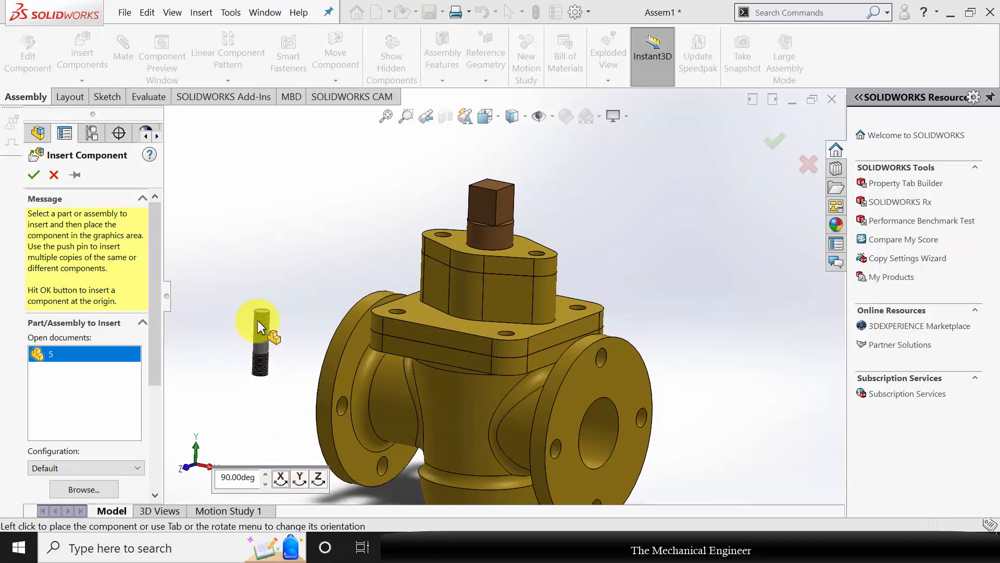
click(291, 275)
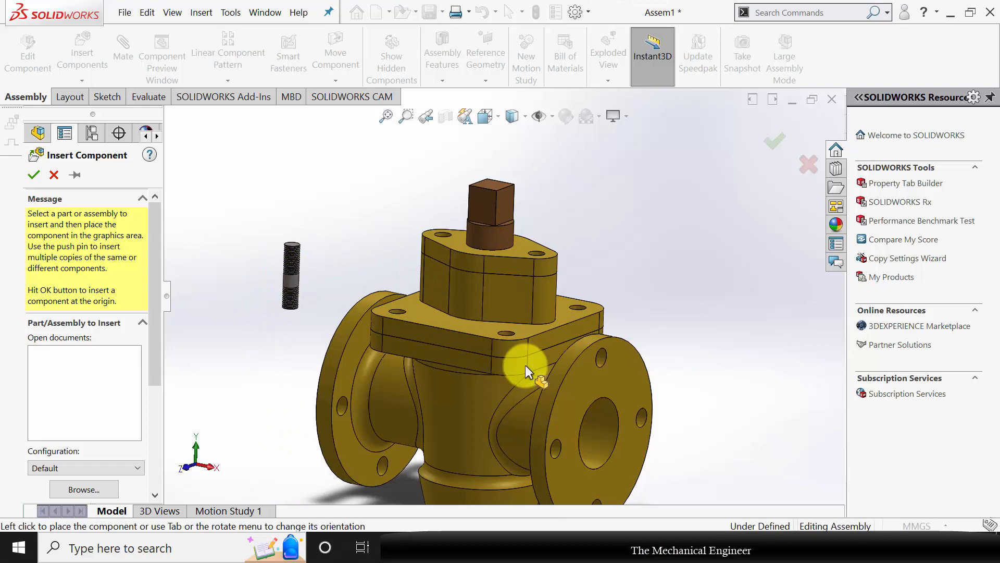
Add a Concentric mate between the cover's front corner hole and the circular edge at the stud's upper end.
scroll(513, 357, down, 3)
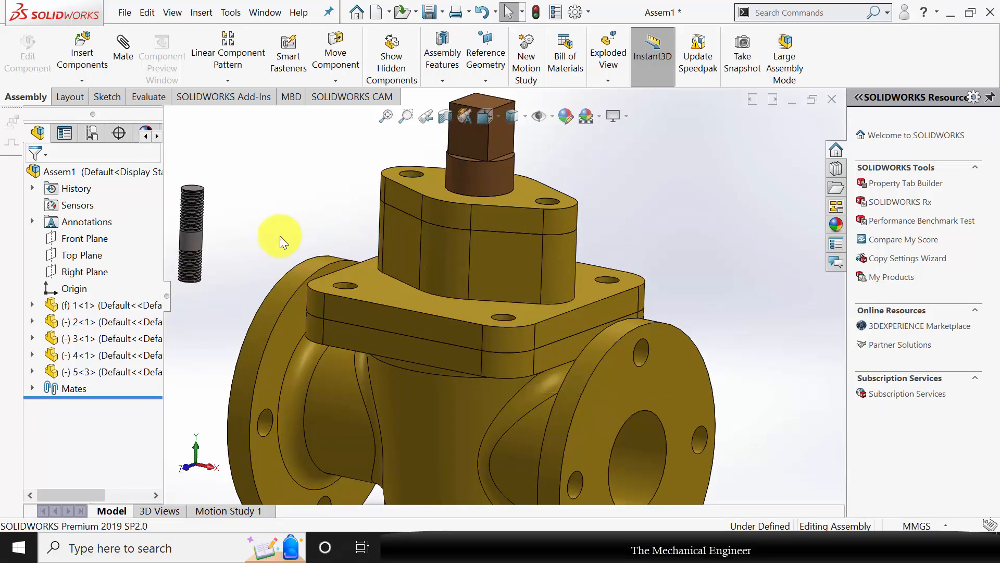
click(126, 42)
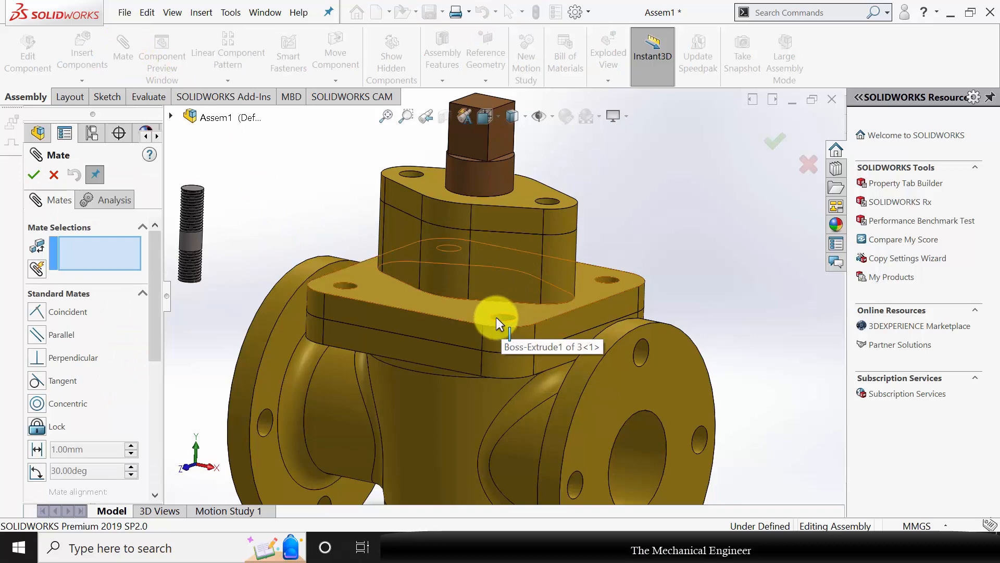
click(506, 317)
scroll(211, 202, down, 3)
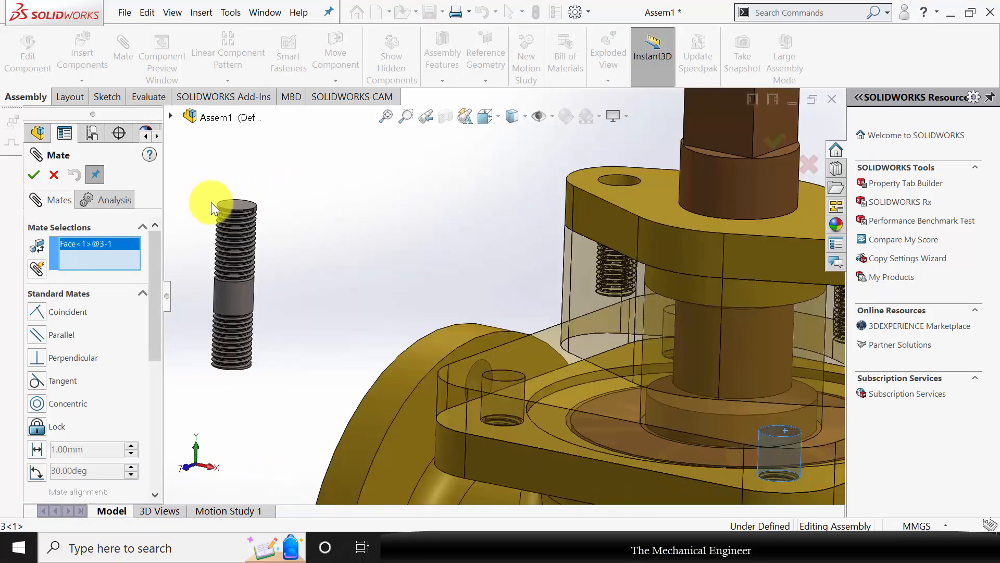
scroll(312, 234, down, 3)
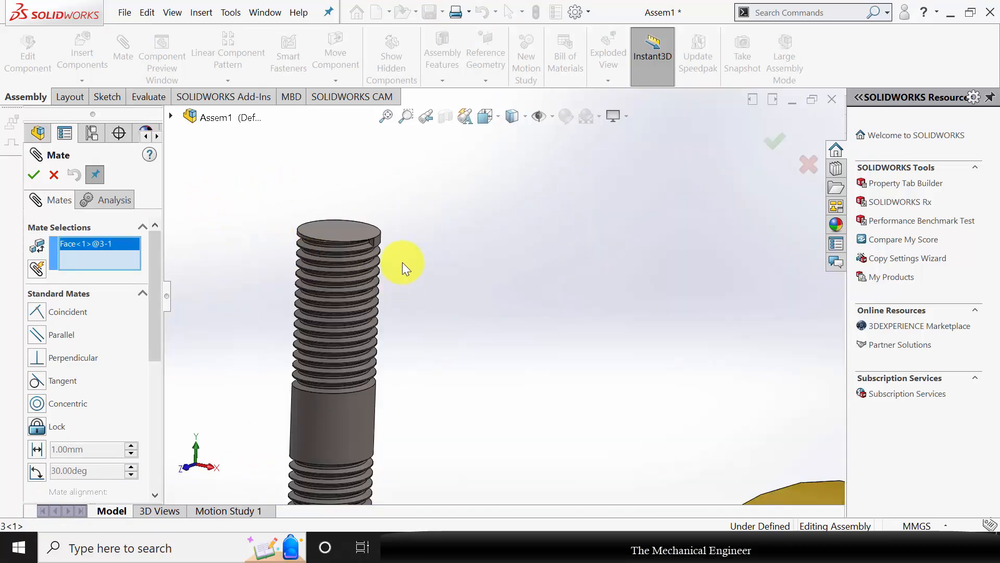
click(365, 240)
click(33, 174)
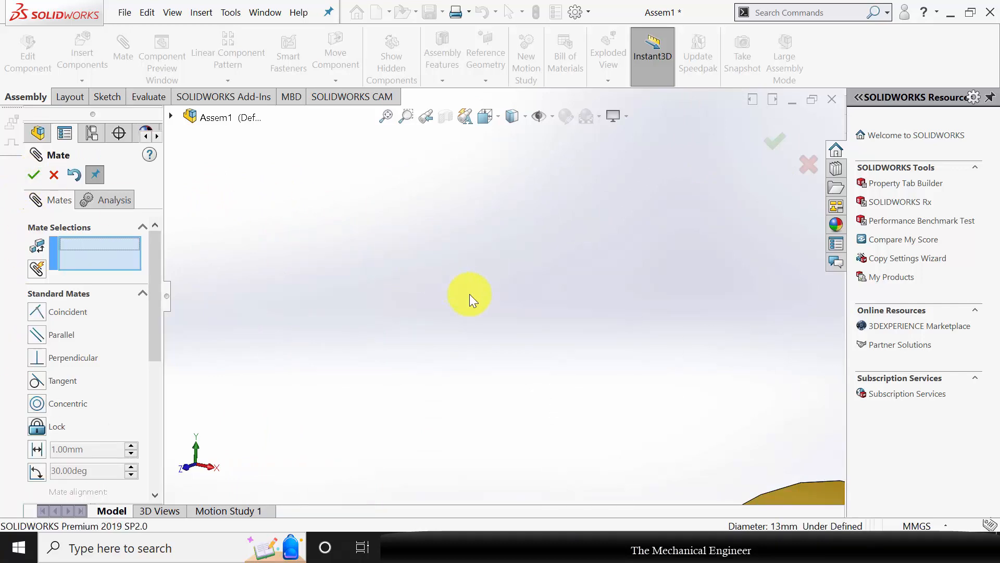
scroll(454, 293, up, 5)
scroll(395, 295, up, 2)
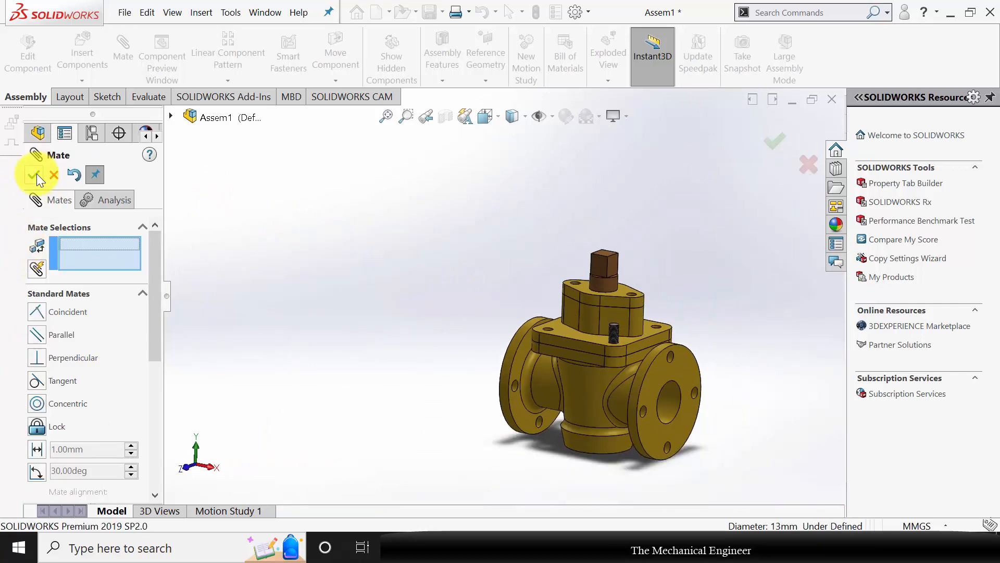
click(37, 174)
Hide the cover, part 3, to expose the valve body's flange and the stud.
scroll(510, 333, down, 3)
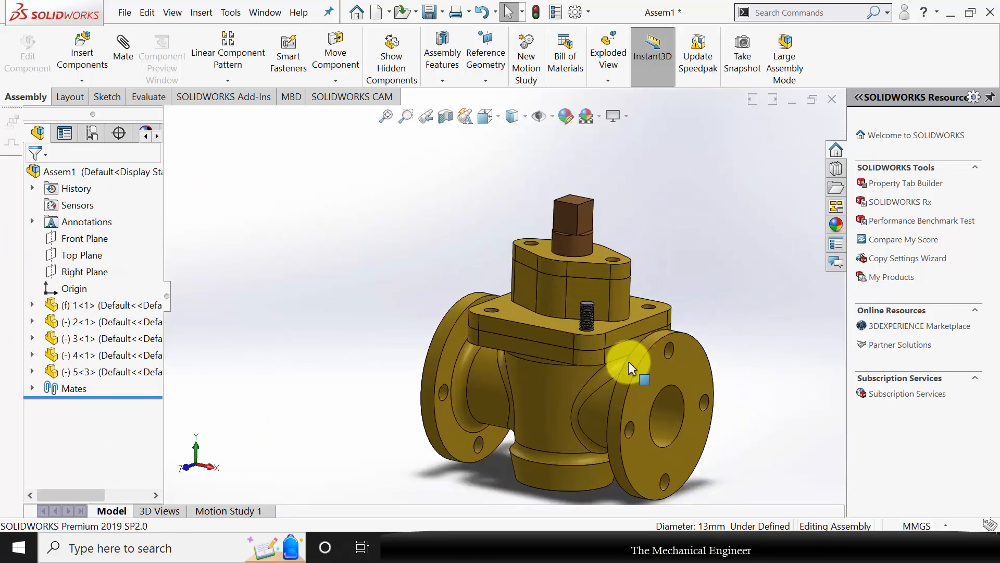
click(518, 314)
click(636, 234)
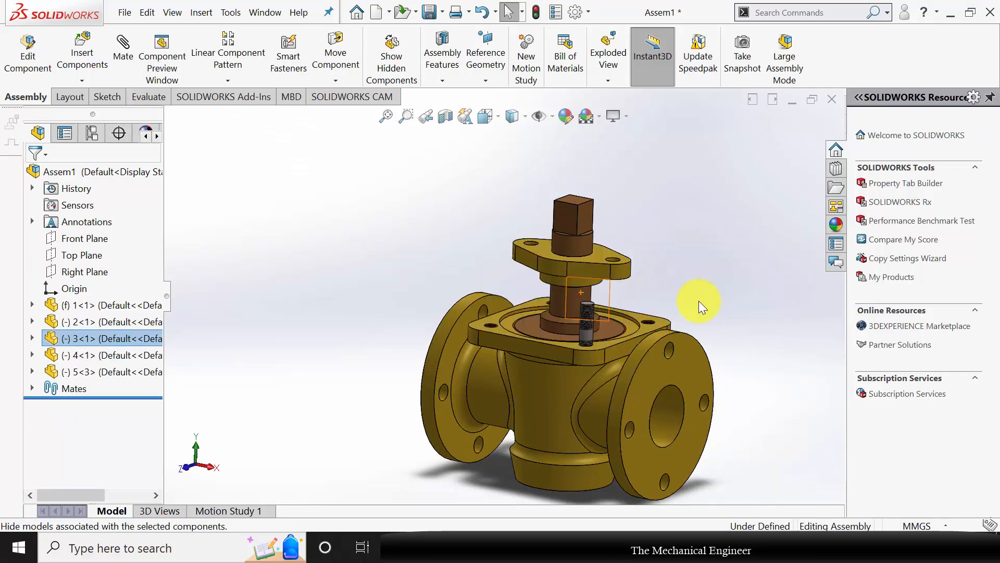
click(700, 304)
Add a Coincident mate between the body flange's upper face and the vertex where the stud's lower thread meets its plain shank.
scroll(710, 315, down, 4)
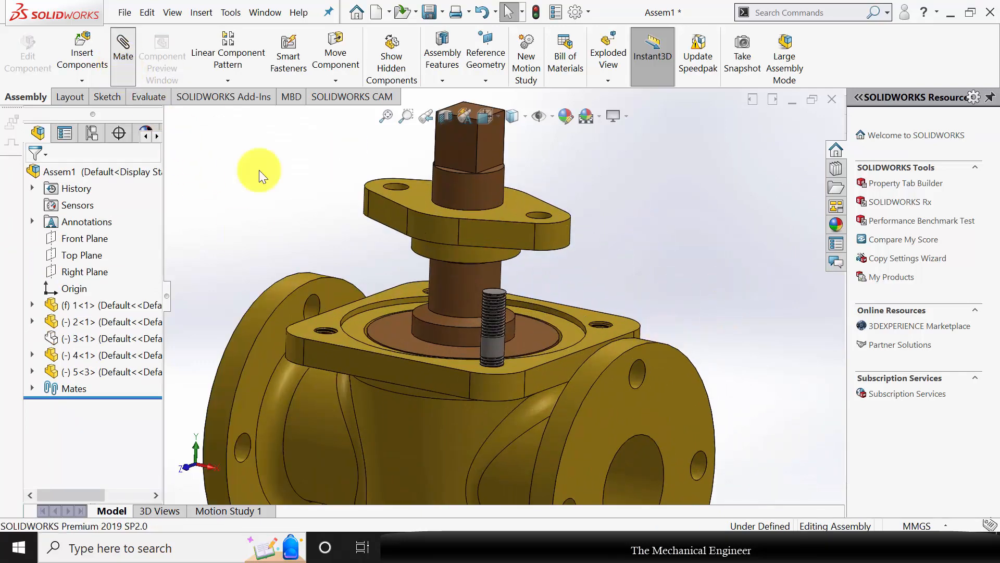
click(521, 364)
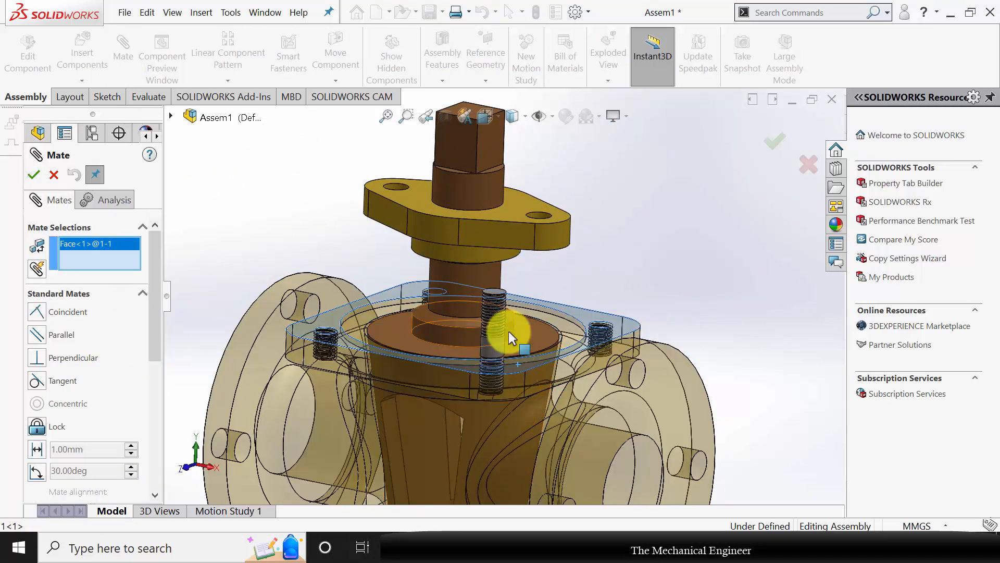
scroll(513, 347, down, 5)
middle_drag(469, 381, 384, 337)
scroll(516, 393, down, 6)
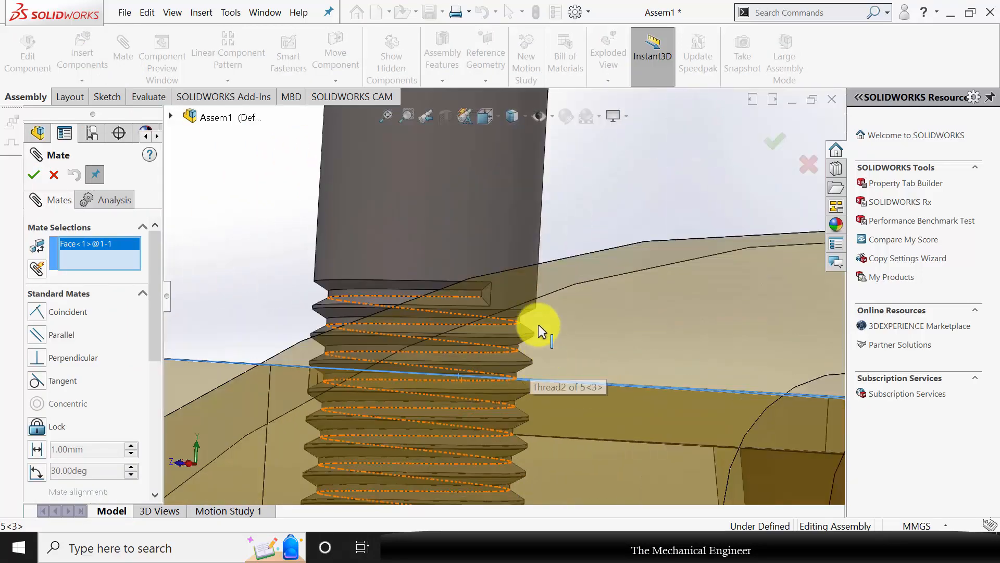
click(492, 281)
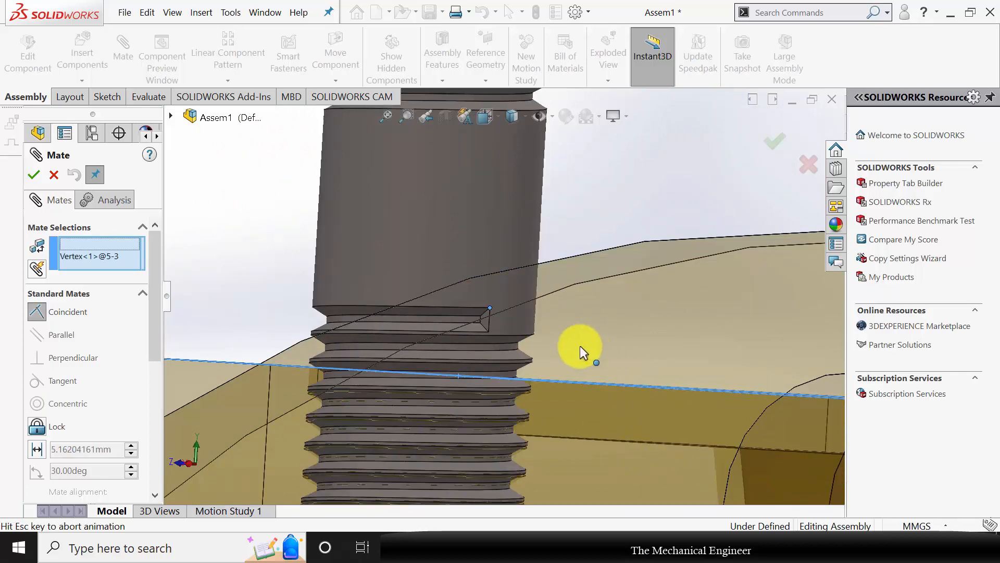
click(33, 175)
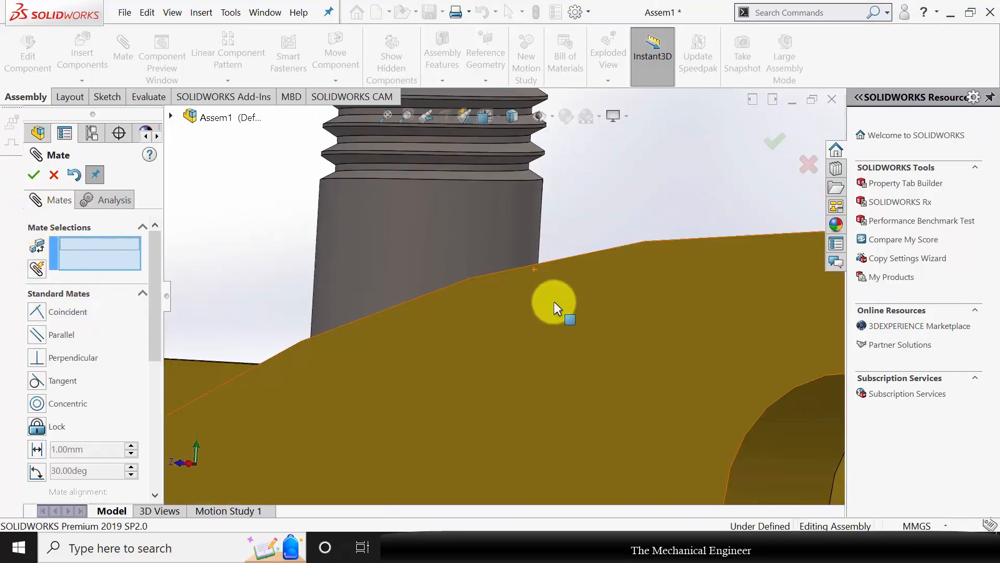
scroll(529, 320, up, 3)
key(Escape)
Show the cover, part 3, on the valve body again.
scroll(215, 219, up, 3)
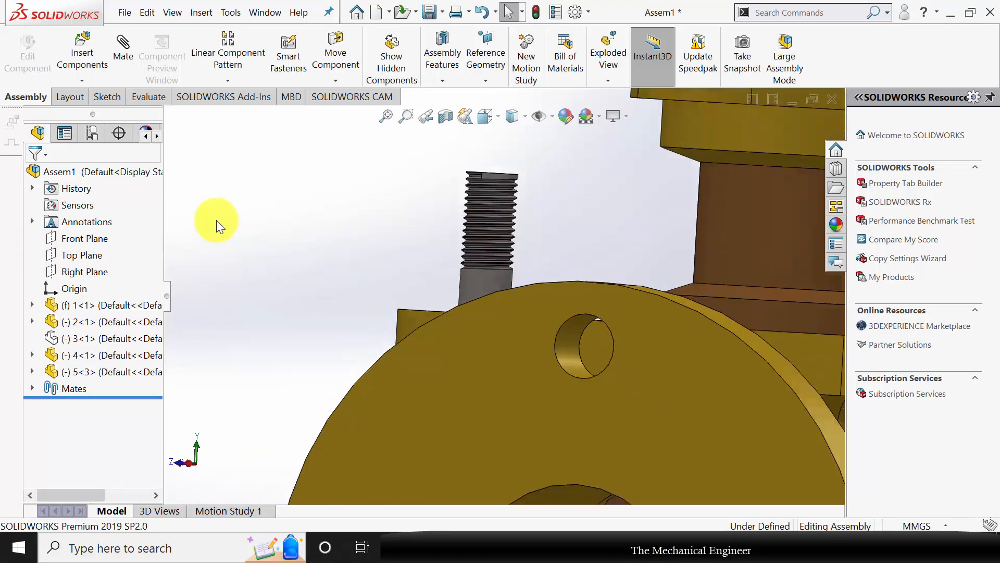
middle_drag(369, 217, 424, 284)
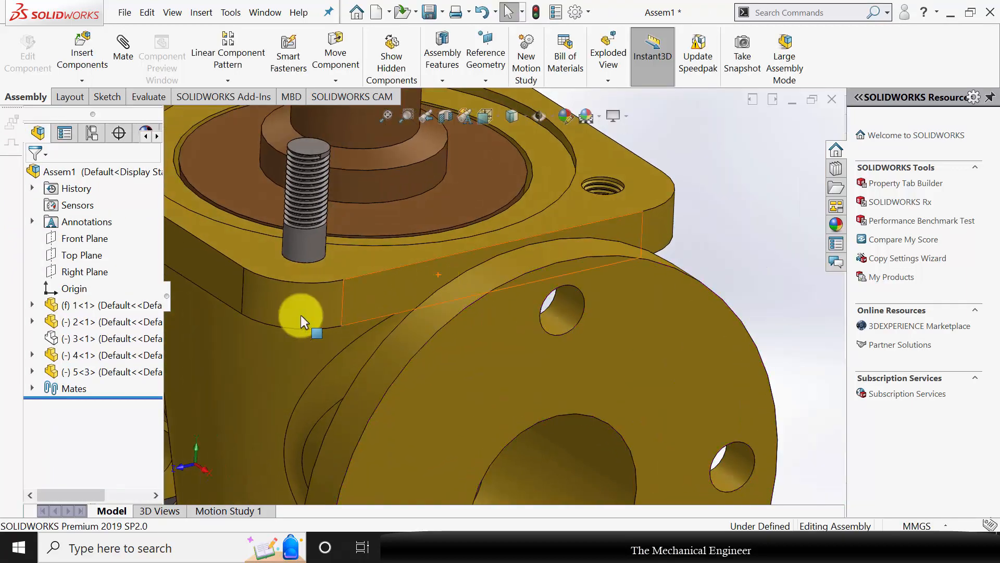
scroll(301, 315, up, 2)
click(151, 339)
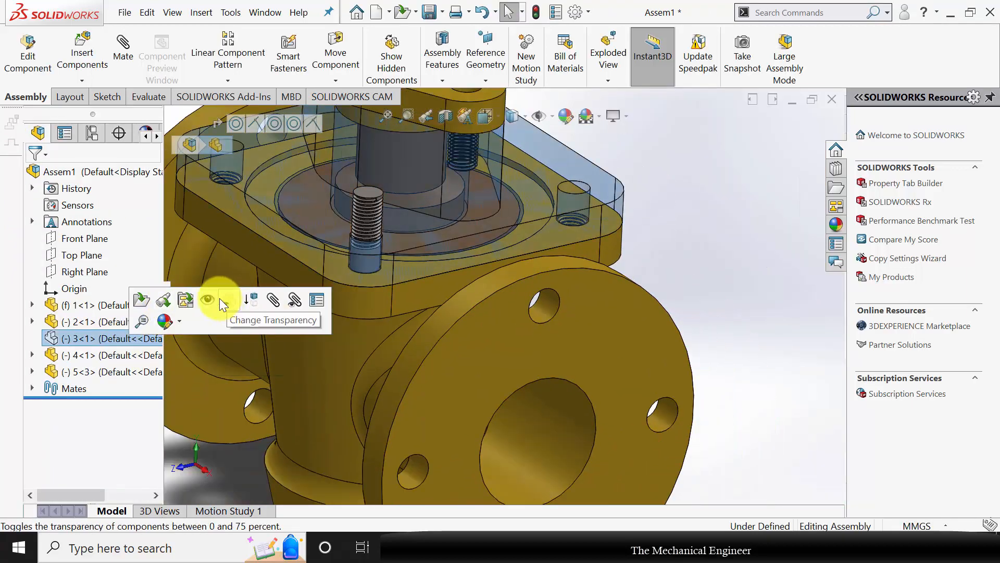
click(710, 272)
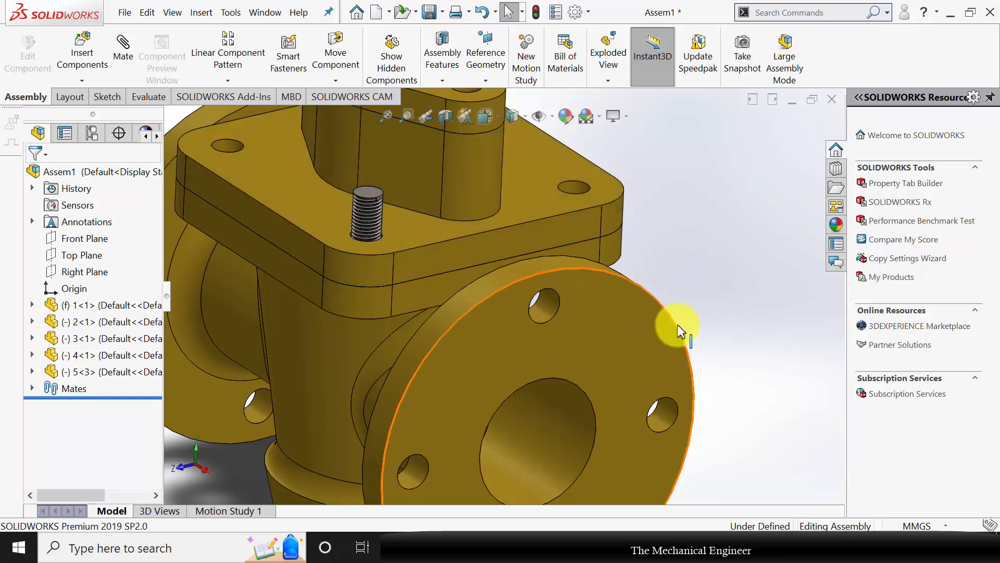
Insert part 6, the longer stud, rotate it about X in 90° increments, and place it upright beside the valve with its longer thread up.
middle_drag(677, 324, 723, 315)
click(105, 52)
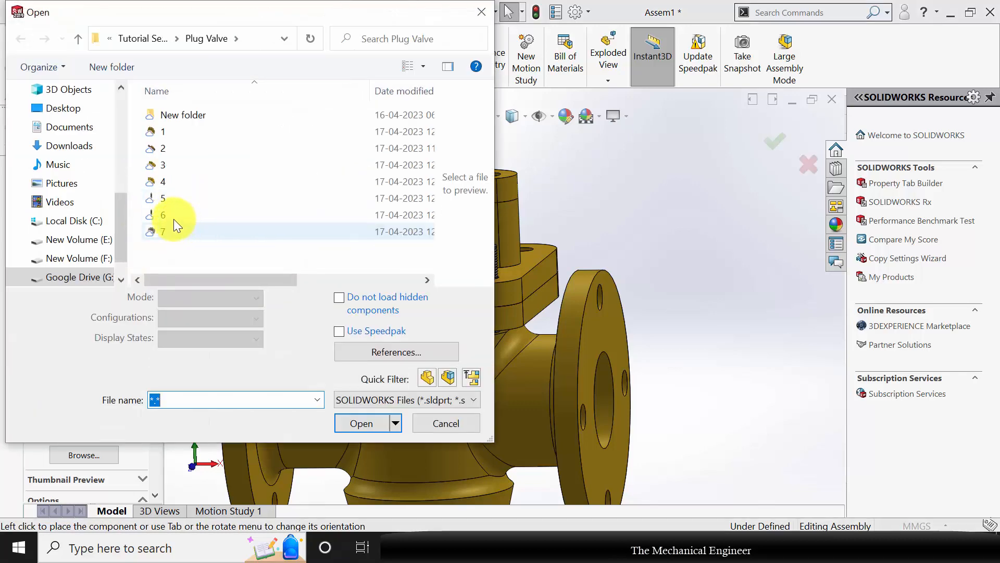
click(172, 216)
click(351, 401)
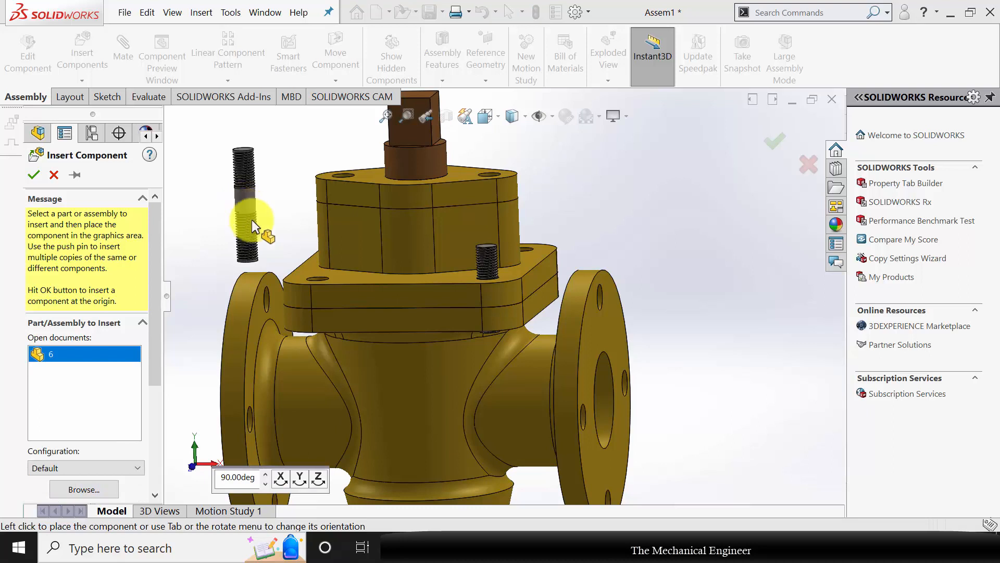
click(280, 477)
click(281, 478)
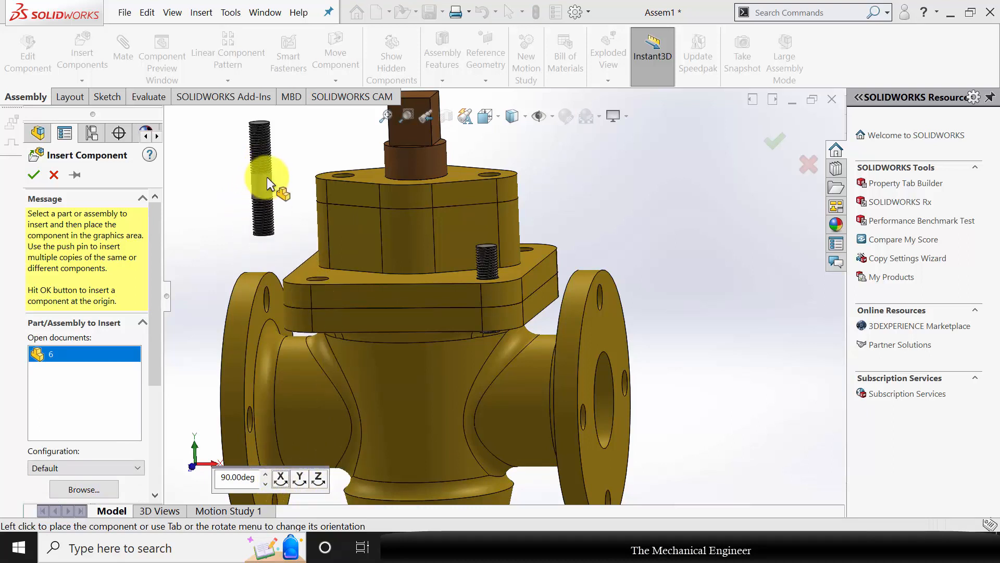
click(280, 162)
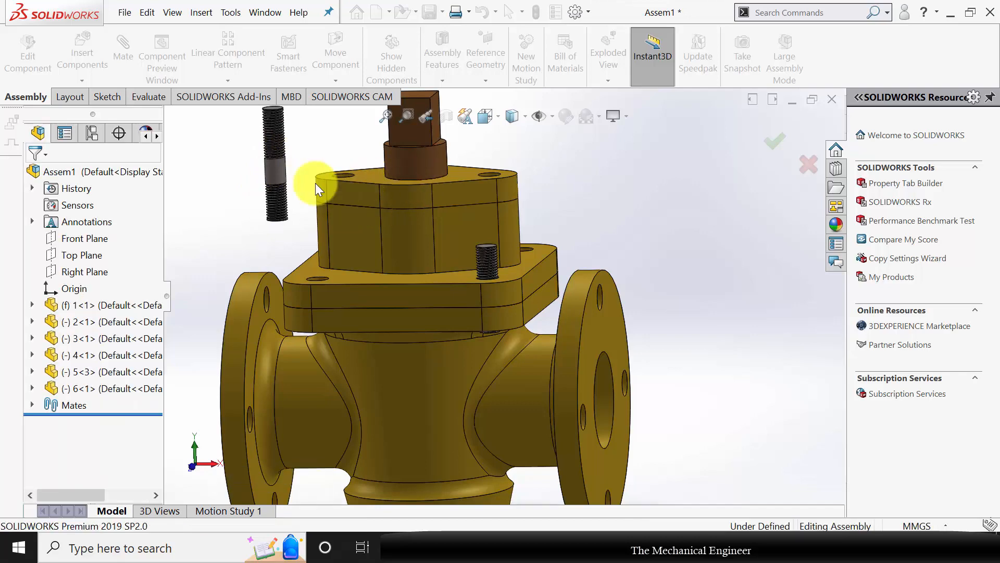
Add a Concentric mate between the gland's hole nearest the new stud and the circular edge at that stud's upper end.
scroll(323, 192, down, 3)
scroll(352, 204, down, 2)
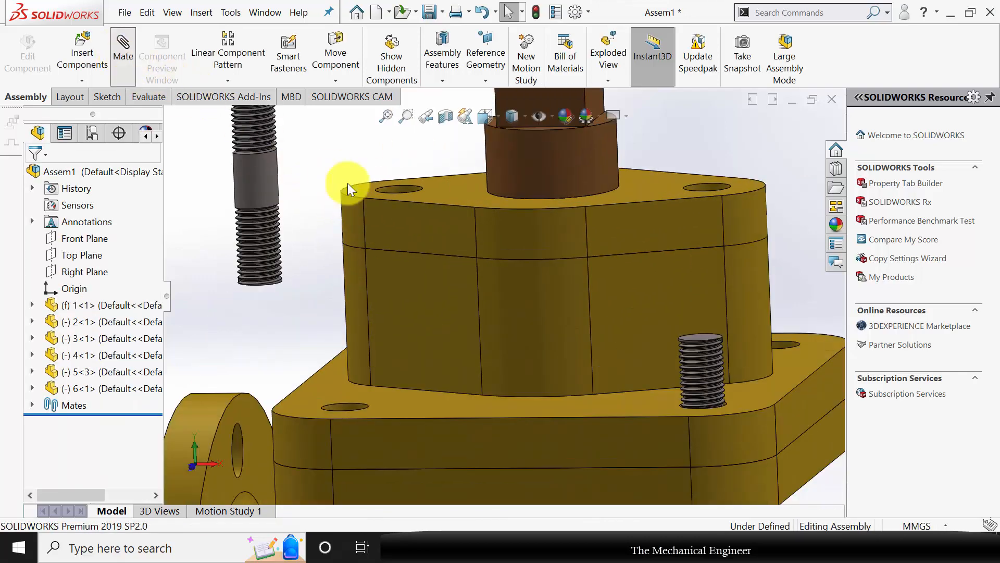
click(395, 189)
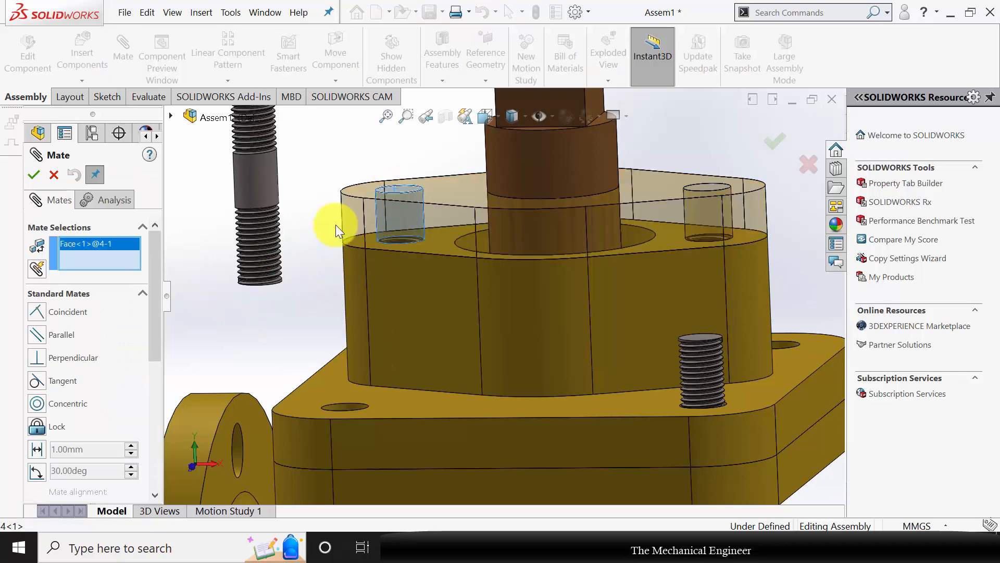
scroll(410, 156, up, 3)
scroll(405, 228, down, 6)
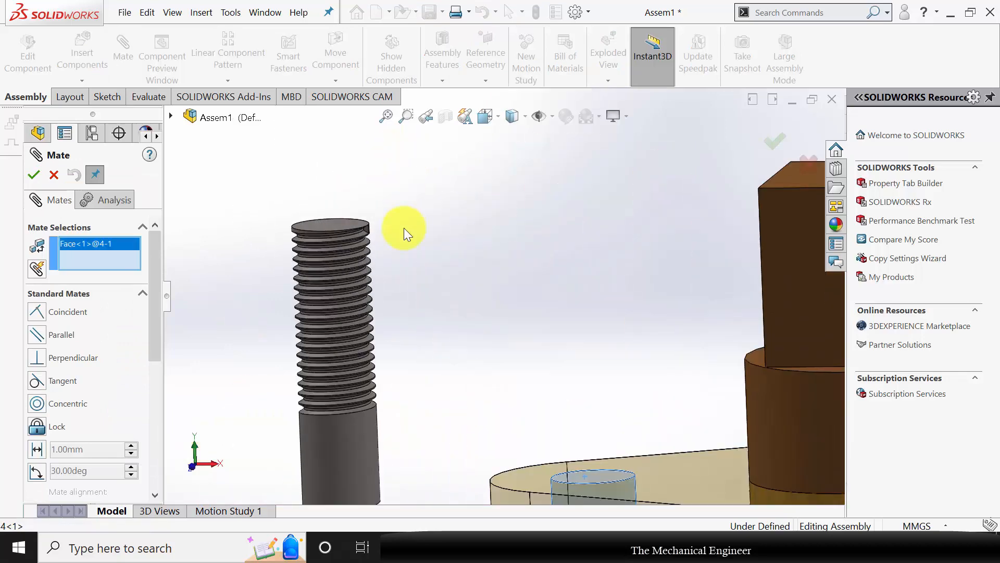
click(365, 231)
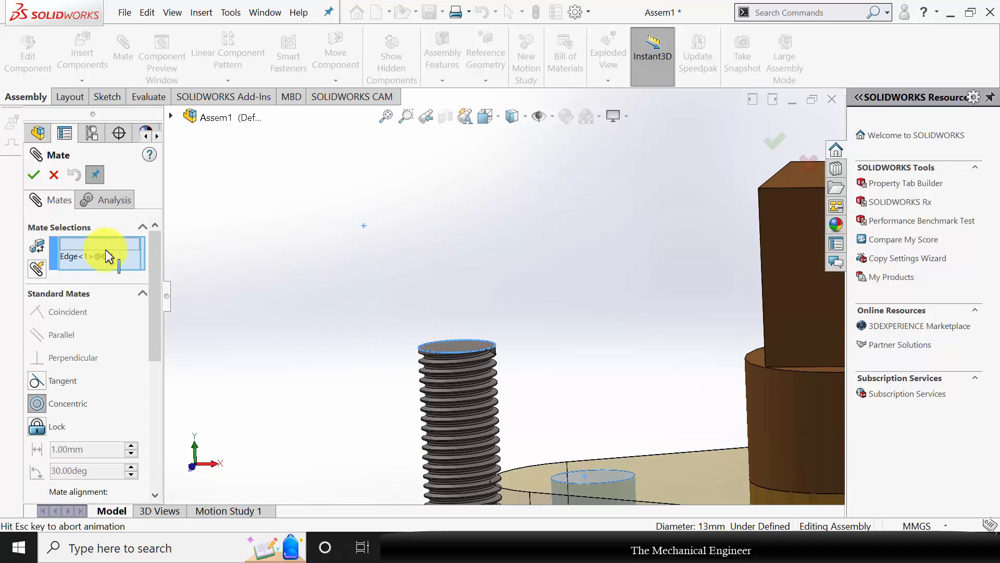
click(34, 175)
scroll(490, 377, up, 5)
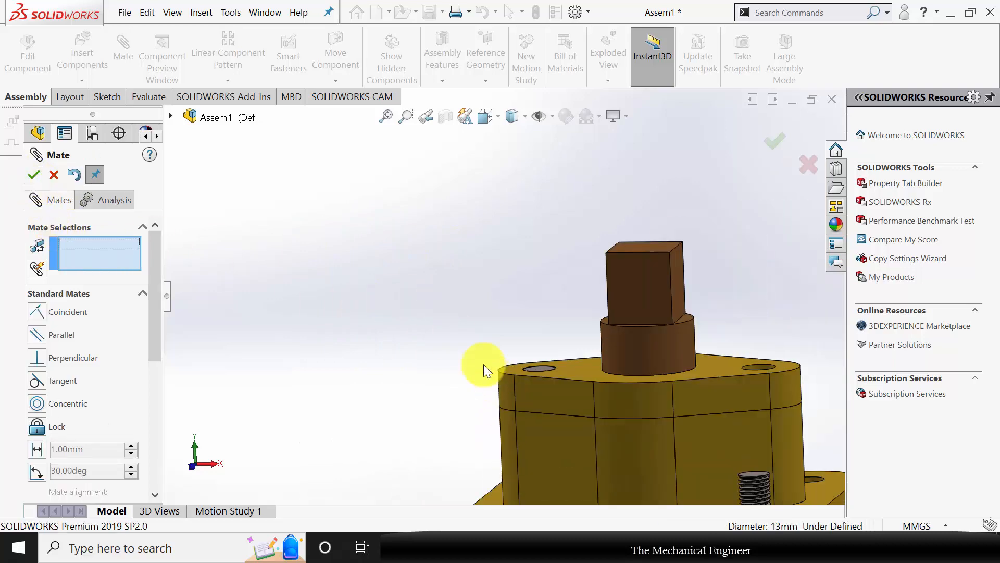
key(Escape)
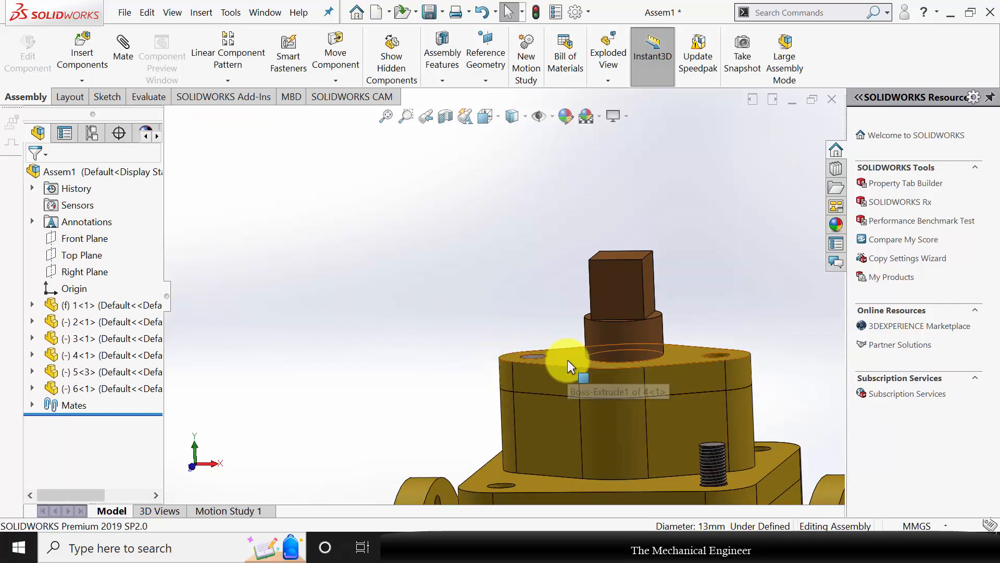
Hide the gland, part 4, and pull the long stud up out of its hole in the cover.
click(567, 359)
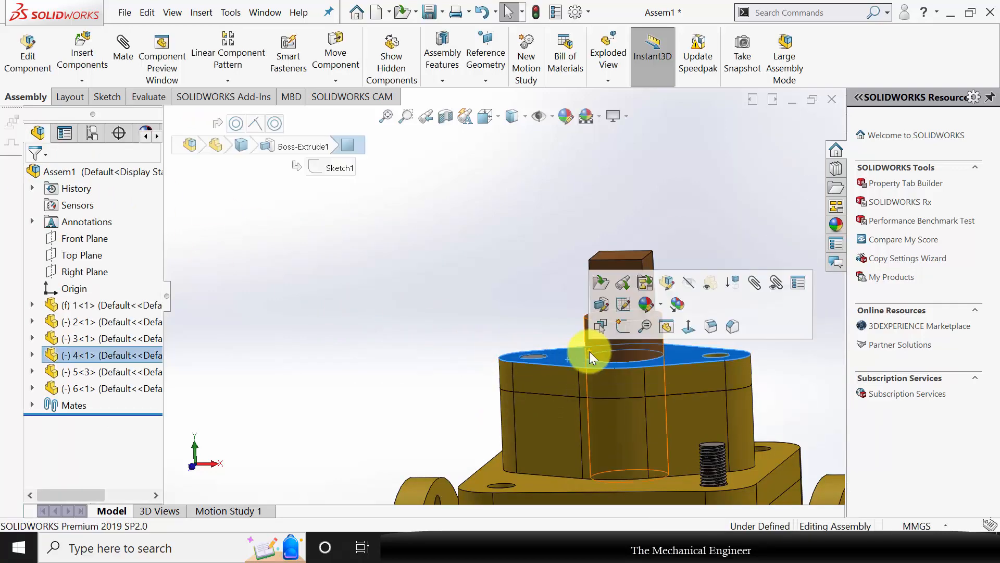
click(688, 282)
scroll(560, 343, down, 3)
click(543, 398)
drag(543, 398, 543, 273)
scroll(633, 355, up, 5)
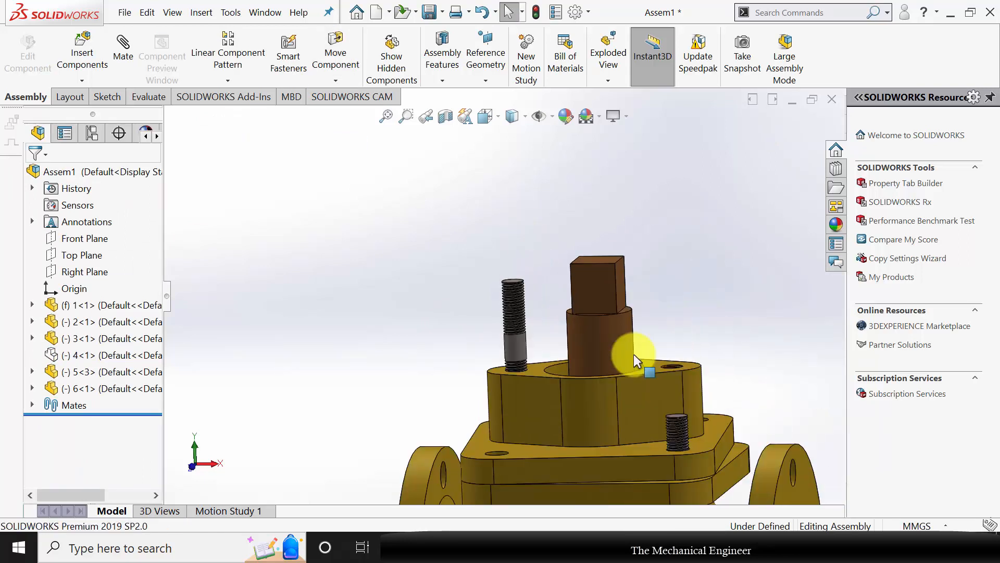
Add a Coincident mate between the cover neck's upper face and the vertex where the long stud's lower thread meets its plain shank.
mouse_move(619, 402)
middle_down()
mouse_move(585, 393)
mouse_move(623, 404)
middle_up()
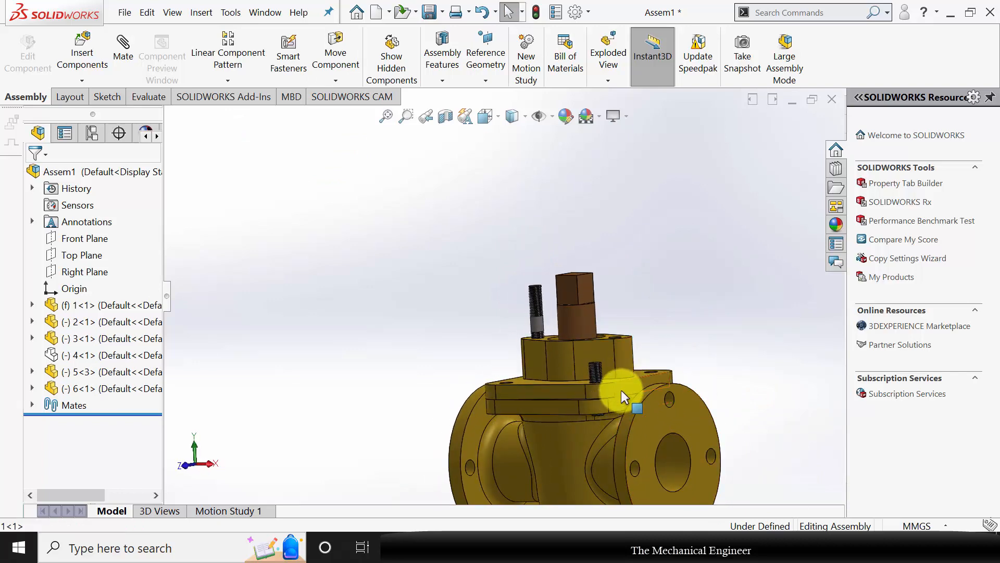
scroll(621, 390, down, 5)
scroll(470, 289, down, 3)
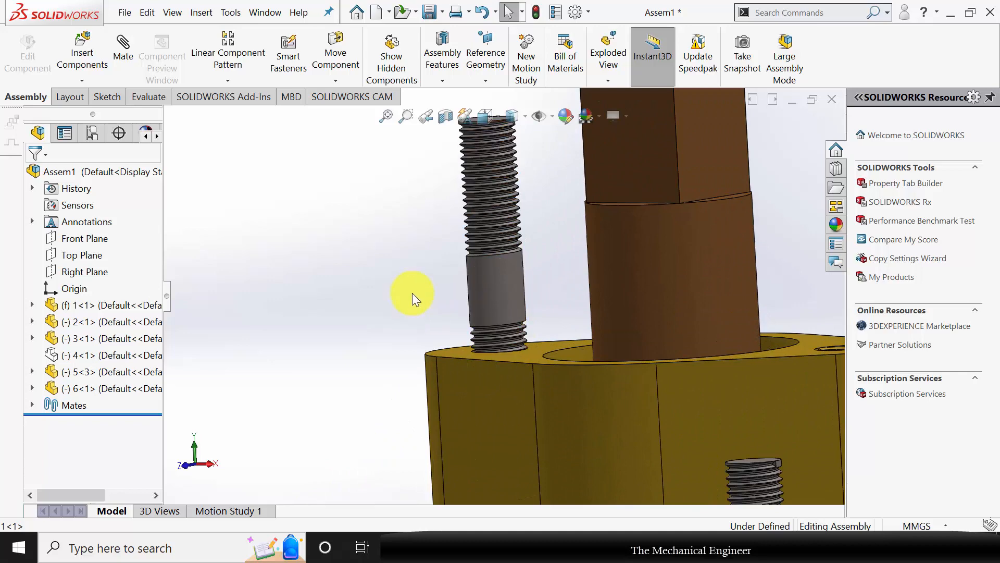
middle_drag(411, 293, 337, 180)
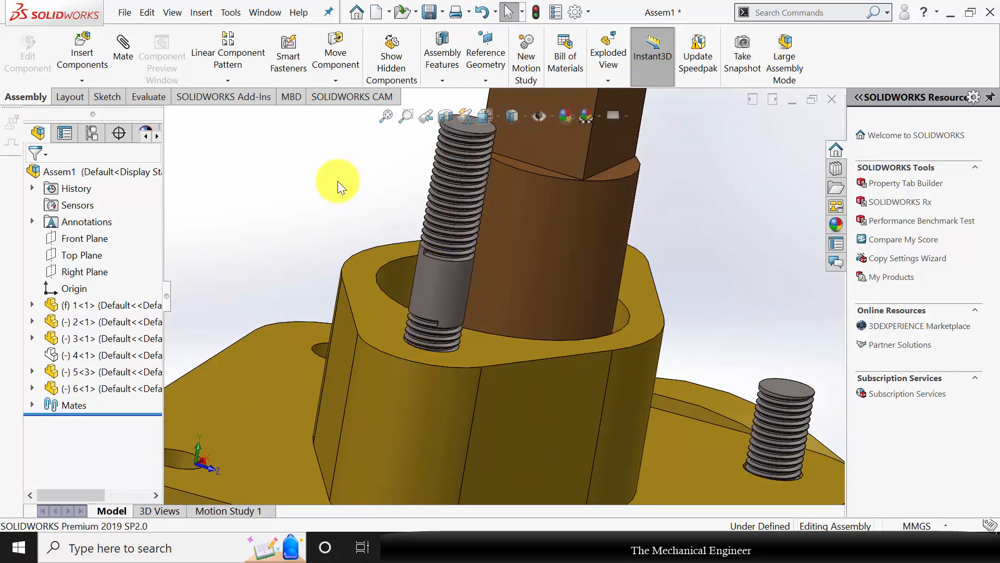
click(480, 348)
scroll(435, 339, down, 5)
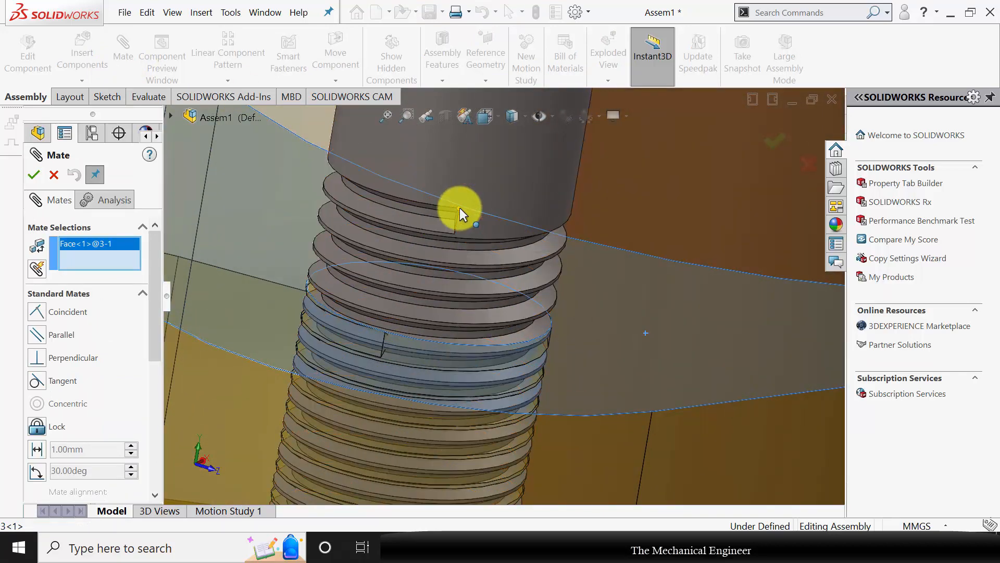
click(459, 207)
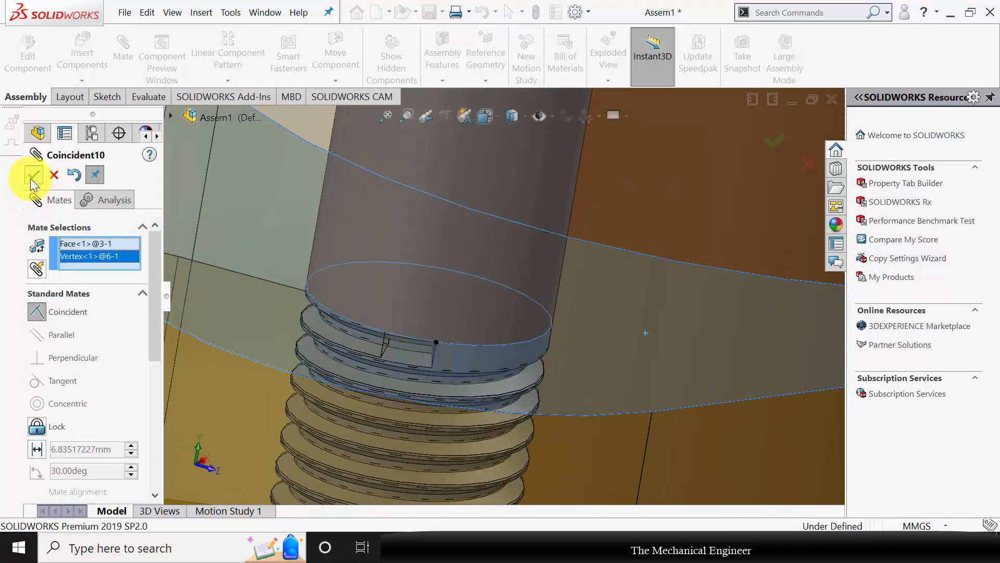
click(32, 176)
Add a Coincident mate between the side face of the cover's flange and the matching side face of the body's flange.
scroll(305, 302, up, 5)
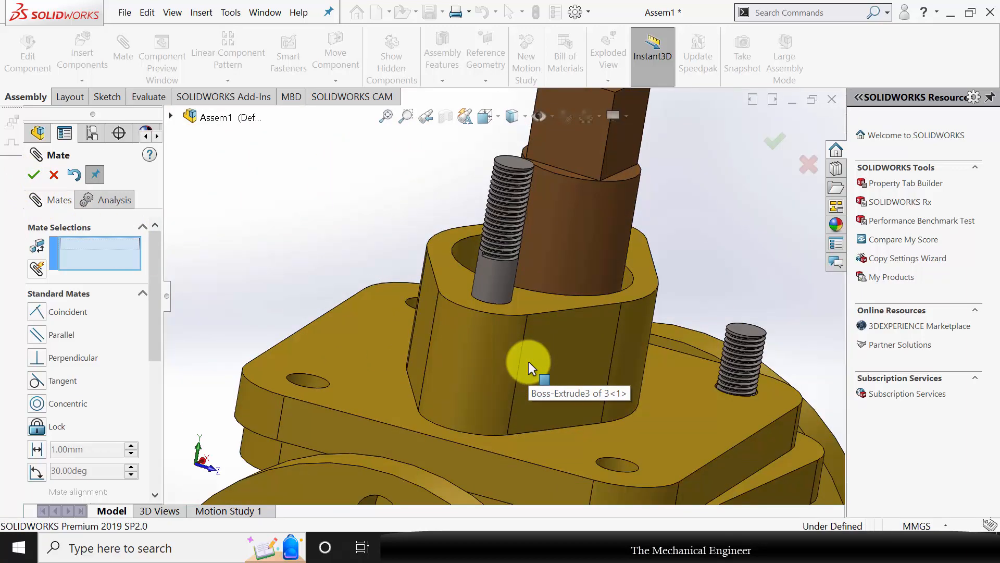
scroll(528, 361, up, 5)
click(637, 390)
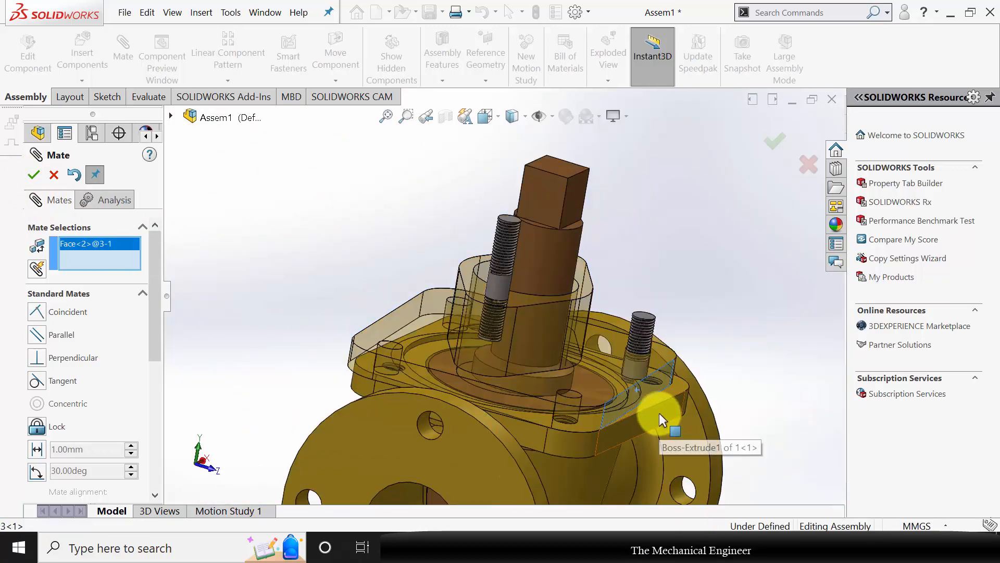
click(658, 414)
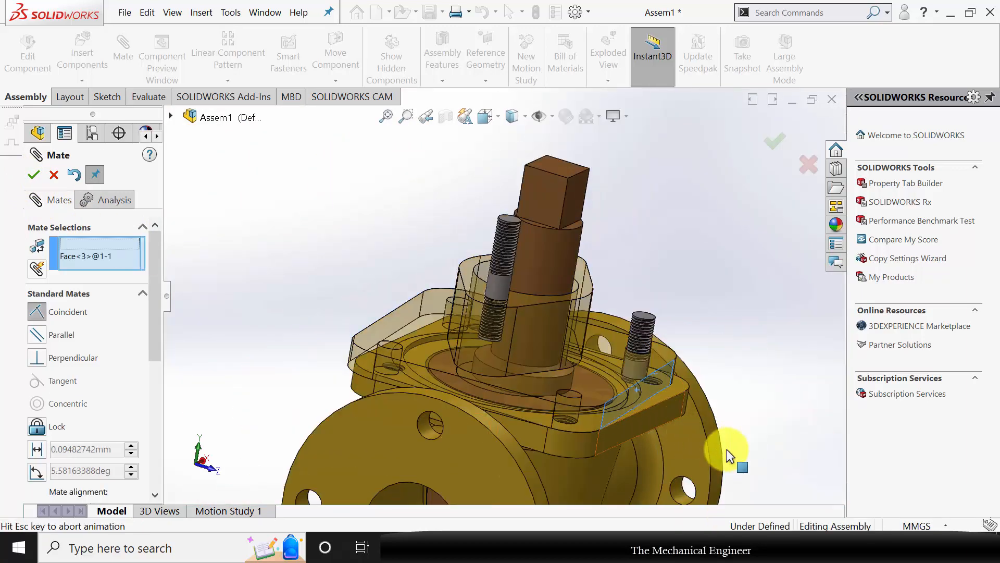
click(33, 175)
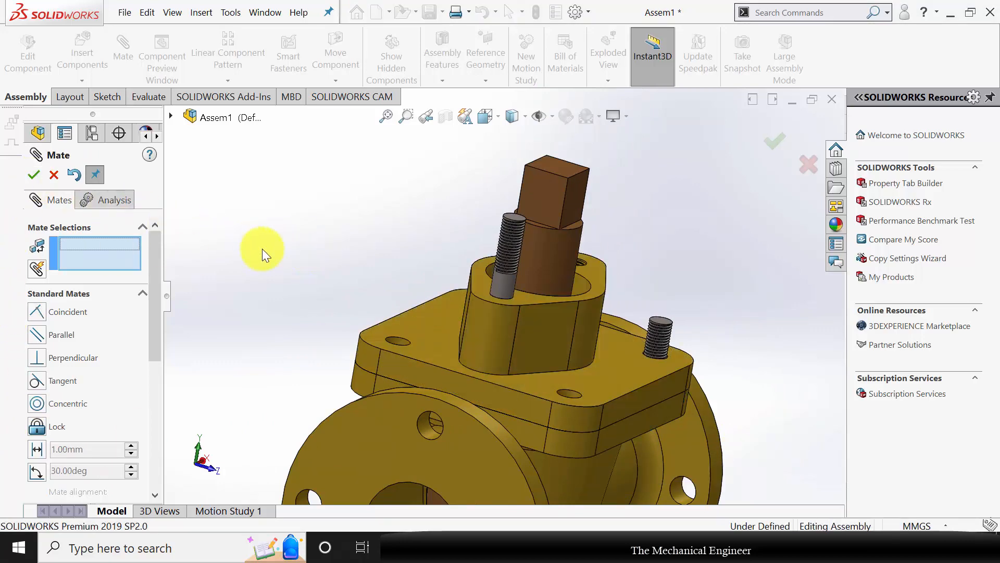
key(Escape)
Insert part 7, the hex nut, and place it beside the cover's front corner stud.
click(73, 55)
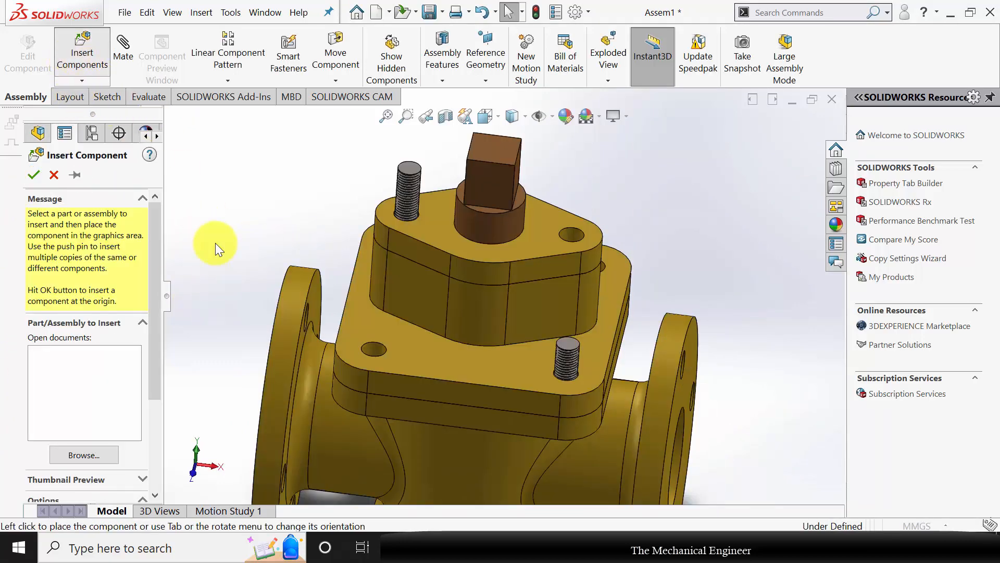
click(191, 230)
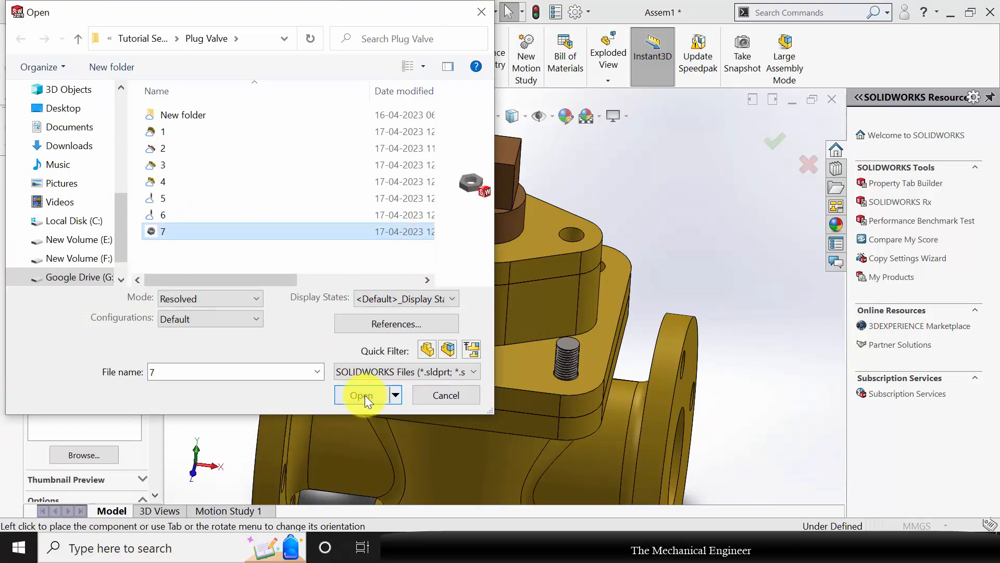
click(361, 395)
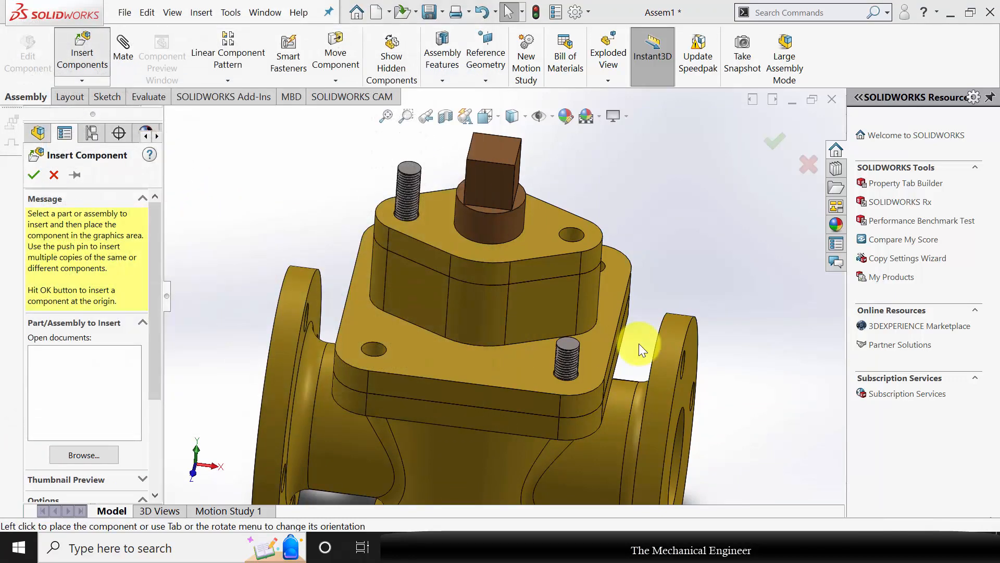
click(602, 398)
Add a Concentric mate between the circular edge at the corner stud's upper end and the edge of the nut's hole.
scroll(589, 384, up, 5)
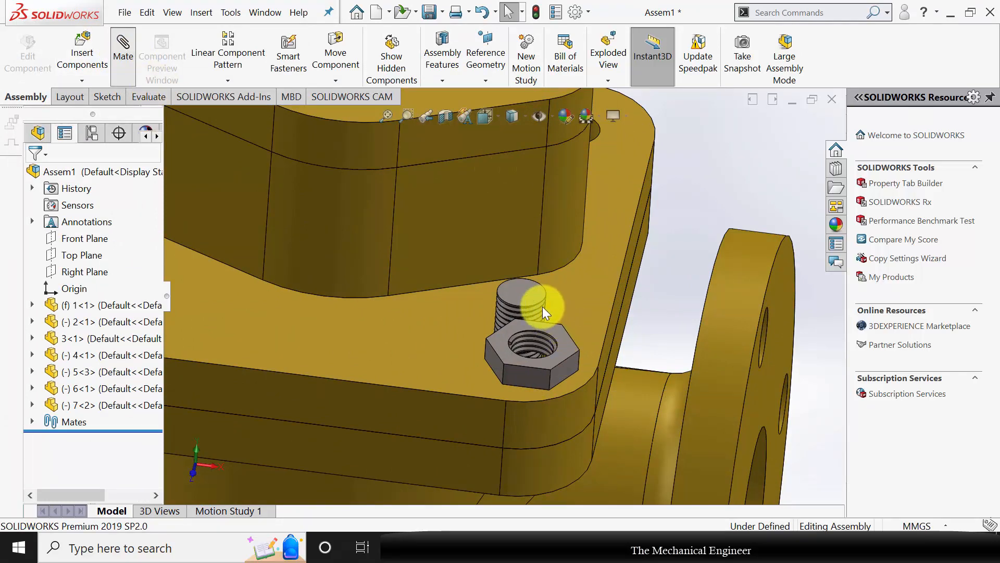
scroll(542, 306, up, 3)
click(523, 286)
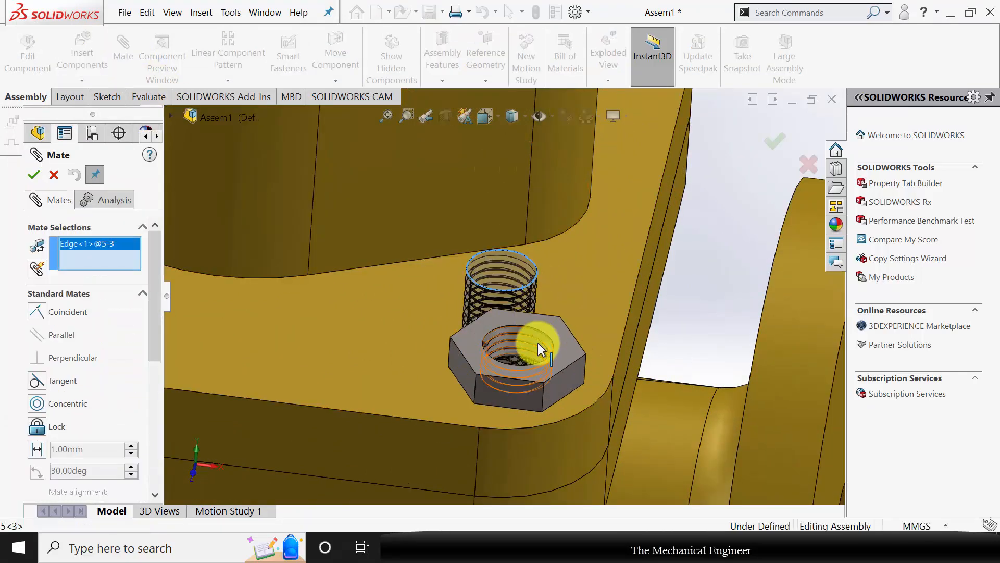
click(543, 336)
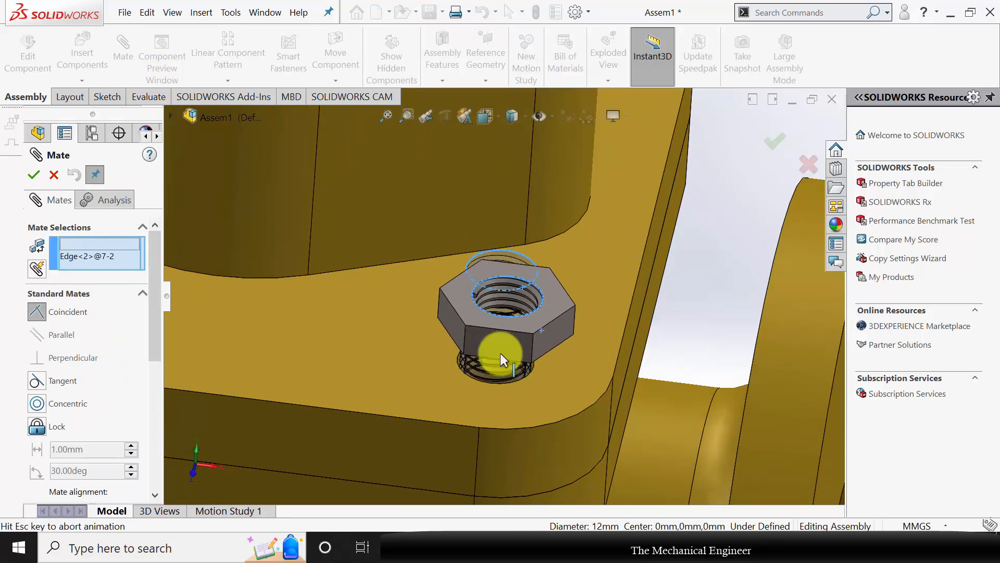
click(40, 404)
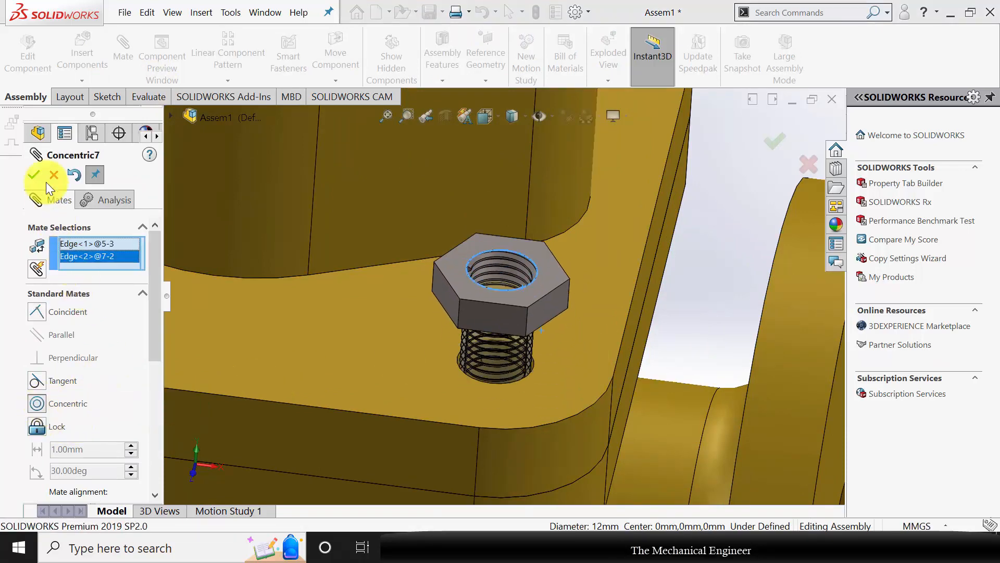
click(33, 175)
Add a Coincident mate between the upper face of the cover's flange and the underside of the nut on the corner stud.
click(392, 375)
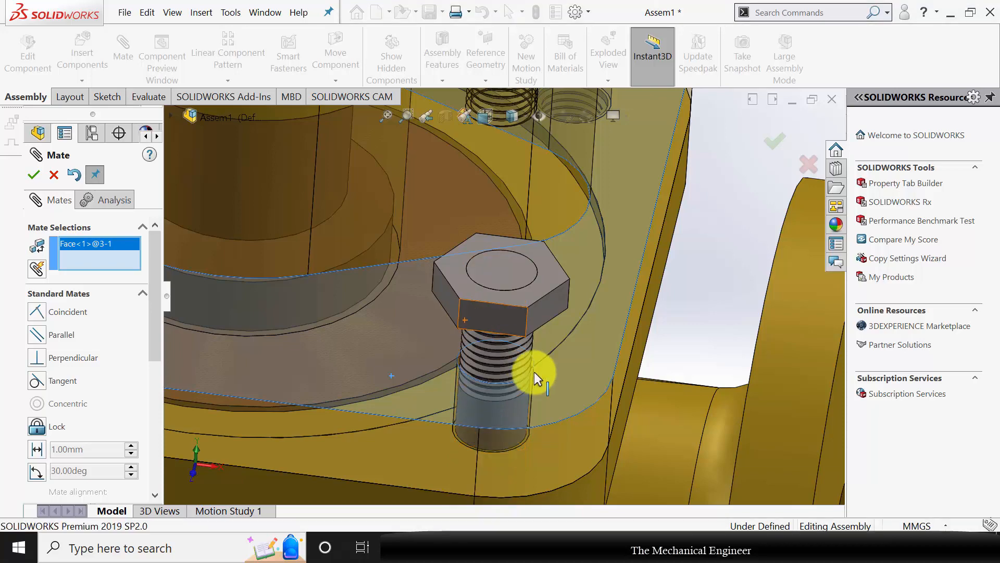
middle_drag(536, 371, 535, 251)
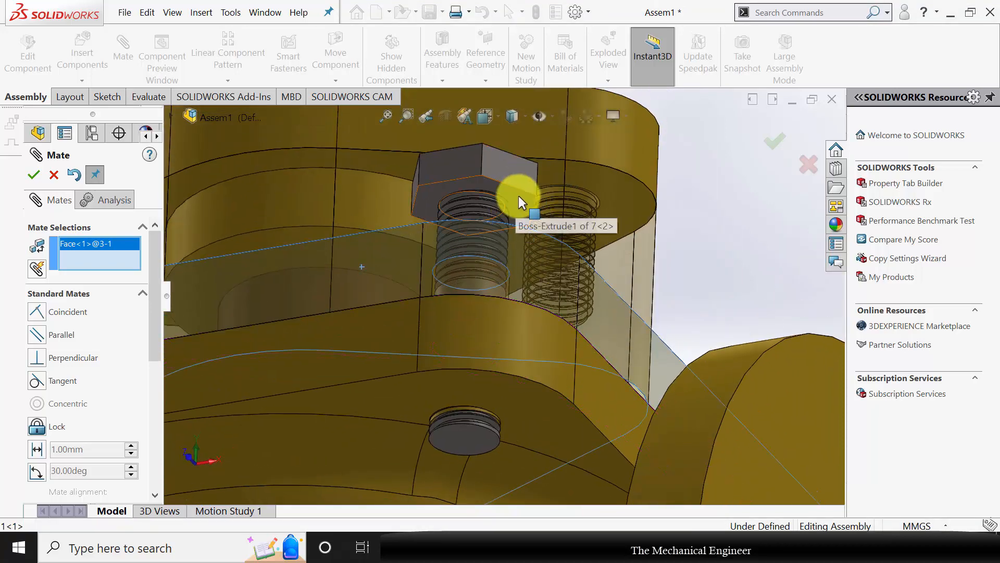
click(517, 196)
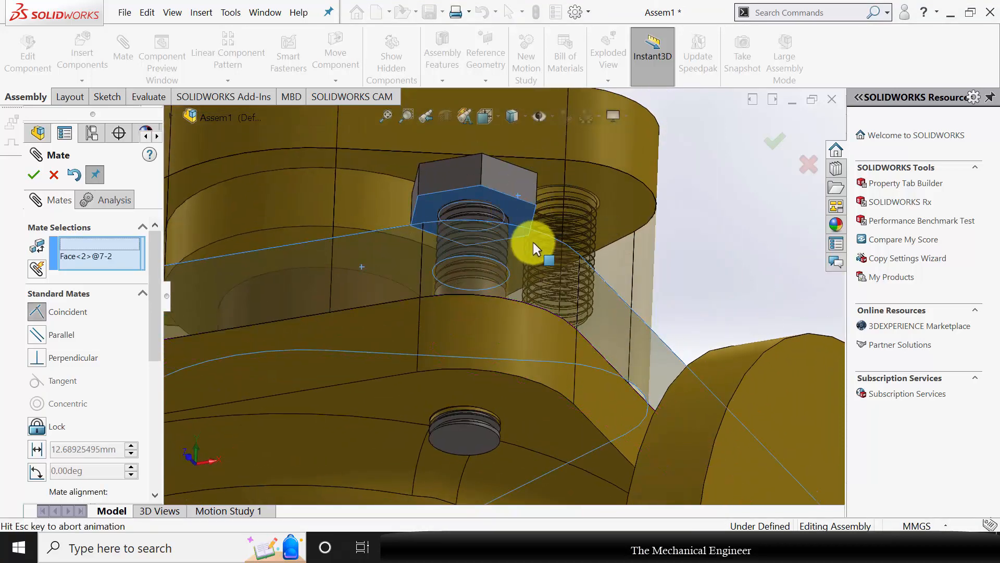
click(32, 175)
click(36, 176)
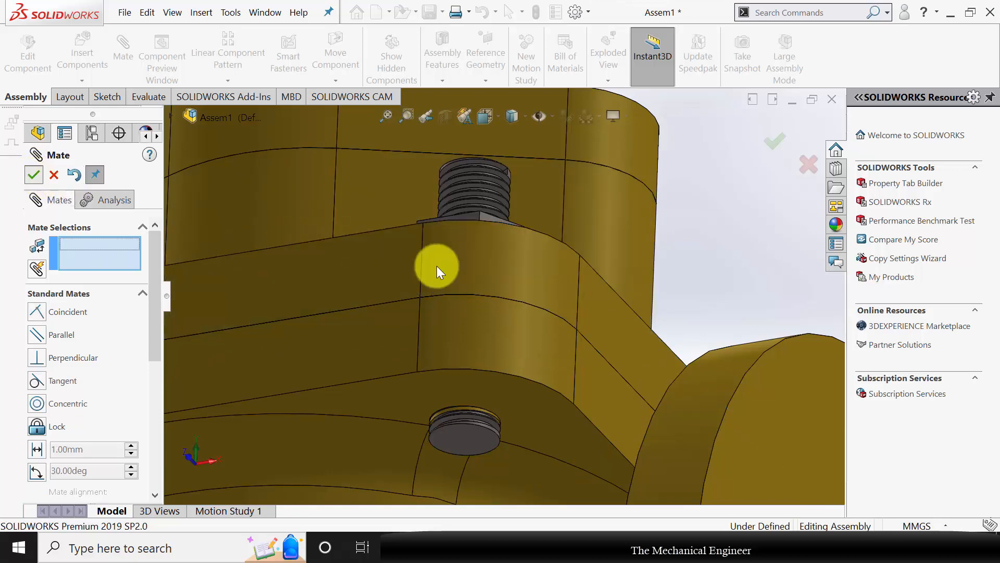
Insert another part 7, the hex nut, and place it beside the long stud on the gland.
scroll(448, 277, up, 5)
middle_drag(513, 306, 536, 344)
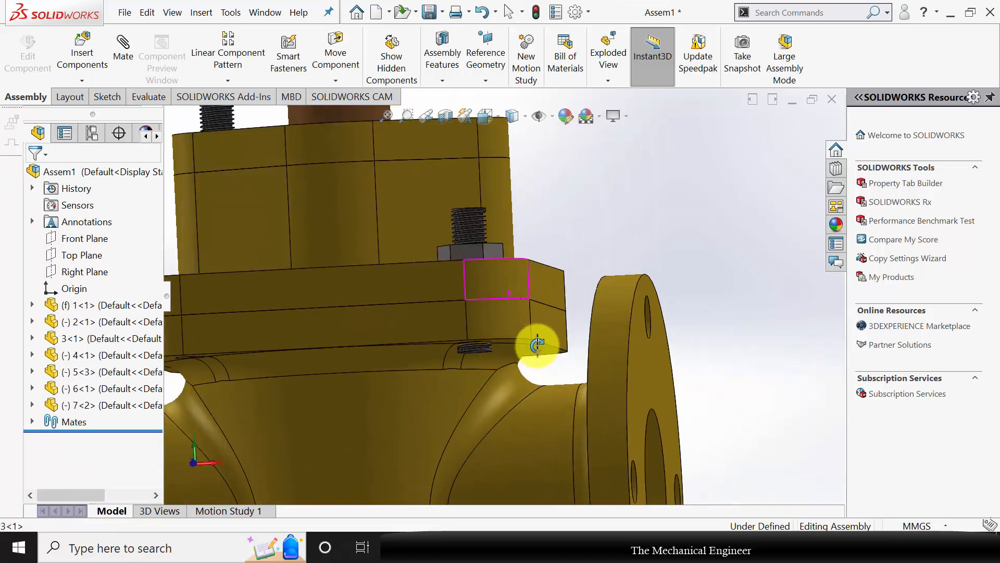
scroll(539, 298, up, 3)
middle_drag(540, 298, 568, 350)
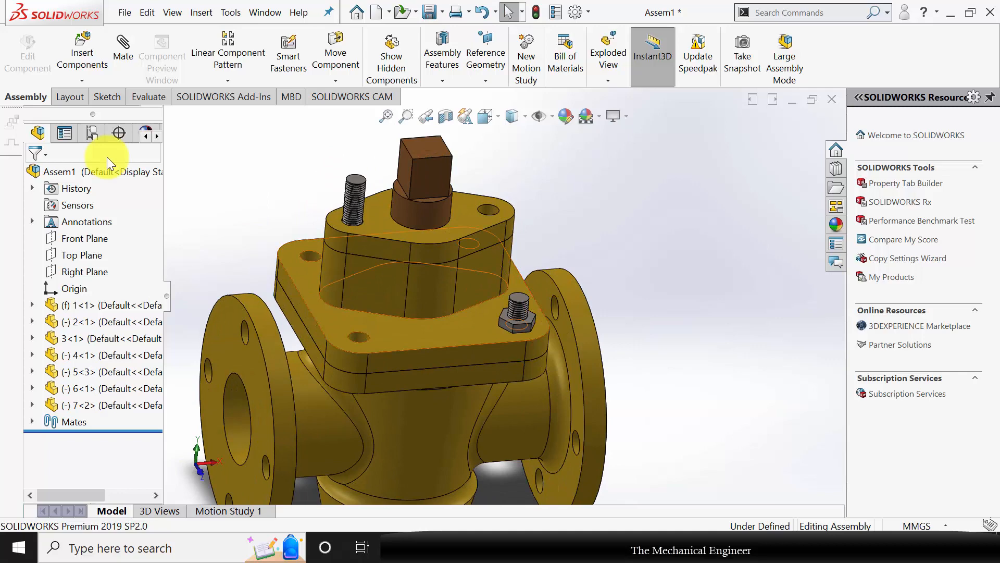
click(81, 48)
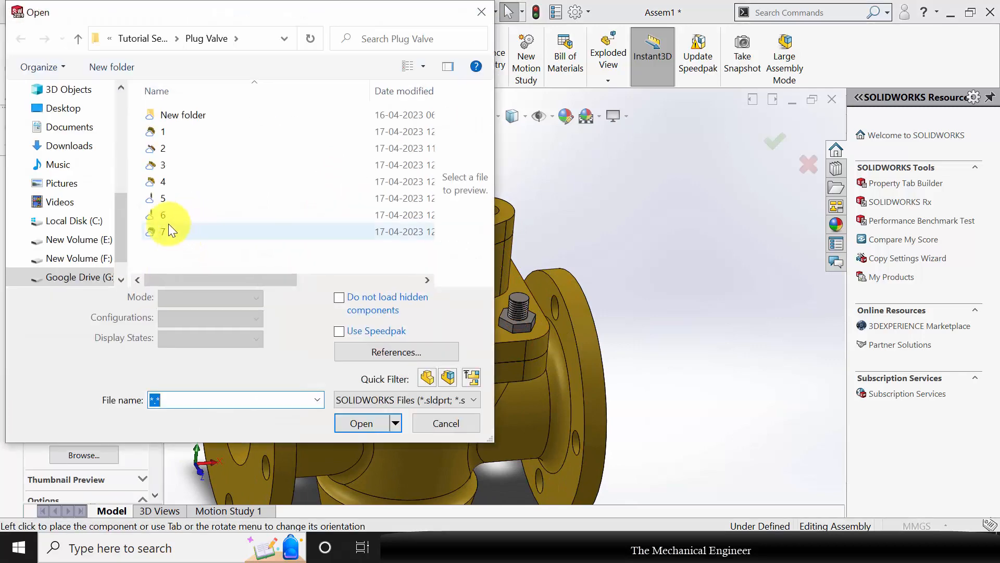
double_click(186, 228)
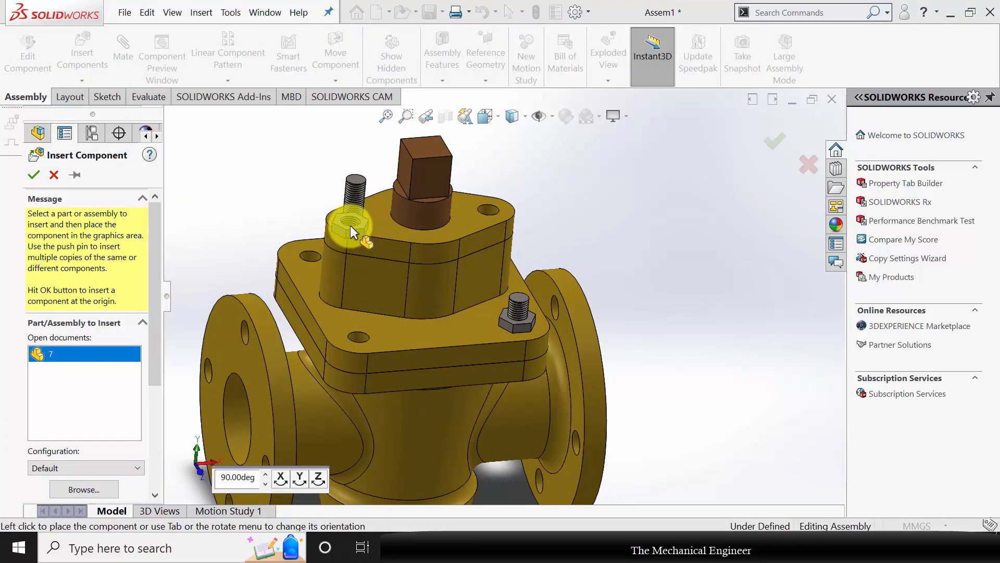
click(346, 227)
Add a Concentric mate between the circular edge at the long stud's upper end and the edge of the new nut's hole.
scroll(358, 219, down, 3)
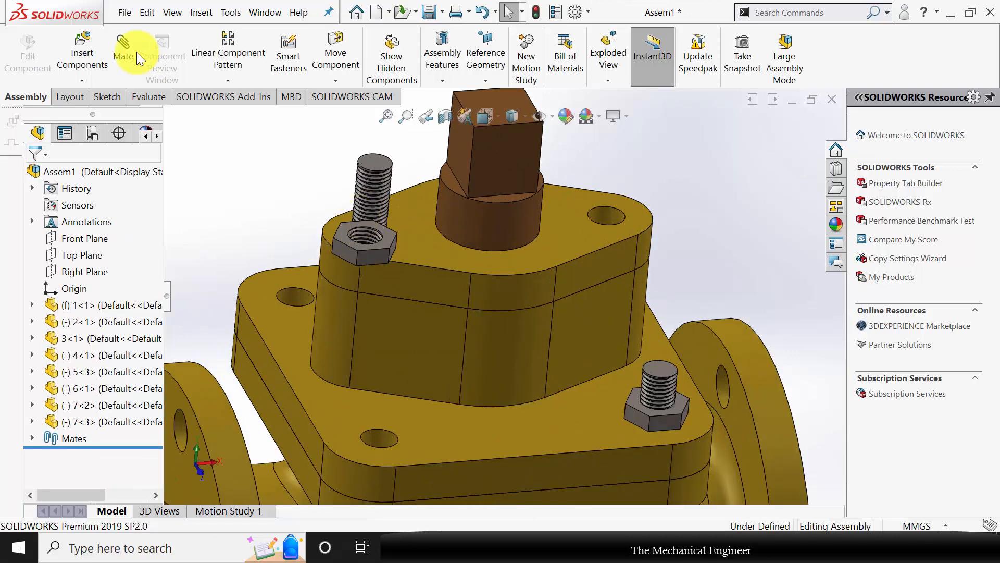
click(384, 168)
click(379, 229)
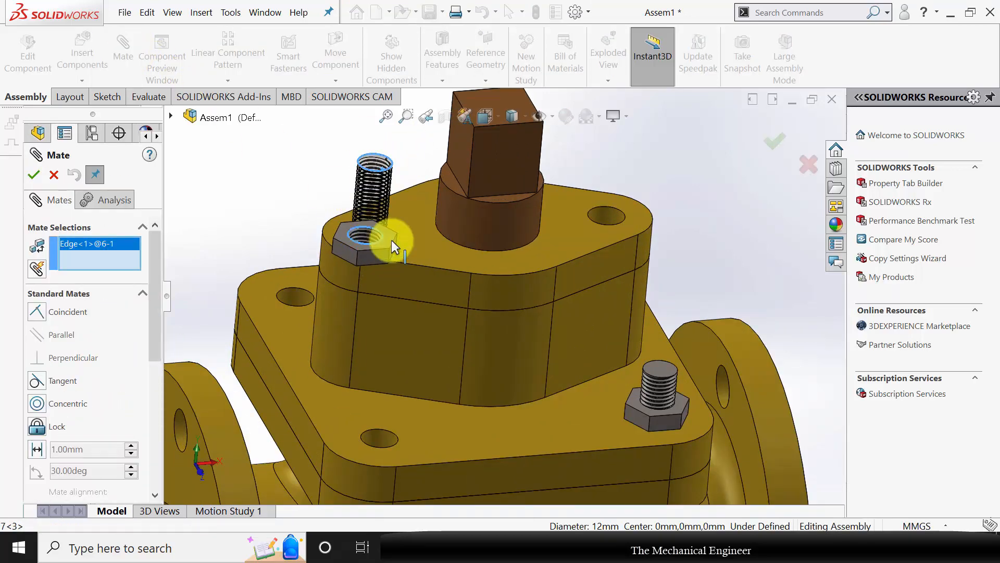
click(42, 403)
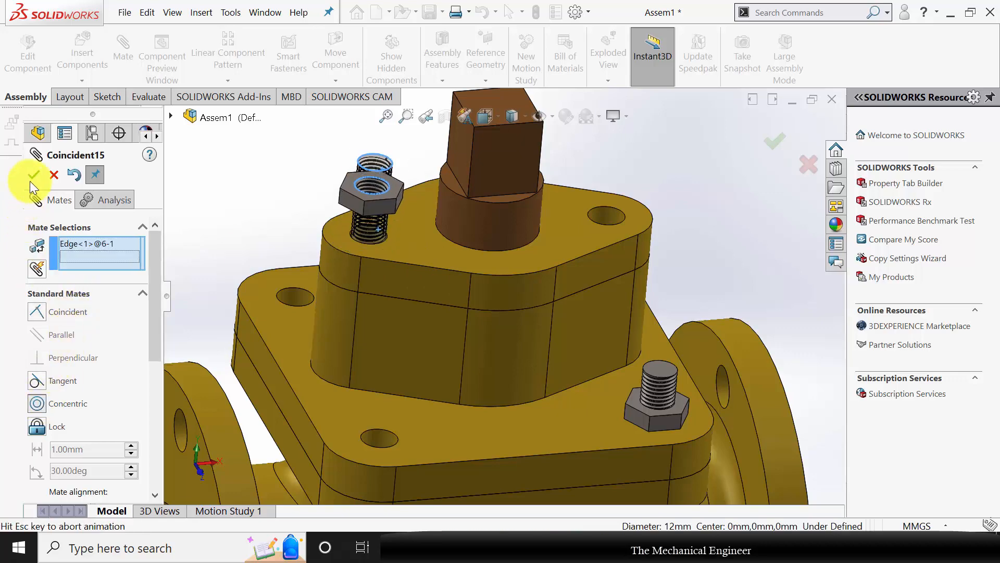
click(35, 174)
Add a Coincident mate between the gland's upper face and the underside of the nut on the long stud.
click(417, 269)
middle_drag(417, 270, 415, 212)
click(414, 214)
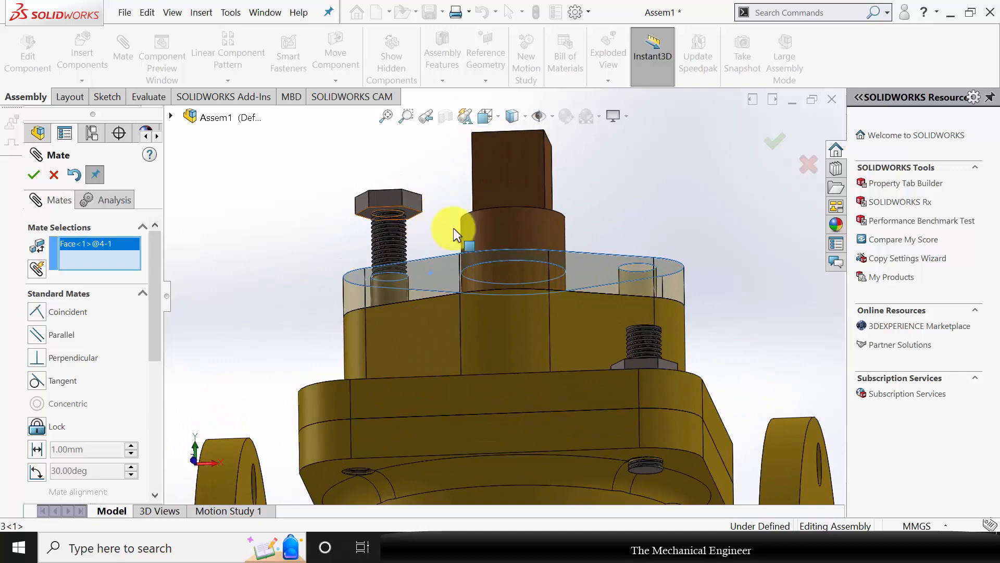
click(34, 174)
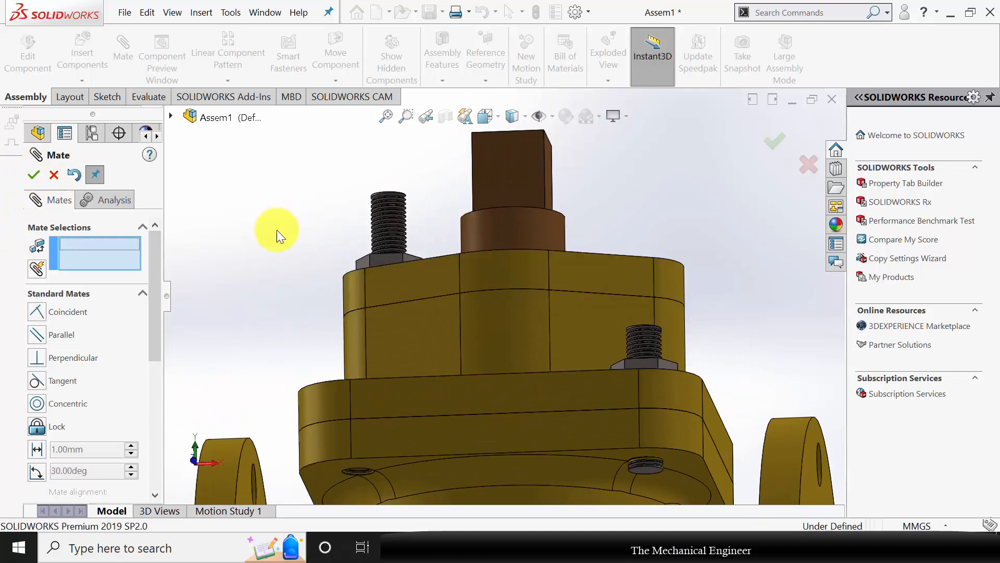
click(37, 178)
Set up a Circular Component Pattern that uses the circular edge at the base of the valve body as its axis.
scroll(261, 246, up, 2)
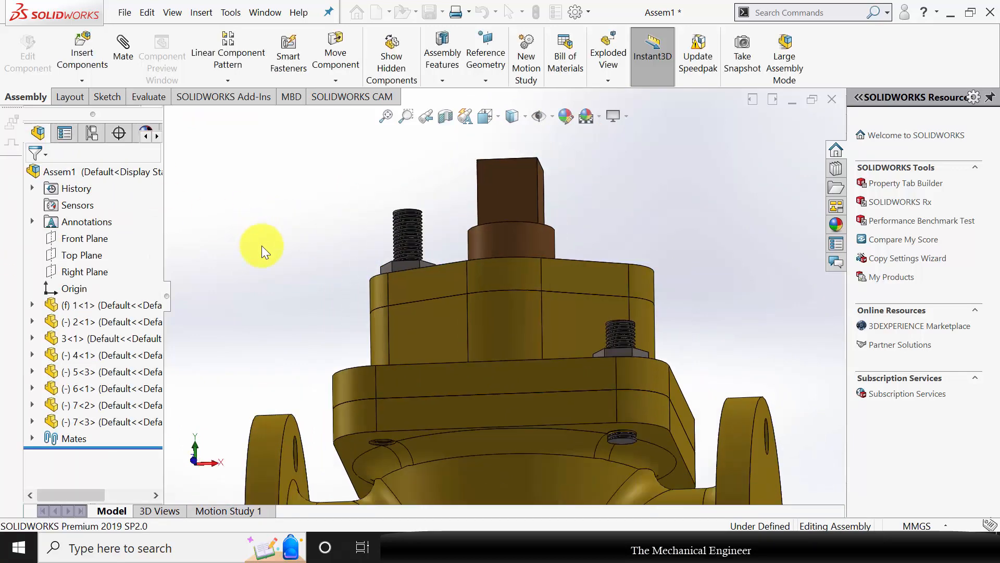
middle_drag(451, 287, 315, 183)
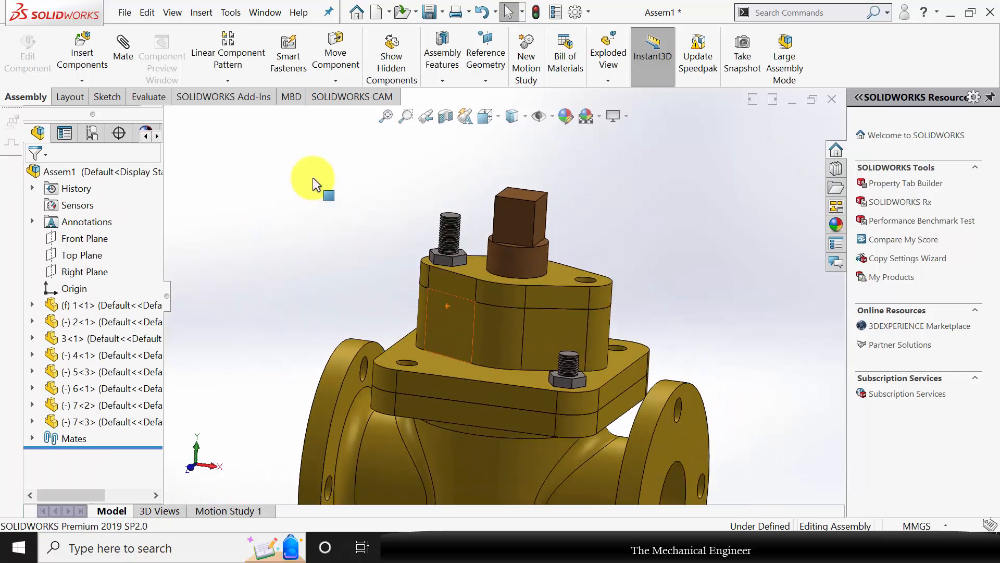
click(227, 79)
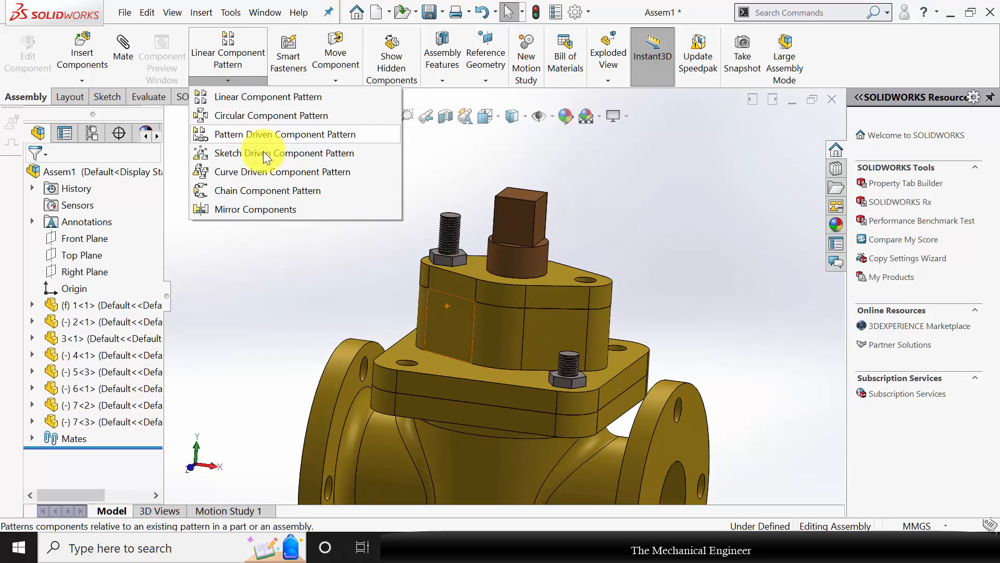
click(259, 98)
scroll(559, 383, down, 4)
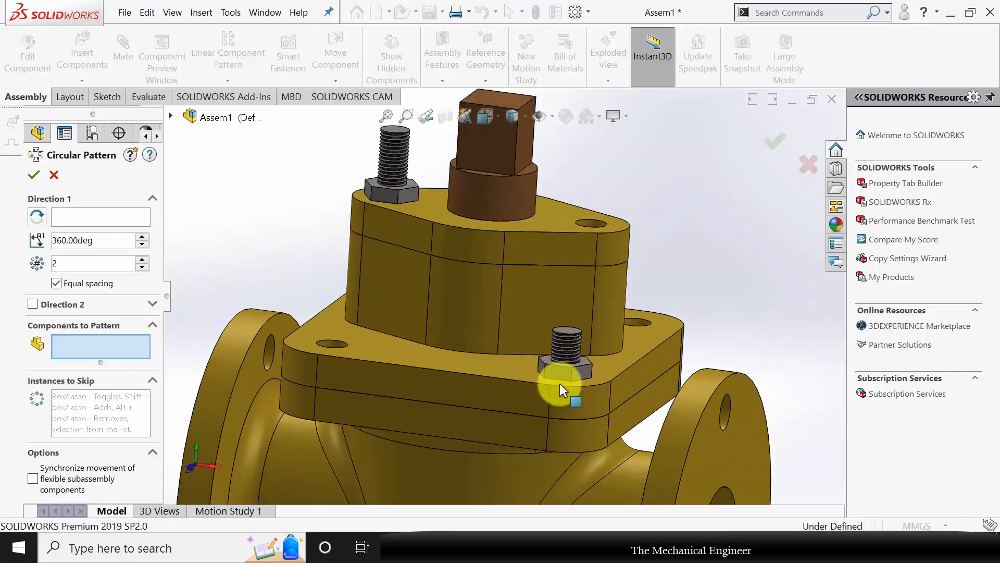
click(80, 218)
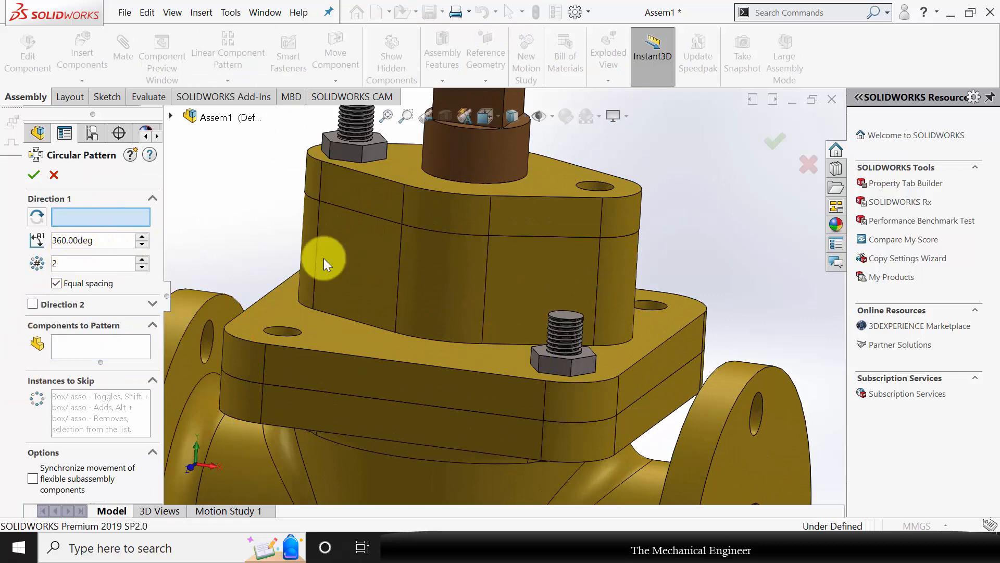
scroll(323, 258, up, 4)
middle_drag(467, 435, 465, 301)
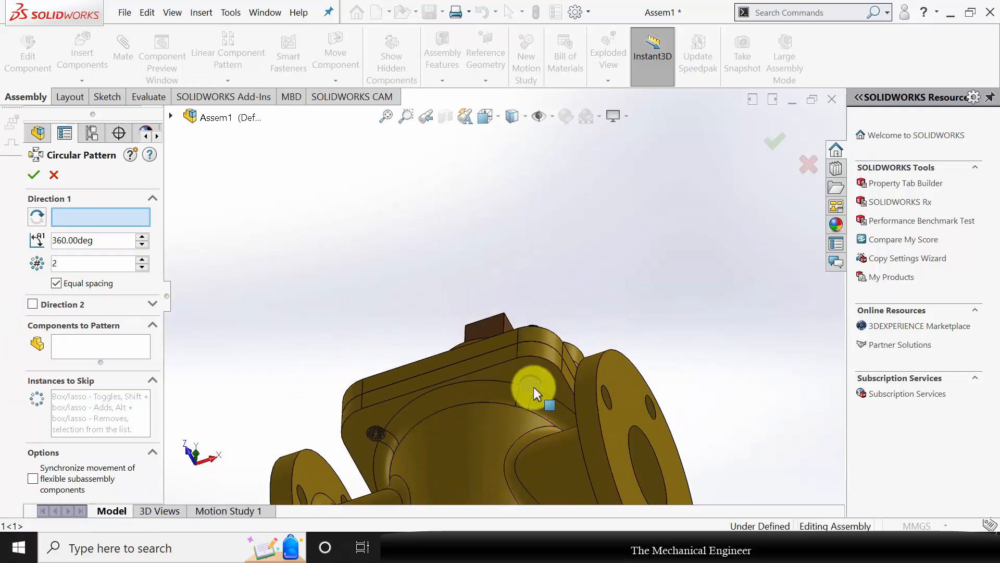
scroll(533, 387, up, 4)
scroll(501, 398, down, 3)
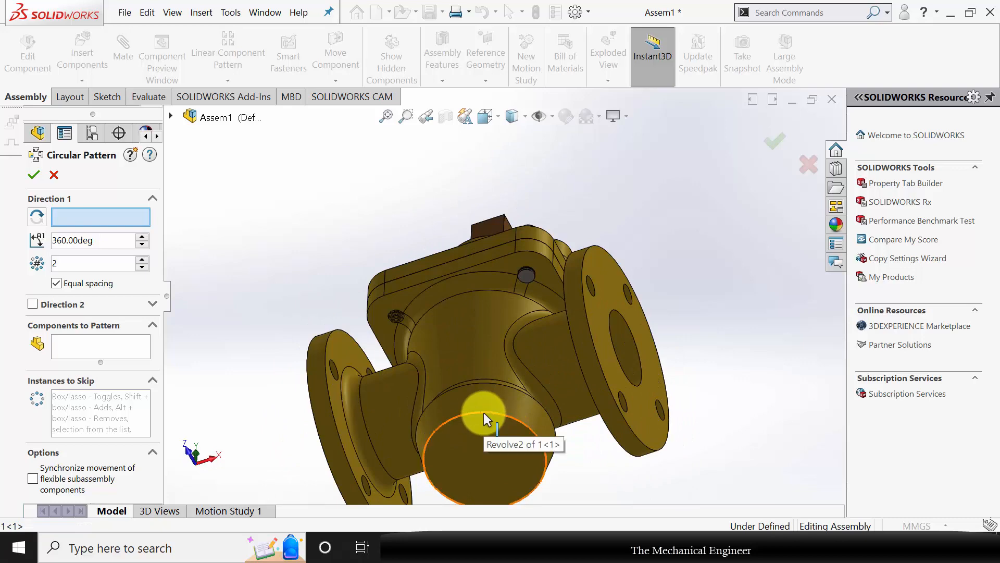
click(487, 413)
Pattern the cover's corner stud and its nut as 4 equally spaced instances over 360 degrees.
scroll(515, 335, up, 3)
middle_drag(492, 391, 557, 341)
click(90, 352)
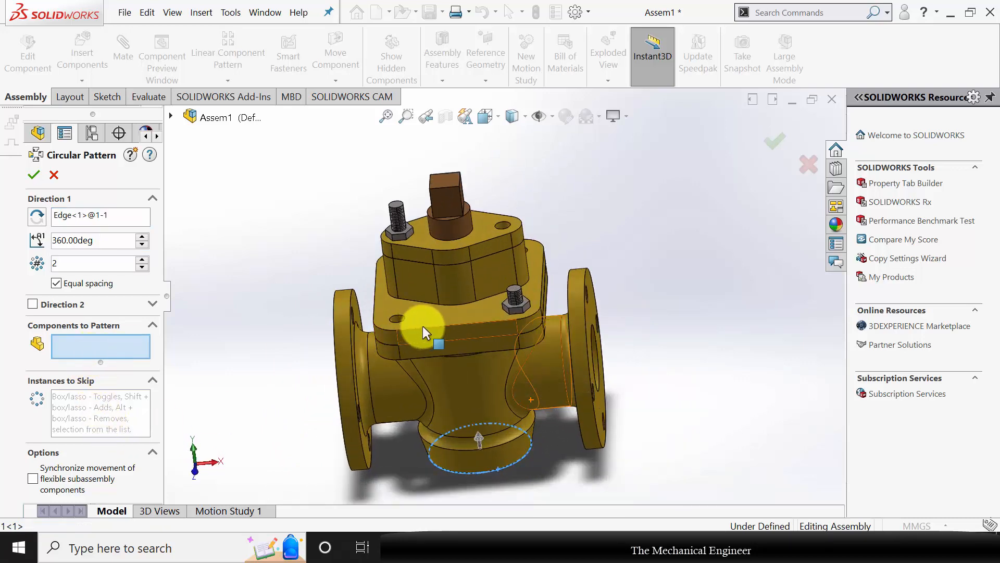
scroll(589, 284, down, 5)
click(577, 265)
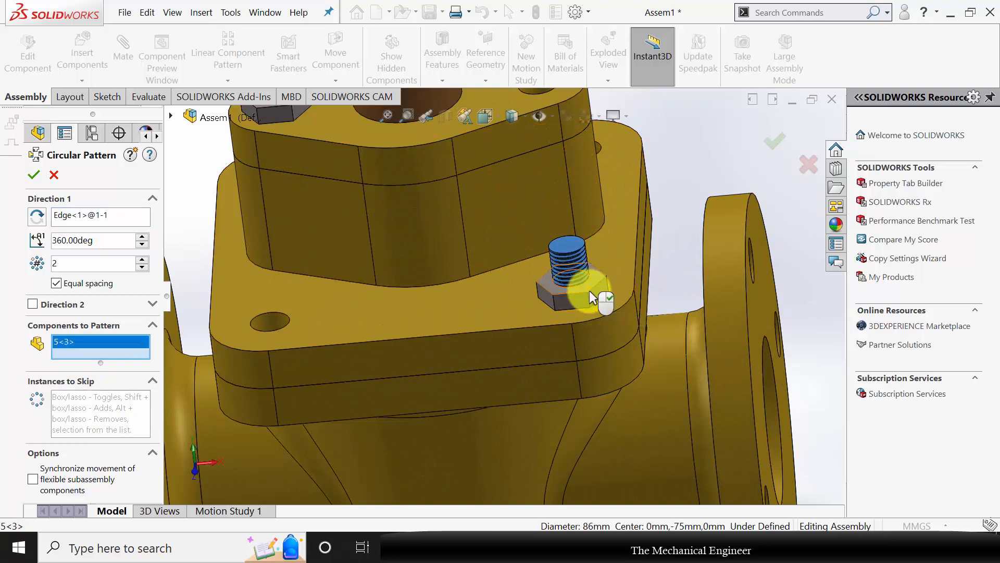
click(602, 296)
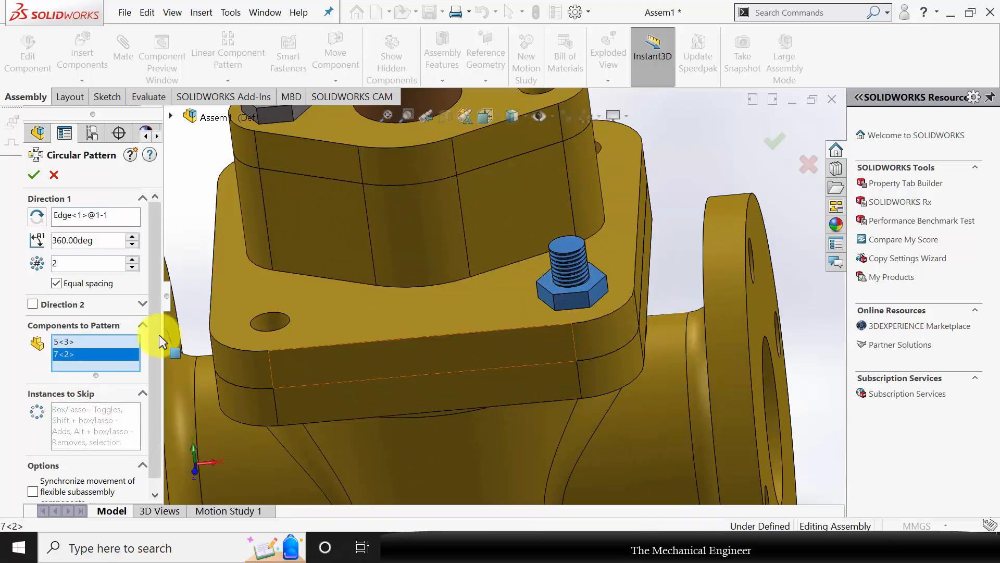
double_click(74, 262)
text(4)
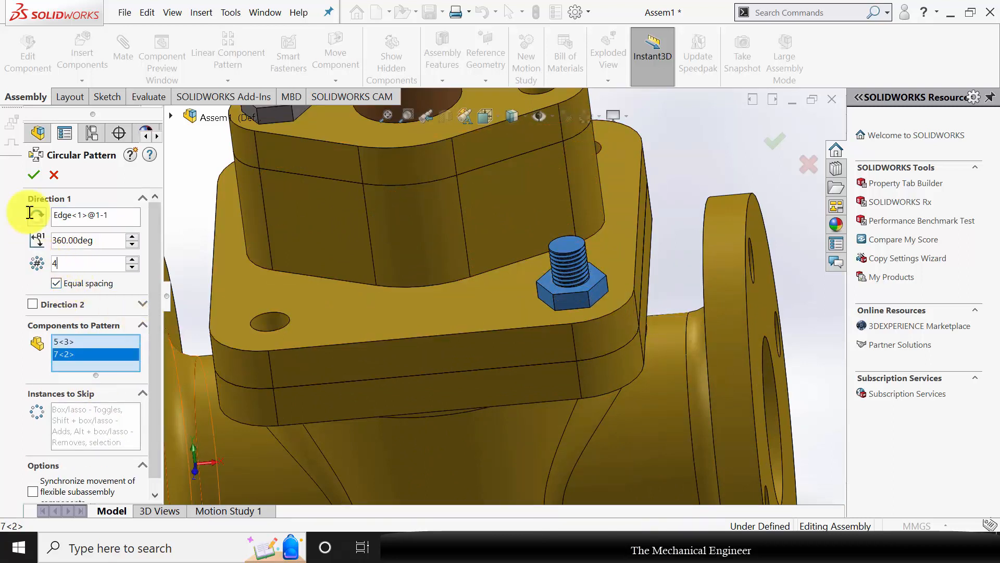
click(34, 173)
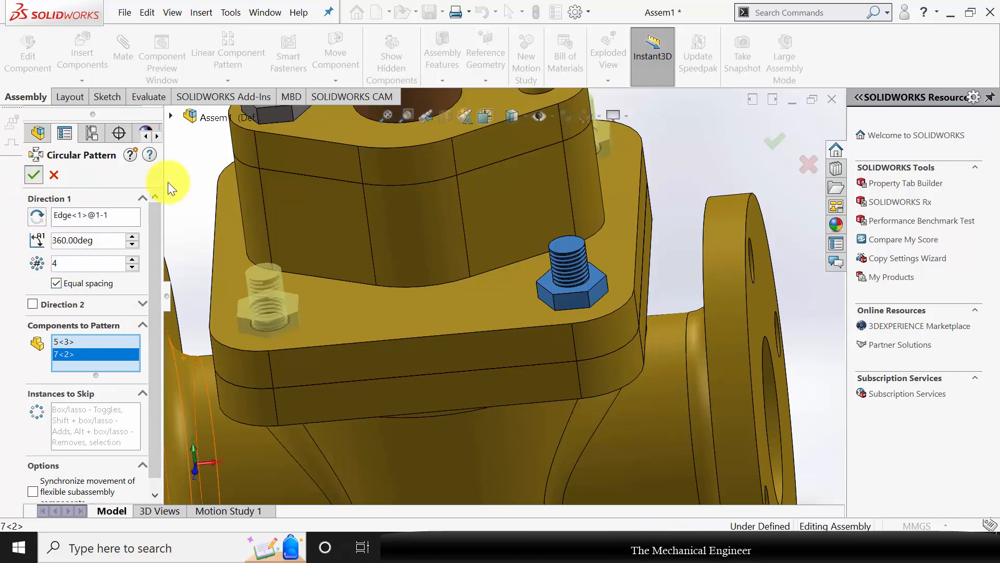
Set up a Linear Component Pattern that runs along the front upper edge of the cover's flange.
scroll(577, 266, up, 4)
scroll(578, 272, down, 5)
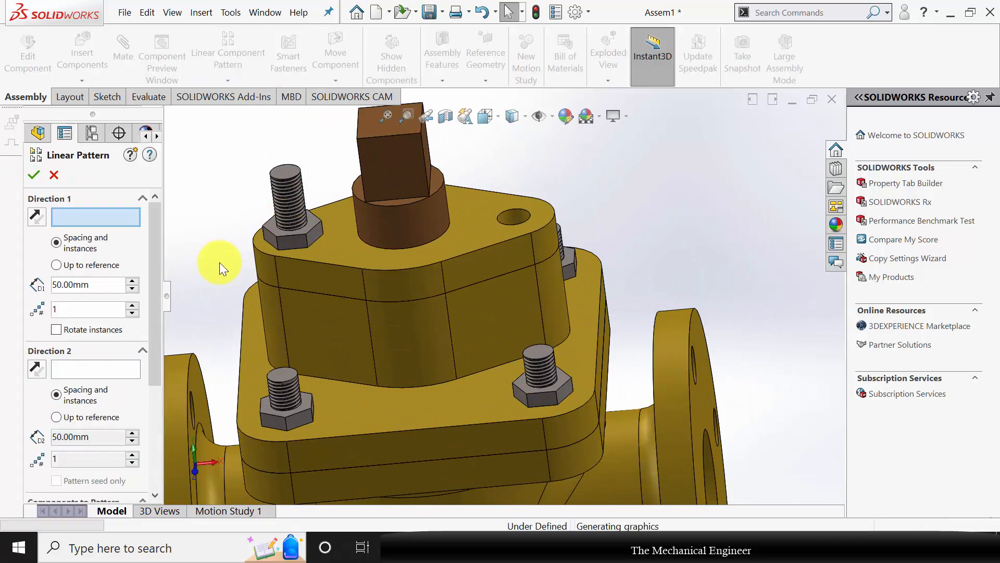
click(438, 430)
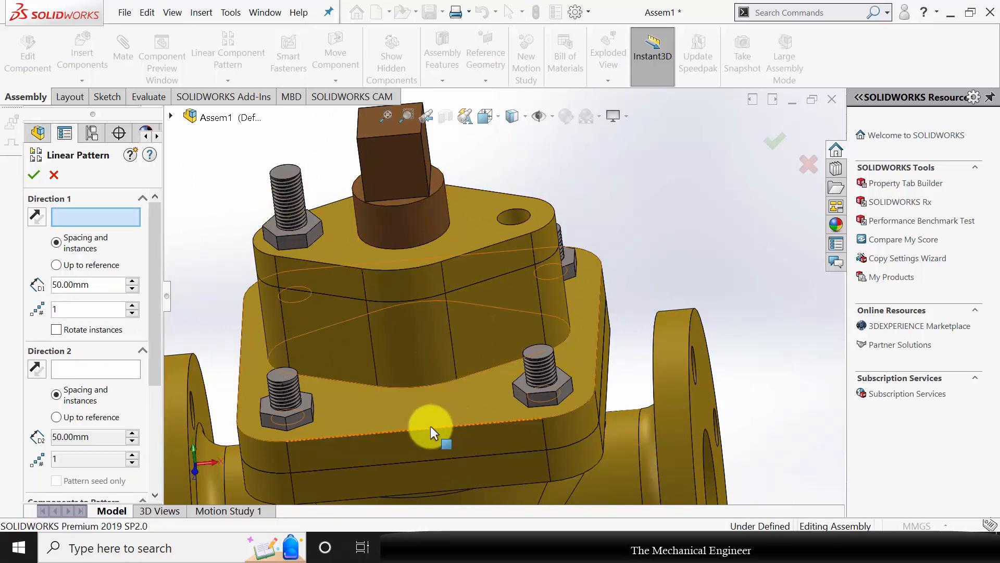
click(423, 430)
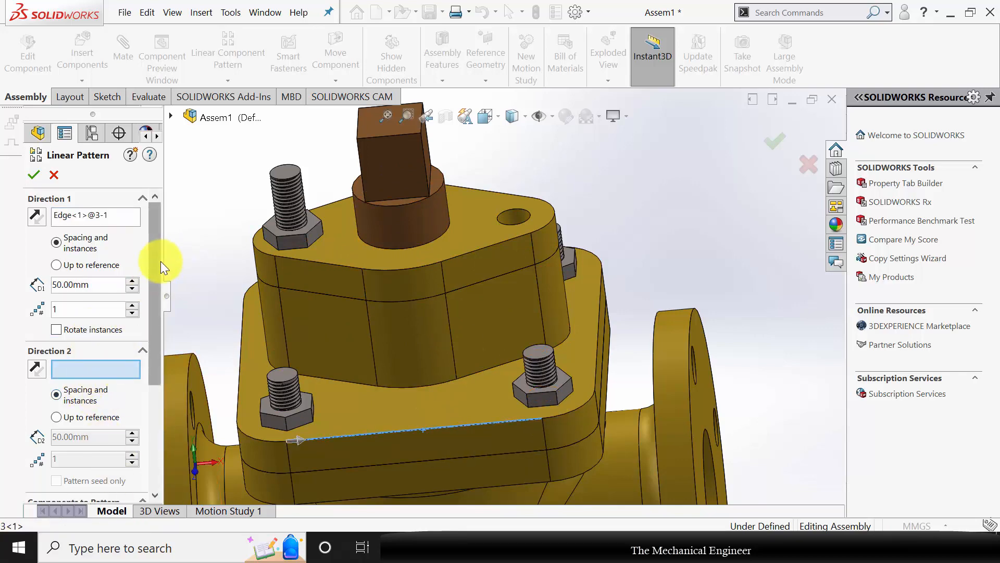
Replace the preselected circular pattern with the gland's long stud and its nut as the components to pattern.
drag(160, 261, 161, 375)
click(110, 342)
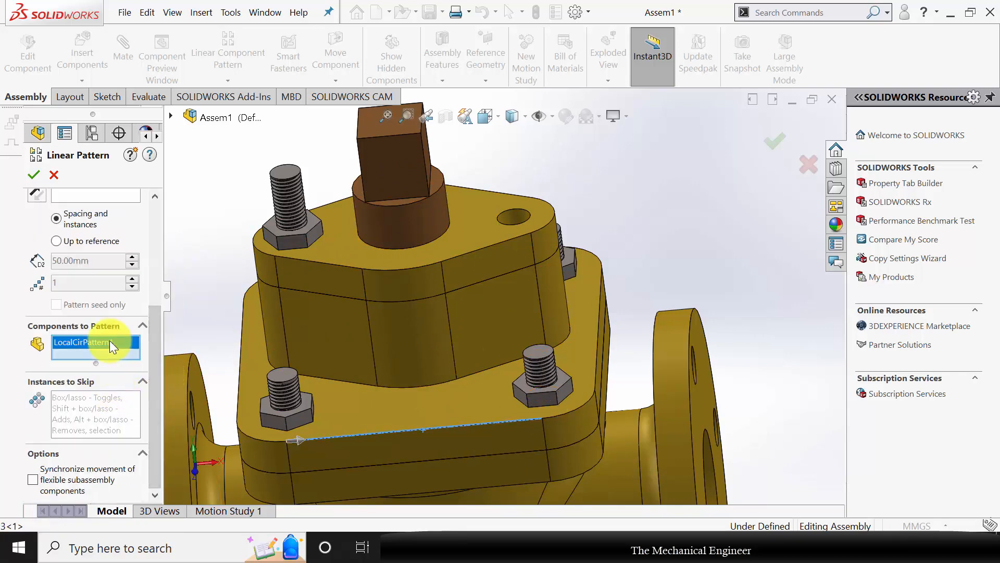
key(Delete)
click(291, 214)
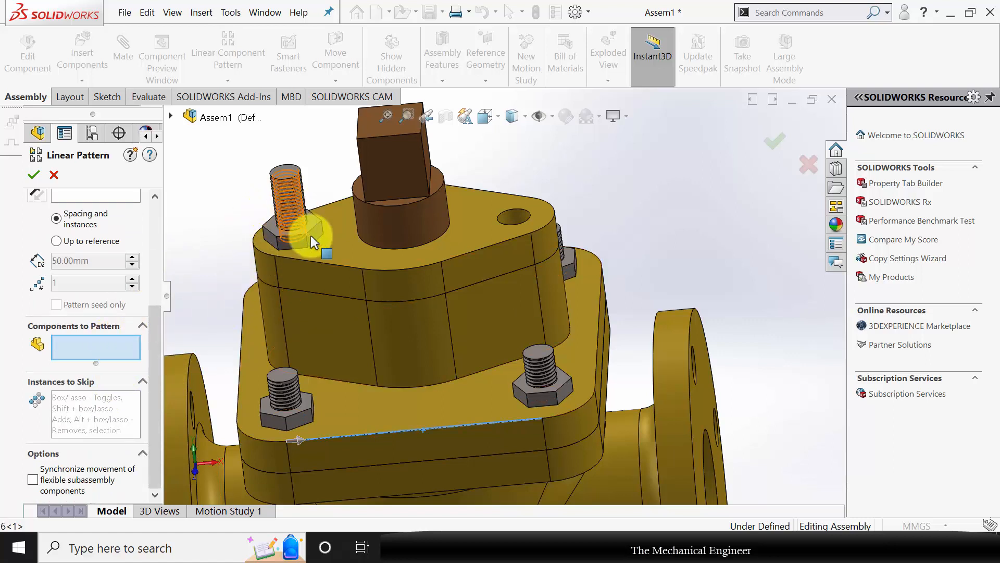
click(313, 237)
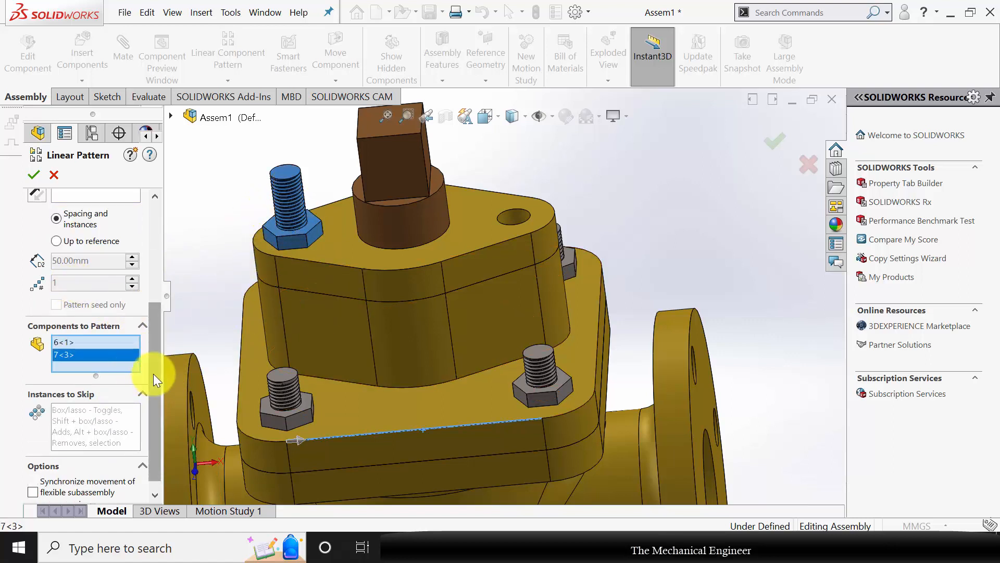
Set the linear pattern to 2 instances spaced 86 mm apart and create it.
drag(153, 374, 150, 276)
double_click(39, 308)
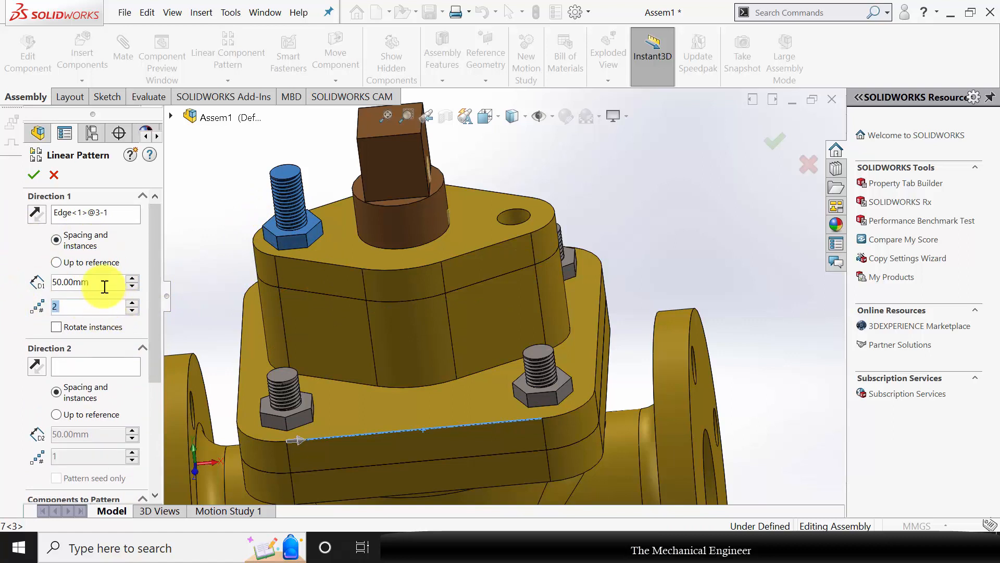
drag(98, 281, 11, 275)
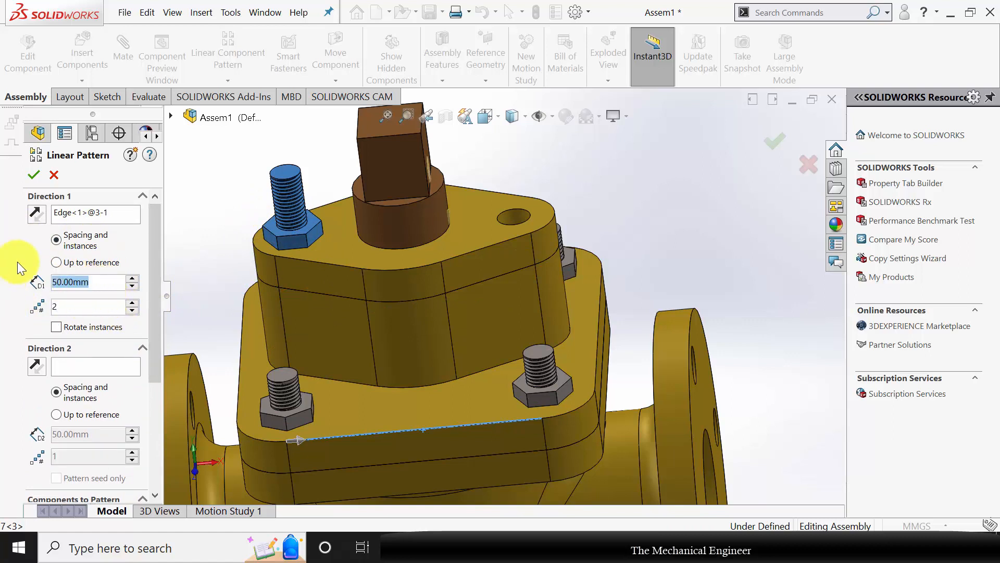
text(86)
key(Return)
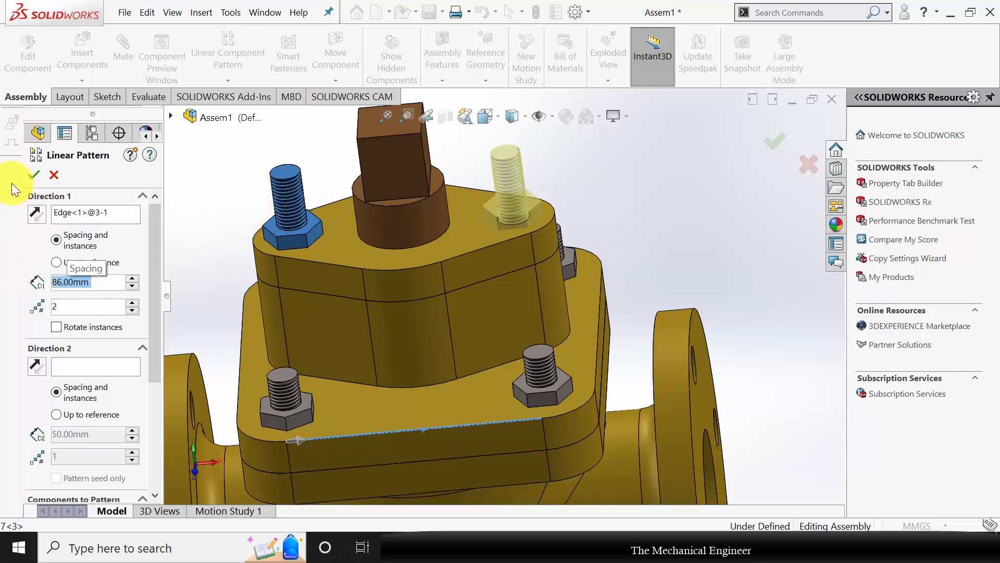
click(34, 175)
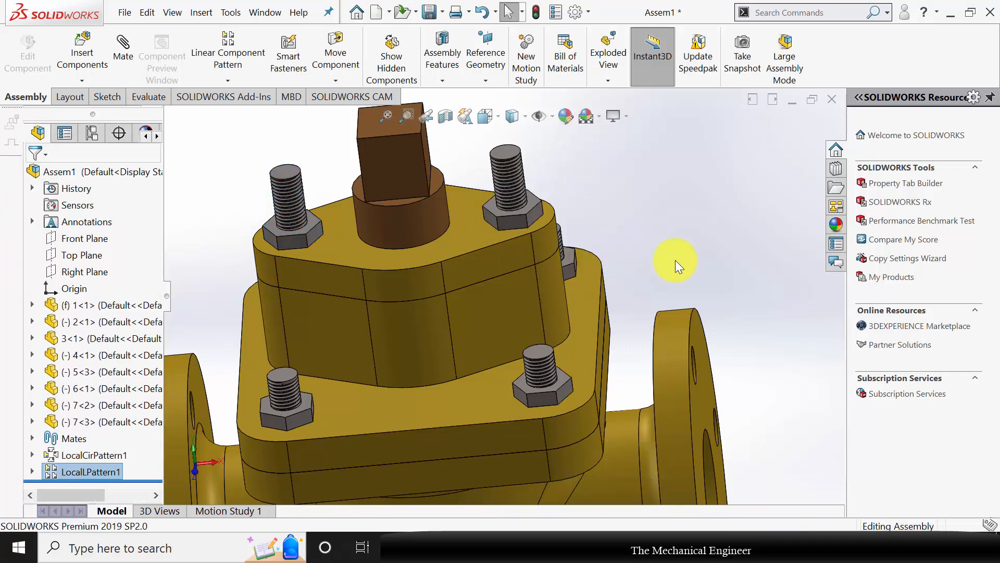
Turn the plug back and forth by its square head to check how it opens and closes the flanged bore.
scroll(670, 302, down, 6)
middle_drag(670, 316, 615, 423)
scroll(513, 323, up, 3)
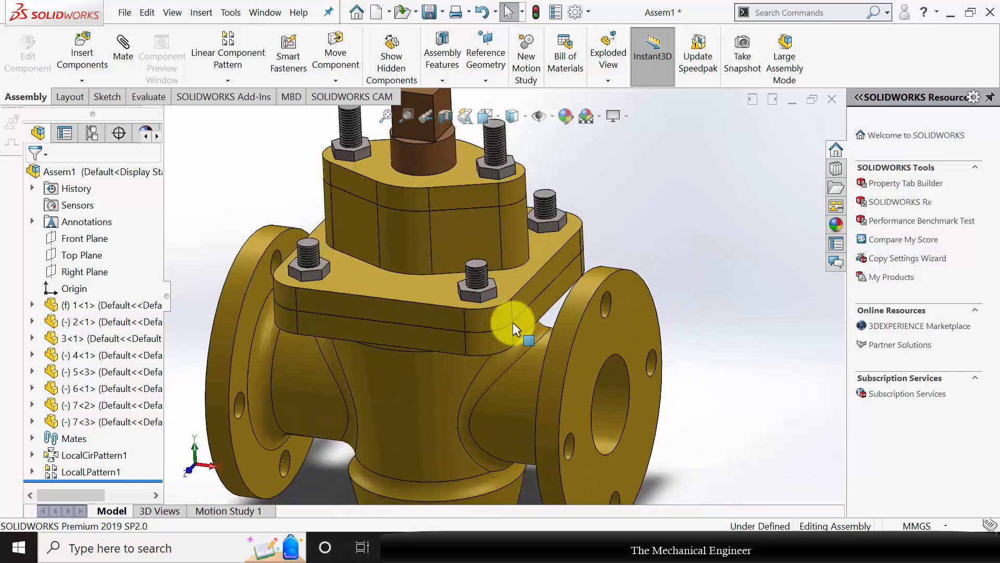
scroll(659, 356, down, 2)
middle_drag(648, 365, 450, 204)
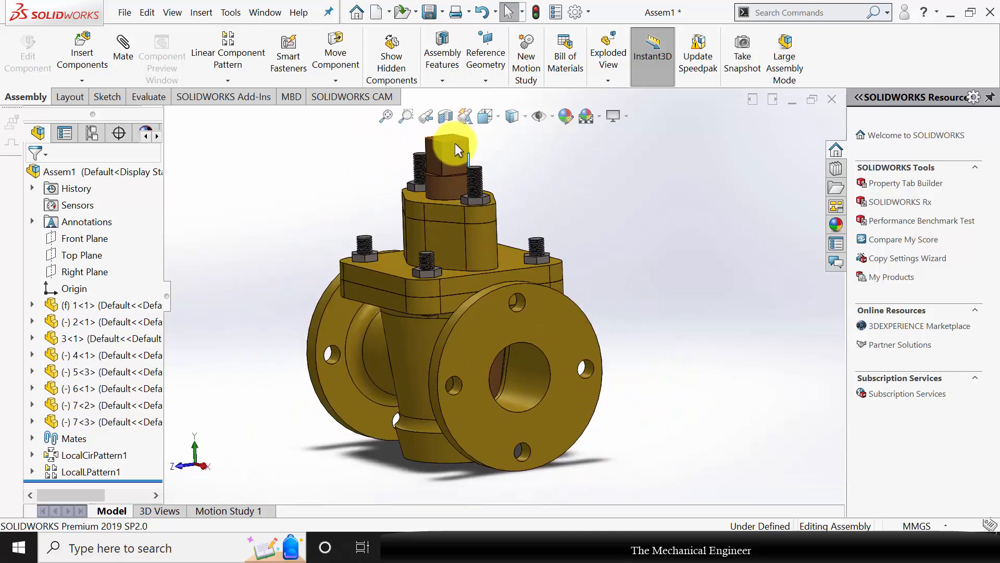
mouse_move(442, 164)
mouse_down()
mouse_move(481, 157)
mouse_move(504, 197)
mouse_up()
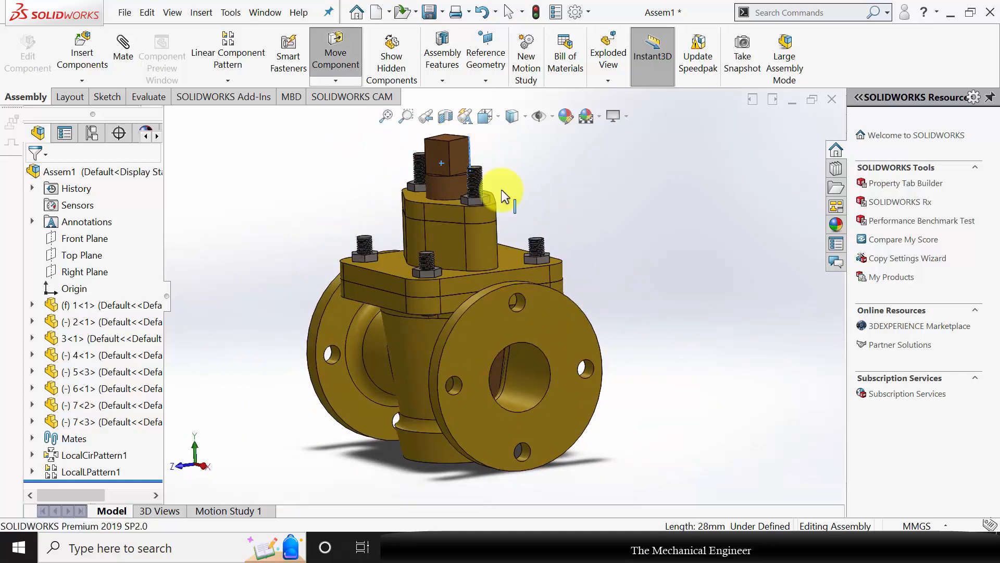
middle_drag(659, 462, 629, 441)
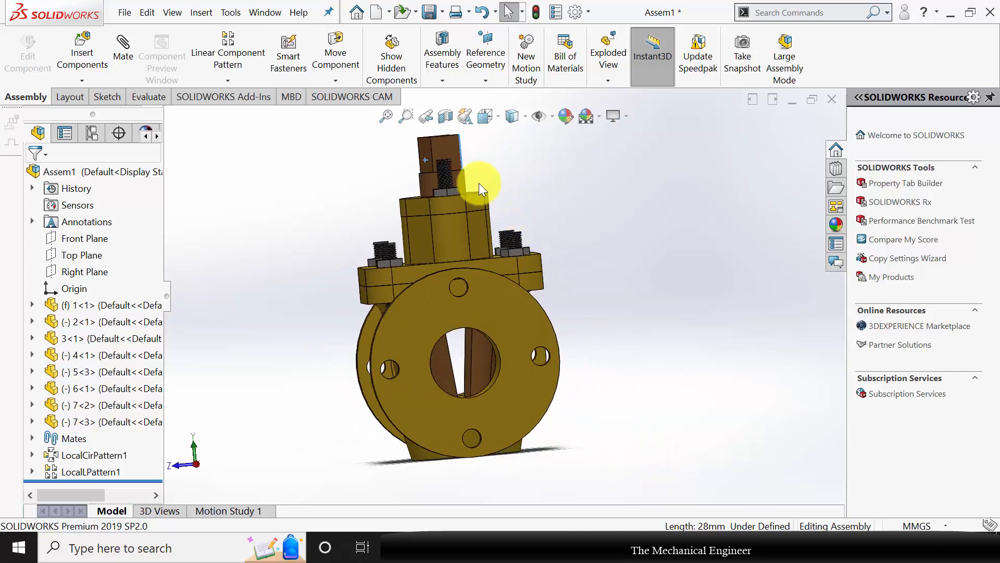
drag(441, 146, 559, 144)
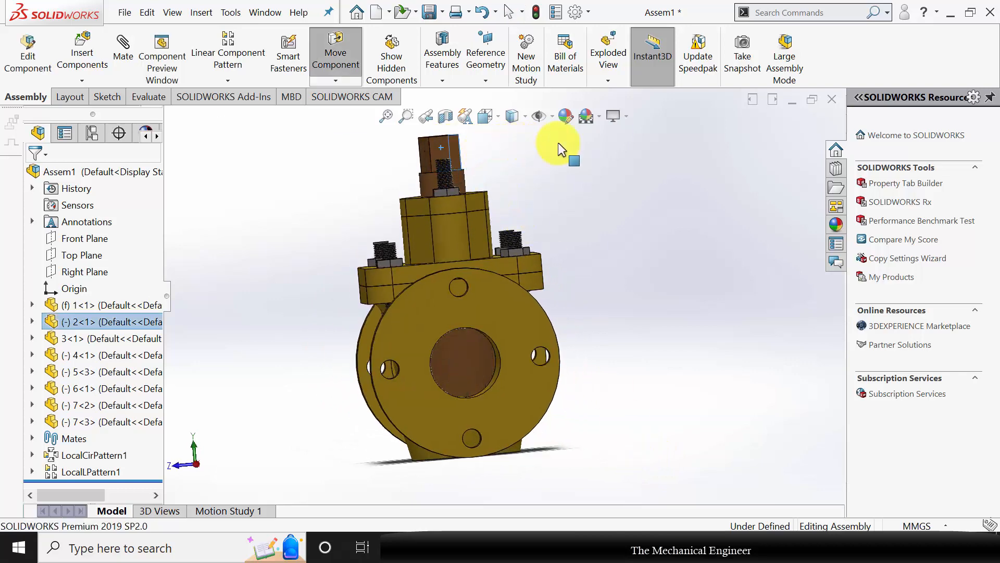
drag(455, 158, 360, 214)
middle_drag(445, 383, 636, 372)
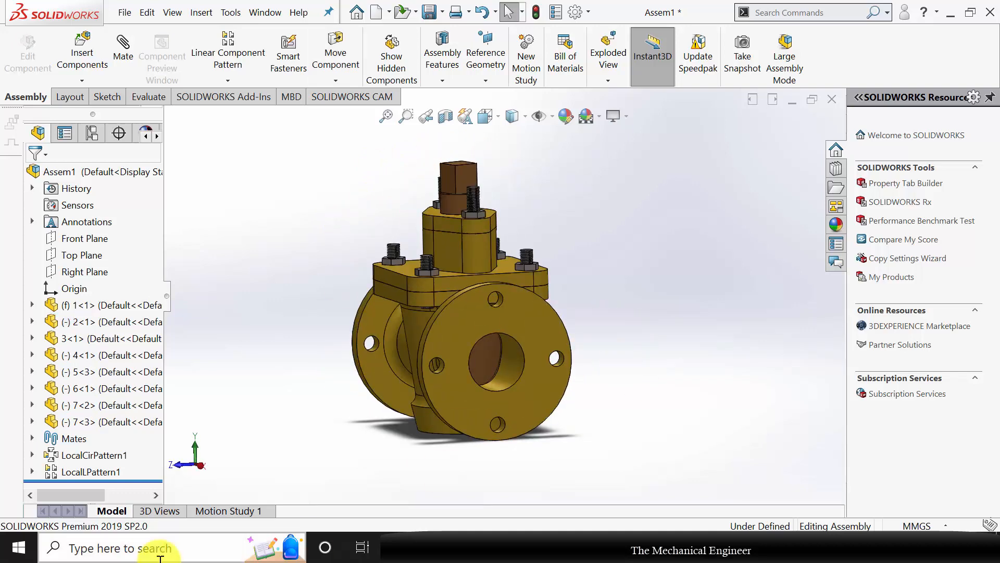
In Motion Study 1, add a constant-speed 100 RPM rotary motor to the plug's cylindrical stem face and calculate the study.
click(230, 510)
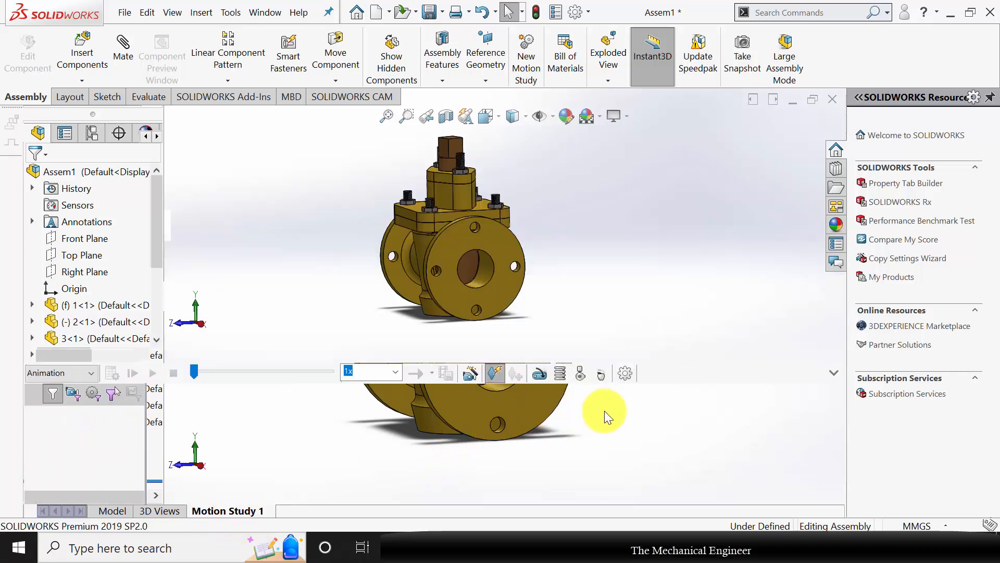
click(538, 373)
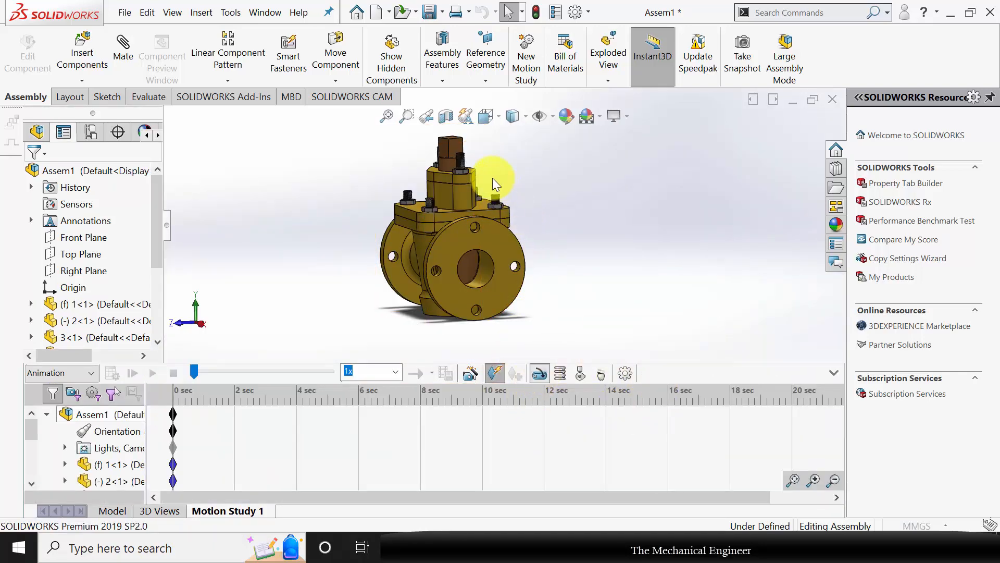
click(446, 170)
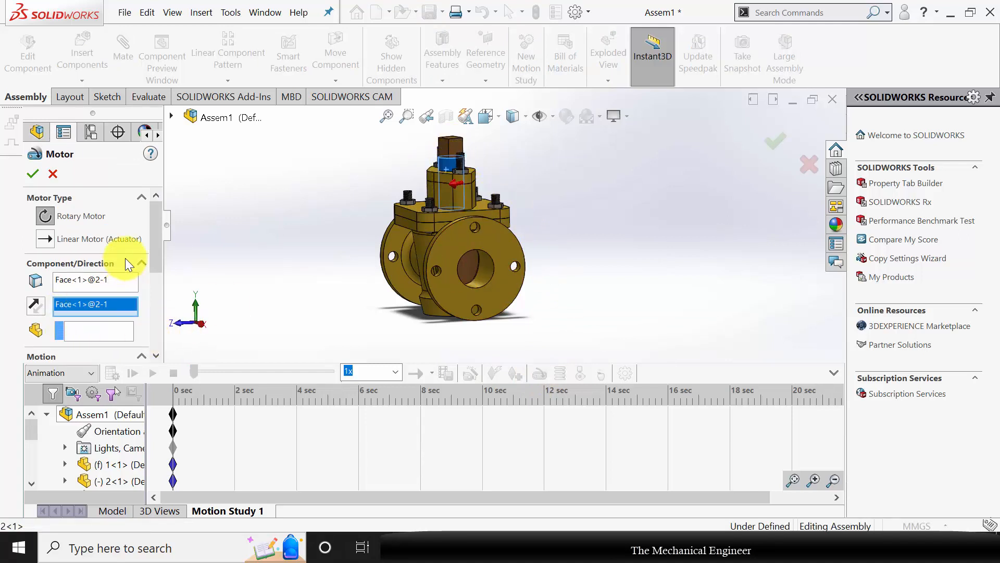
drag(154, 233, 160, 284)
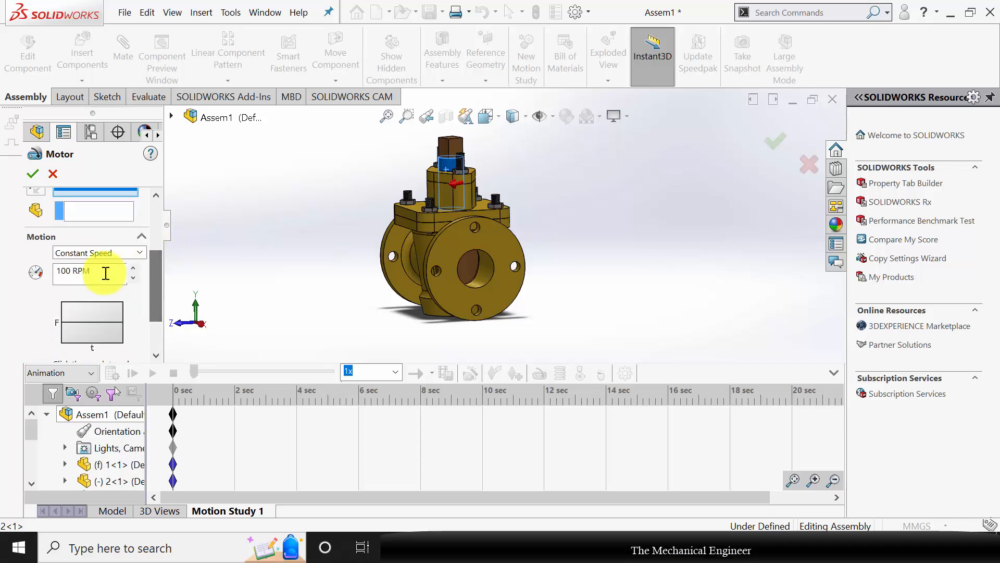
click(33, 173)
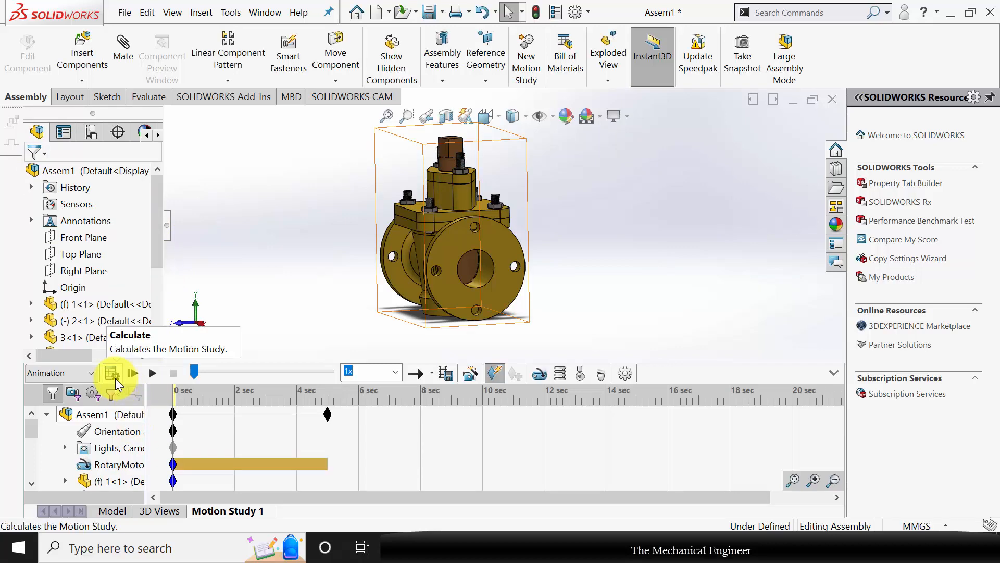
click(115, 377)
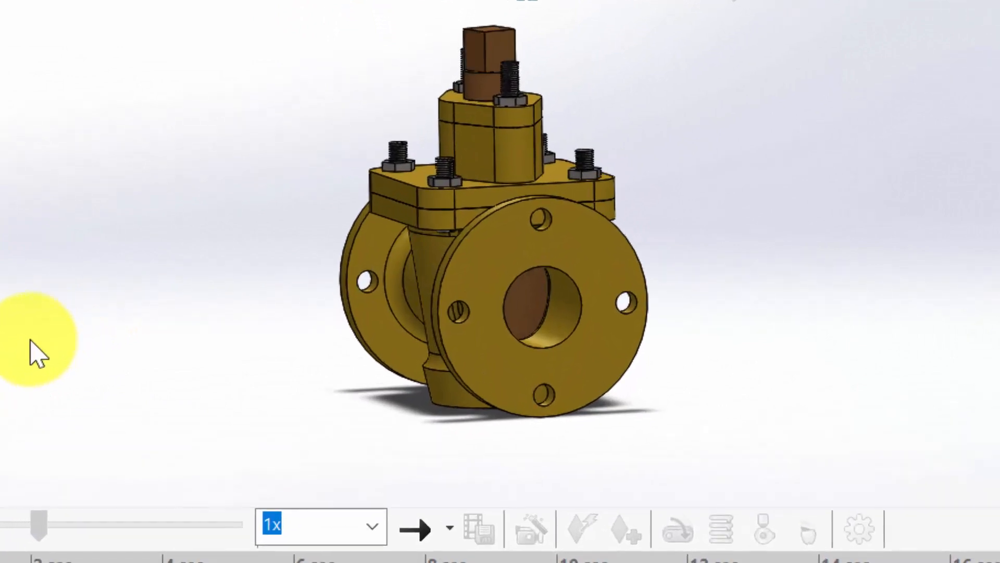